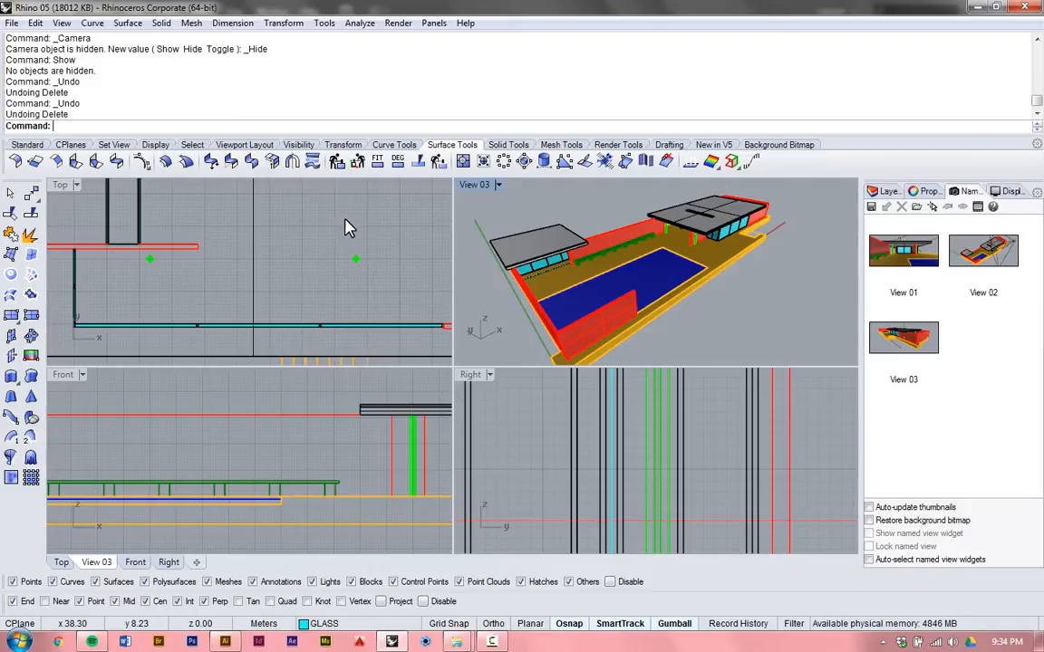
Step: Examine the pavilion model in the Top and perspective viewports, looking over its plan, roofs, walls and pool
{"action": "scroll", "coordinate": [350, 242], "scroll_direction": "down", "scroll_amount": 2}
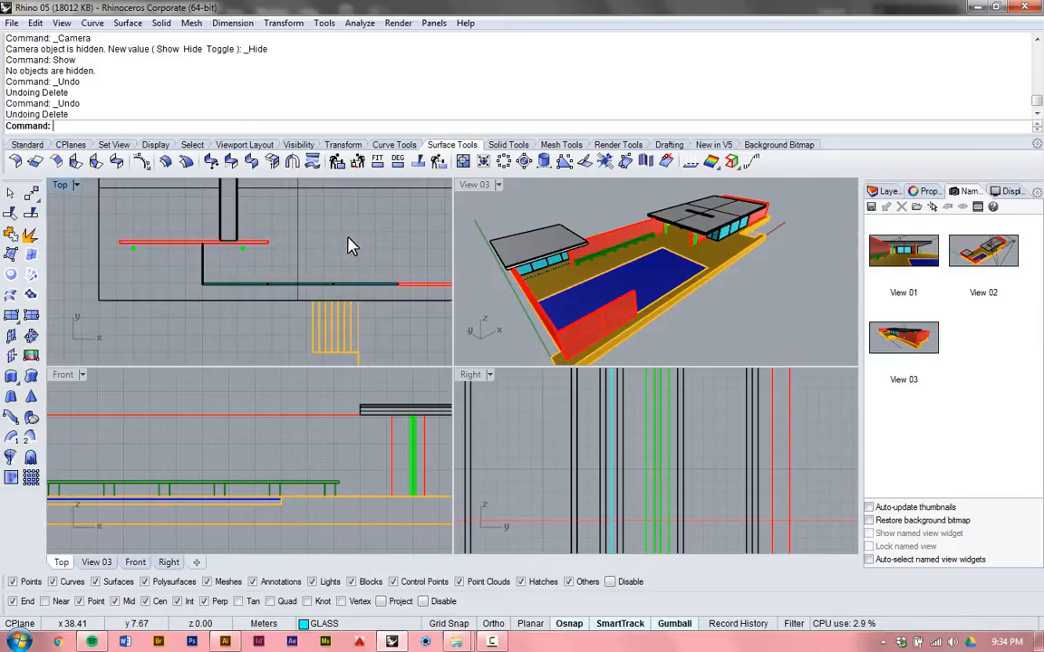
{"action": "right_click_drag", "start_coordinate": [354, 241], "coordinate": [258, 317]}
{"action": "scroll", "coordinate": [258, 317], "scroll_direction": "down", "scroll_amount": 3}
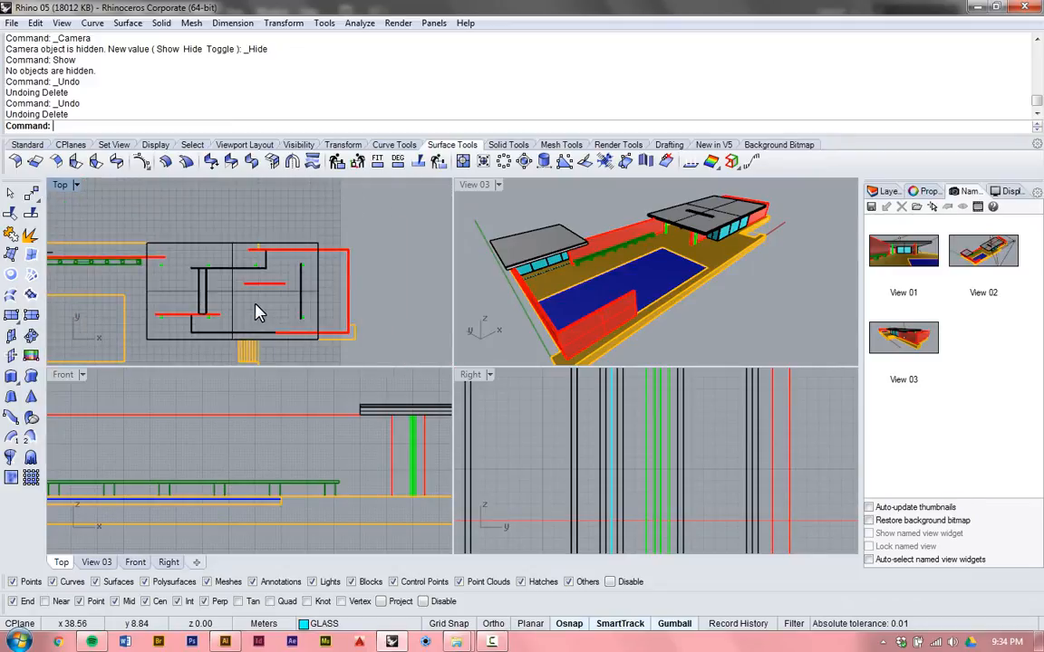
{"action": "scroll", "coordinate": [257, 311], "scroll_direction": "up", "scroll_amount": 4}
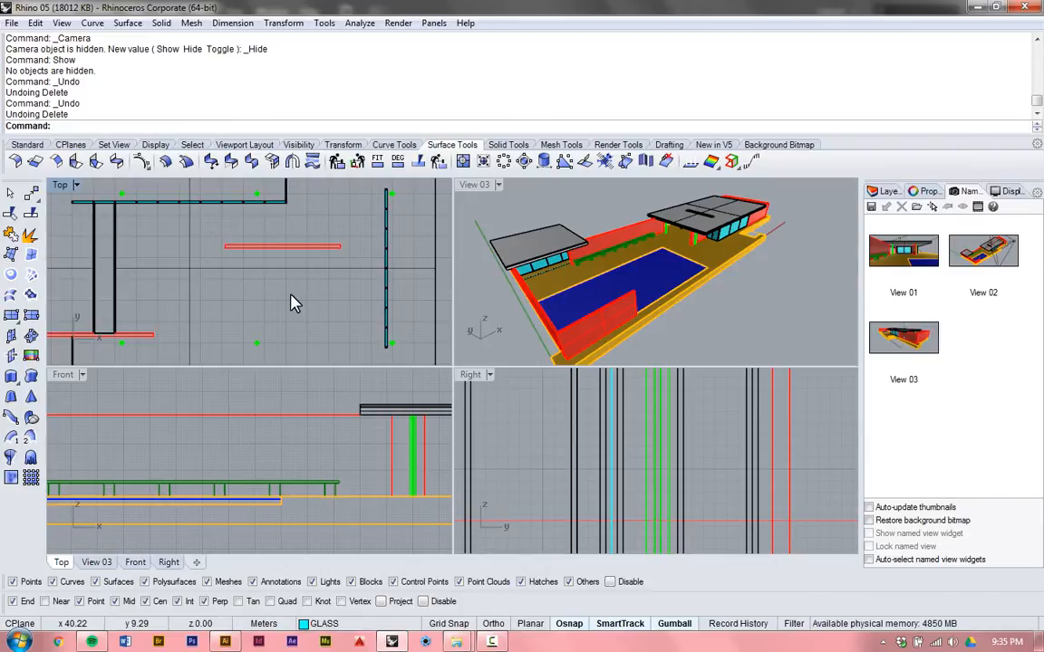
{"action": "left_click", "coordinate": [612, 246]}
{"action": "right_click_drag", "start_coordinate": [613, 247], "coordinate": [607, 246]}
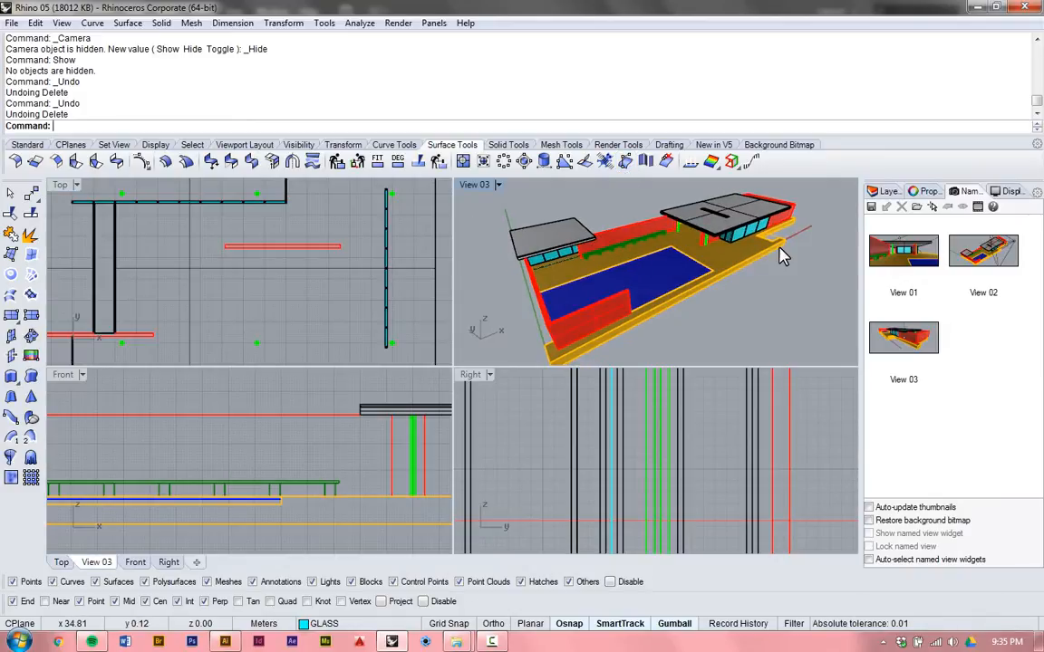
{"action": "scroll", "coordinate": [781, 256], "scroll_direction": "up", "scroll_amount": 5}
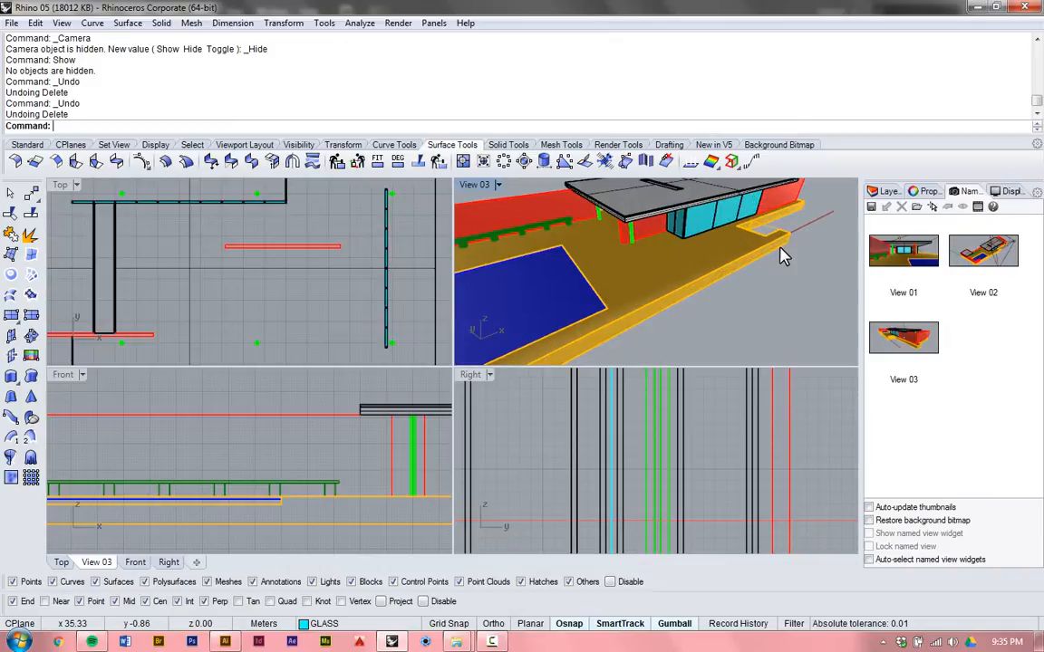
{"action": "right_click_drag", "start_coordinate": [688, 243], "coordinate": [731, 283]}
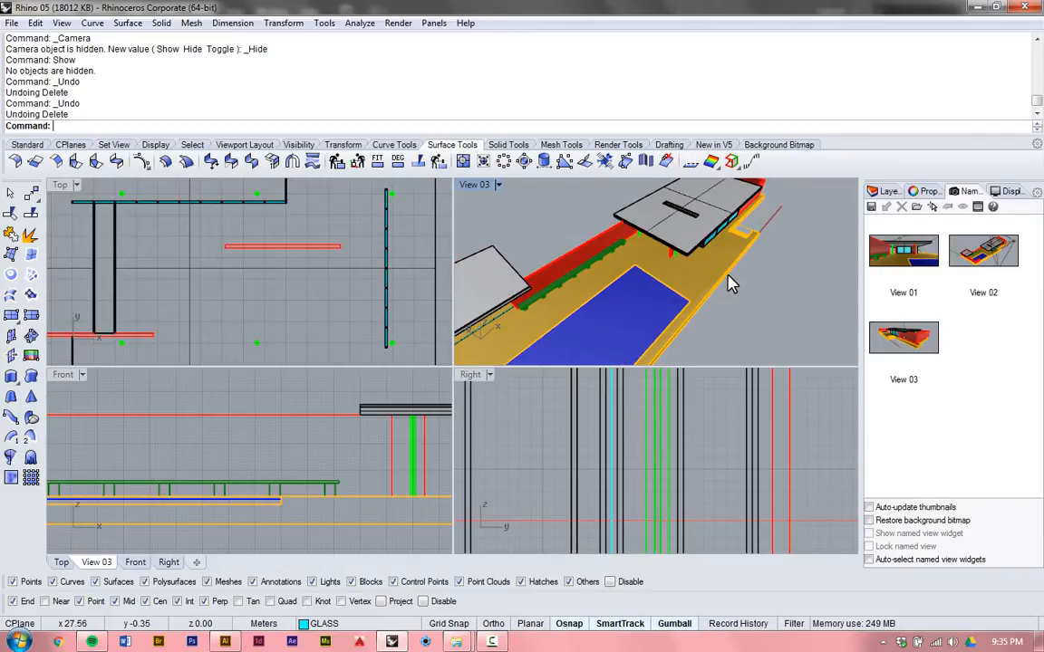
Step: Select all curves in the model with SelCrv, delete them, and rerun SelCrv to check for leftover curves
{"action": "type", "text": "SelCrv"}
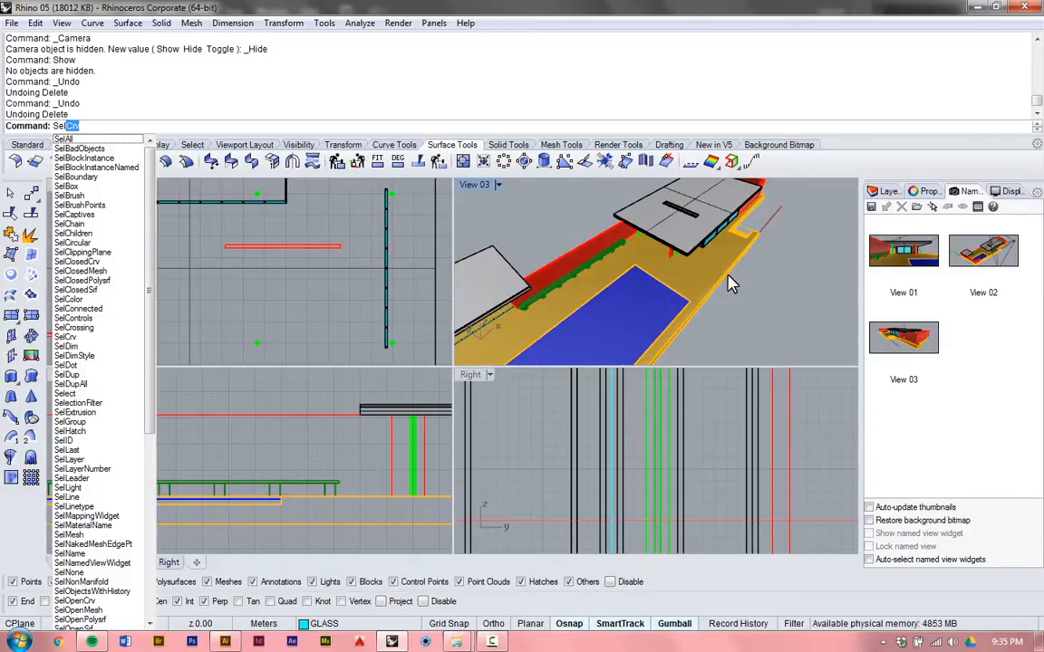
{"action": "key", "text": "Return"}
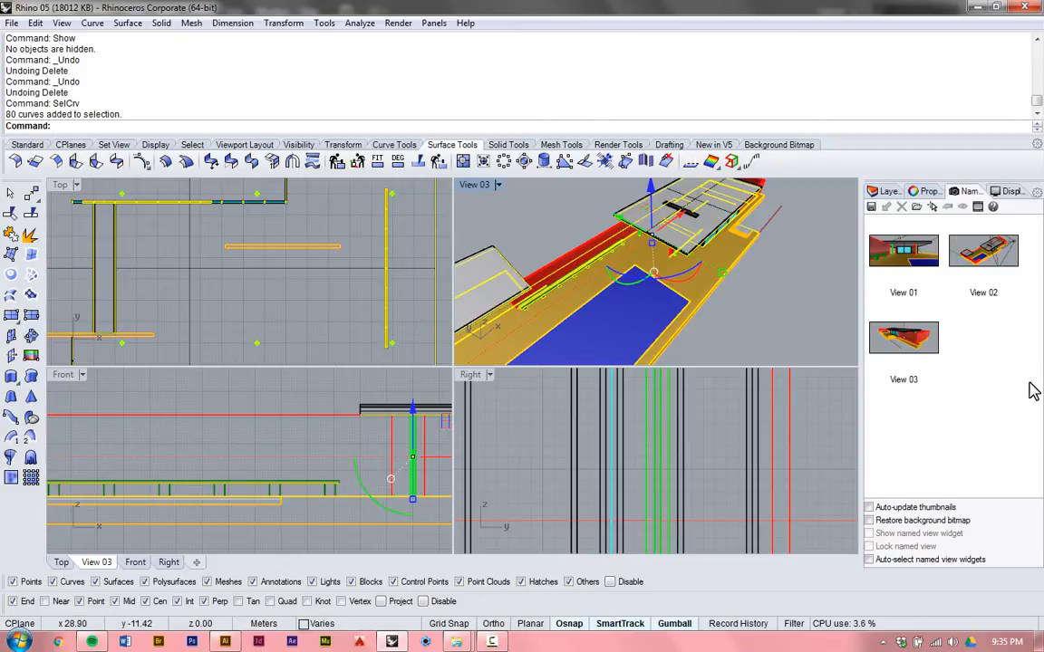
{"action": "right_click_drag", "start_coordinate": [712, 253], "coordinate": [562, 259]}
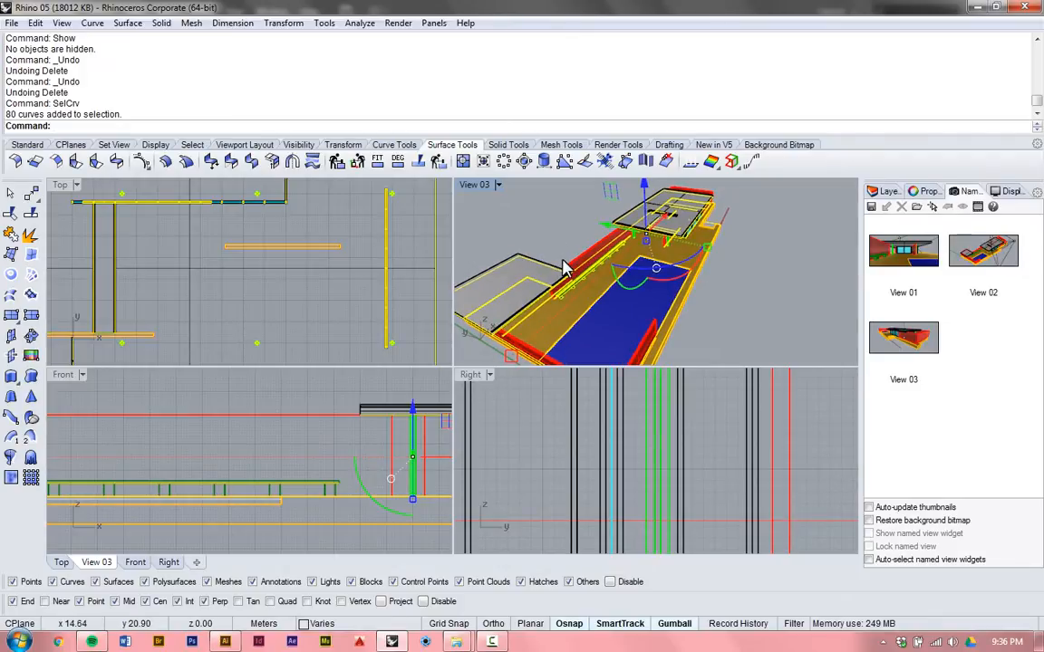
{"action": "scroll", "coordinate": [598, 250], "scroll_direction": "up", "scroll_amount": 4}
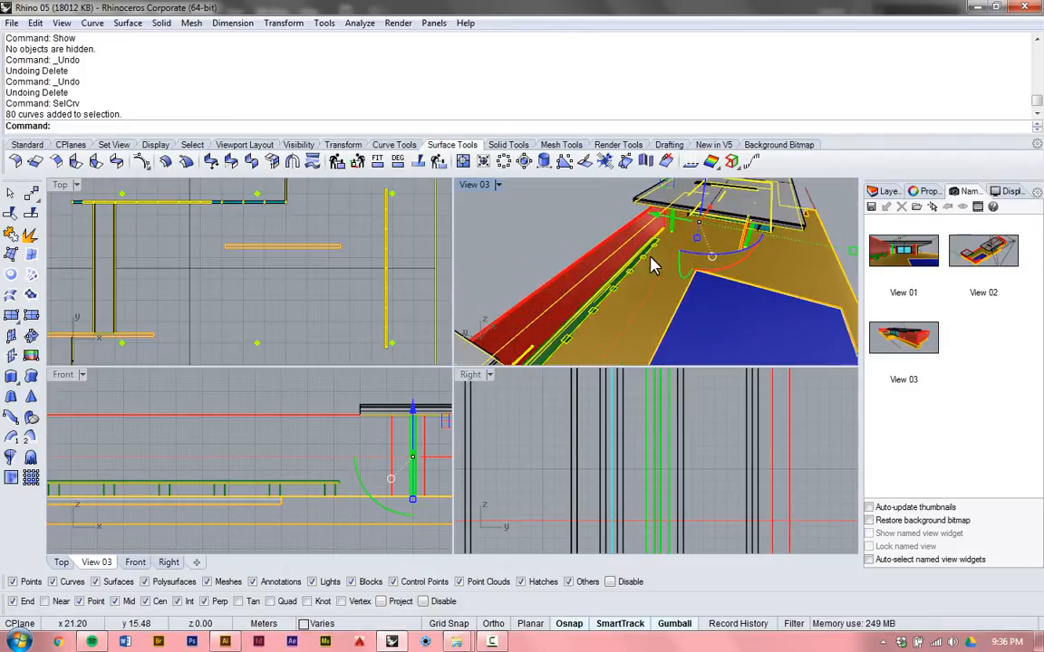
{"action": "right_click_drag", "start_coordinate": [717, 286], "coordinate": [612, 269]}
{"action": "scroll", "coordinate": [636, 261], "scroll_direction": "down", "scroll_amount": 5}
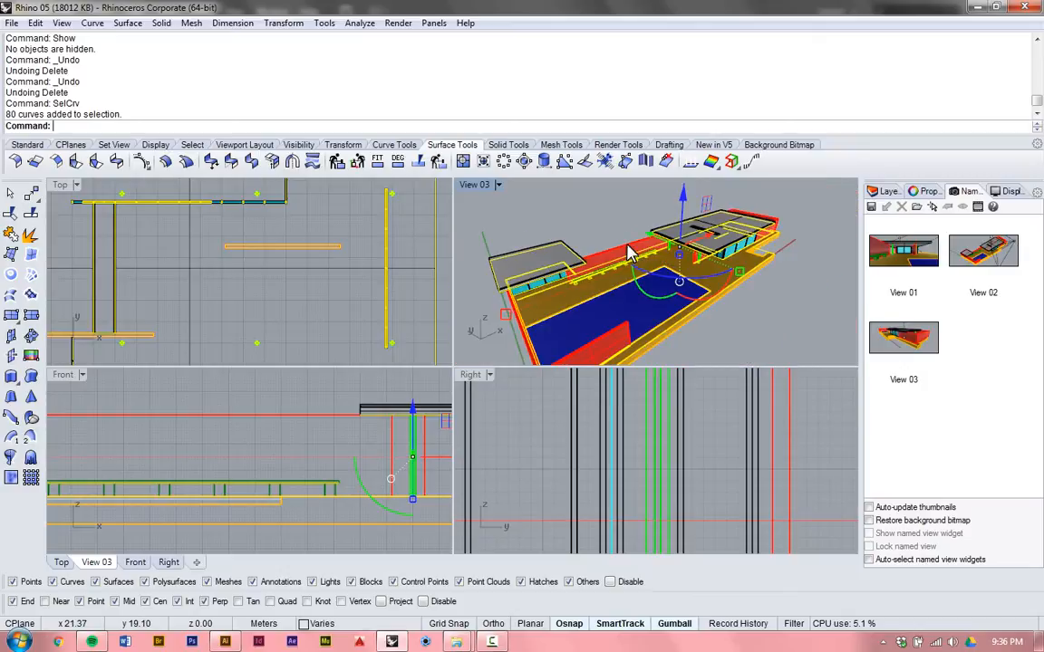
{"action": "scroll", "coordinate": [544, 281], "scroll_direction": "up", "scroll_amount": 4}
{"action": "scroll", "coordinate": [562, 286], "scroll_direction": "down", "scroll_amount": 5}
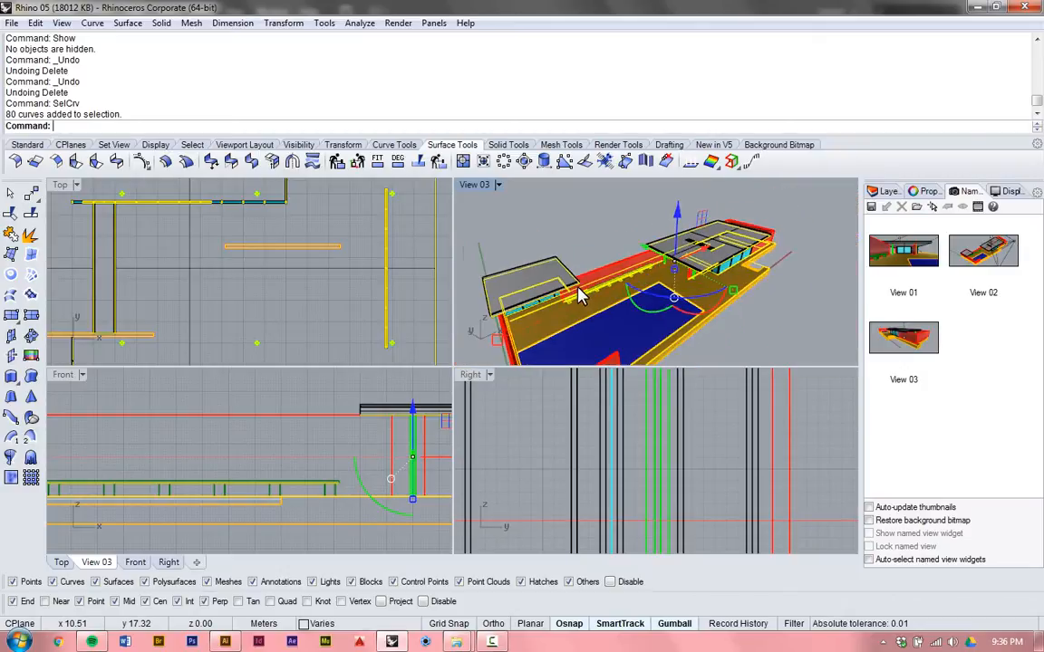
{"action": "scroll", "coordinate": [634, 306], "scroll_direction": "up", "scroll_amount": 5}
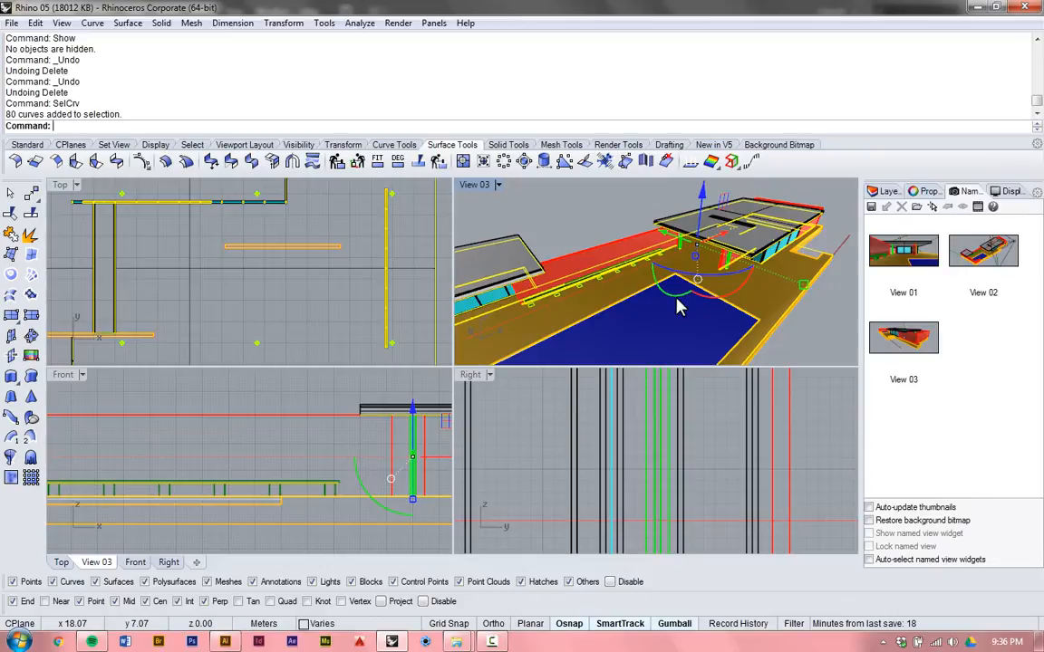
{"action": "key", "text": "Delete"}
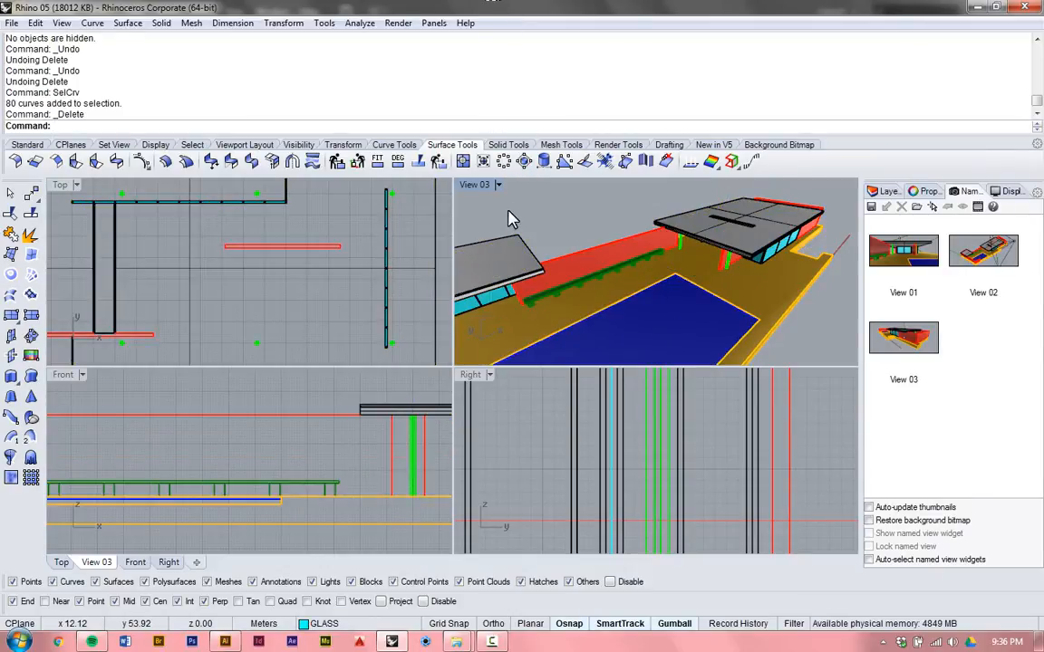
{"action": "key", "text": "Return"}
{"action": "key", "text": "Return"}
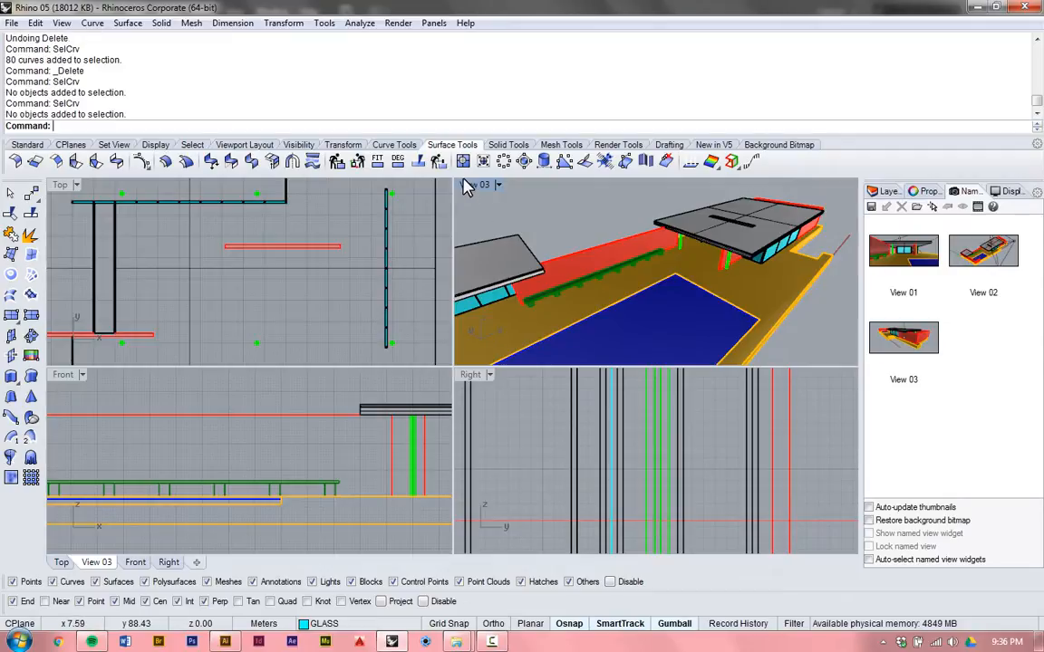
Step: Maximize the View 03 viewport and inspect the steps, glazing, walls and pool from several angles
{"action": "double_click", "coordinate": [465, 185]}
{"action": "right_click_drag", "start_coordinate": [461, 187], "coordinate": [300, 393]}
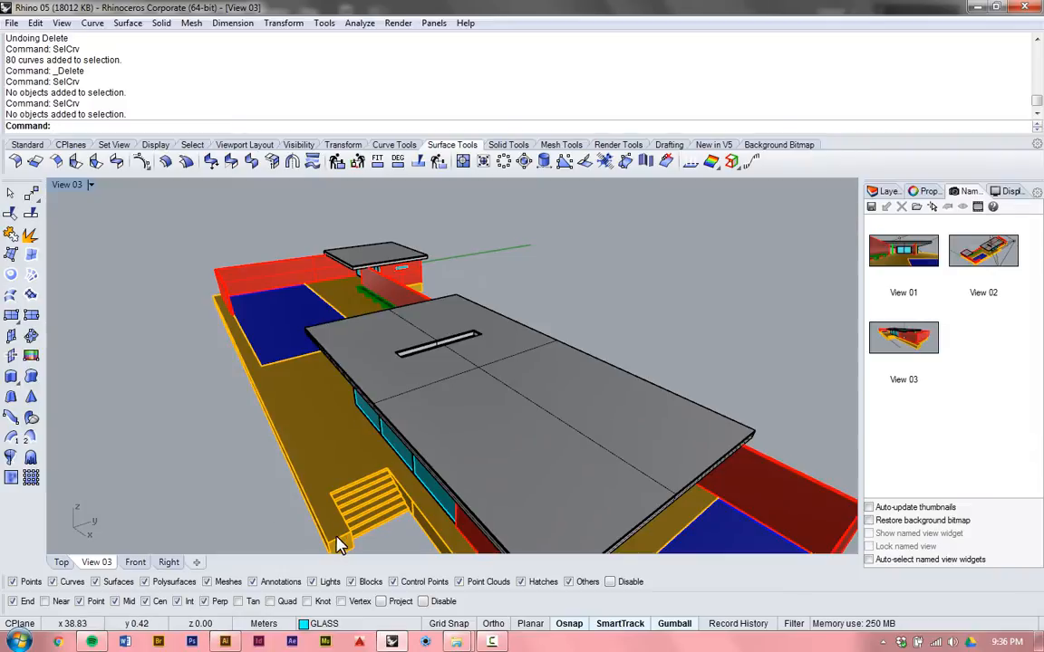
{"action": "scroll", "coordinate": [308, 484], "scroll_direction": "up", "scroll_amount": 5}
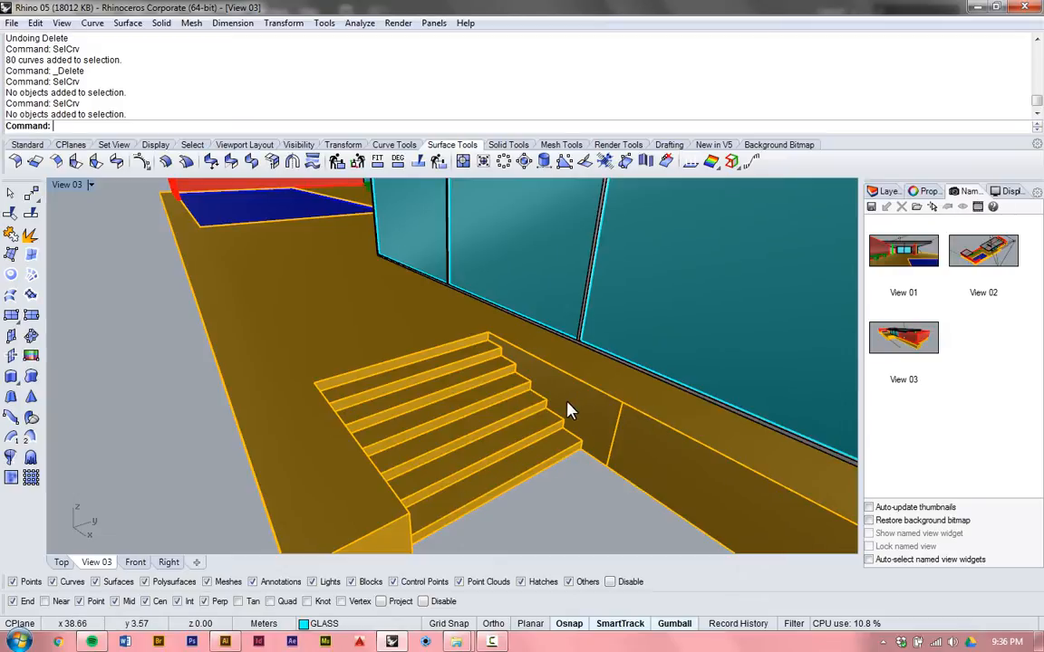
{"action": "right_click_drag", "start_coordinate": [473, 411], "coordinate": [750, 356]}
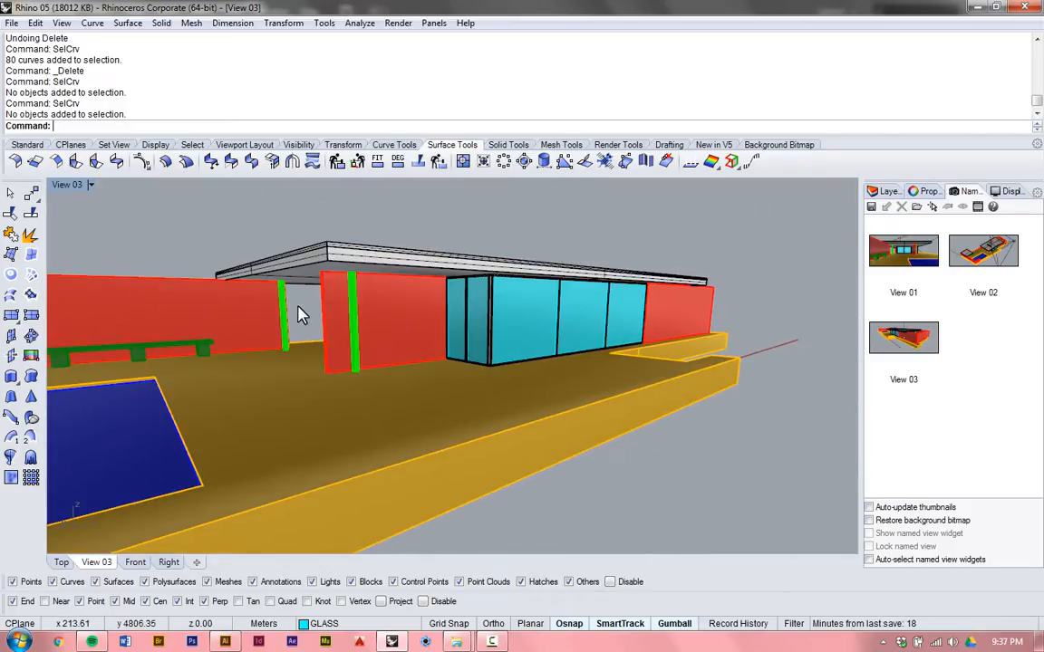
{"action": "right_click_drag", "start_coordinate": [298, 310], "coordinate": [456, 335]}
{"action": "scroll", "coordinate": [454, 326], "scroll_direction": "down", "scroll_amount": 3}
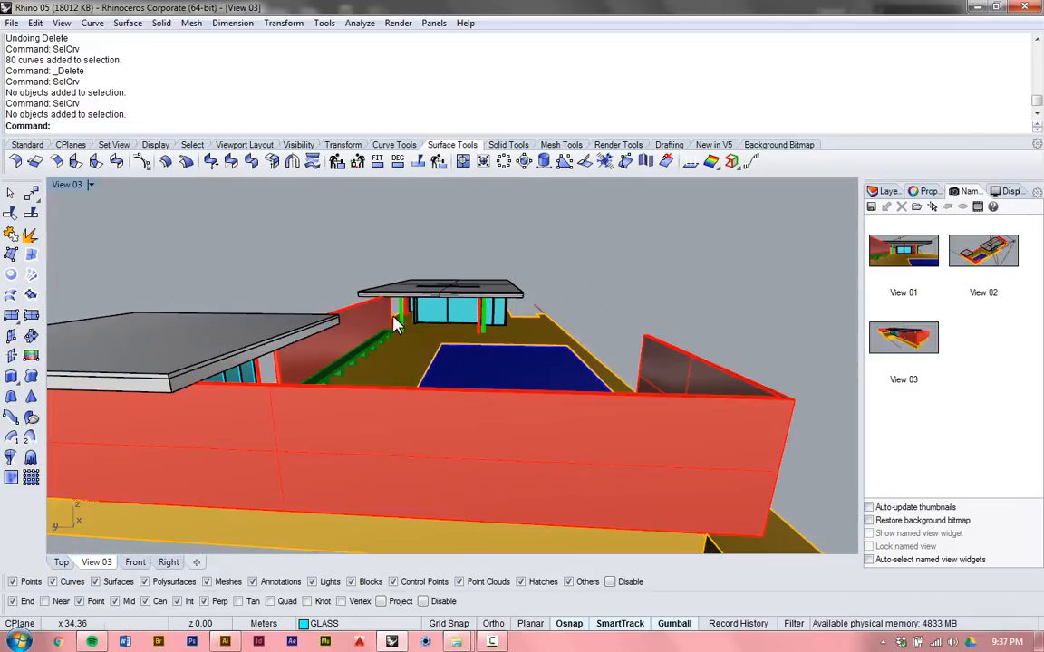
{"action": "scroll", "coordinate": [328, 298], "scroll_direction": "up", "scroll_amount": 3}
{"action": "right_click_drag", "start_coordinate": [540, 373], "coordinate": [368, 382]}
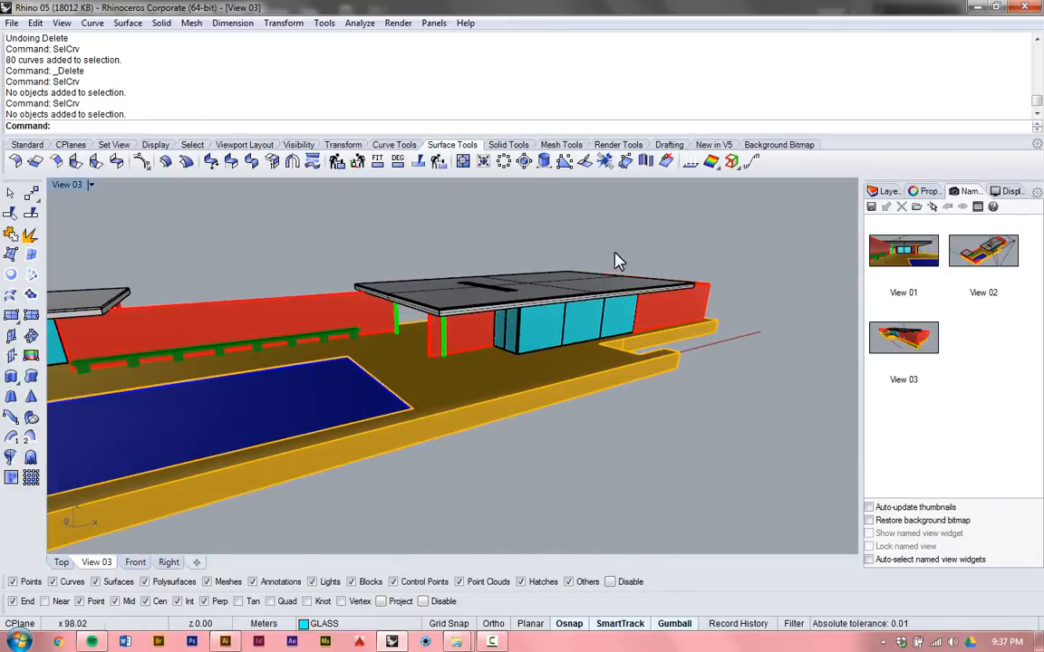
Step: Run NamedView and restore the saved views in turn: View 03, View 02, View 01 and View 03 again
{"action": "type", "text": "Nam"}
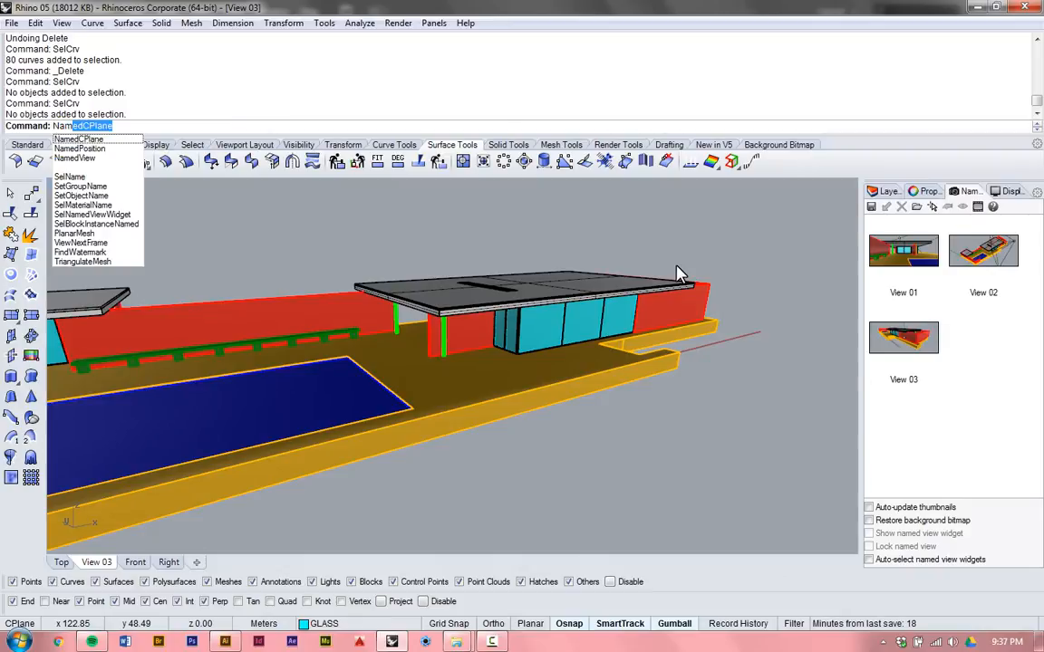
{"action": "key", "text": "Down"}
{"action": "key", "text": "Down"}
{"action": "key", "text": "Down"}
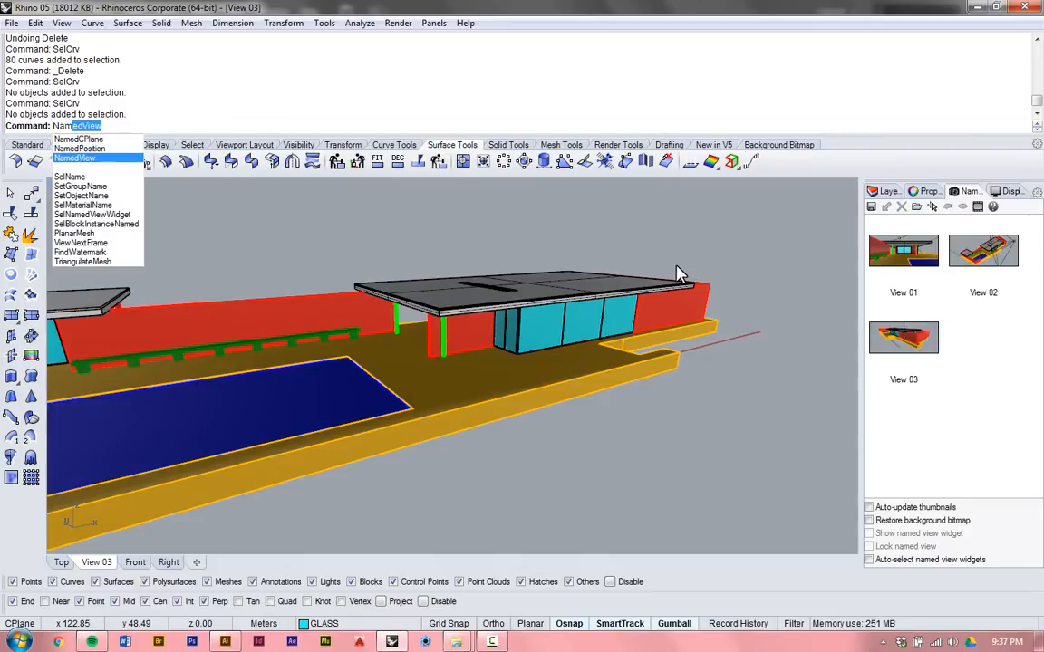
{"action": "key", "text": "Return"}
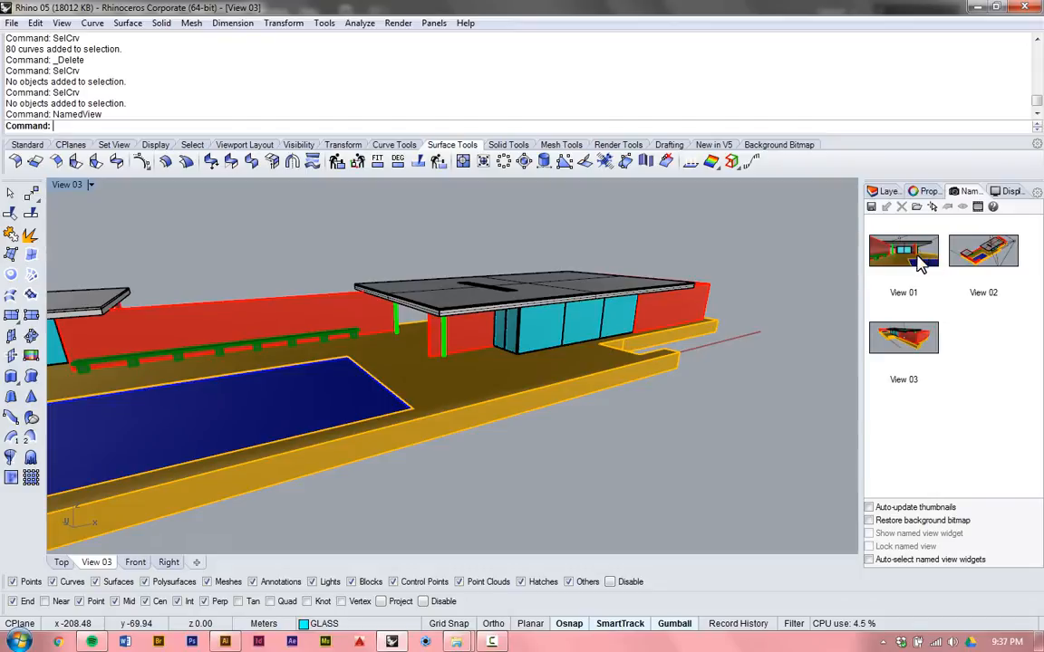
{"action": "double_click", "coordinate": [900, 339]}
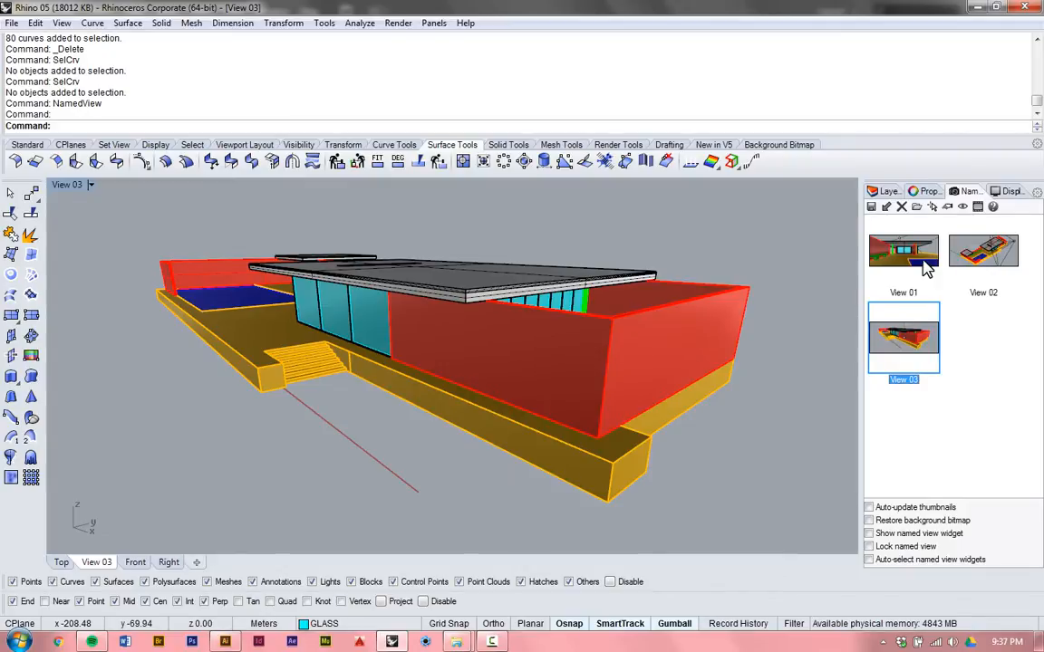
{"action": "double_click", "coordinate": [955, 252]}
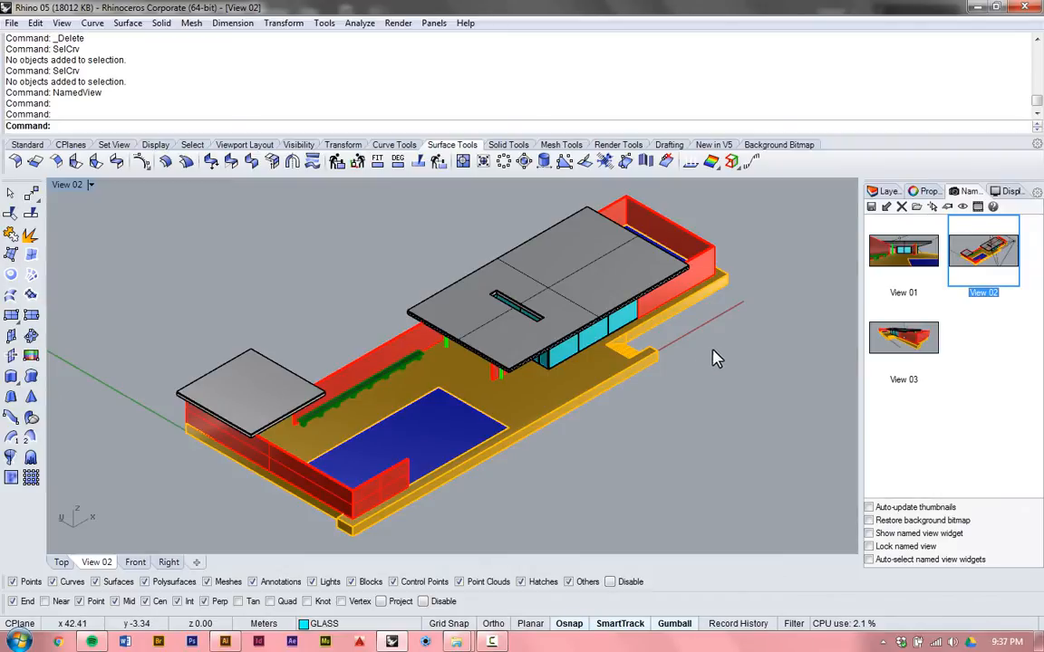
{"action": "double_click", "coordinate": [881, 268]}
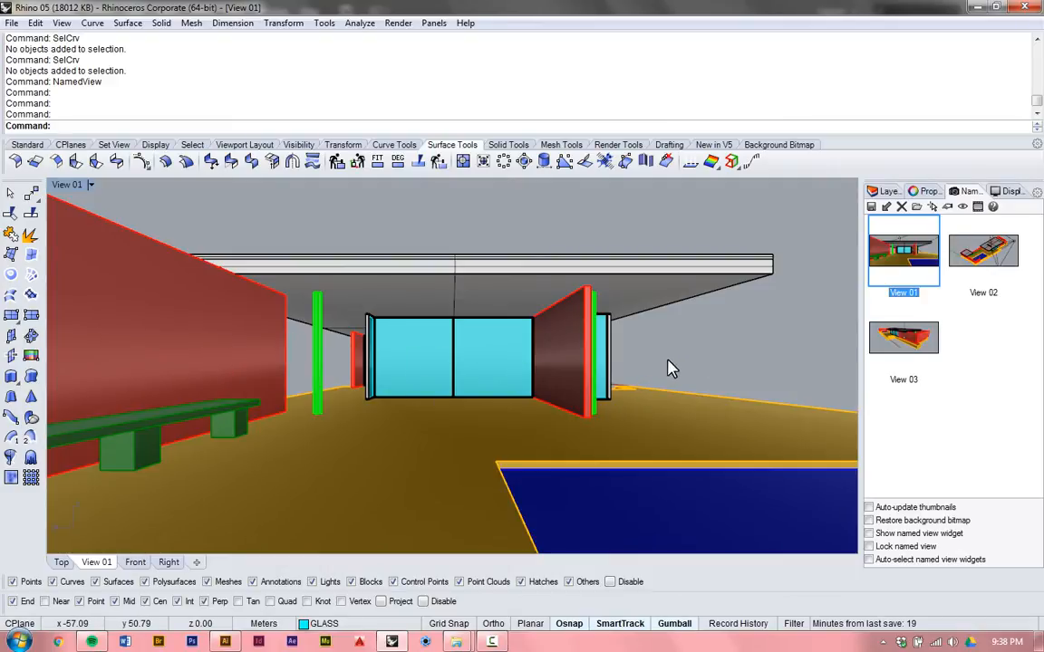
{"action": "double_click", "coordinate": [892, 349]}
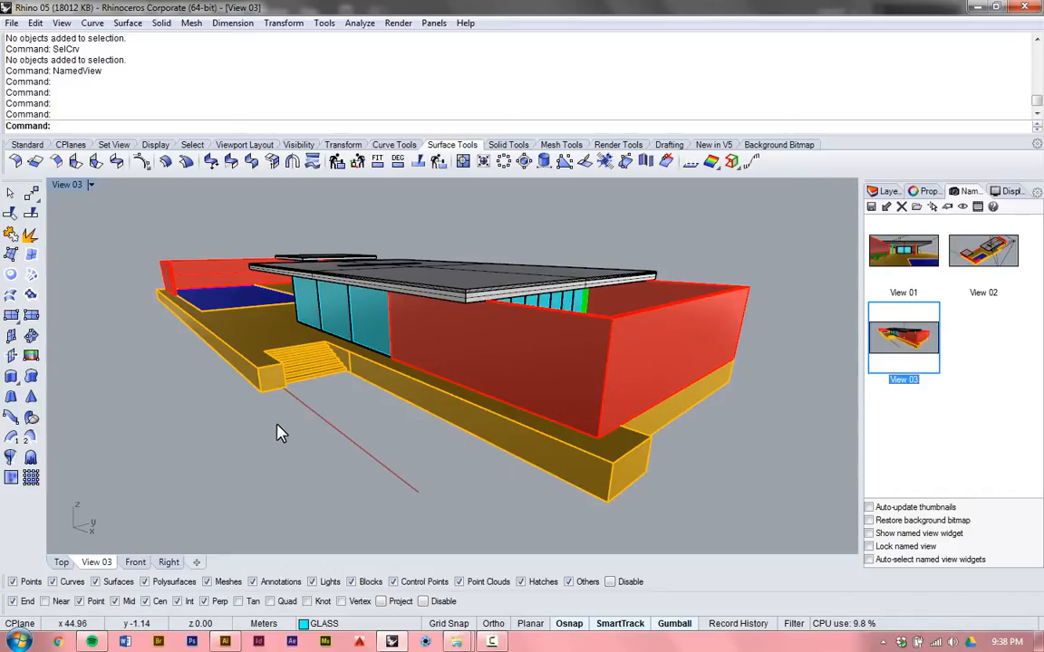
Step: Orbit and zoom away from the saved camera position and restore View 03, doing this twice
{"action": "right_click_drag", "start_coordinate": [309, 434], "coordinate": [740, 375]}
{"action": "scroll", "coordinate": [737, 373], "scroll_direction": "down", "scroll_amount": 8}
{"action": "scroll", "coordinate": [571, 472], "scroll_direction": "up", "scroll_amount": 10}
{"action": "right_click_drag", "start_coordinate": [584, 476], "coordinate": [323, 373]}
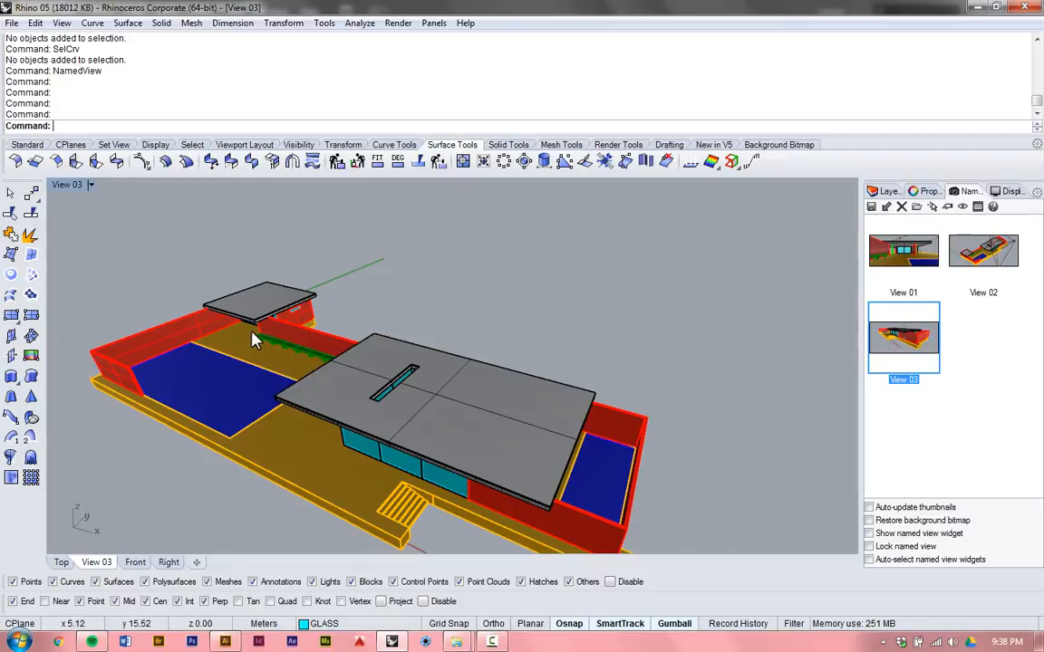
{"action": "right_click_drag", "start_coordinate": [254, 338], "coordinate": [543, 299]}
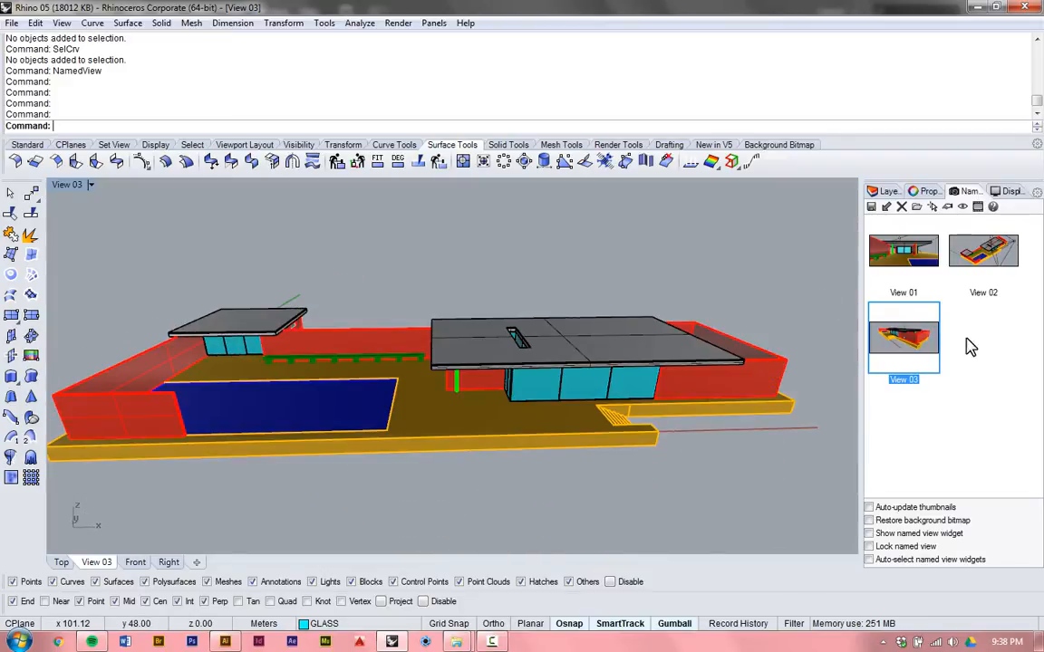
{"action": "double_click", "coordinate": [917, 354]}
{"action": "right_click_drag", "start_coordinate": [619, 285], "coordinate": [5, 285]}
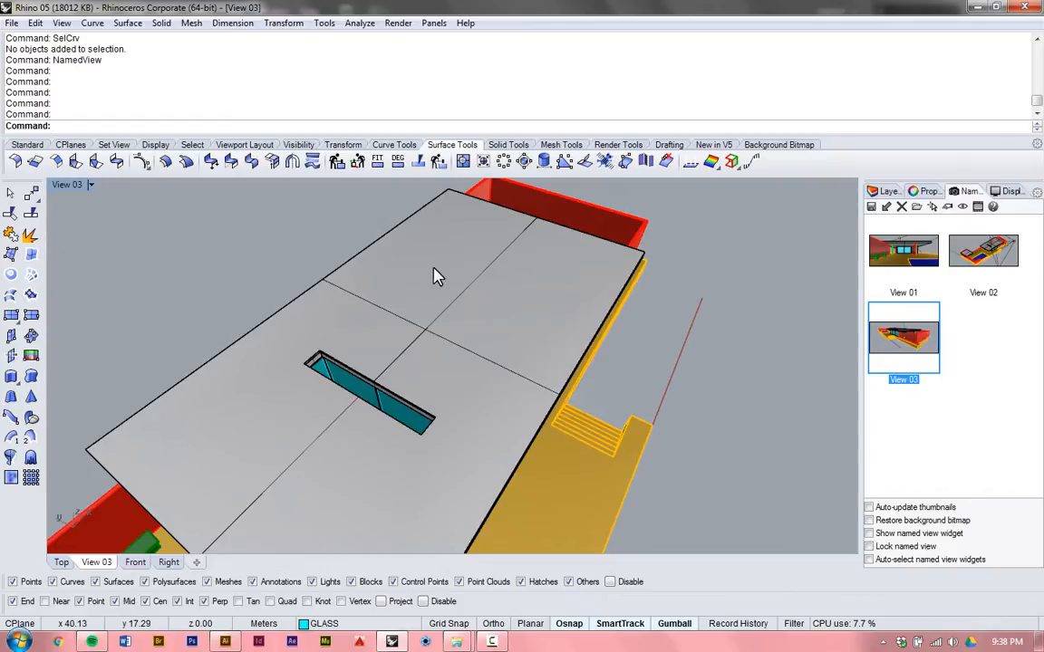
{"action": "scroll", "coordinate": [444, 311], "scroll_direction": "down", "scroll_amount": 5}
{"action": "scroll", "coordinate": [430, 362], "scroll_direction": "down", "scroll_amount": 3}
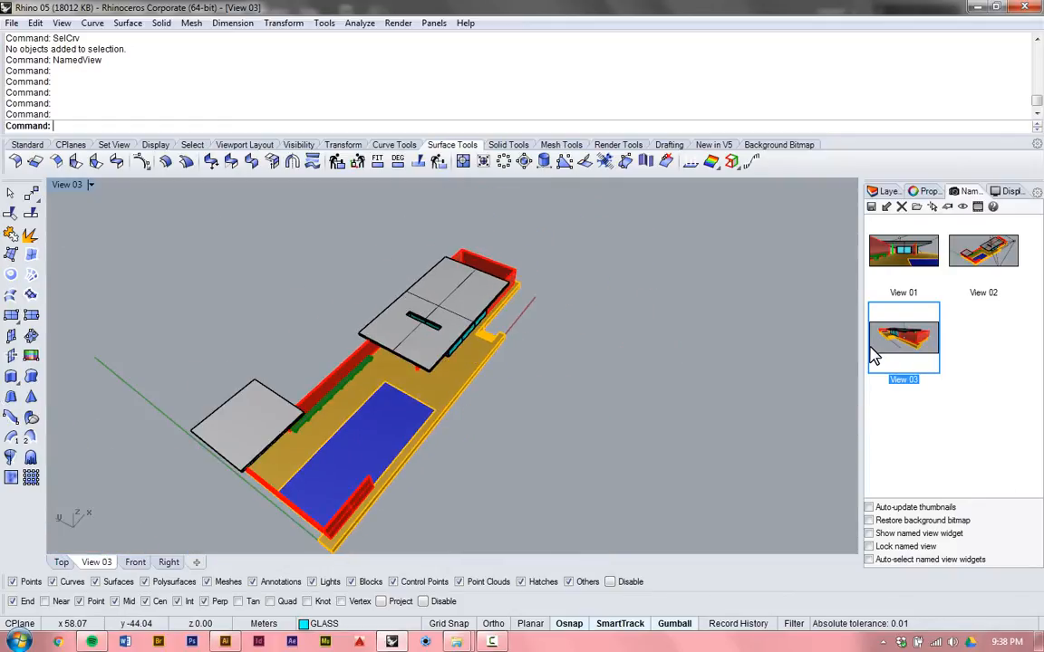
{"action": "double_click", "coordinate": [916, 341]}
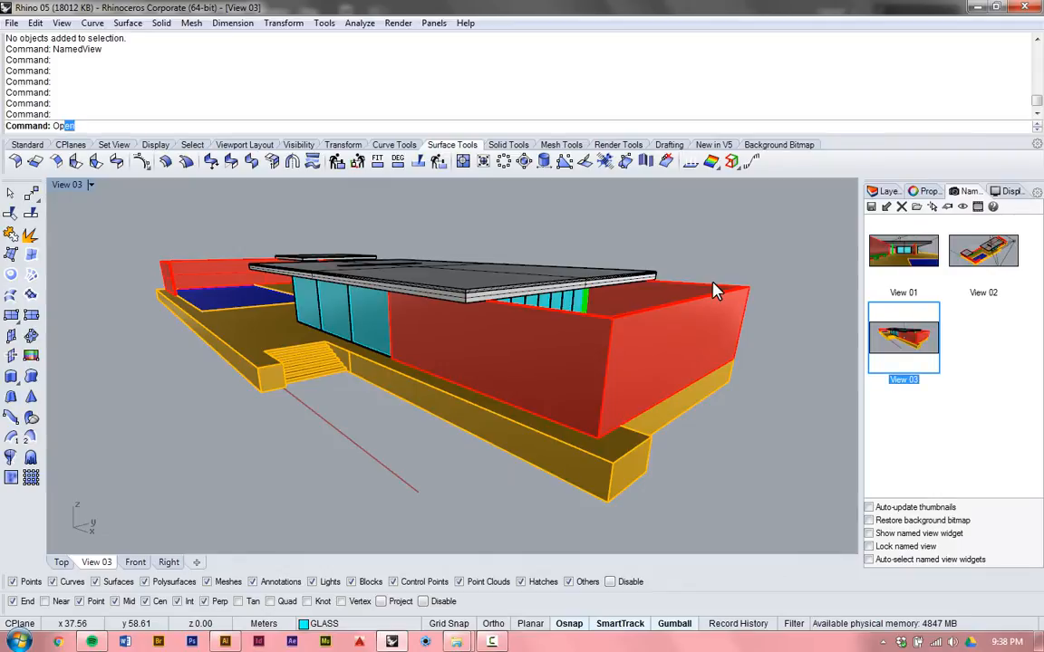
Step: Set the document's absolute tolerance to 0.00001 units in the Units options, keeping the model in meters
{"action": "type", "text": "tio"}
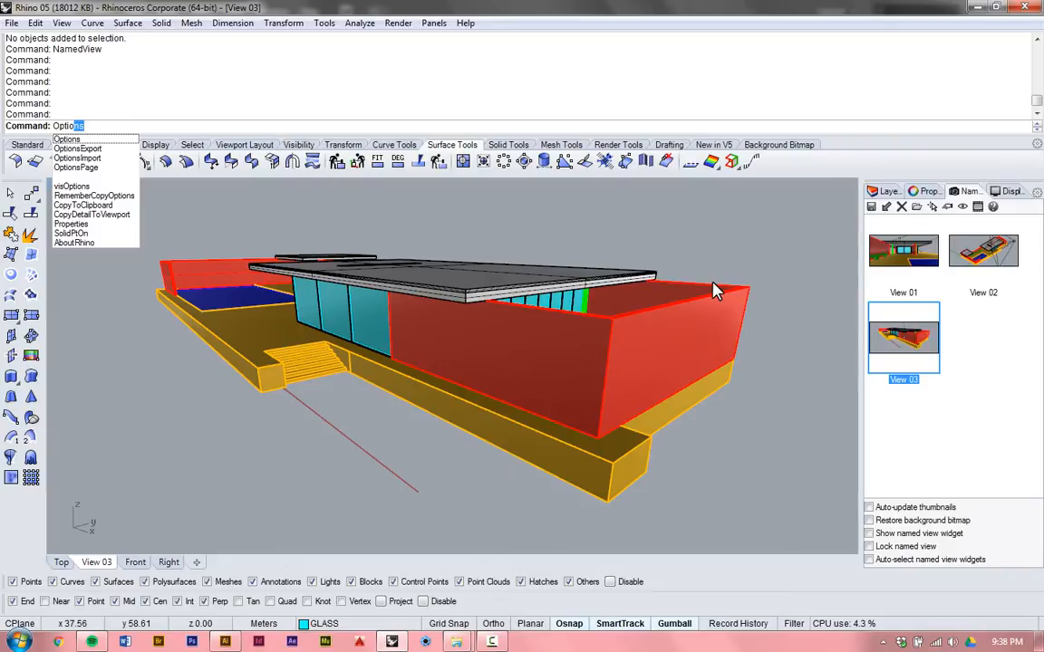
{"action": "key", "text": "Return"}
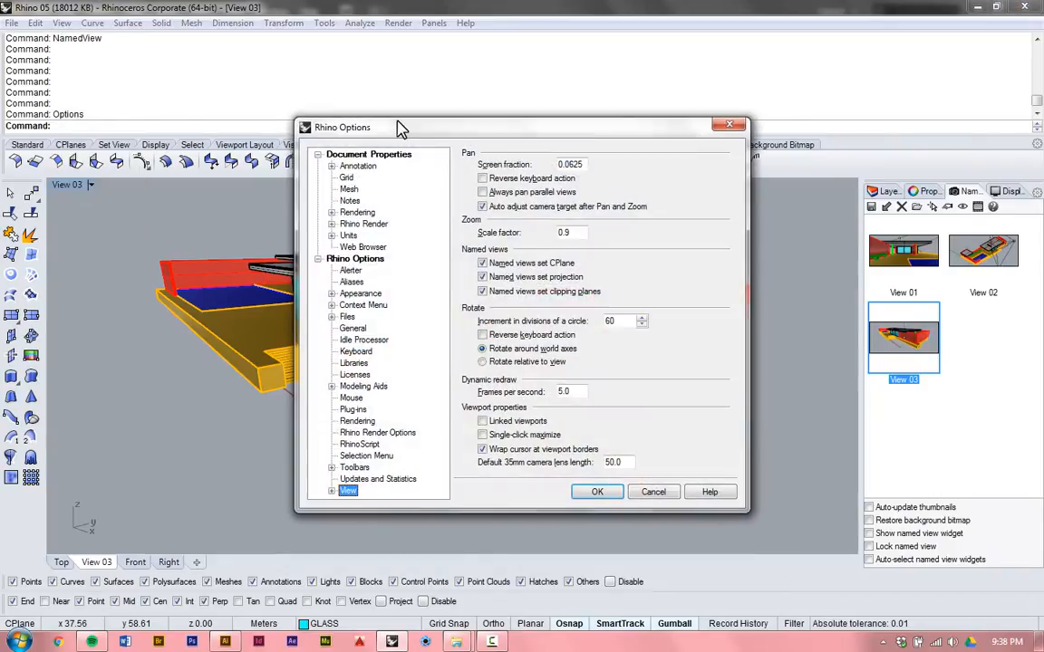
{"action": "left_click", "coordinate": [348, 234]}
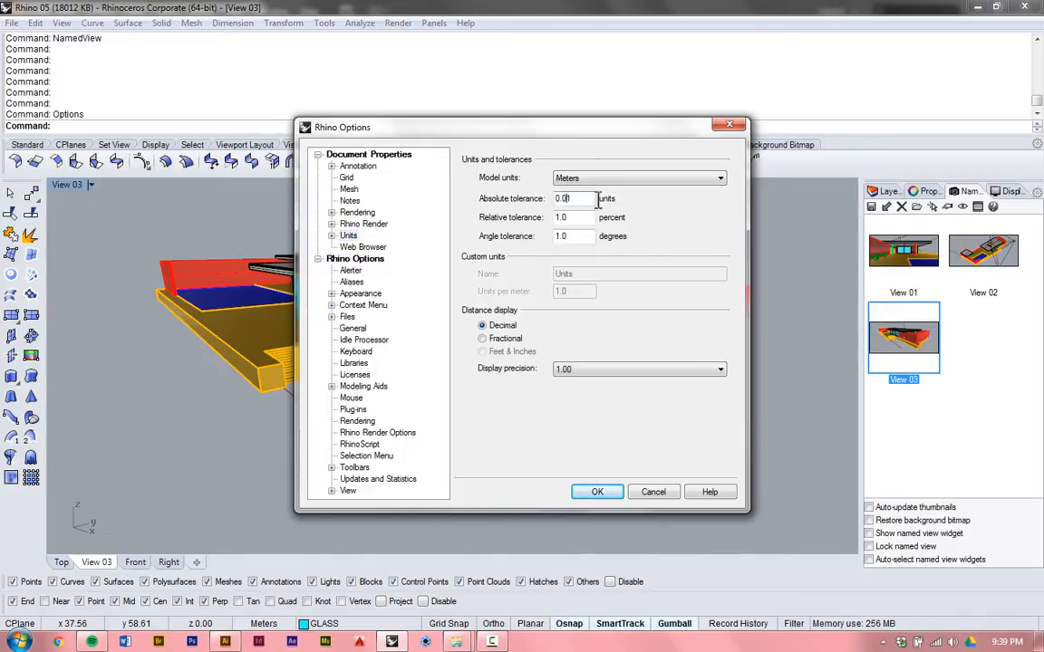
{"action": "type", "text": "01"}
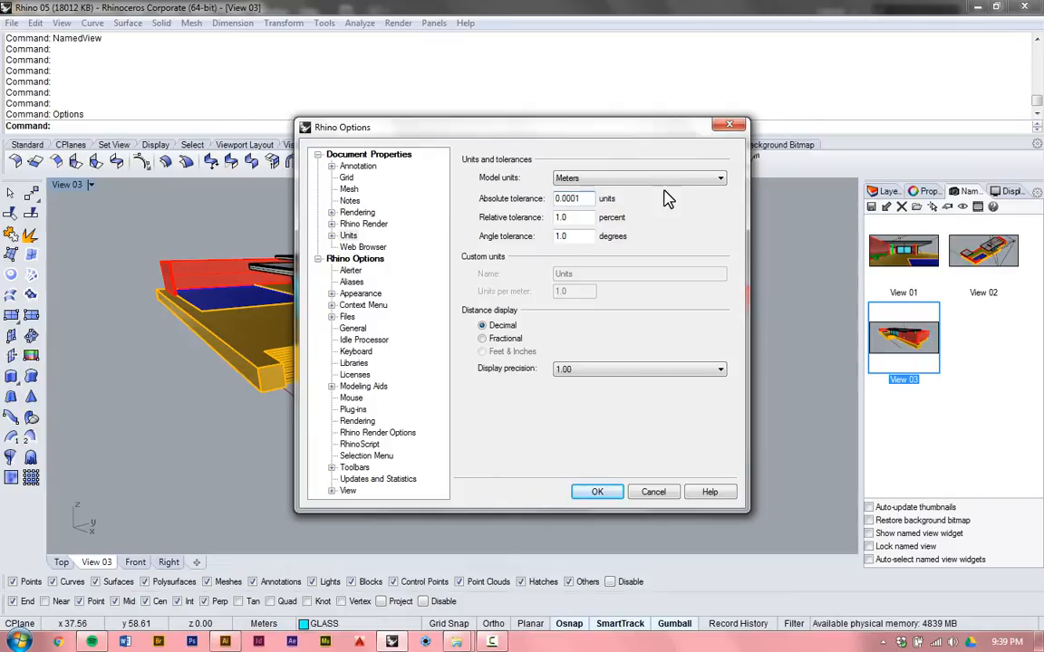
{"action": "type", "text": "0"}
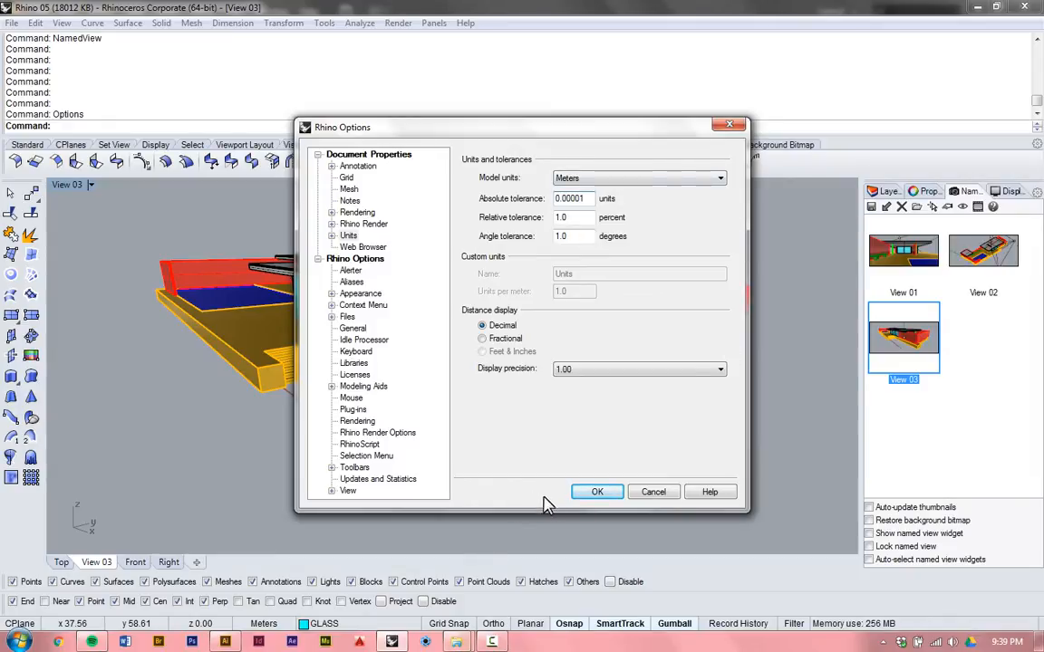
{"action": "left_click", "coordinate": [589, 494]}
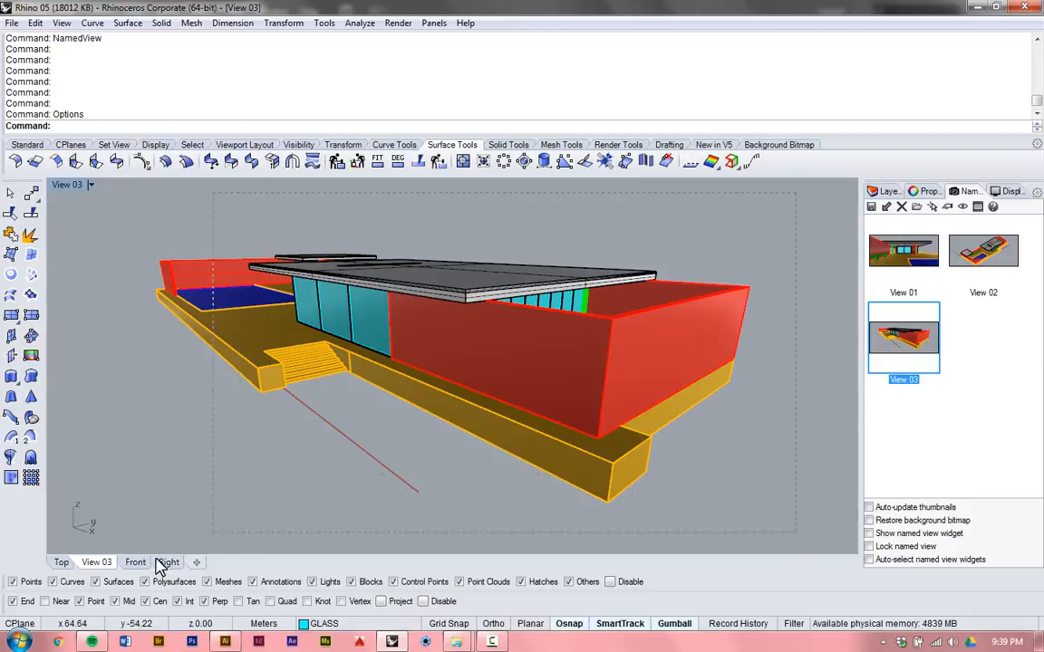
{"action": "key", "text": "ctrl+a"}
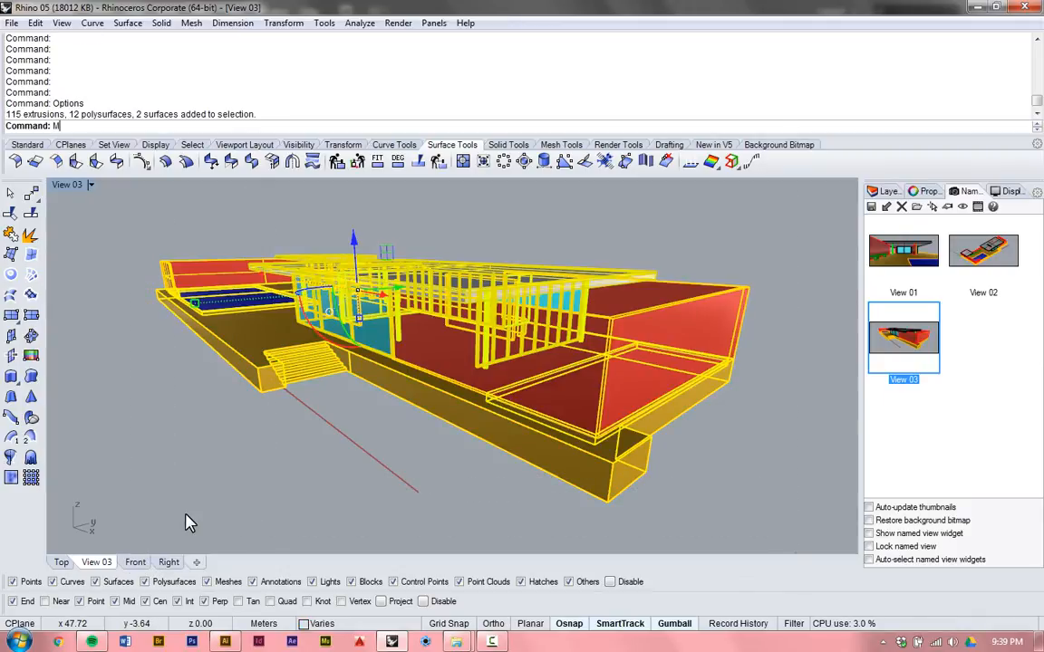
{"action": "type", "text": "ak"}
{"action": "key", "text": "Return"}
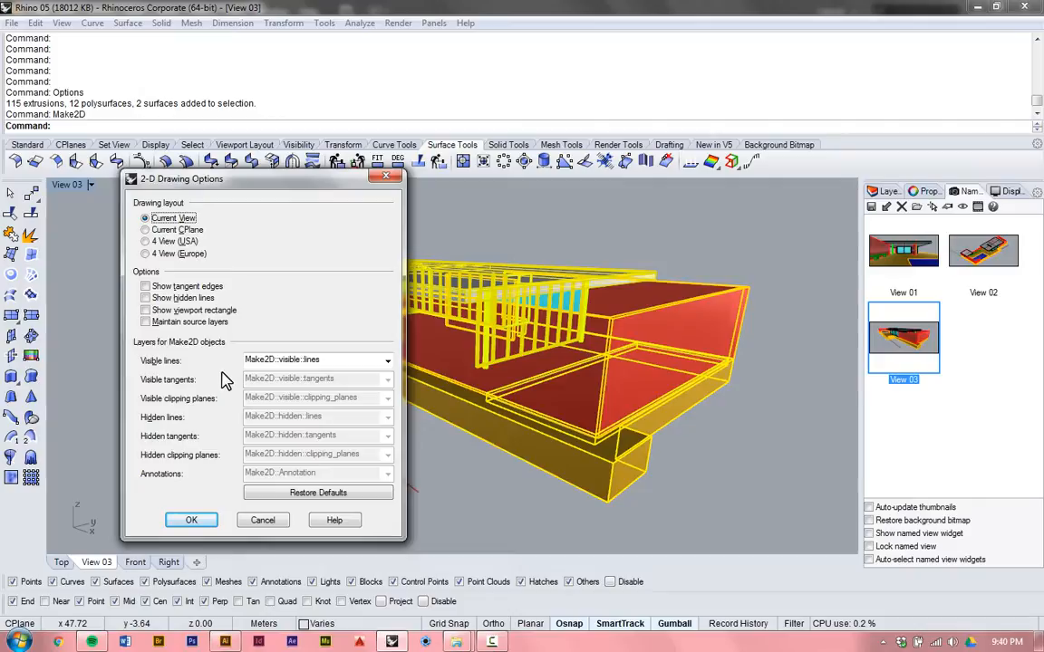
{"action": "left_click", "coordinate": [262, 521]}
Step: Draw a straight reference line on the ground in front of the pavilion's platform, away from the entrance steps
{"action": "right_click_drag", "start_coordinate": [308, 471], "coordinate": [403, 340]}
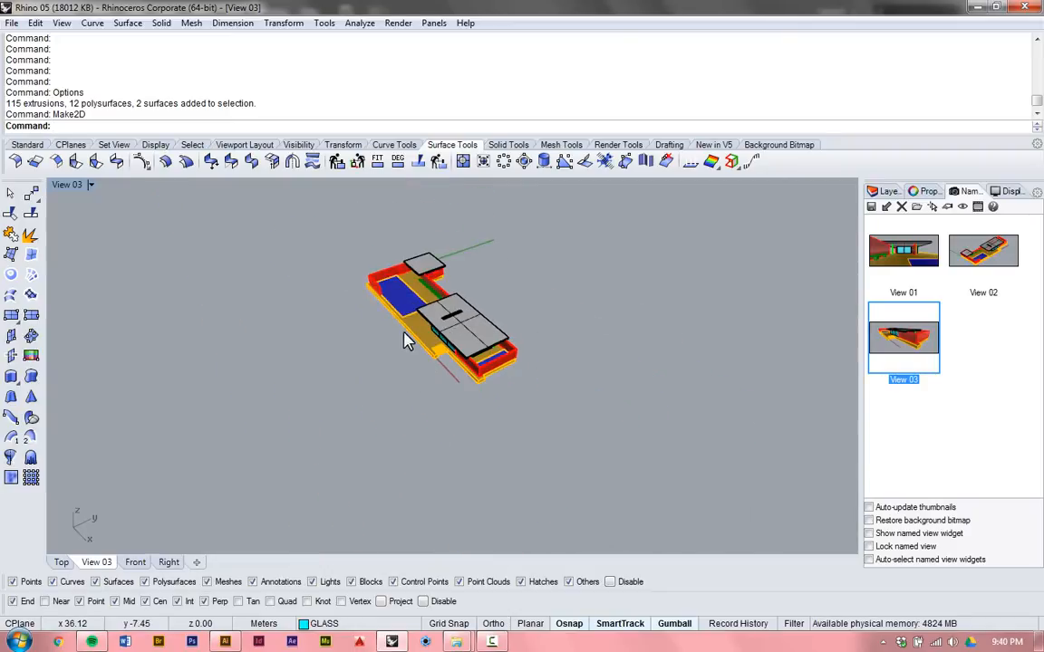
{"action": "scroll", "coordinate": [389, 291], "scroll_direction": "up", "scroll_amount": 5}
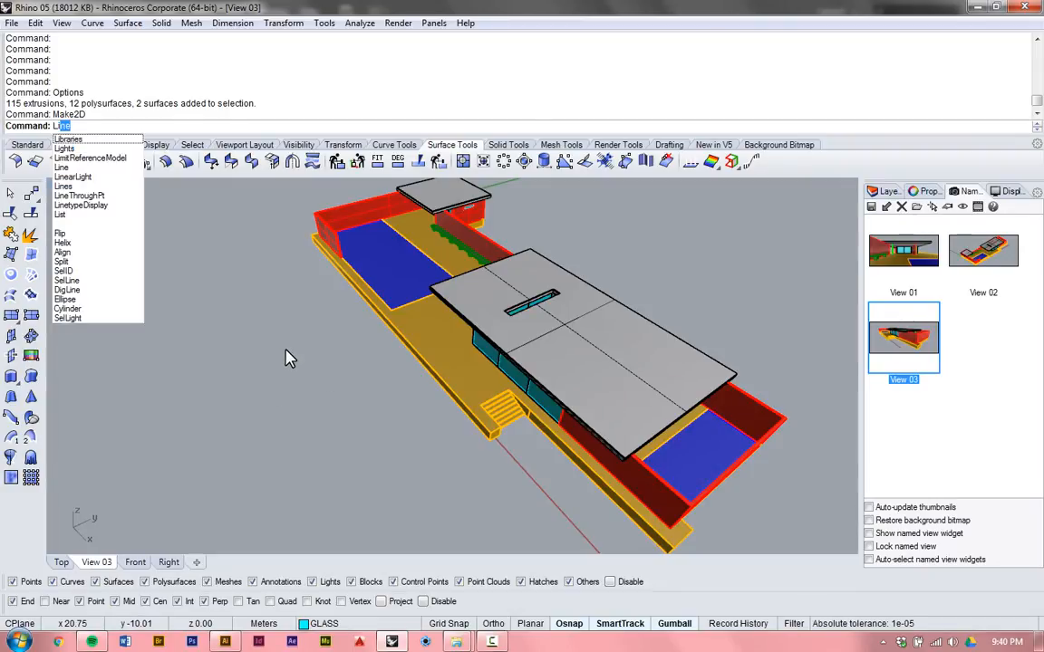
{"action": "key", "text": "Return"}
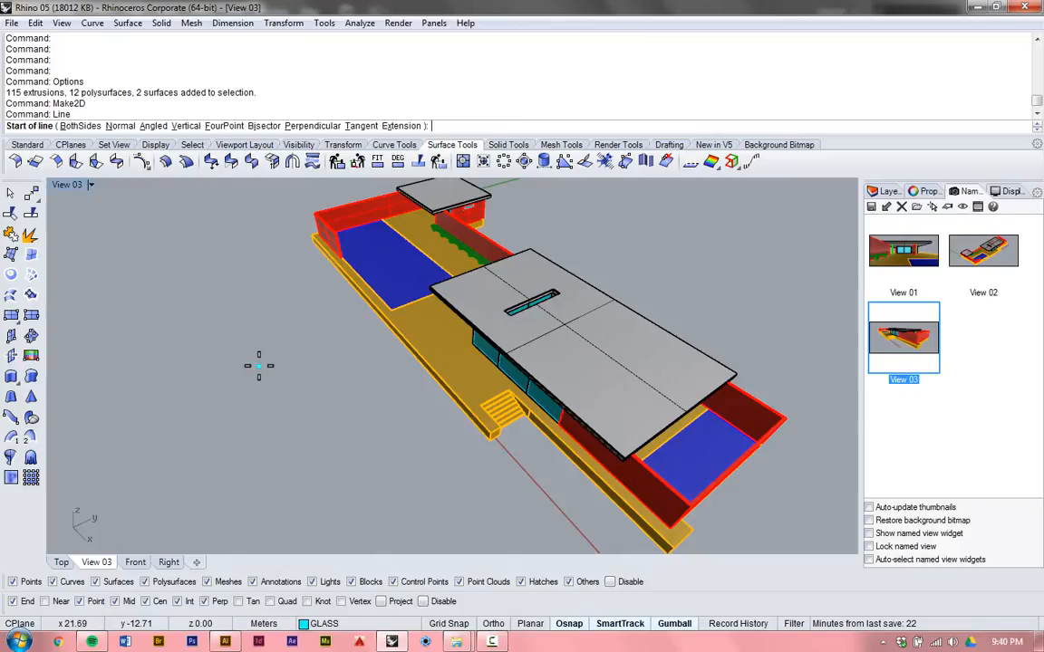
{"action": "left_click", "coordinate": [261, 360]}
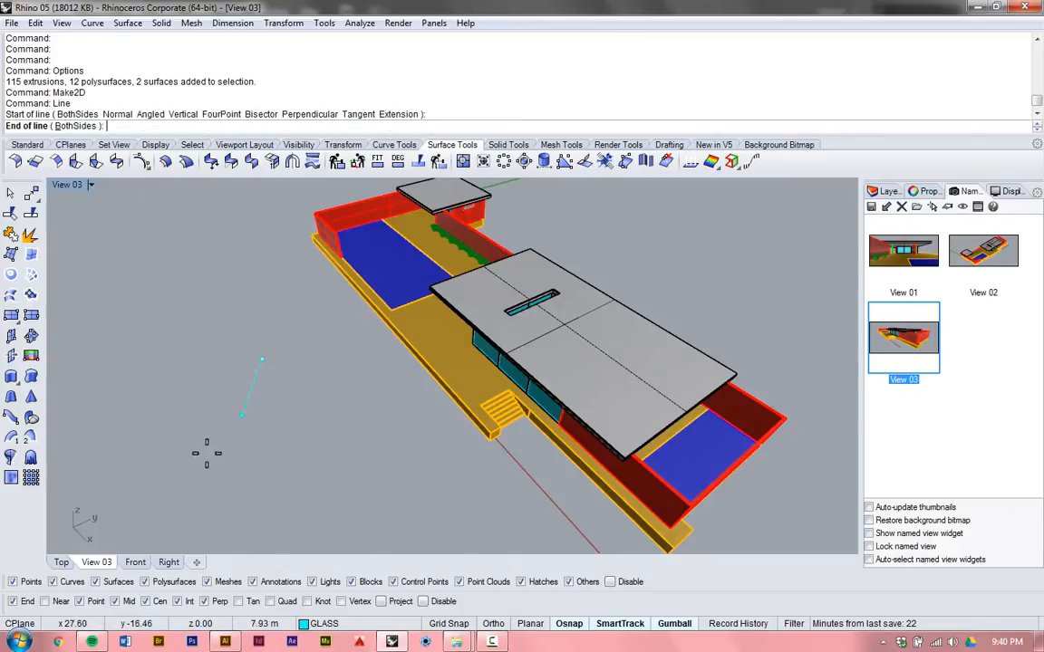
{"action": "left_click", "coordinate": [129, 443]}
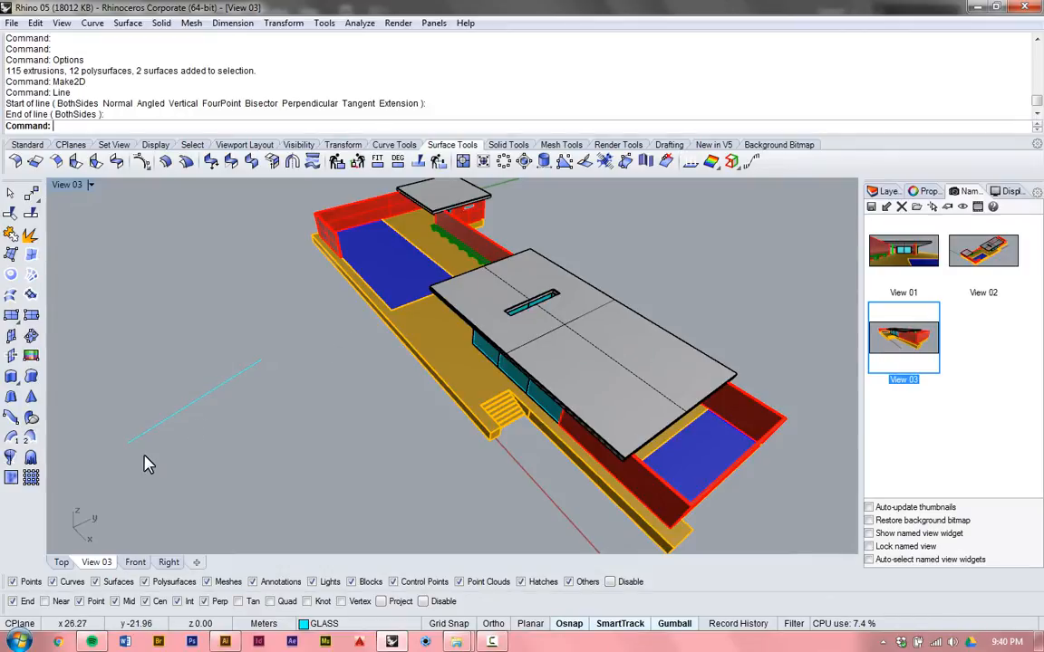
Step: Move the reference line closer to the pavilion's front edge with the Move command and deselect it
{"action": "left_click", "coordinate": [202, 396]}
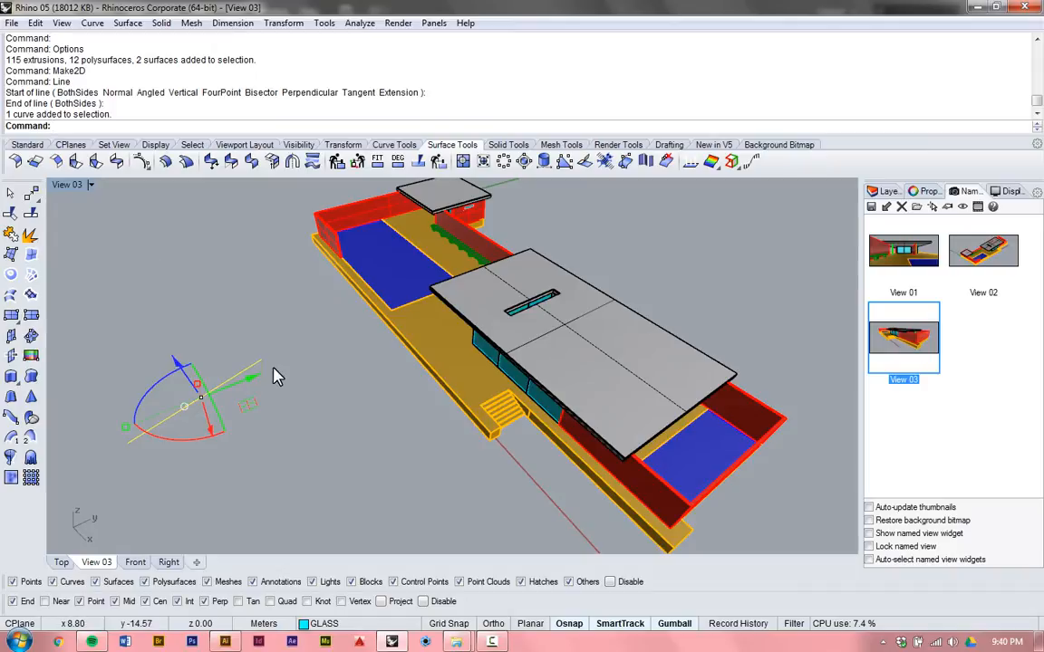
{"action": "key", "text": "Return"}
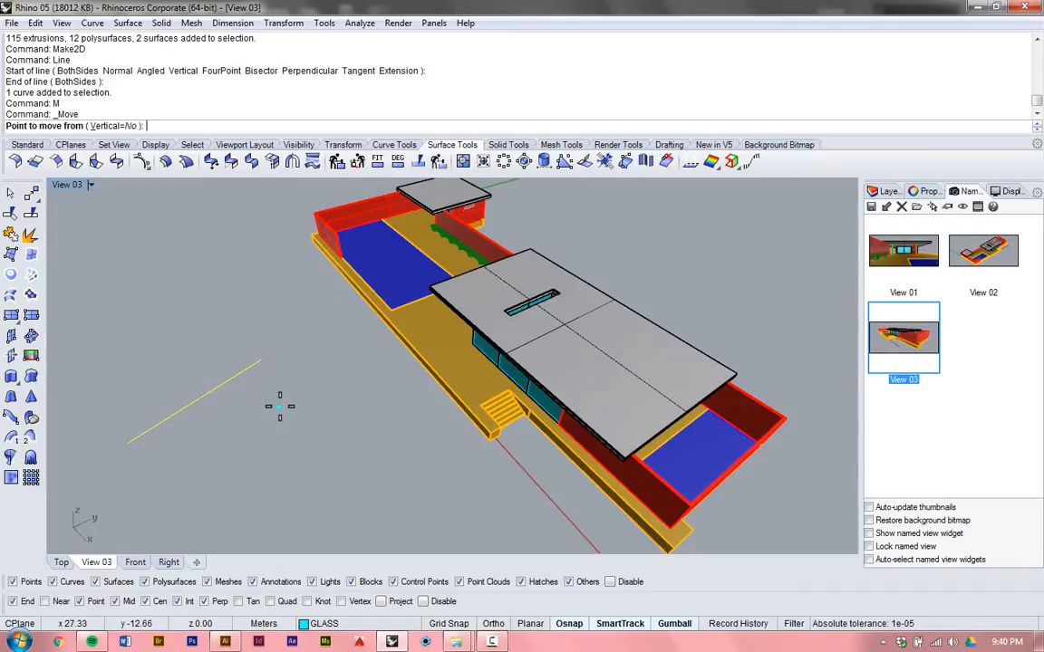
{"action": "left_click", "coordinate": [279, 405]}
{"action": "left_click", "coordinate": [353, 379]}
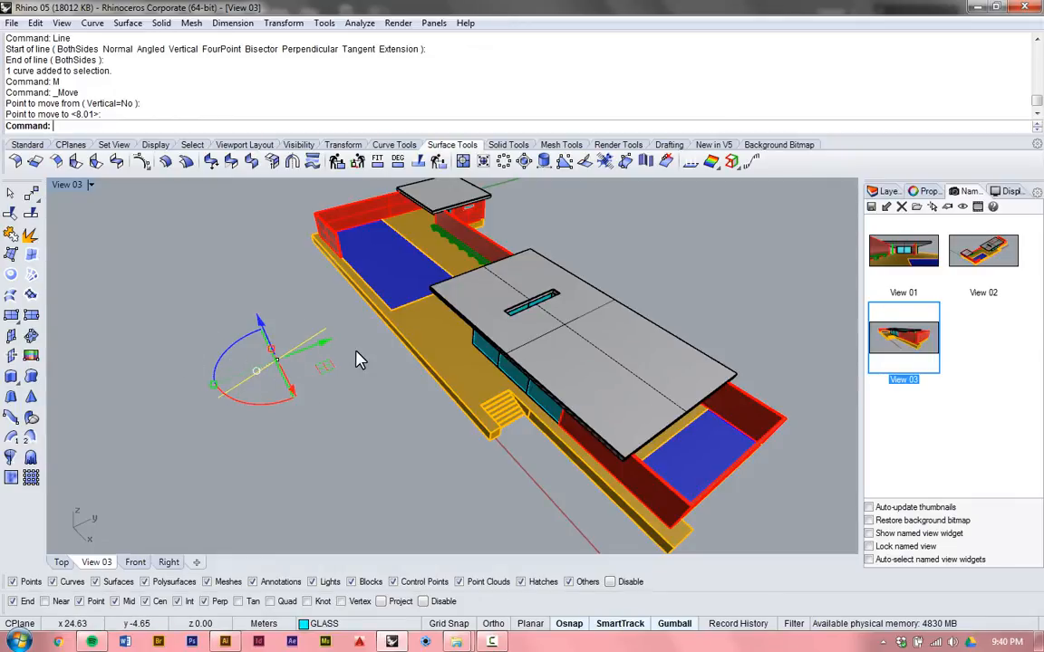
{"action": "left_click", "coordinate": [361, 412]}
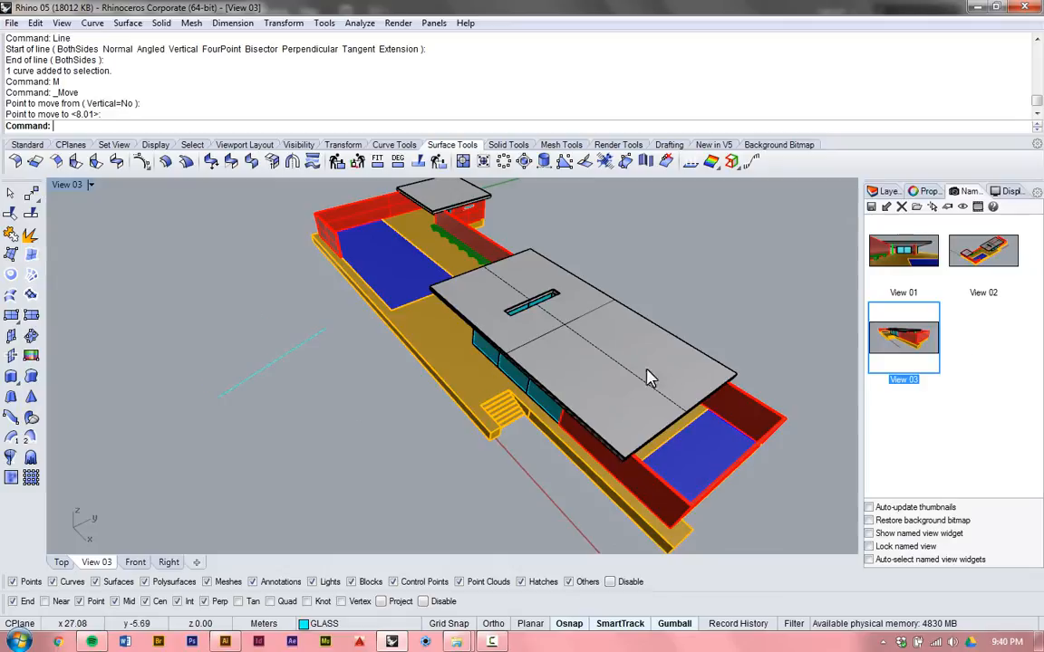
Step: Restore View 03, relocate the line in front of the entrance steps and scale it down from its end nearest them
{"action": "double_click", "coordinate": [916, 354]}
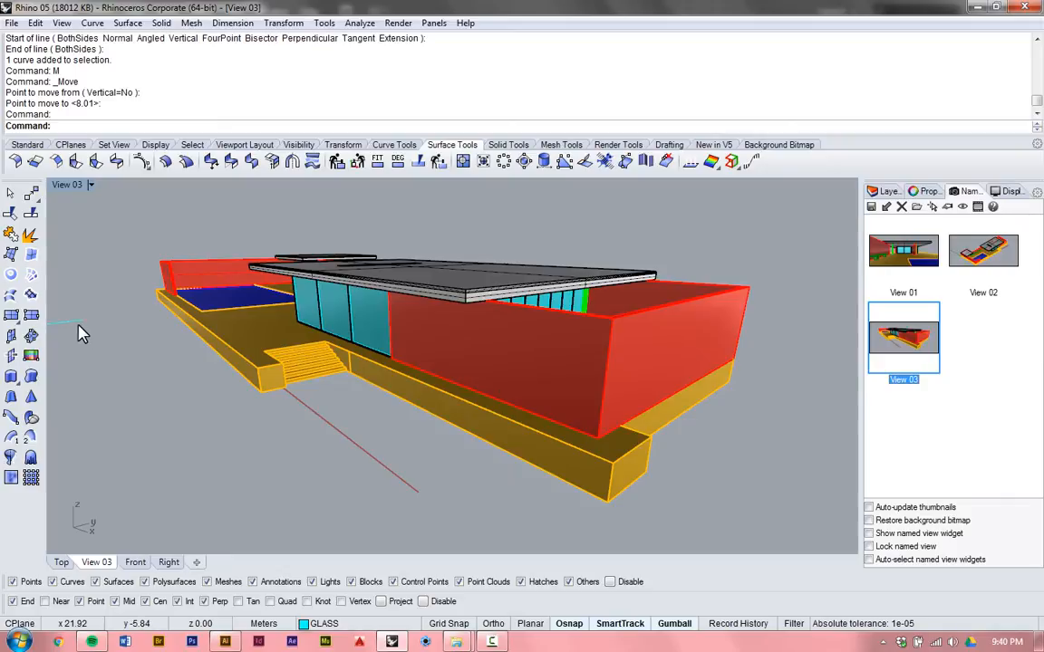
{"action": "left_click_drag", "start_coordinate": [78, 331], "coordinate": [347, 420]}
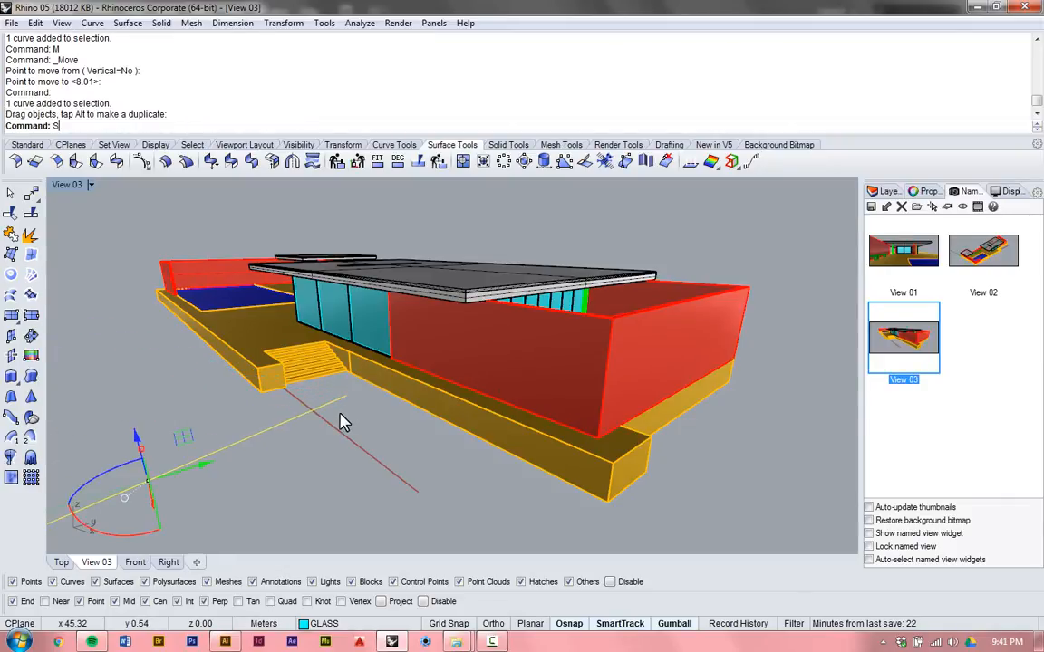
{"action": "key", "text": "Return"}
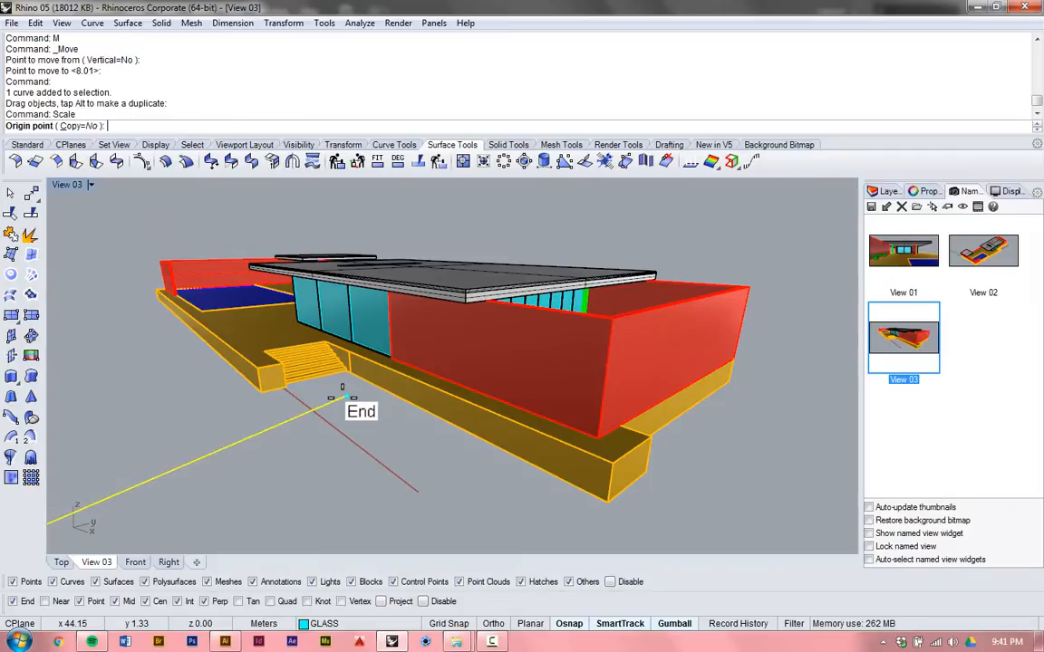
{"action": "left_click", "coordinate": [347, 396]}
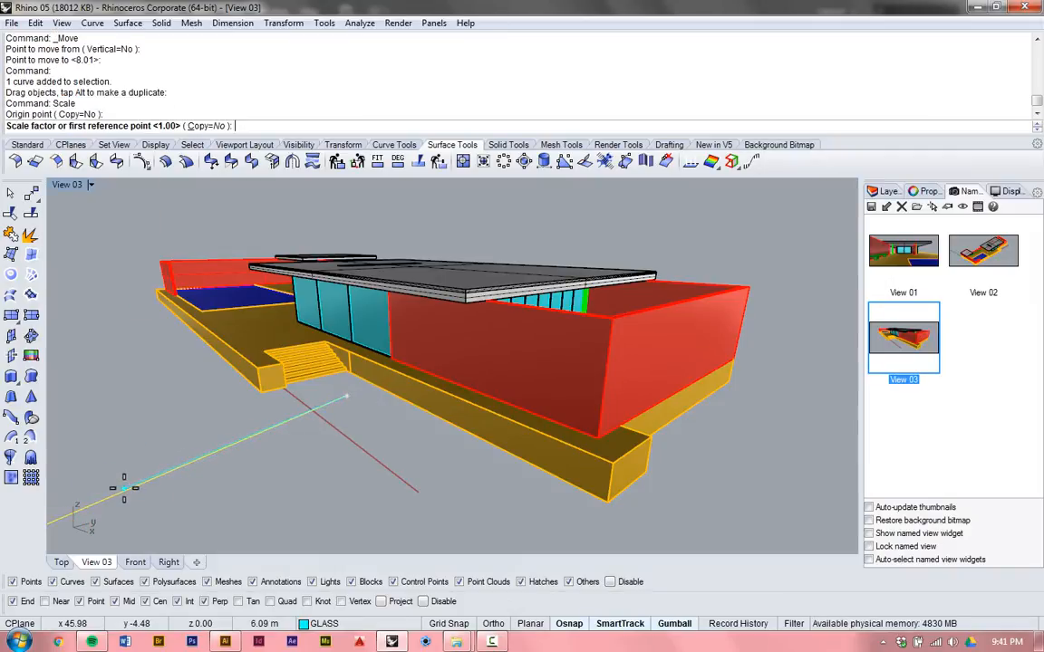
{"action": "left_click", "coordinate": [199, 462]}
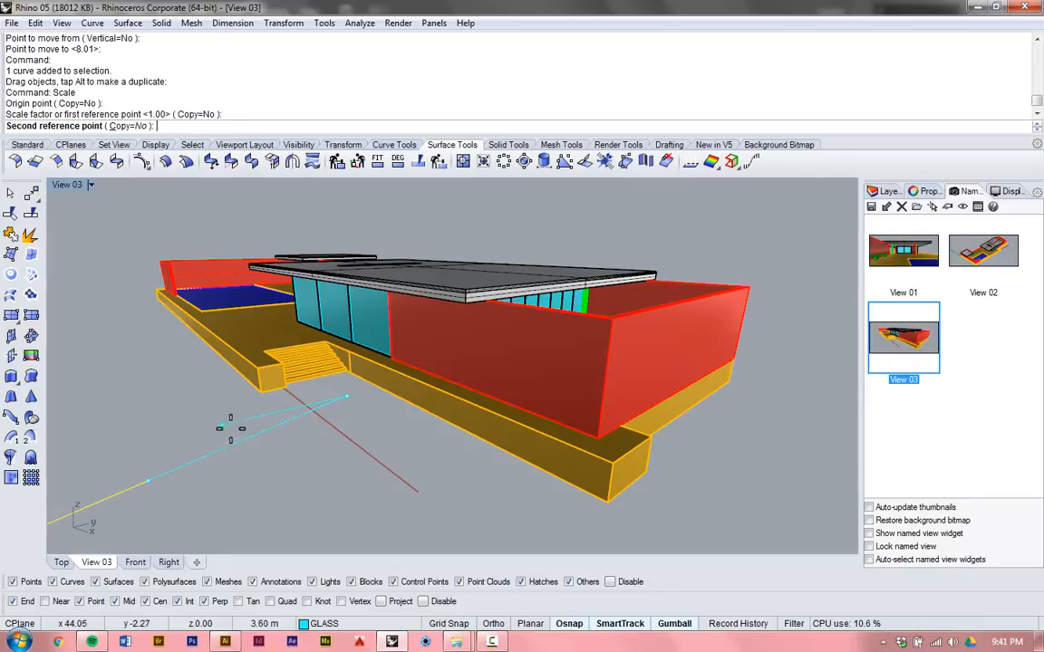
{"action": "left_click", "coordinate": [261, 423]}
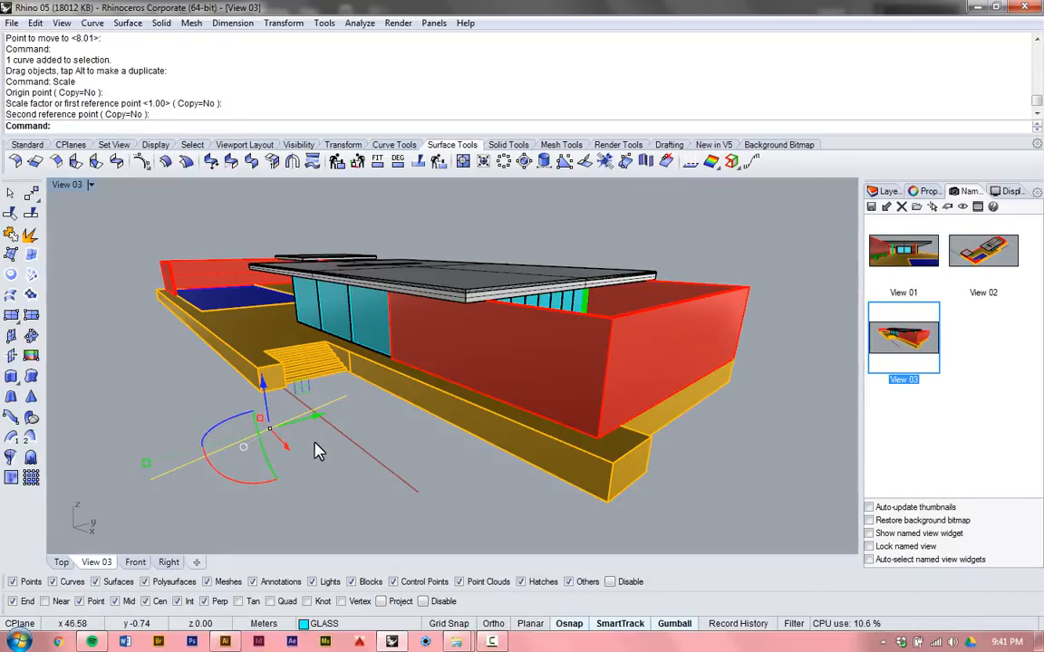
Step: Move the shortened line slightly farther from the entrance steps so it lies fully inside the view
{"action": "type", "text": "m"}
{"action": "key", "text": "Return"}
{"action": "left_click", "coordinate": [367, 432]}
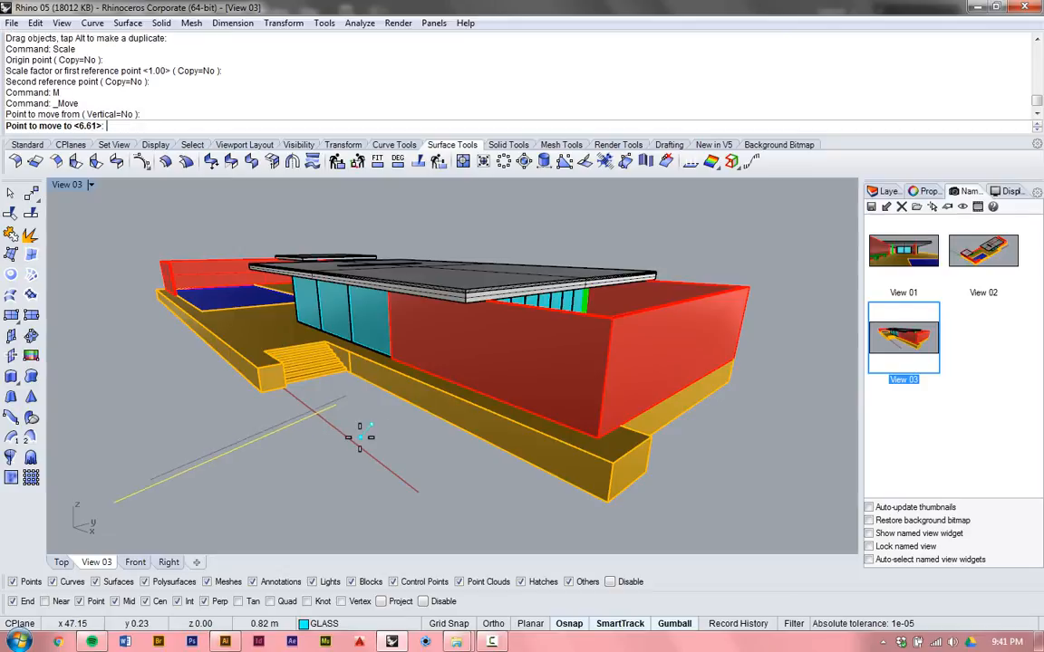
{"action": "left_click", "coordinate": [352, 437]}
{"action": "key", "text": "Escape"}
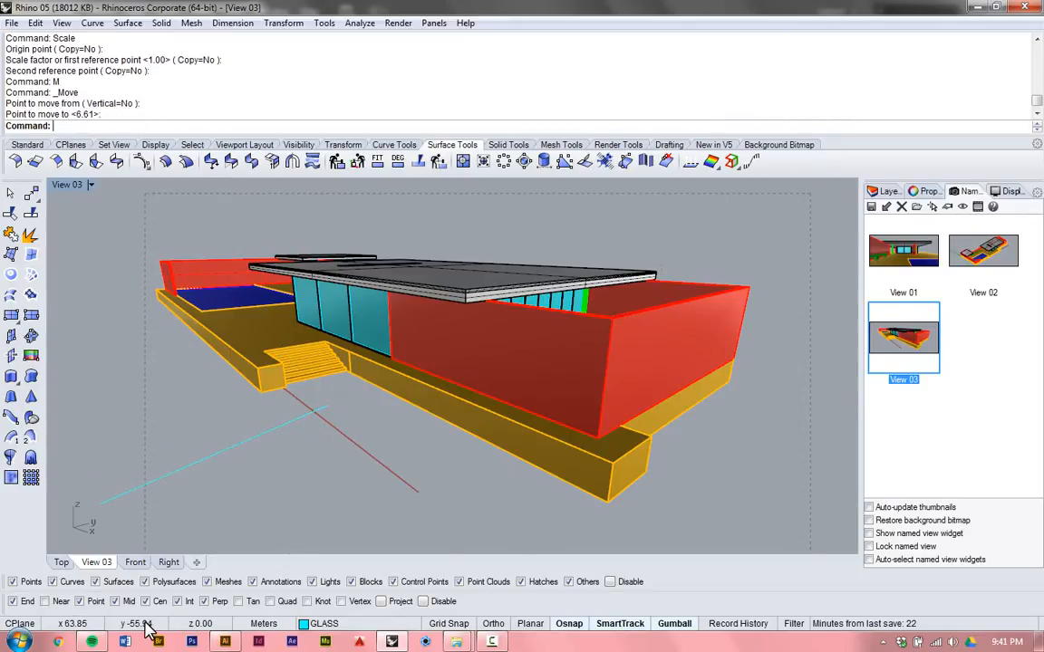
Step: Select the whole model including the reference line and generate a Make2D drawing of the current View 03
{"action": "key", "text": "ctrl+a"}
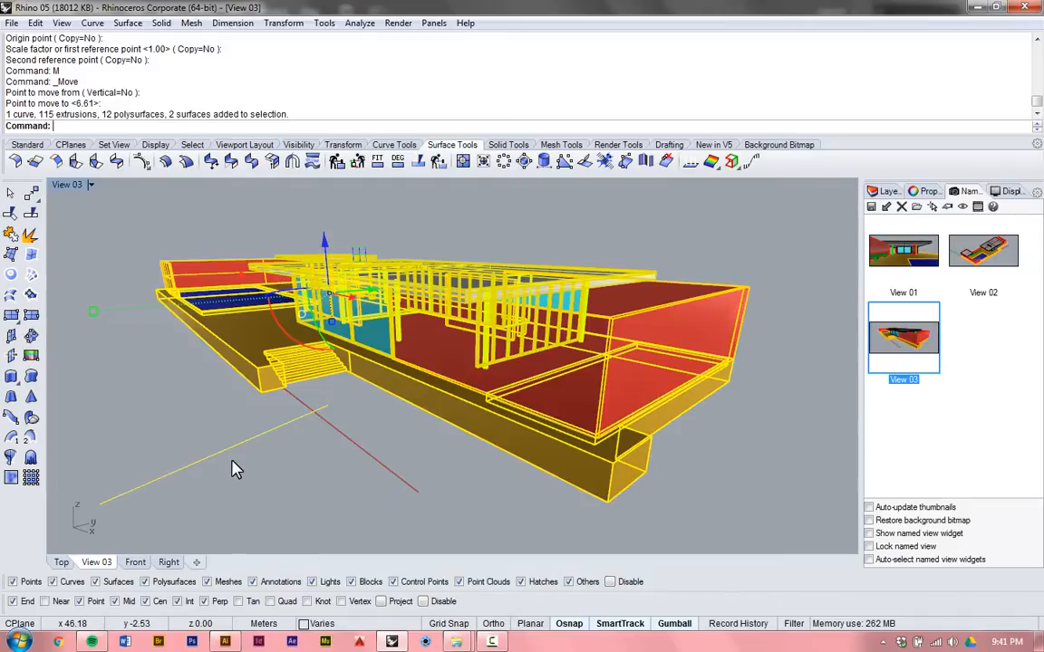
{"action": "type", "text": "Make2D"}
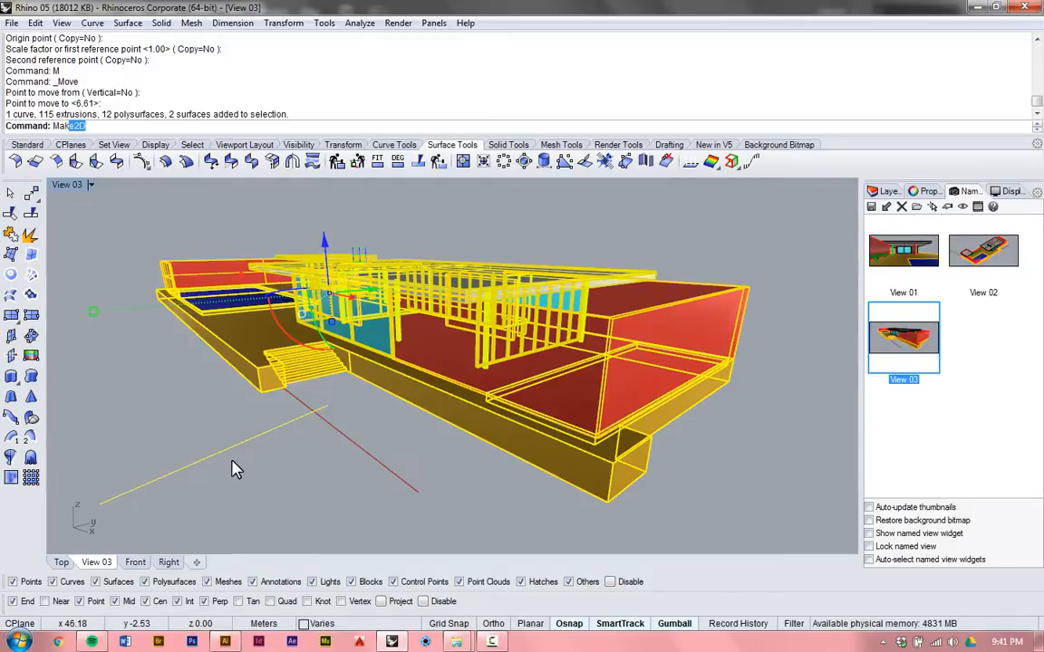
{"action": "key", "text": "Return"}
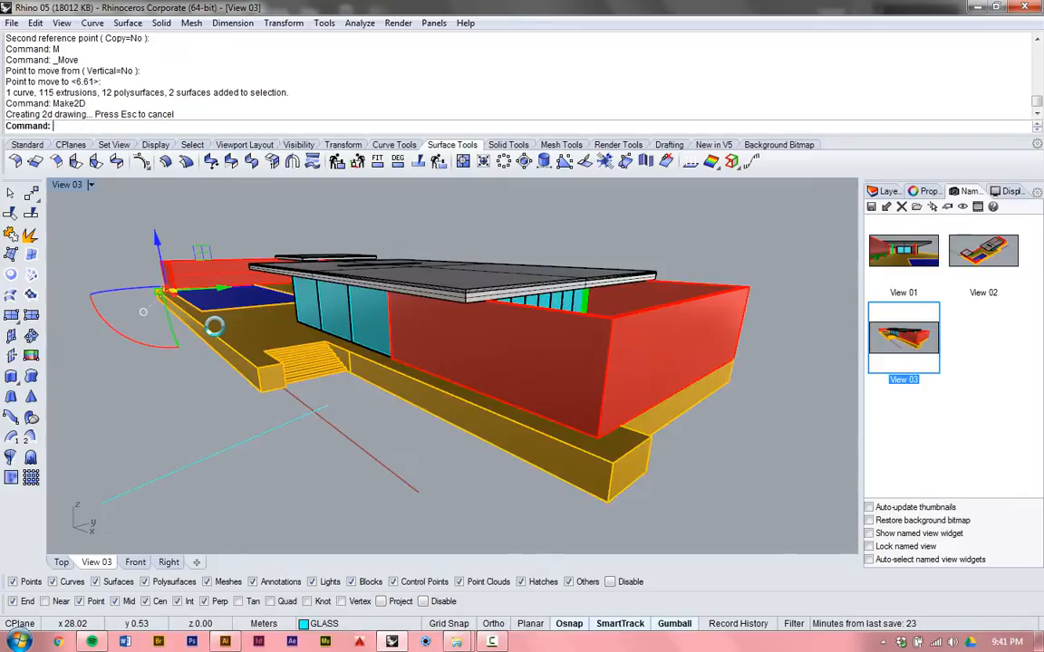
Step: Maximize the Top viewport and examine the Make2D drawing near the origin, comparing its size with the pavilion plan
{"action": "double_click", "coordinate": [65, 186]}
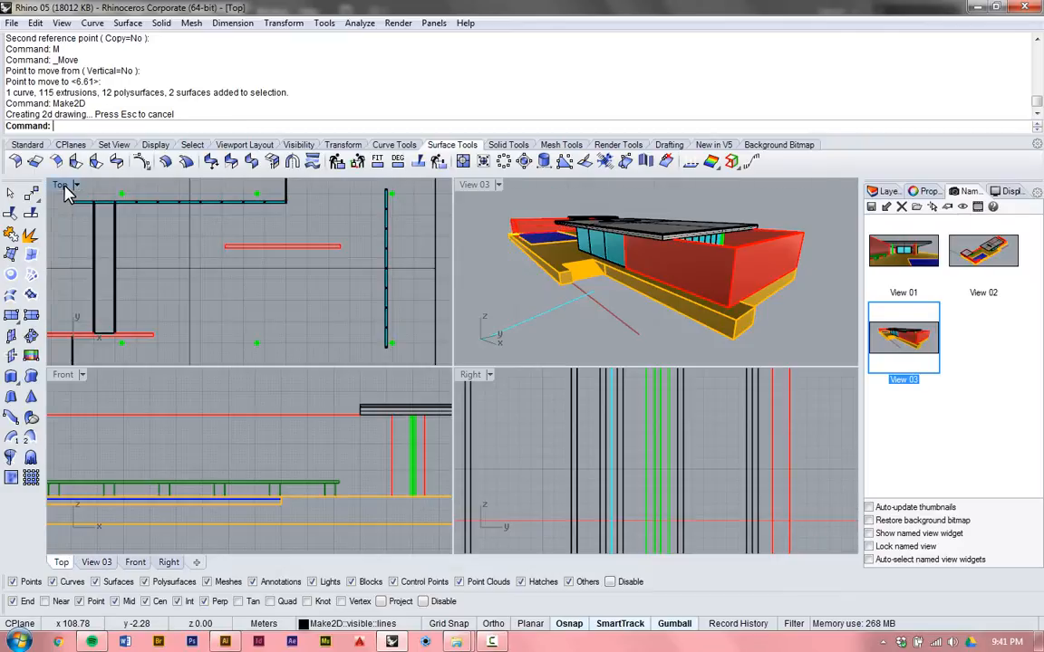
{"action": "double_click", "coordinate": [63, 189]}
{"action": "scroll", "coordinate": [524, 279], "scroll_direction": "down", "scroll_amount": 5}
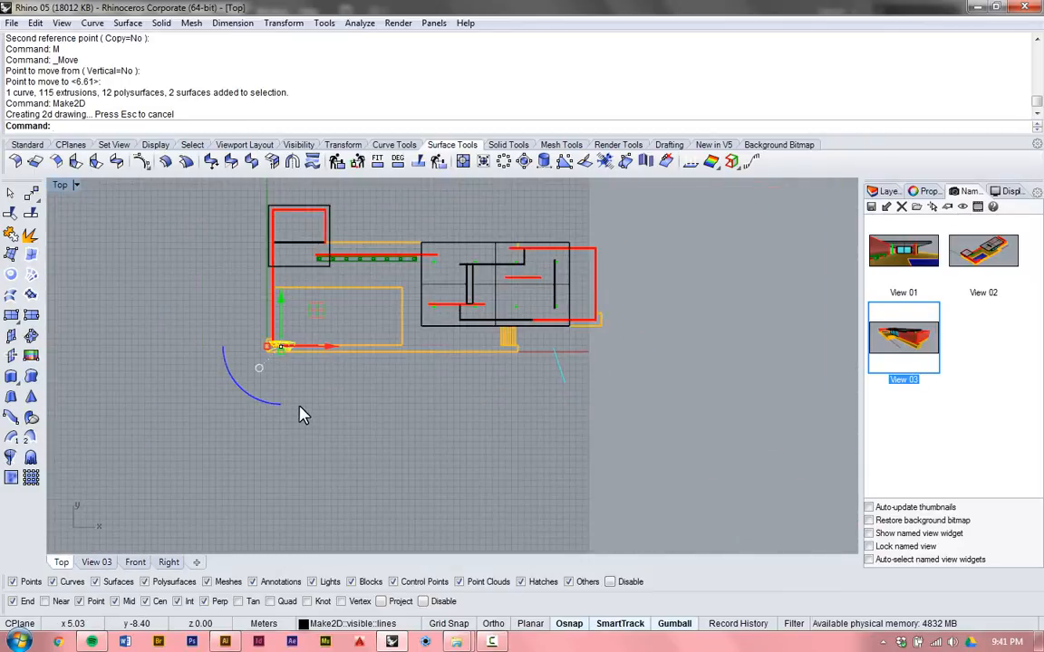
{"action": "scroll", "coordinate": [286, 356], "scroll_direction": "up", "scroll_amount": 4}
{"action": "scroll", "coordinate": [254, 337], "scroll_direction": "up", "scroll_amount": 3}
{"action": "scroll", "coordinate": [250, 333], "scroll_direction": "up", "scroll_amount": 2}
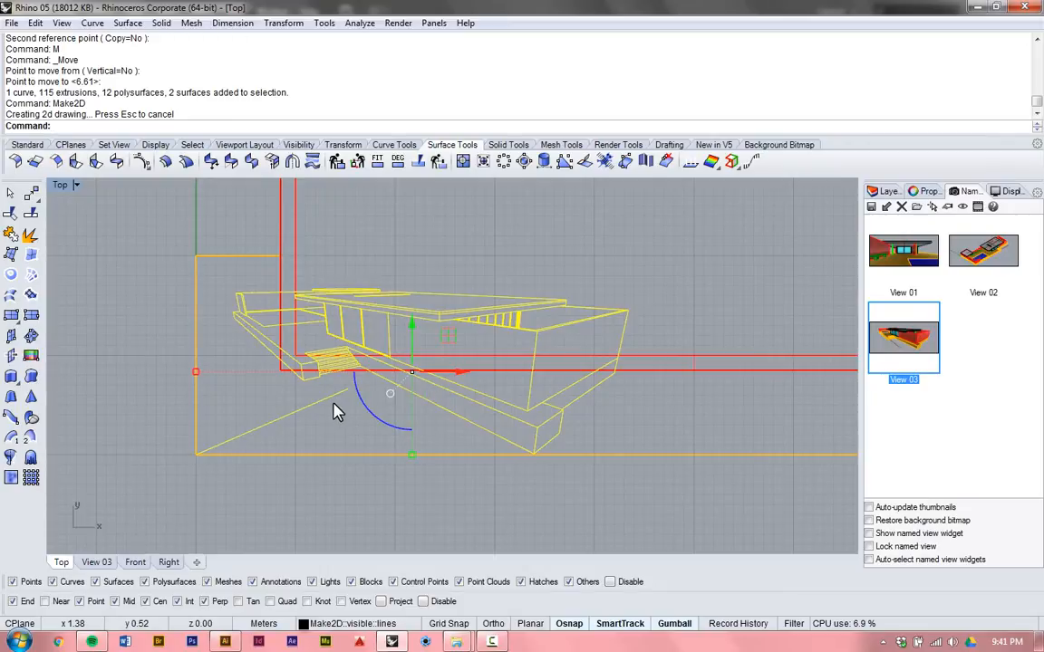
{"action": "scroll", "coordinate": [310, 399], "scroll_direction": "down", "scroll_amount": 6}
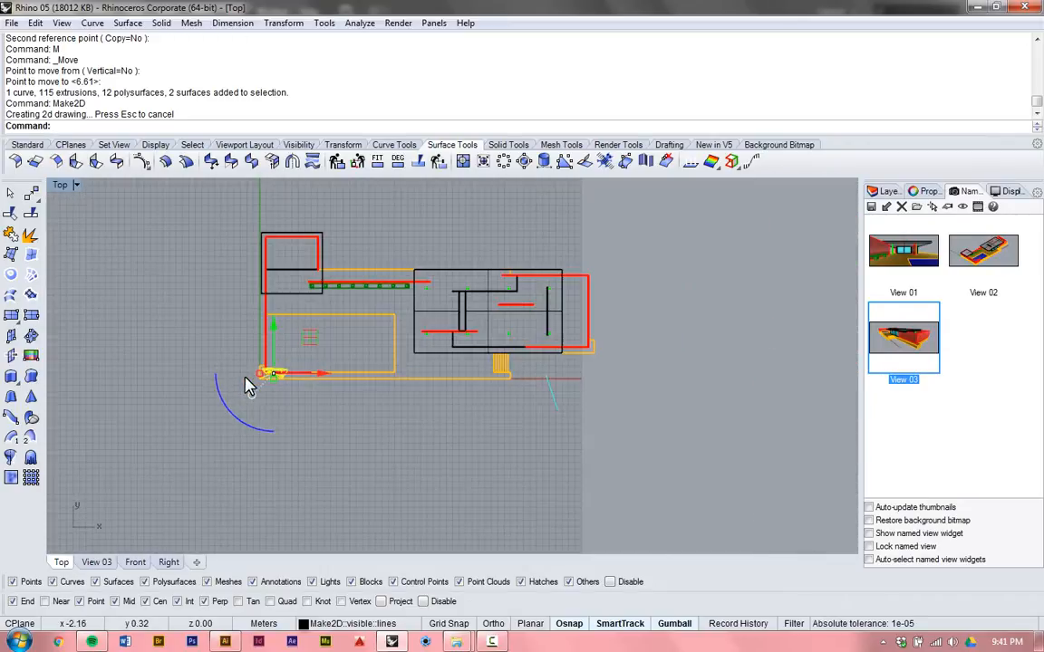
{"action": "scroll", "coordinate": [247, 387], "scroll_direction": "down", "scroll_amount": 5}
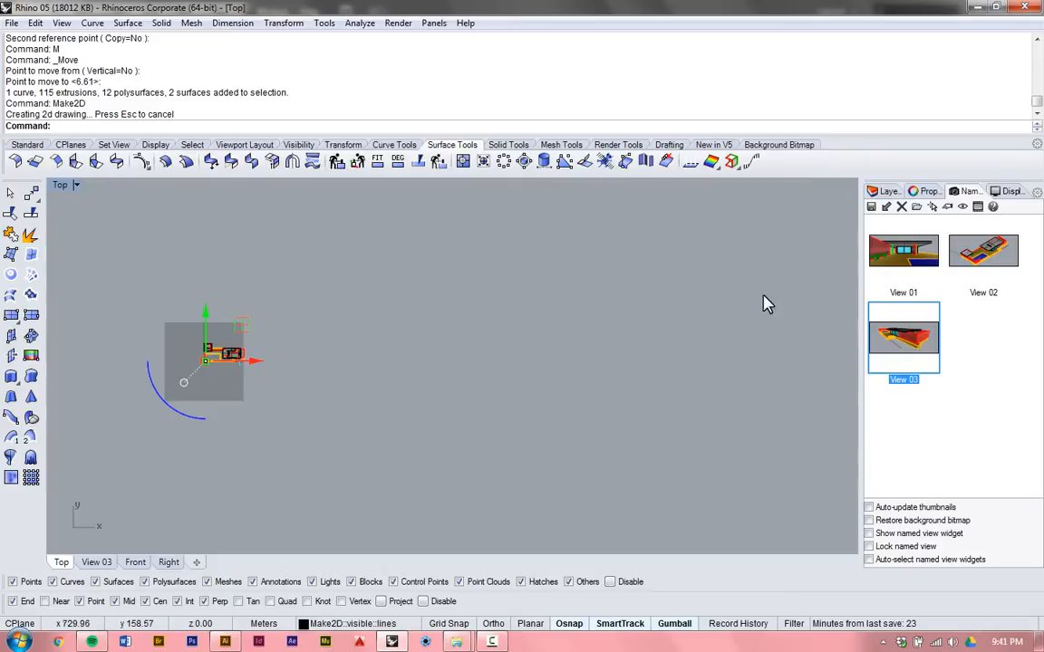
{"action": "scroll", "coordinate": [711, 308], "scroll_direction": "down", "scroll_amount": 2}
{"action": "scroll", "coordinate": [439, 330], "scroll_direction": "up", "scroll_amount": 4}
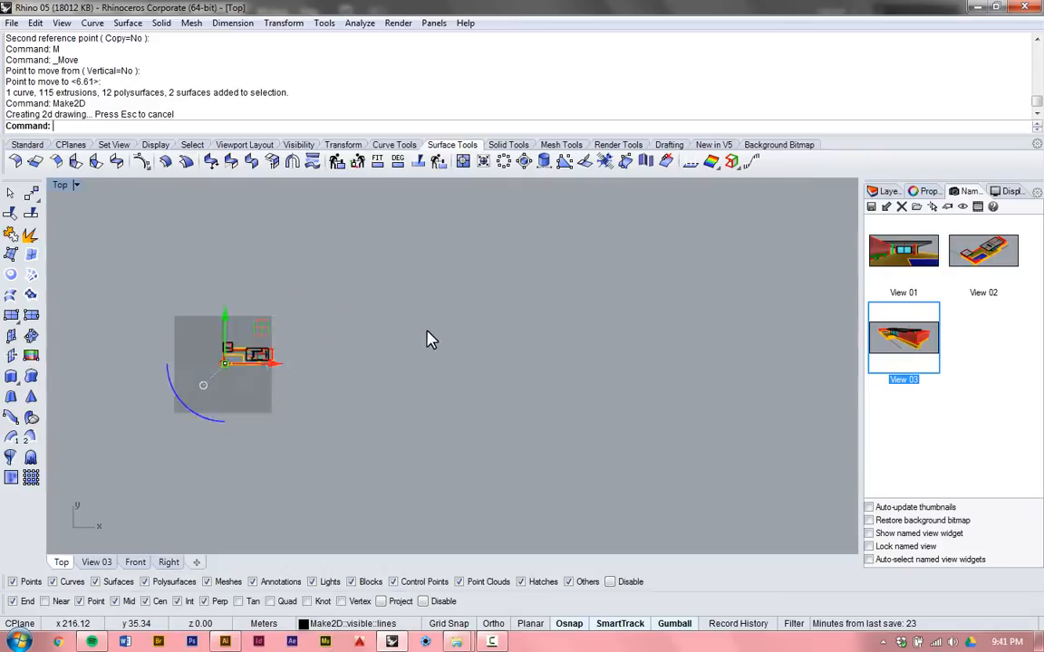
{"action": "scroll", "coordinate": [431, 339], "scroll_direction": "up", "scroll_amount": 6}
{"action": "scroll", "coordinate": [544, 330], "scroll_direction": "down", "scroll_amount": 6}
{"action": "scroll", "coordinate": [276, 357], "scroll_direction": "up", "scroll_amount": 10}
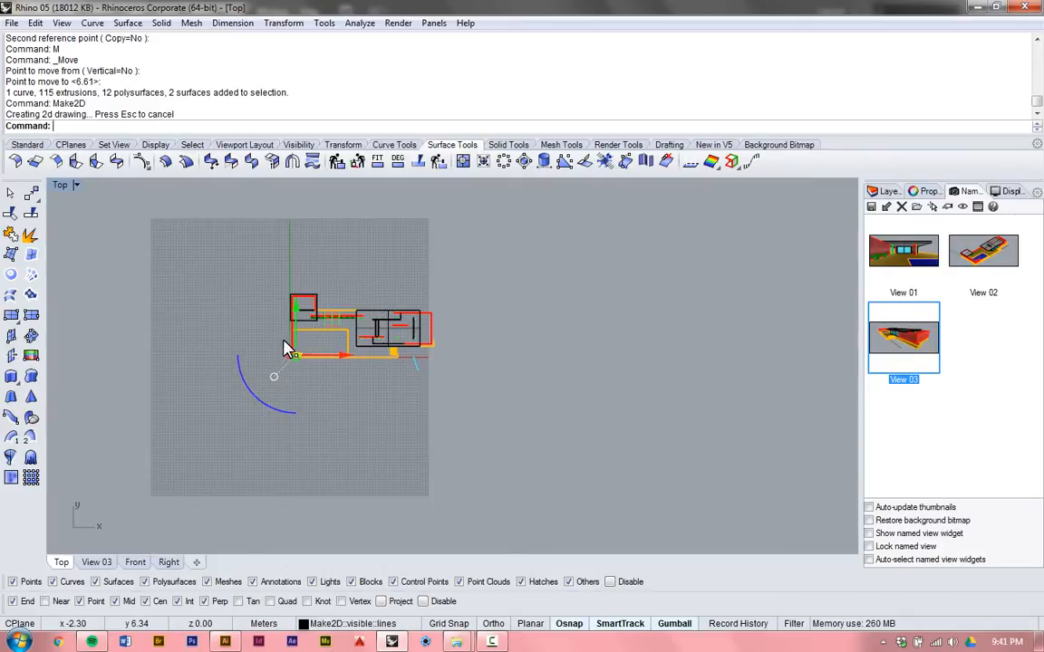
Step: Move the Make2D drawing from the origin to the empty area beyond the pavilion plan in the Top view, and deselect it
{"action": "scroll", "coordinate": [286, 349], "scroll_direction": "up", "scroll_amount": 3}
{"action": "scroll", "coordinate": [307, 394], "scroll_direction": "up", "scroll_amount": 5}
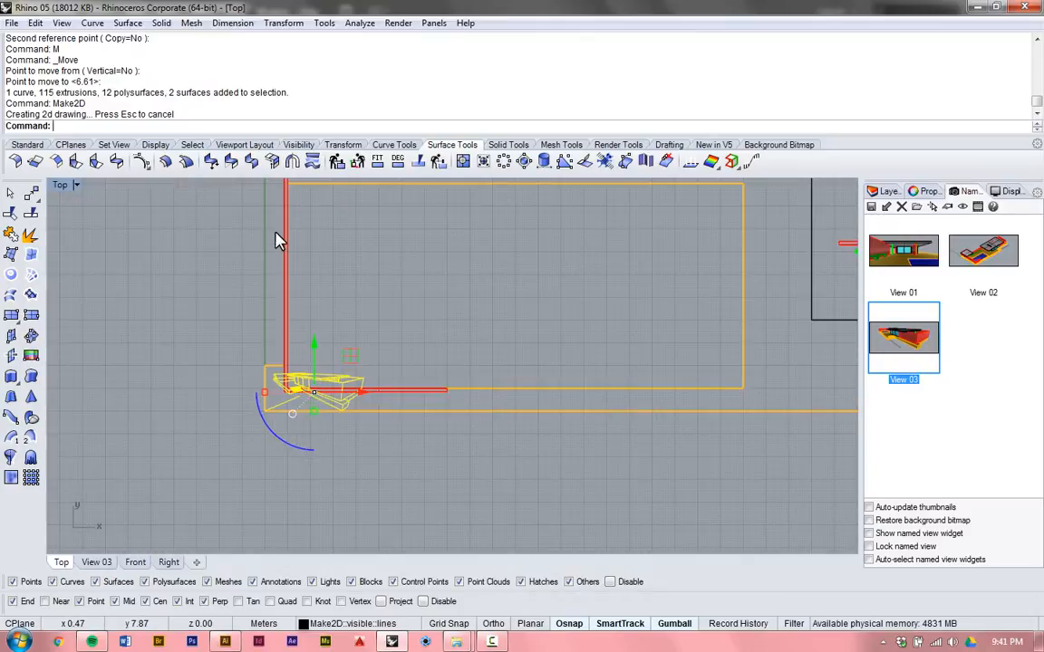
{"action": "scroll", "coordinate": [277, 272], "scroll_direction": "down", "scroll_amount": 3}
{"action": "scroll", "coordinate": [278, 322], "scroll_direction": "up", "scroll_amount": 2}
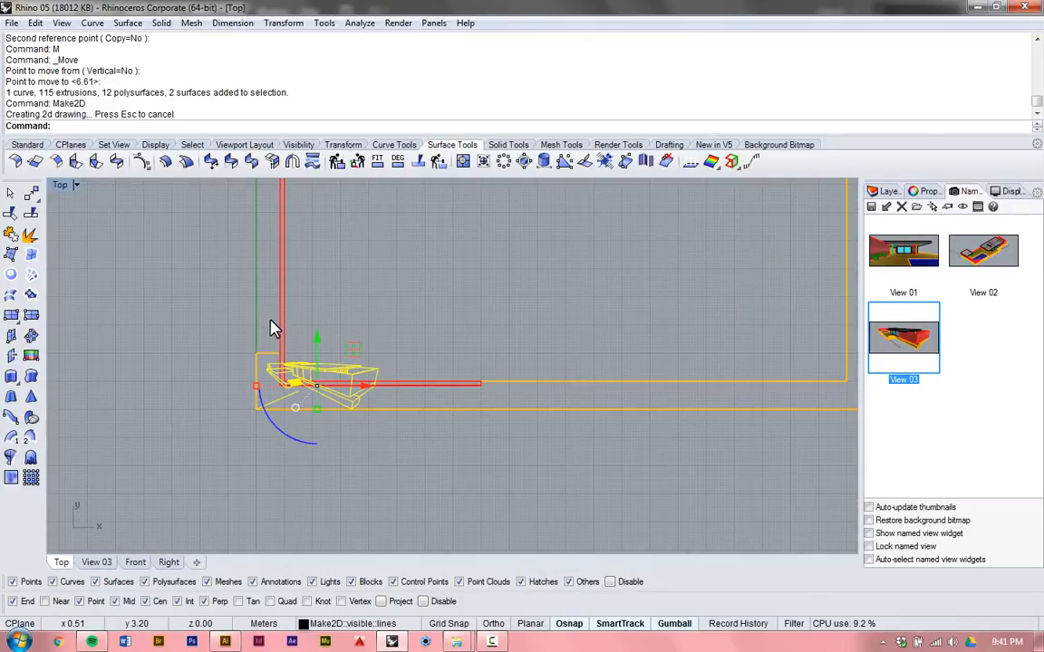
{"action": "type", "text": "M"}
{"action": "key", "text": "Return"}
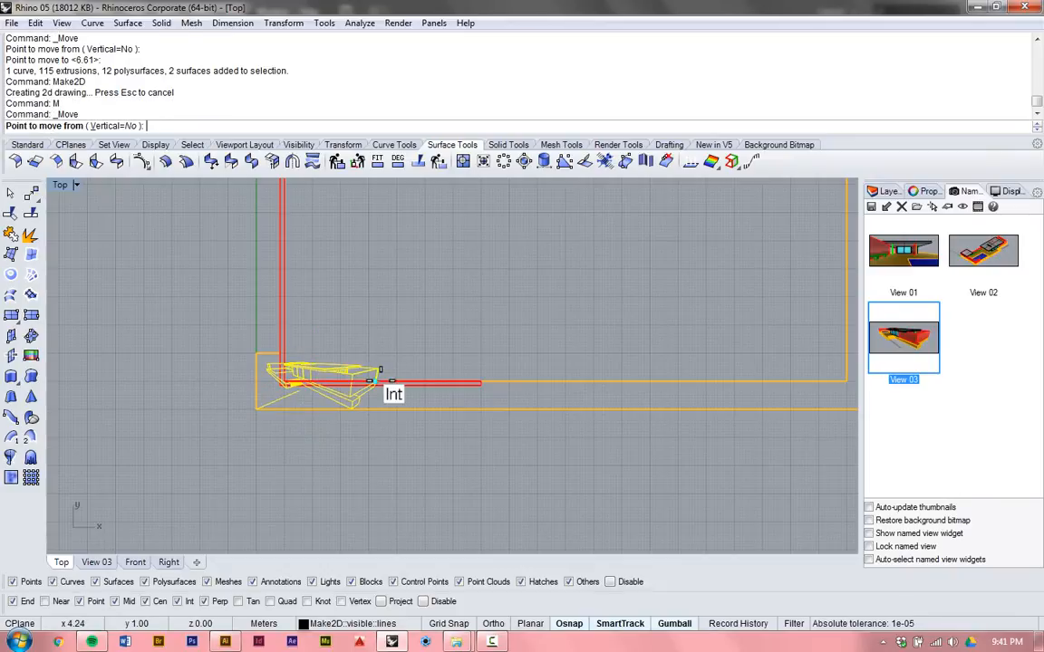
{"action": "scroll", "coordinate": [313, 396], "scroll_direction": "up", "scroll_amount": 5}
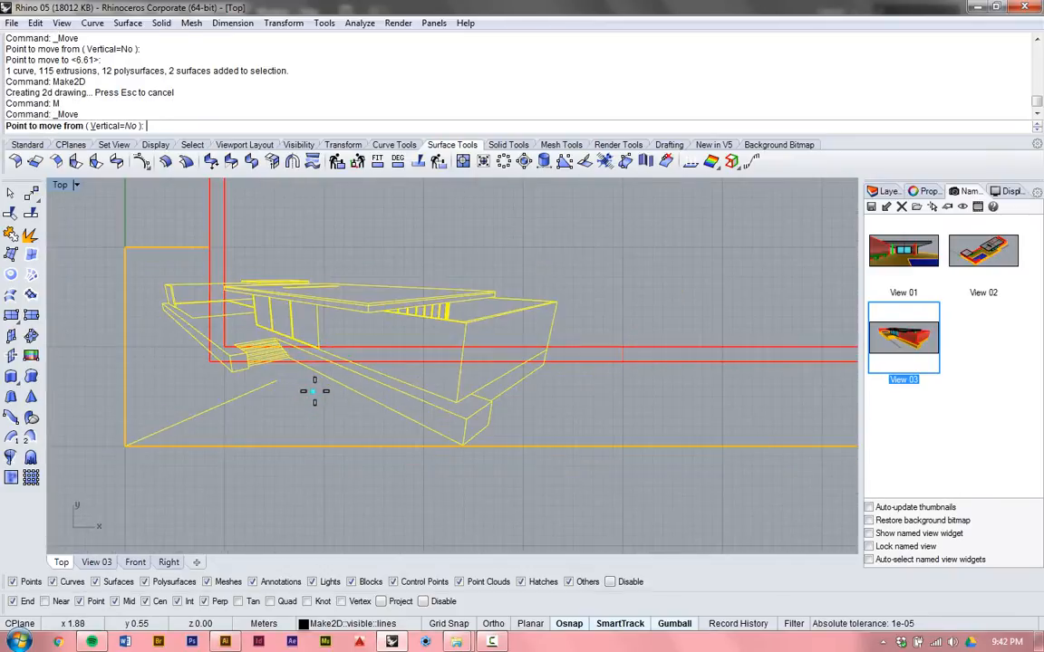
{"action": "left_click", "coordinate": [315, 392]}
{"action": "scroll", "coordinate": [299, 390], "scroll_direction": "down", "scroll_amount": 5}
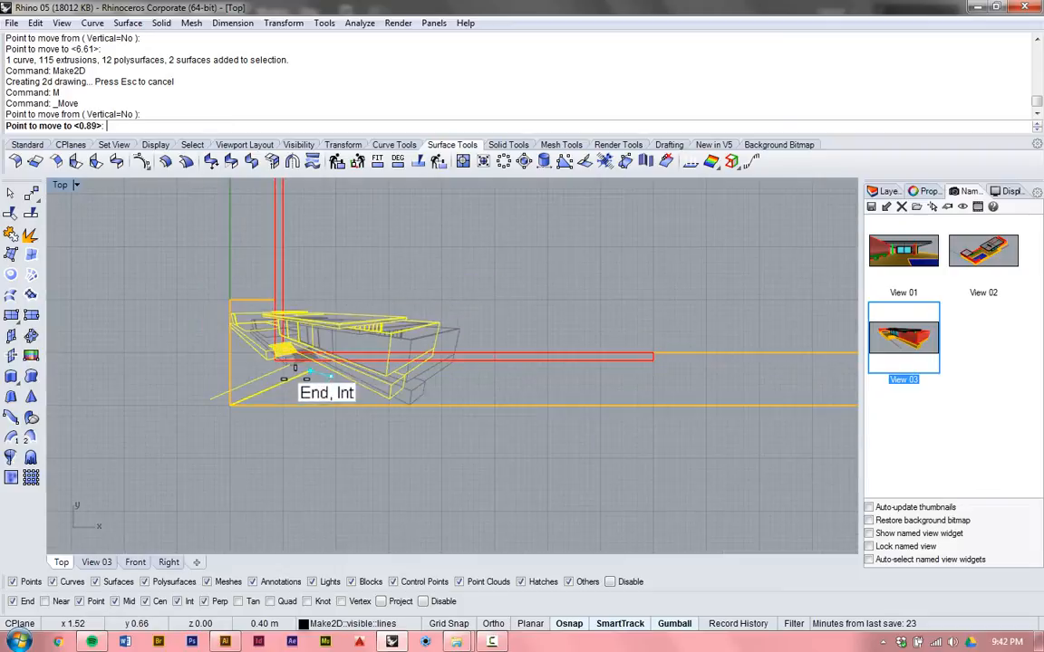
{"action": "scroll", "coordinate": [270, 399], "scroll_direction": "down", "scroll_amount": 6}
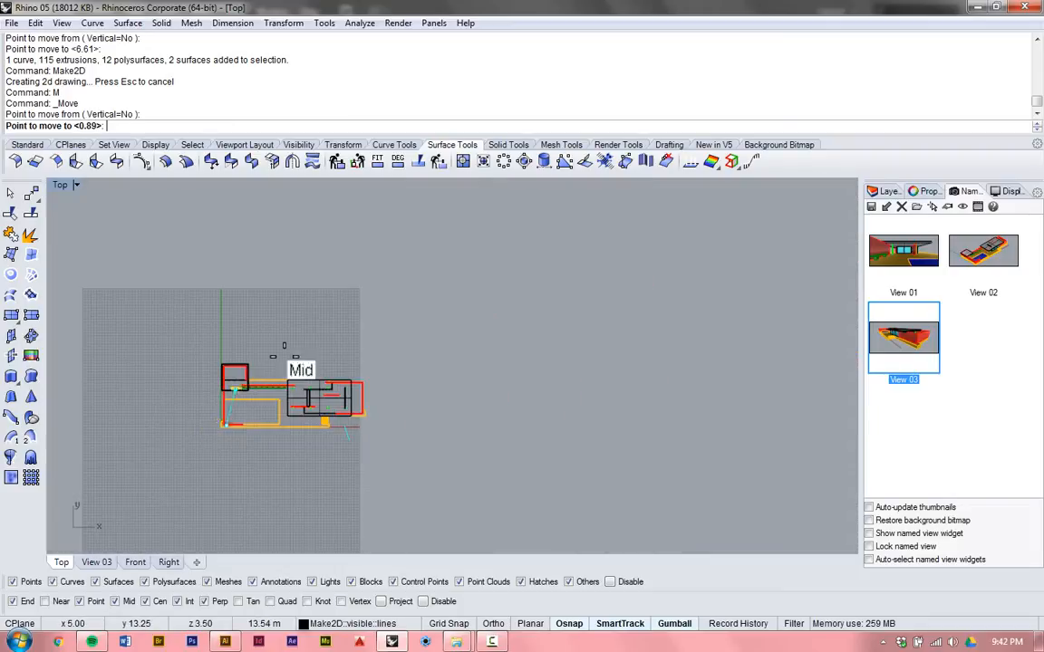
{"action": "left_click", "coordinate": [479, 250]}
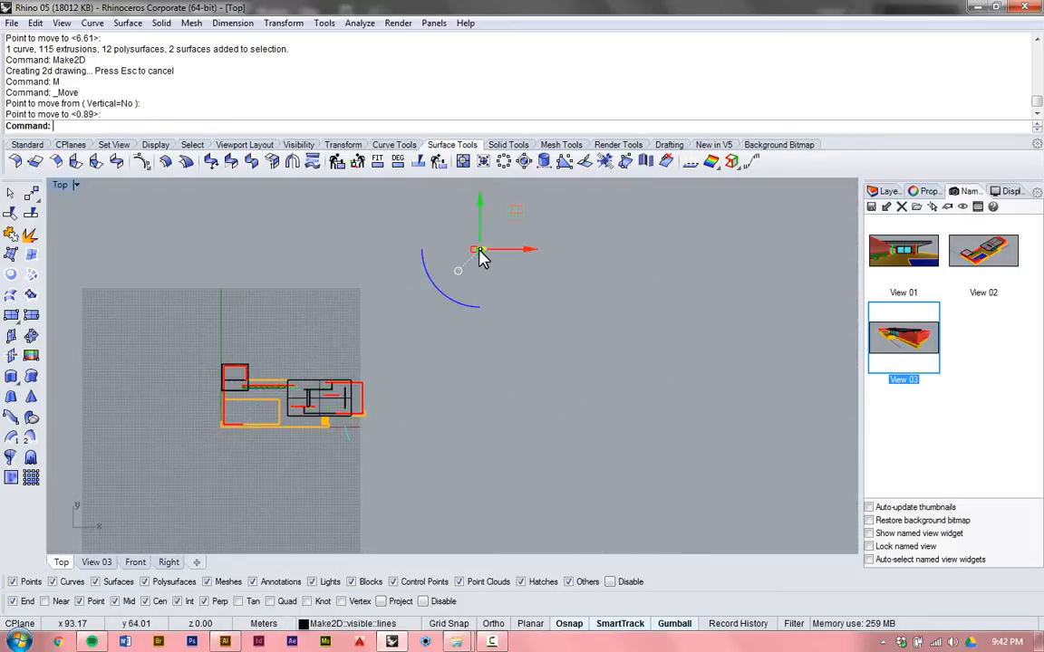
{"action": "left_click", "coordinate": [456, 333]}
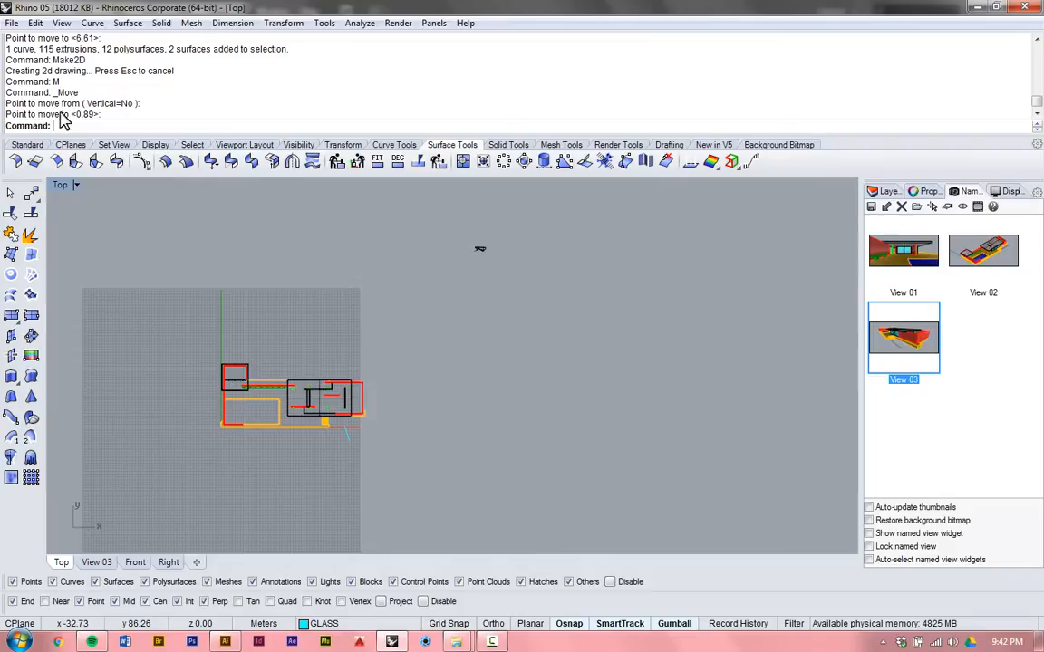
Step: In View 03, select the whole model with the reference line and generate a Make2D drawing of the current view with hidden lines shown
{"action": "double_click", "coordinate": [60, 184]}
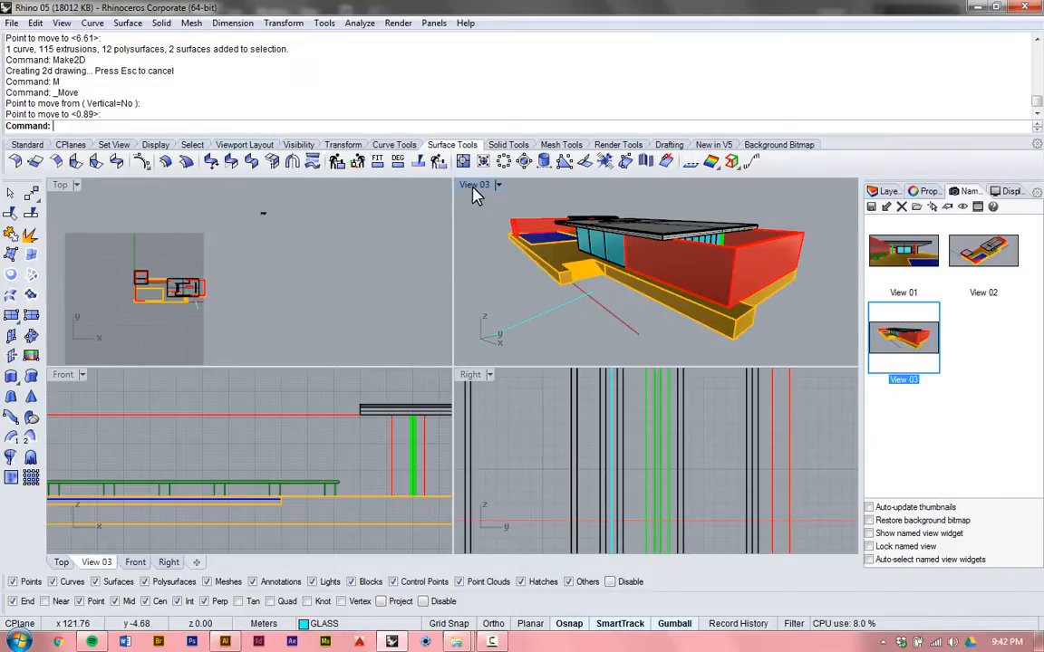
{"action": "double_click", "coordinate": [475, 186]}
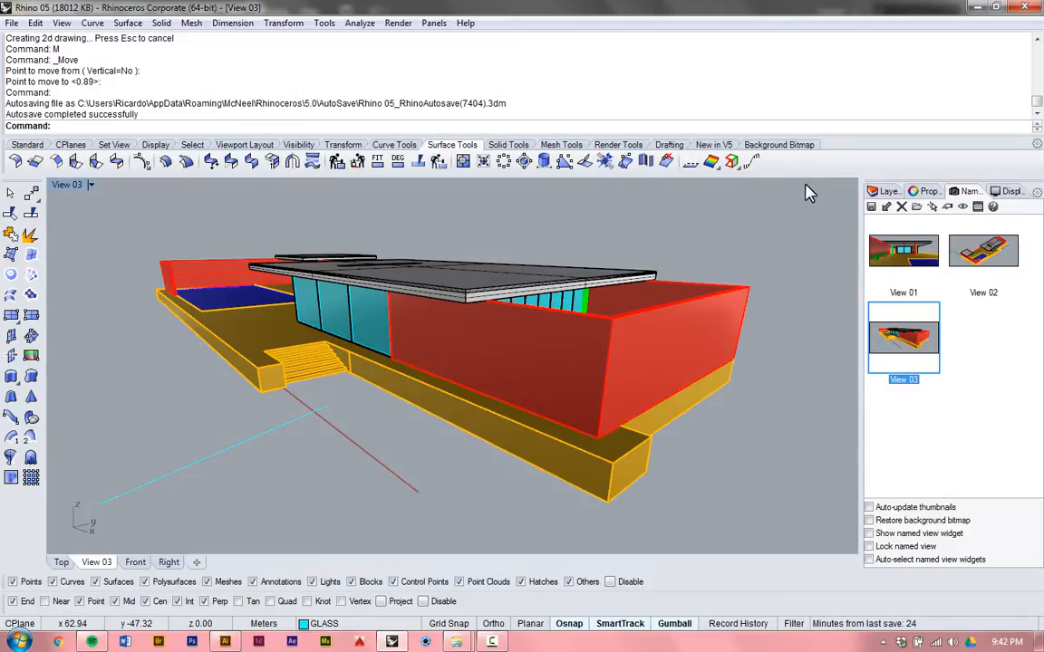
{"action": "left_click_drag", "start_coordinate": [580, 392], "coordinate": [582, 389]}
{"action": "left_click_drag", "start_coordinate": [756, 218], "coordinate": [360, 453]}
{"action": "left_click_drag", "start_coordinate": [450, 349], "coordinate": [111, 492]}
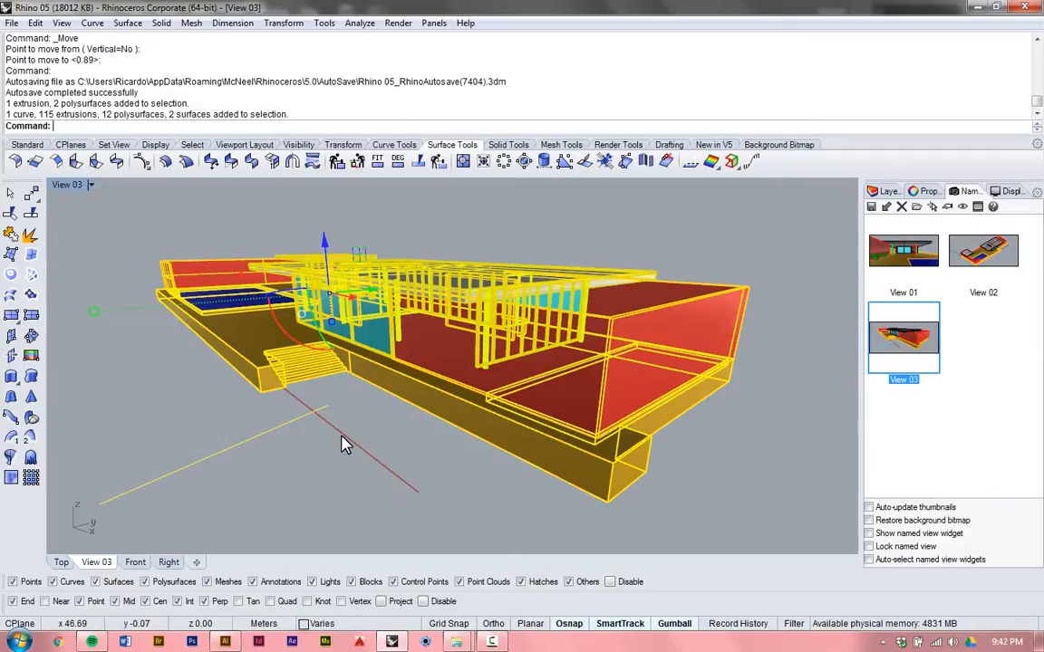
{"action": "type", "text": "Mak"}
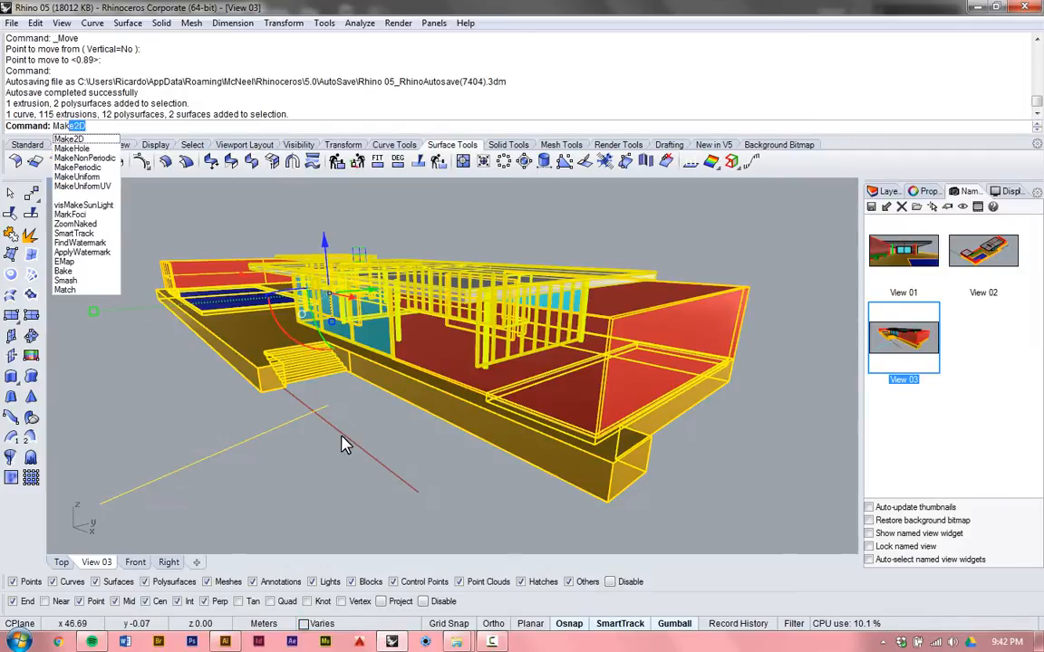
{"action": "key", "text": "Return"}
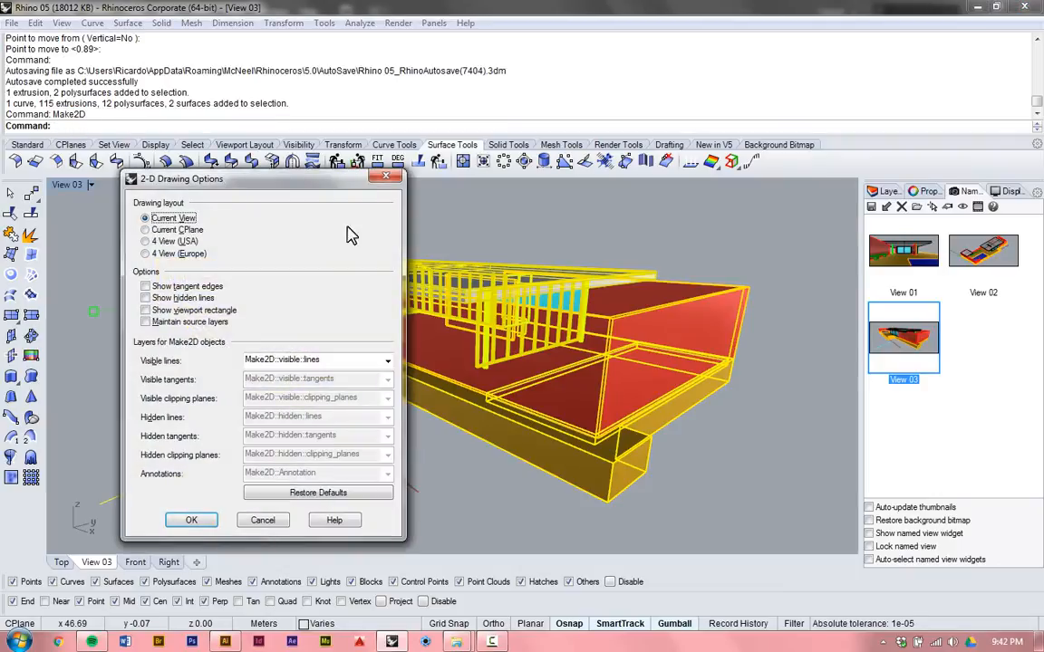
{"action": "left_click", "coordinate": [186, 300]}
{"action": "left_click", "coordinate": [208, 524]}
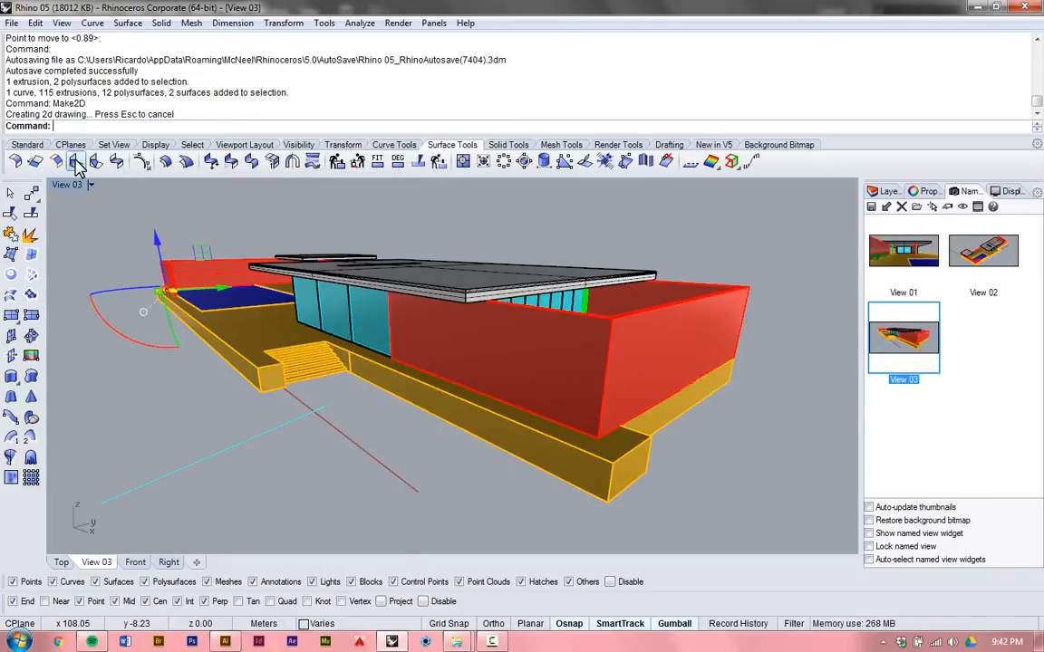
Step: In the Top view, move the new hidden-line drawing by the reference line's end to a spot beside the first drawing
{"action": "double_click", "coordinate": [68, 188]}
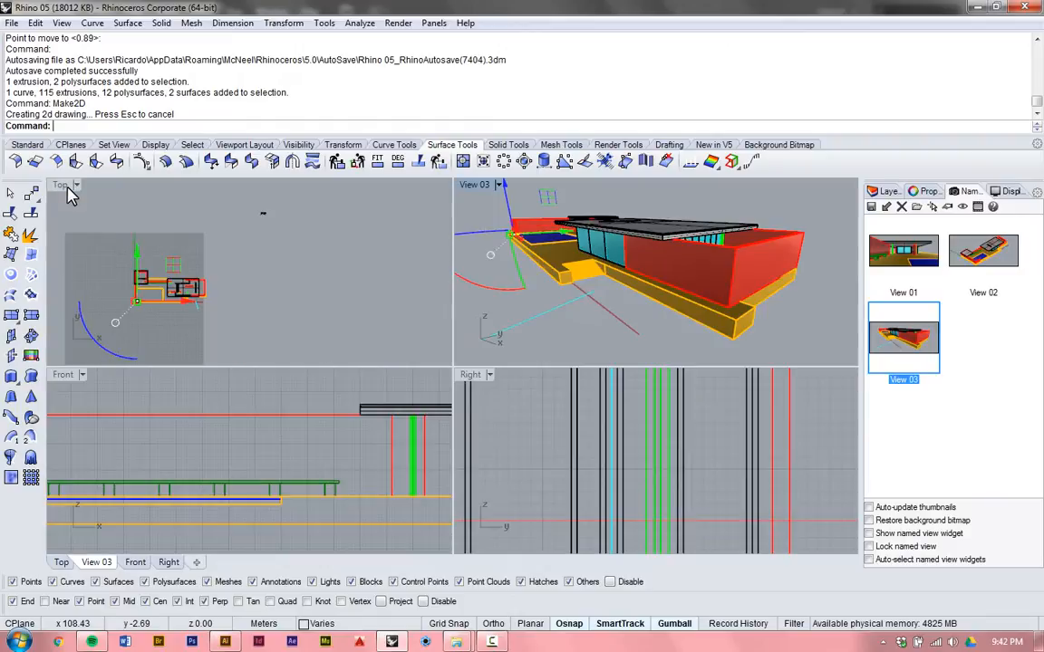
{"action": "double_click", "coordinate": [68, 186]}
{"action": "scroll", "coordinate": [189, 478], "scroll_direction": "up", "scroll_amount": 3}
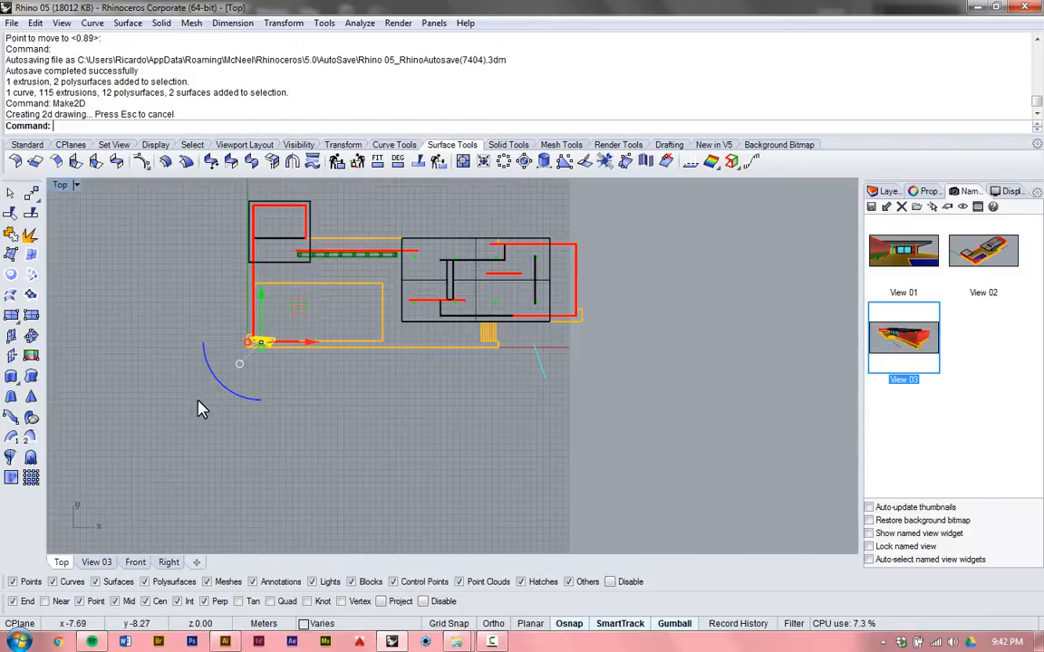
{"action": "scroll", "coordinate": [257, 347], "scroll_direction": "up", "scroll_amount": 6}
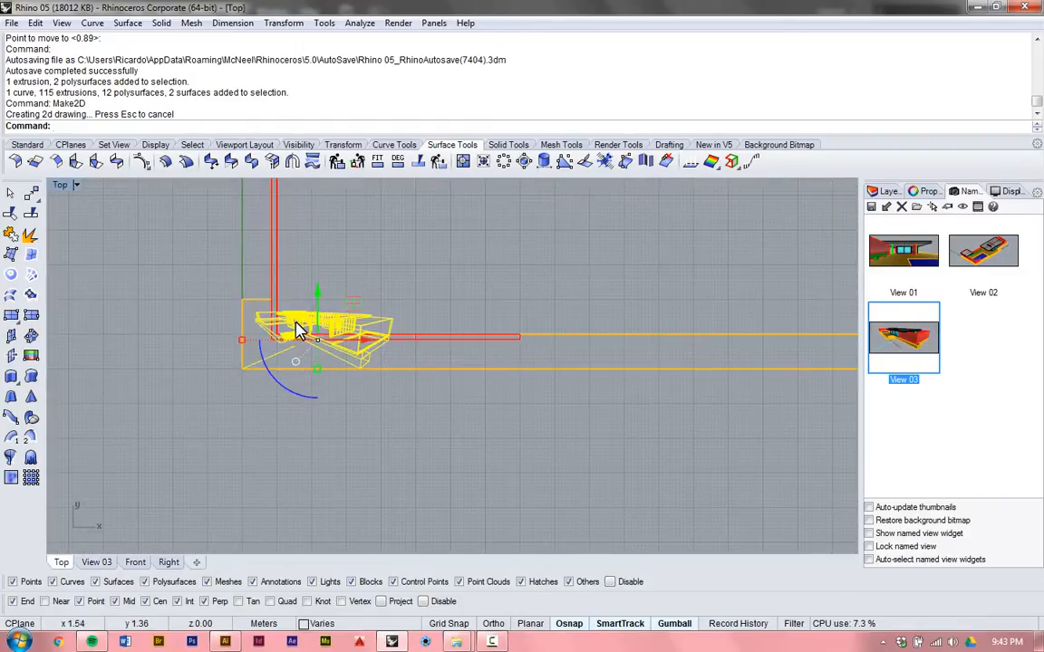
{"action": "scroll", "coordinate": [311, 398], "scroll_direction": "up", "scroll_amount": 2}
{"action": "scroll", "coordinate": [305, 426], "scroll_direction": "down", "scroll_amount": 4}
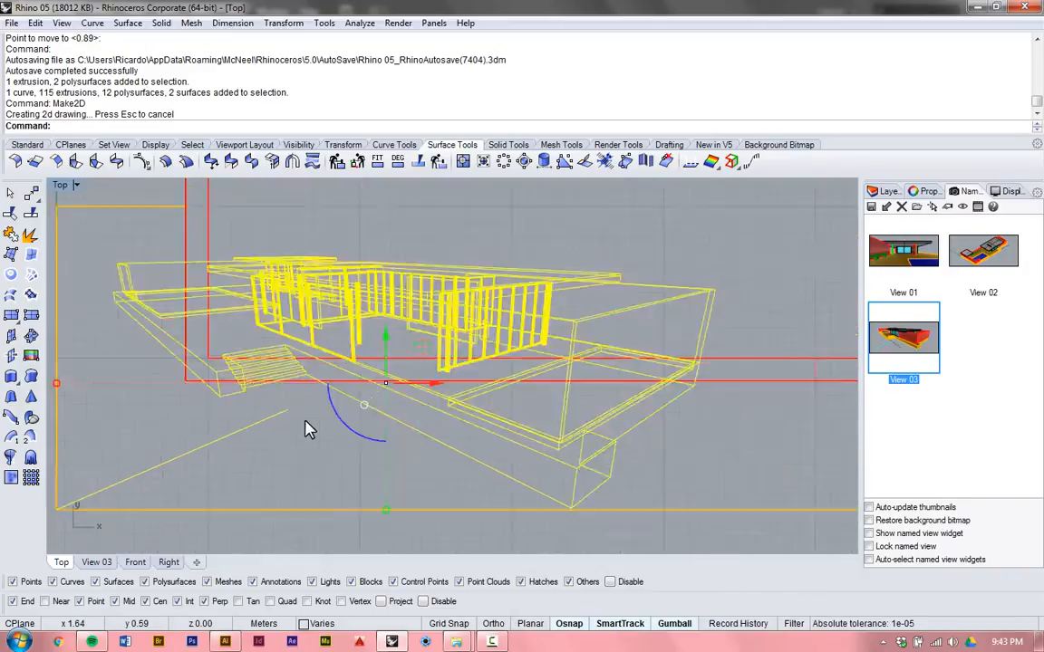
{"action": "type", "text": "M"}
{"action": "key", "text": "Return"}
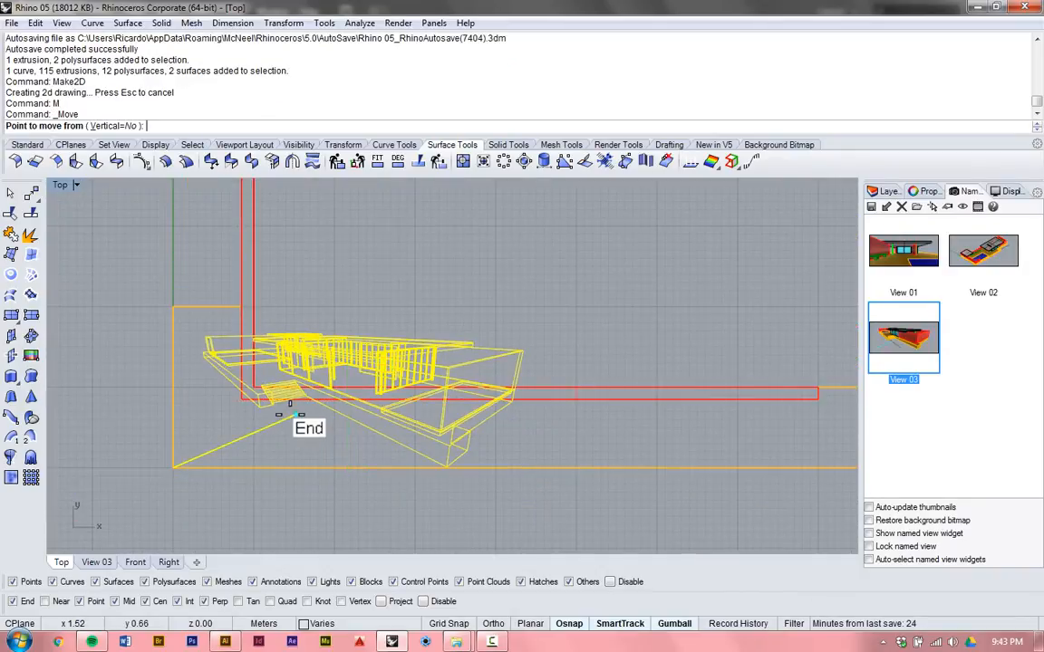
{"action": "left_click", "coordinate": [299, 419]}
{"action": "scroll", "coordinate": [263, 479], "scroll_direction": "down", "scroll_amount": 5}
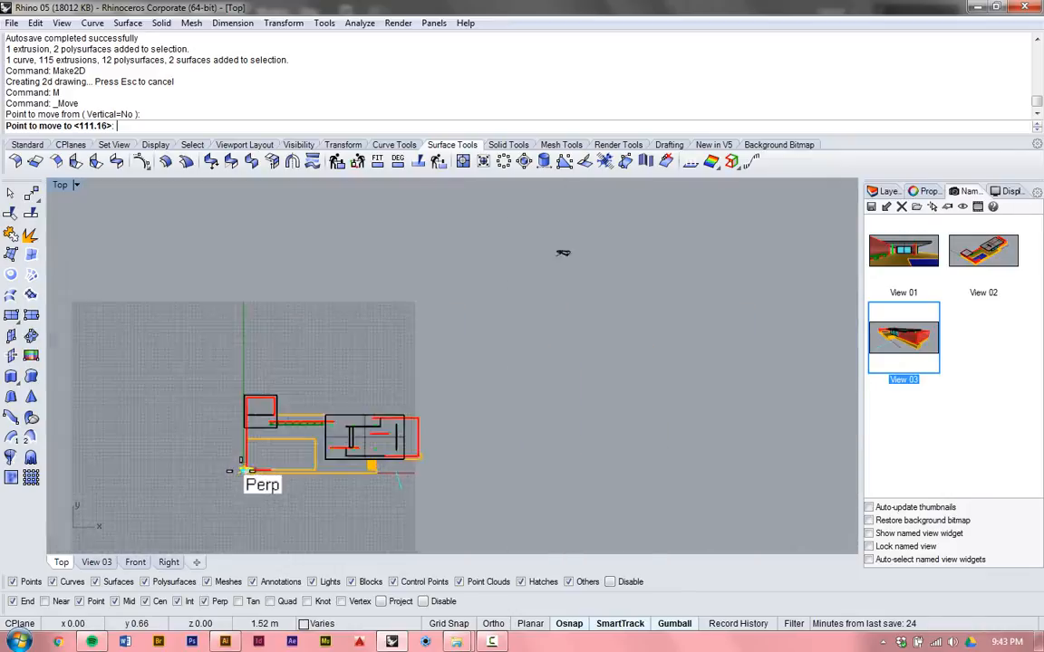
{"action": "scroll", "coordinate": [519, 294], "scroll_direction": "down", "scroll_amount": 4}
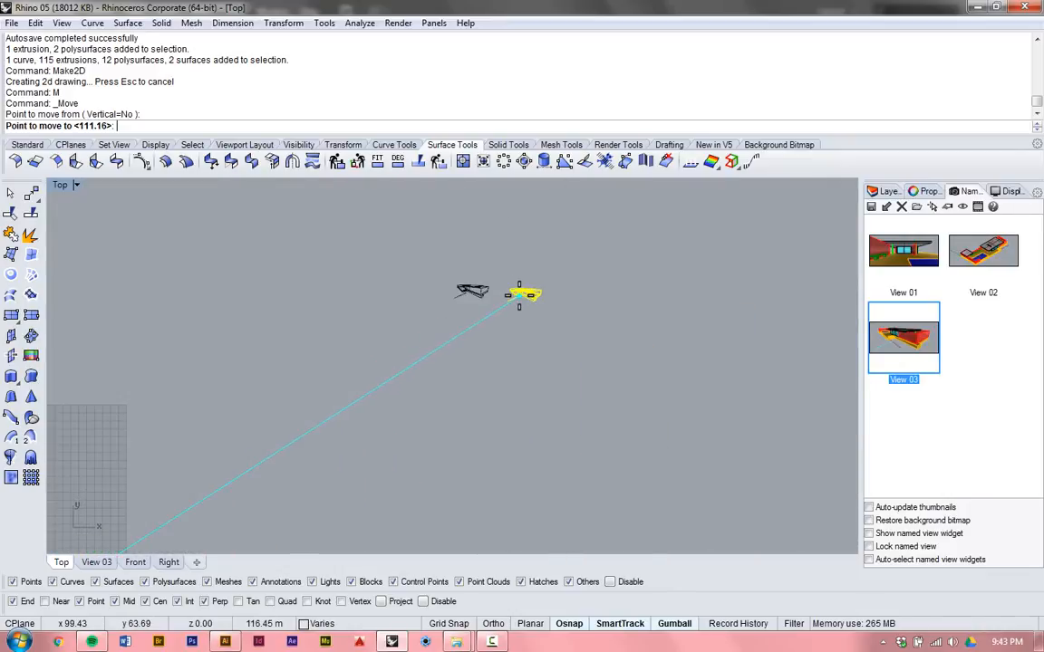
{"action": "left_click", "coordinate": [521, 293]}
{"action": "scroll", "coordinate": [495, 328], "scroll_direction": "down", "scroll_amount": 4}
{"action": "scroll", "coordinate": [194, 138], "scroll_direction": "up", "scroll_amount": 2}
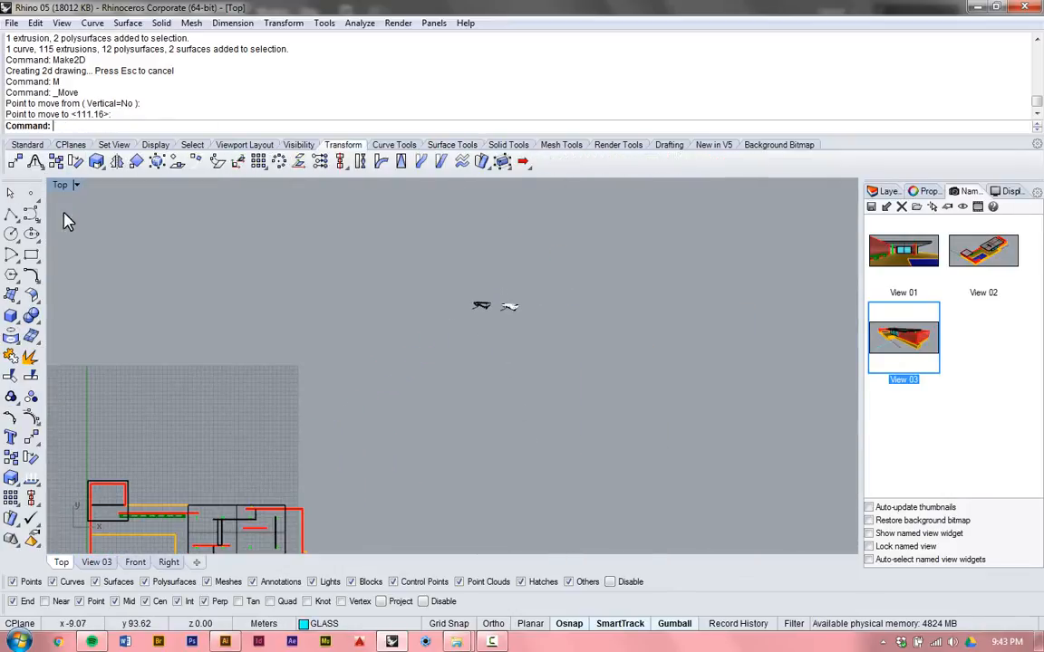
Step: Return to the maximized perspective viewport and restore the saved View 03
{"action": "double_click", "coordinate": [66, 187]}
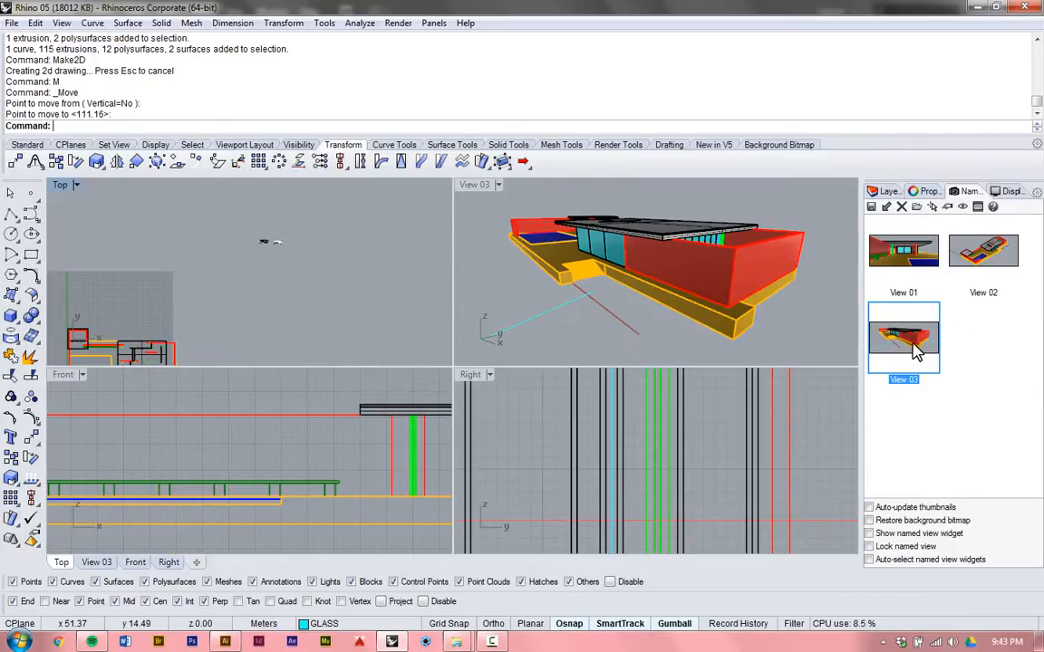
{"action": "left_click", "coordinate": [487, 197]}
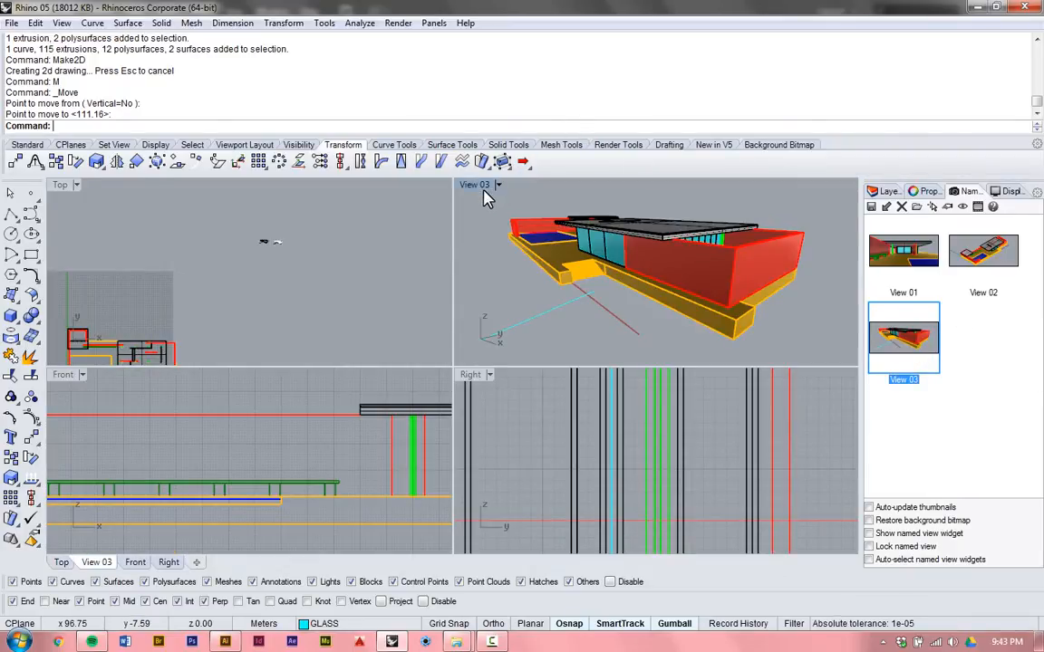
{"action": "double_click", "coordinate": [480, 185]}
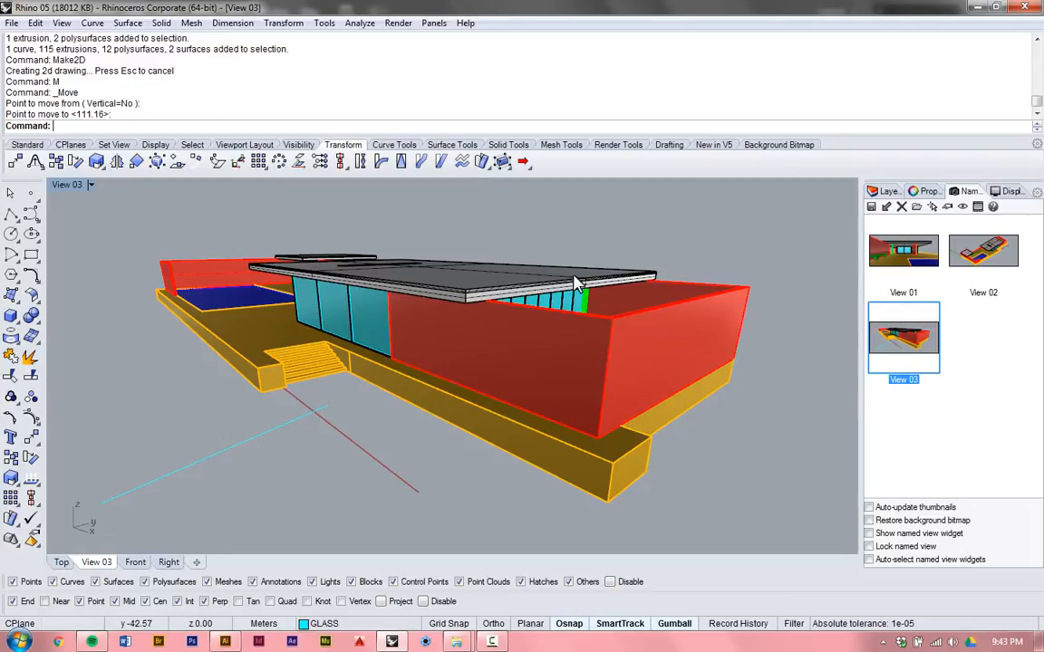
{"action": "double_click", "coordinate": [909, 349]}
{"action": "left_click_drag", "start_coordinate": [698, 246], "coordinate": [801, 282]}
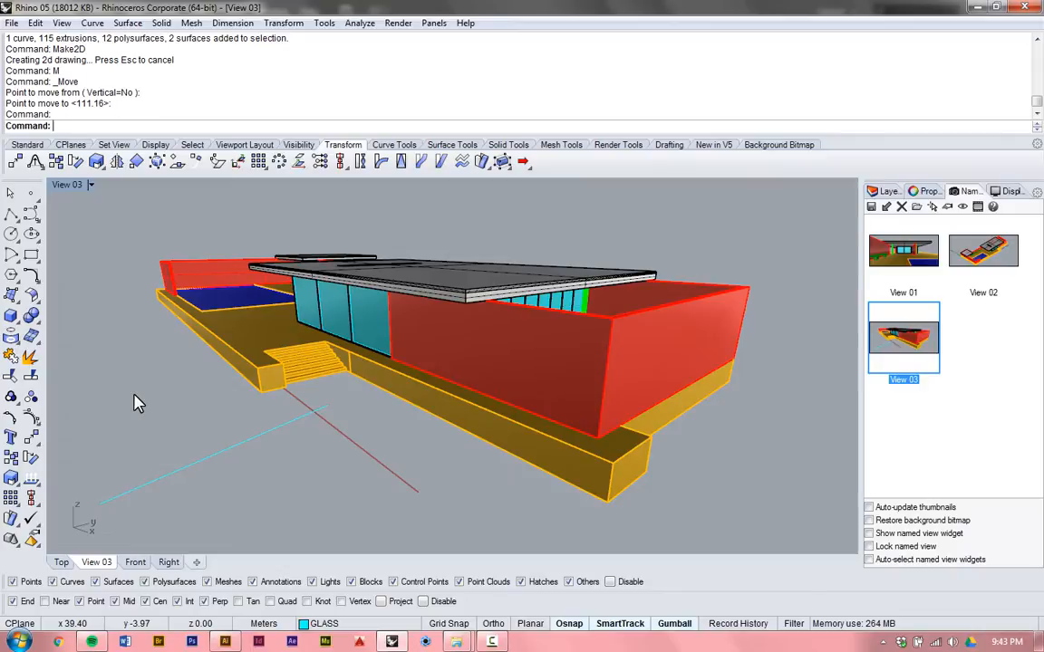
{"action": "type", "text": "esh"}
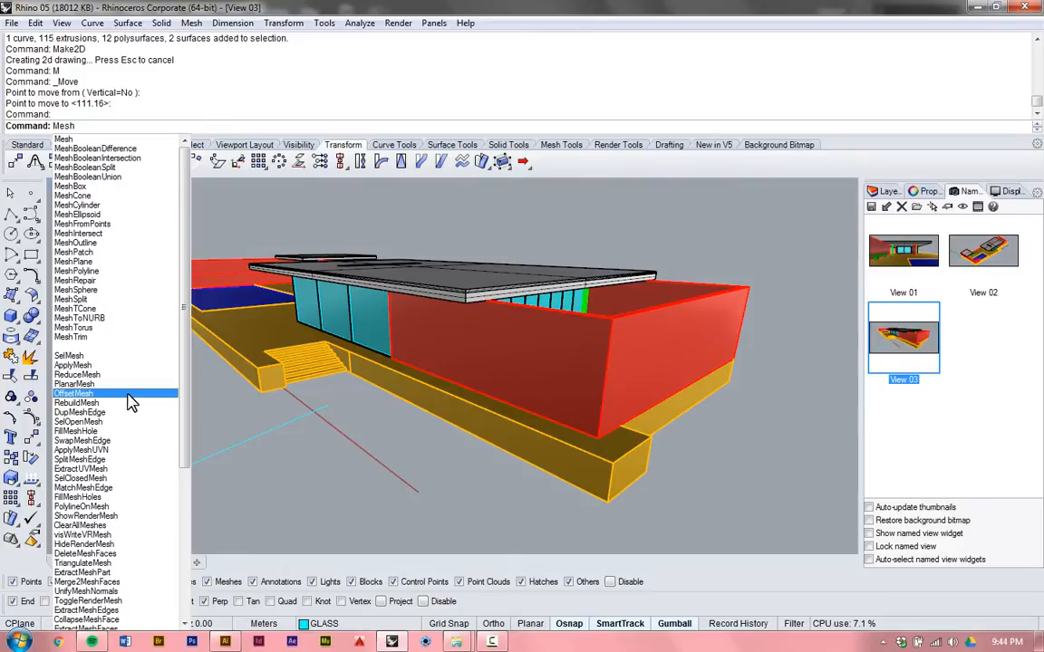
{"action": "scroll", "coordinate": [129, 403], "scroll_direction": "down", "scroll_amount": 7}
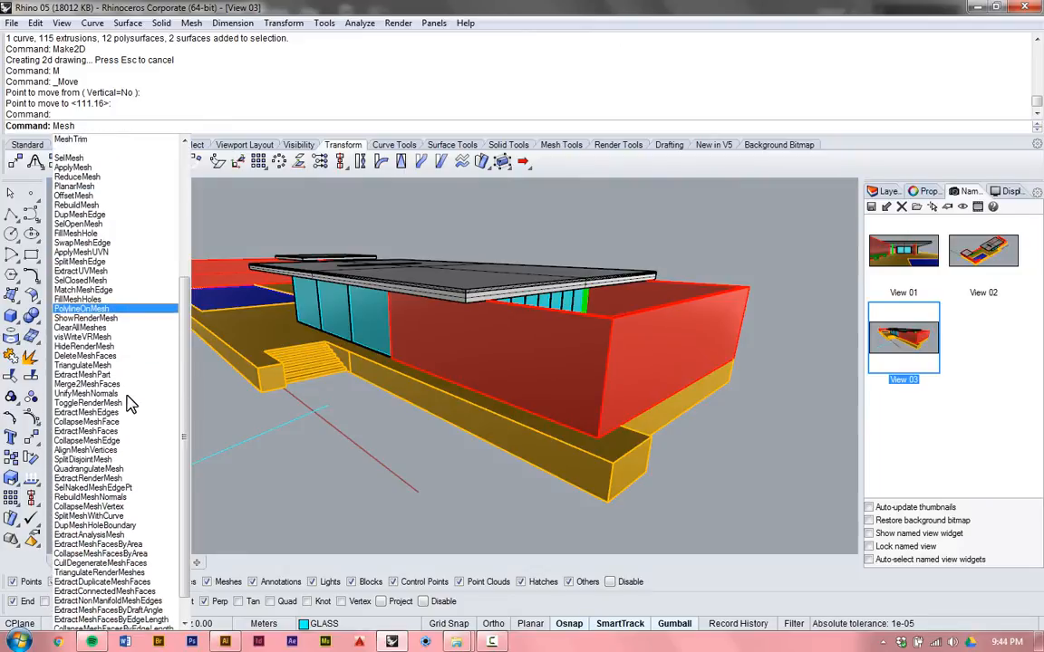
{"action": "type", "text": "Cu"}
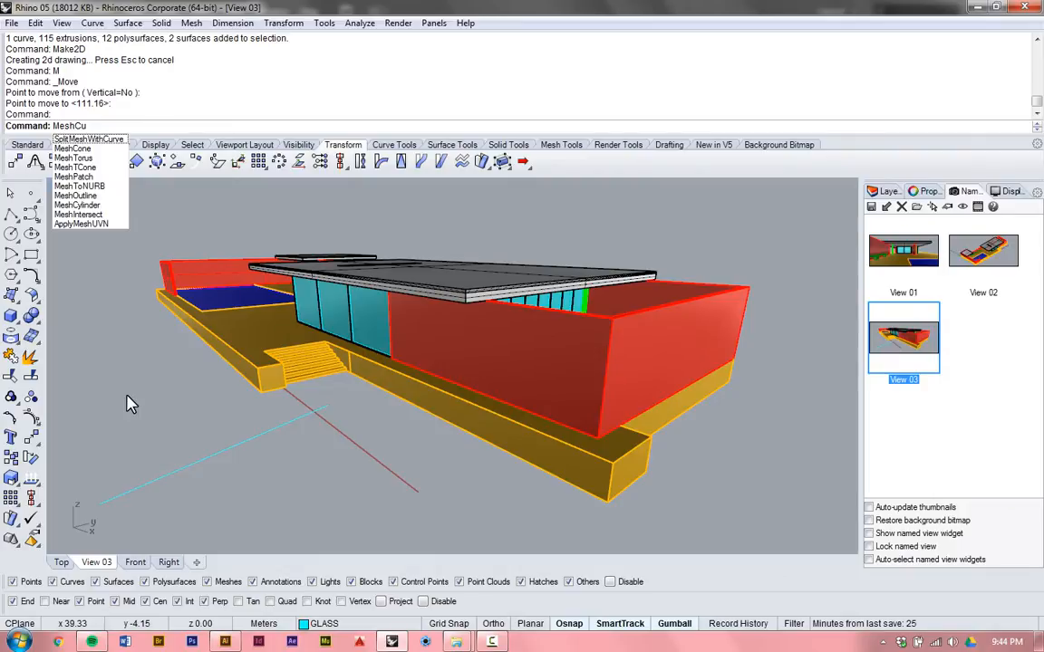
{"action": "type", "text": "r"}
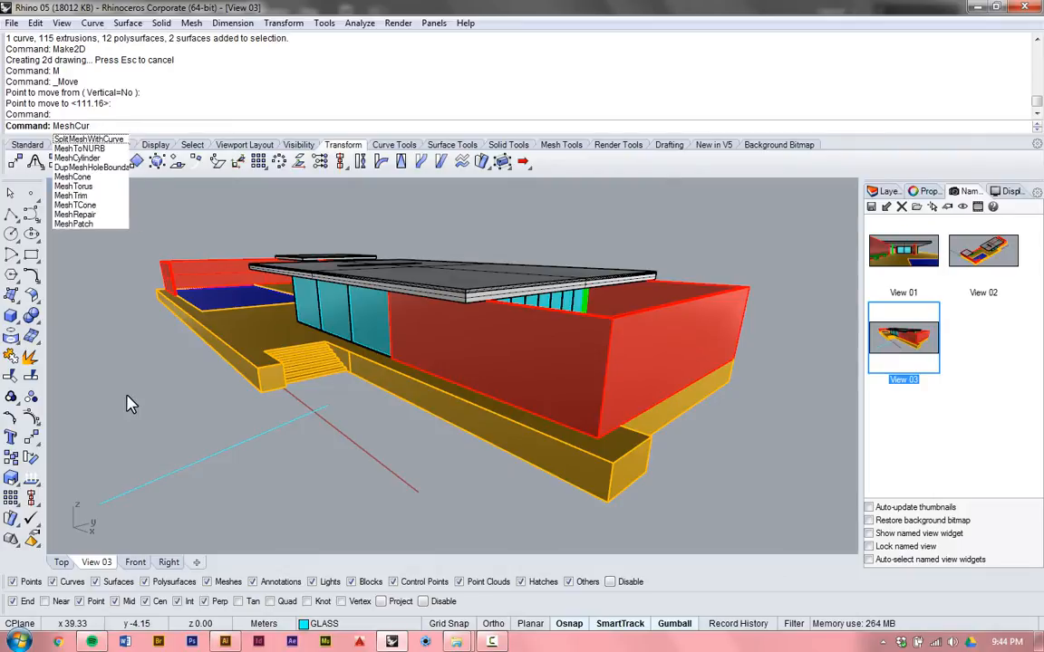
{"action": "key", "text": "Escape"}
Step: Run MeshOutline on the entire pavilion model in View 03 to create its silhouette outline
{"action": "type", "text": "M"}
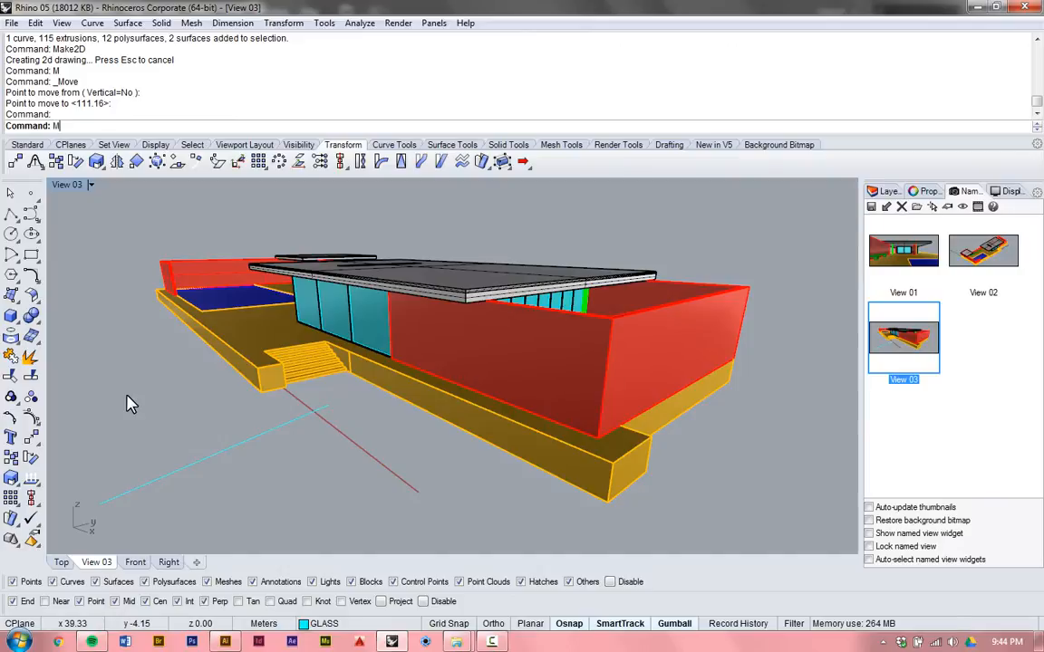
{"action": "type", "text": "eshOutline"}
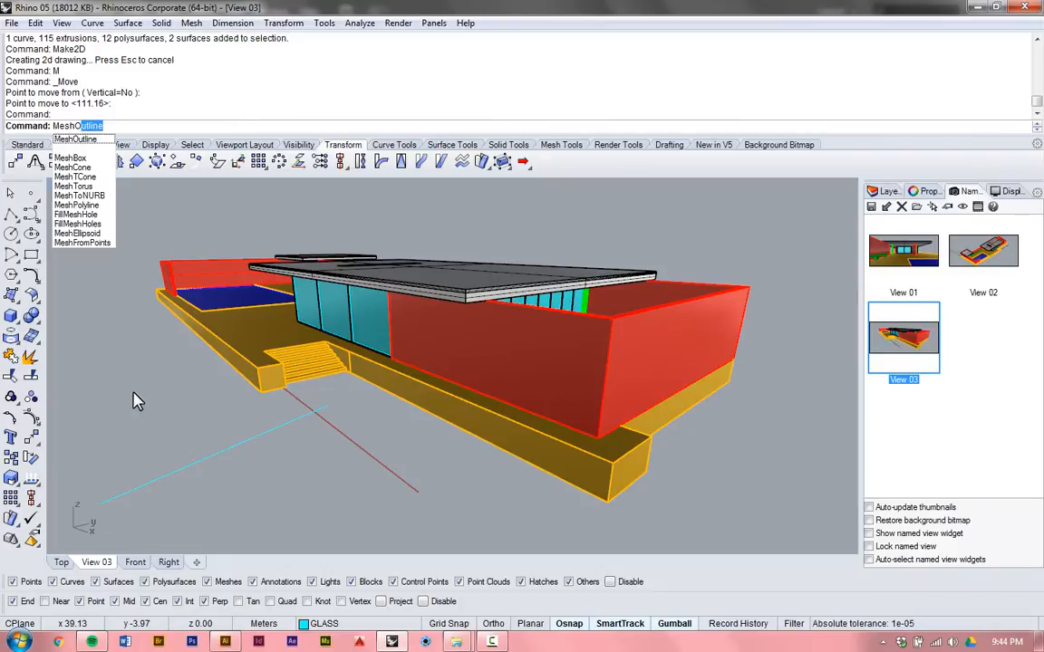
{"action": "key", "text": "Return"}
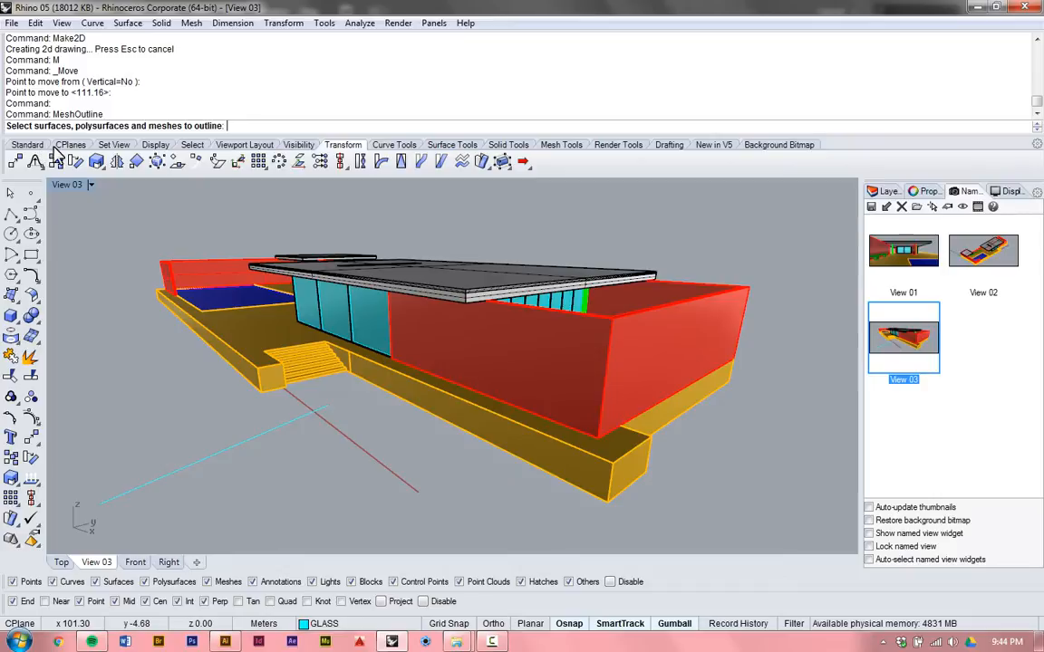
{"action": "left_click_drag", "start_coordinate": [113, 225], "coordinate": [821, 540]}
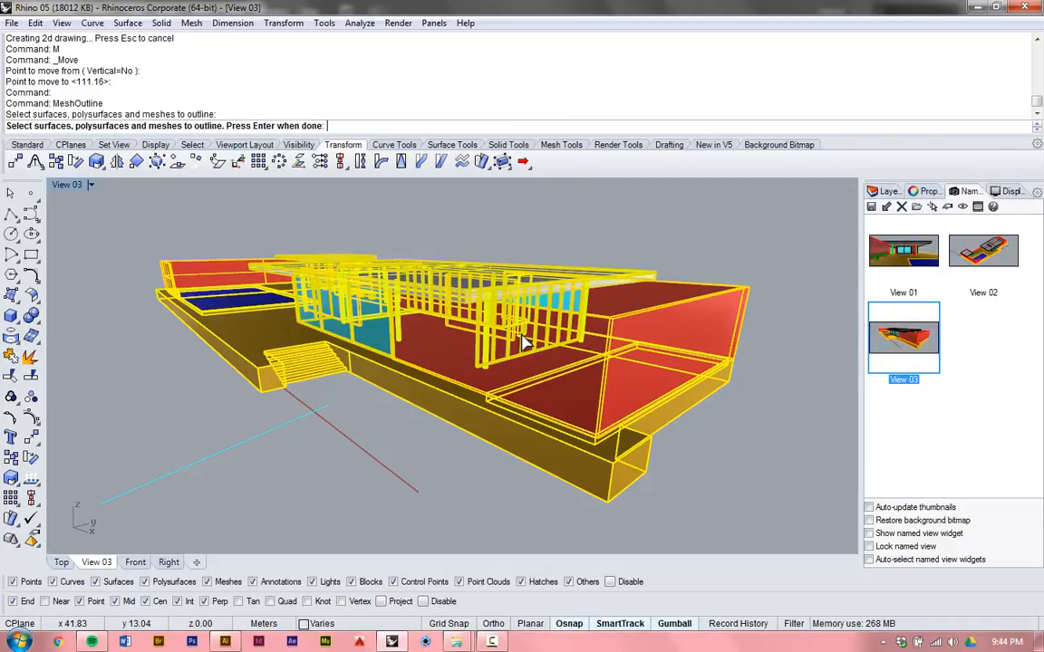
{"action": "key", "text": "Return"}
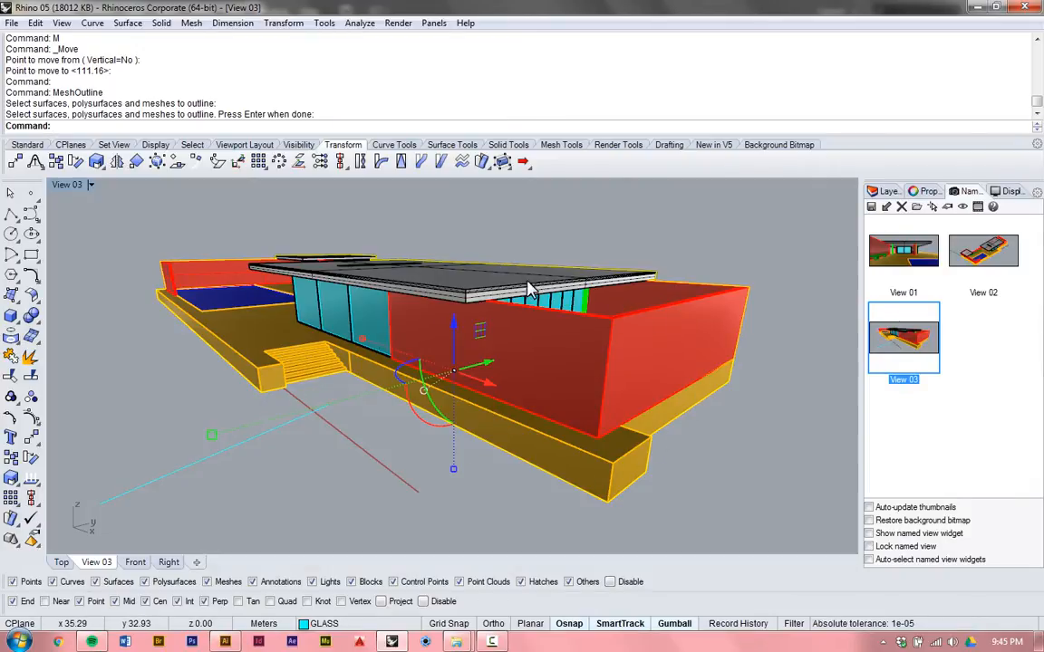
Step: Orbit the perspective view to examine the mesh outline against the pavilion, and restore the saved View 03
{"action": "double_click", "coordinate": [76, 187]}
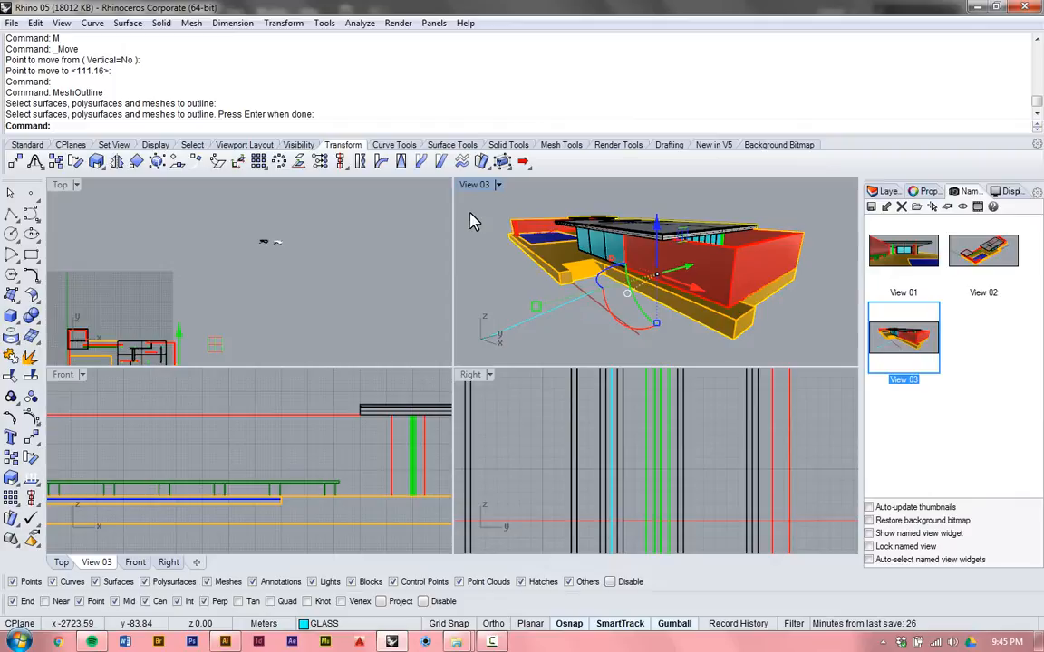
{"action": "right_click_drag", "start_coordinate": [470, 217], "coordinate": [652, 258]}
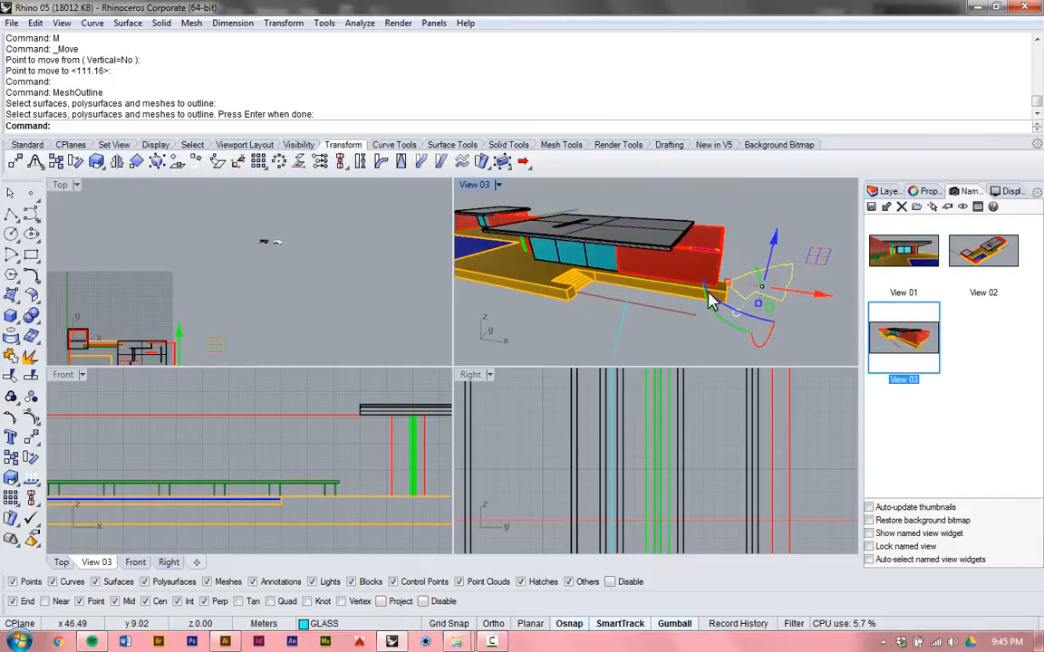
{"action": "right_click_drag", "start_coordinate": [766, 273], "coordinate": [722, 252]}
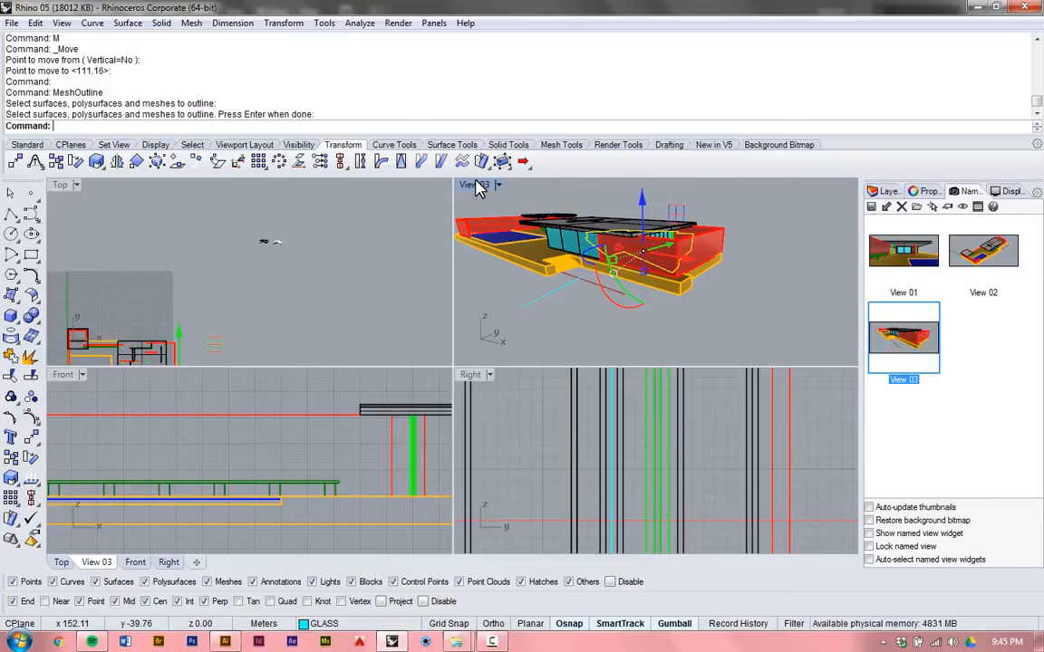
{"action": "right_click_drag", "start_coordinate": [535, 234], "coordinate": [507, 214]}
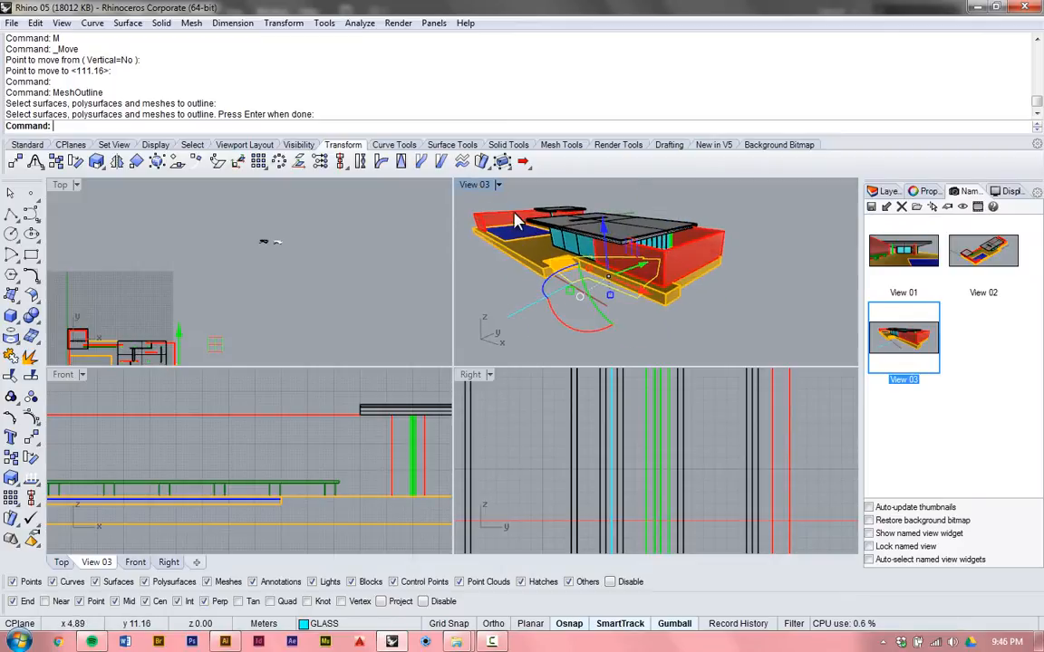
{"action": "double_click", "coordinate": [475, 183]}
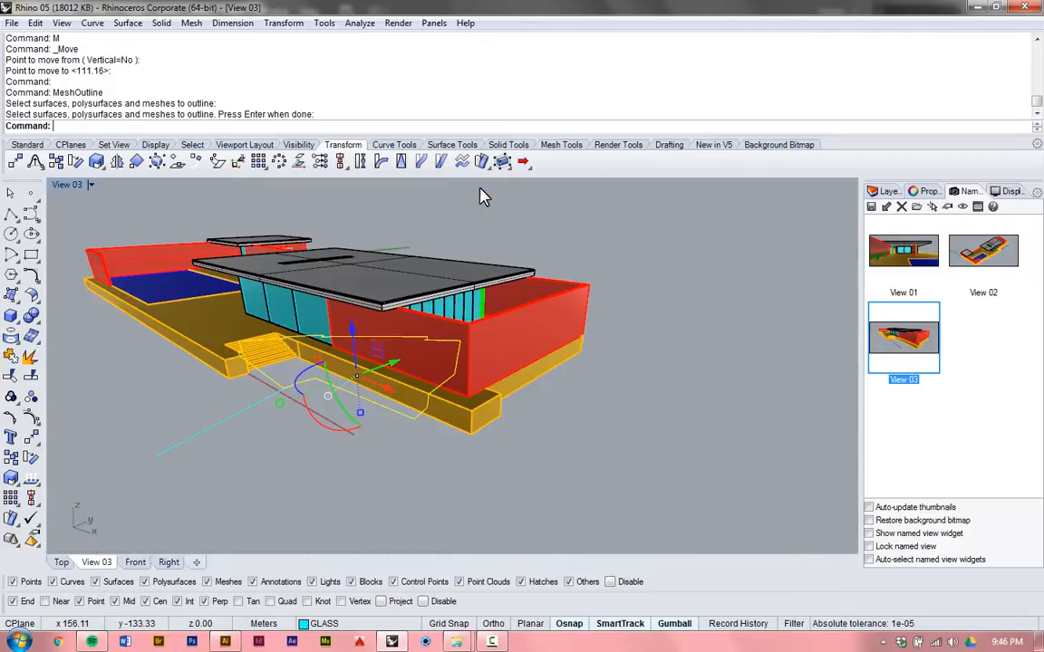
{"action": "double_click", "coordinate": [892, 340]}
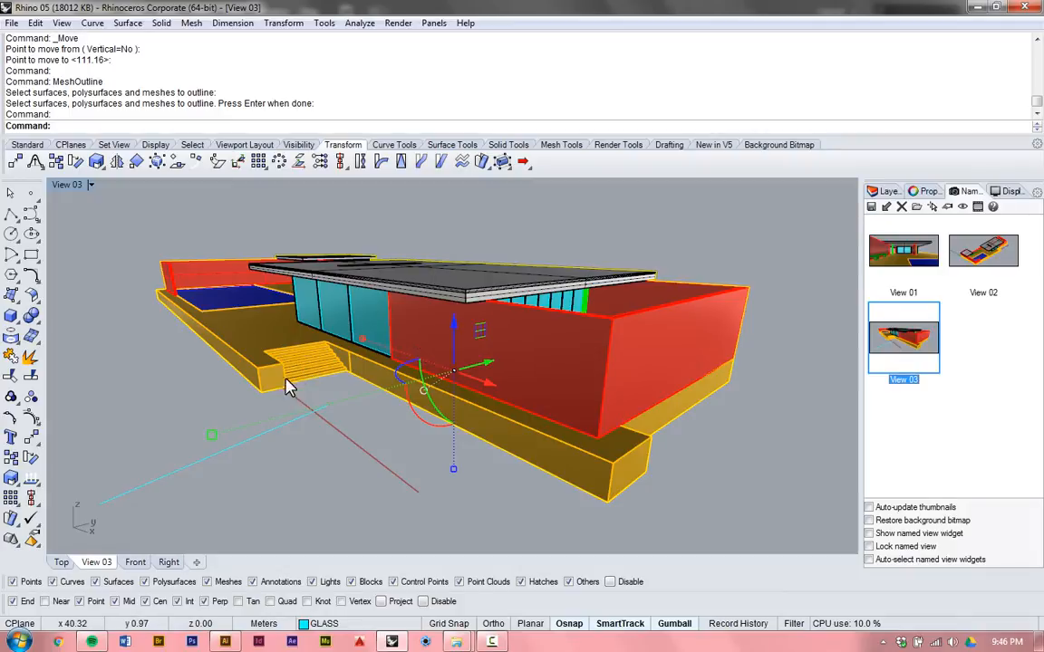
Step: Select the mesh outline together with the reference line and generate a Make2D drawing of the current view with hidden lines turned off
{"action": "key", "text": "shift"}
{"action": "left_click", "coordinate": [121, 469]}
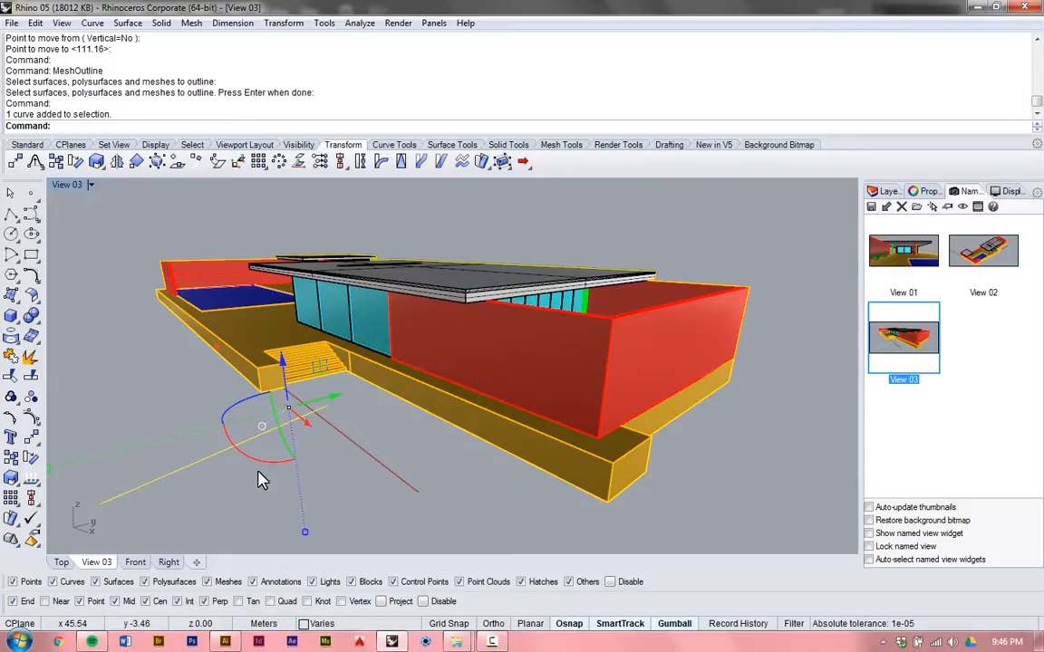
{"action": "left_click", "coordinate": [421, 476]}
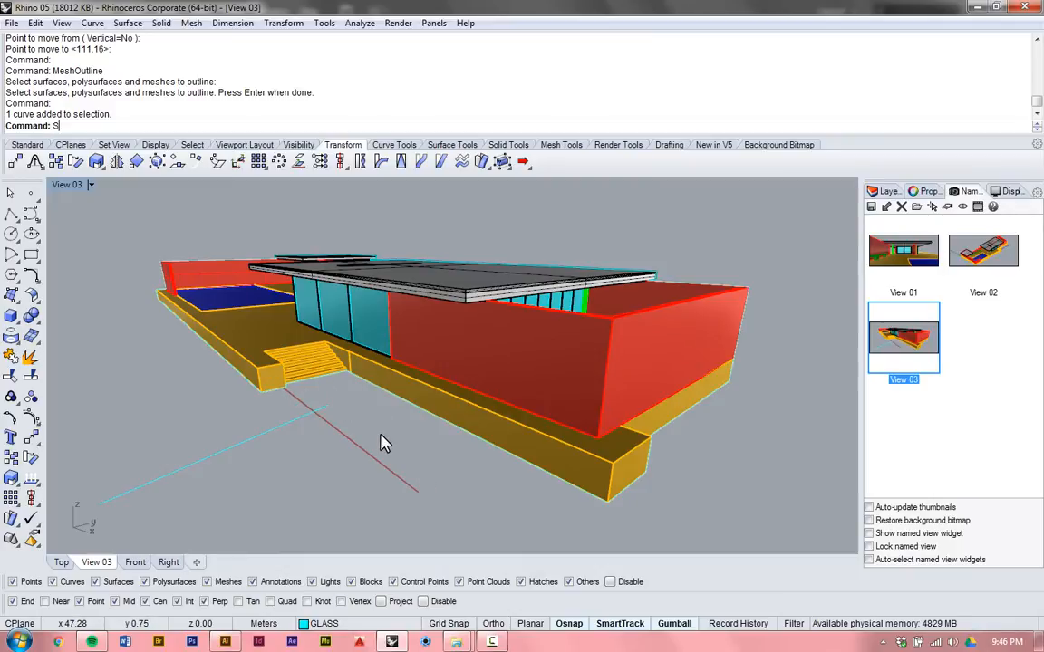
{"action": "type", "text": "SelP"}
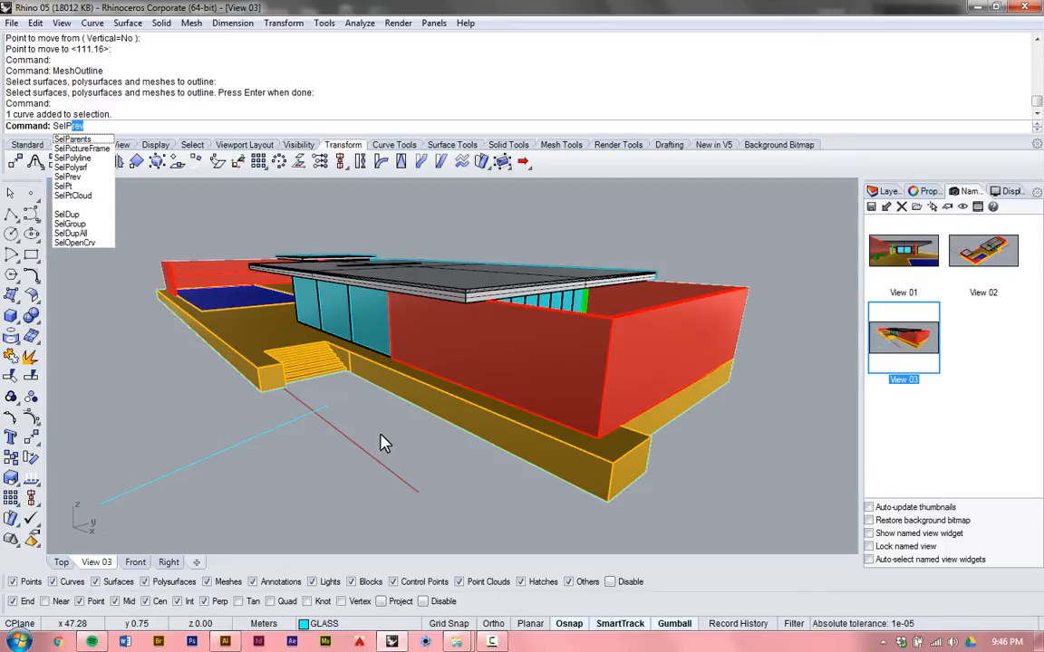
{"action": "key", "text": "Return"}
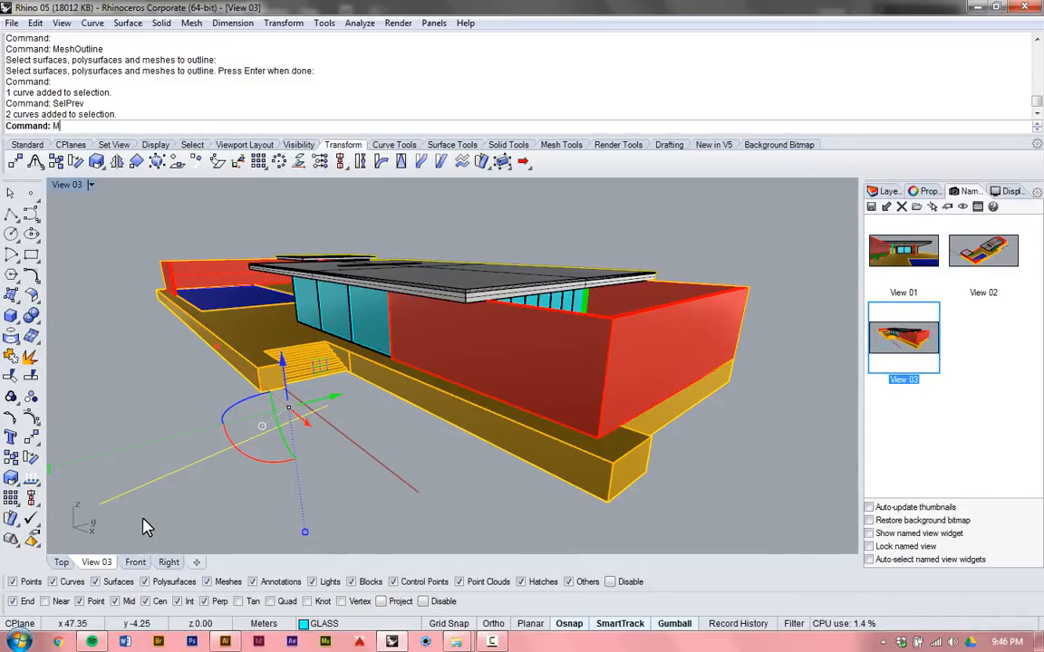
{"action": "type", "text": "Make2D"}
{"action": "key", "text": "Return"}
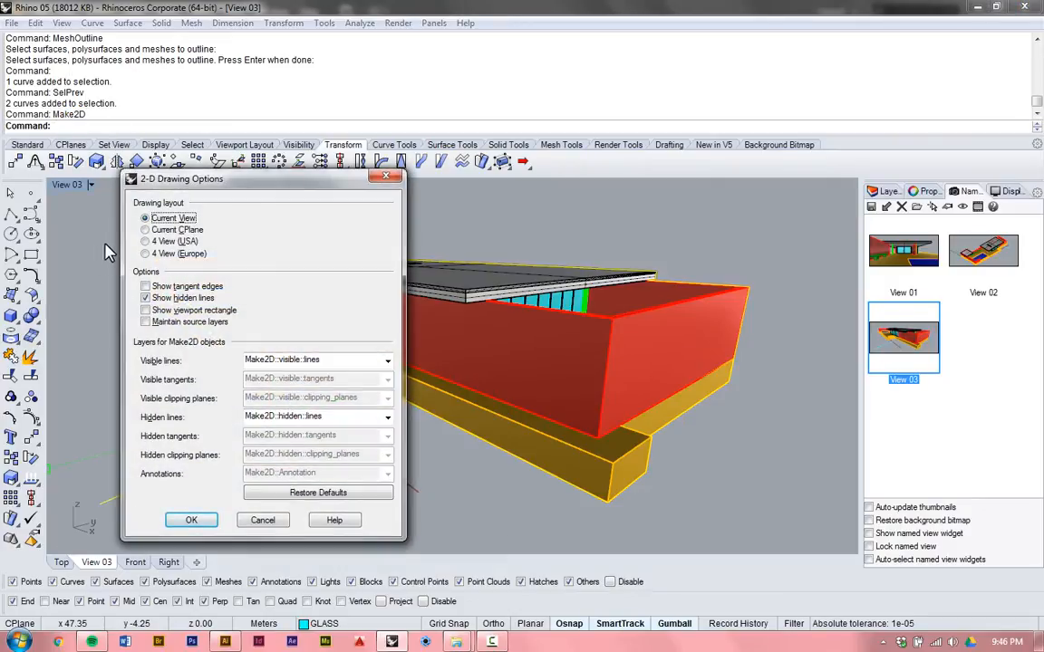
{"action": "left_click", "coordinate": [199, 300]}
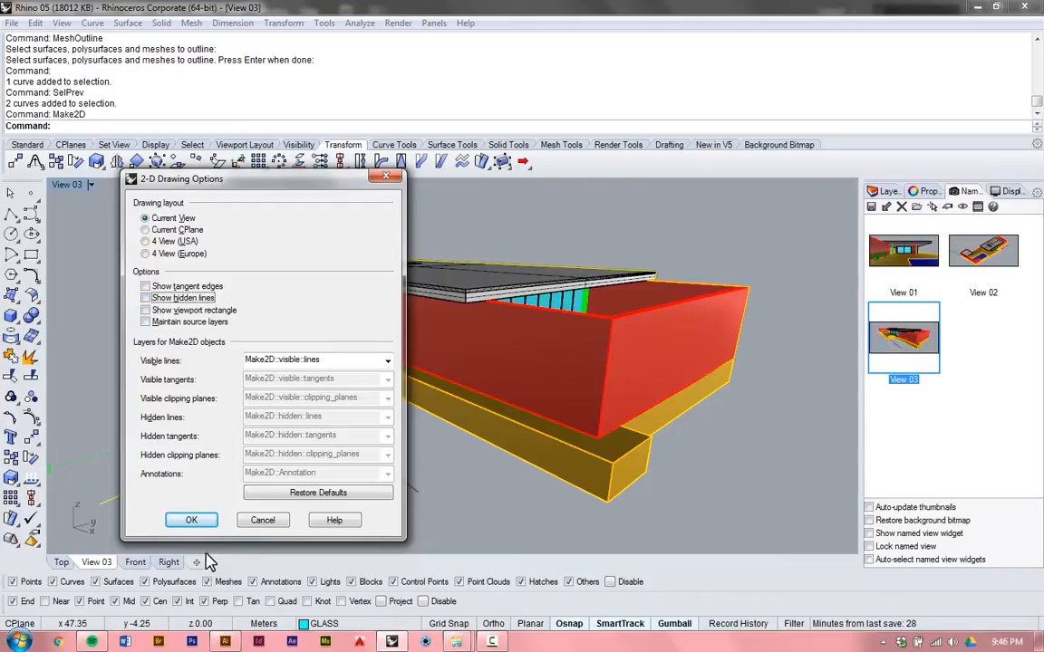
{"action": "left_click", "coordinate": [193, 520]}
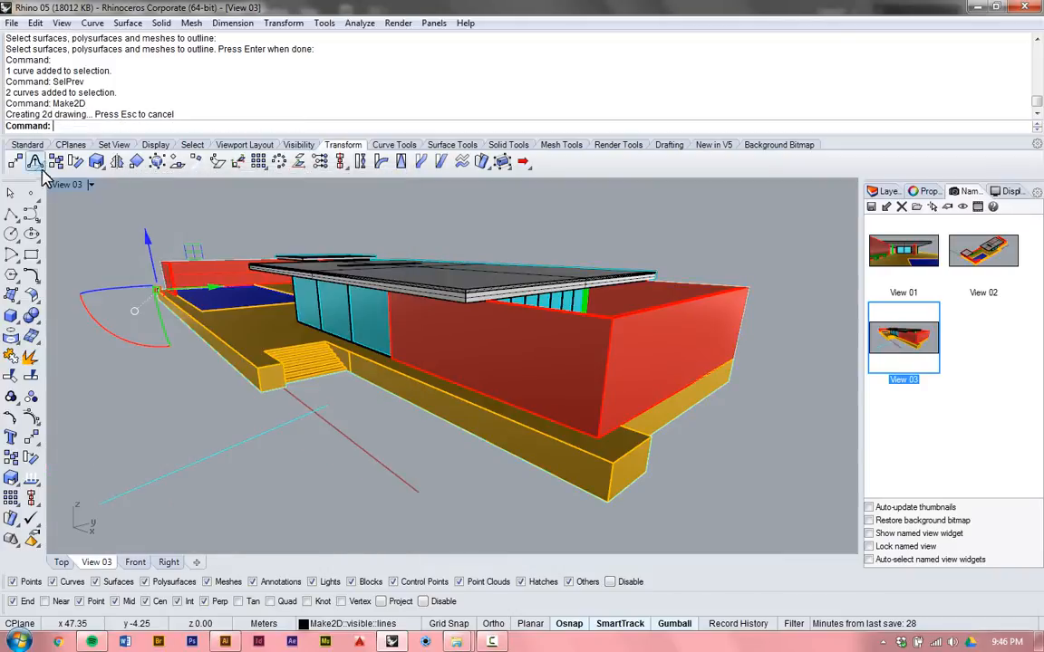
Step: In the Top view, move the new outline drawing from the model origin to a spot just below the hidden-line drawing
{"action": "left_click", "coordinate": [252, 240]}
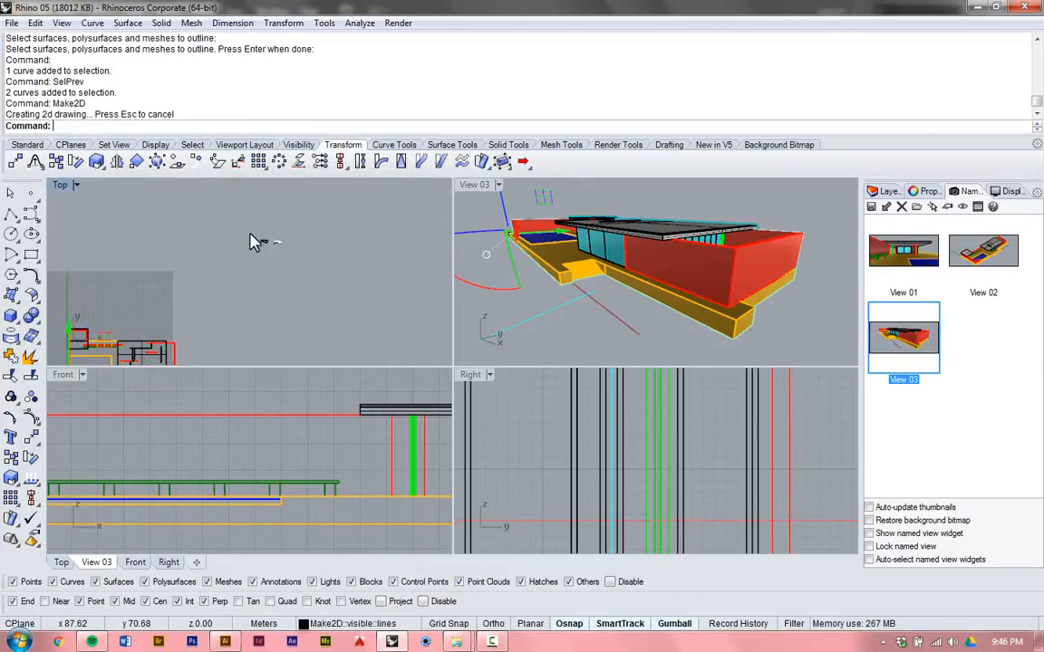
{"action": "scroll", "coordinate": [252, 240], "scroll_direction": "down", "scroll_amount": 9}
{"action": "scroll", "coordinate": [203, 292], "scroll_direction": "up", "scroll_amount": 7}
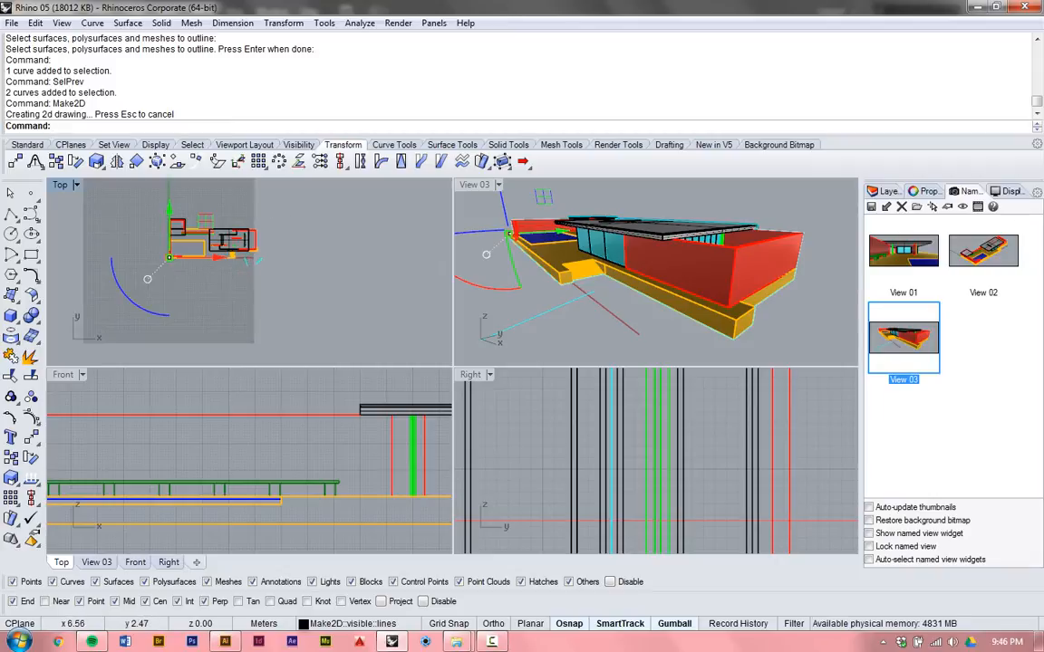
{"action": "type", "text": "M"}
{"action": "key", "text": "Return"}
{"action": "left_click", "coordinate": [177, 257]}
{"action": "scroll", "coordinate": [155, 292], "scroll_direction": "down", "scroll_amount": 4}
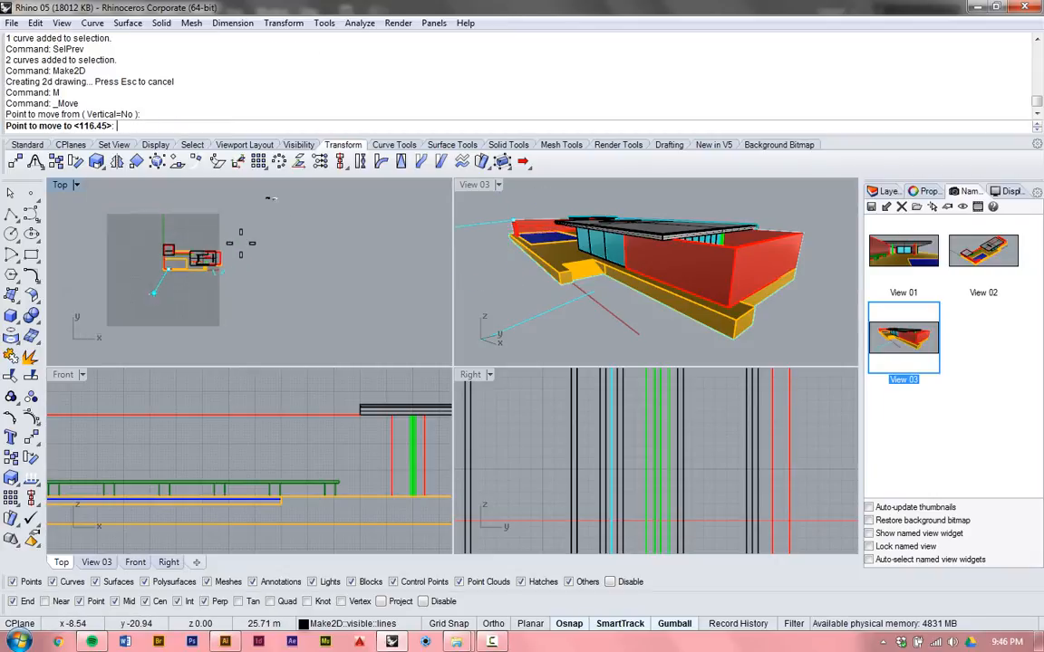
{"action": "scroll", "coordinate": [240, 249], "scroll_direction": "down", "scroll_amount": 2}
{"action": "scroll", "coordinate": [262, 223], "scroll_direction": "up", "scroll_amount": 4}
{"action": "scroll", "coordinate": [272, 214], "scroll_direction": "up", "scroll_amount": 5}
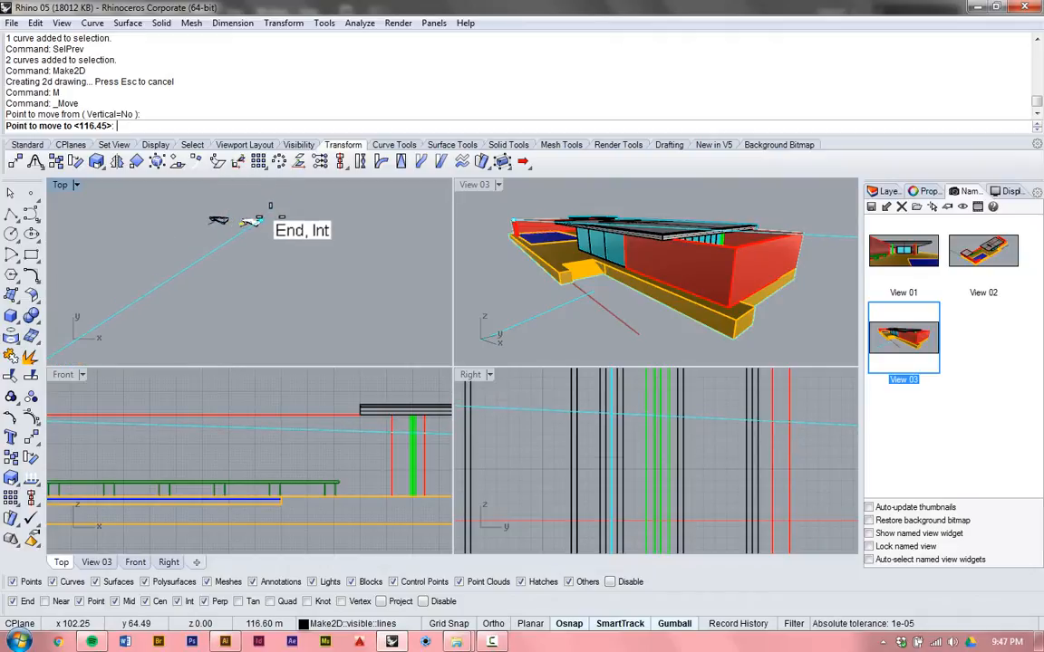
{"action": "scroll", "coordinate": [298, 224], "scroll_direction": "down", "scroll_amount": 4}
{"action": "scroll", "coordinate": [237, 233], "scroll_direction": "up", "scroll_amount": 3}
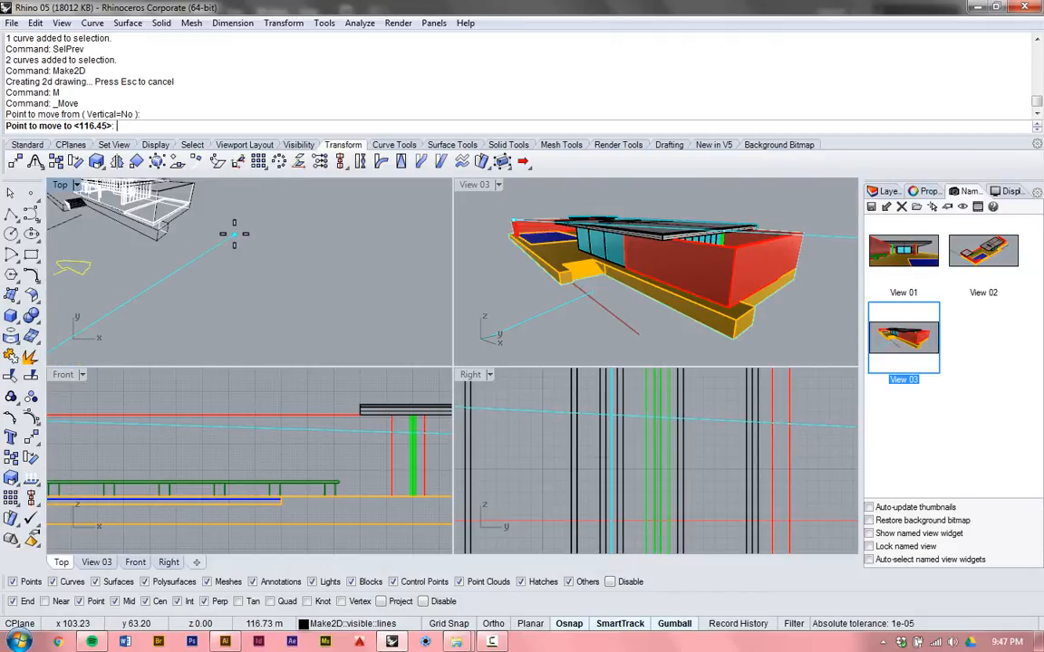
{"action": "left_click", "coordinate": [302, 241]}
{"action": "scroll", "coordinate": [308, 243], "scroll_direction": "down", "scroll_amount": 6}
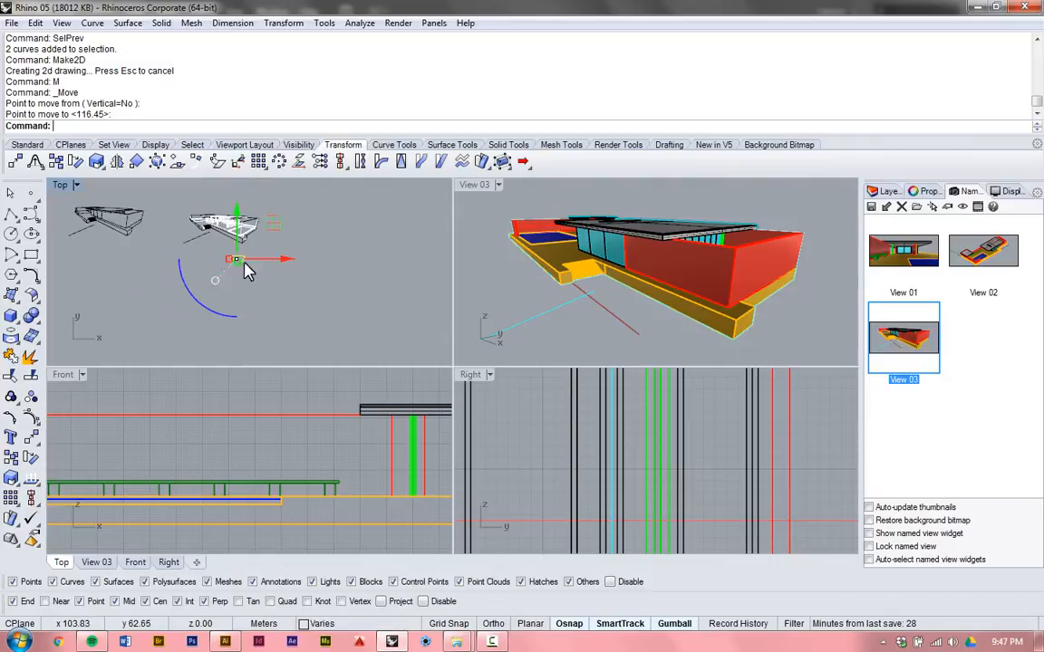
Step: Compare the three drawings in the Top view and shift the outline drawing slightly farther from the hidden-line drawing
{"action": "scroll", "coordinate": [172, 247], "scroll_direction": "up", "scroll_amount": 9}
{"action": "scroll", "coordinate": [231, 250], "scroll_direction": "down", "scroll_amount": 5}
{"action": "scroll", "coordinate": [240, 270], "scroll_direction": "down", "scroll_amount": 2}
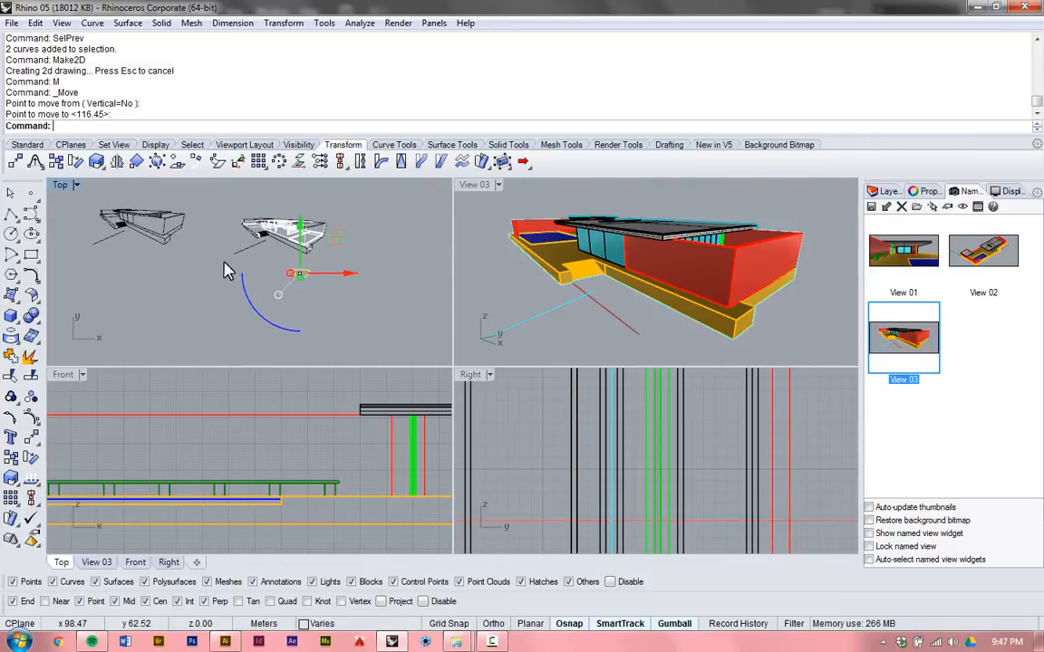
{"action": "scroll", "coordinate": [95, 210], "scroll_direction": "up", "scroll_amount": 6}
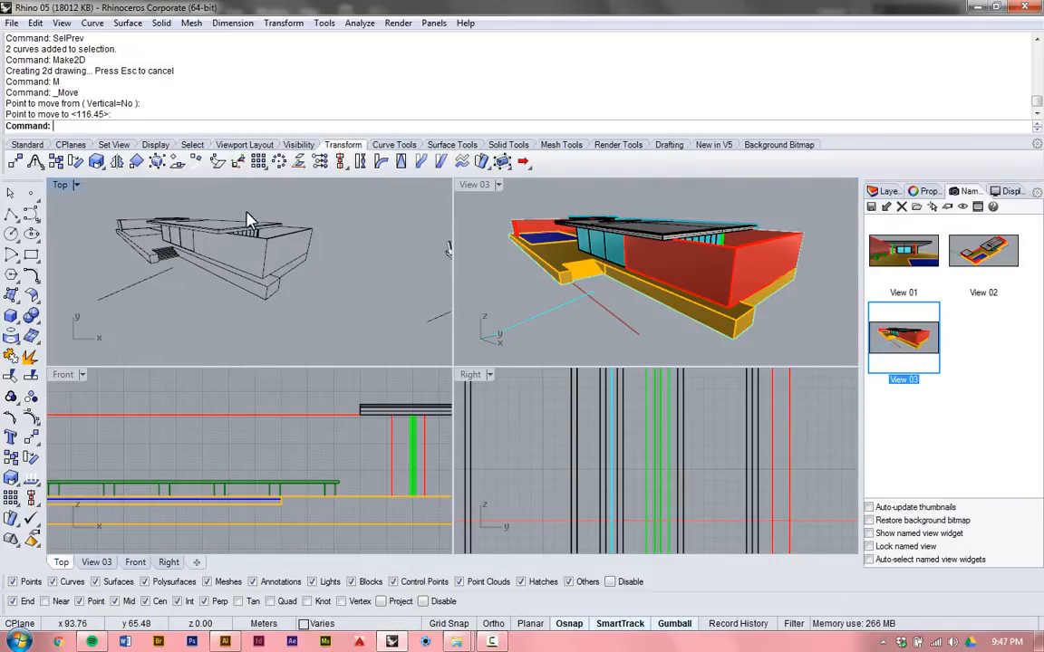
{"action": "scroll", "coordinate": [149, 261], "scroll_direction": "down", "scroll_amount": 3}
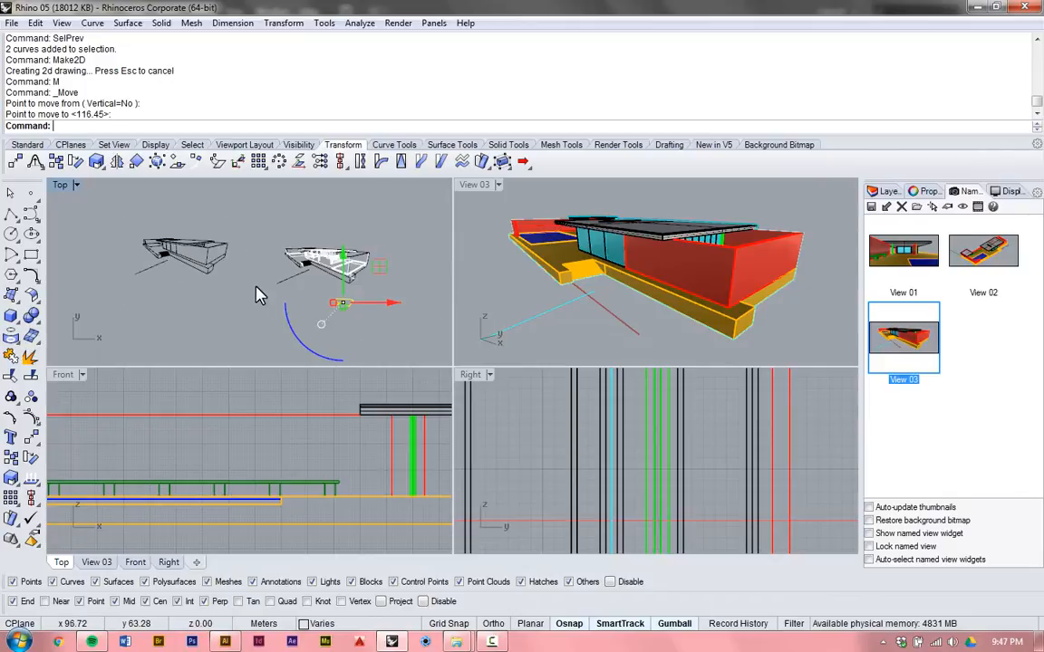
{"action": "scroll", "coordinate": [315, 296], "scroll_direction": "up", "scroll_amount": 4}
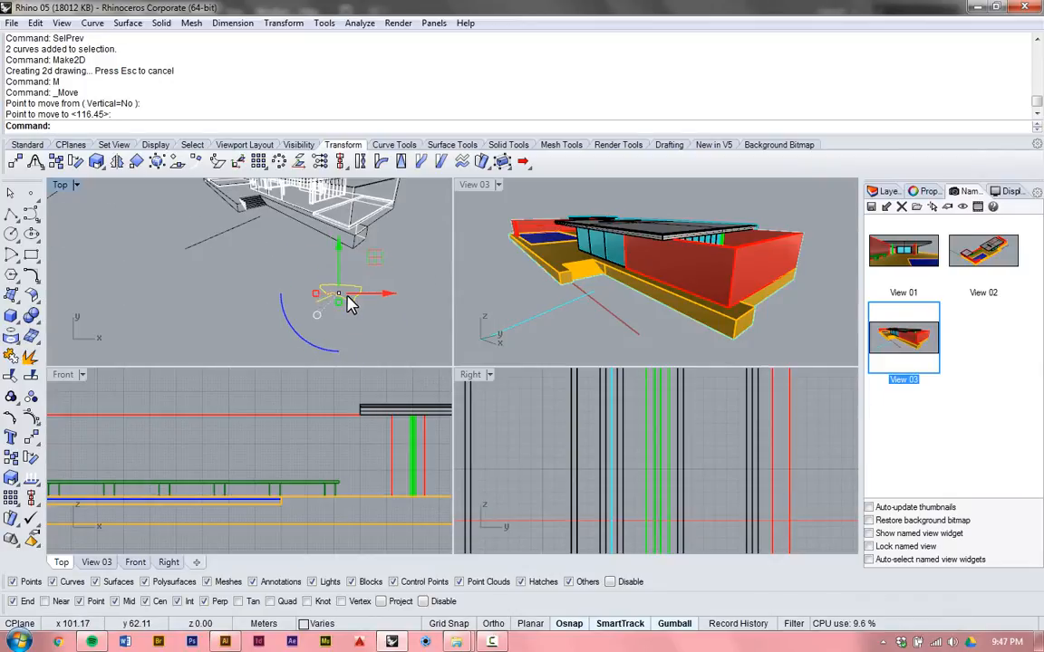
{"action": "scroll", "coordinate": [351, 304], "scroll_direction": "up", "scroll_amount": 2}
{"action": "scroll", "coordinate": [352, 303], "scroll_direction": "down", "scroll_amount": 2}
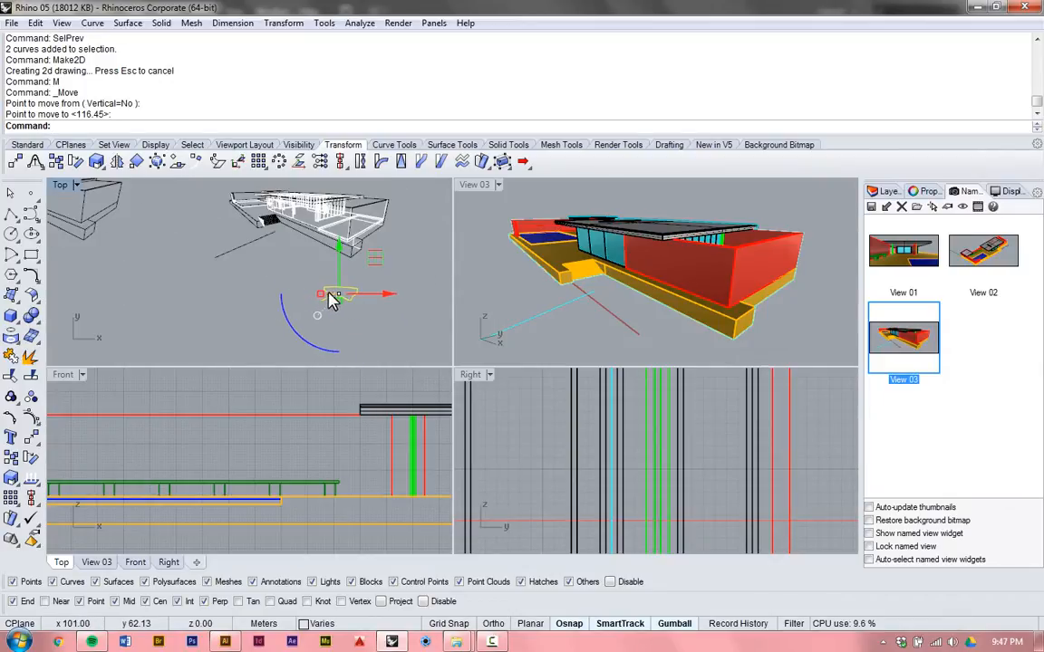
{"action": "type", "text": "M"}
{"action": "key", "text": "Return"}
{"action": "left_click", "coordinate": [272, 290]}
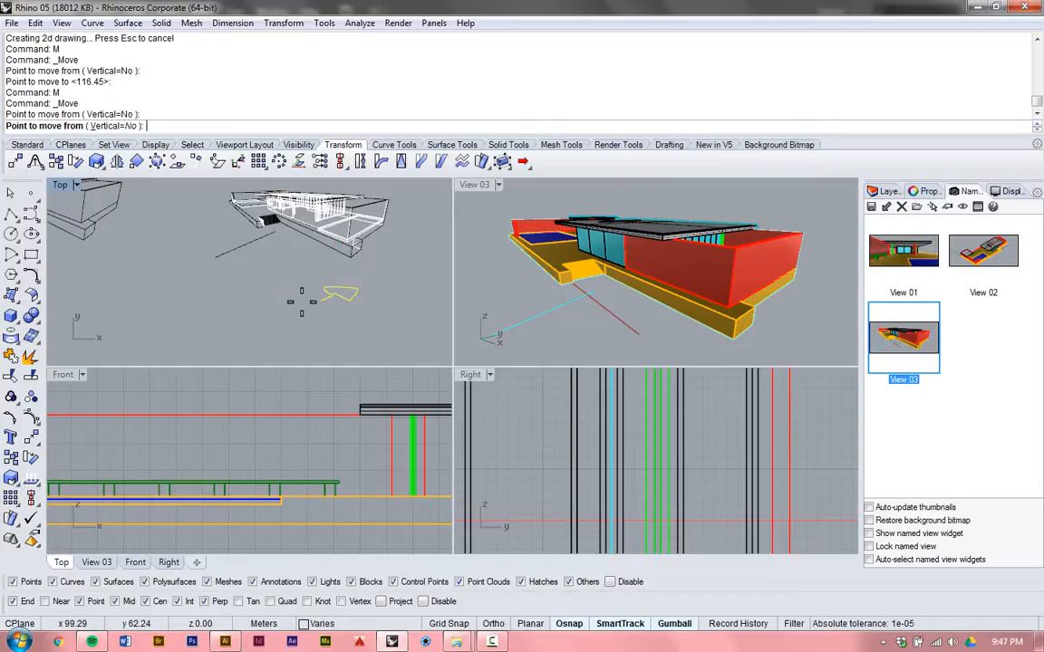
{"action": "scroll", "coordinate": [290, 292], "scroll_direction": "down", "scroll_amount": 1}
{"action": "left_click", "coordinate": [330, 309]}
{"action": "scroll", "coordinate": [323, 312], "scroll_direction": "down", "scroll_amount": 5}
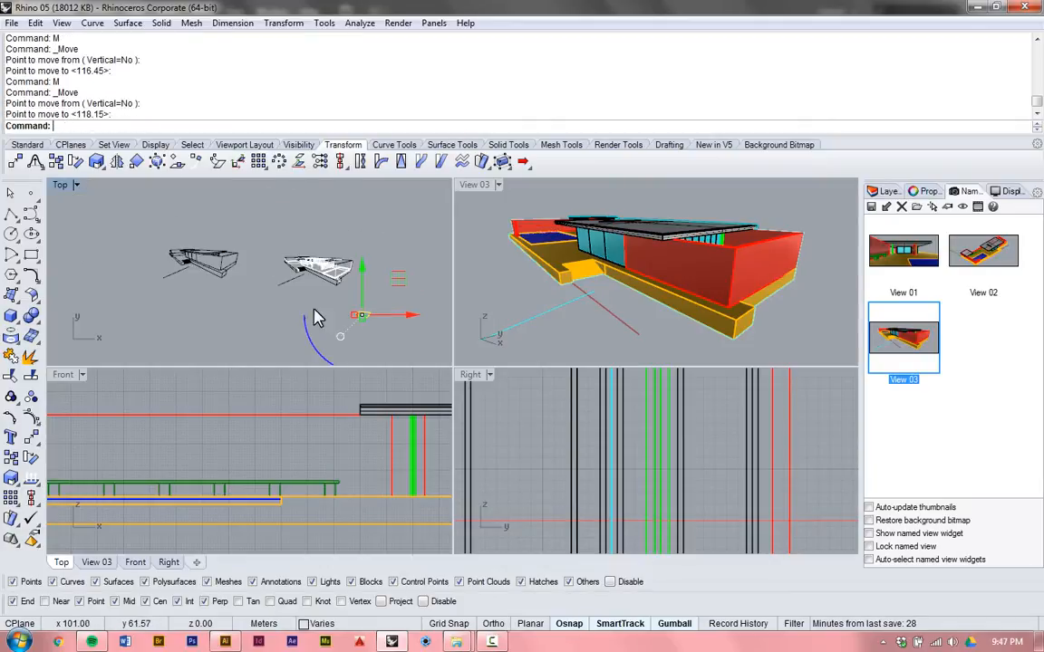
Step: Select the whole visible-line drawing in the Top view and make the lines sublayer under Make2D visible the current layer
{"action": "scroll", "coordinate": [195, 254], "scroll_direction": "up", "scroll_amount": 8}
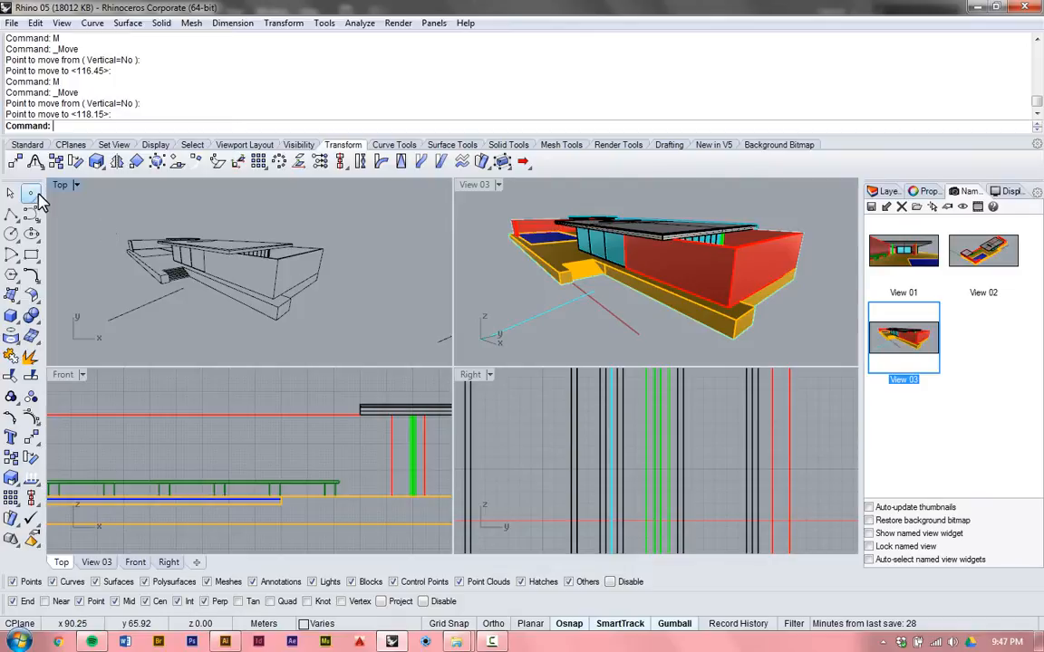
{"action": "left_click_drag", "start_coordinate": [83, 215], "coordinate": [332, 371]}
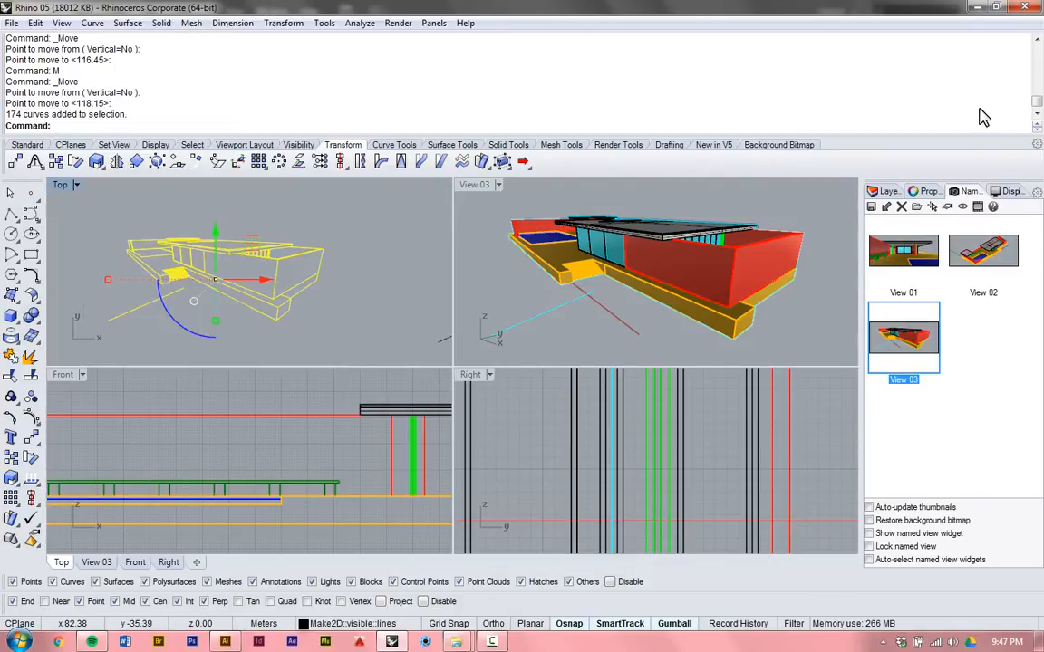
{"action": "left_click", "coordinate": [886, 191]}
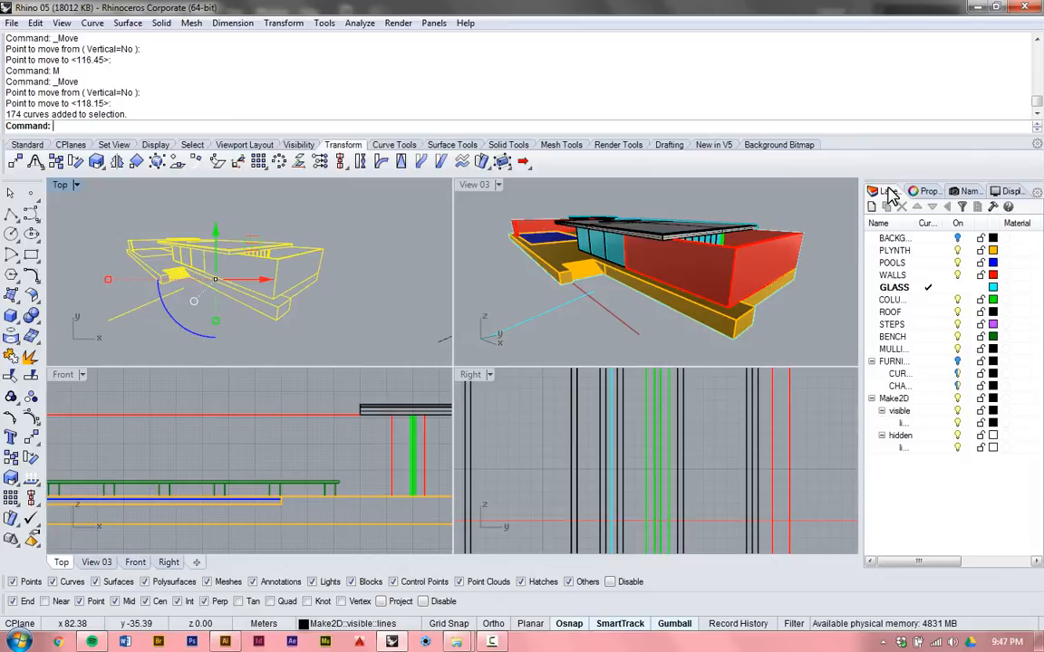
{"action": "left_click", "coordinate": [913, 403]}
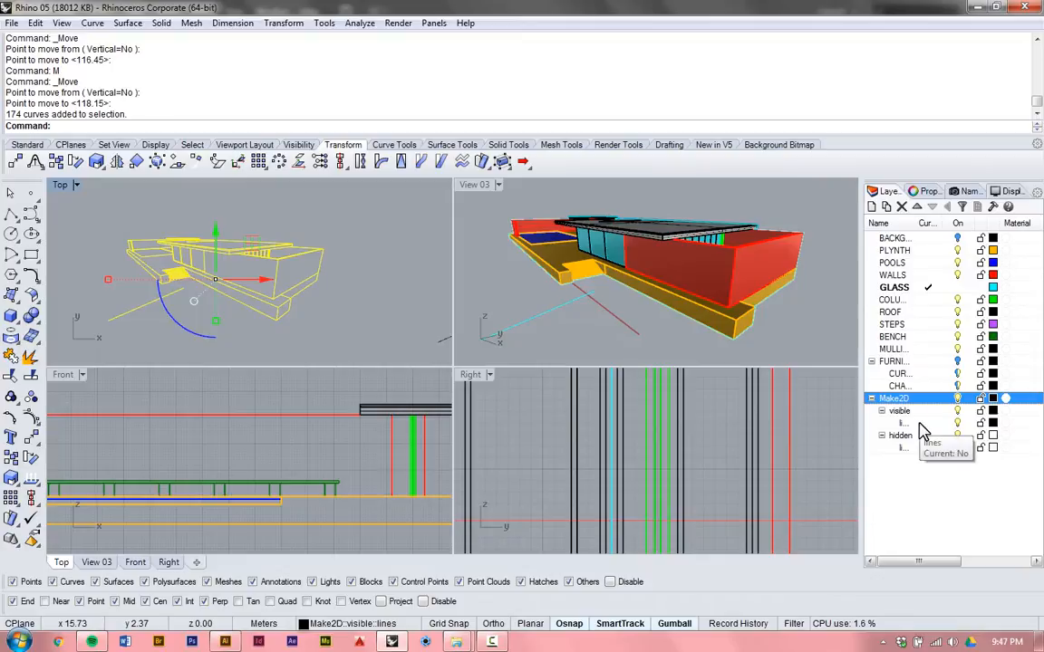
{"action": "left_click", "coordinate": [920, 423]}
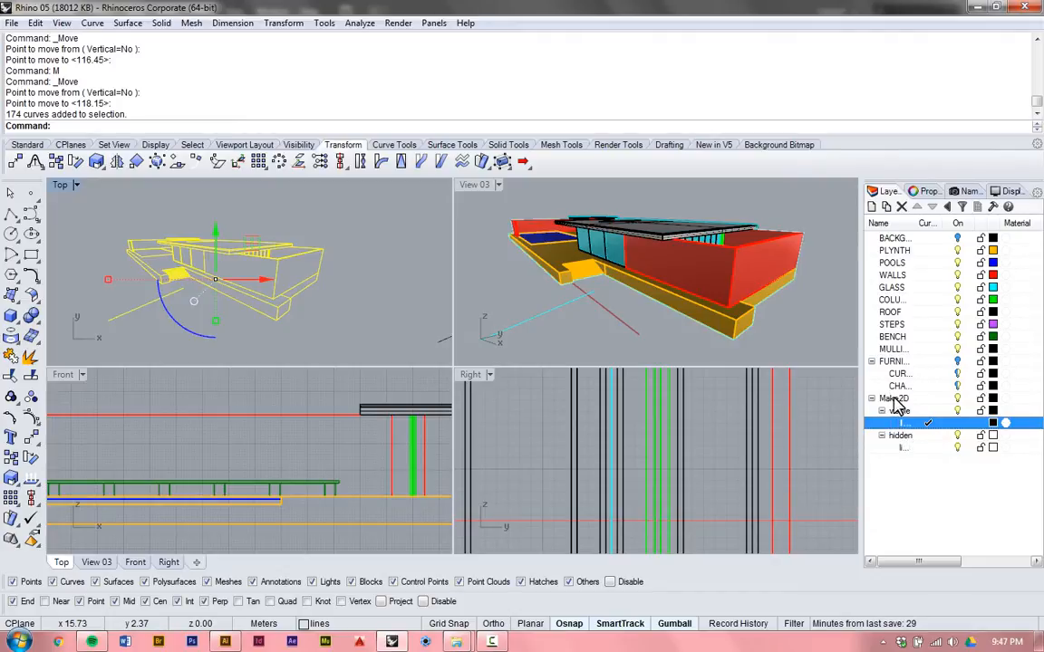
Step: Create a new top-level layer named 01 LINES for the visible-line drawing
{"action": "left_click", "coordinate": [894, 399]}
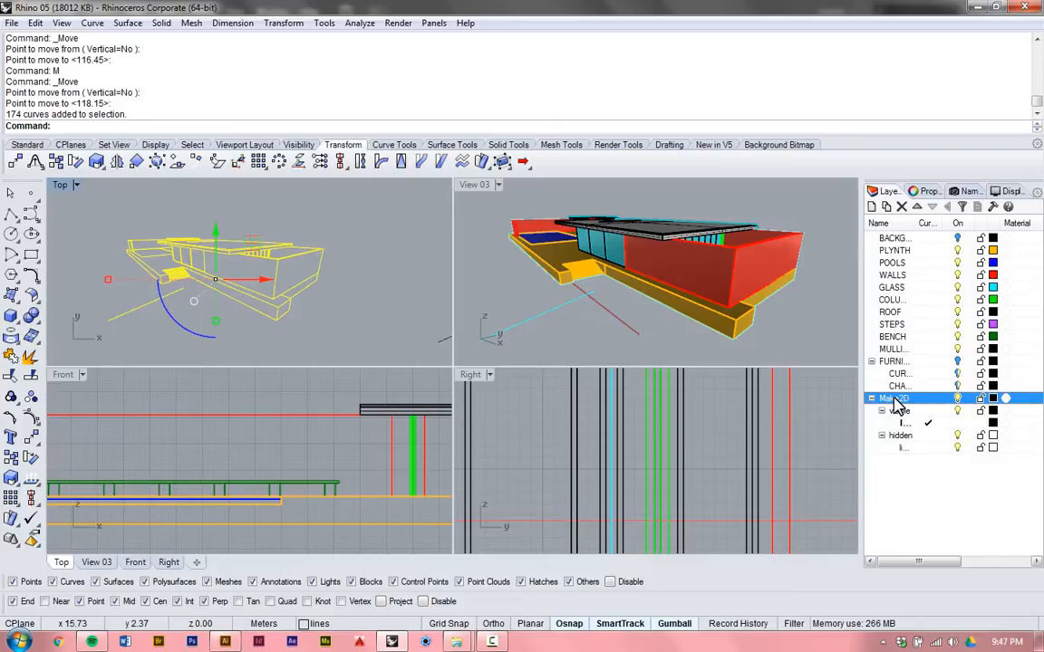
{"action": "left_click", "coordinate": [921, 468]}
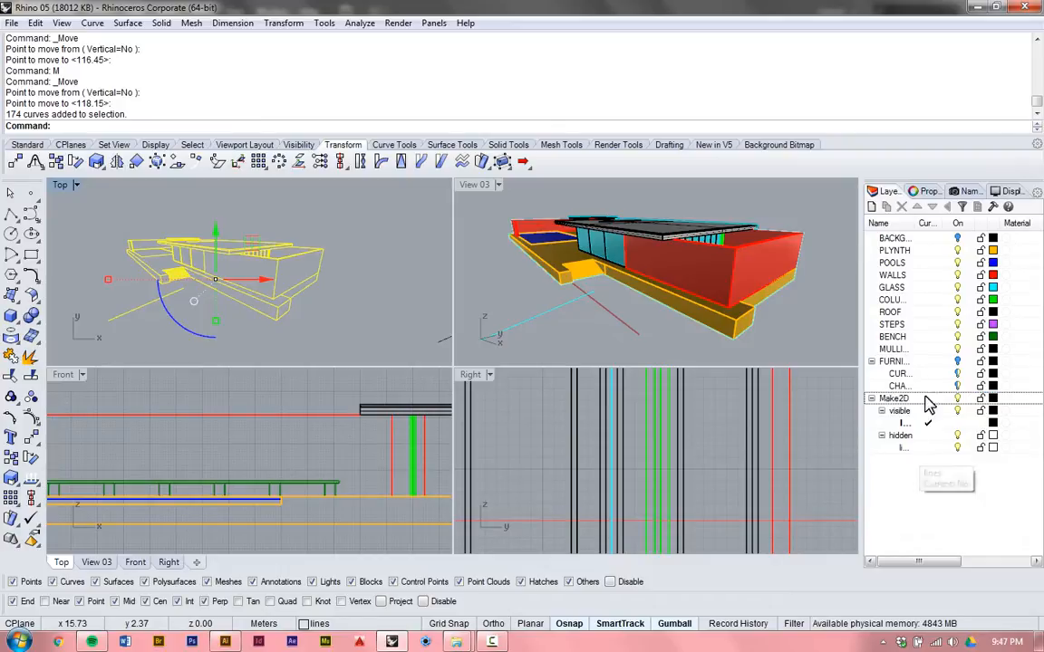
{"action": "left_click", "coordinate": [872, 207]}
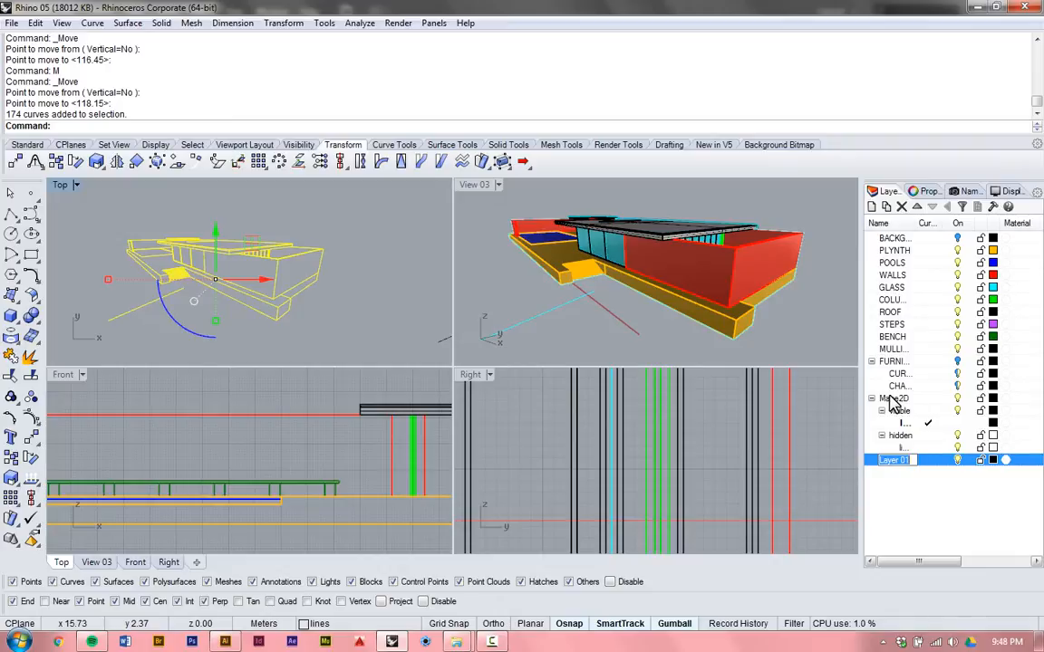
{"action": "type", "text": "LINES"}
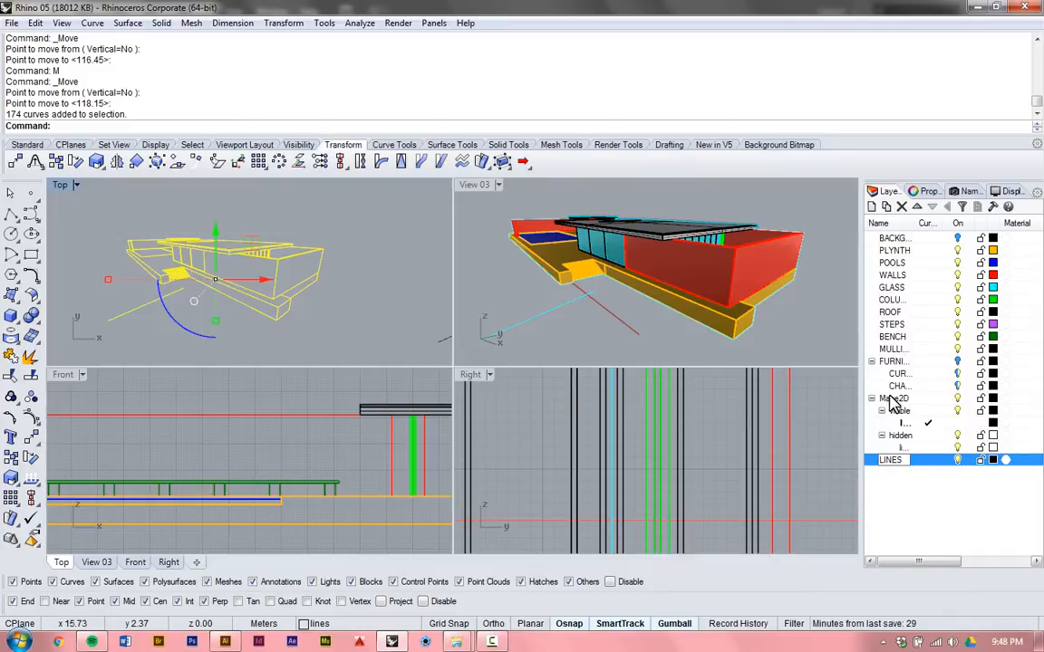
{"action": "key", "text": "Home"}
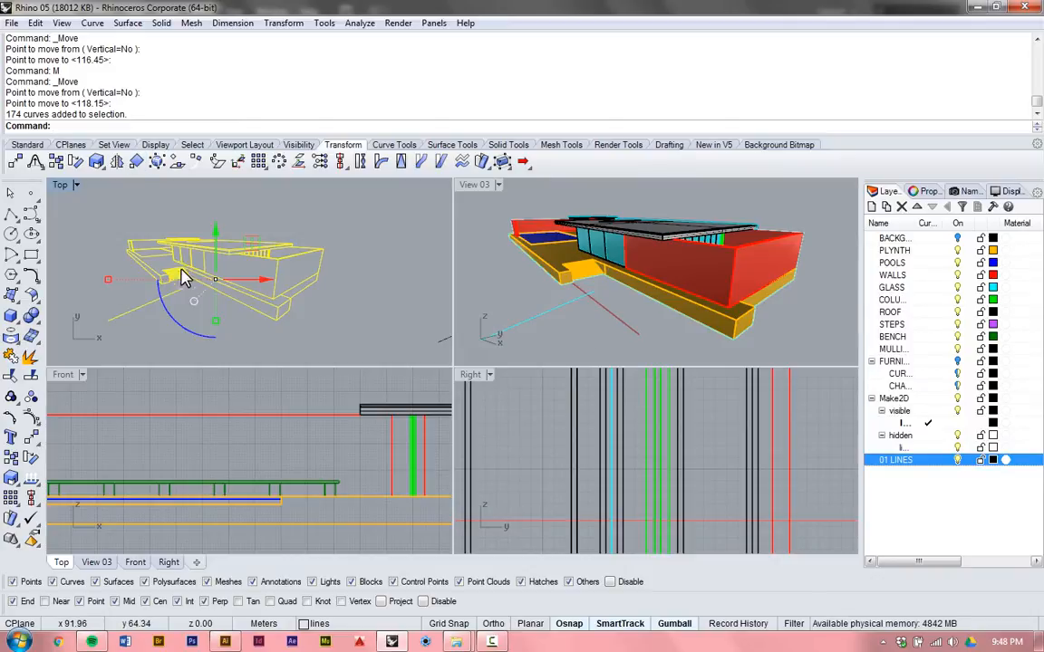
Step: Change the selected visible-line drawing to the 01 LINES layer and clear the selection
{"action": "scroll", "coordinate": [104, 237], "scroll_direction": "down", "scroll_amount": 4}
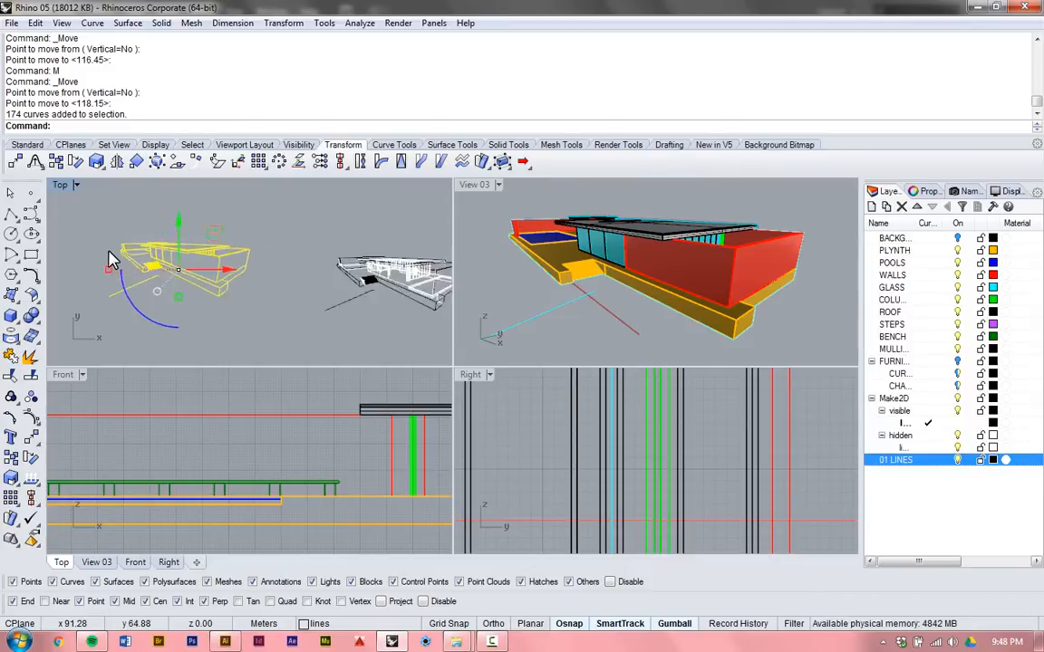
{"action": "scroll", "coordinate": [138, 265], "scroll_direction": "up", "scroll_amount": 3}
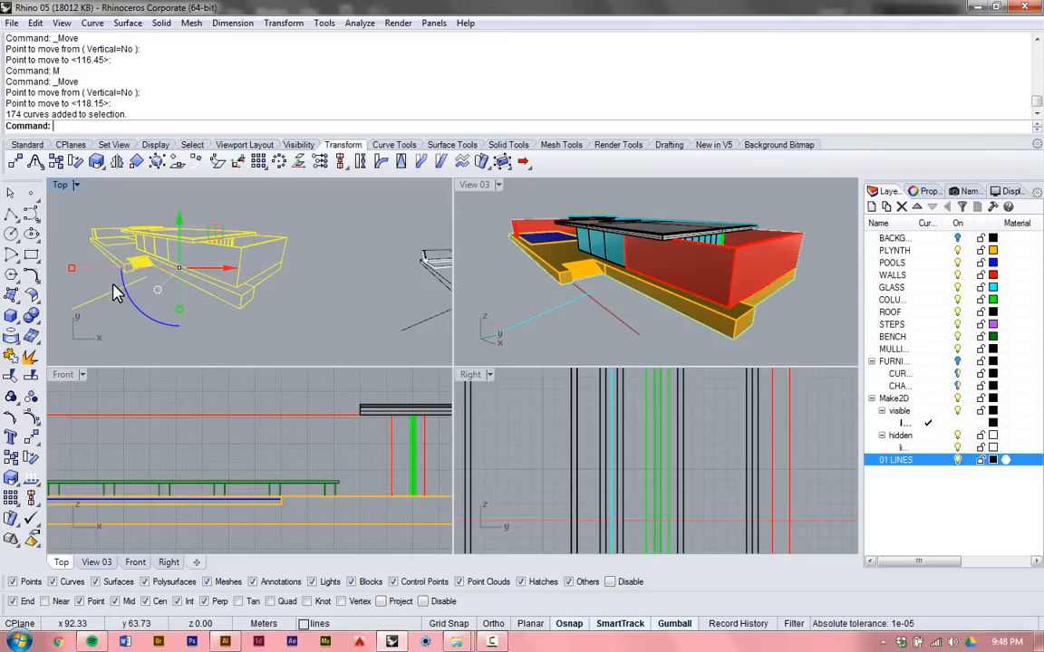
{"action": "scroll", "coordinate": [118, 237], "scroll_direction": "down", "scroll_amount": 2}
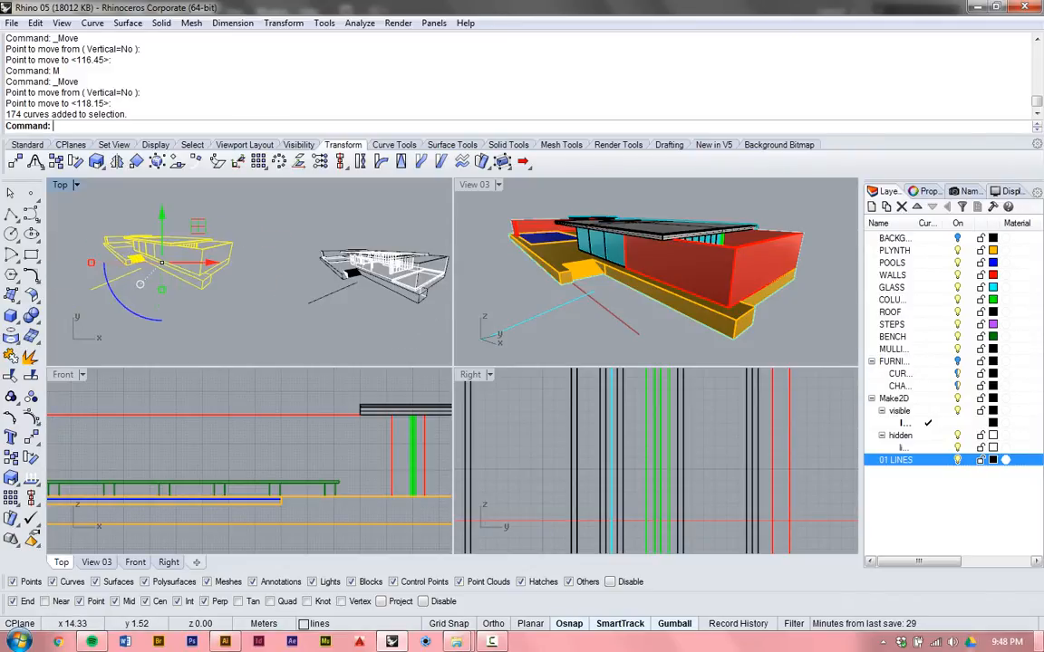
{"action": "right_click", "coordinate": [928, 462]}
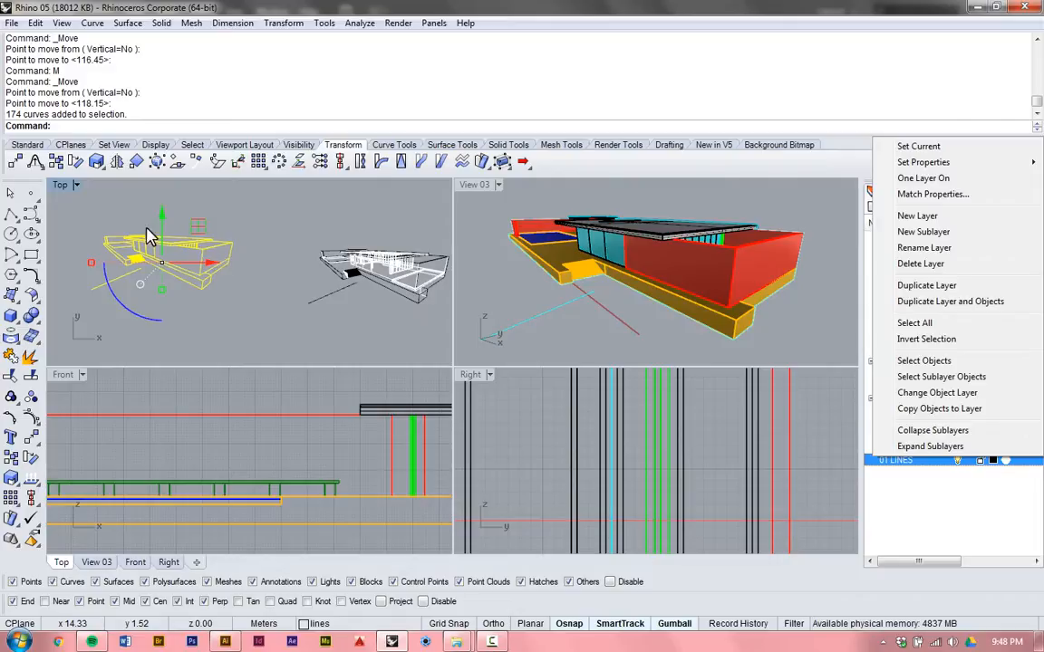
{"action": "left_click", "coordinate": [936, 392]}
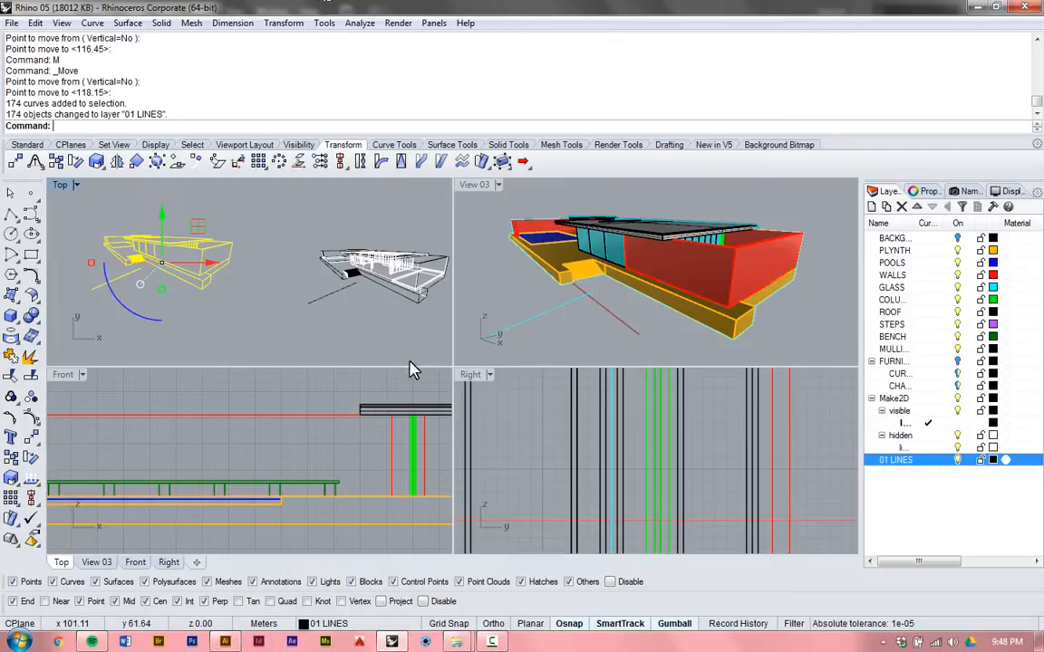
{"action": "key", "text": "Escape"}
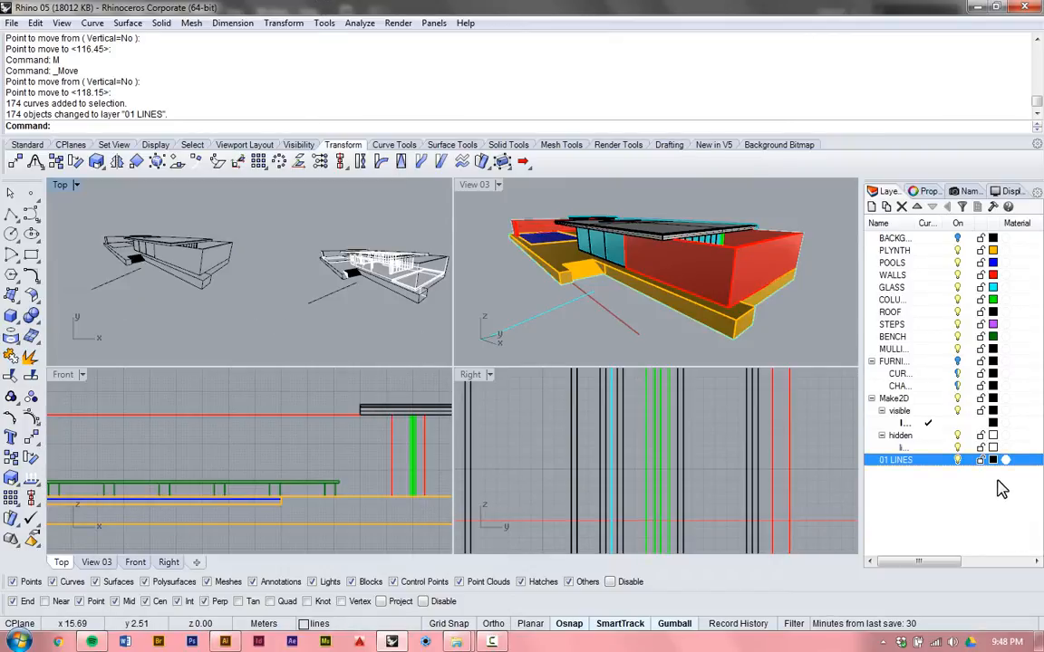
Step: Set the 01 LINES layer's colour to Magenta
{"action": "left_click", "coordinate": [993, 447]}
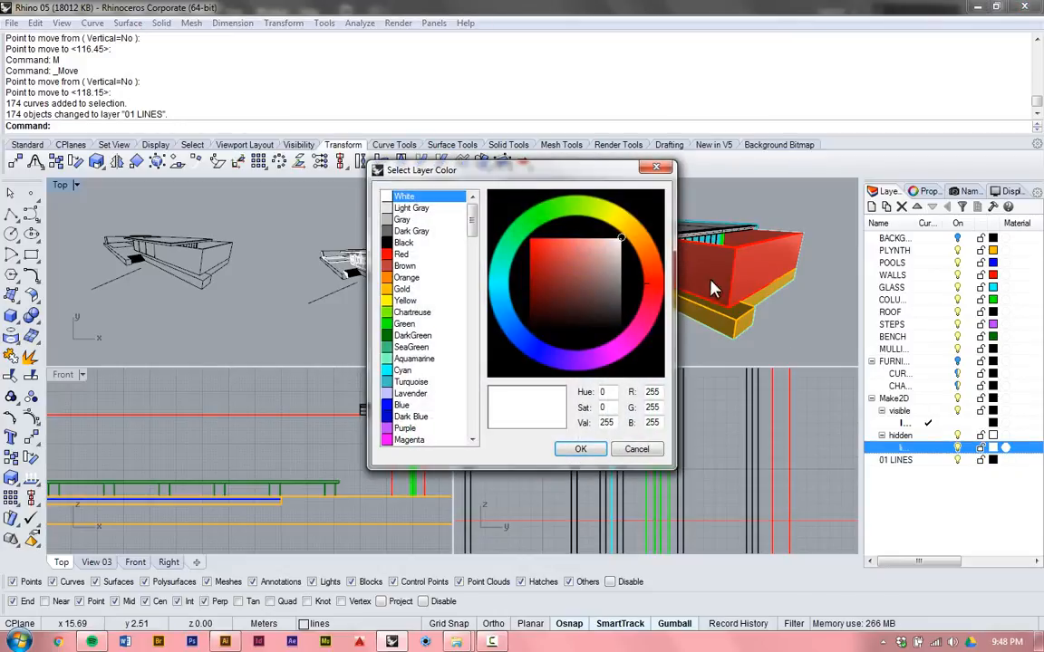
{"action": "left_click", "coordinate": [636, 449]}
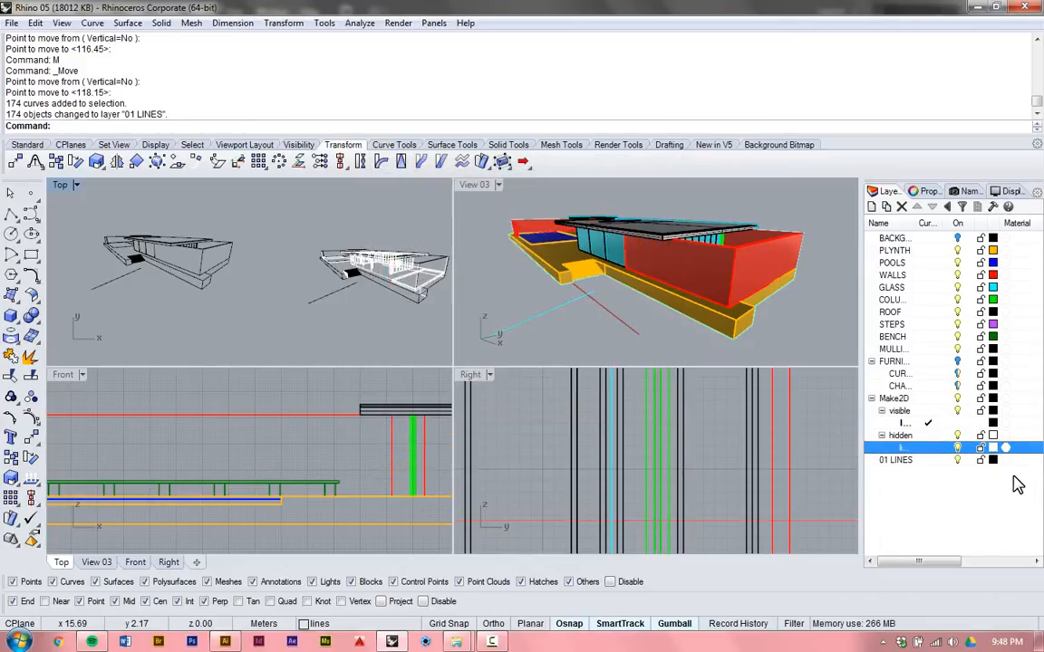
{"action": "left_click", "coordinate": [993, 460]}
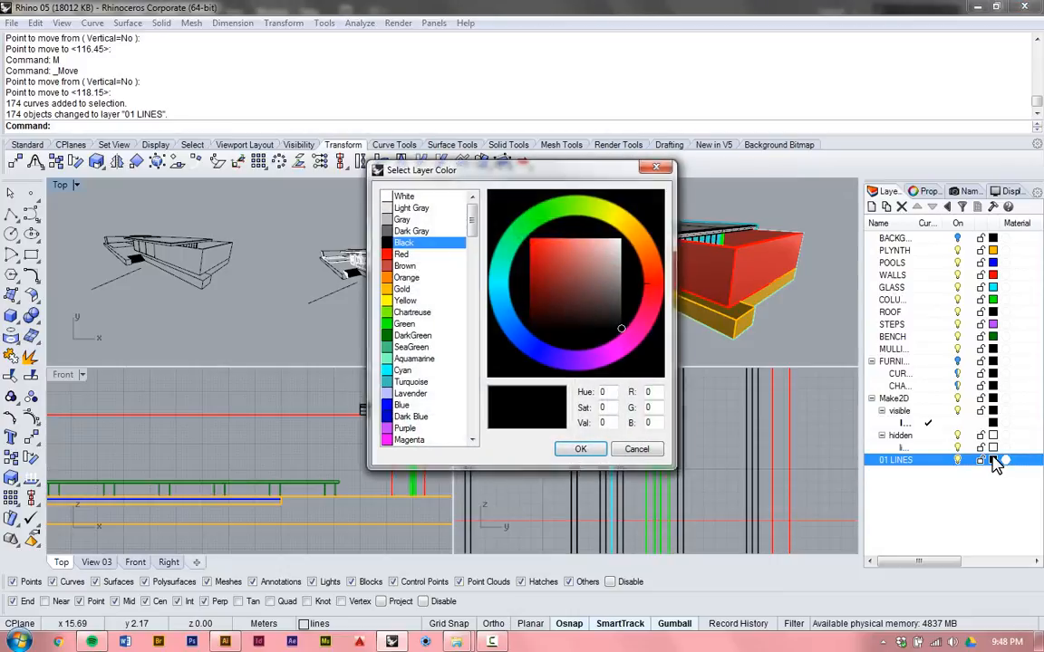
{"action": "left_click", "coordinate": [409, 440]}
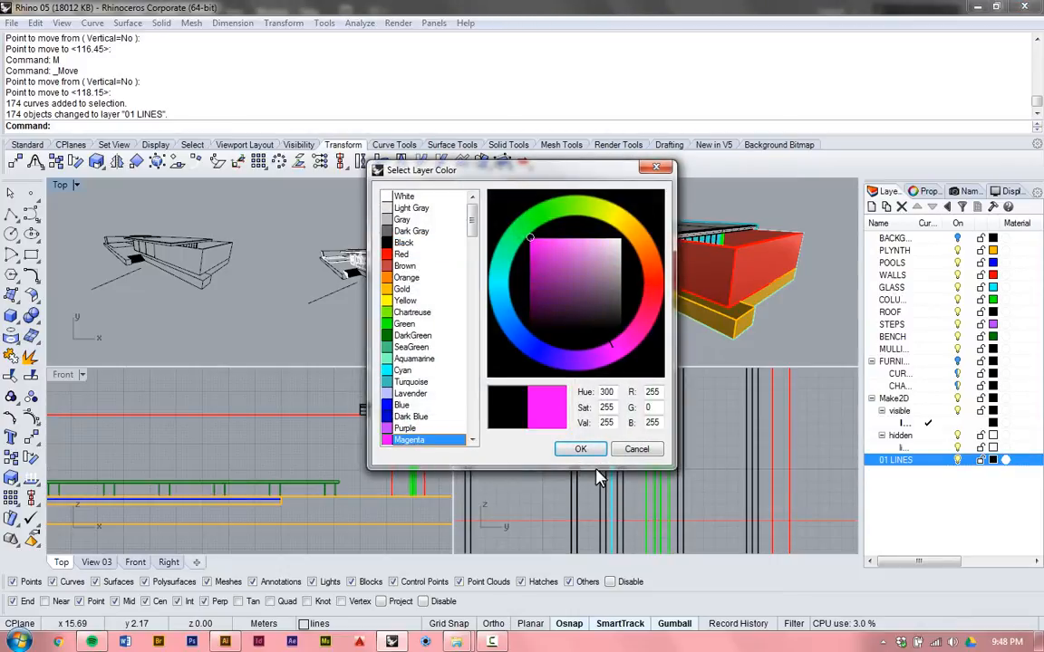
{"action": "left_click", "coordinate": [580, 449]}
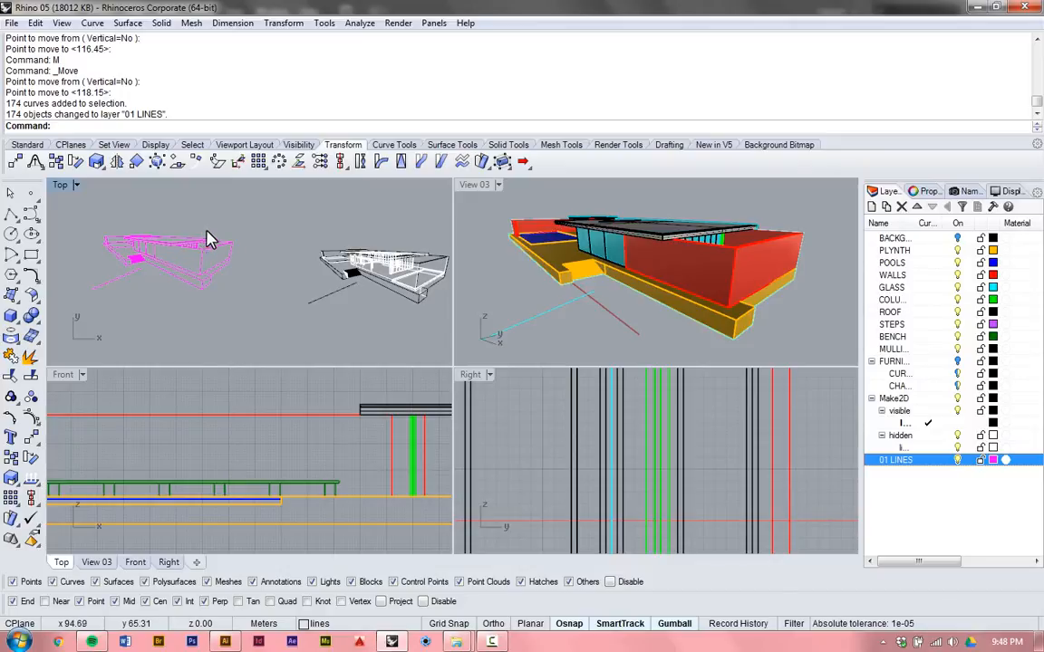
Step: Select the whole hidden-line drawing in the Top view and create a new layer named 02 HIDDEN
{"action": "scroll", "coordinate": [225, 283], "scroll_direction": "down", "scroll_amount": 2}
{"action": "scroll", "coordinate": [322, 228], "scroll_direction": "up", "scroll_amount": 2}
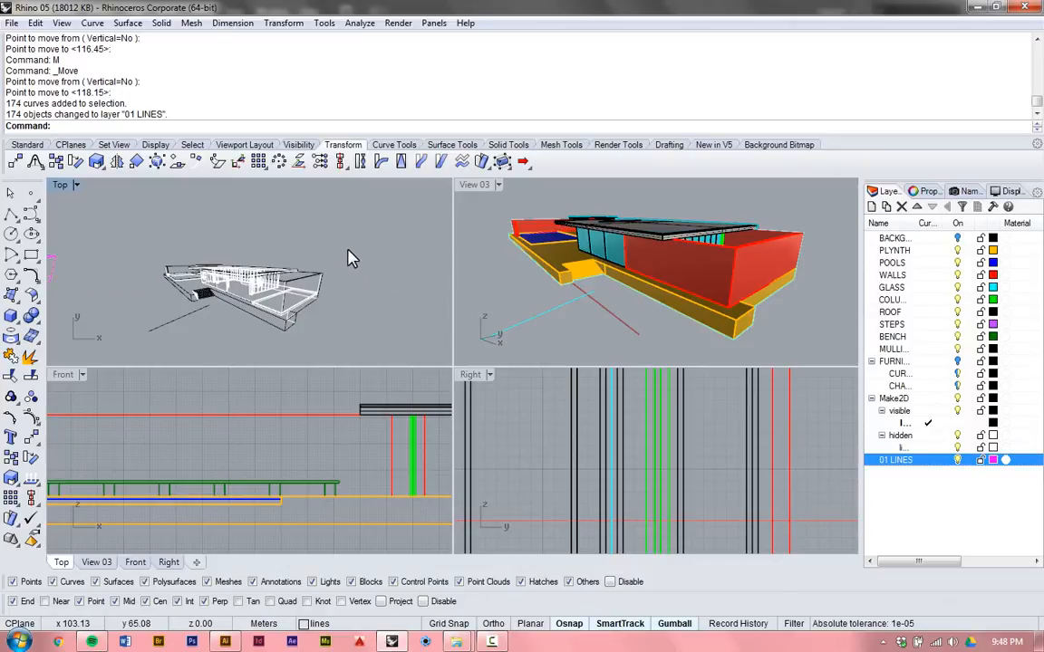
{"action": "left_click_drag", "start_coordinate": [332, 217], "coordinate": [135, 367]}
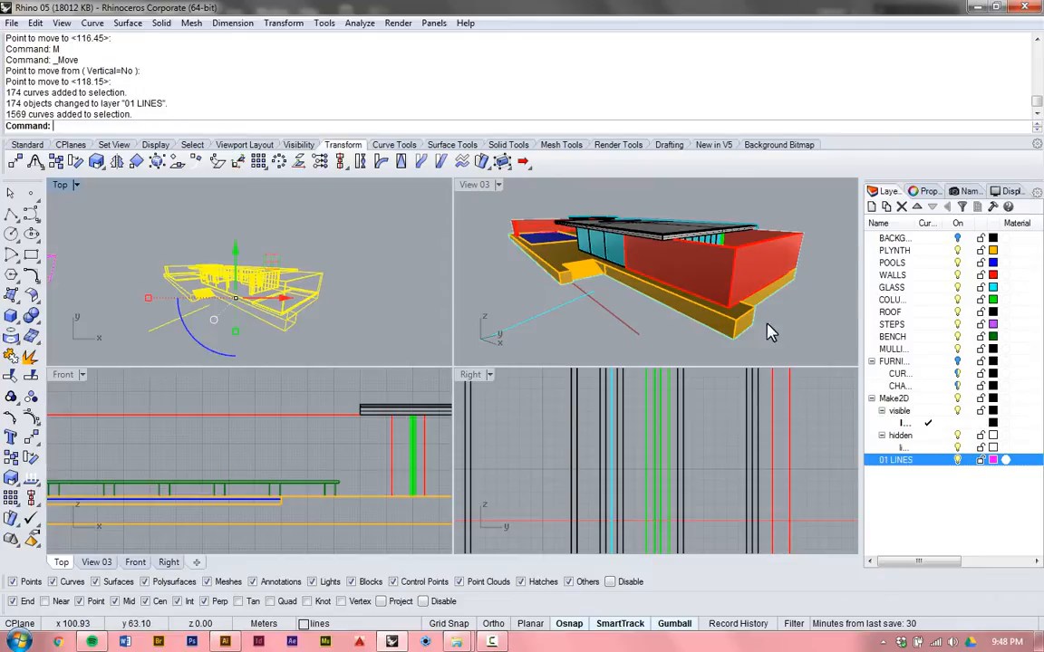
{"action": "left_click", "coordinate": [869, 208]}
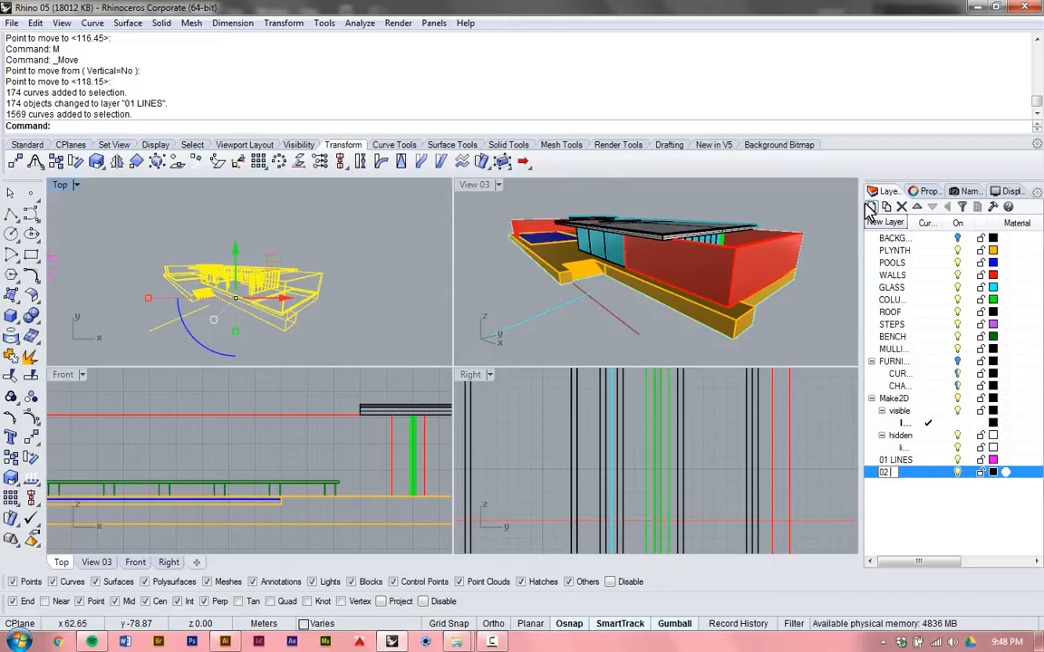
{"action": "type", "text": "02 HIDE"}
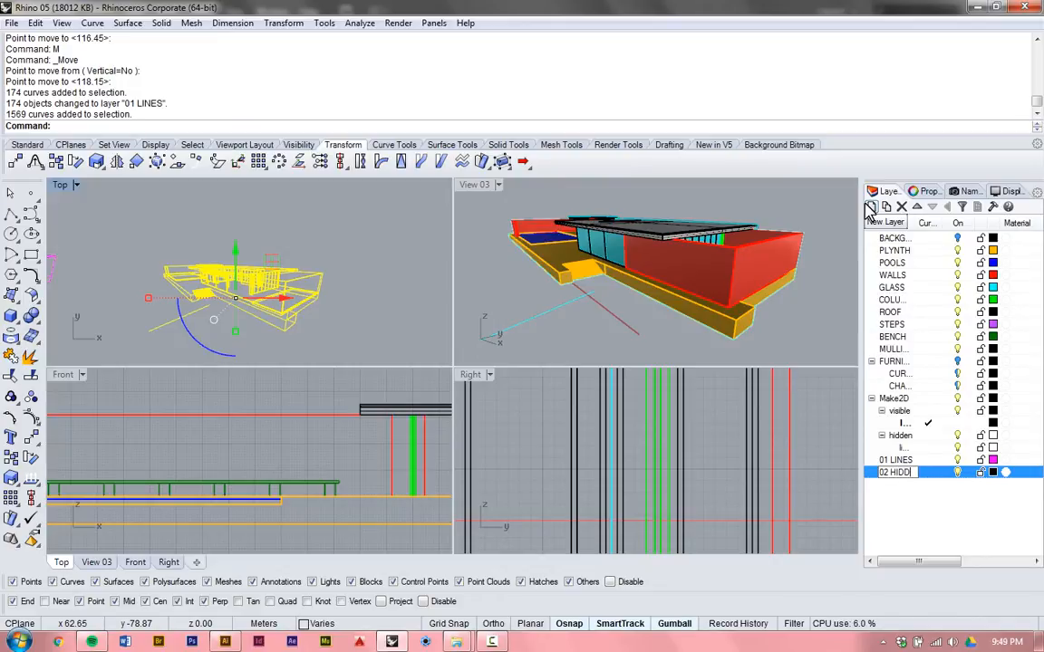
{"action": "key", "text": "Return"}
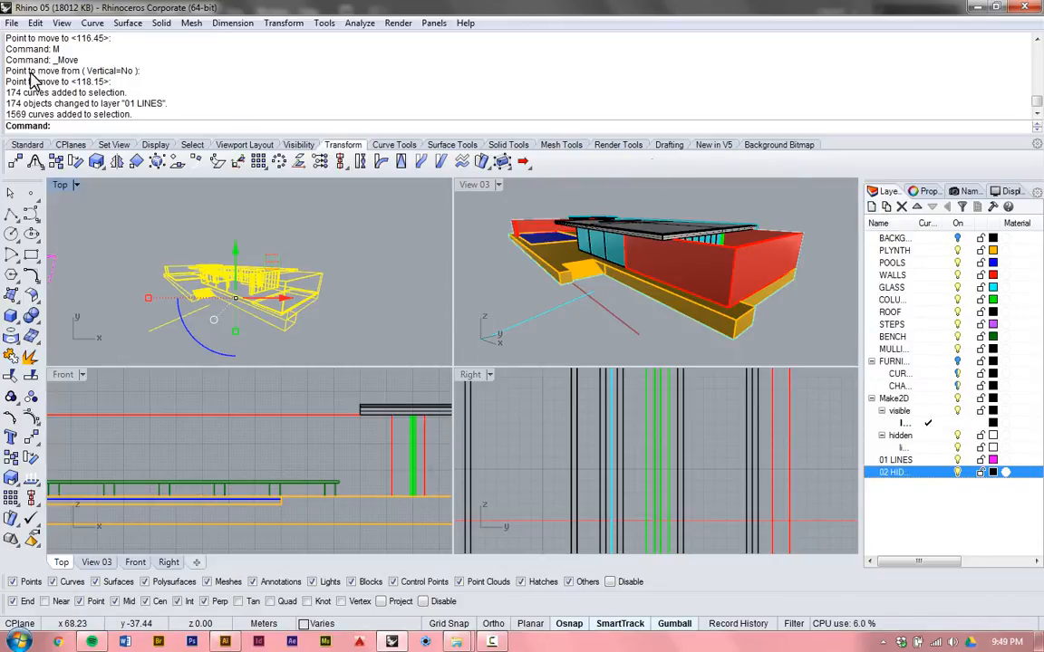
Step: Change the selected hidden-line drawing to the 02 HIDDEN layer and set that layer's colour to Turquoise
{"action": "right_click", "coordinate": [912, 478]}
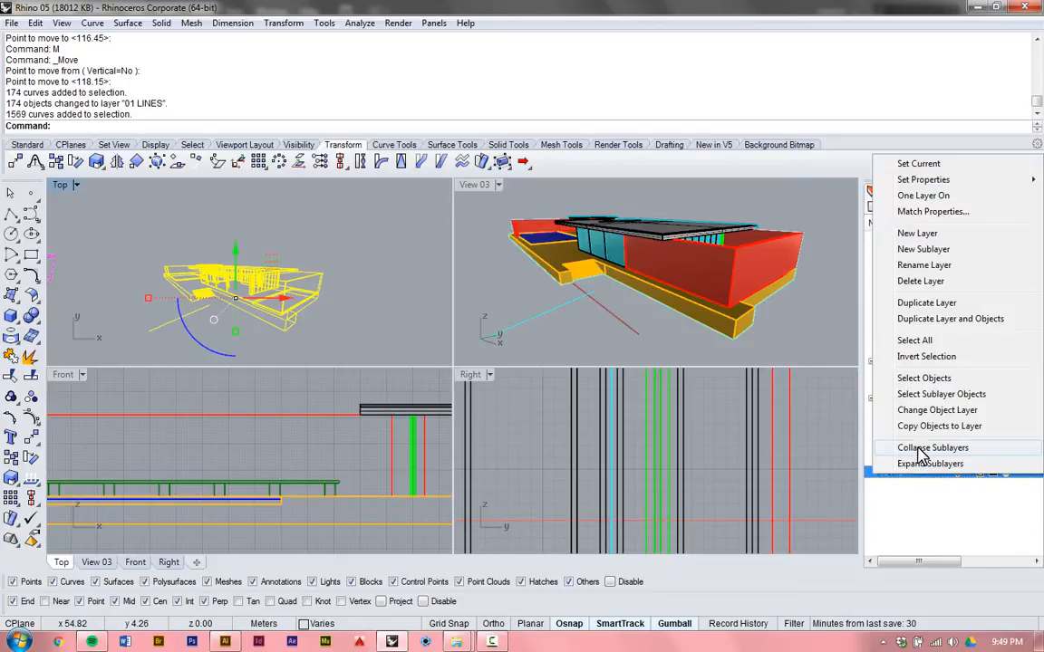
{"action": "left_click", "coordinate": [921, 413]}
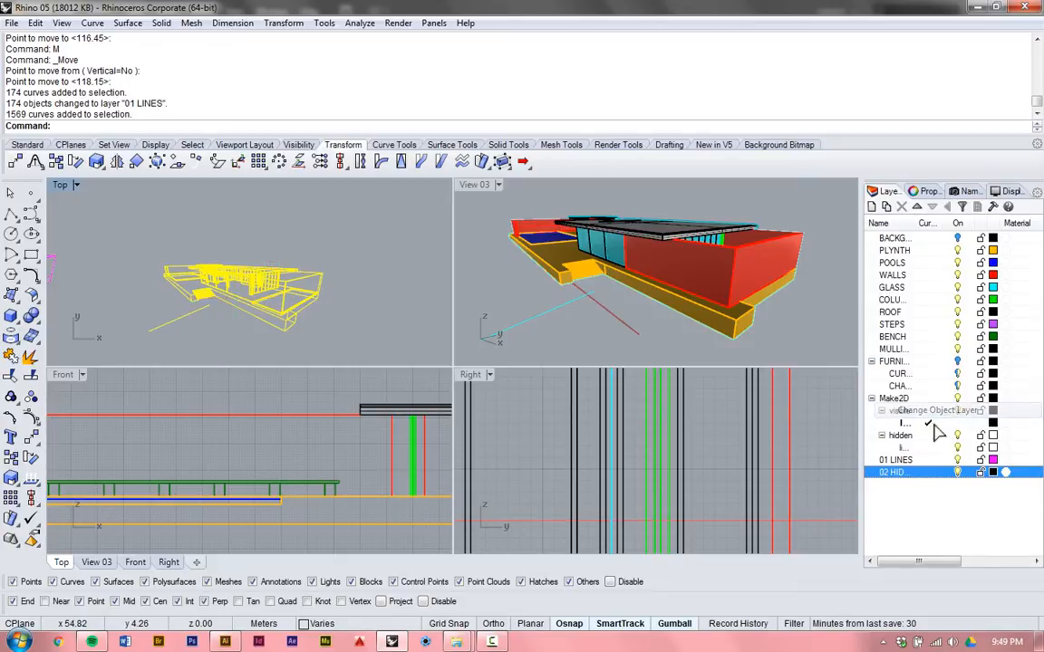
{"action": "left_click", "coordinate": [991, 471]}
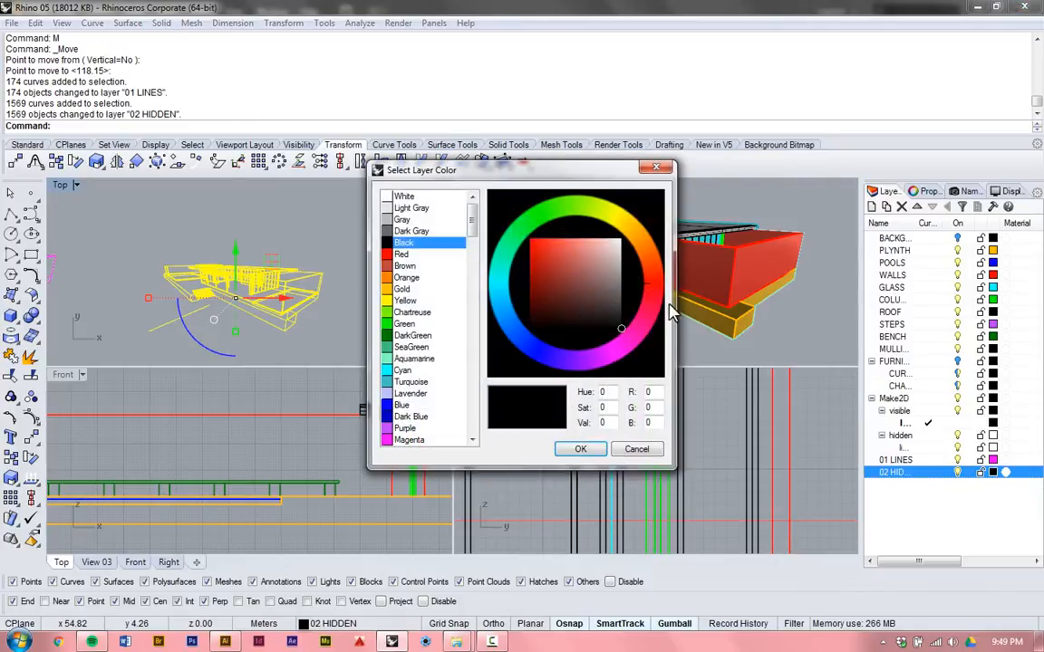
{"action": "left_click", "coordinate": [412, 382]}
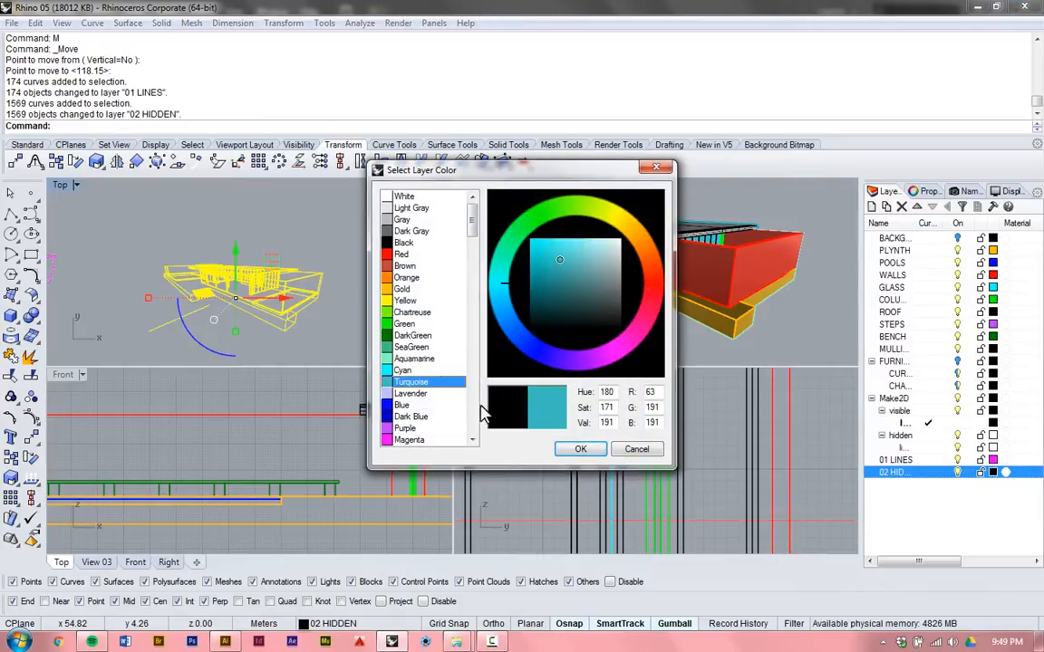
{"action": "left_click", "coordinate": [592, 449]}
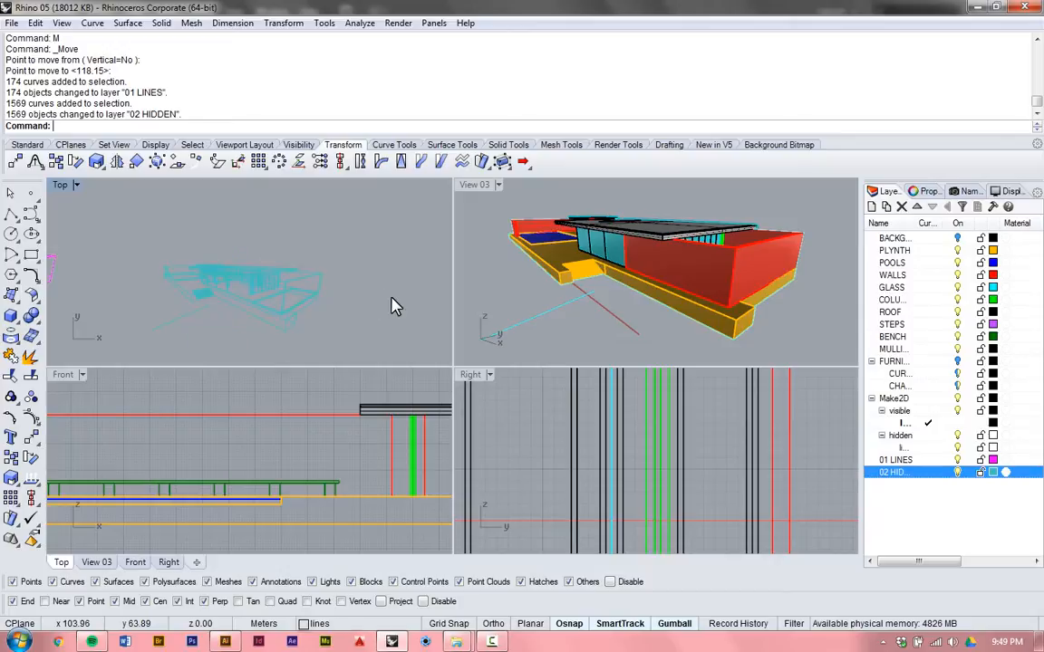
Step: Move the hidden-line drawing onto the magenta visible-line drawing, matching the outer endpoints of their reference lines
{"action": "scroll", "coordinate": [380, 297], "scroll_direction": "down", "scroll_amount": 3}
{"action": "scroll", "coordinate": [338, 298], "scroll_direction": "up", "scroll_amount": 4}
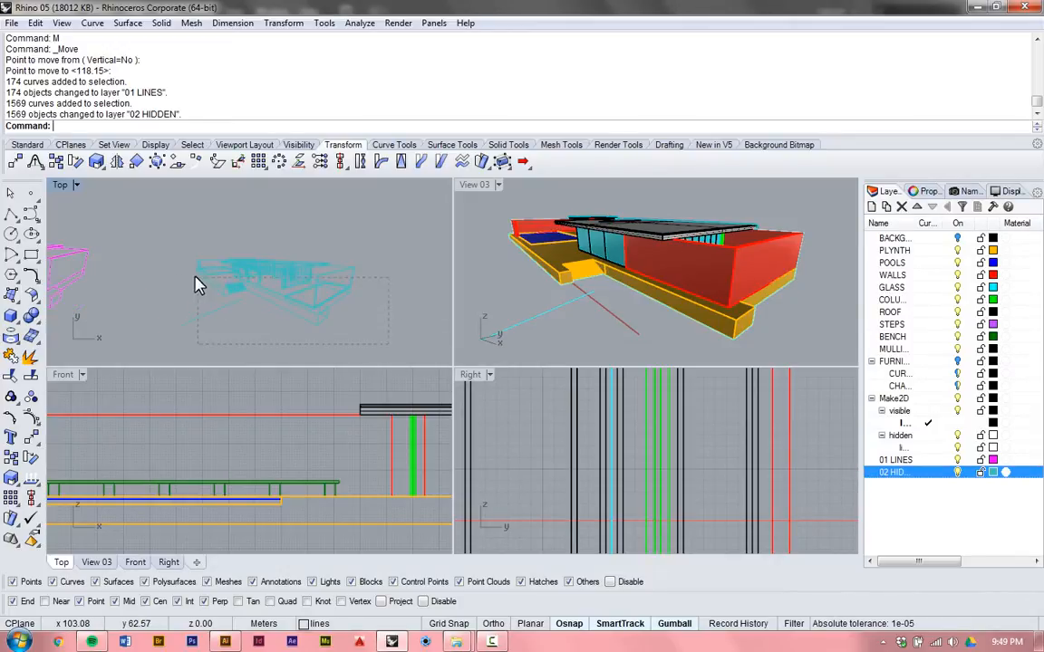
{"action": "left_click_drag", "start_coordinate": [167, 242], "coordinate": [169, 246]}
{"action": "type", "text": "M"}
{"action": "key", "text": "Return"}
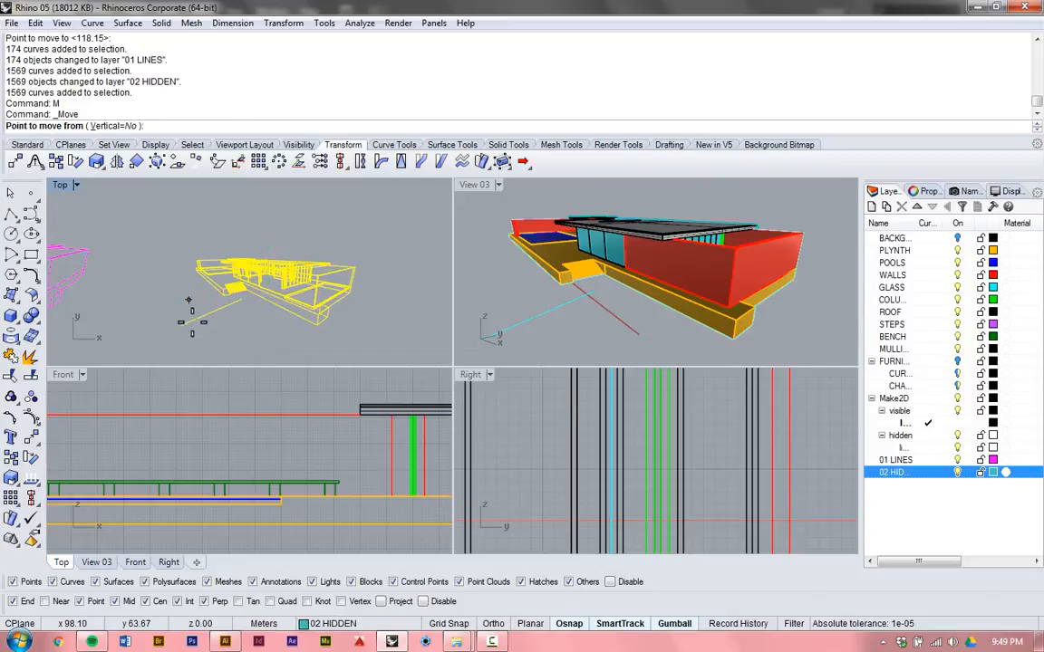
{"action": "left_click", "coordinate": [182, 323]}
{"action": "scroll", "coordinate": [389, 271], "scroll_direction": "down", "scroll_amount": 6}
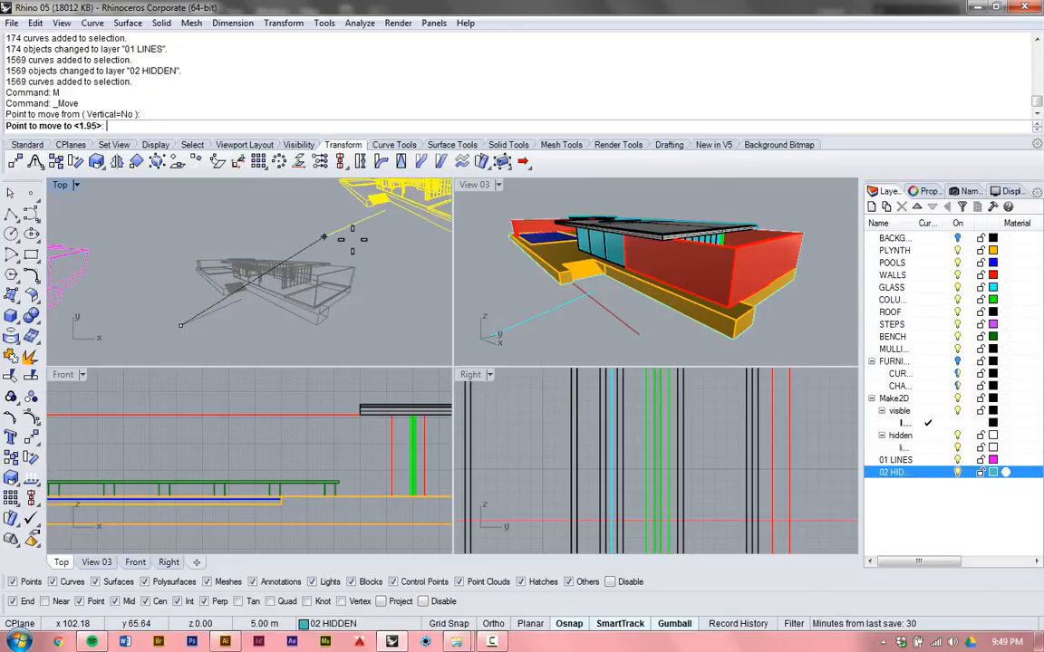
{"action": "scroll", "coordinate": [240, 267], "scroll_direction": "up", "scroll_amount": 6}
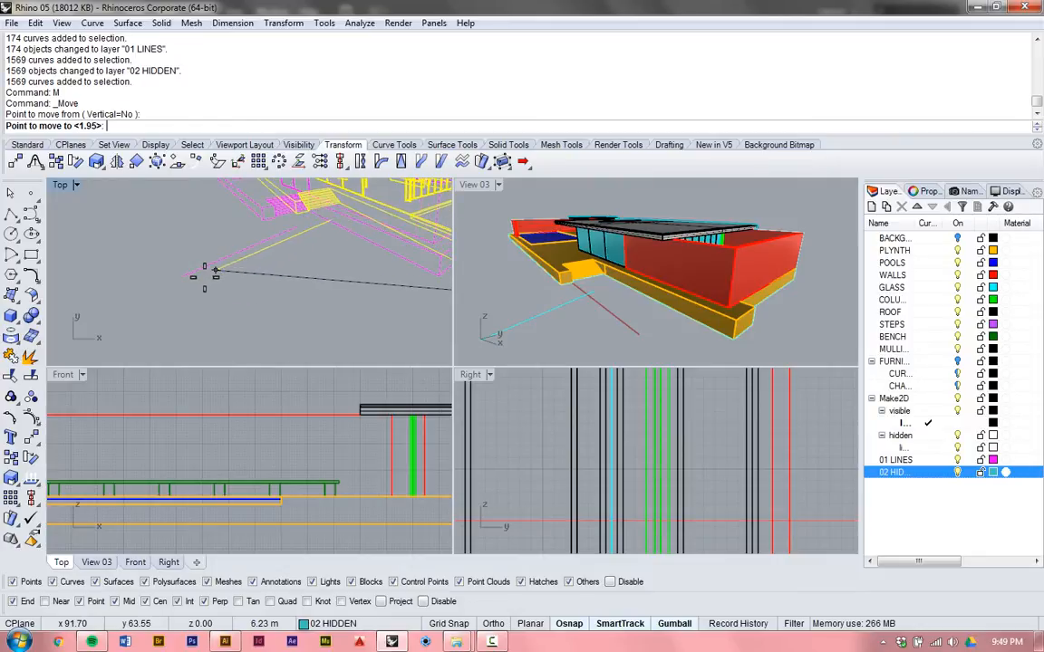
{"action": "left_click", "coordinate": [187, 281]}
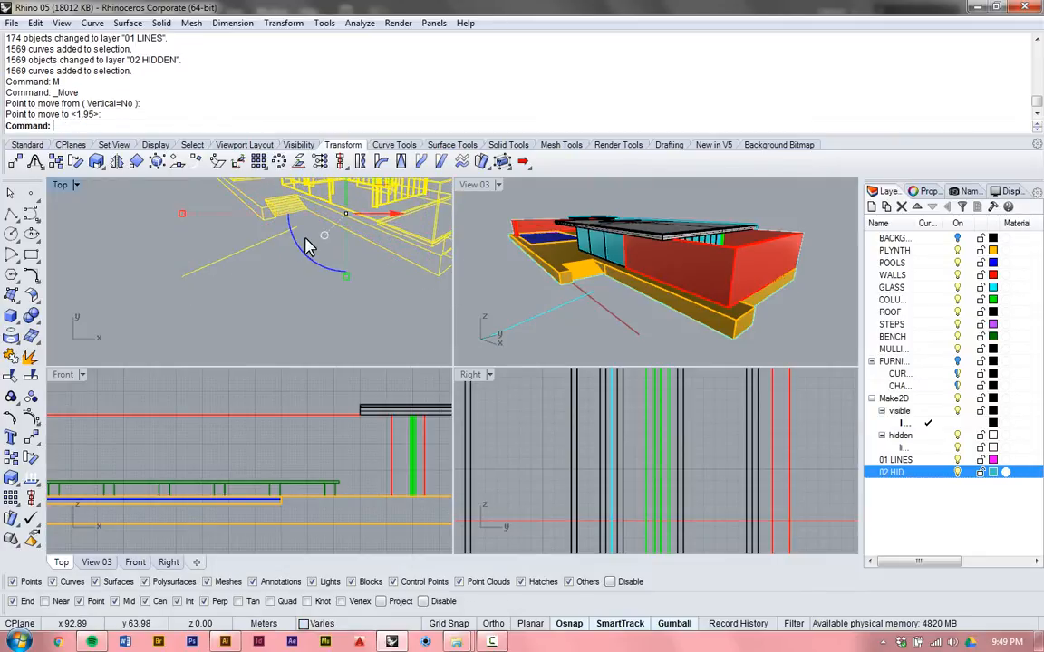
Step: Clear the selection and maximize the Top view to examine how the hidden and visible lines overlap
{"action": "scroll", "coordinate": [303, 233], "scroll_direction": "up", "scroll_amount": 5}
{"action": "scroll", "coordinate": [257, 303], "scroll_direction": "down", "scroll_amount": 8}
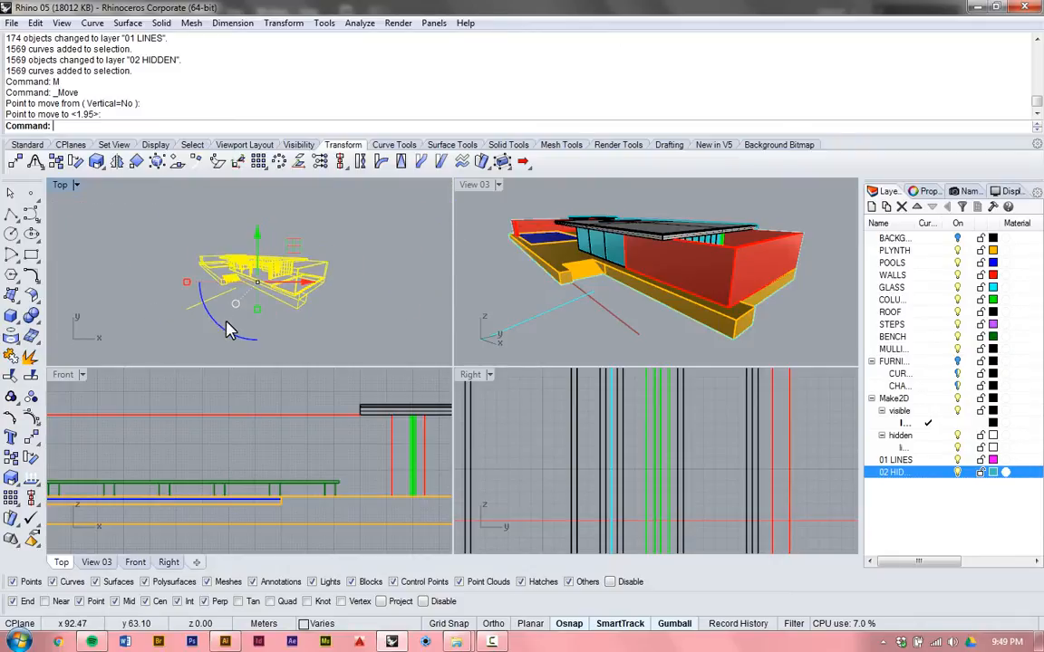
{"action": "key", "text": "Escape"}
{"action": "scroll", "coordinate": [263, 256], "scroll_direction": "up", "scroll_amount": 4}
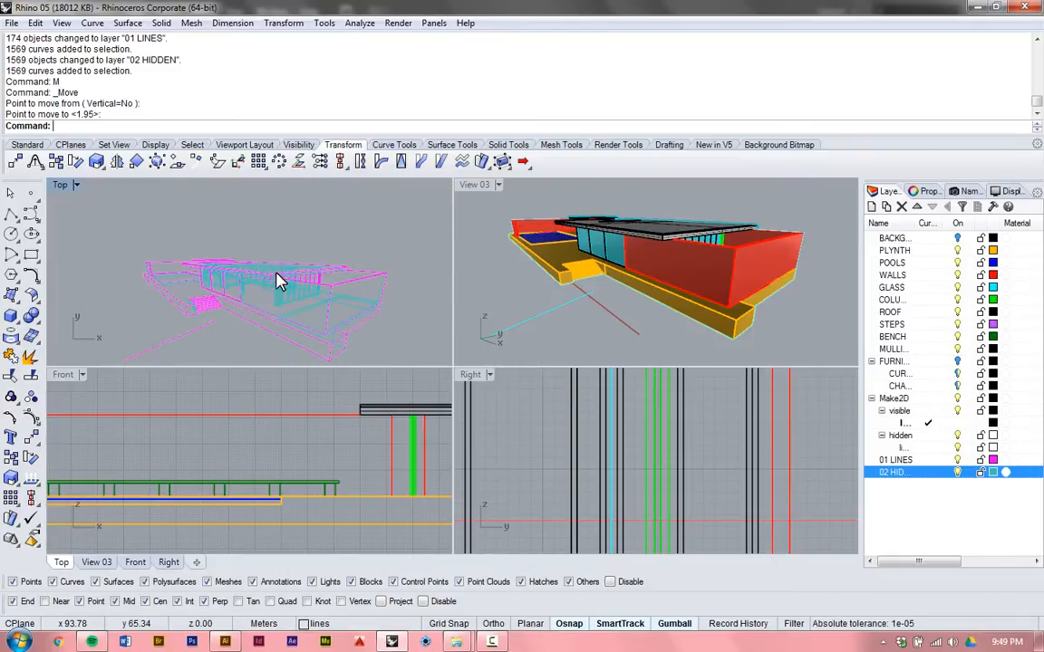
{"action": "scroll", "coordinate": [258, 286], "scroll_direction": "up", "scroll_amount": 3}
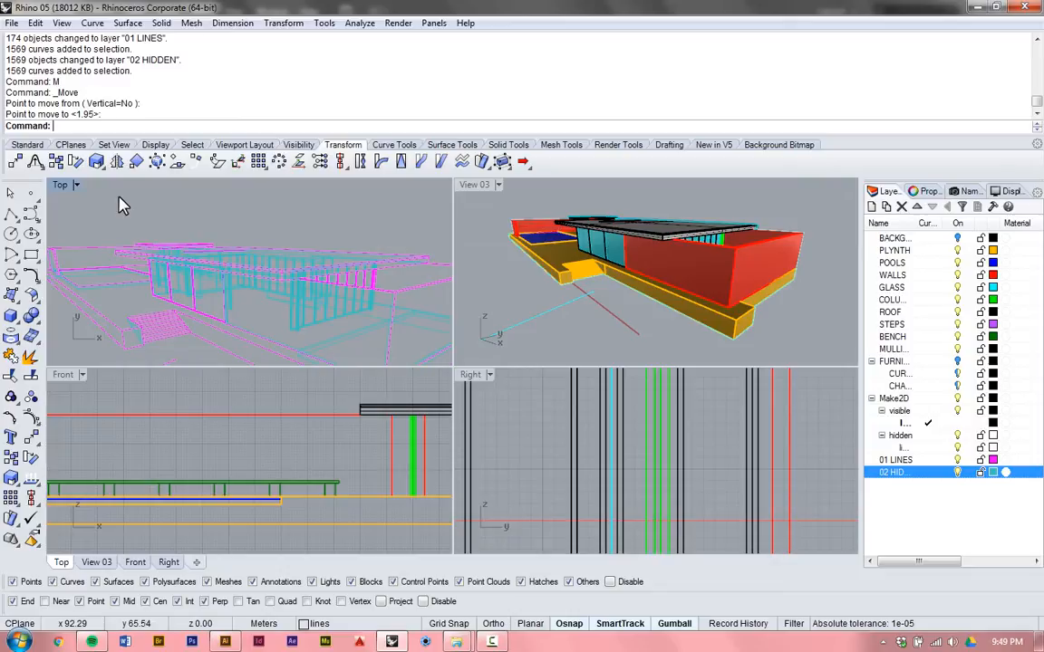
{"action": "double_click", "coordinate": [62, 185]}
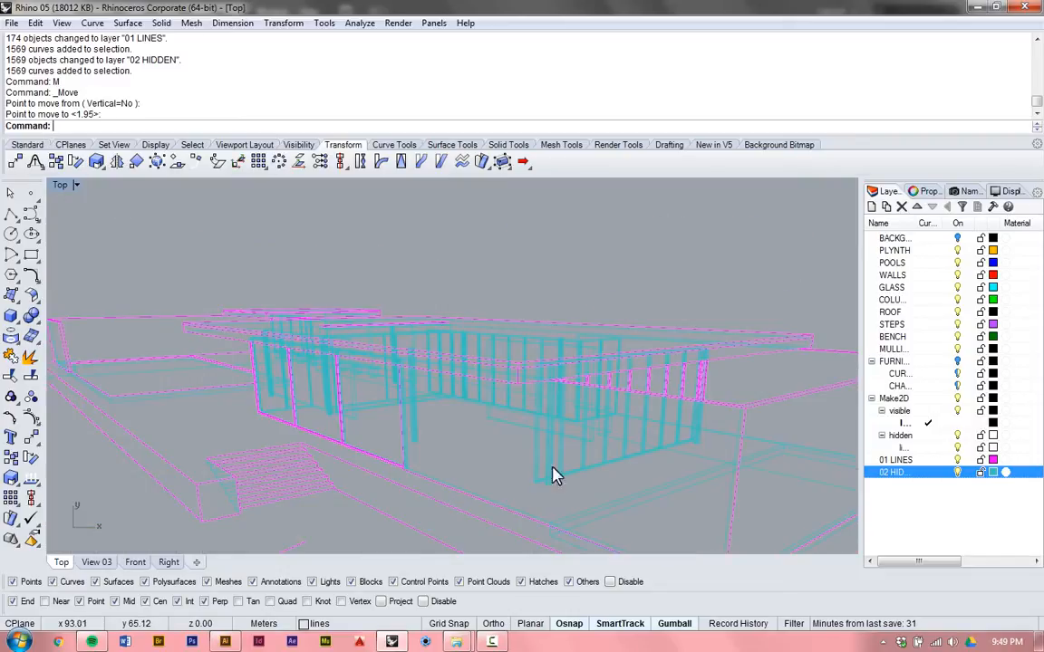
Step: Restore the four-viewport layout and select the small outline drawing with its reference line in the Top view
{"action": "right_click_drag", "start_coordinate": [554, 475], "coordinate": [543, 380]}
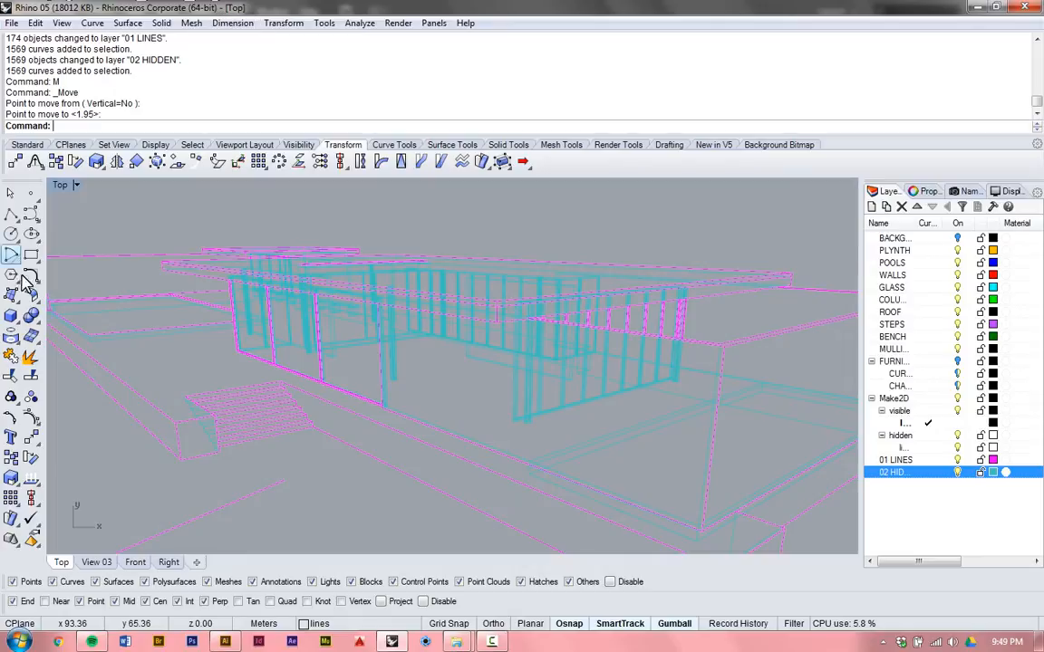
{"action": "double_click", "coordinate": [59, 186]}
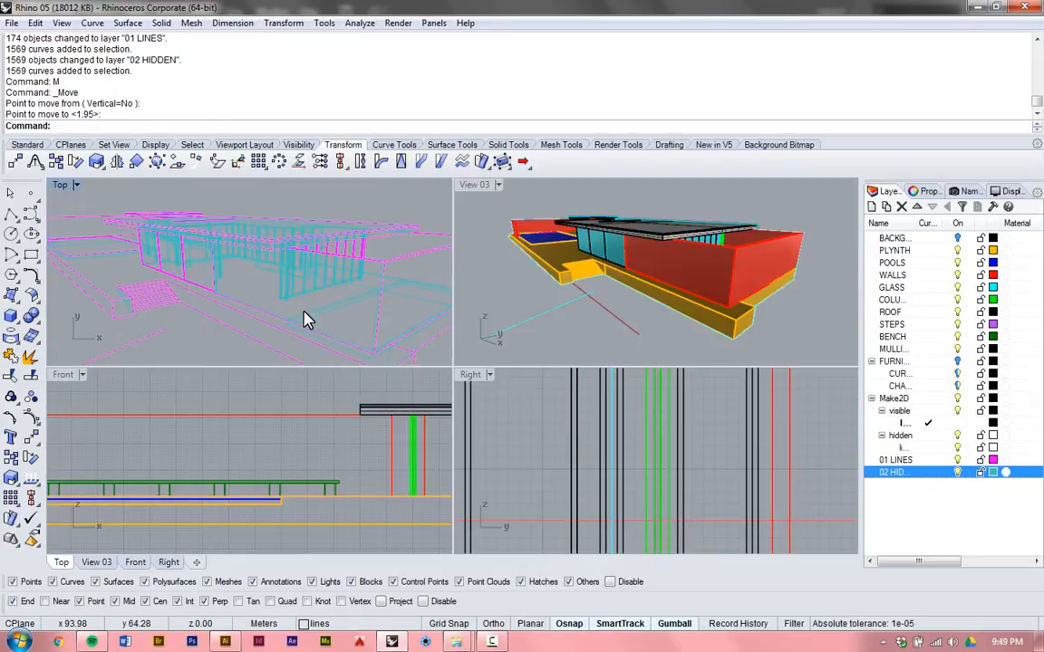
{"action": "scroll", "coordinate": [276, 260], "scroll_direction": "down", "scroll_amount": 20}
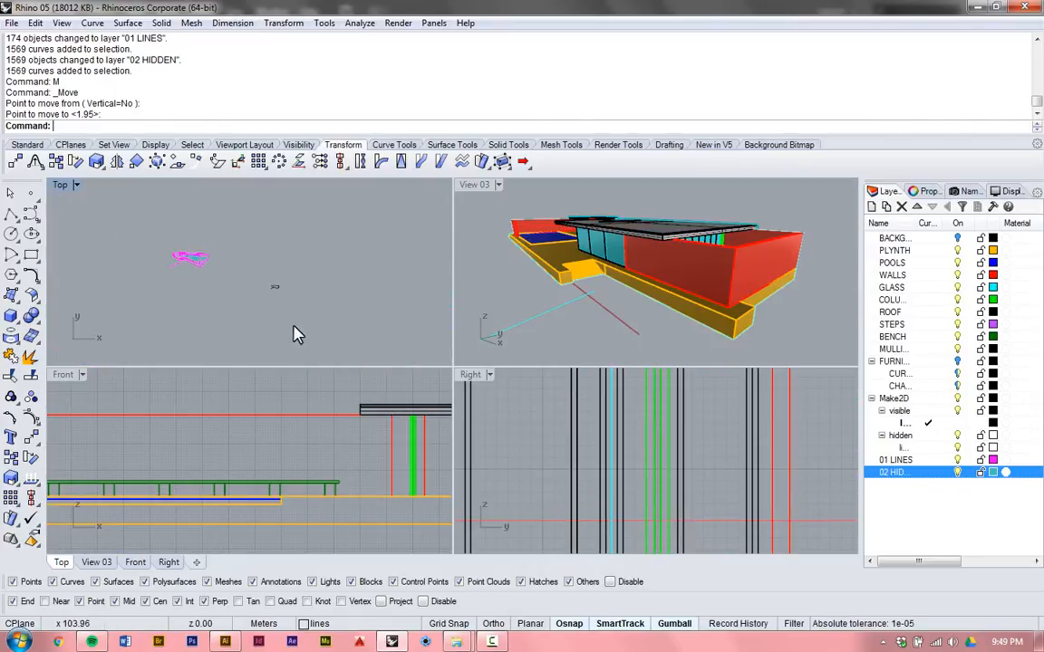
{"action": "scroll", "coordinate": [277, 284], "scroll_direction": "up", "scroll_amount": 6}
{"action": "scroll", "coordinate": [276, 286], "scroll_direction": "up", "scroll_amount": 5}
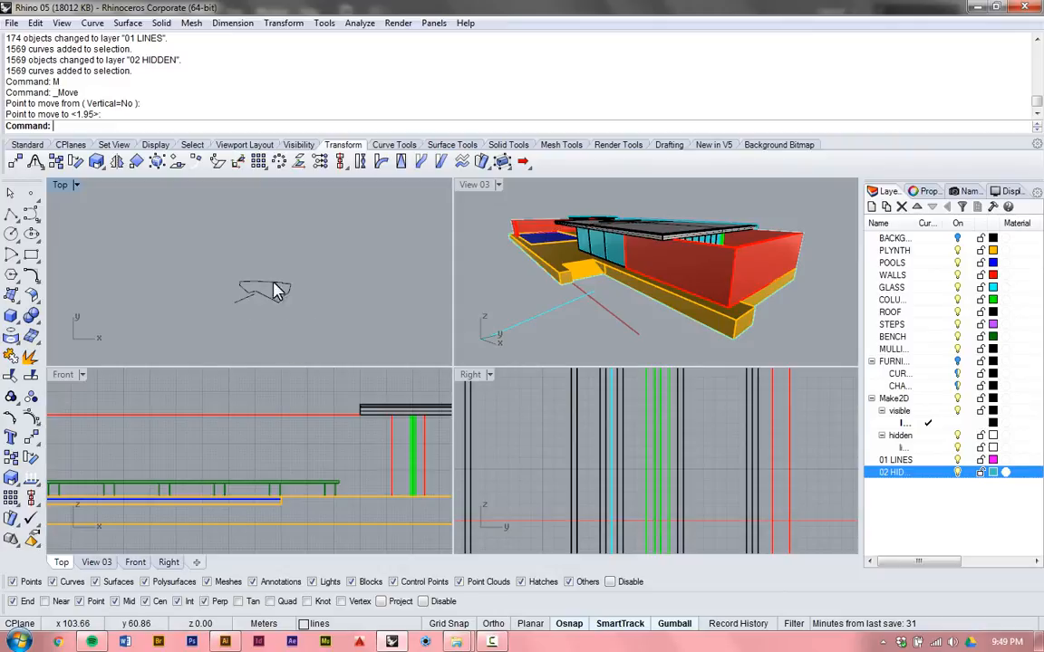
{"action": "left_click_drag", "start_coordinate": [205, 264], "coordinate": [346, 351]}
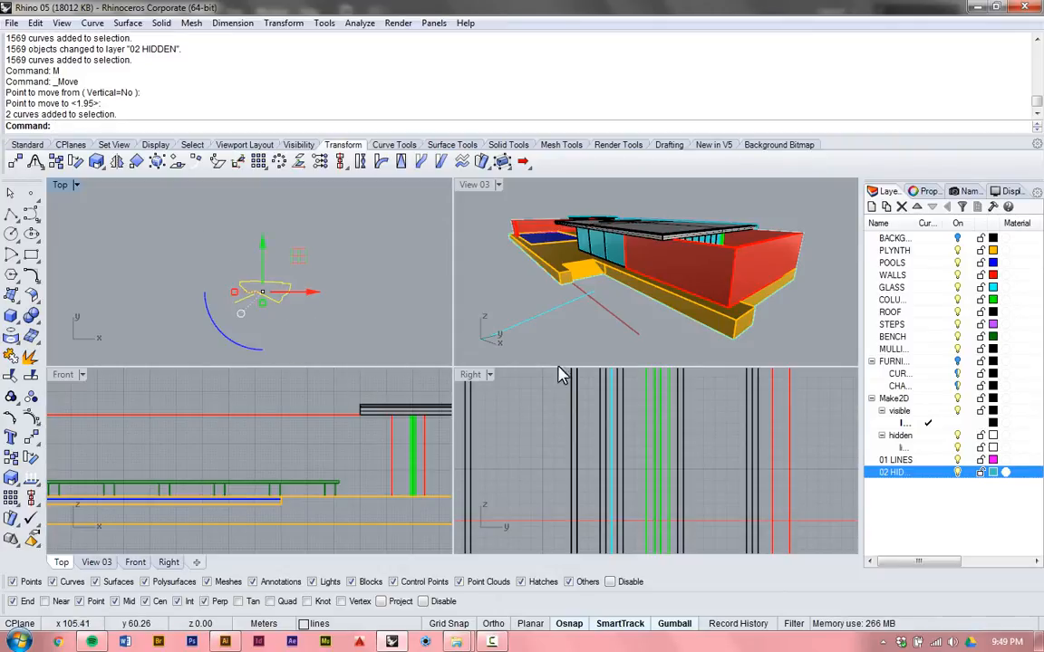
Step: Create a new layer named 03 OUTLINE and change the selected outline curves to it
{"action": "left_click", "coordinate": [872, 207]}
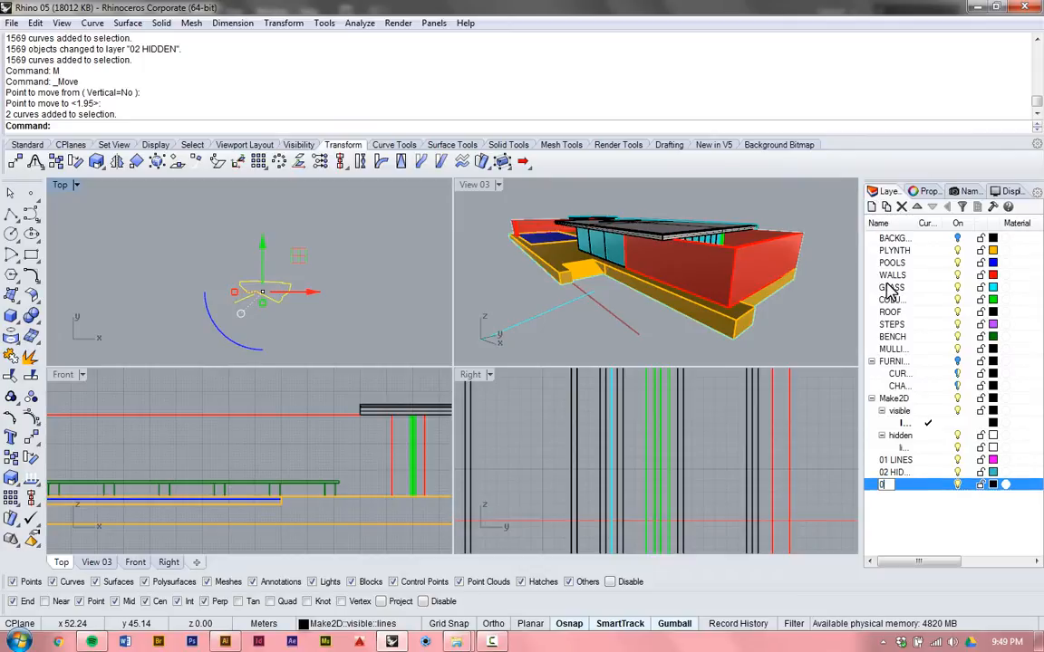
{"action": "type", "text": "03 OUTLI"}
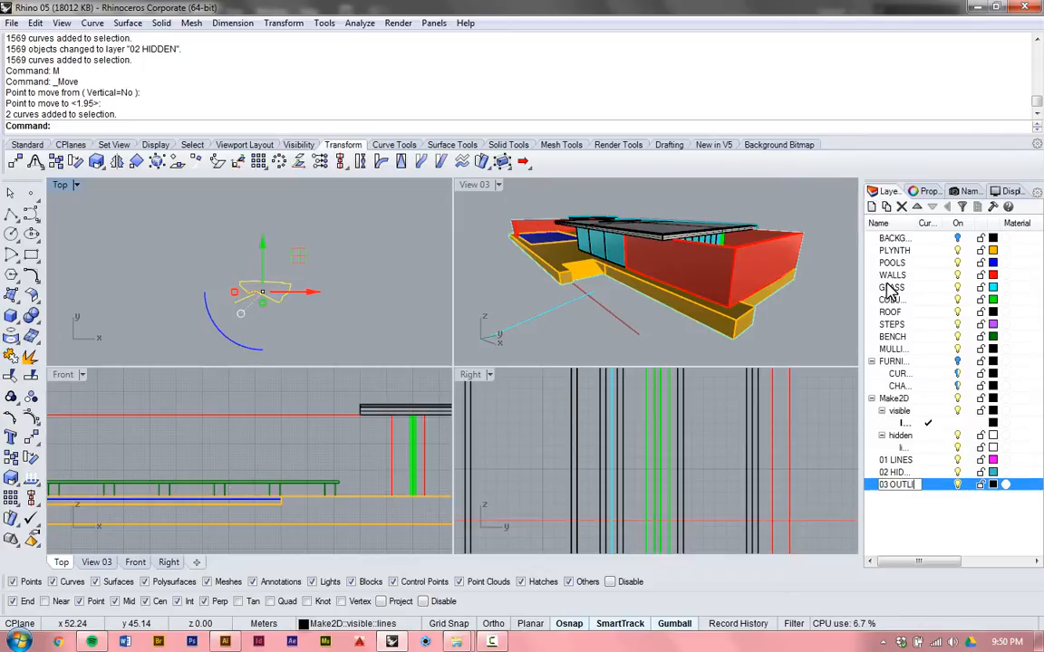
{"action": "key", "text": "Return"}
{"action": "right_click", "coordinate": [922, 489]}
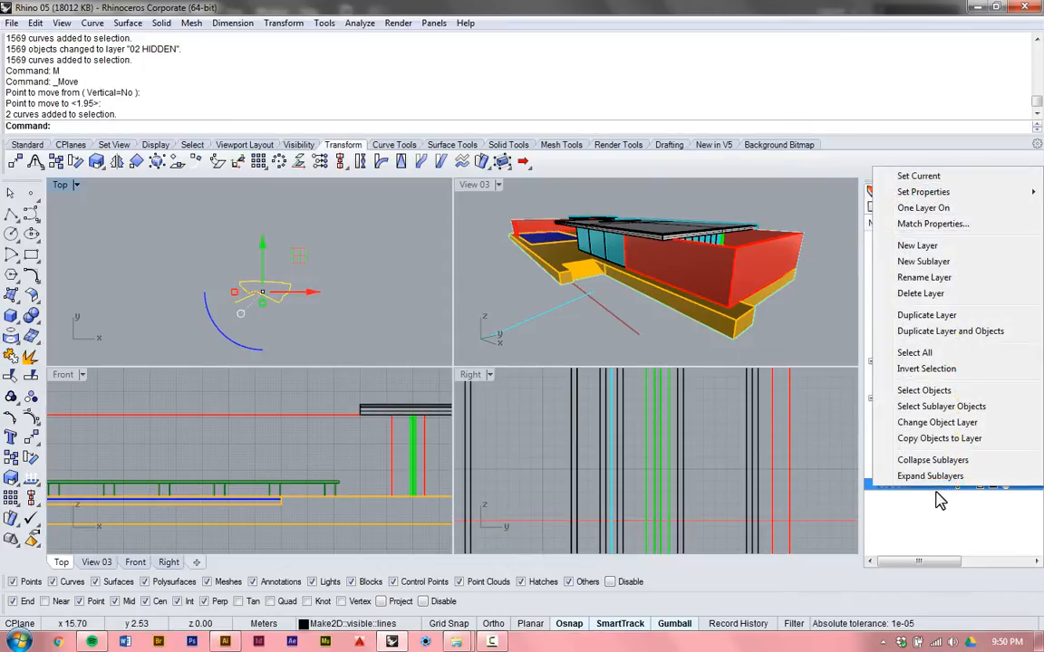
{"action": "left_click", "coordinate": [930, 422]}
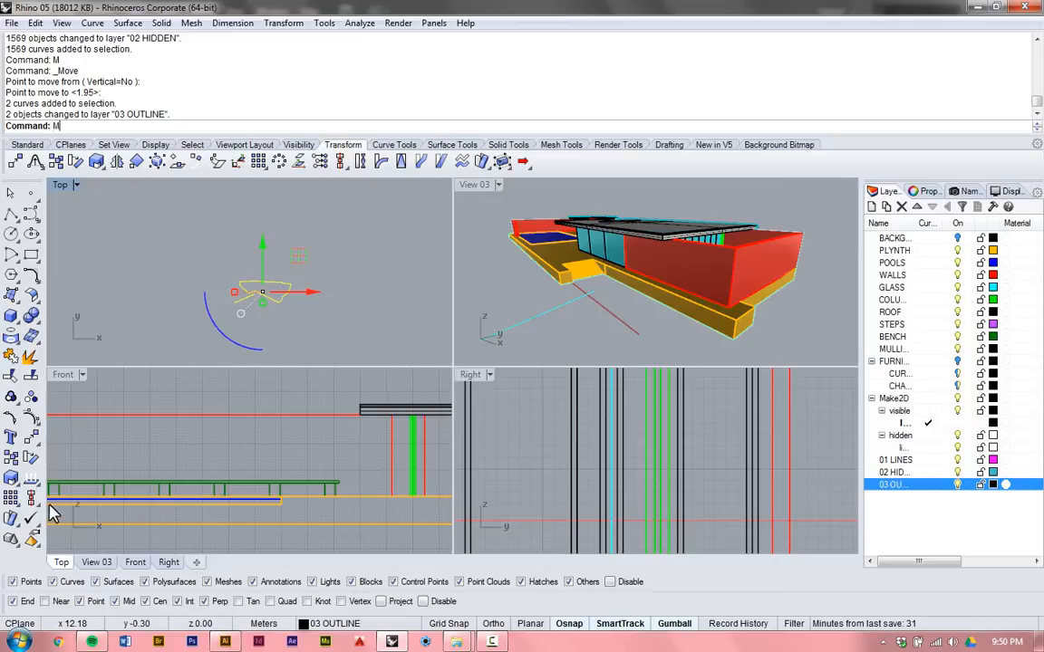
Step: Move the outline drawing onto the overlaid drawings, matching the outer endpoints of their reference lines
{"action": "type", "text": "M"}
{"action": "key", "text": "Return"}
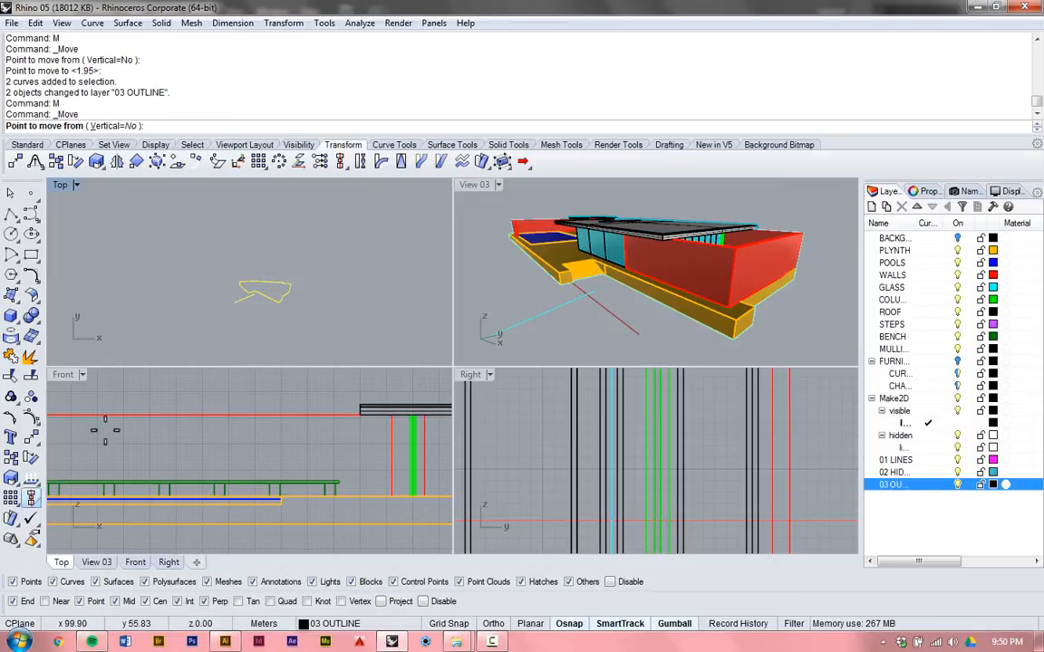
{"action": "left_click", "coordinate": [234, 300]}
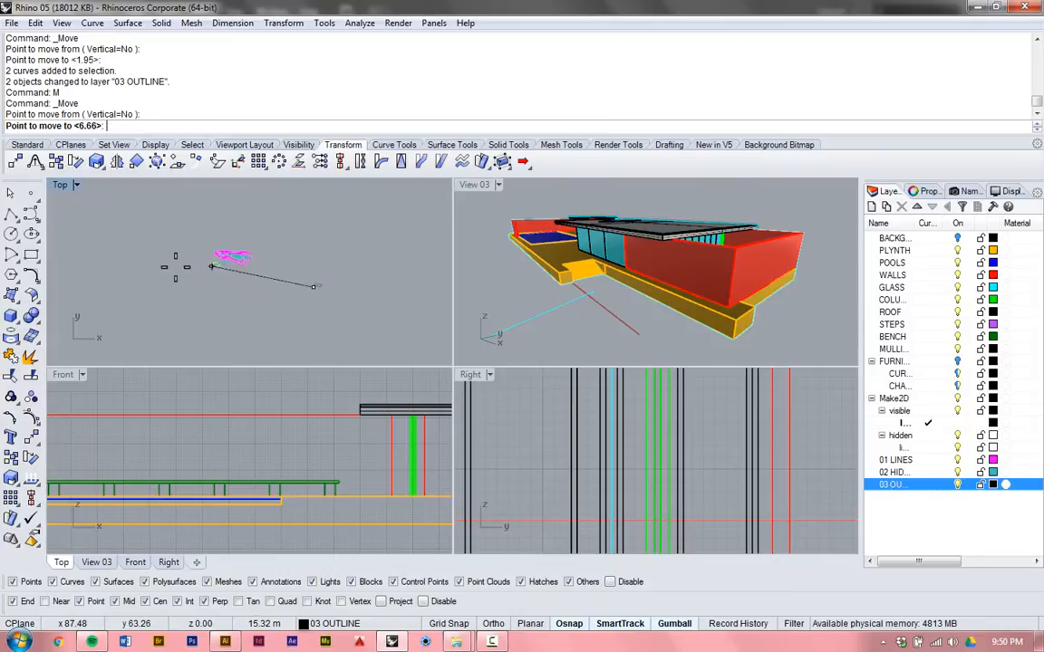
{"action": "scroll", "coordinate": [241, 245], "scroll_direction": "up", "scroll_amount": 4}
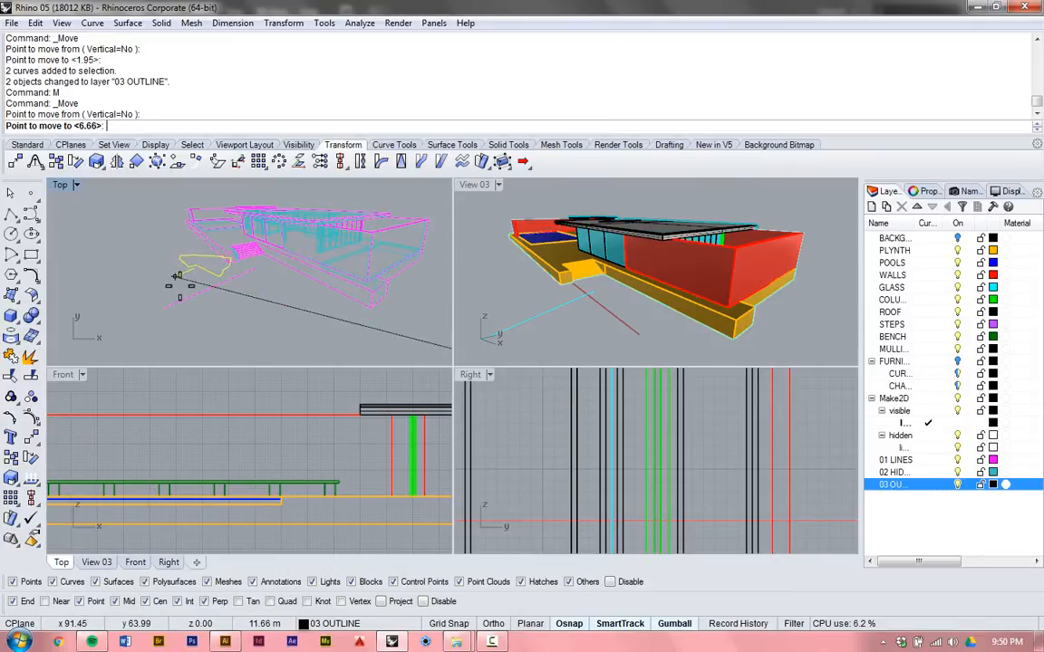
{"action": "scroll", "coordinate": [166, 294], "scroll_direction": "up", "scroll_amount": 3}
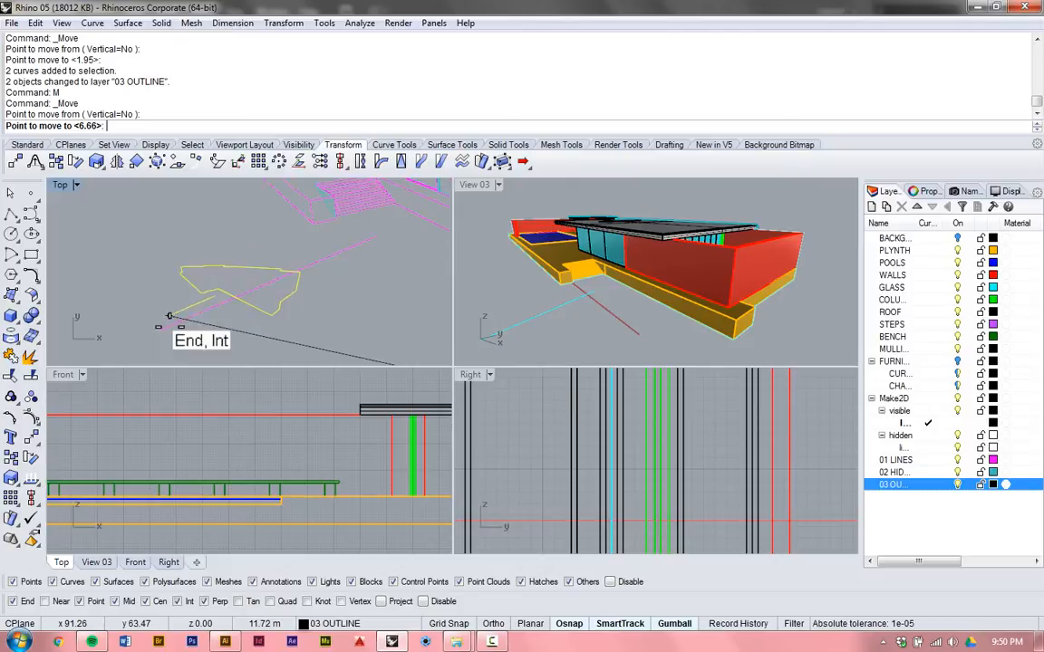
{"action": "left_click", "coordinate": [161, 323]}
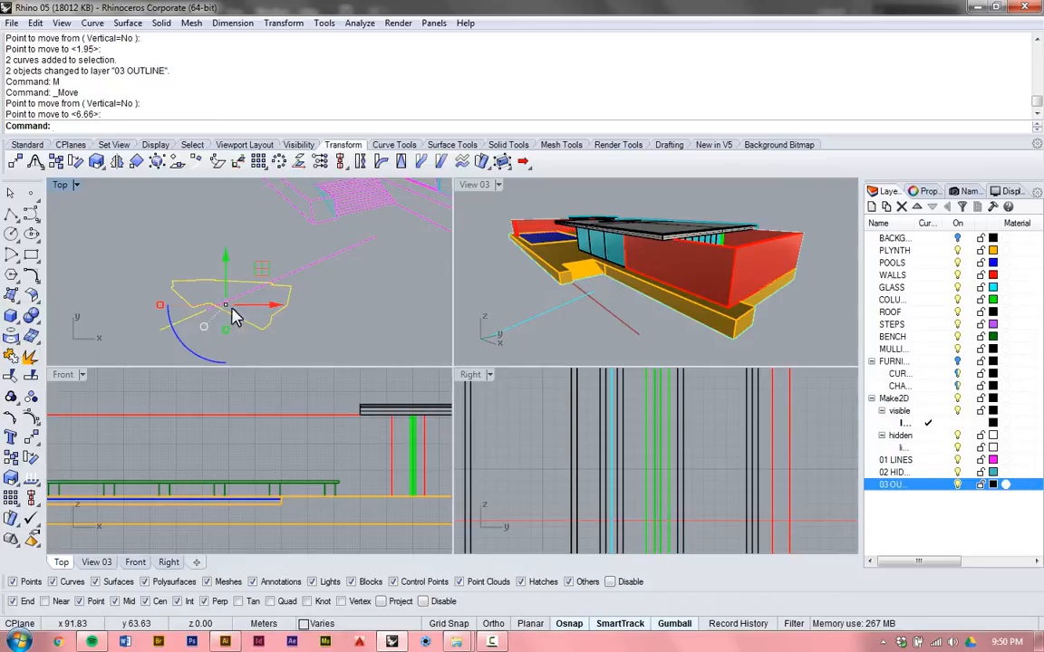
Step: Scale the outline drawing from the shared outer endpoint until its reference line matches the magenta reference line's length, and clear the selection
{"action": "scroll", "coordinate": [155, 352], "scroll_direction": "up", "scroll_amount": 3}
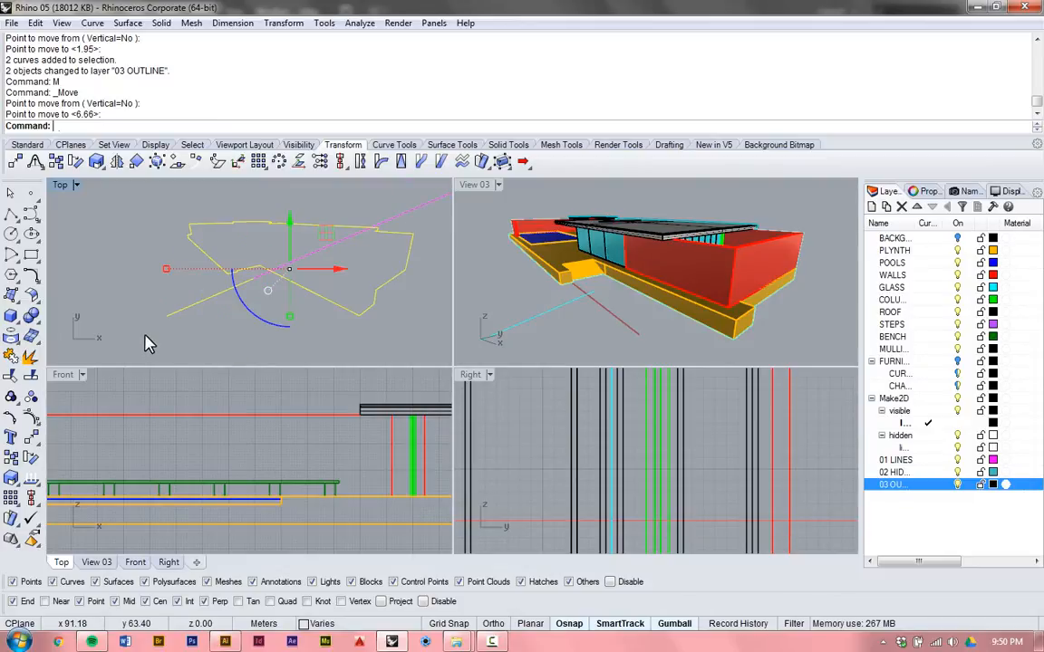
{"action": "type", "text": "Scale"}
{"action": "key", "text": "Return"}
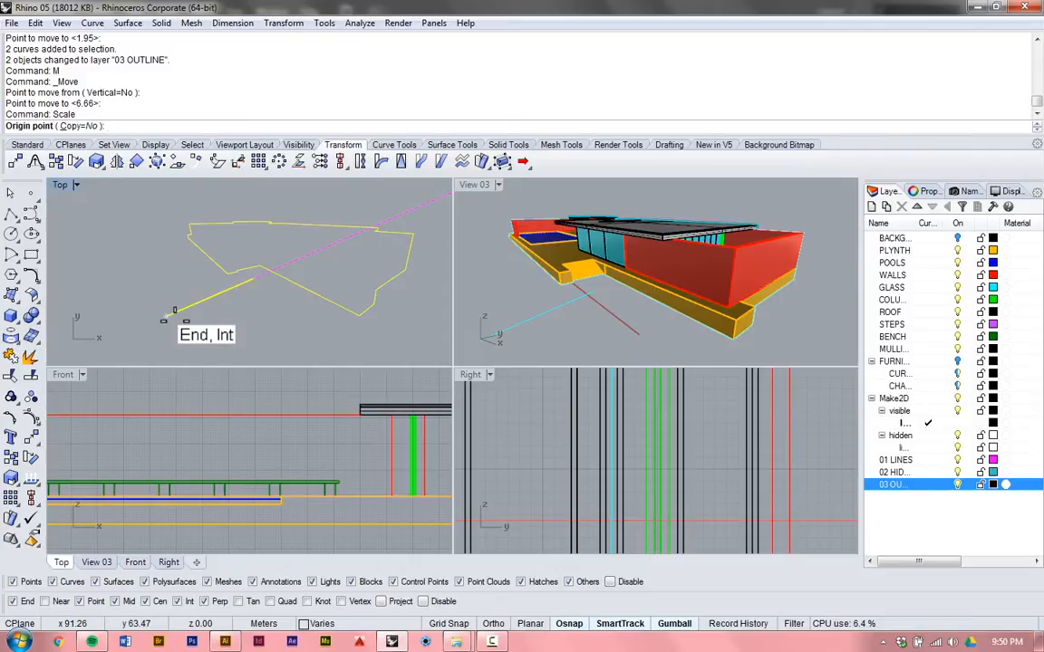
{"action": "left_click", "coordinate": [165, 317]}
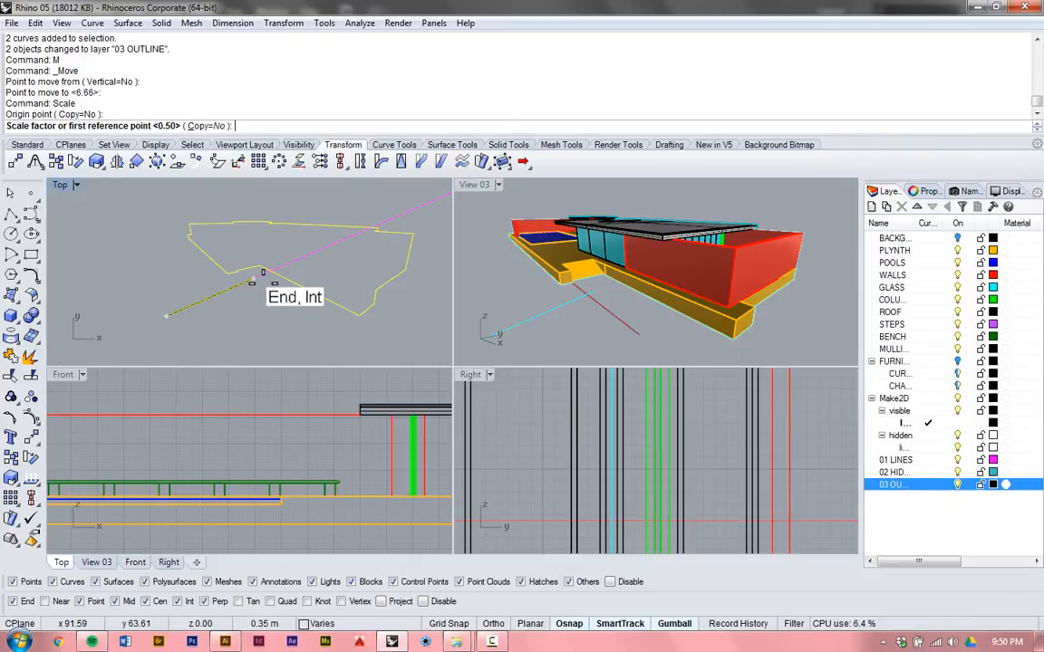
{"action": "left_click", "coordinate": [258, 269]}
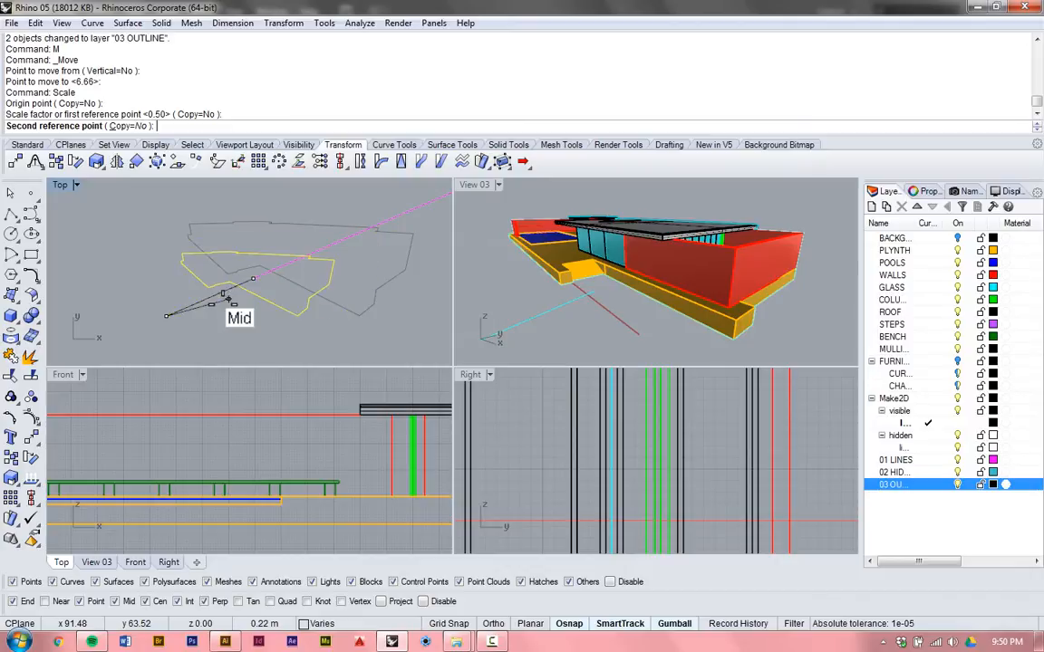
{"action": "scroll", "coordinate": [317, 236], "scroll_direction": "up", "scroll_amount": 3}
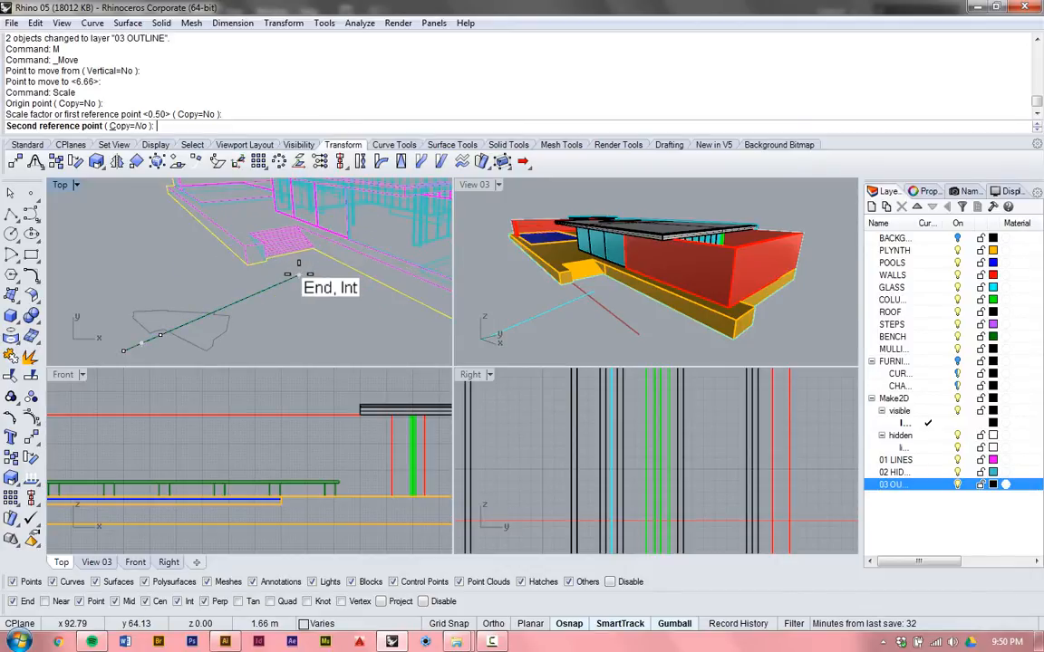
{"action": "left_click", "coordinate": [299, 274]}
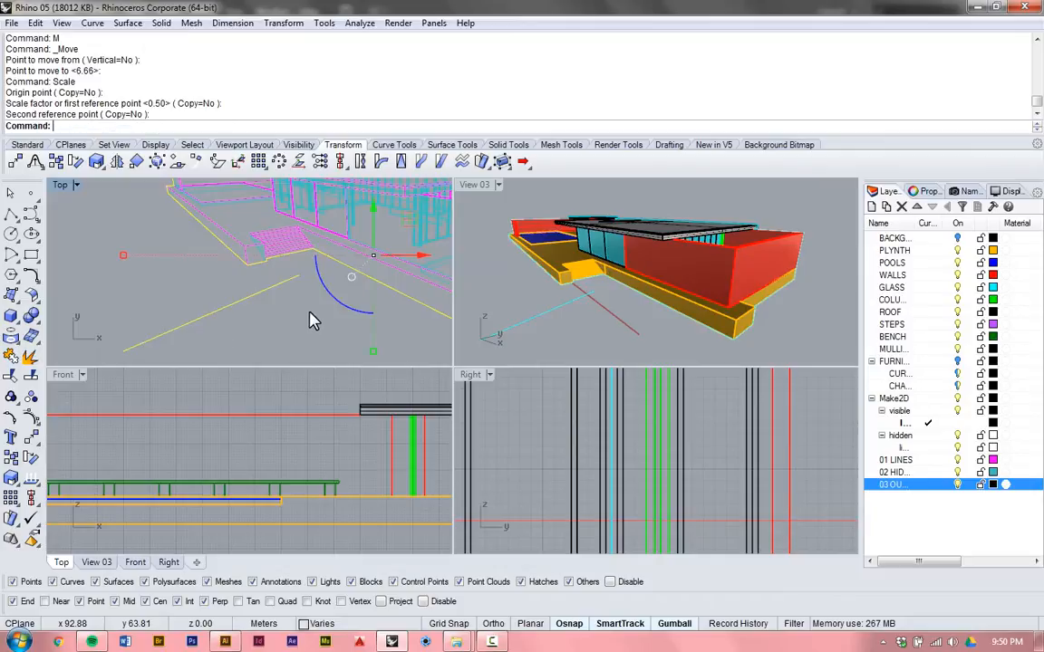
{"action": "right_click_drag", "start_coordinate": [308, 320], "coordinate": [304, 258]}
{"action": "scroll", "coordinate": [303, 252], "scroll_direction": "down", "scroll_amount": 7}
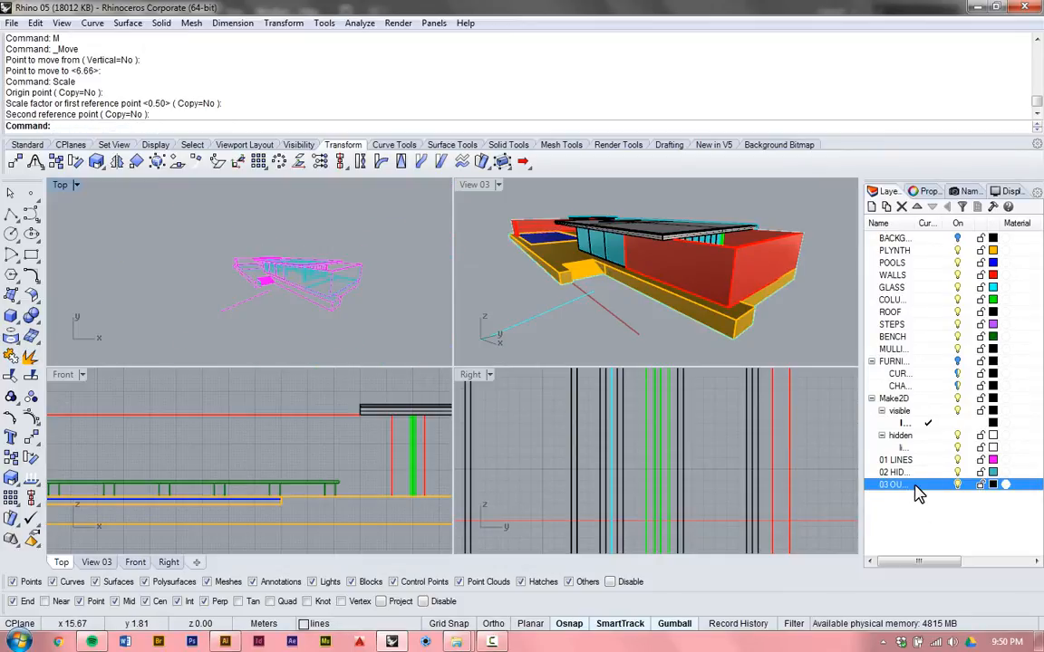
Step: Reorder the layers so that 03 OUTLINE sits above 01 LINES and 02 HIDDEN
{"action": "scroll", "coordinate": [325, 285], "scroll_direction": "up", "scroll_amount": 5}
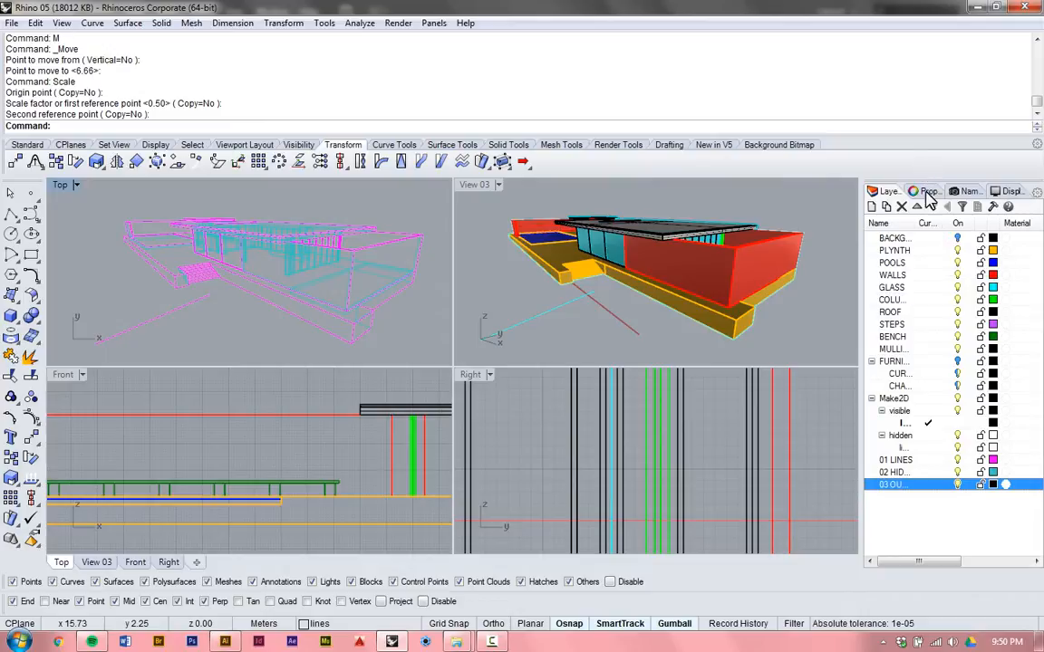
{"action": "left_click", "coordinate": [918, 214]}
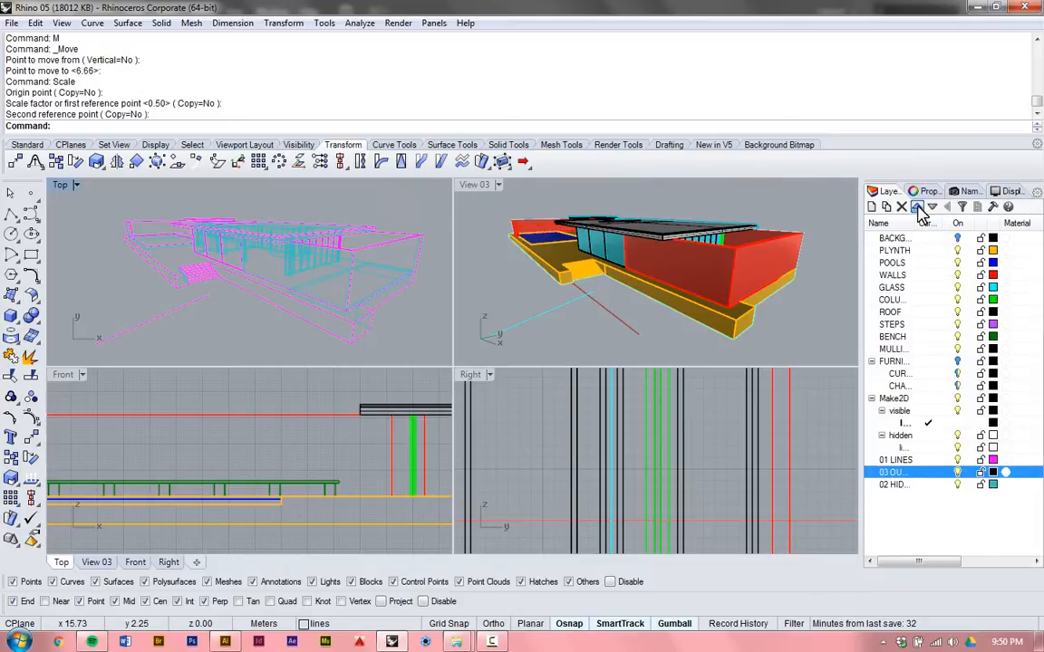
{"action": "left_click", "coordinate": [918, 213]}
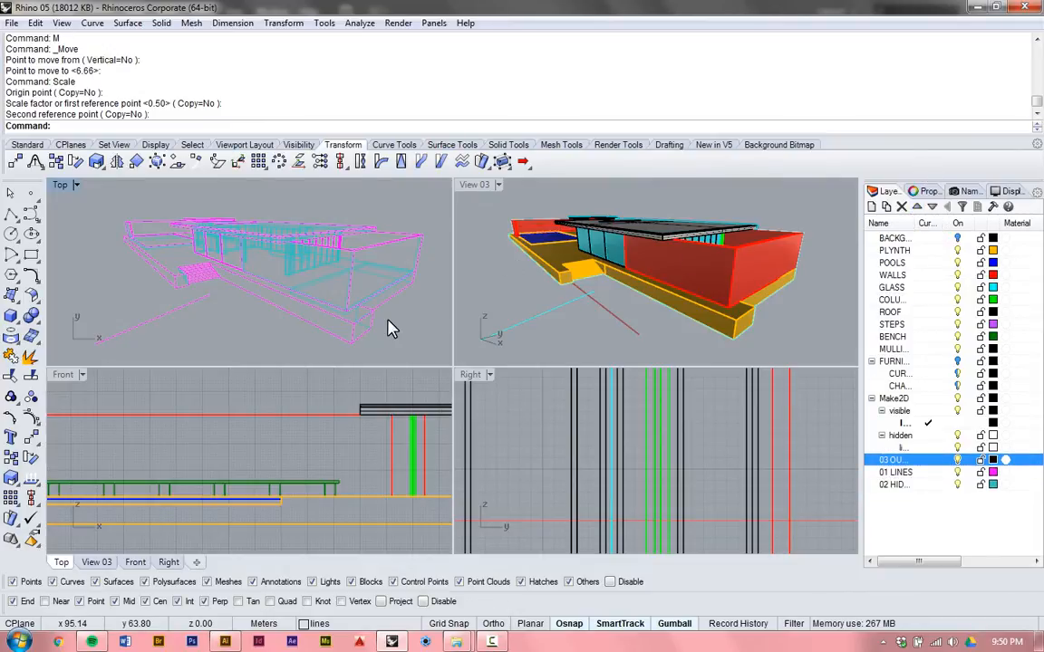
Step: Set the 03 OUTLINE layer's colour to Red
{"action": "scroll", "coordinate": [384, 330], "scroll_direction": "up", "scroll_amount": 4}
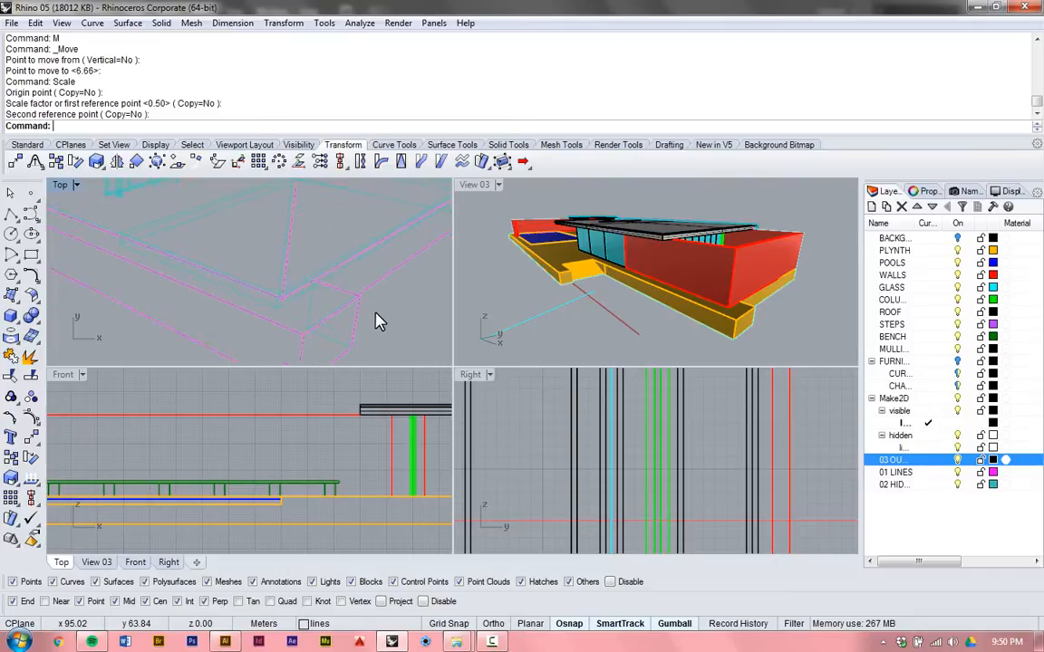
{"action": "scroll", "coordinate": [363, 315], "scroll_direction": "up", "scroll_amount": 2}
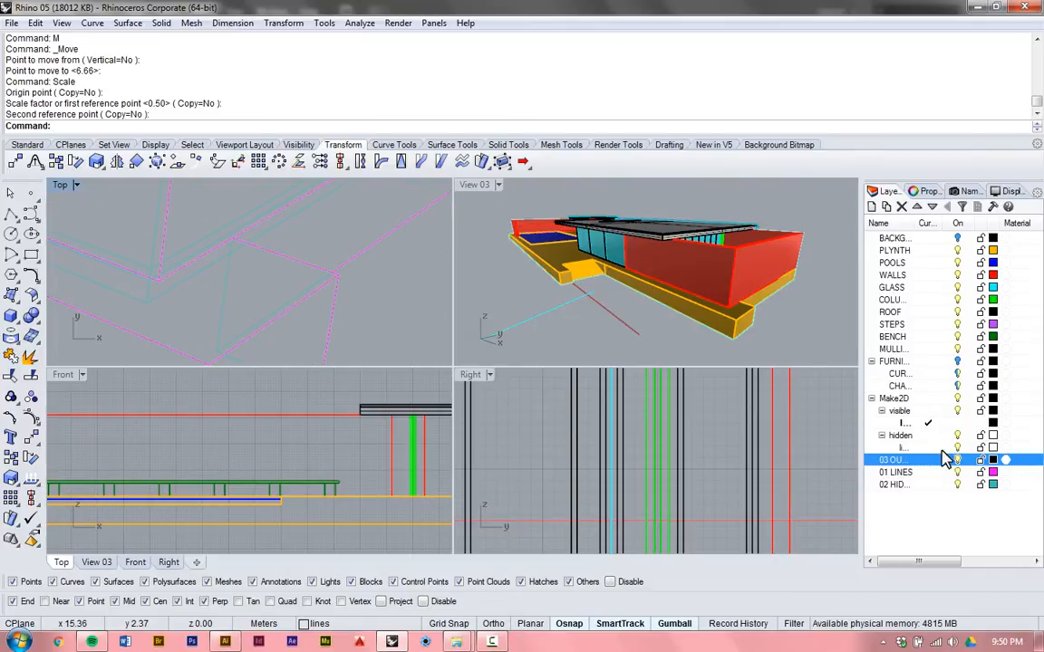
{"action": "left_click", "coordinate": [957, 472]}
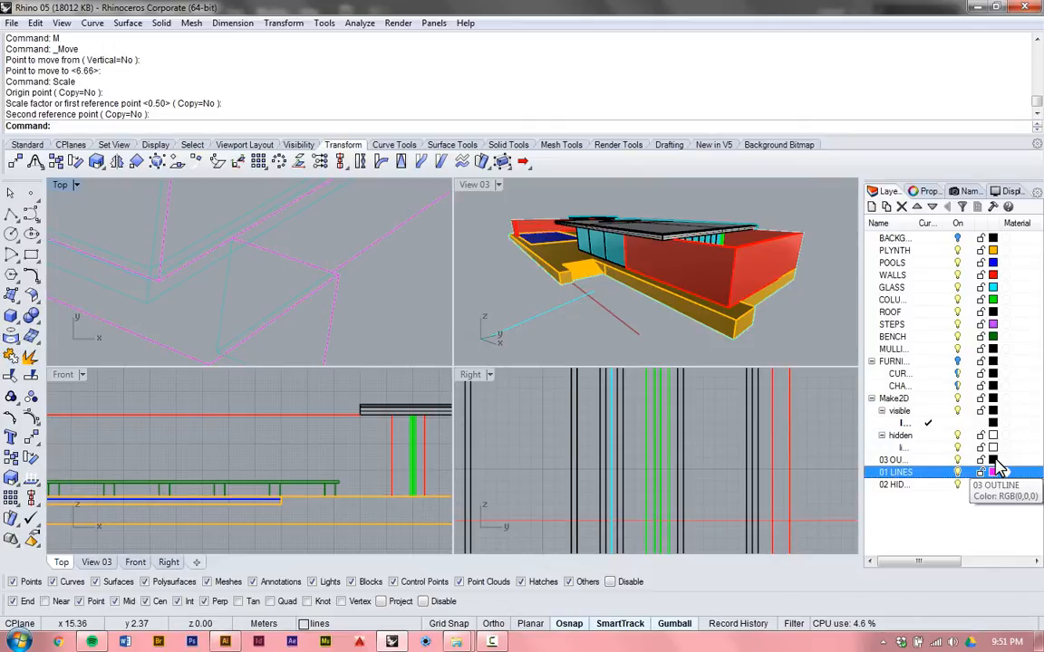
{"action": "left_click", "coordinate": [992, 459]}
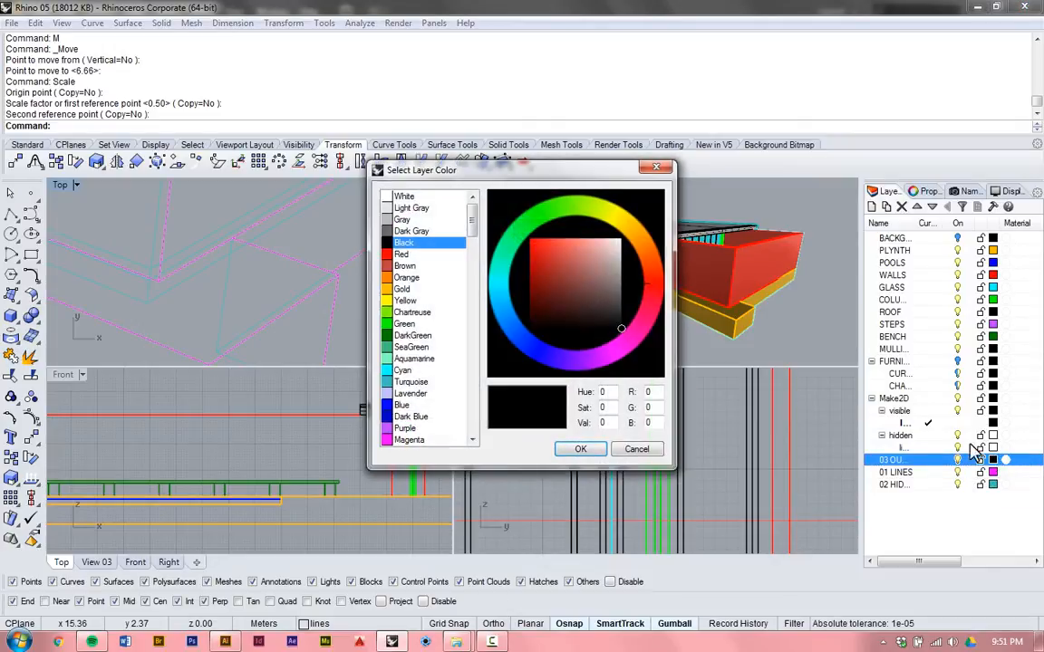
{"action": "left_click", "coordinate": [416, 256]}
{"action": "left_click", "coordinate": [580, 449]}
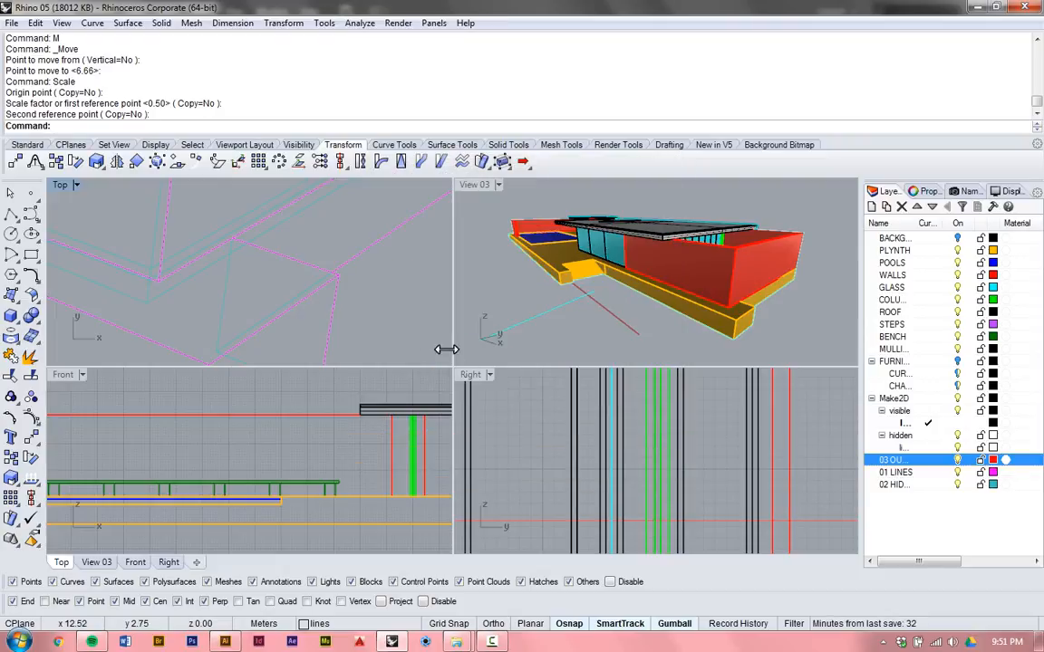
Step: Check the overlaid drawings by picking the outline curve from the overlapping curves near the plinth's corner, and clear the selection
{"action": "scroll", "coordinate": [380, 332], "scroll_direction": "down", "scroll_amount": 4}
{"action": "left_click", "coordinate": [392, 318]}
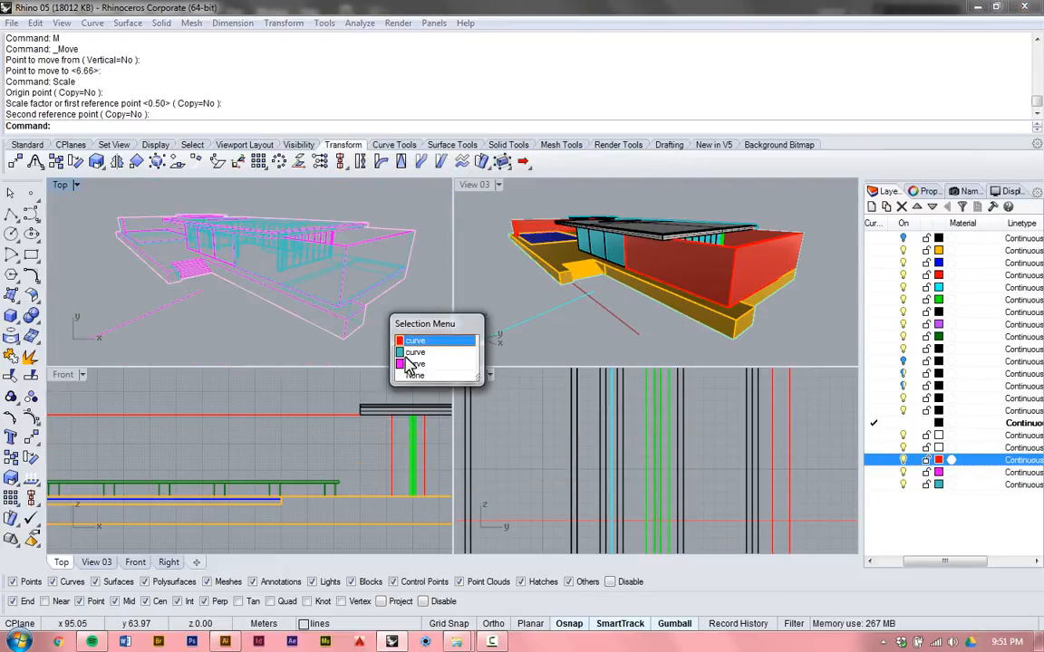
{"action": "left_click", "coordinate": [395, 303]}
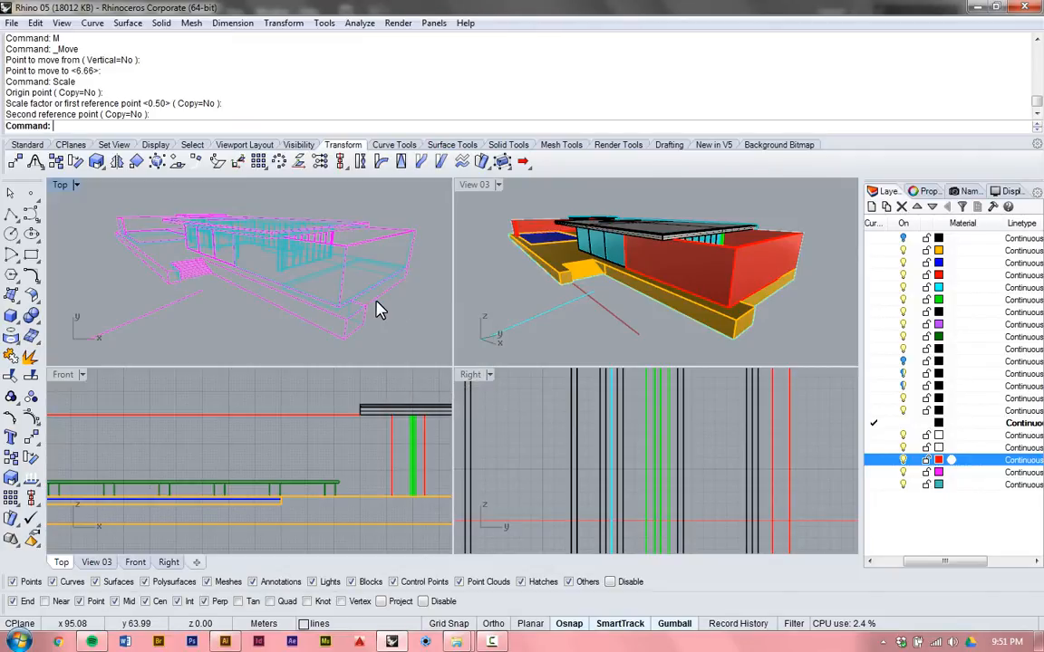
{"action": "left_click", "coordinate": [379, 310]}
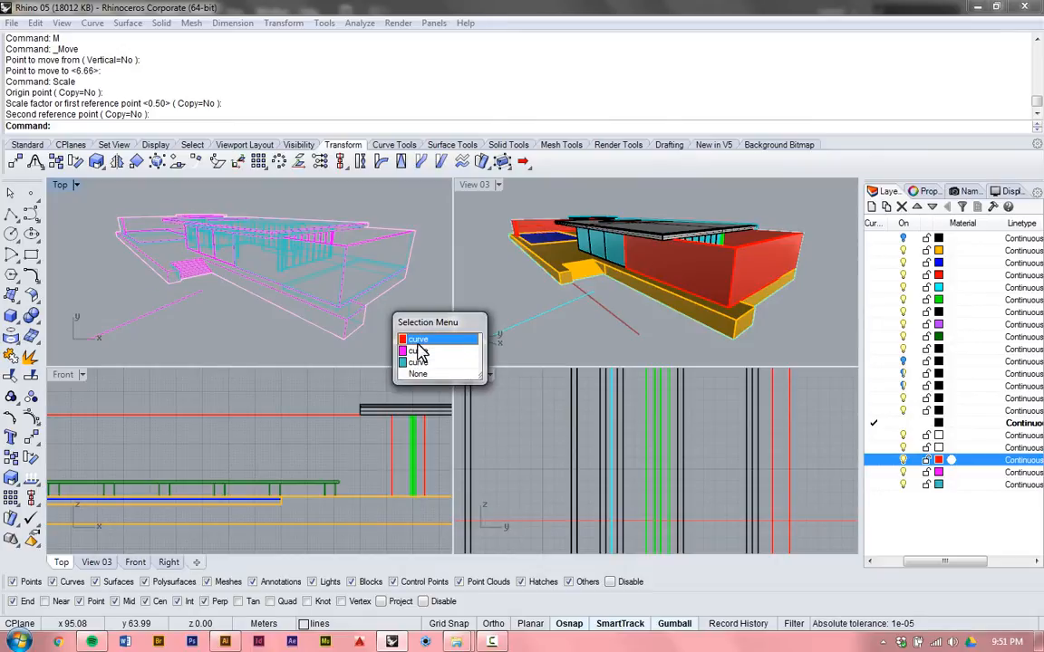
{"action": "left_click", "coordinate": [418, 339]}
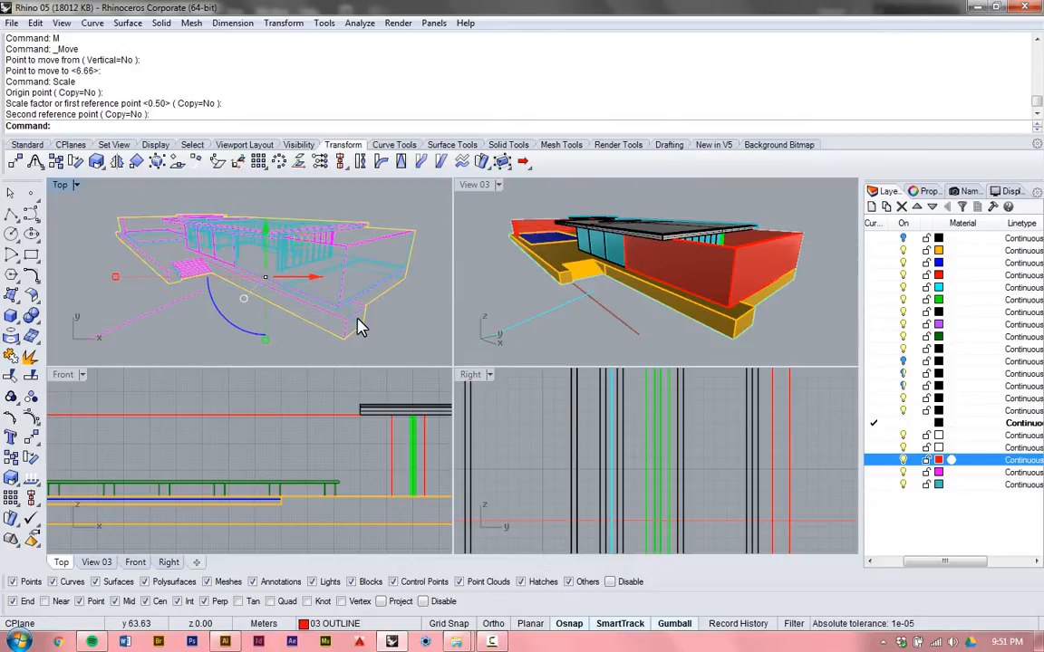
{"action": "key", "text": "Return"}
{"action": "key", "text": "Escape"}
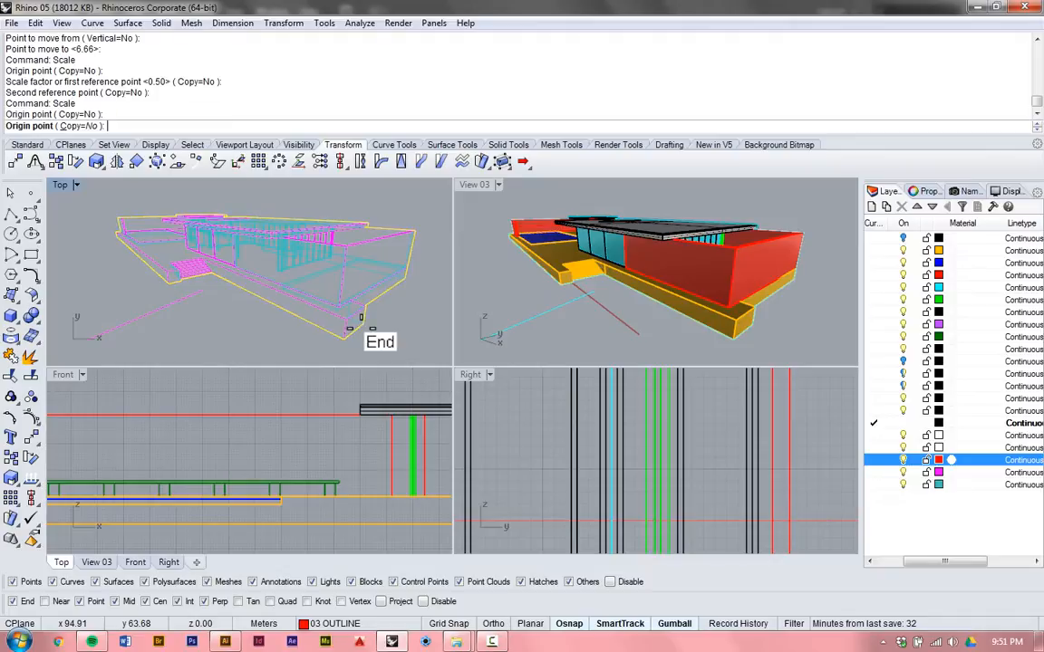
{"action": "left_click", "coordinate": [361, 337]}
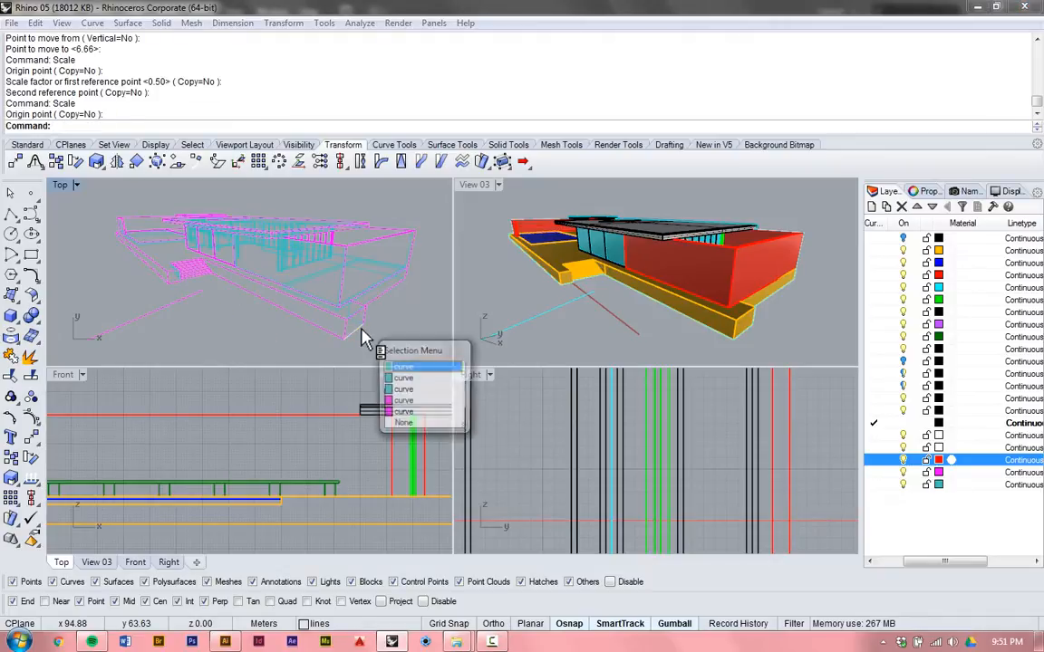
{"action": "left_click", "coordinate": [382, 301]}
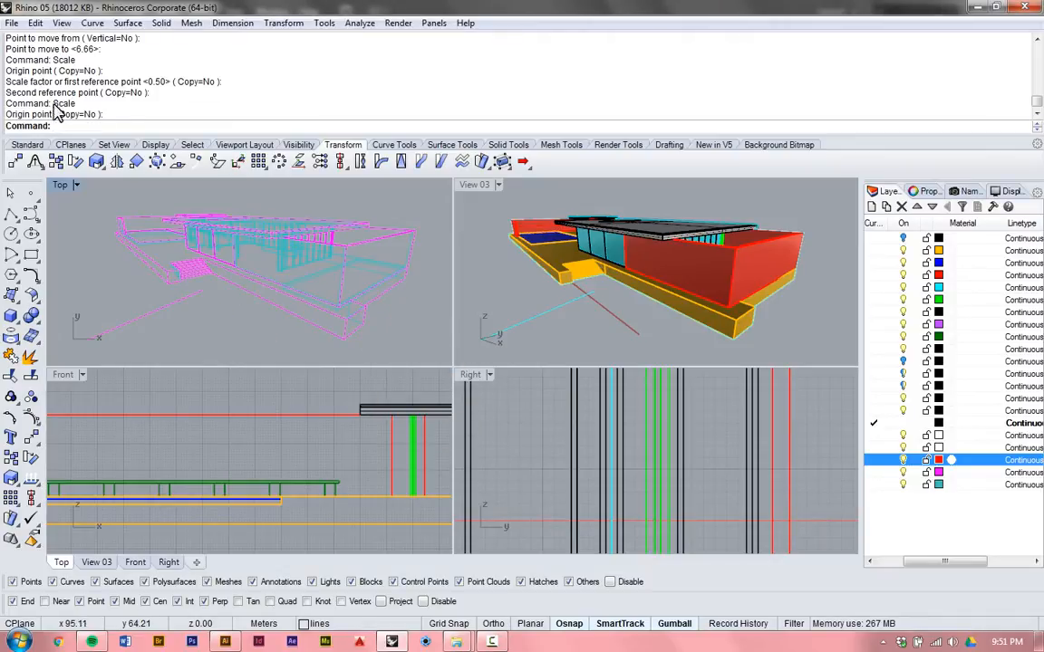
Step: Maximize the Top view and delete the three overlapping reference lines beside the drawing
{"action": "double_click", "coordinate": [63, 188]}
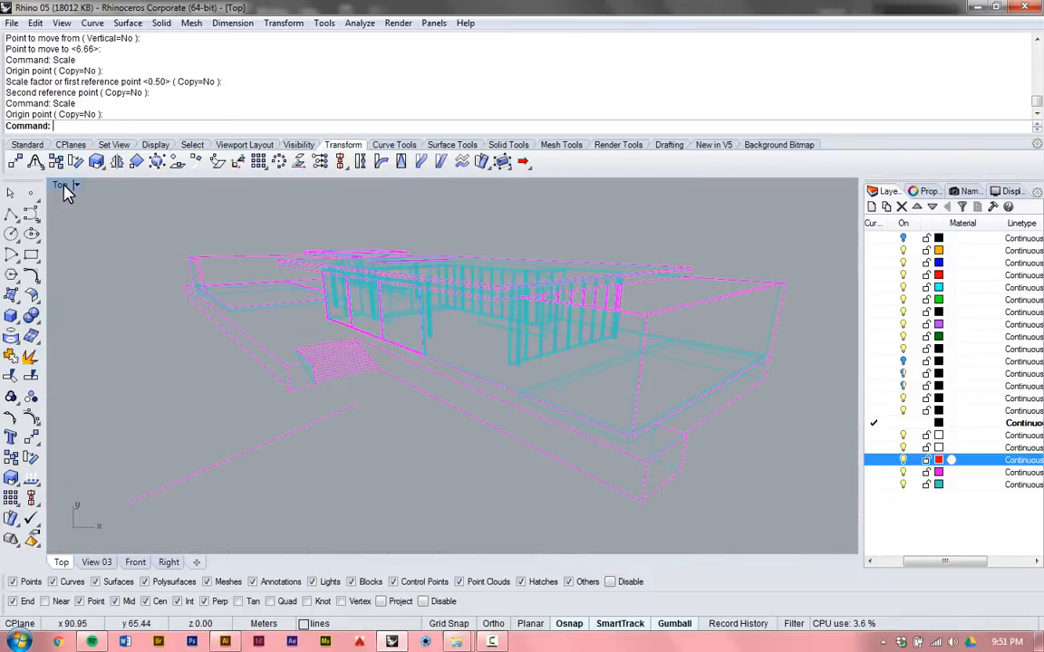
{"action": "left_click_drag", "start_coordinate": [240, 477], "coordinate": [196, 459]}
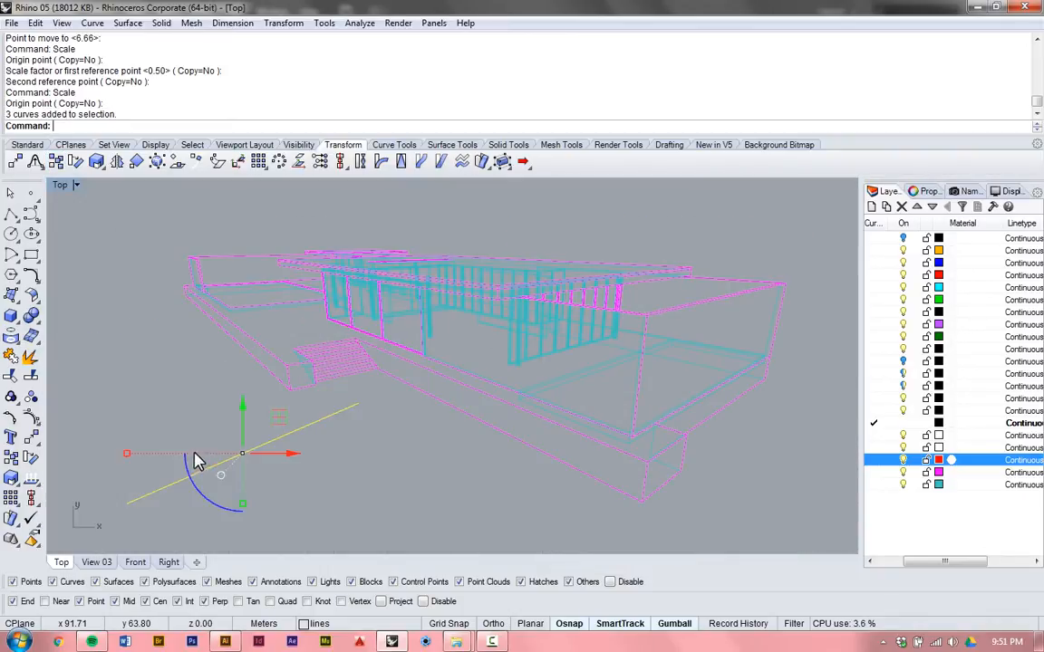
{"action": "key", "text": "Delete"}
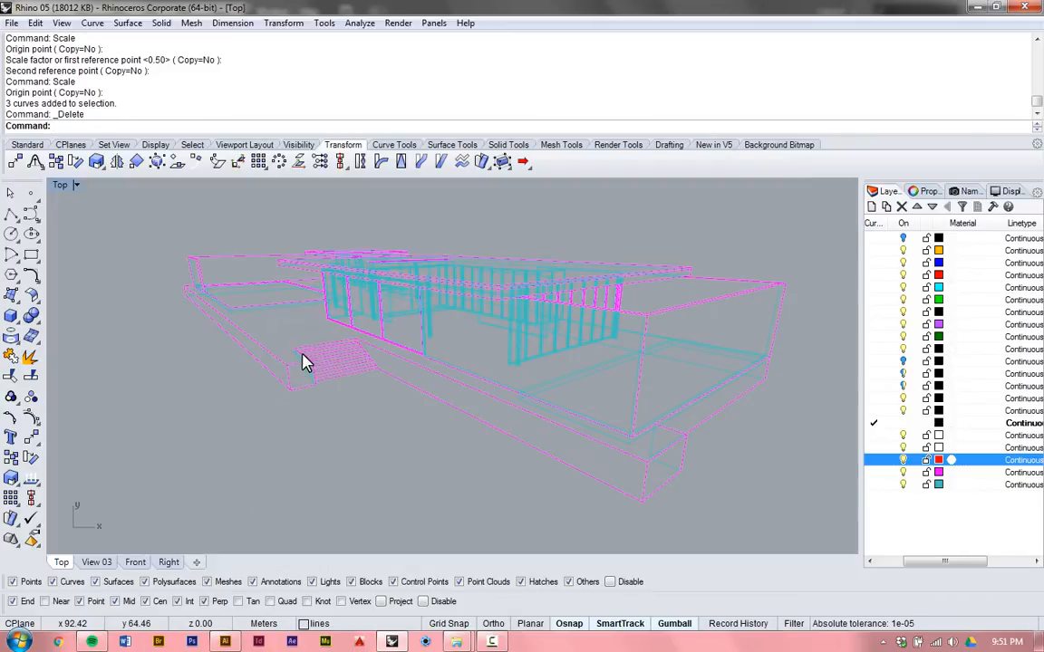
{"action": "left_click", "coordinate": [303, 353]}
{"action": "left_click", "coordinate": [76, 498]}
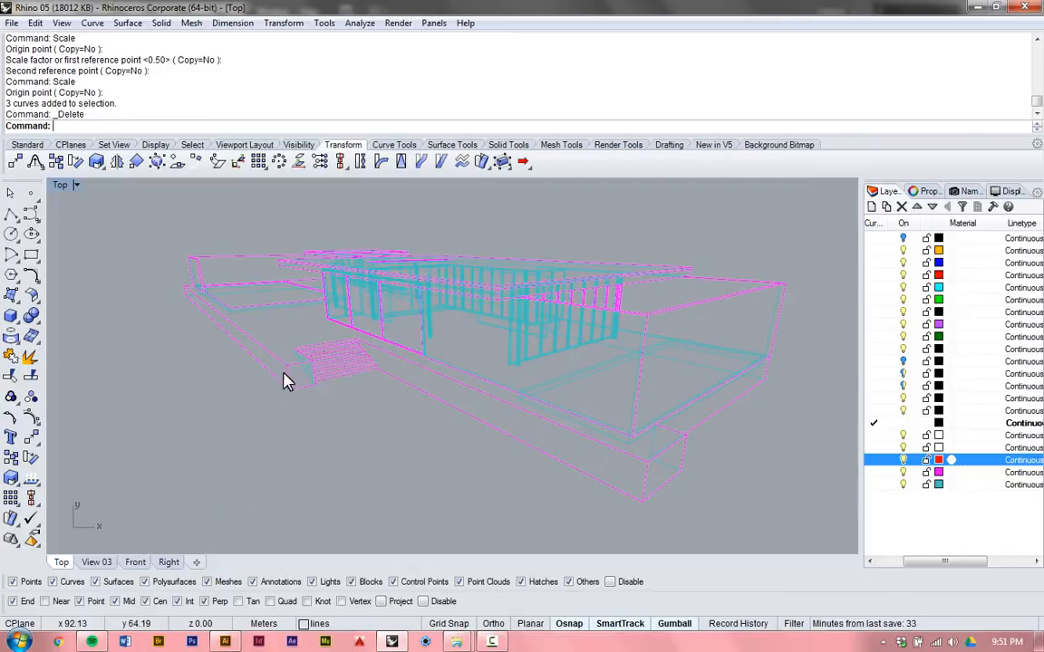
Step: Move all the overlaid drawings close to the origin, inside the red wall corner of the pavilion plan at about x 3.07, y 2.63
{"action": "scroll", "coordinate": [292, 369], "scroll_direction": "down", "scroll_amount": 8}
{"action": "left_click_drag", "start_coordinate": [552, 256], "coordinate": [337, 444]}
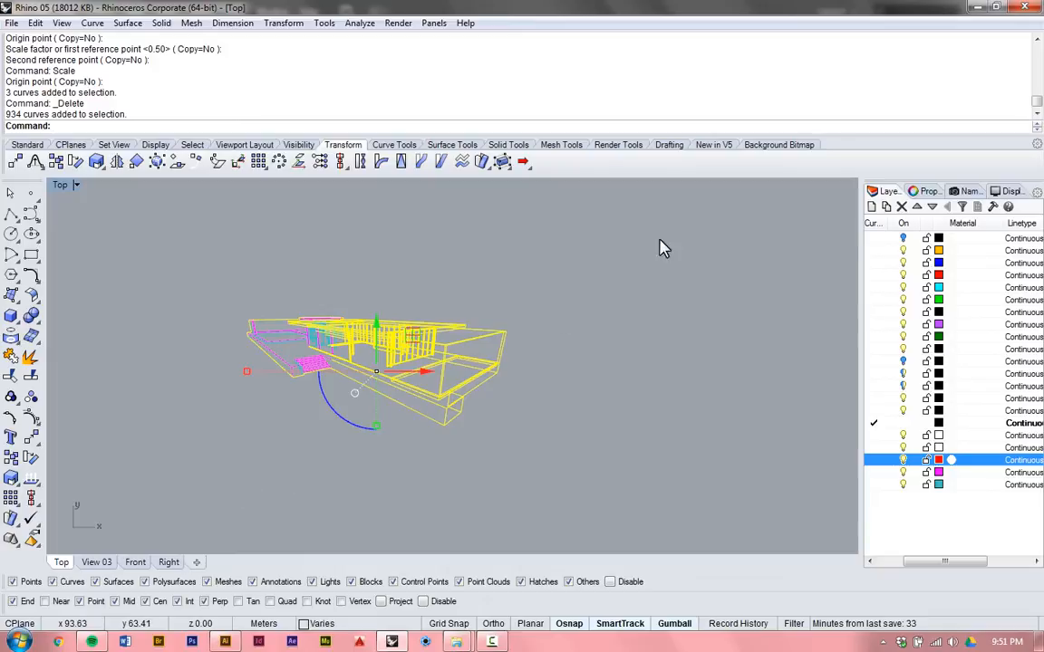
{"action": "left_click_drag", "start_coordinate": [624, 260], "coordinate": [190, 449]}
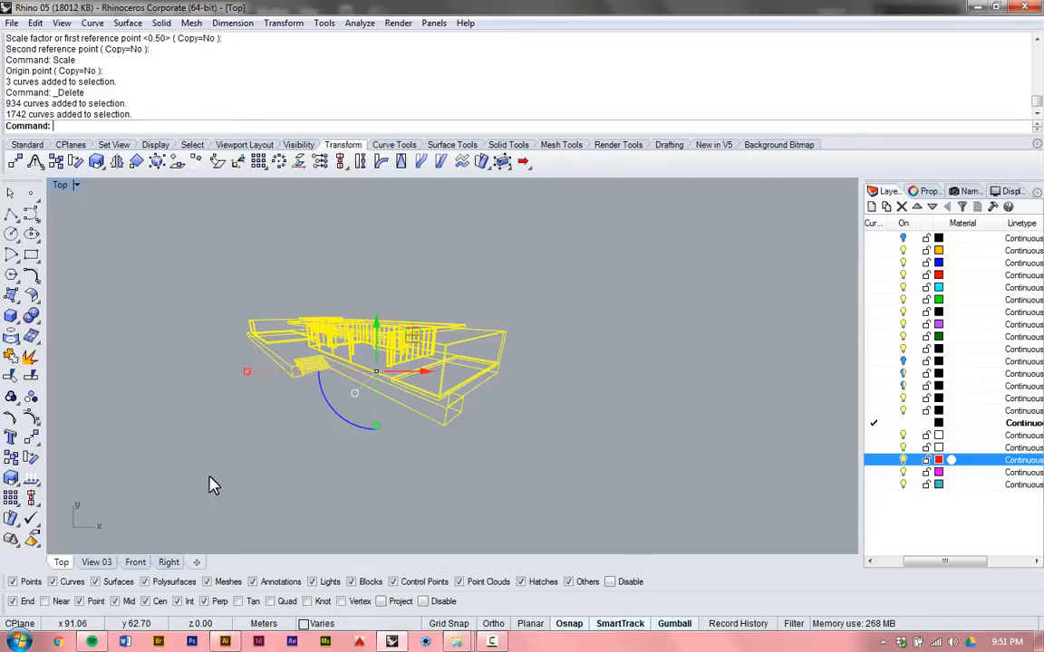
{"action": "type", "text": "m"}
{"action": "key", "text": "Return"}
{"action": "left_click", "coordinate": [374, 324]}
{"action": "scroll", "coordinate": [528, 242], "scroll_direction": "down", "scroll_amount": 20}
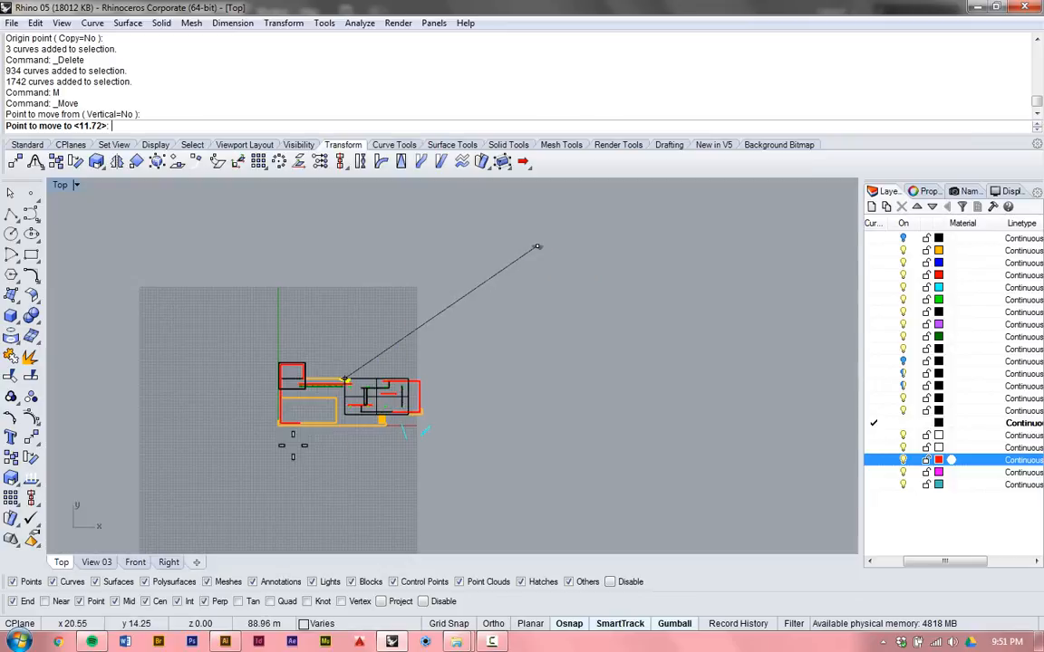
{"action": "scroll", "coordinate": [285, 431], "scroll_direction": "up", "scroll_amount": 15}
{"action": "scroll", "coordinate": [290, 370], "scroll_direction": "up", "scroll_amount": 10}
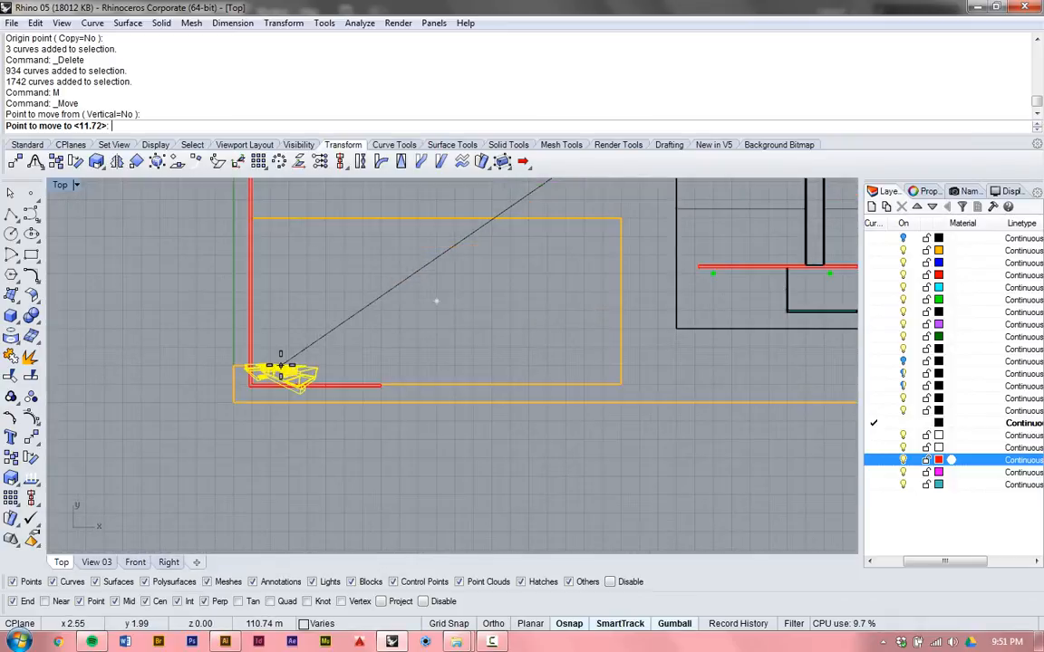
{"action": "scroll", "coordinate": [303, 347], "scroll_direction": "up", "scroll_amount": 4}
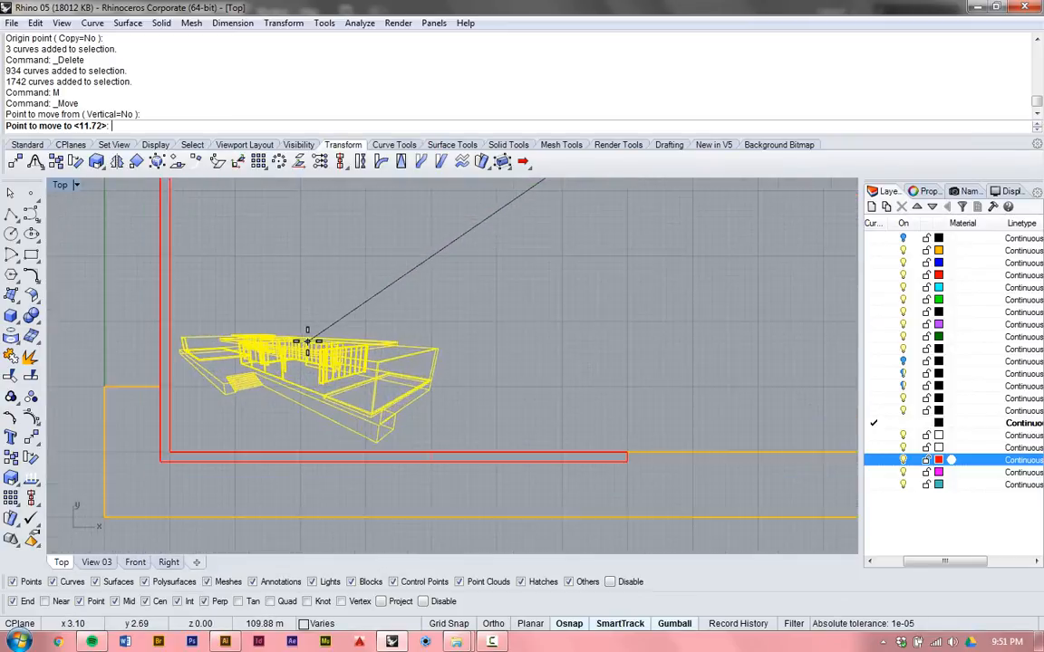
{"action": "scroll", "coordinate": [303, 349], "scroll_direction": "down", "scroll_amount": 4}
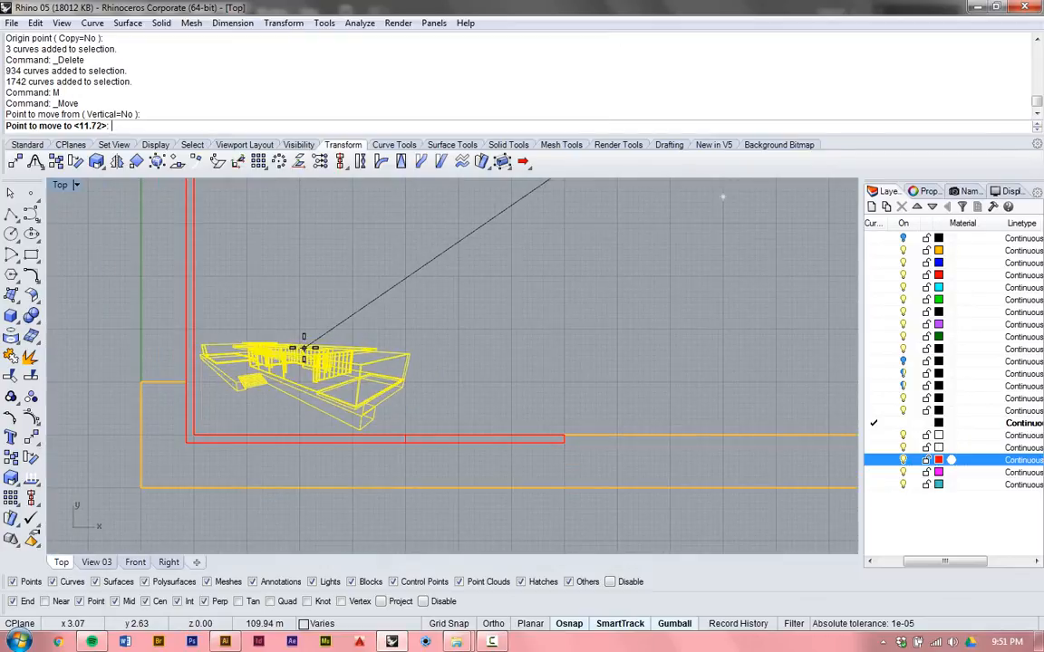
{"action": "left_click", "coordinate": [304, 348]}
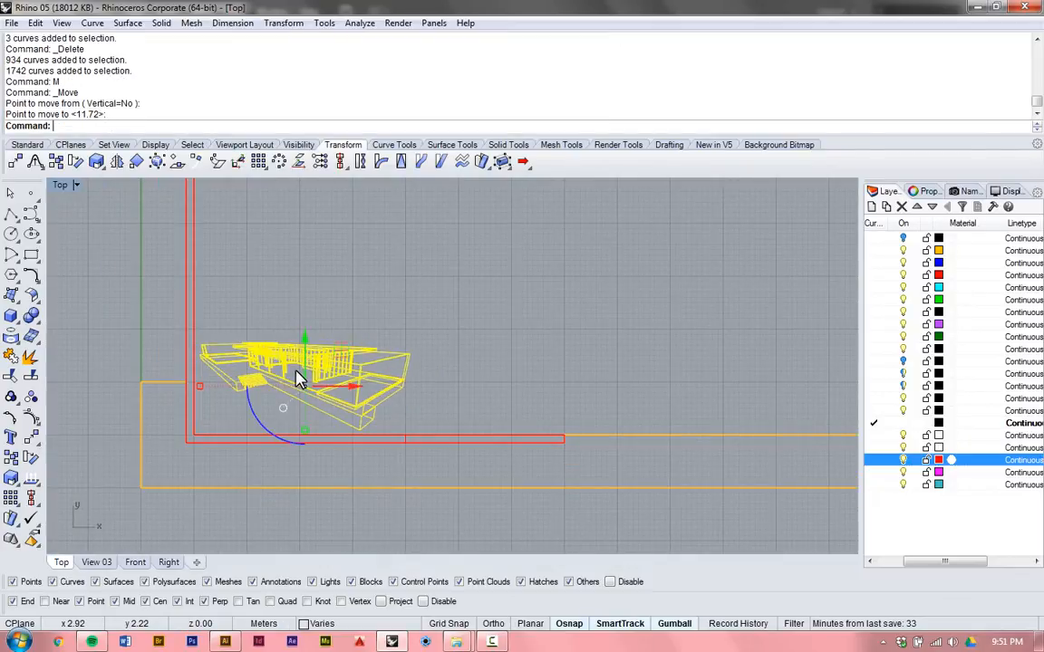
{"action": "scroll", "coordinate": [284, 424], "scroll_direction": "down", "scroll_amount": 10}
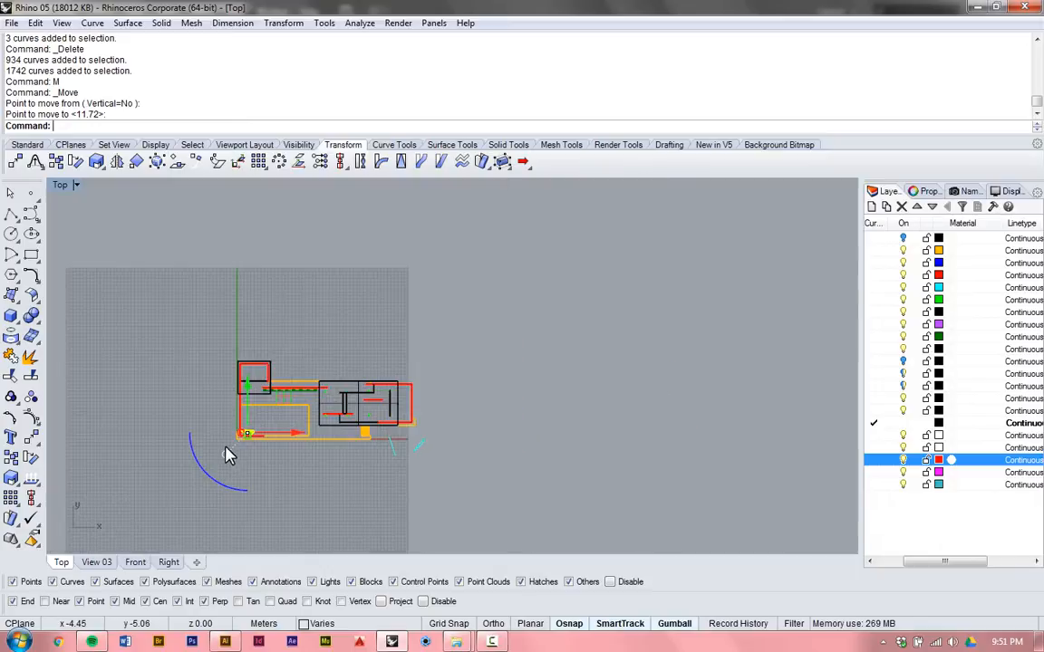
{"action": "scroll", "coordinate": [652, 226], "scroll_direction": "down", "scroll_amount": 2}
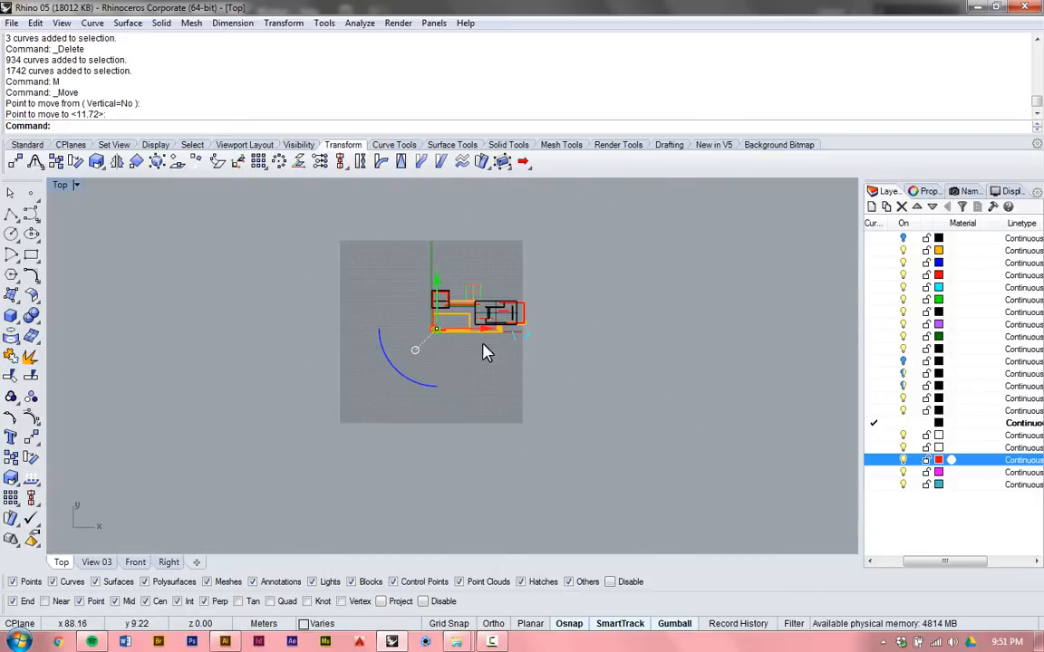
{"action": "scroll", "coordinate": [207, 482], "scroll_direction": "down", "scroll_amount": 2}
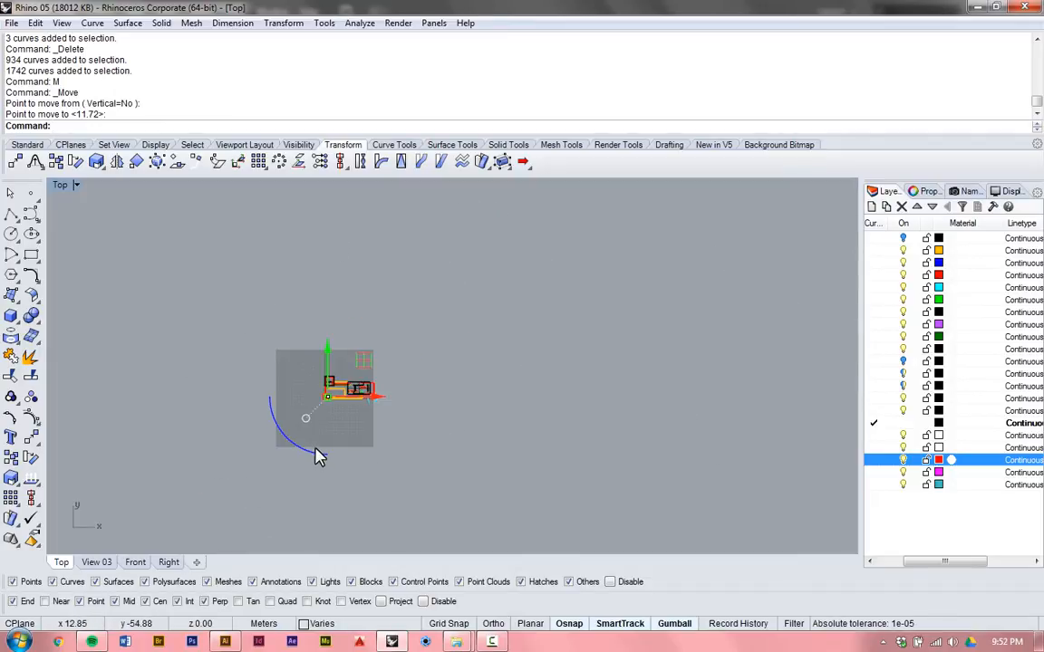
{"action": "scroll", "coordinate": [306, 437], "scroll_direction": "up", "scroll_amount": 1}
{"action": "scroll", "coordinate": [290, 345], "scroll_direction": "up", "scroll_amount": 4}
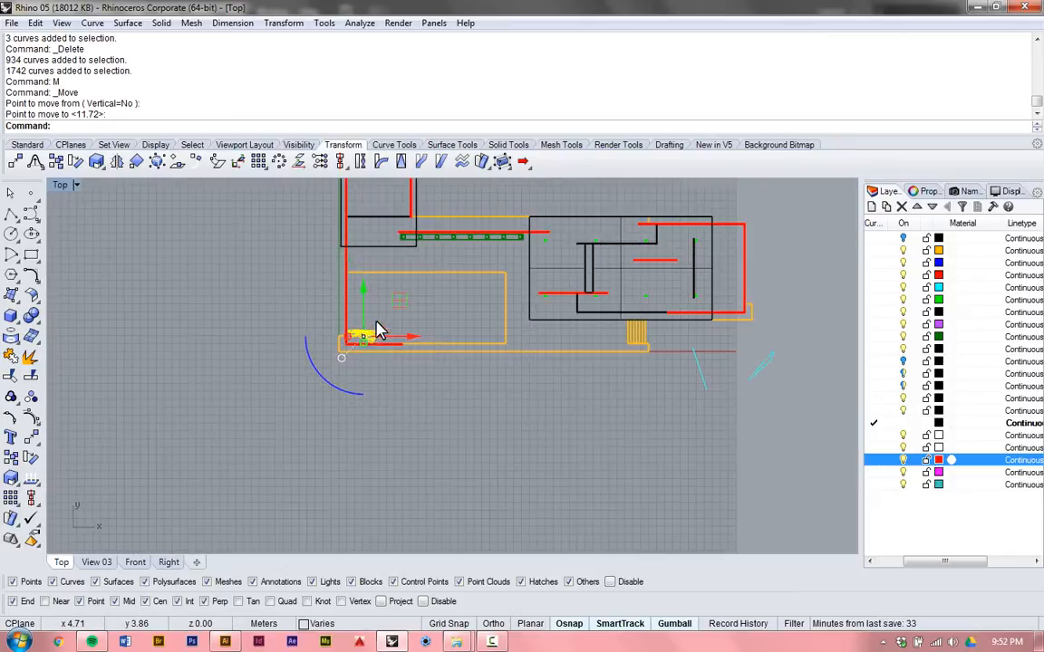
Step: Delete the selected rectangle that was drawn around the plinth's corner by the drawings
{"action": "scroll", "coordinate": [367, 337], "scroll_direction": "up", "scroll_amount": 12}
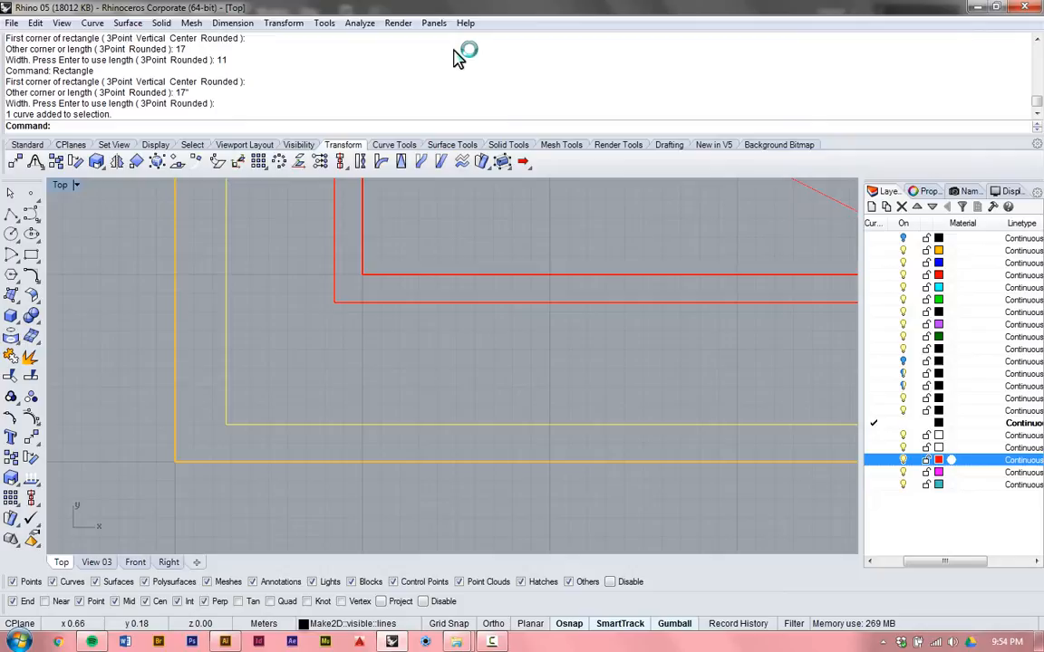
{"action": "key", "text": "Delete"}
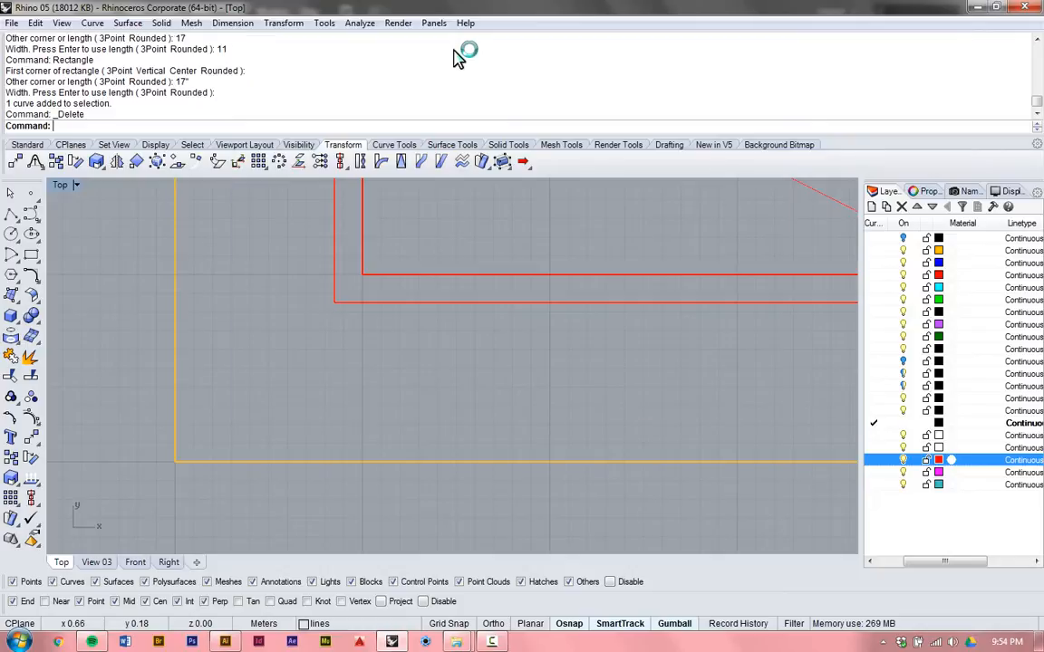
{"action": "scroll", "coordinate": [299, 427], "scroll_direction": "down", "scroll_amount": 16}
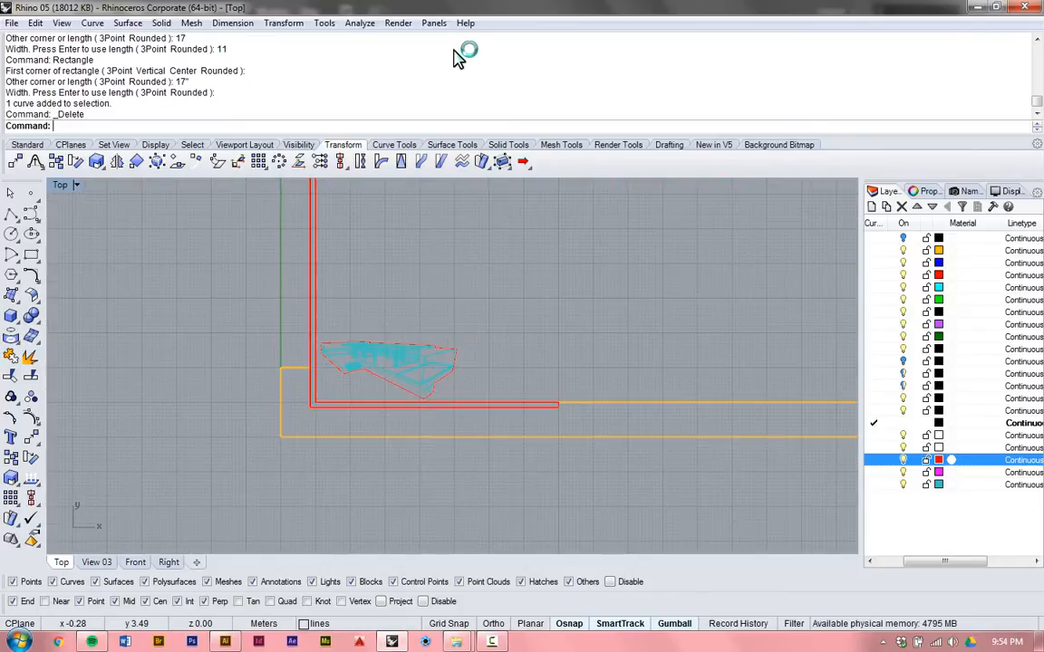
{"action": "scroll", "coordinate": [286, 311], "scroll_direction": "up", "scroll_amount": 6}
{"action": "scroll", "coordinate": [353, 534], "scroll_direction": "up", "scroll_amount": 4}
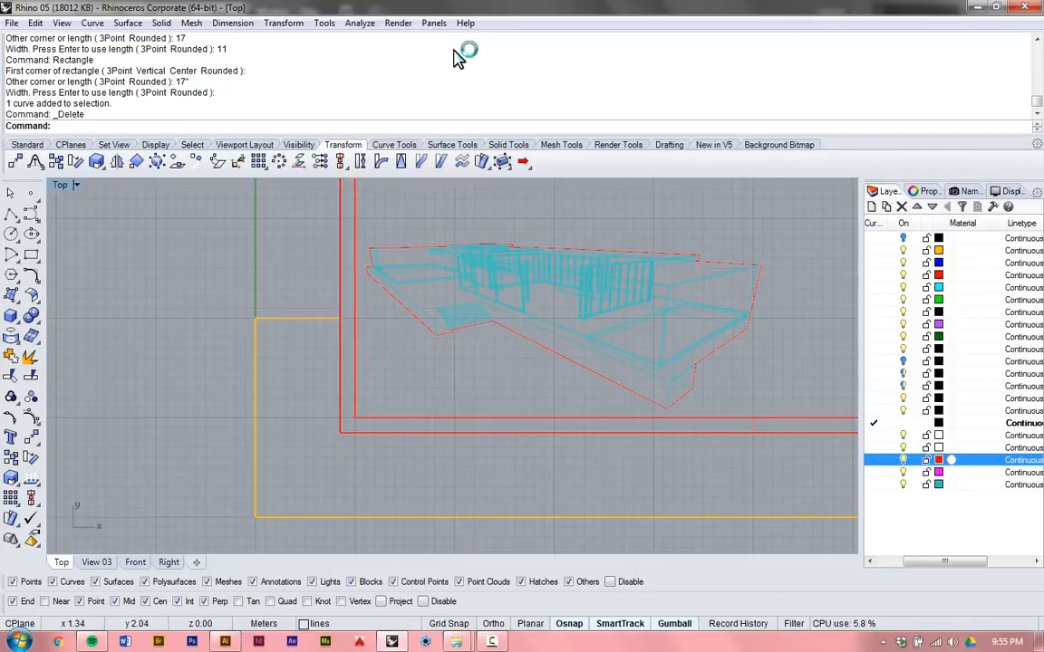
{"action": "mouse_move", "coordinate": [389, 314]}
{"action": "right_mouse_down"}
{"action": "mouse_move", "coordinate": [329, 299]}
{"action": "mouse_move", "coordinate": [329, 325]}
{"action": "right_mouse_up"}
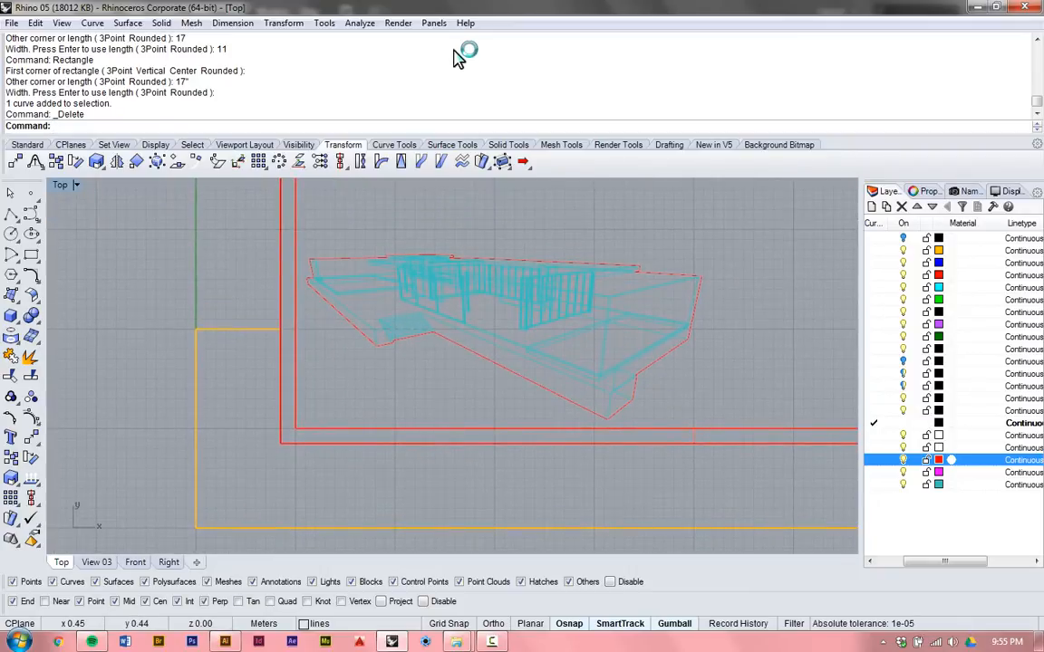
{"action": "scroll", "coordinate": [231, 505], "scroll_direction": "up", "scroll_amount": 3}
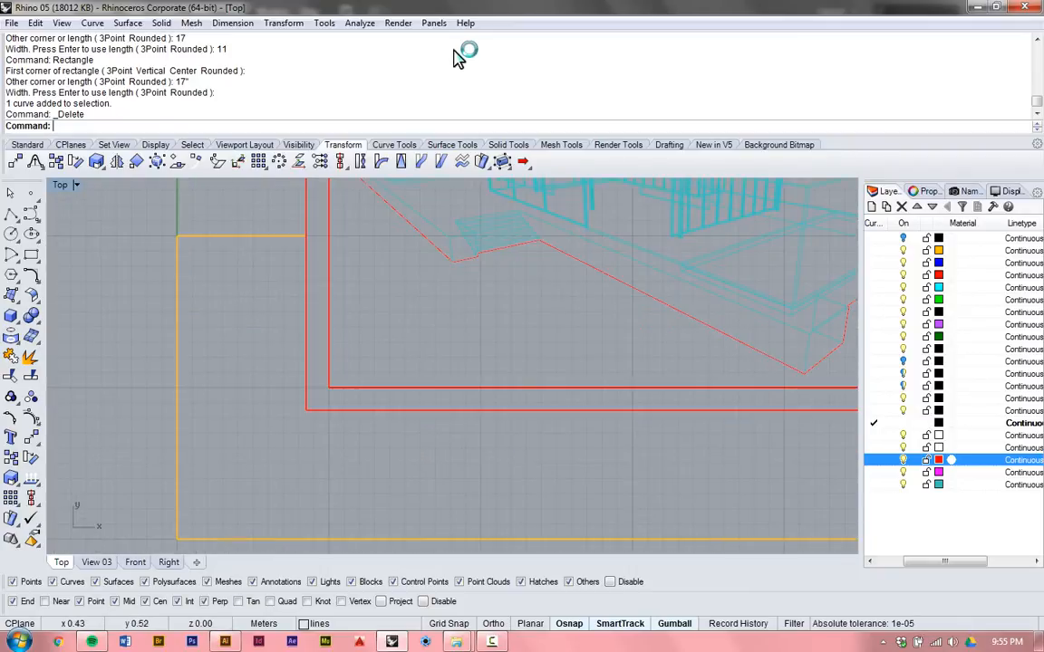
{"action": "scroll", "coordinate": [322, 388], "scroll_direction": "down", "scroll_amount": 2}
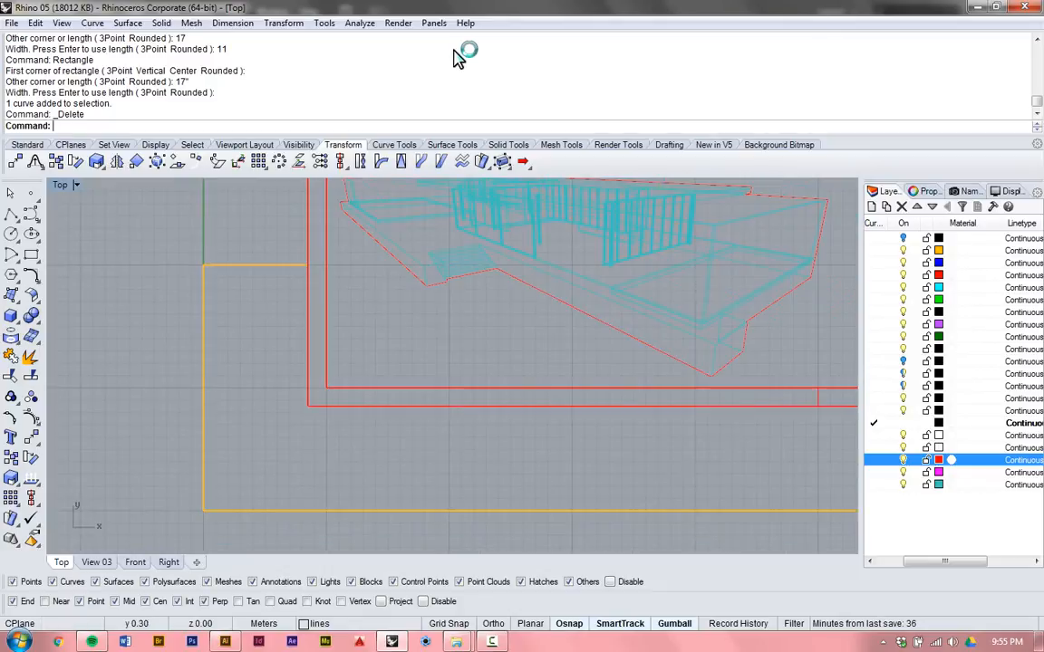
{"action": "scroll", "coordinate": [234, 523], "scroll_direction": "up", "scroll_amount": 4}
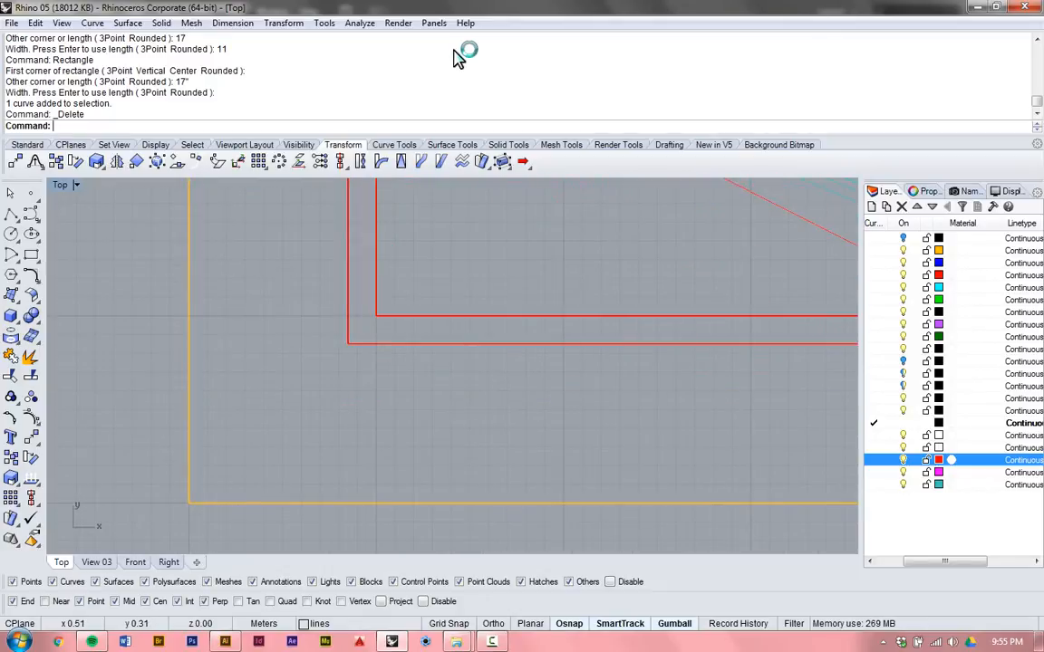
{"action": "scroll", "coordinate": [293, 435], "scroll_direction": "down", "scroll_amount": 2}
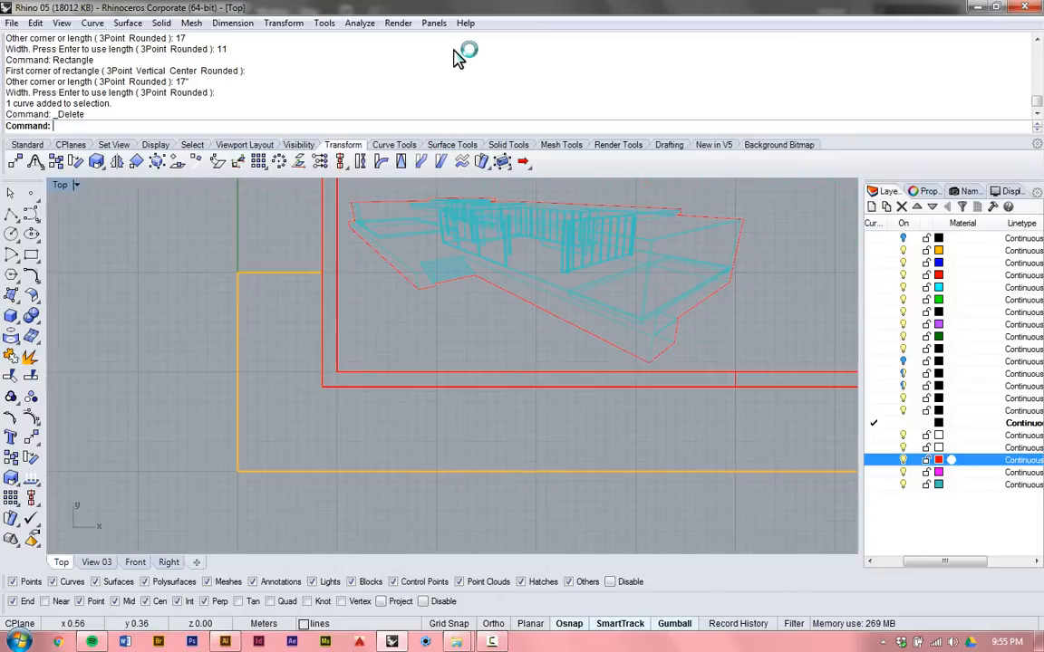
Step: Draw a 17" by 11" rectangle starting from the plinth's outer corner at the origin
{"action": "scroll", "coordinate": [275, 466], "scroll_direction": "up", "scroll_amount": 2}
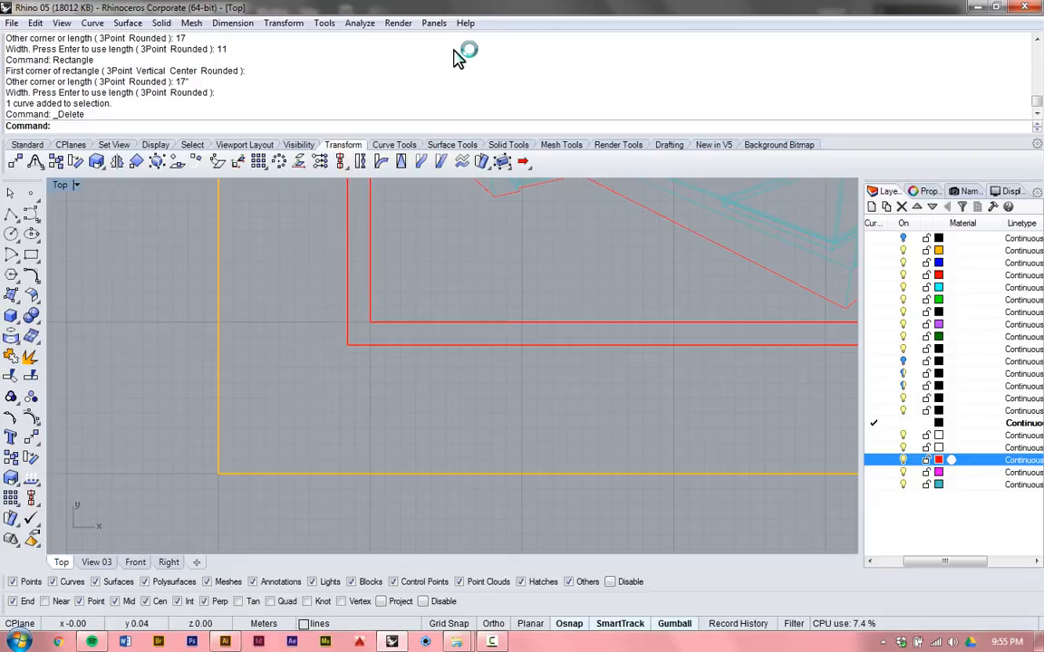
{"action": "type", "text": "R"}
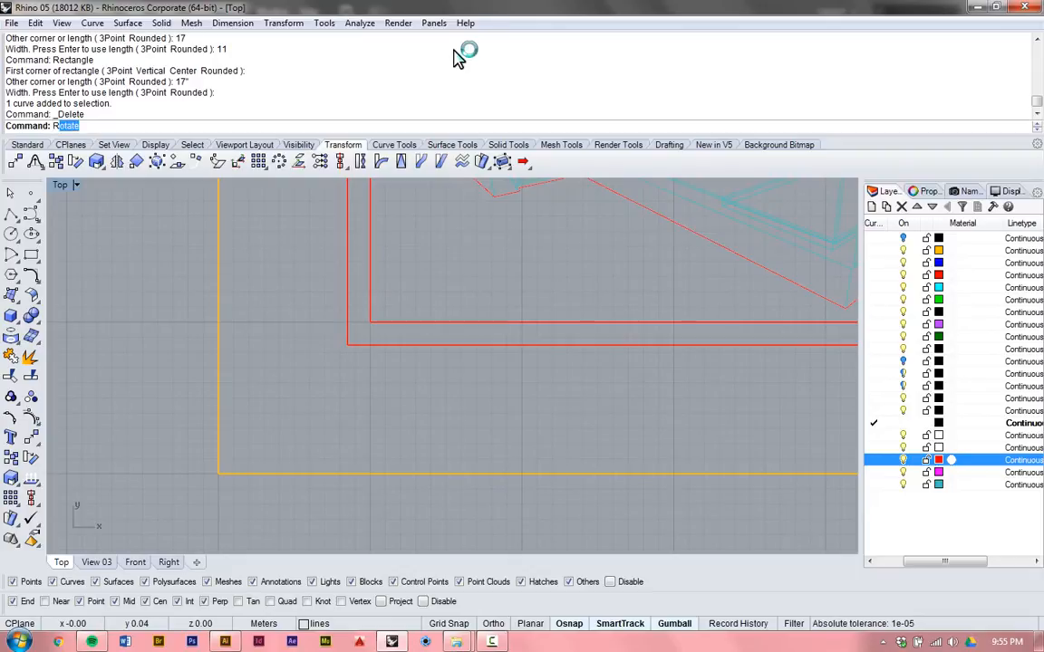
{"action": "type", "text": "ec"}
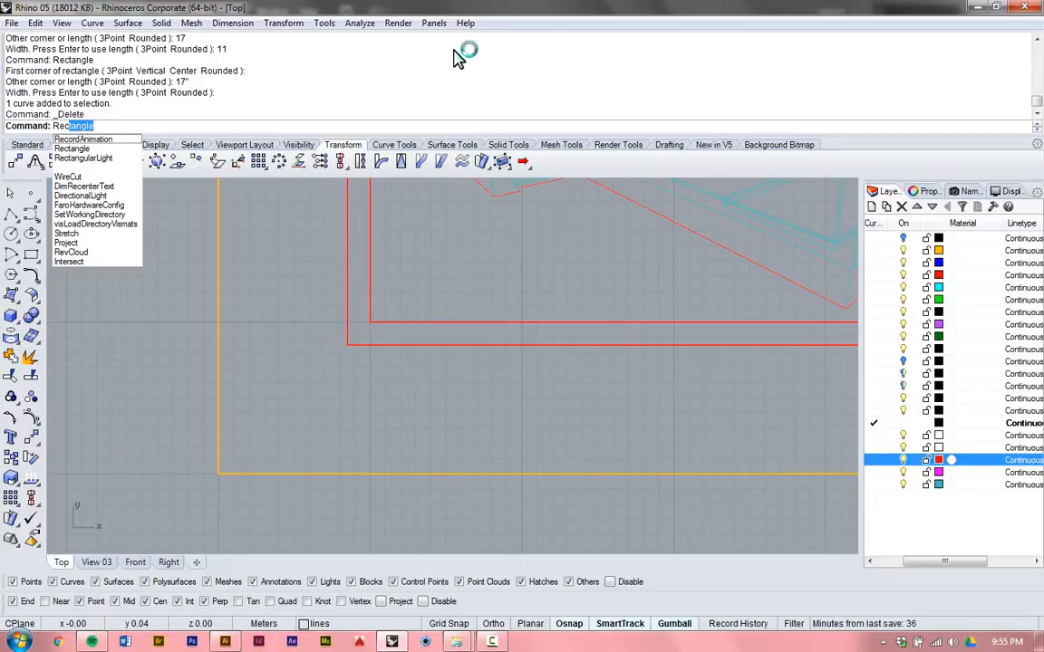
{"action": "key", "text": "Return"}
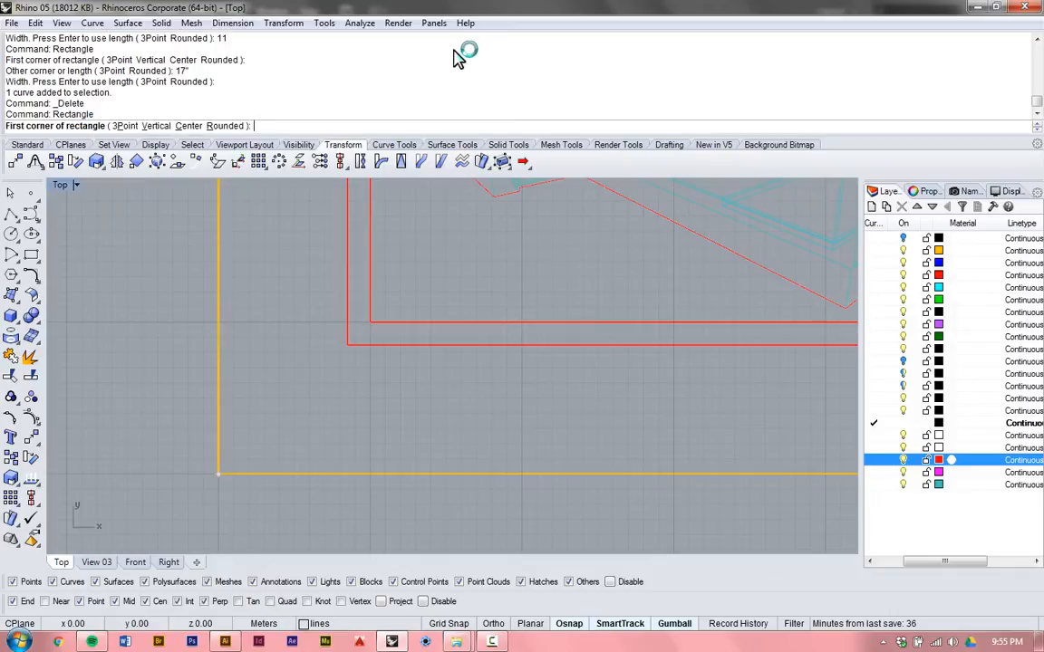
{"action": "left_click", "coordinate": [218, 473]}
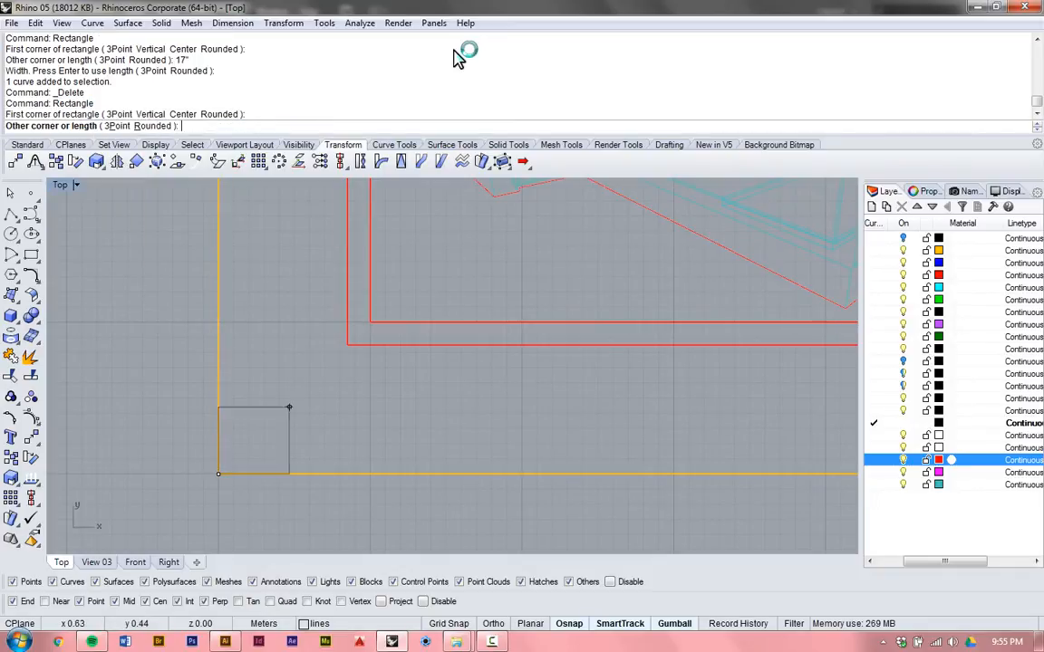
{"action": "type", "text": "1"}
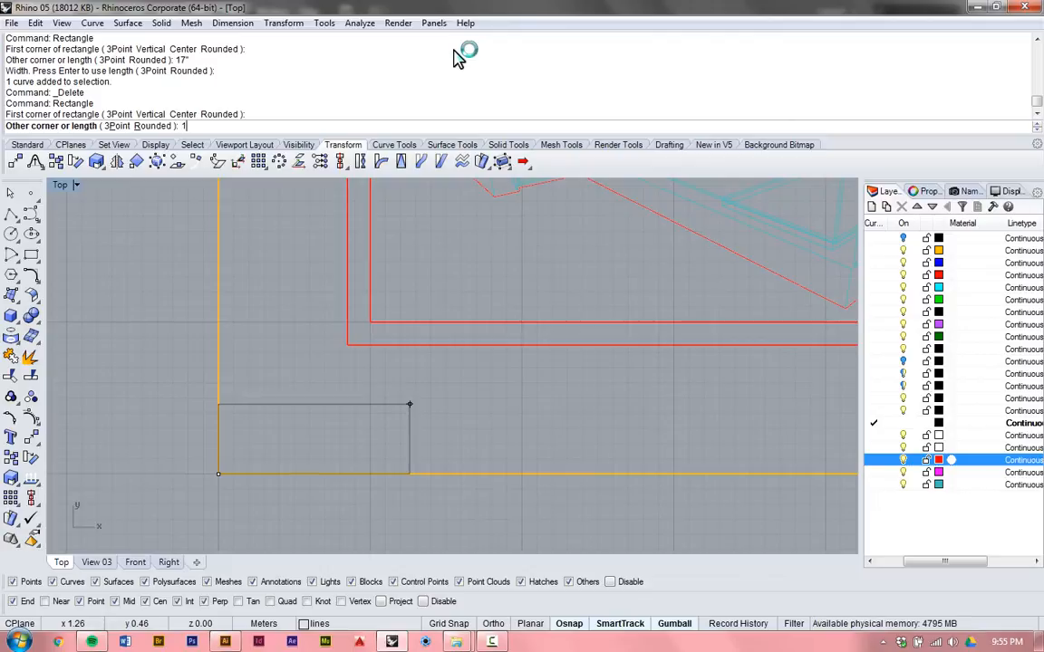
{"action": "type", "text": "7\""}
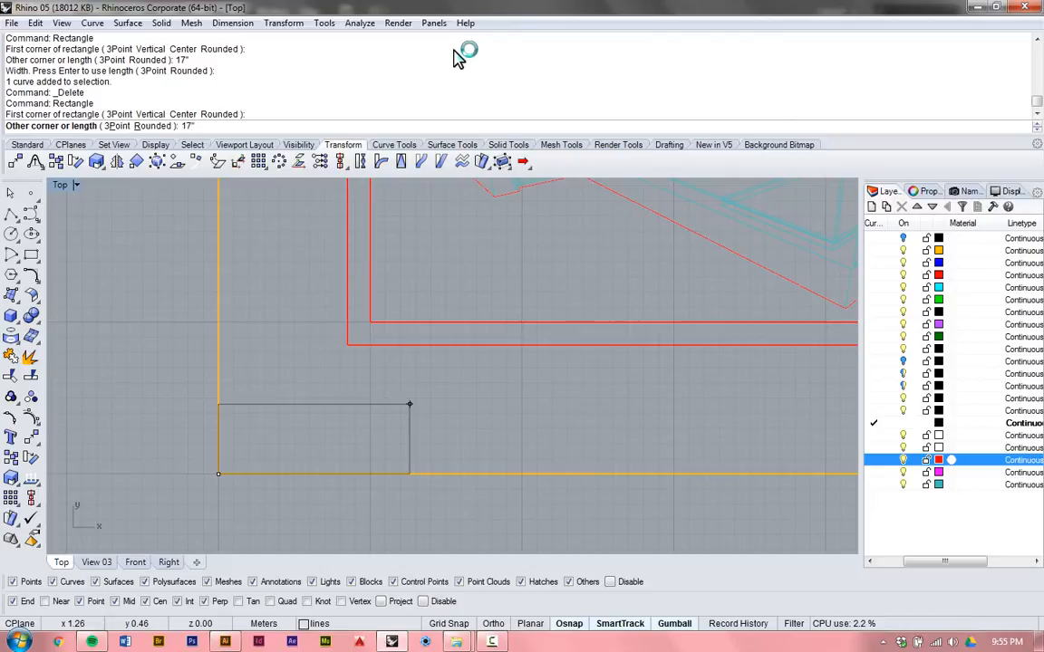
{"action": "key", "text": "Return"}
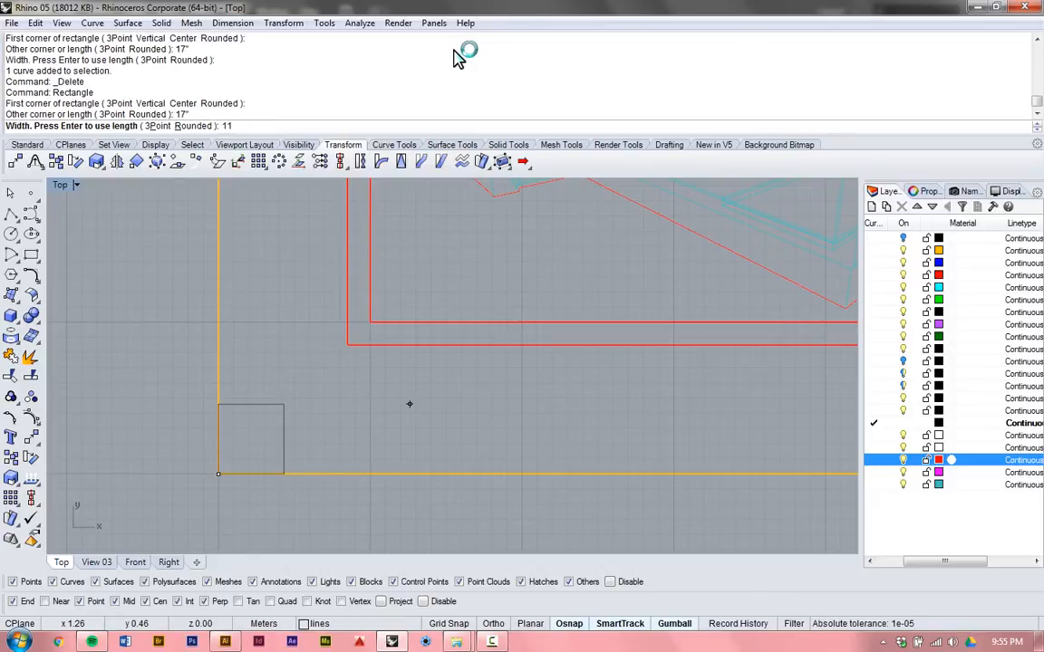
{"action": "type", "text": "11\""}
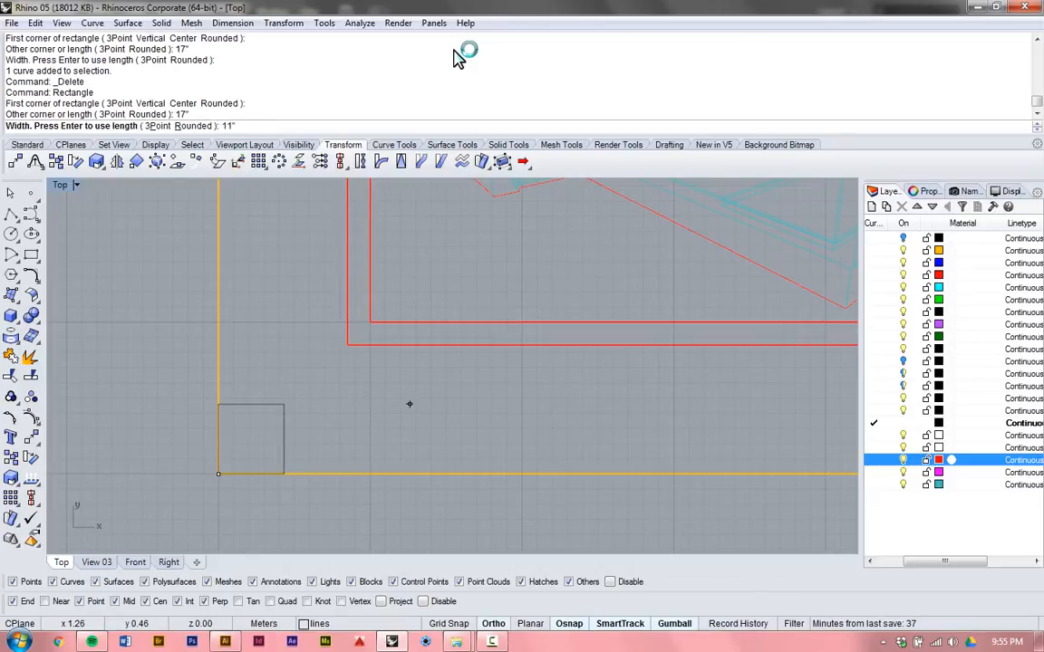
{"action": "key", "text": "Return"}
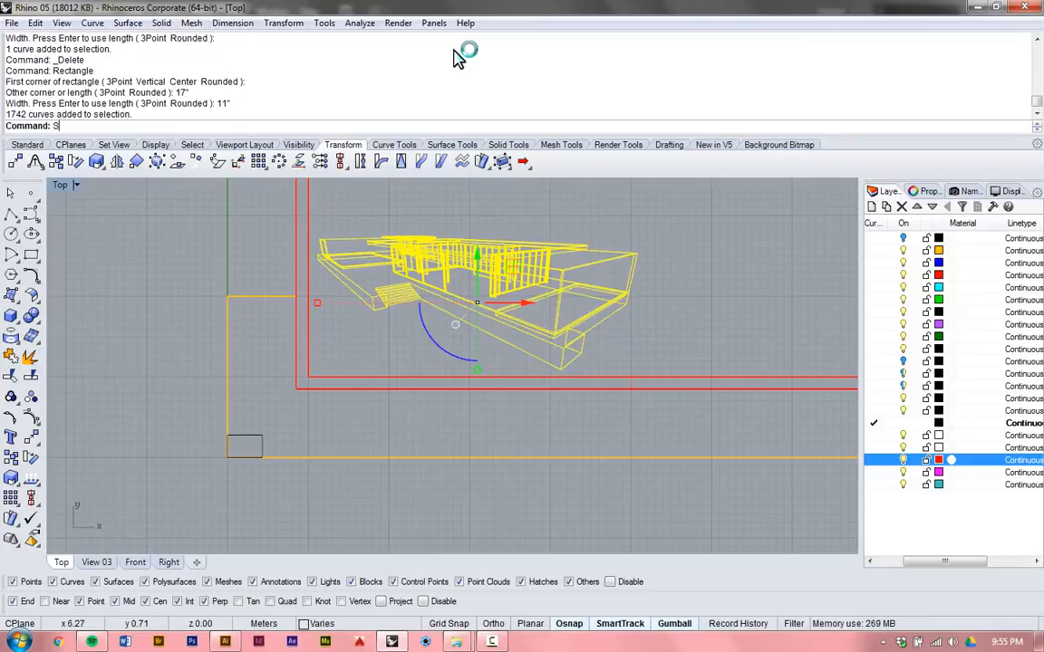
Step: Scale all the overlaid drawings down by reference points to about a tenth of their size, small enough to fit the 17" by 11" rectangle
{"action": "type", "text": "cale"}
{"action": "key", "text": "Return"}
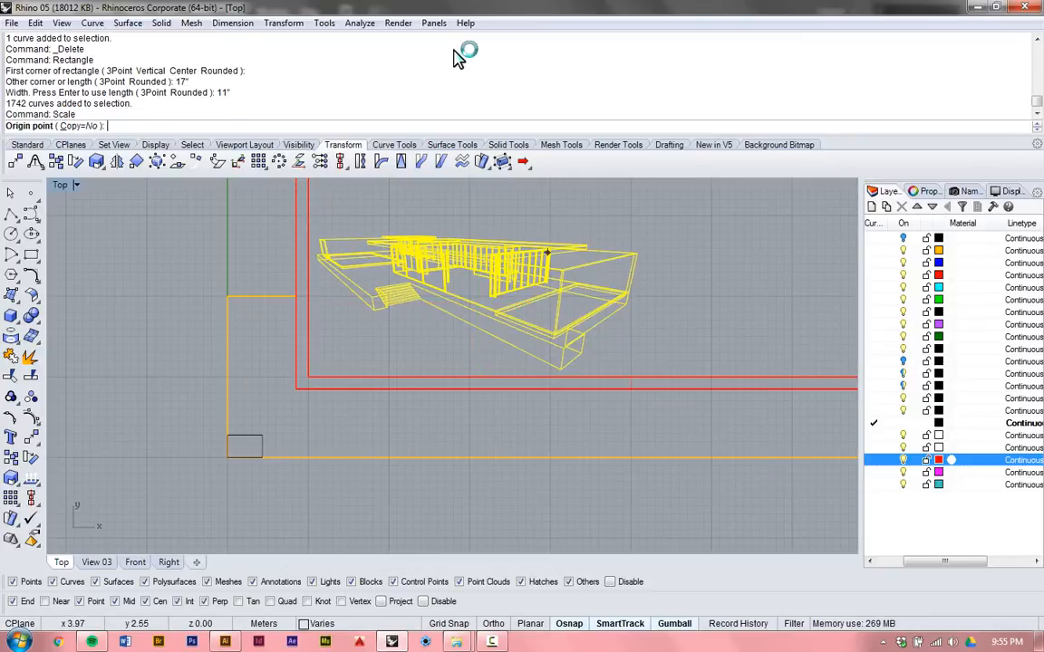
{"action": "scroll", "coordinate": [443, 318], "scroll_direction": "up", "scroll_amount": 8}
{"action": "left_click", "coordinate": [337, 381]}
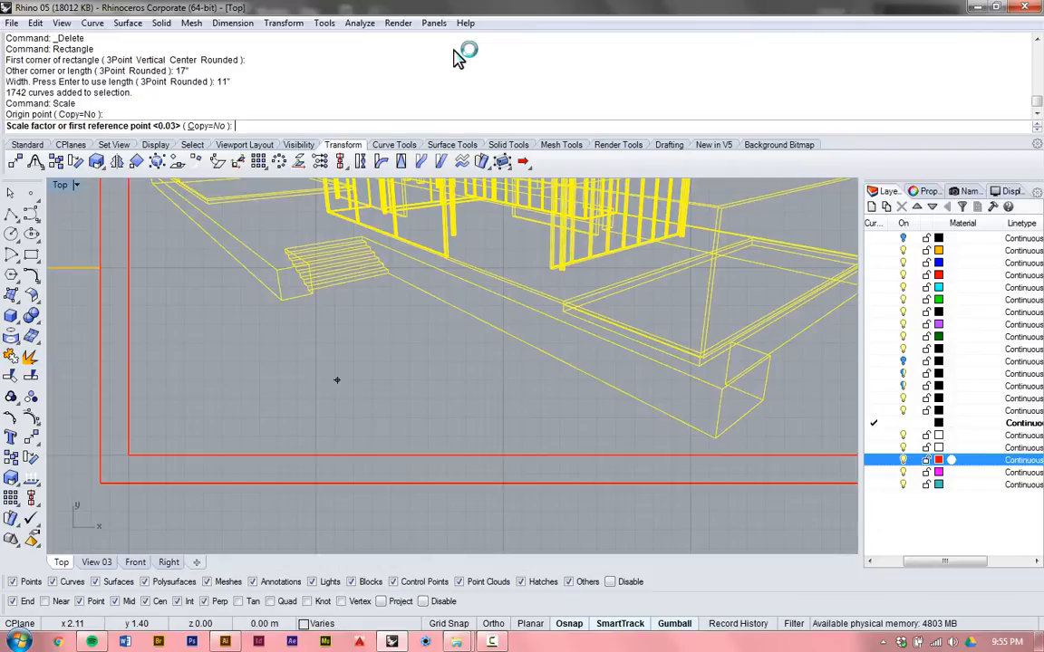
{"action": "scroll", "coordinate": [337, 380], "scroll_direction": "down", "scroll_amount": 5}
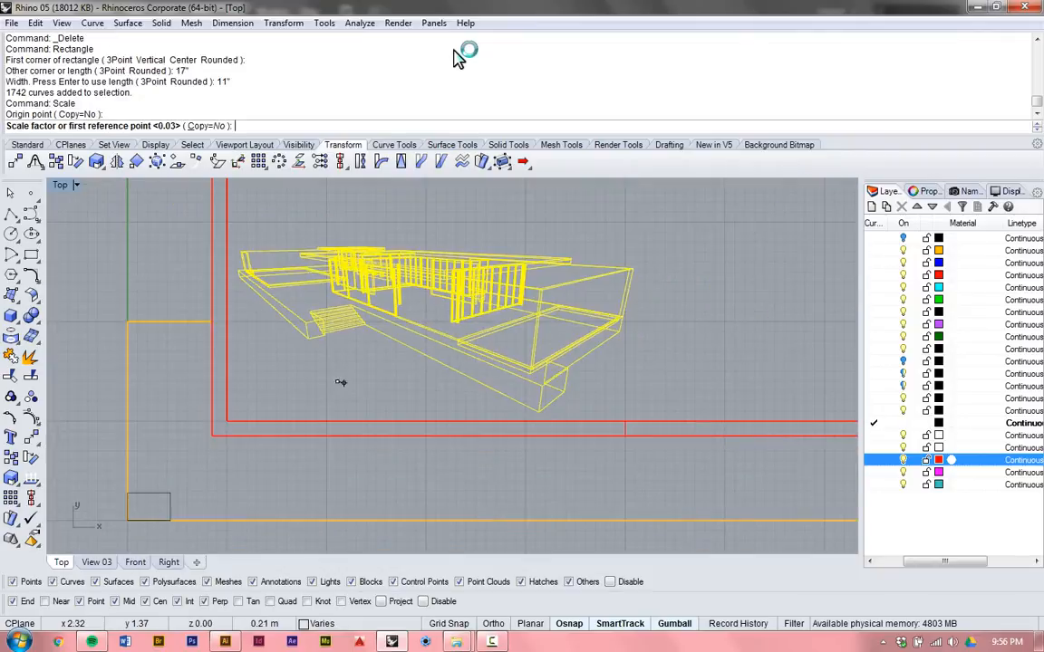
{"action": "left_click", "coordinate": [670, 379]}
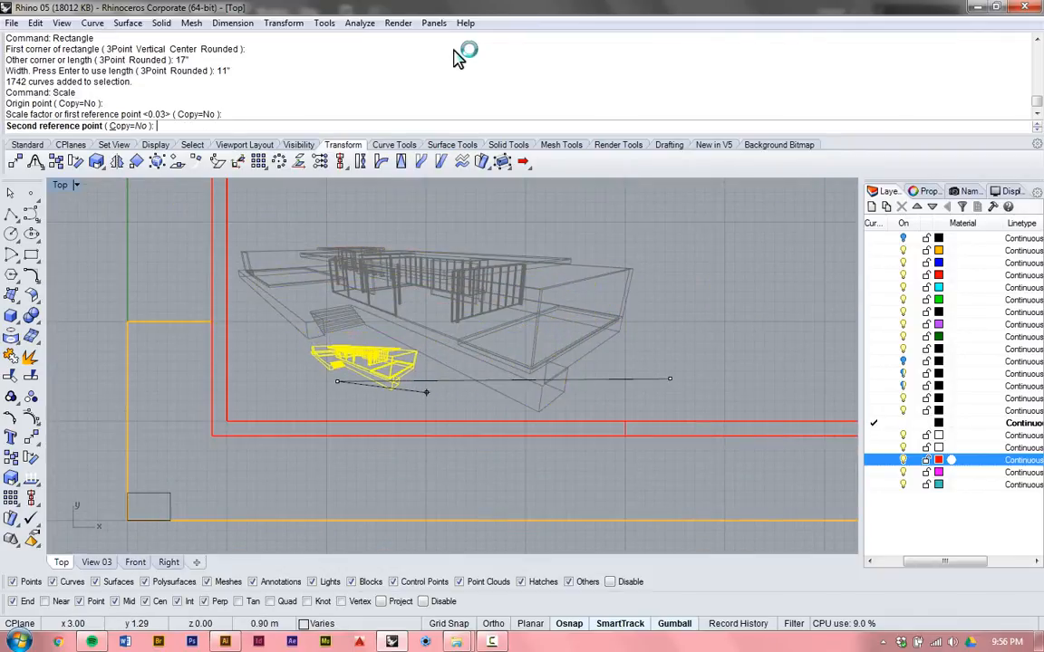
{"action": "scroll", "coordinate": [390, 392], "scroll_direction": "up", "scroll_amount": 3}
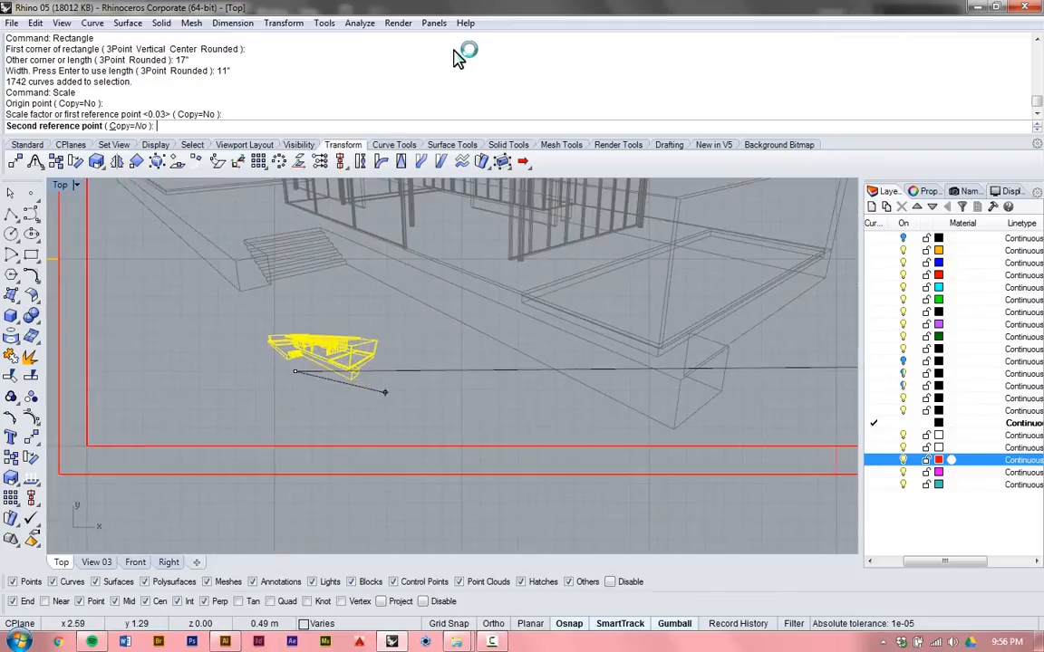
{"action": "left_click", "coordinate": [355, 380]}
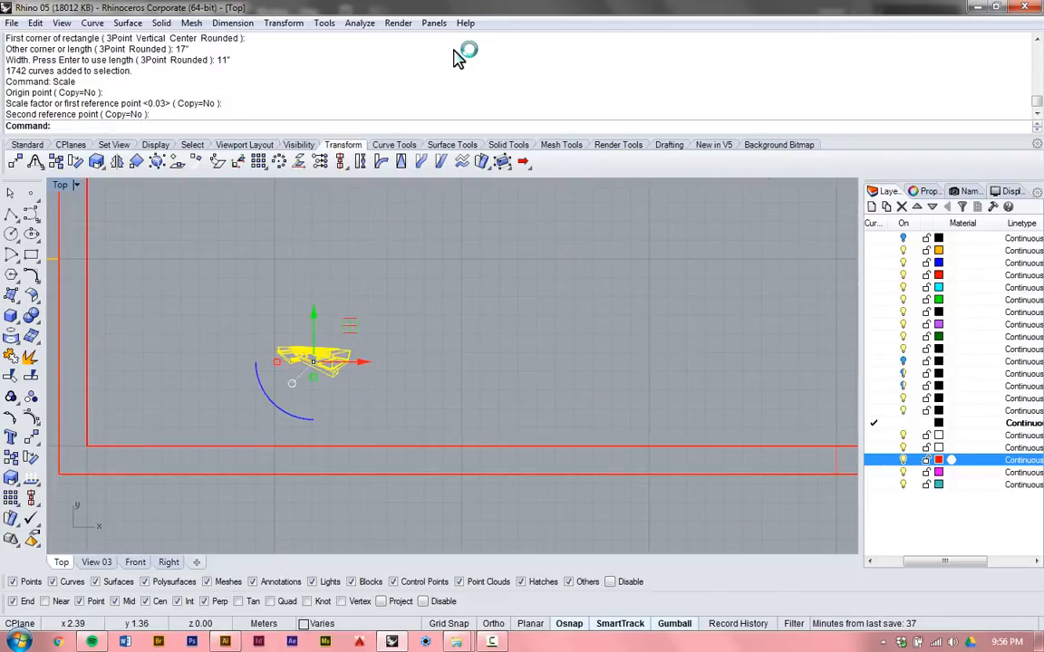
Step: Move the scaled-down drawings into the 17" by 11" rectangle at the origin
{"action": "key", "text": "Return"}
{"action": "left_click", "coordinate": [337, 369]}
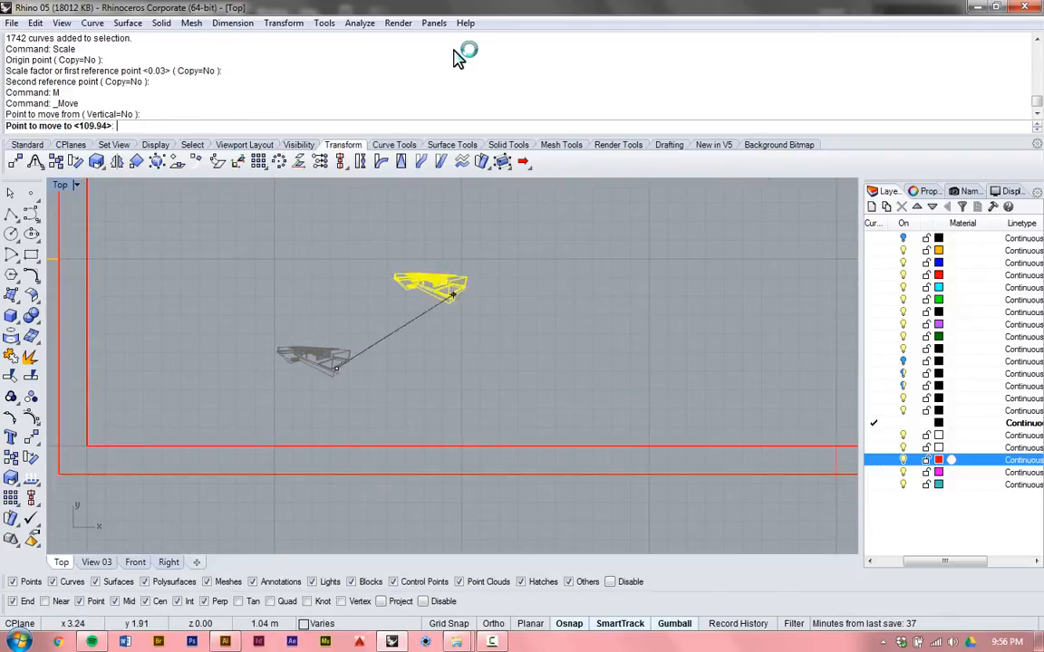
{"action": "scroll", "coordinate": [550, 264], "scroll_direction": "down", "scroll_amount": 8}
{"action": "scroll", "coordinate": [299, 417], "scroll_direction": "up", "scroll_amount": 8}
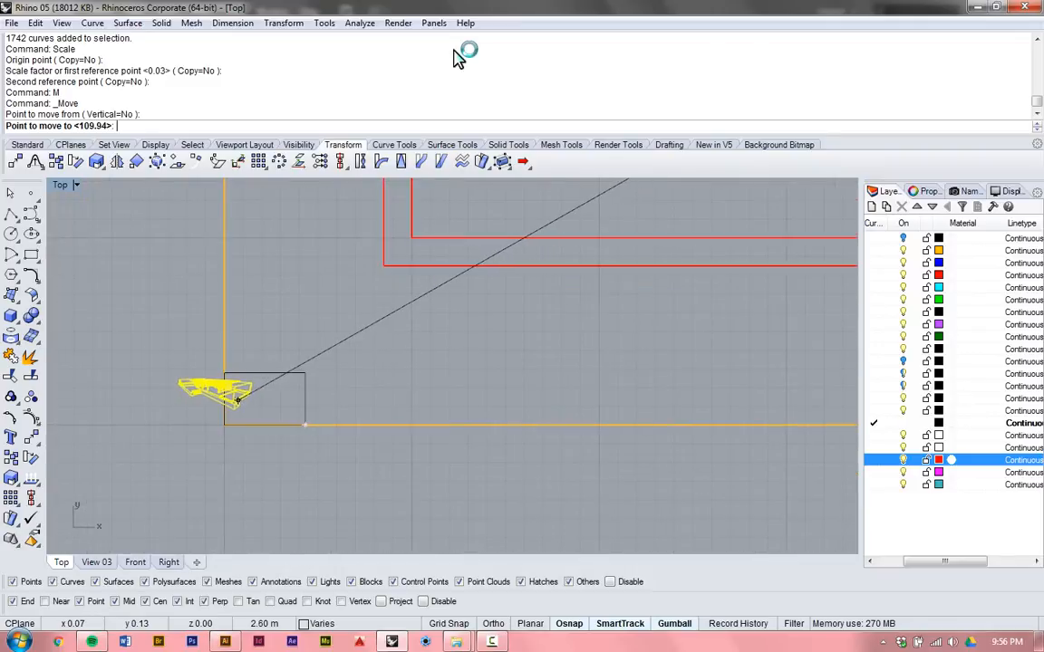
{"action": "scroll", "coordinate": [388, 433], "scroll_direction": "up", "scroll_amount": 4}
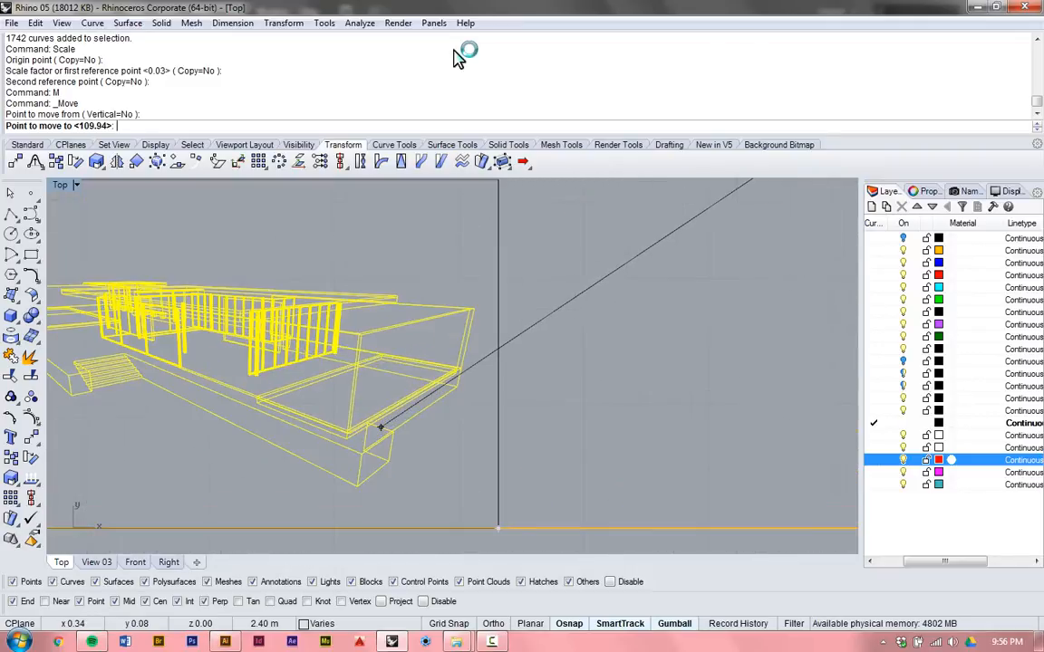
{"action": "left_click", "coordinate": [376, 419]}
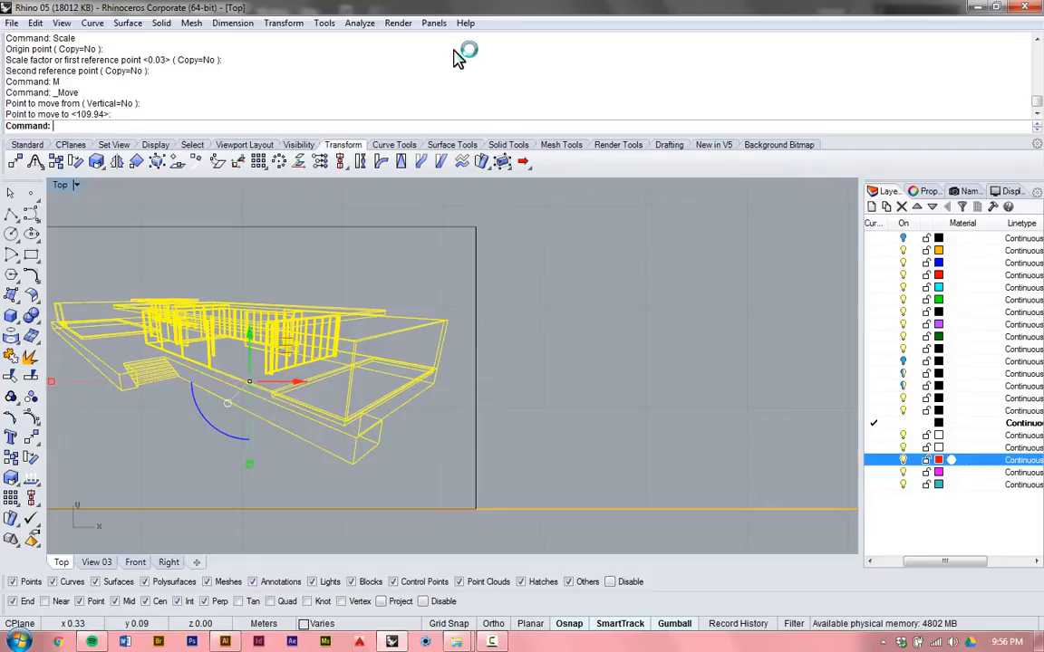
Step: Shift the drawings slightly so they sit centred in the 17" by 11" rectangle, and clear the selection
{"action": "scroll", "coordinate": [489, 395], "scroll_direction": "down", "scroll_amount": 3}
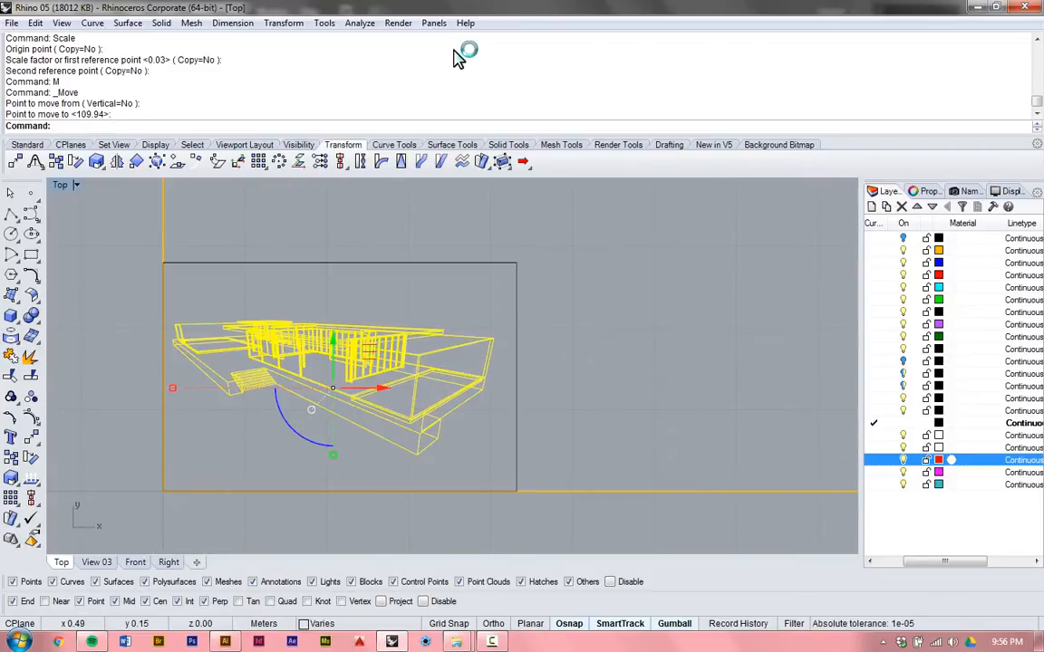
{"action": "type", "text": "M"}
{"action": "key", "text": "Return"}
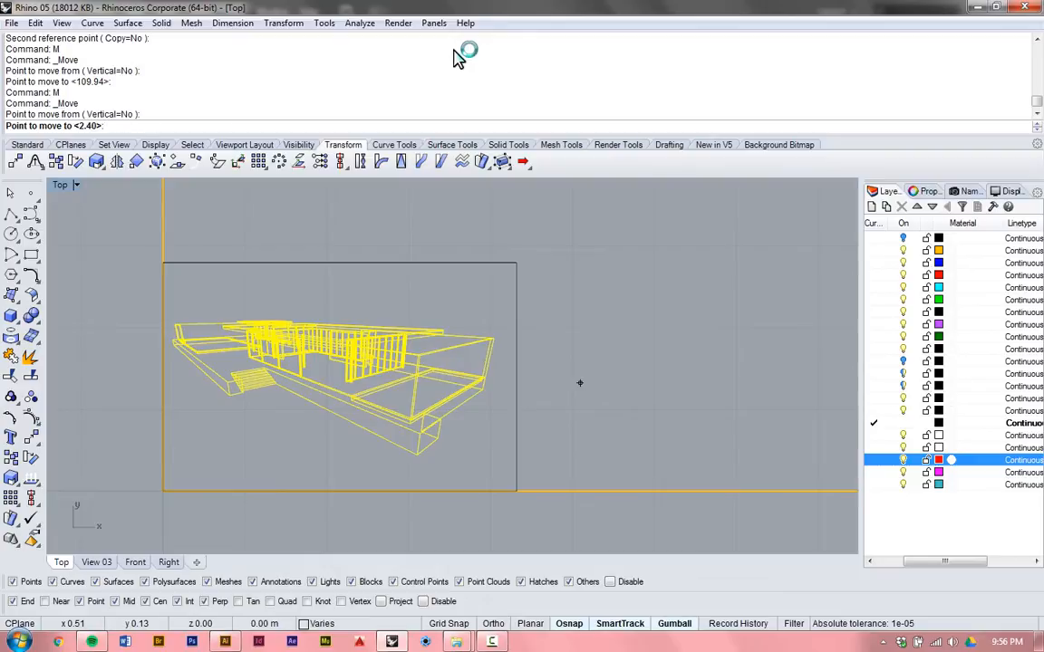
{"action": "left_click", "coordinate": [584, 379]}
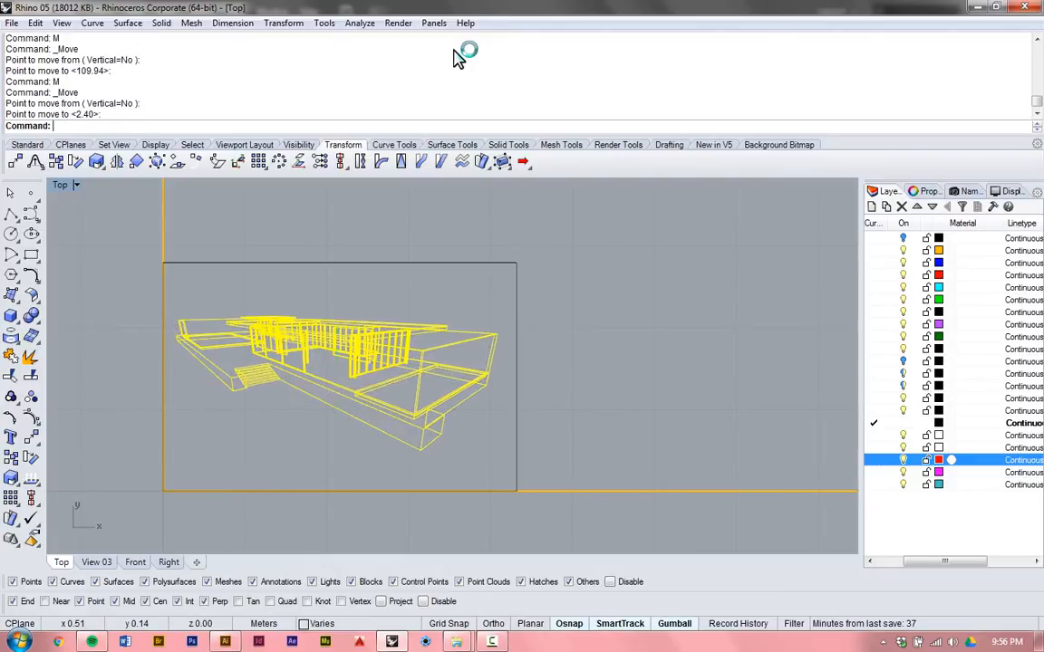
{"action": "left_click", "coordinate": [555, 399]}
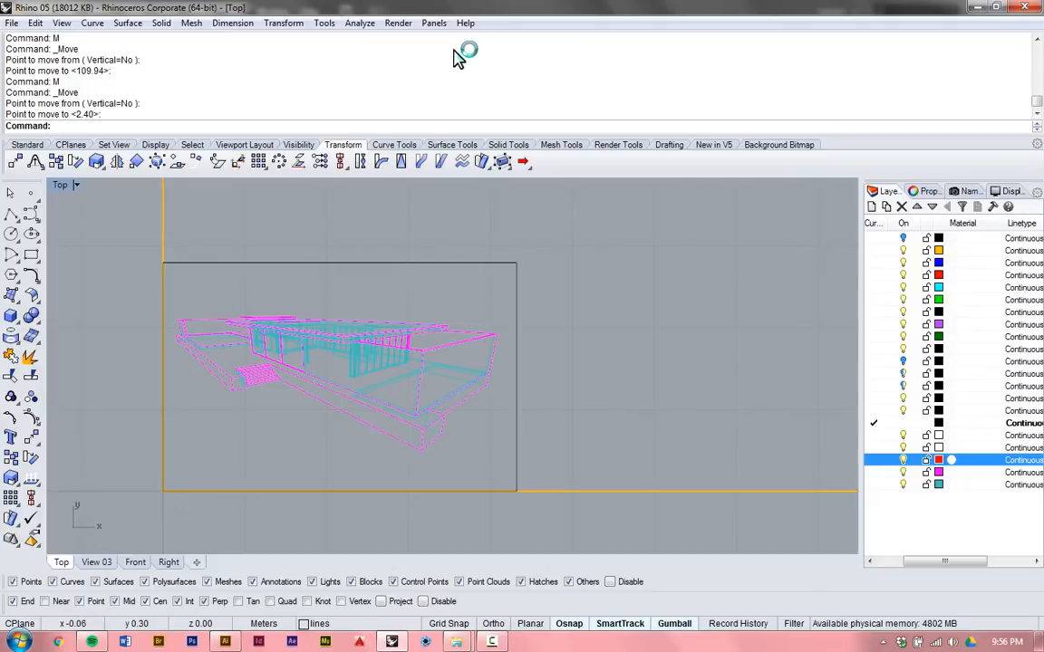
Step: Select the page rectangle with all the drawings inside it and set up their export to the Desktop as an Adobe Illustrator file named View 01
{"action": "mouse_move", "coordinate": [112, 246]}
{"action": "left_mouse_down"}
{"action": "mouse_move", "coordinate": [576, 396]}
{"action": "mouse_move", "coordinate": [575, 534]}
{"action": "left_mouse_up"}
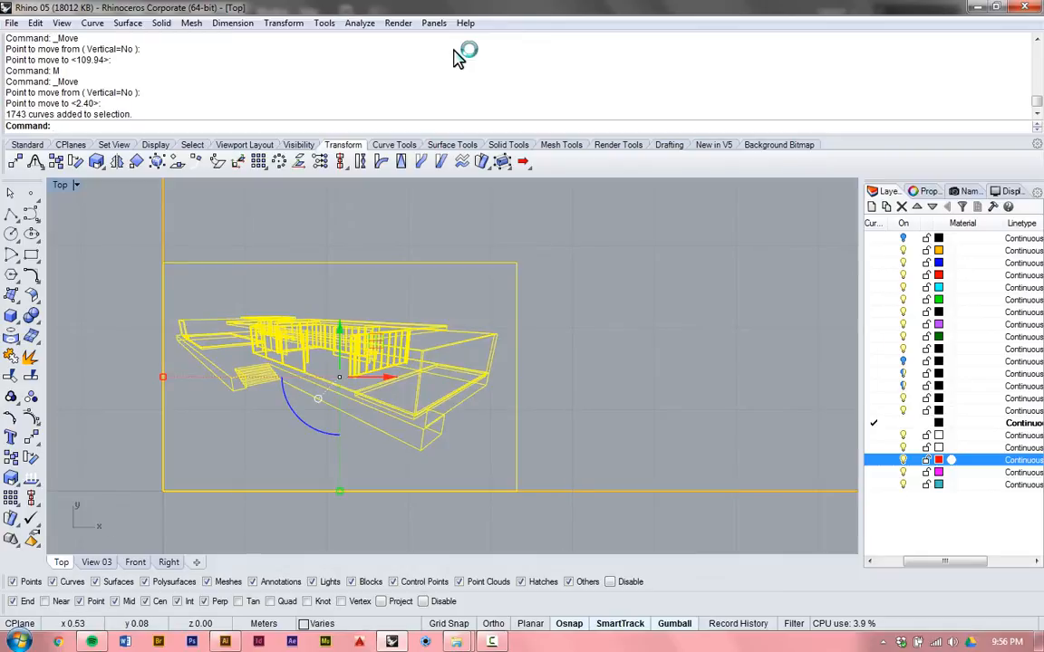
{"action": "type", "text": "E"}
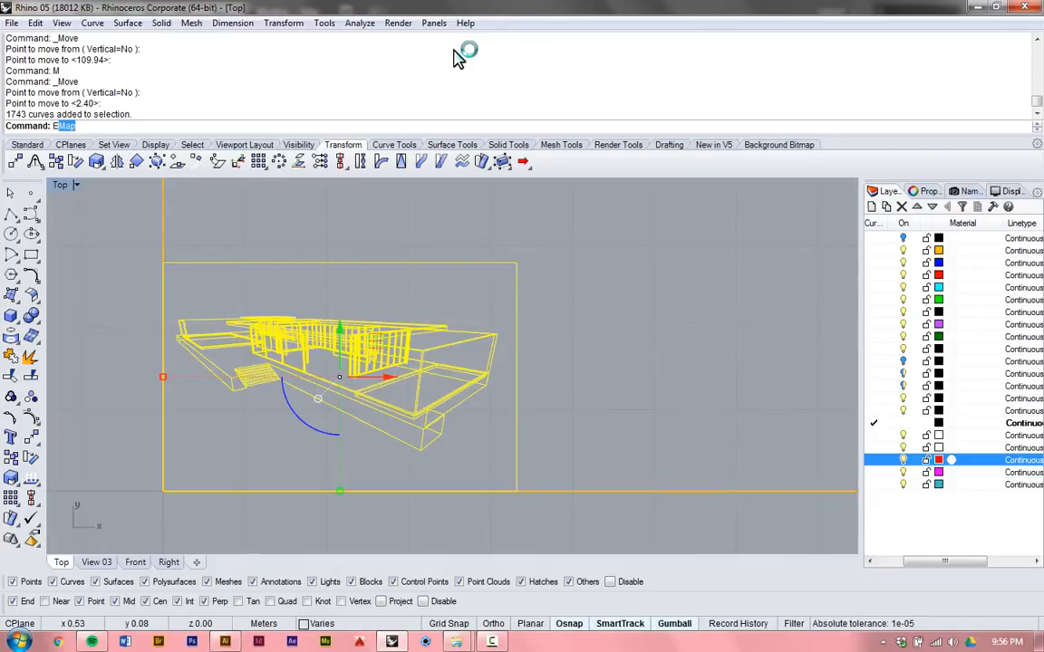
{"action": "type", "text": "xpo"}
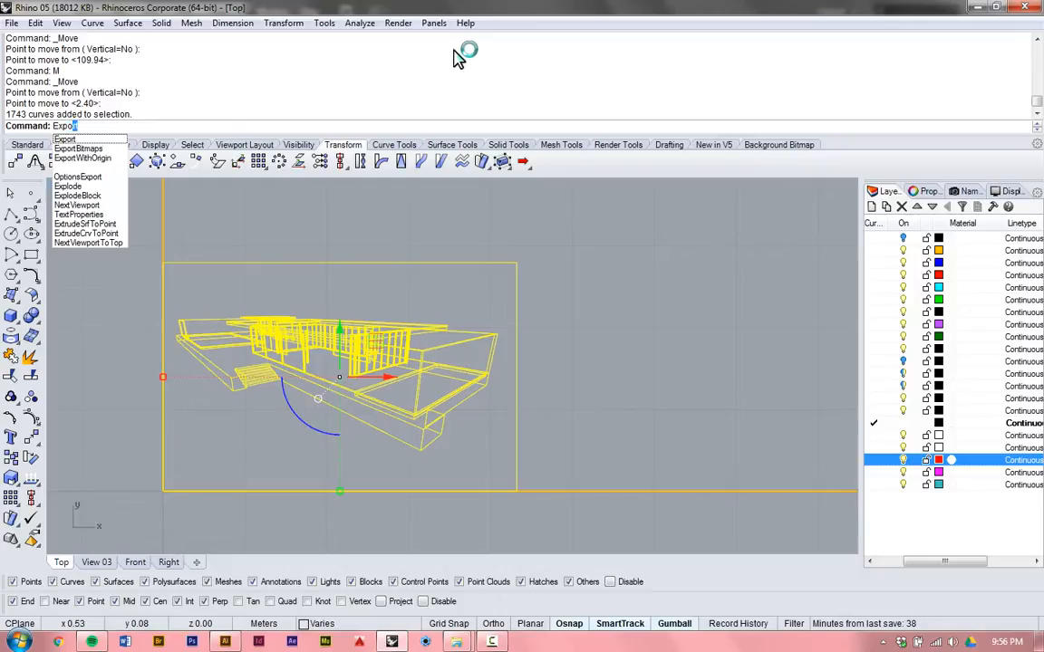
{"action": "key", "text": "Return"}
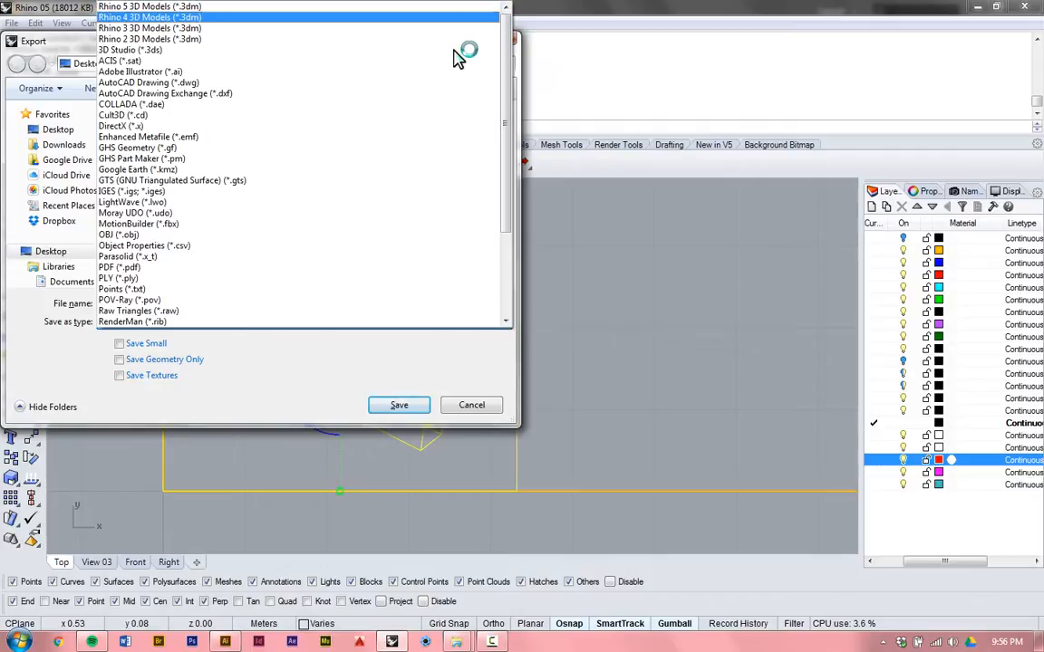
{"action": "key", "text": "Down"}
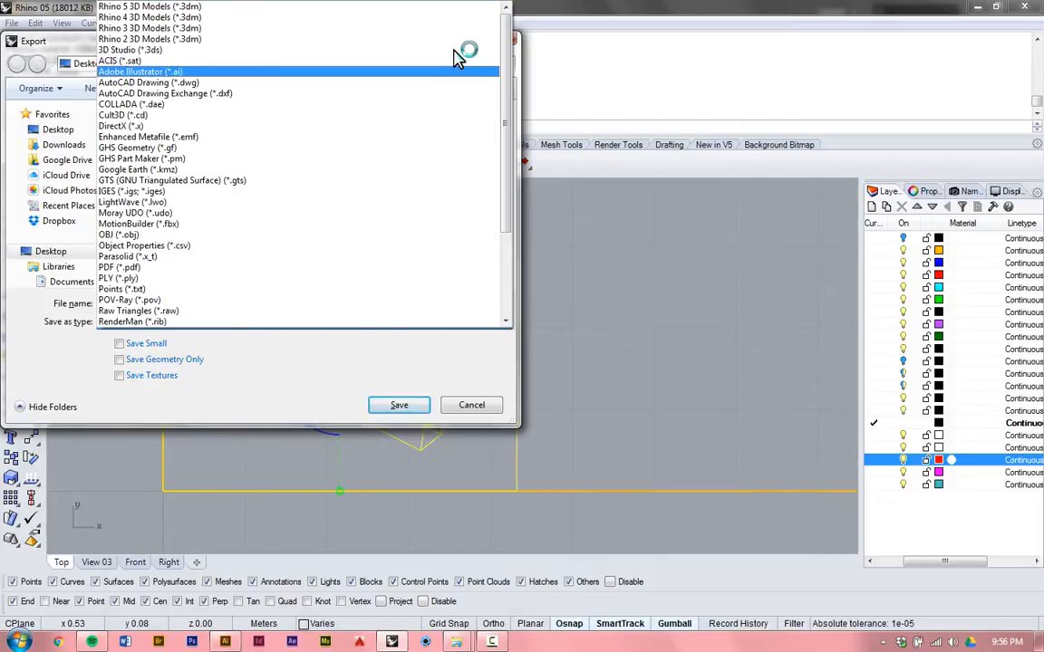
{"action": "key", "text": "Return"}
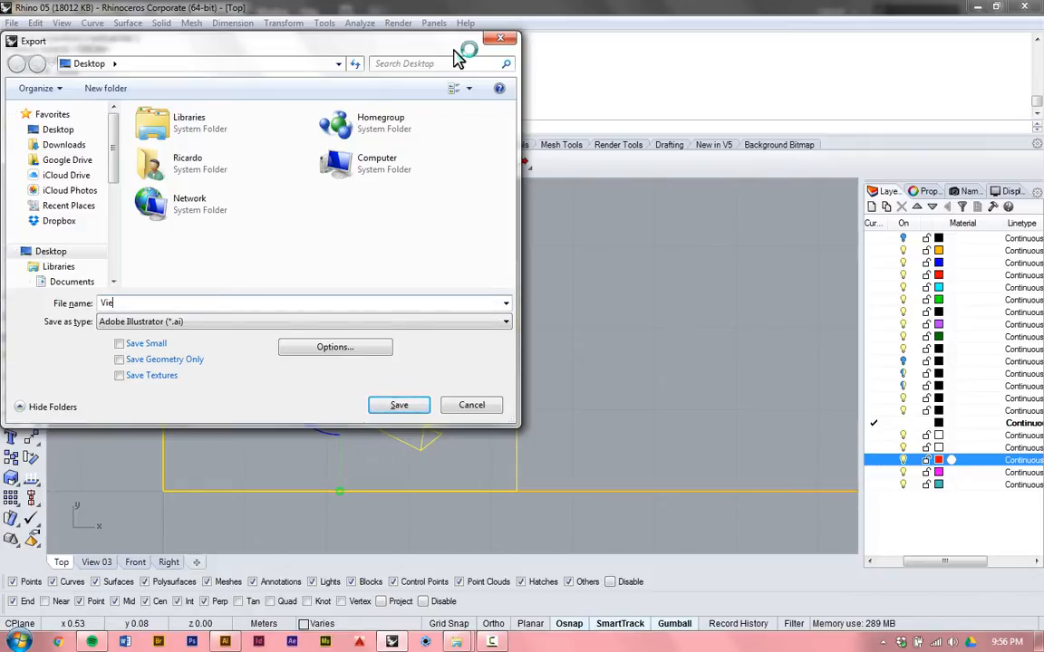
{"action": "type", "text": "w 01"}
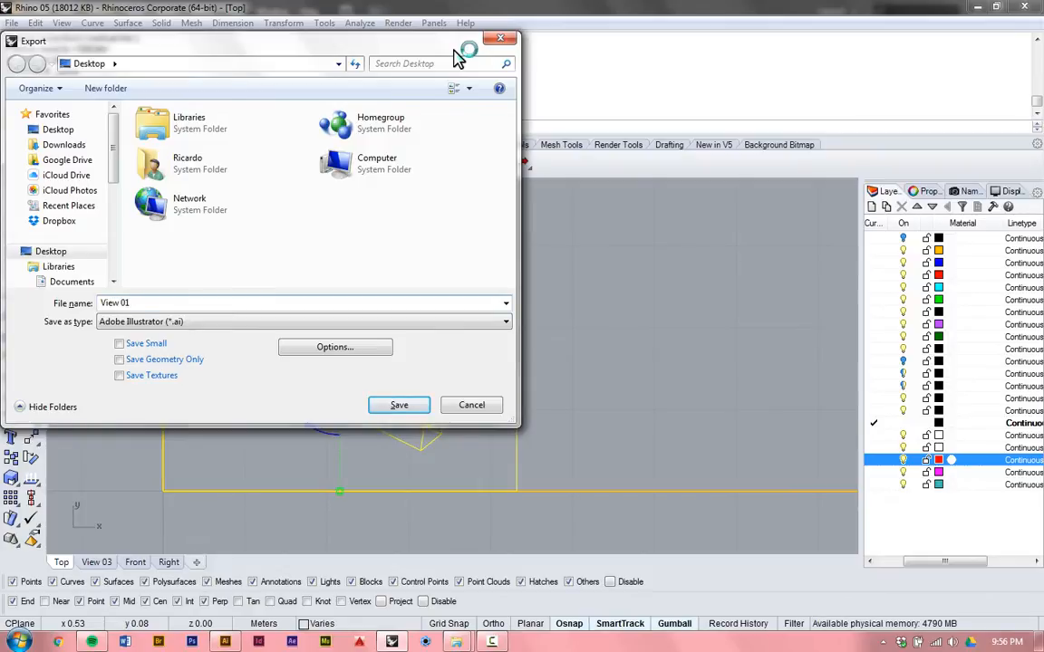
{"action": "key", "text": "Return"}
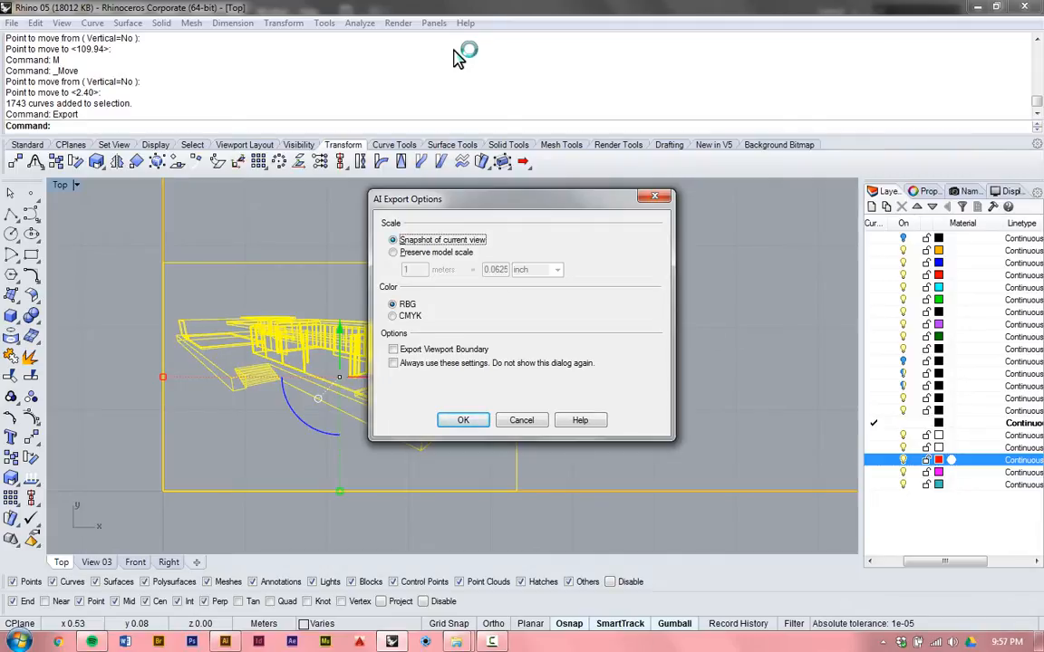
Step: Try to write the Illustrator export with the model scale preserved, and clear the selection
{"action": "key", "text": "Down"}
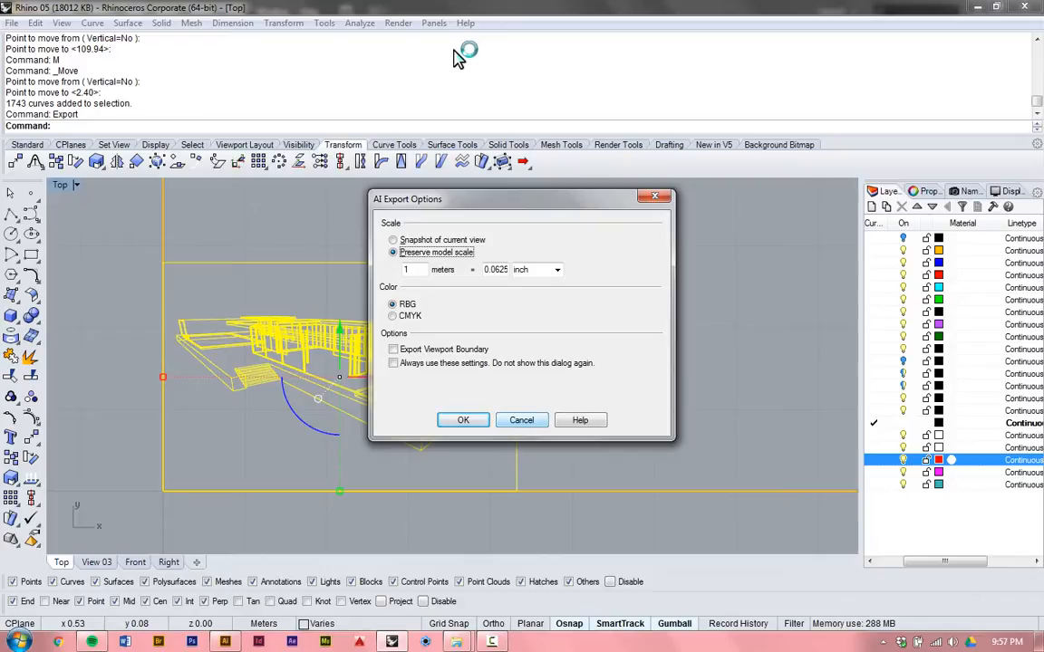
{"action": "key", "text": "Return"}
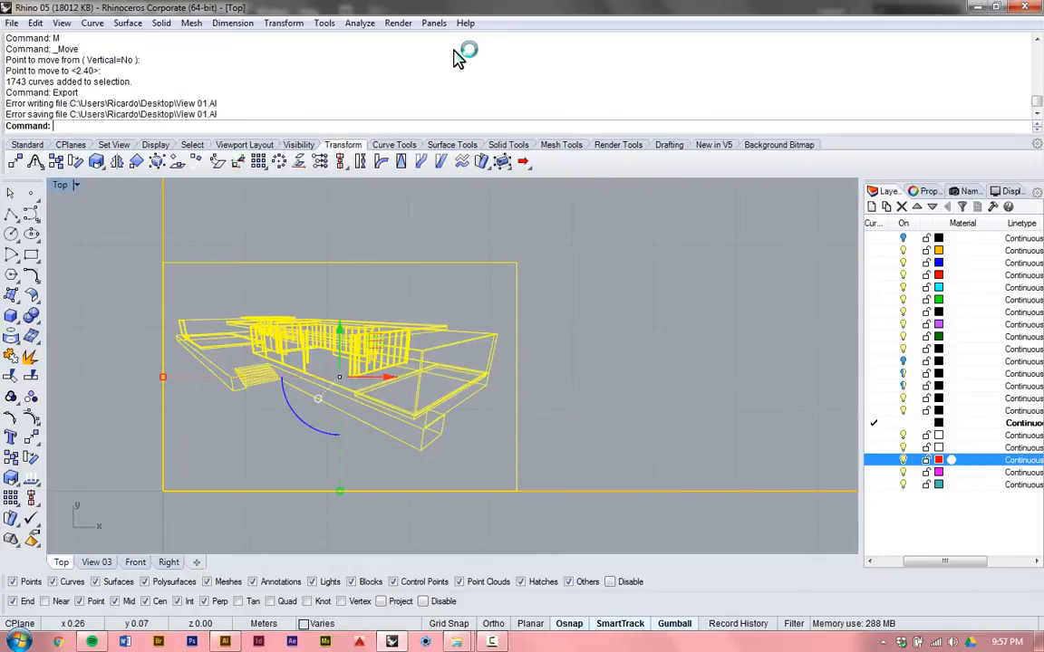
{"action": "key", "text": "Escape"}
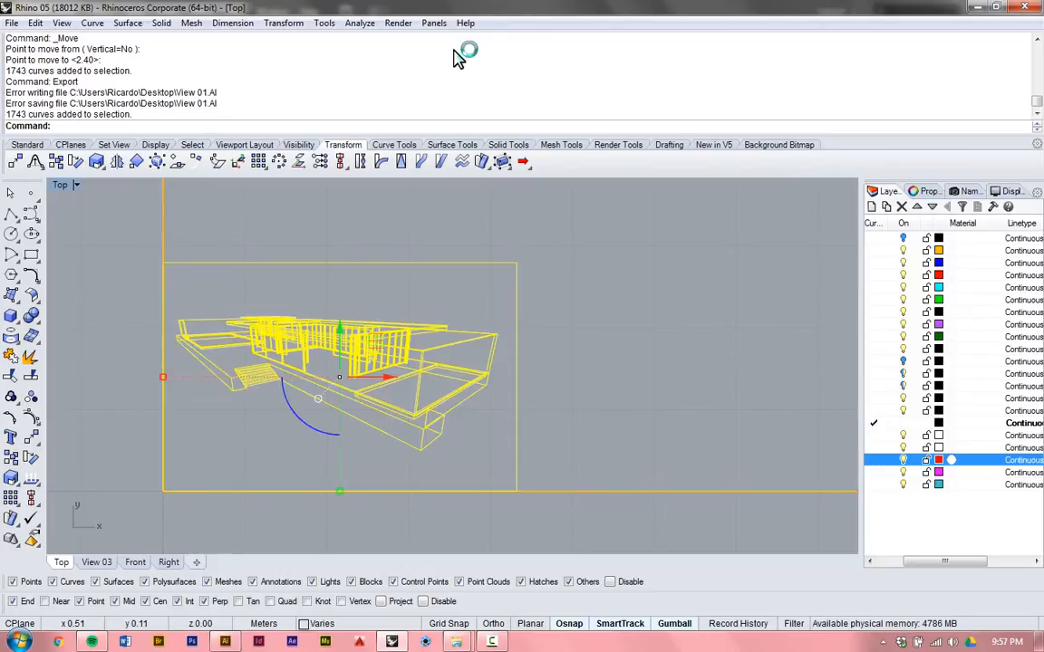
Step: Export the selected page rectangle and drawings again
{"action": "type", "text": "Expo"}
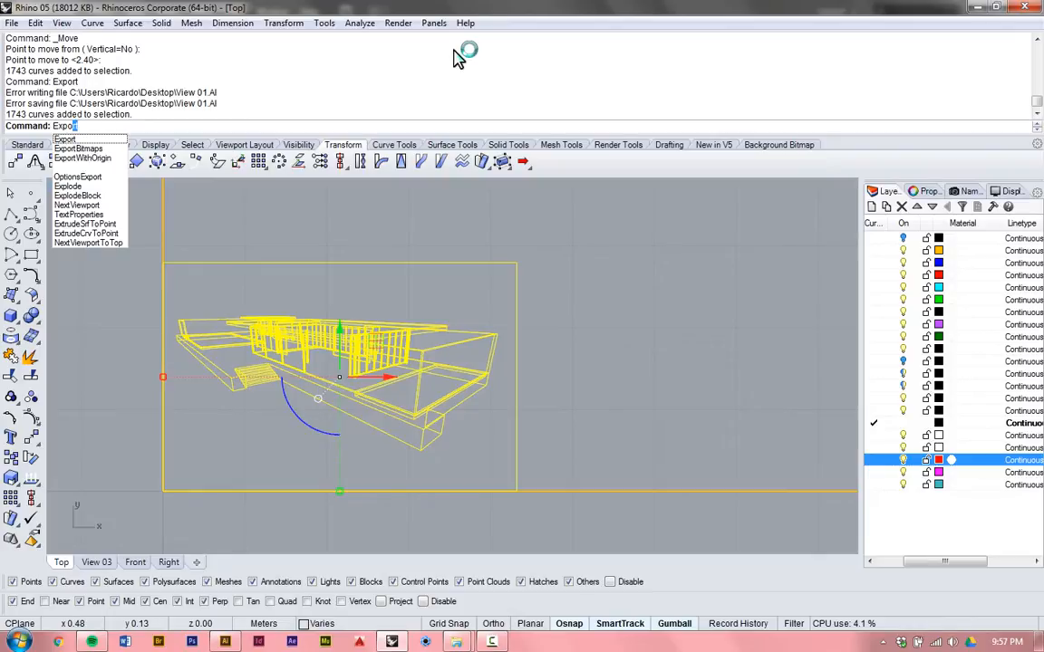
Step: Export the selected curves to the Desktop as an Adobe Illustrator file named View 01
{"action": "key", "text": "Return"}
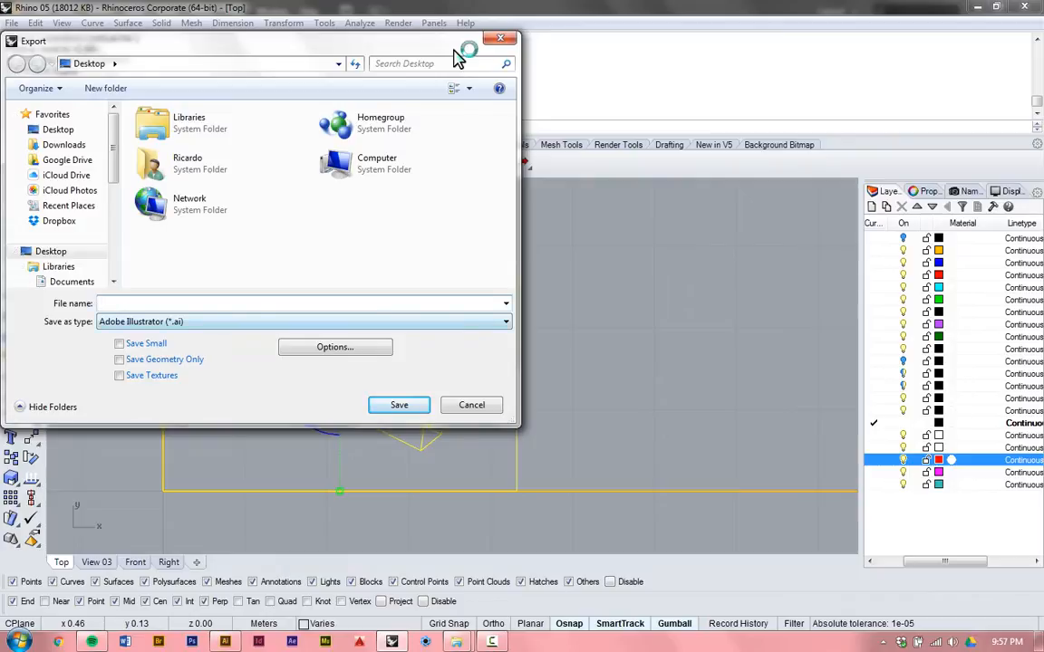
{"action": "key", "text": "alt+Down"}
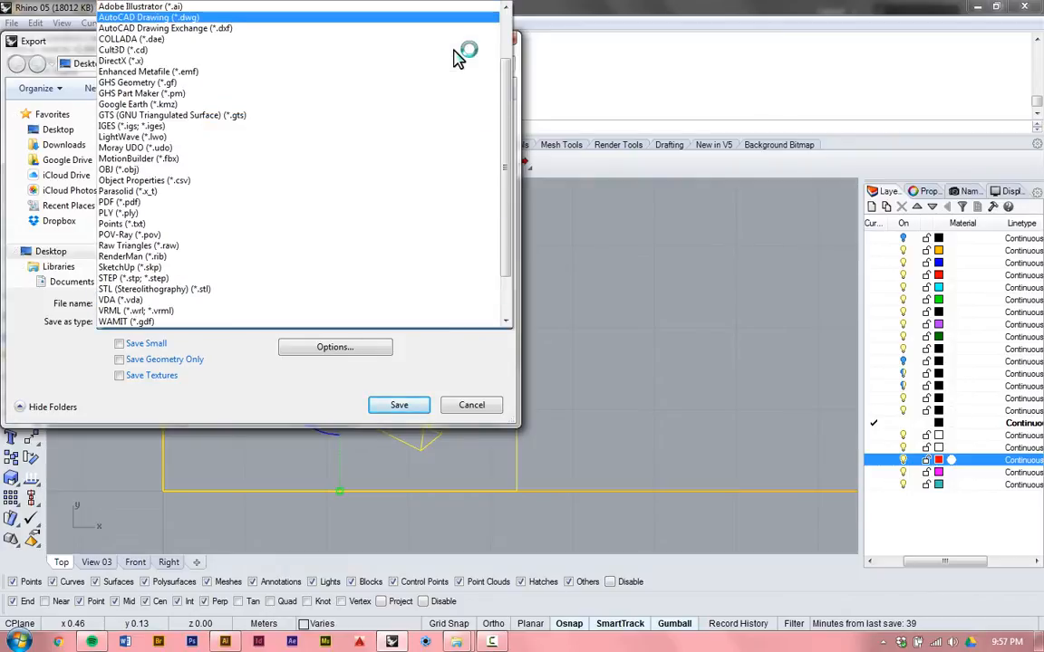
{"action": "key", "text": "Return"}
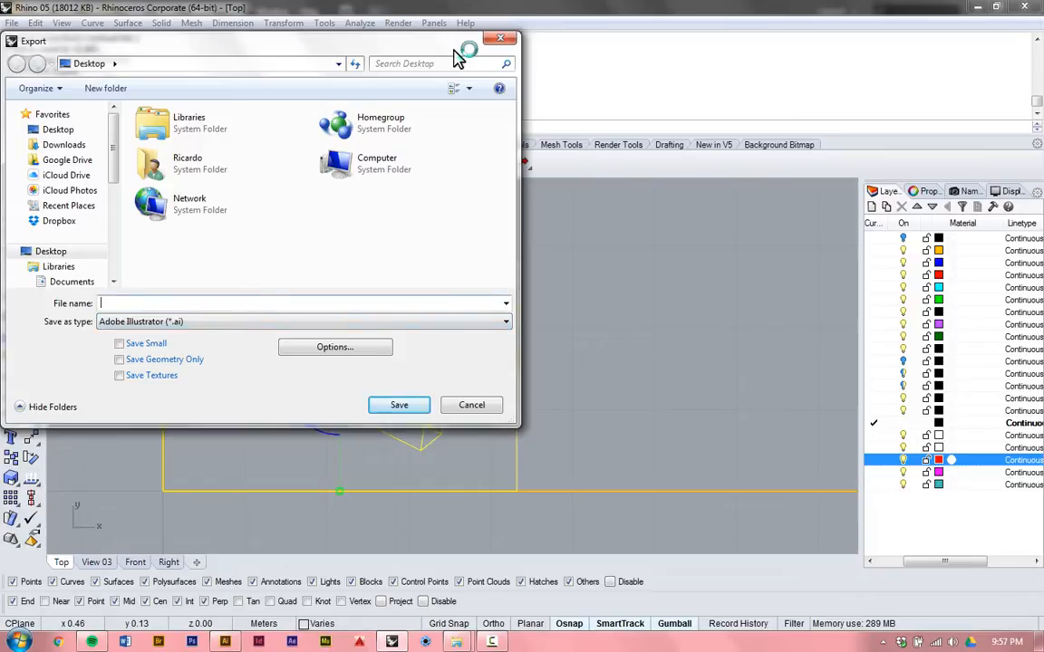
{"action": "type", "text": "Vie"}
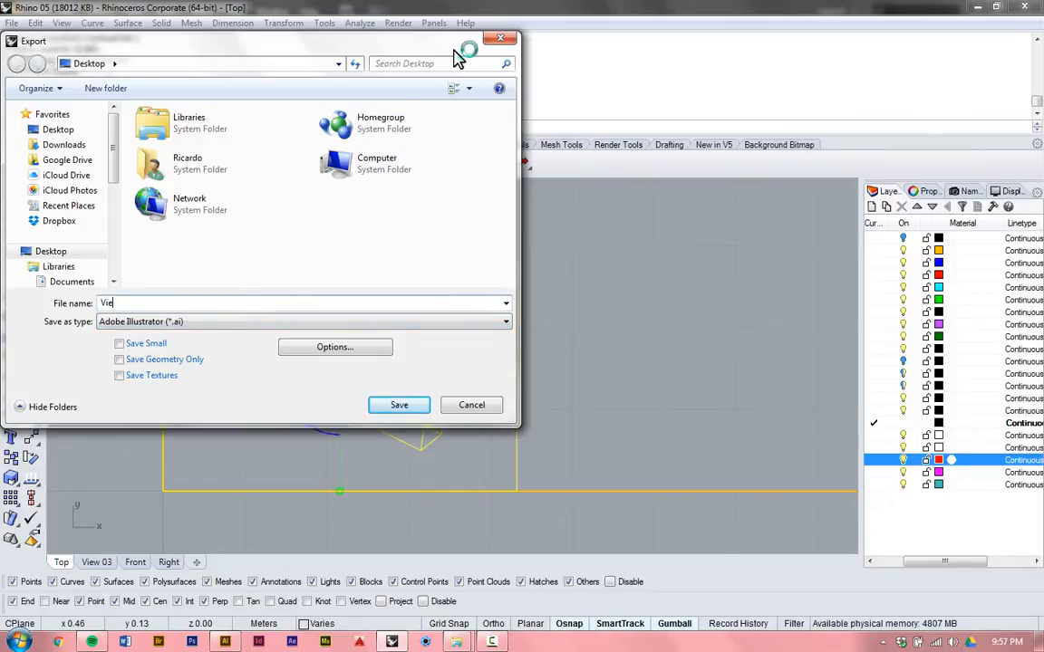
{"action": "type", "text": "w"}
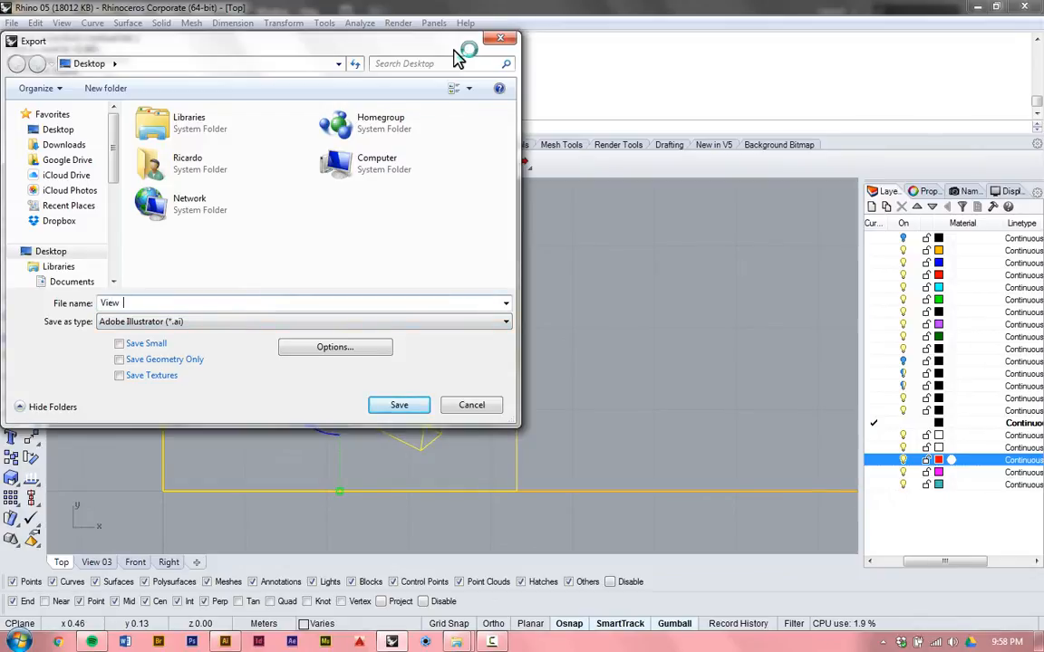
{"action": "type", "text": " 01"}
{"action": "key", "text": "Return"}
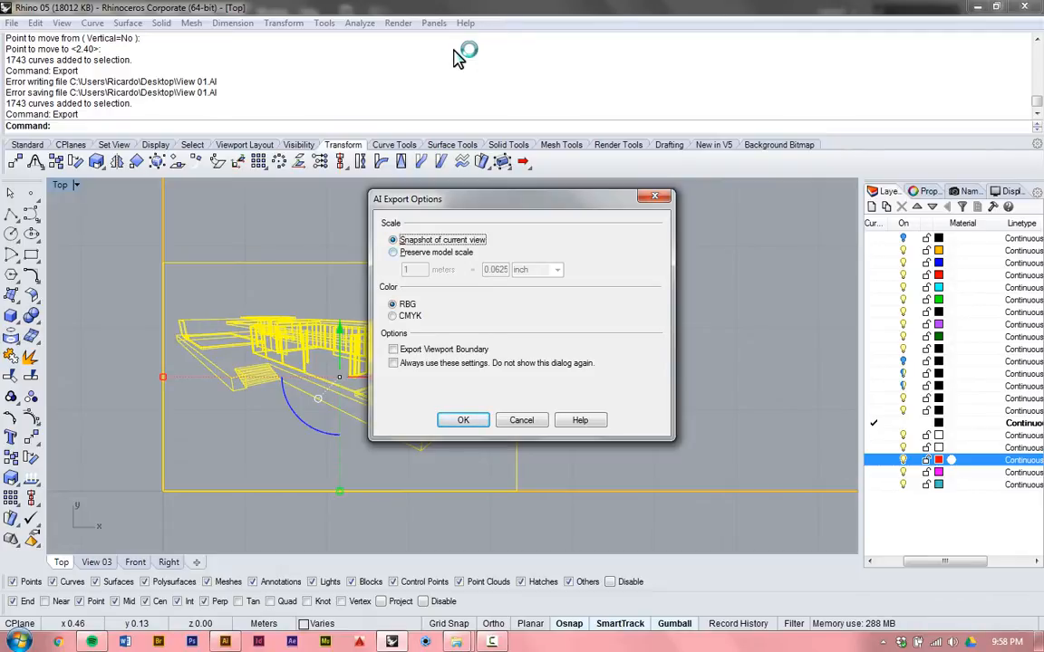
Step: Export as a snapshot of the current view with RGB color, and finish writing the file
{"action": "key", "text": "Down"}
{"action": "key", "text": "Up"}
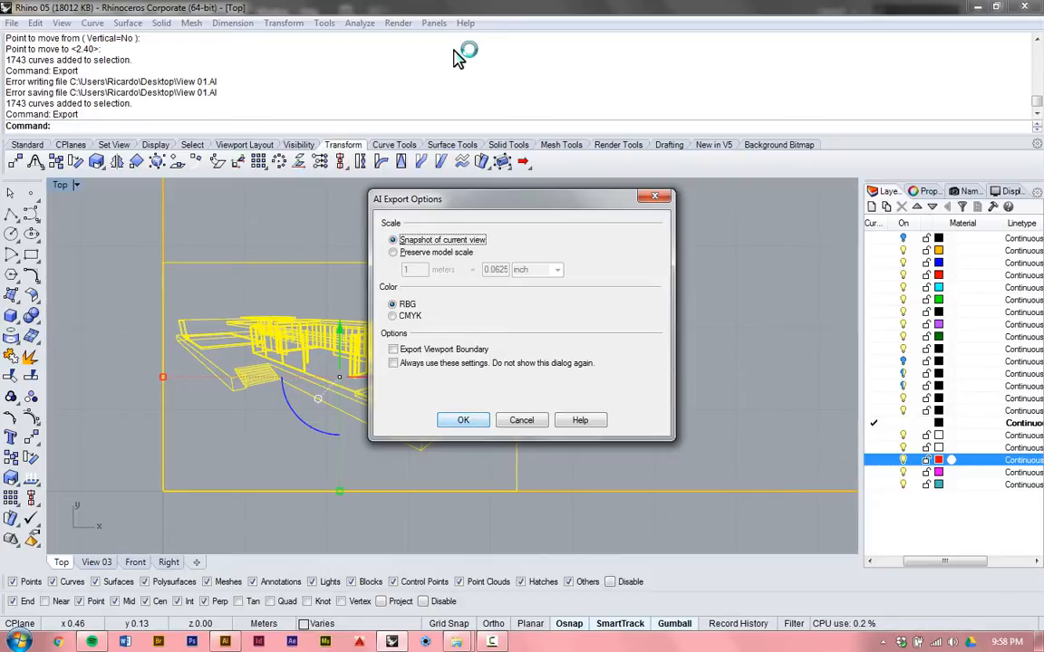
{"action": "key", "text": "Return"}
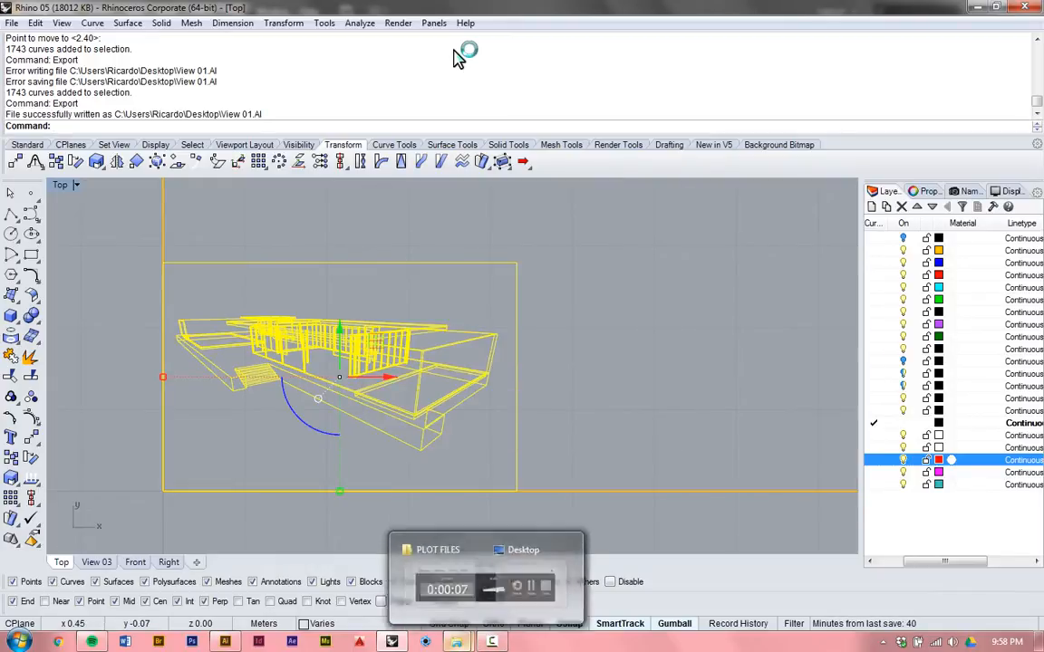
Step: Open the exported View 01 file from the Desktop folder in Illustrator and leave artboard editing
{"action": "key", "text": "Return"}
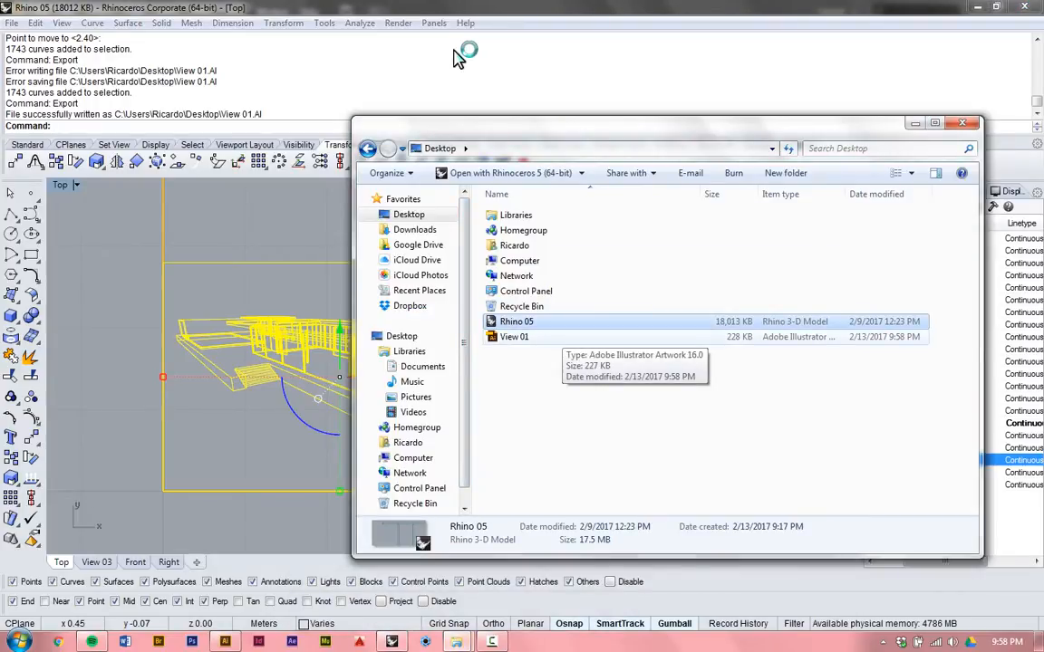
{"action": "key", "text": "Down"}
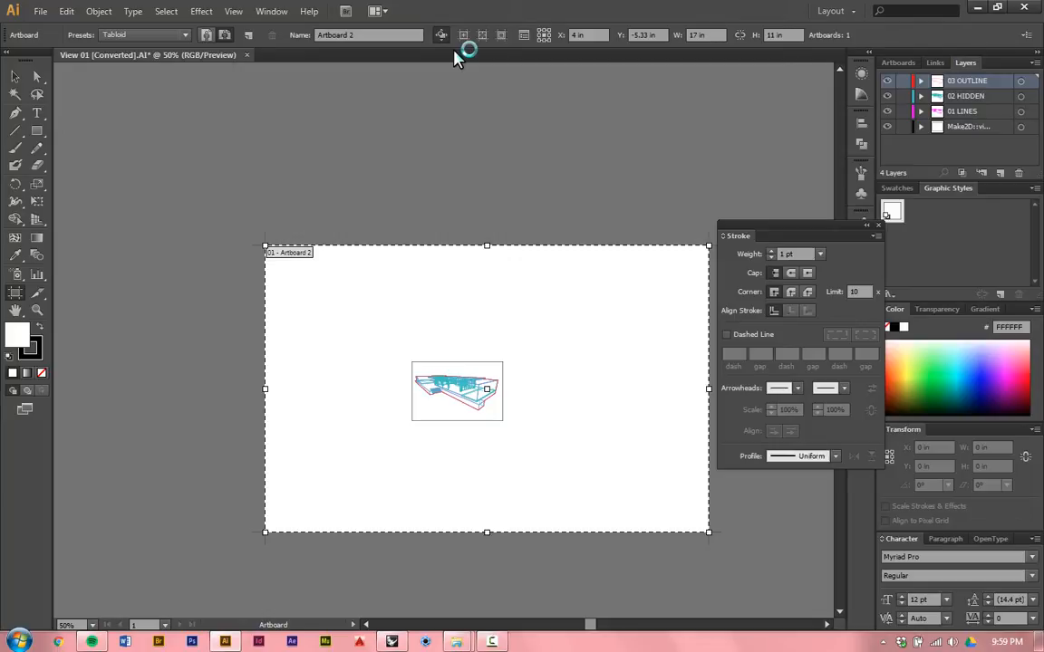
{"action": "key", "text": "Escape"}
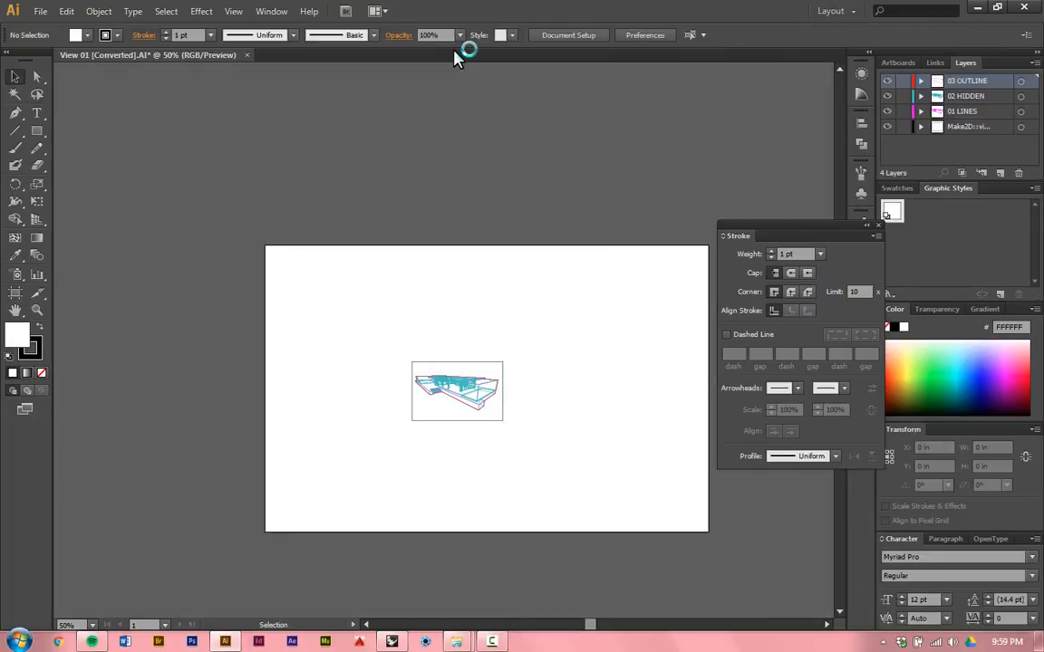
Step: Set the artboard's width to 11 in
{"action": "left_click_drag", "start_coordinate": [608, 274], "coordinate": [361, 466]}
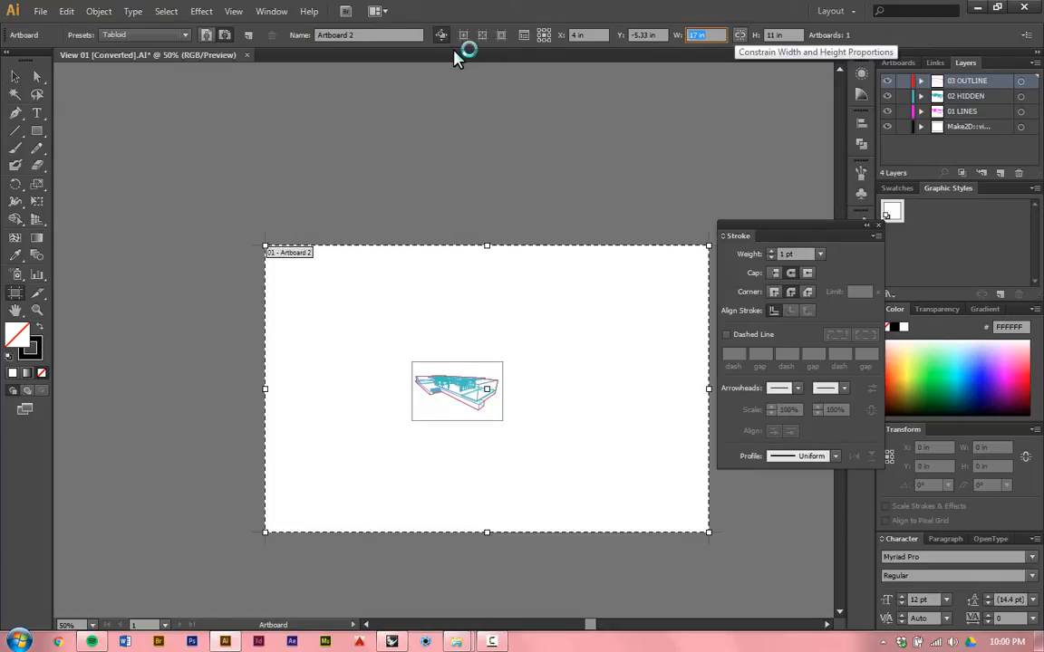
{"action": "type", "text": "11"}
{"action": "key", "text": "Tab"}
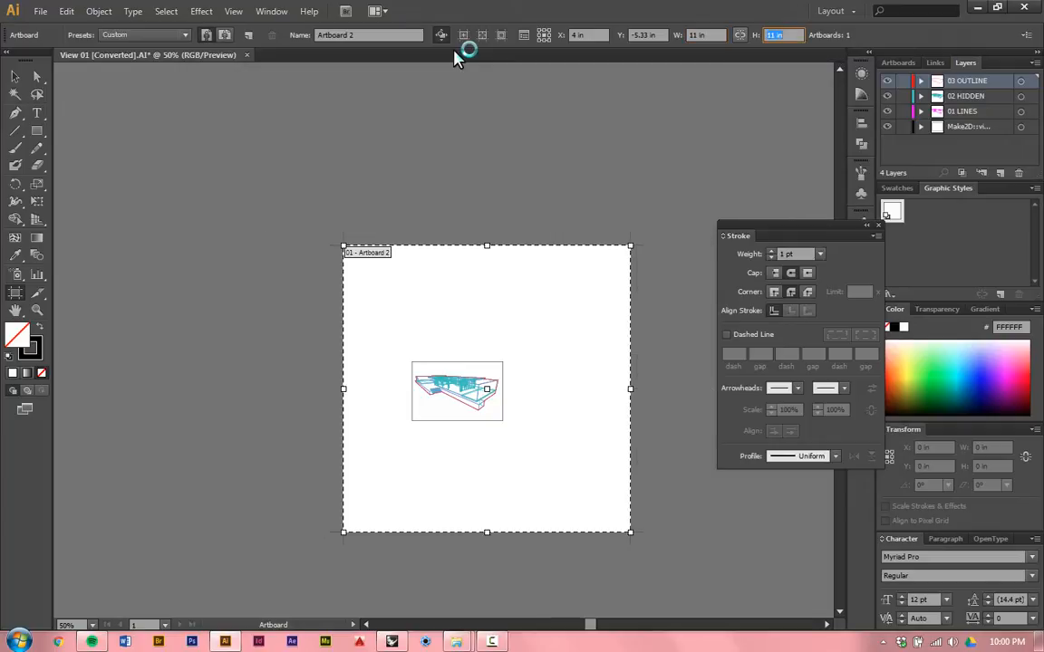
{"action": "key", "text": "Escape"}
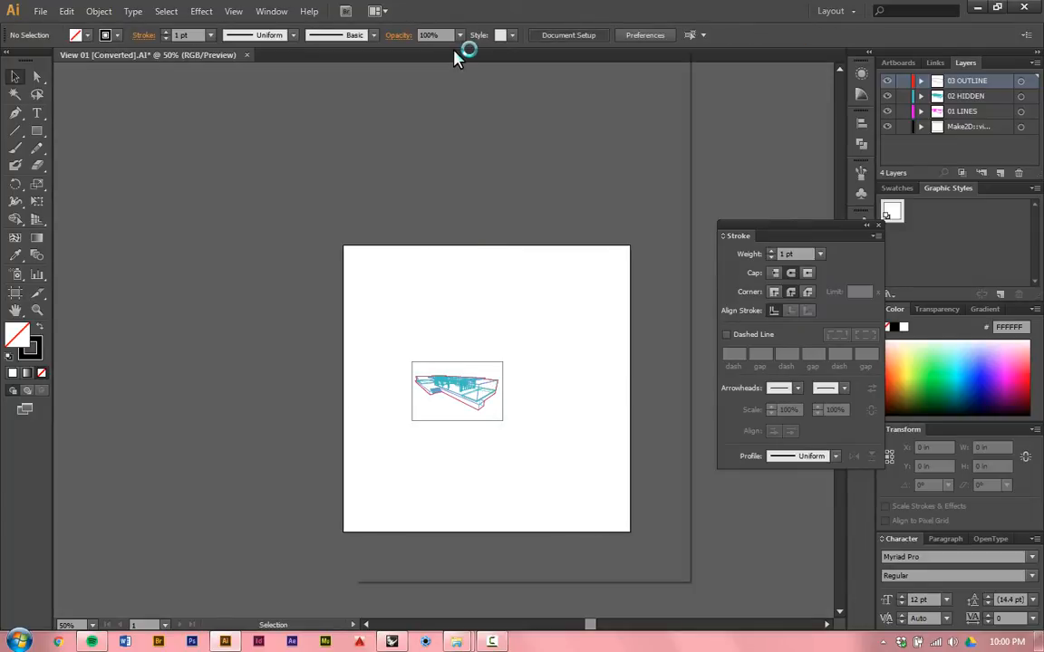
Step: Edit the artboard through Document Setup and set its width to 17 in
{"action": "key", "text": "Tab"}
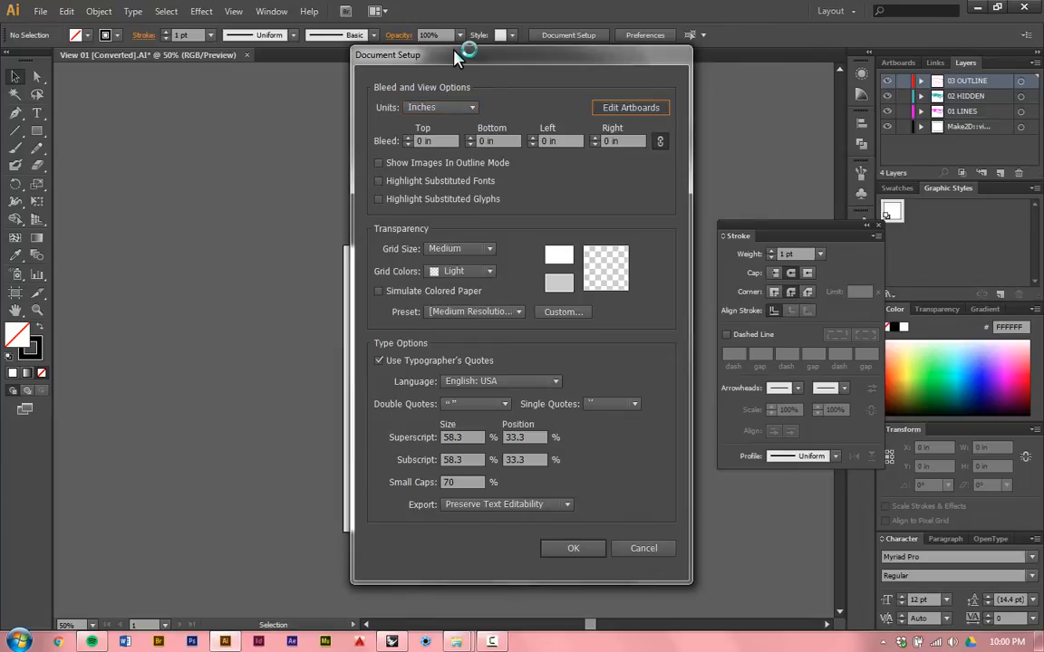
{"action": "key", "text": "Return"}
{"action": "left_click_drag", "start_coordinate": [707, 35], "coordinate": [686, 36]}
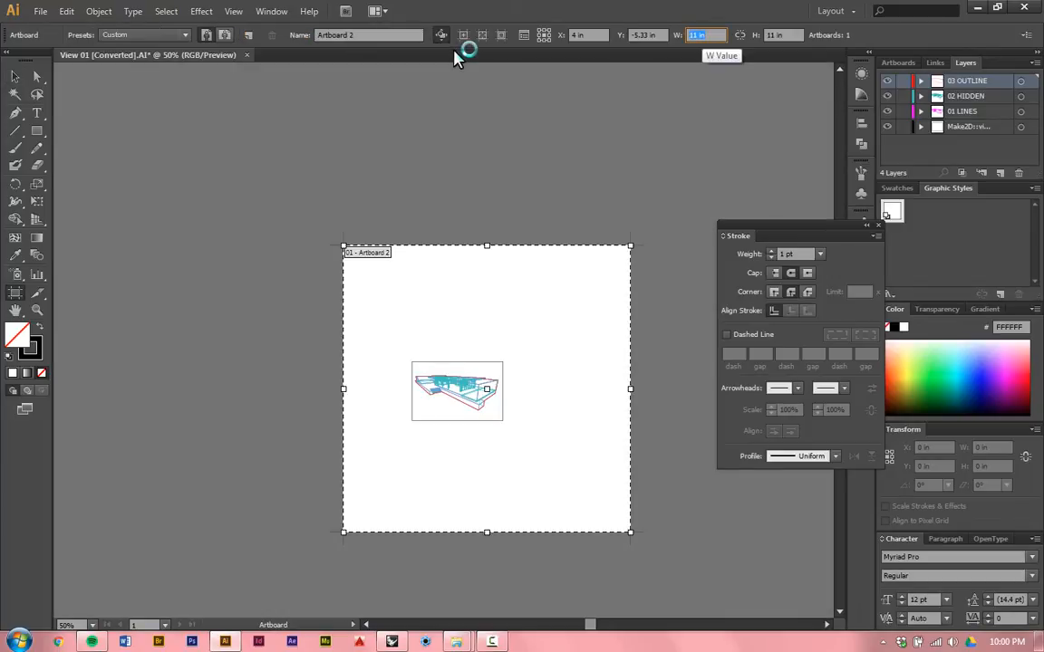
{"action": "type", "text": "17"}
{"action": "key", "text": "Return"}
{"action": "key", "text": "Escape"}
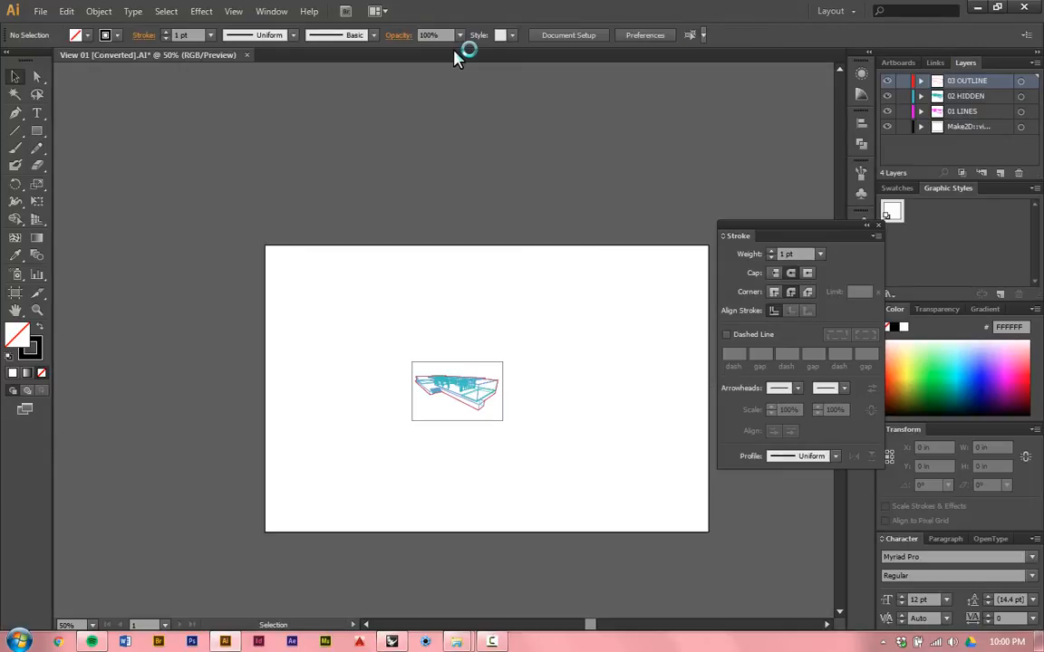
Step: Align the whole drawing with the artboard's lower-left corner and scale it proportionally to fill the 17 by 11 in artboard
{"action": "left_click_drag", "start_coordinate": [545, 428], "coordinate": [332, 267]}
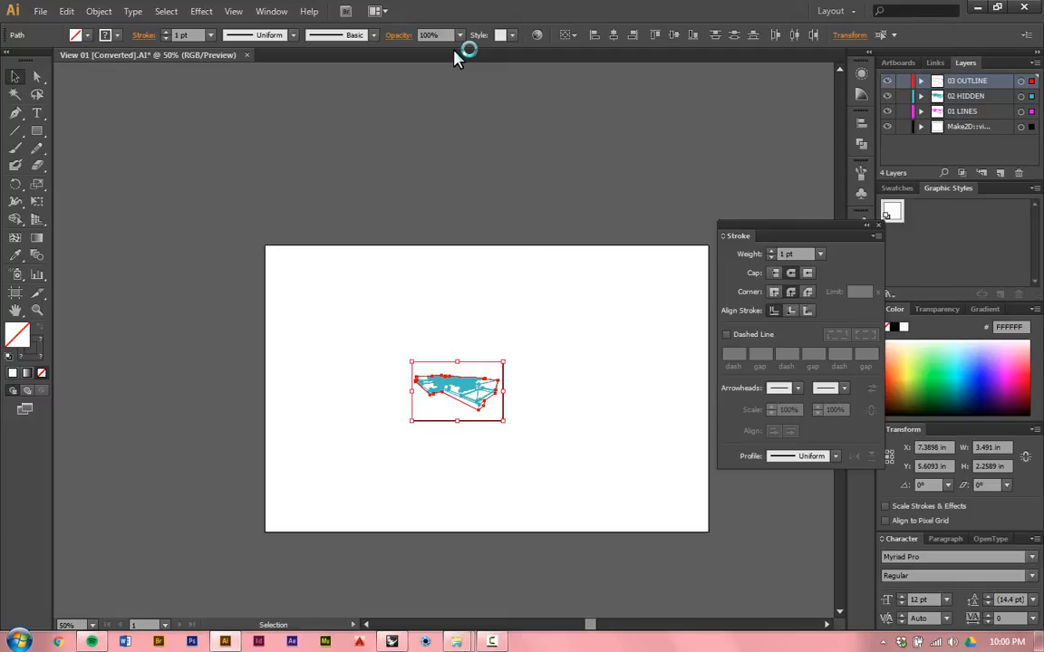
{"action": "left_click_drag", "start_coordinate": [439, 421], "coordinate": [292, 532]}
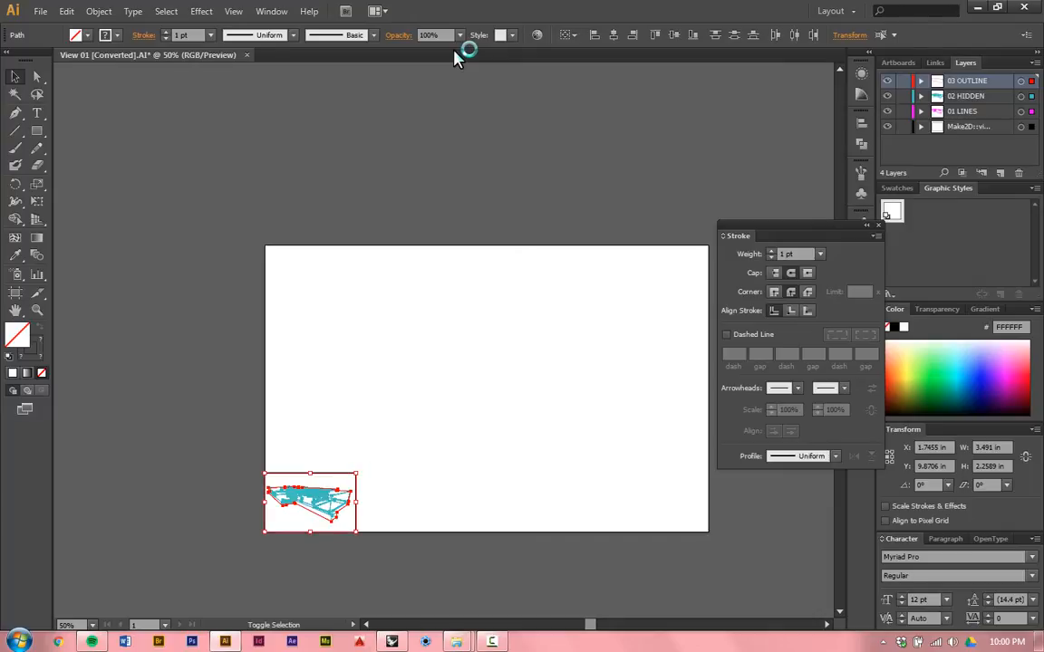
{"action": "left_click_drag", "start_coordinate": [370, 463], "coordinate": [709, 245], "text": "shift"}
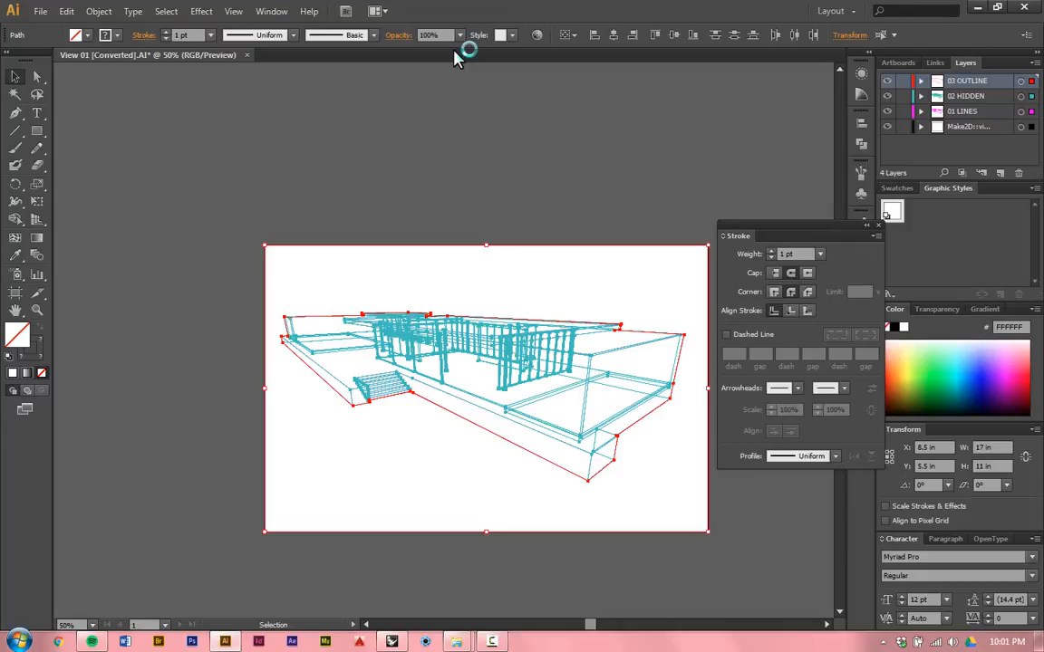
{"action": "key", "text": "ctrl+shift+a"}
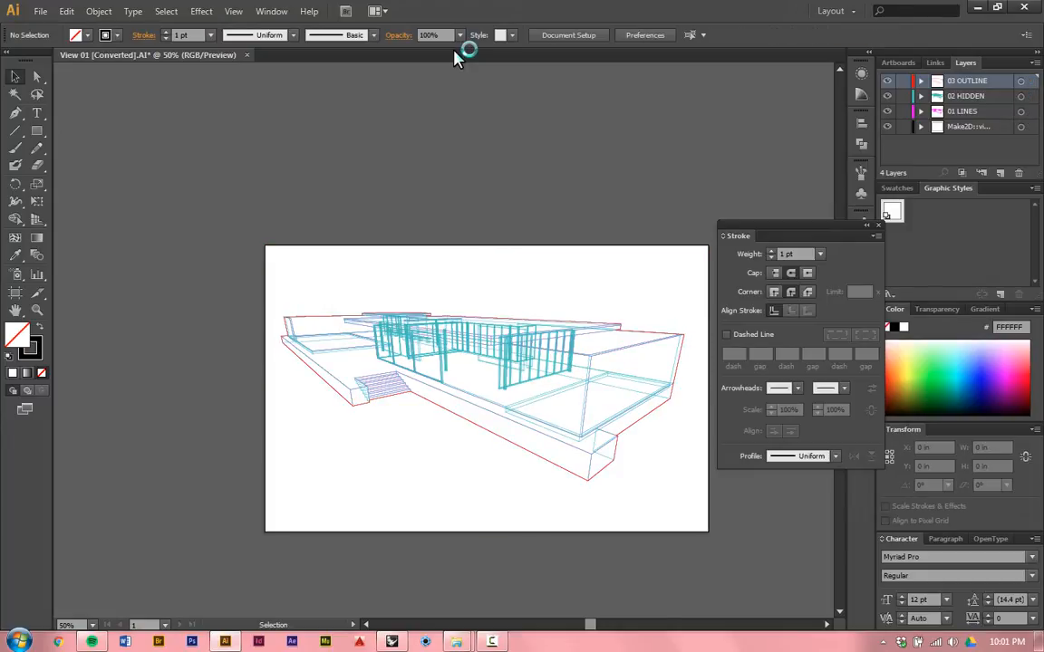
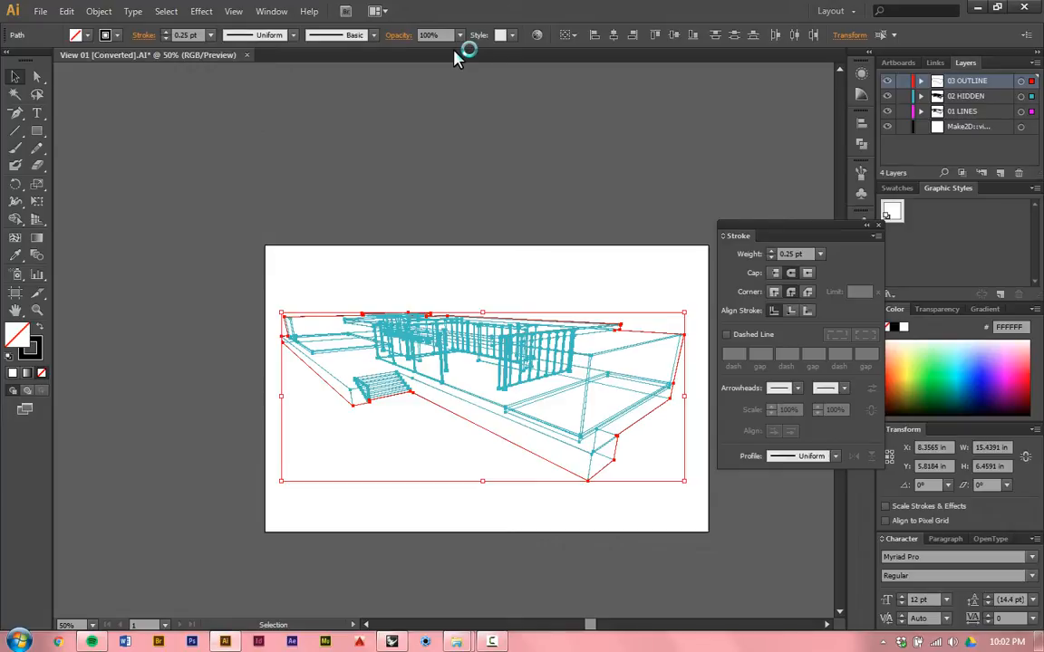
Step: Deselect the artwork and examine the 0.25 pt black linework up close and as a whole
{"action": "key", "text": "ctrl+shift+a"}
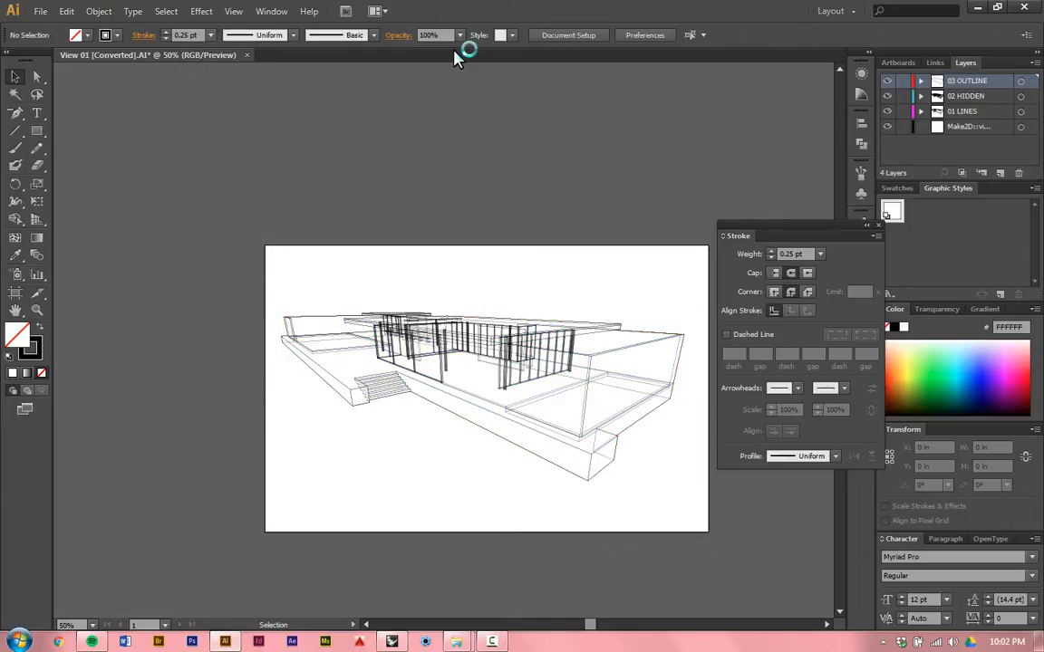
{"action": "key", "text": "ctrl+plus"}
{"action": "key", "text": "ctrl+plus"}
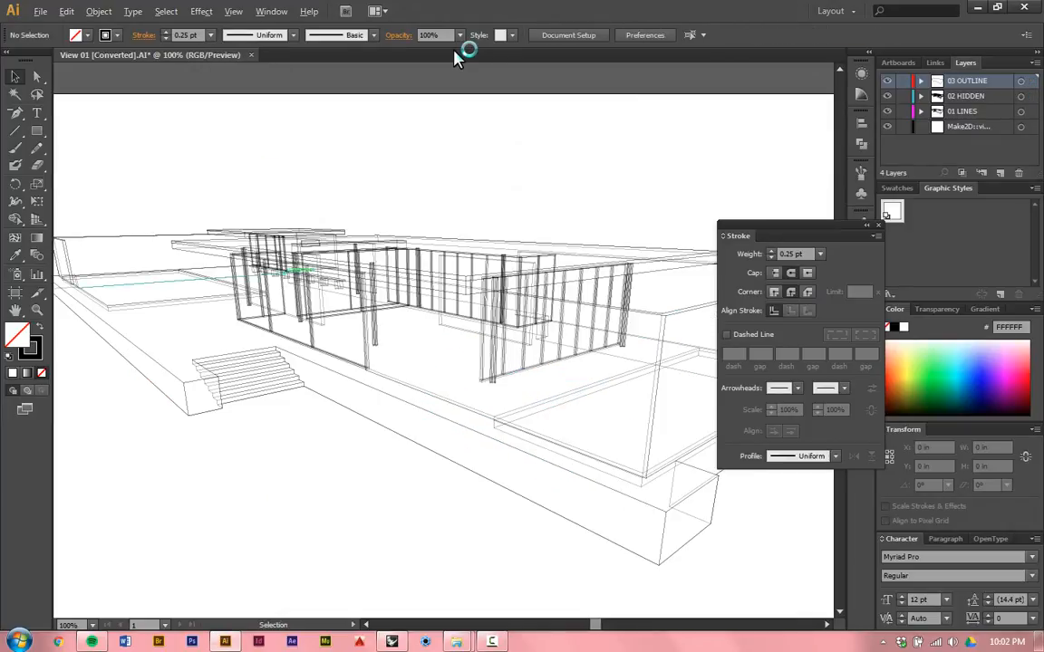
{"action": "key", "text": "ctrl+plus"}
{"action": "key", "text": "ctrl+plus"}
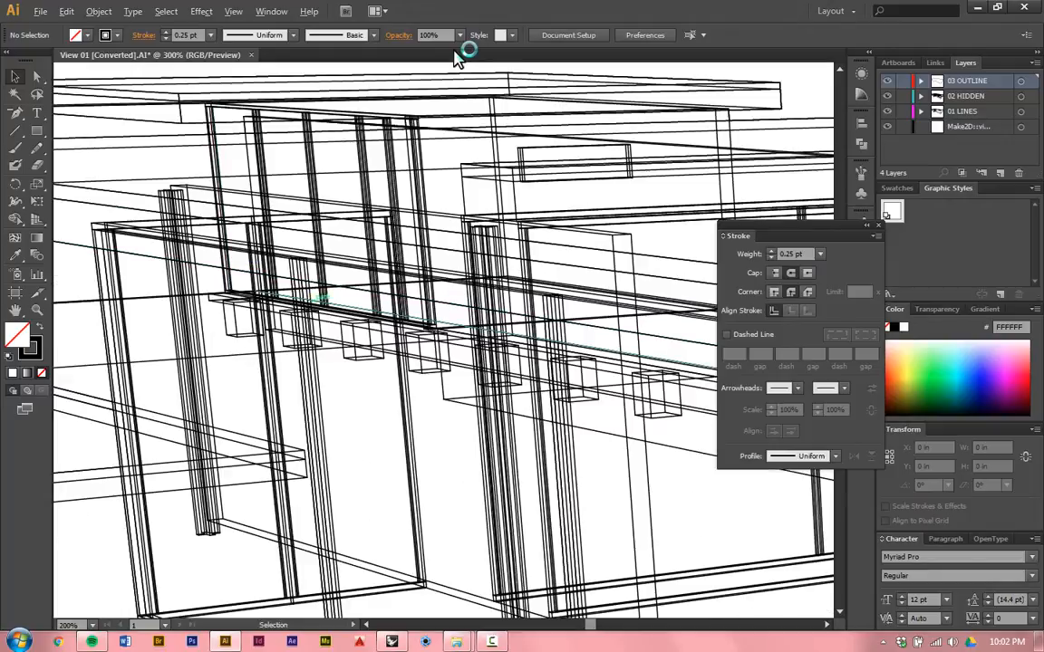
{"action": "key", "text": "ctrl+minus"}
{"action": "key", "text": "ctrl+minus"}
{"action": "key", "text": "ctrl+minus"}
{"action": "key", "text": "ctrl+minus"}
{"action": "key", "text": "ctrl+minus"}
{"action": "key", "text": "ctrl+minus"}
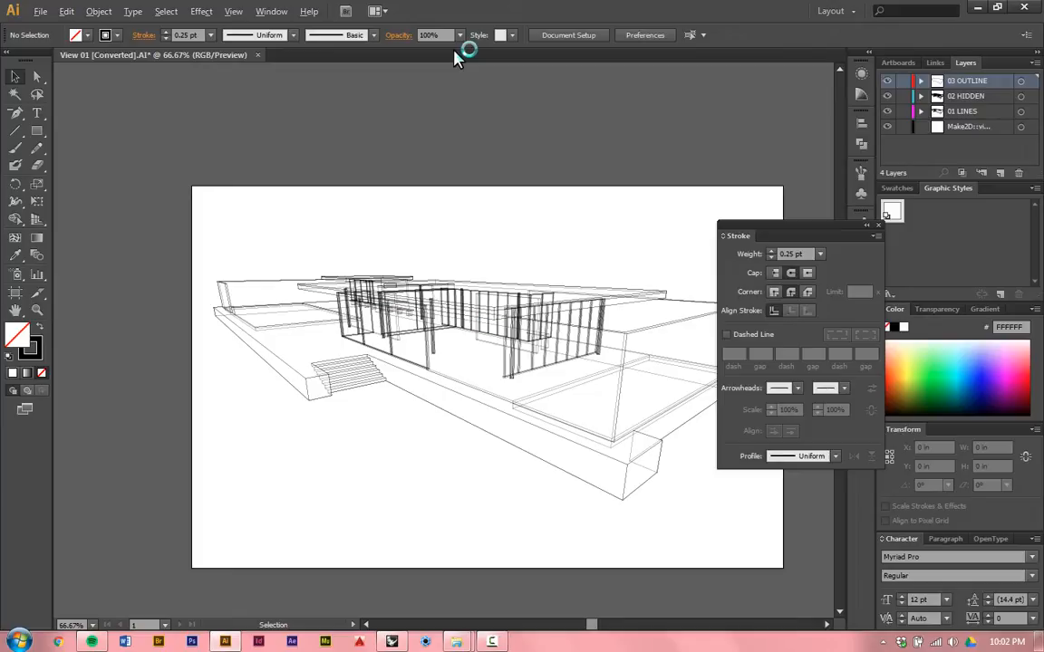
{"action": "key", "text": "alt"}
{"action": "left_click", "coordinate": [271, 11]}
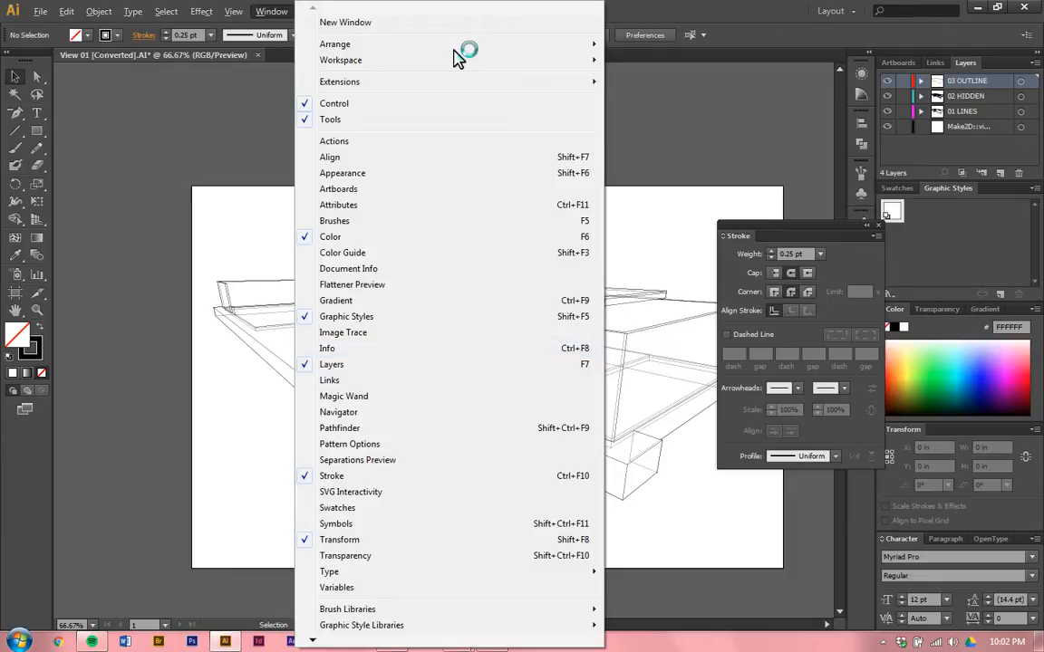
{"action": "key", "text": "Escape"}
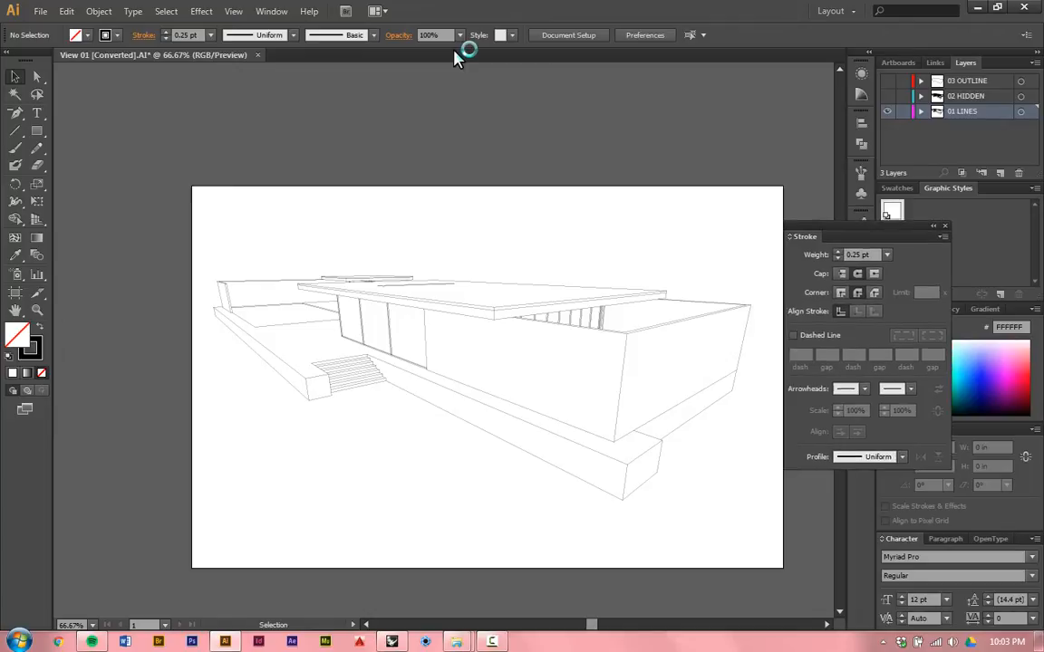
Step: Select all the linework on the 01 LINES layer and try to make it a Live Paint group
{"action": "mouse_move", "coordinate": [750, 209]}
{"action": "left_mouse_down"}
{"action": "mouse_move", "coordinate": [645, 442]}
{"action": "mouse_move", "coordinate": [205, 508]}
{"action": "mouse_move", "coordinate": [193, 536]}
{"action": "left_mouse_up"}
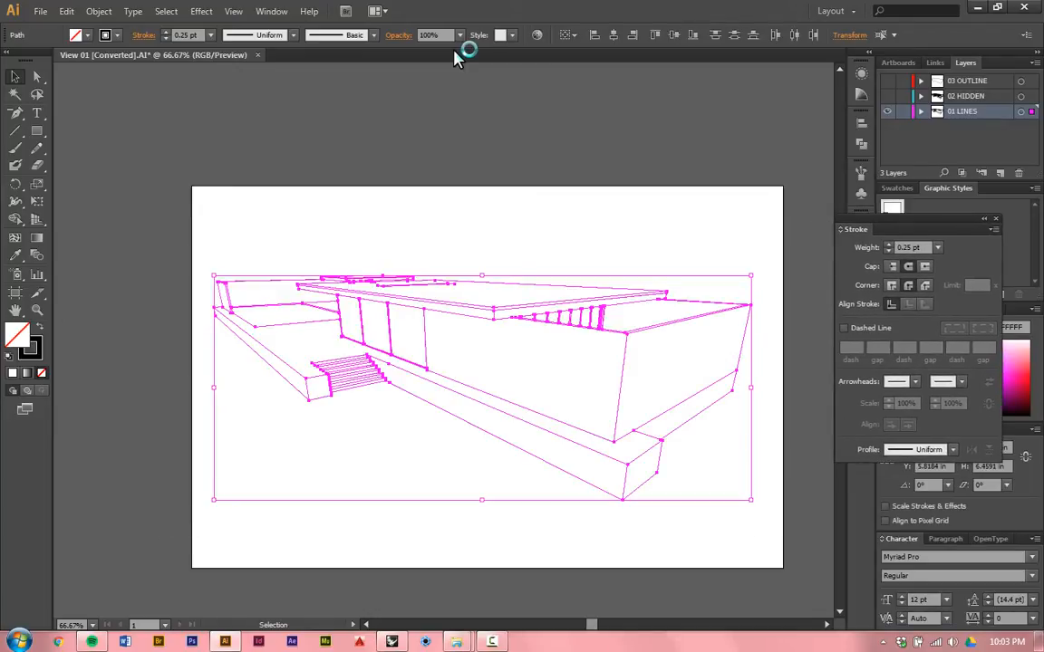
{"action": "key", "text": "k"}
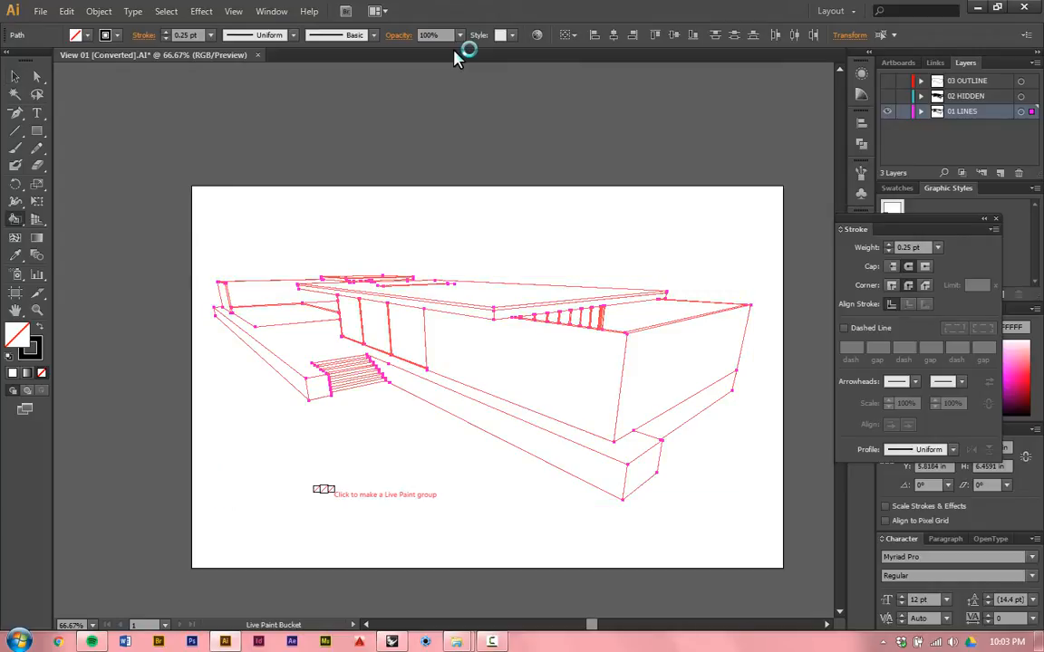
{"action": "left_click", "coordinate": [319, 458]}
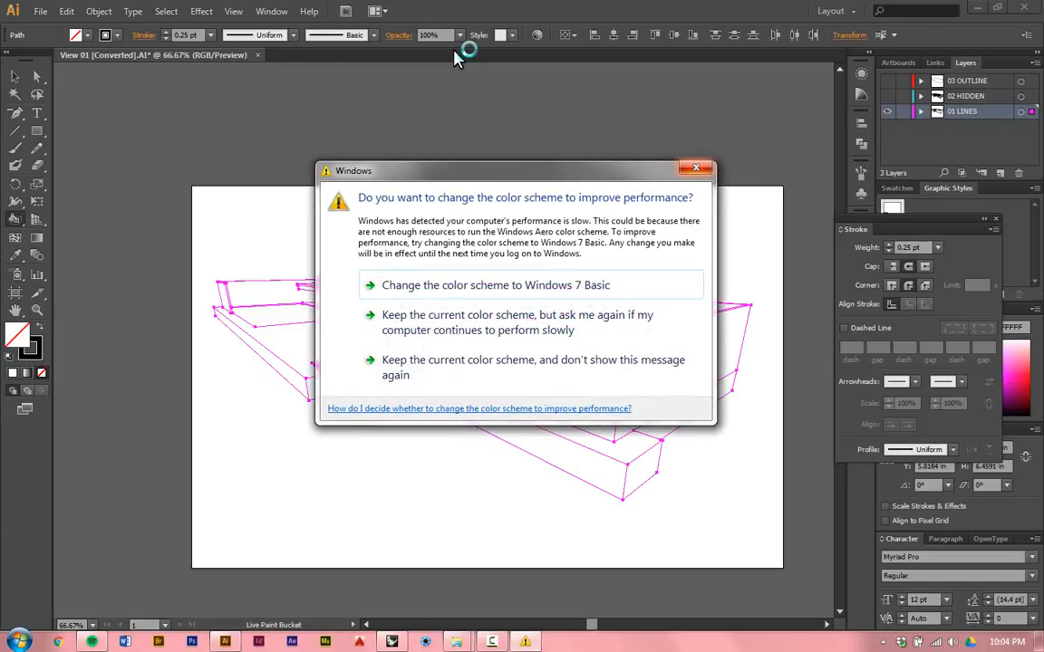
{"action": "key", "text": "Escape"}
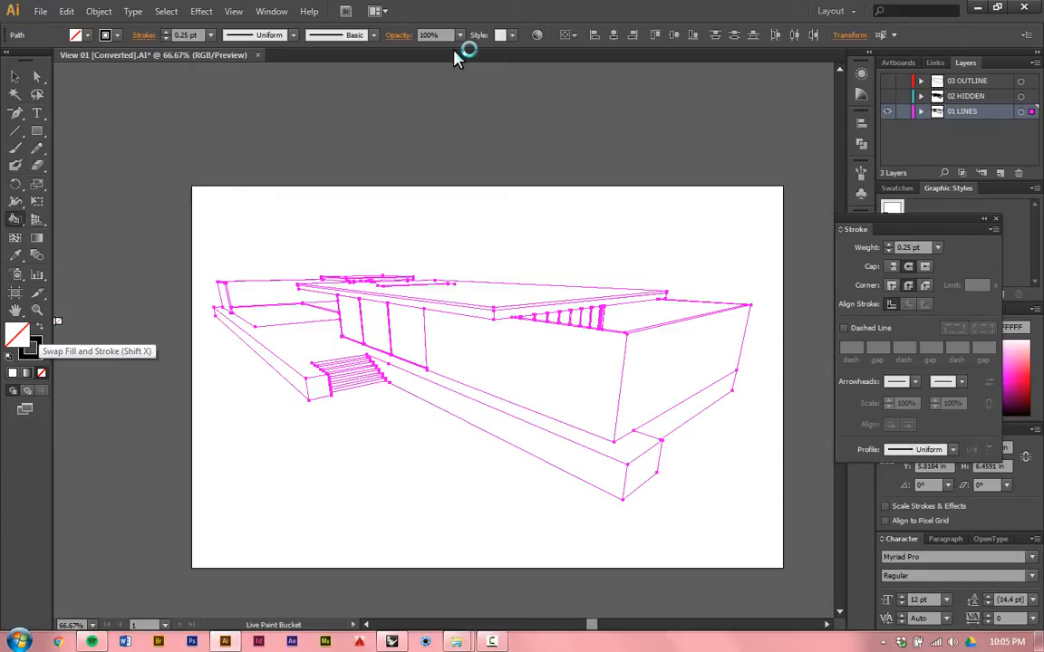
Step: Set an orange fill with no stroke, convert the selected linework to a Live Paint group and fill the large front wall
{"action": "key", "text": "shift+x"}
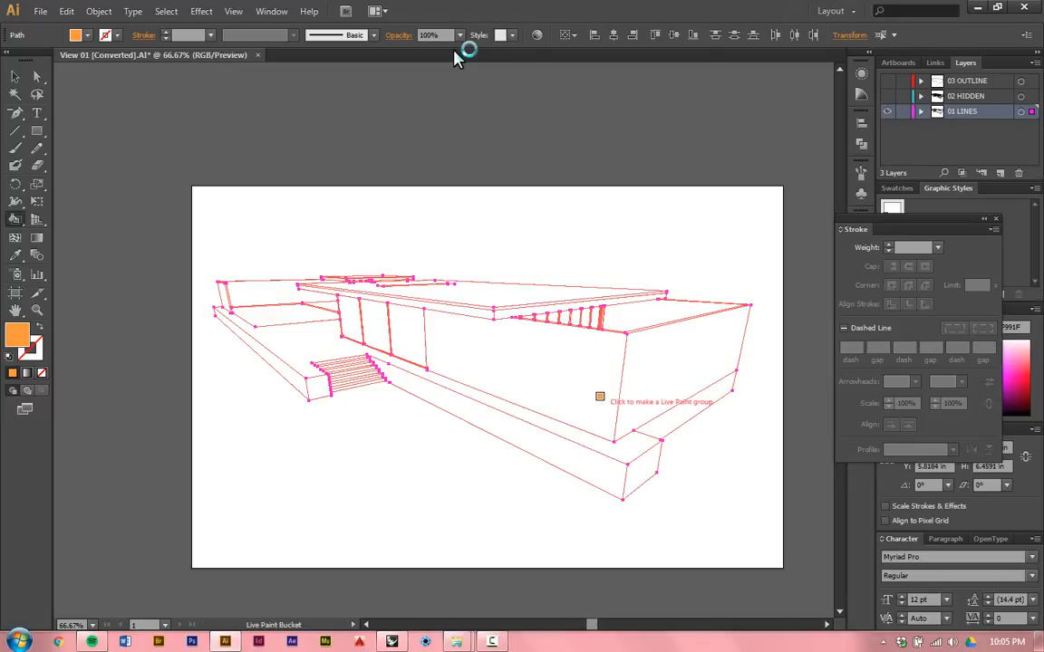
{"action": "key", "text": "ctrl+plus"}
{"action": "key", "text": "ctrl+plus"}
{"action": "key", "text": "ctrl+plus"}
{"action": "key", "text": "ctrl+0"}
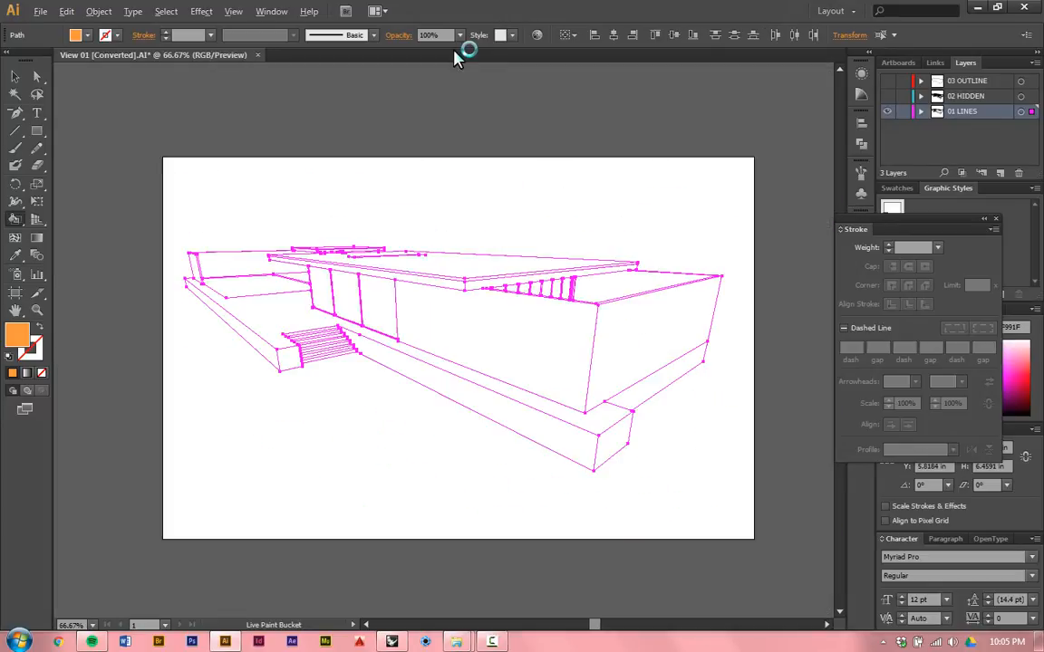
{"action": "key", "text": "ctrl+plus"}
{"action": "key", "text": "ctrl+plus"}
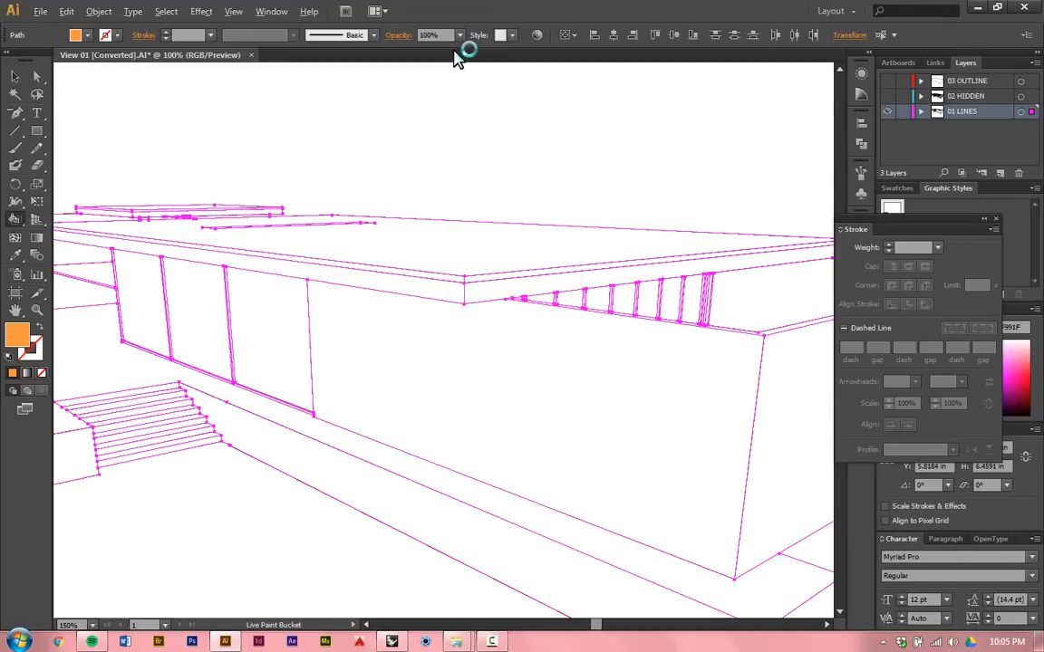
{"action": "key", "text": "ctrl+minus"}
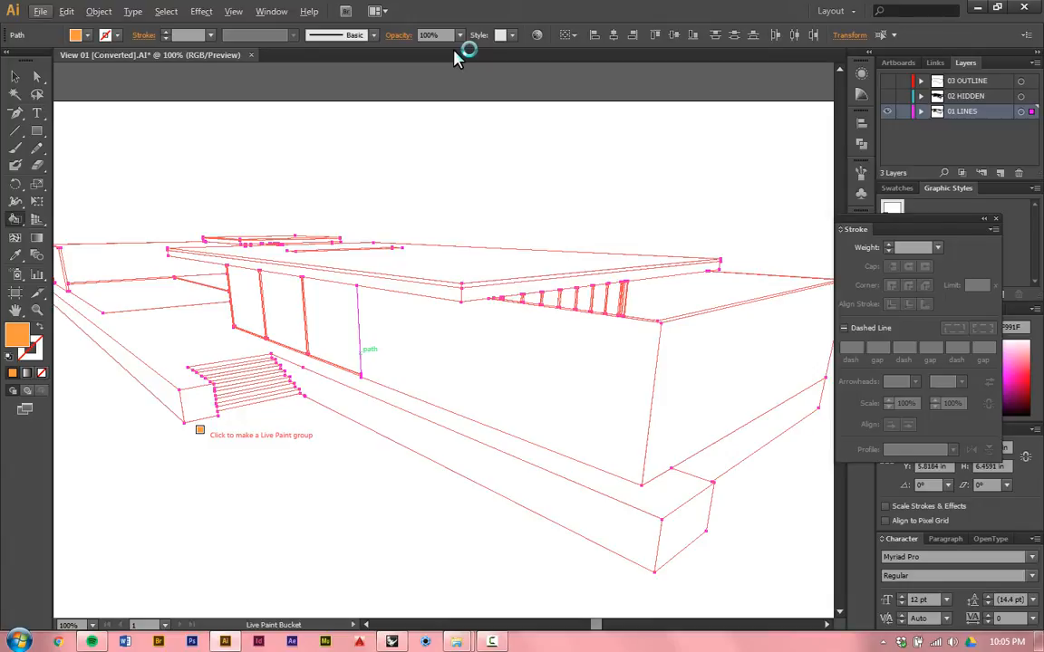
{"action": "left_click", "coordinate": [448, 361]}
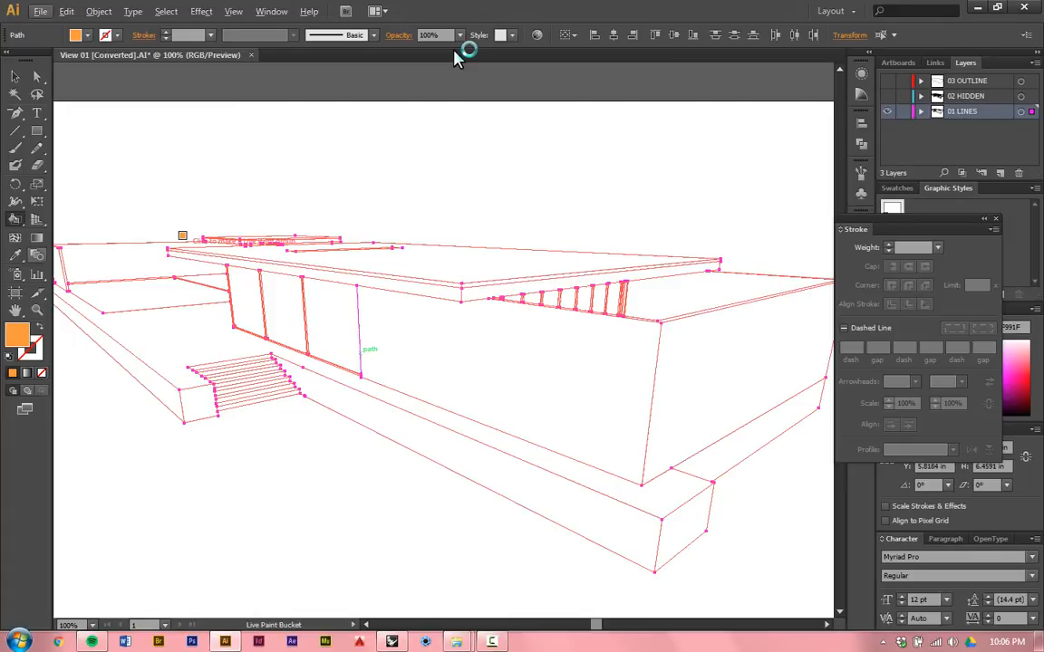
{"action": "left_click", "coordinate": [461, 349]}
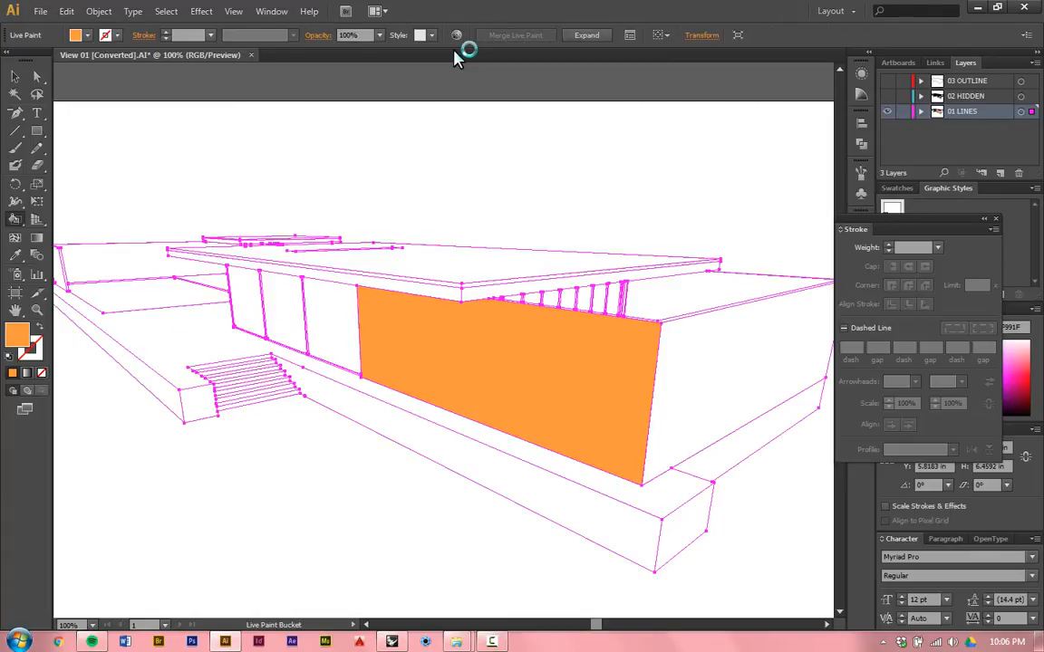
Step: Fill both bands of the main roof's long front fascia with the orange
{"action": "scroll", "coordinate": [391, 259], "scroll_direction": "up", "scroll_amount": 3, "text": "alt"}
{"action": "scroll", "coordinate": [390, 259], "scroll_direction": "down", "scroll_amount": 1, "text": "alt"}
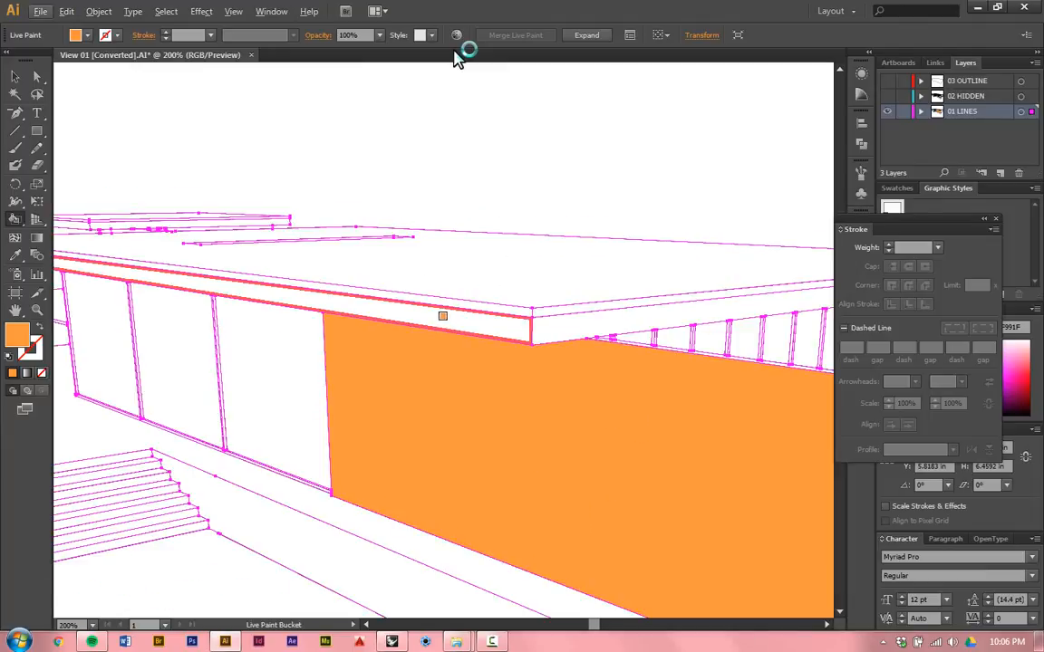
{"action": "left_click", "coordinate": [444, 314]}
{"action": "scroll", "coordinate": [448, 311], "scroll_direction": "up", "scroll_amount": 4, "text": "alt"}
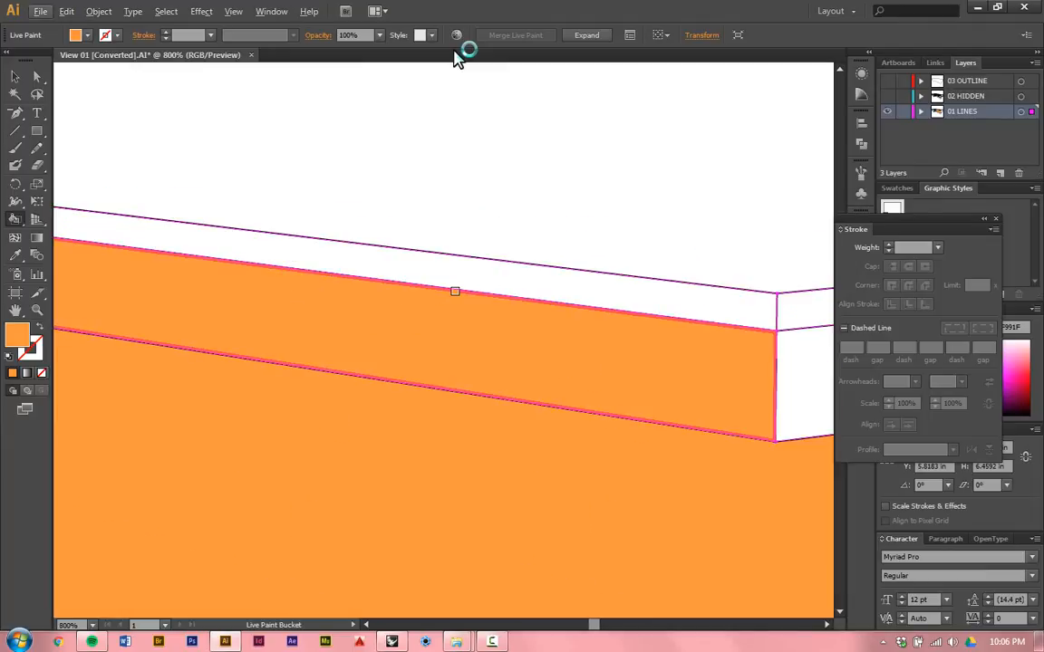
{"action": "left_click", "coordinate": [480, 270]}
{"action": "scroll", "coordinate": [576, 342], "scroll_direction": "down", "scroll_amount": 5, "text": "alt"}
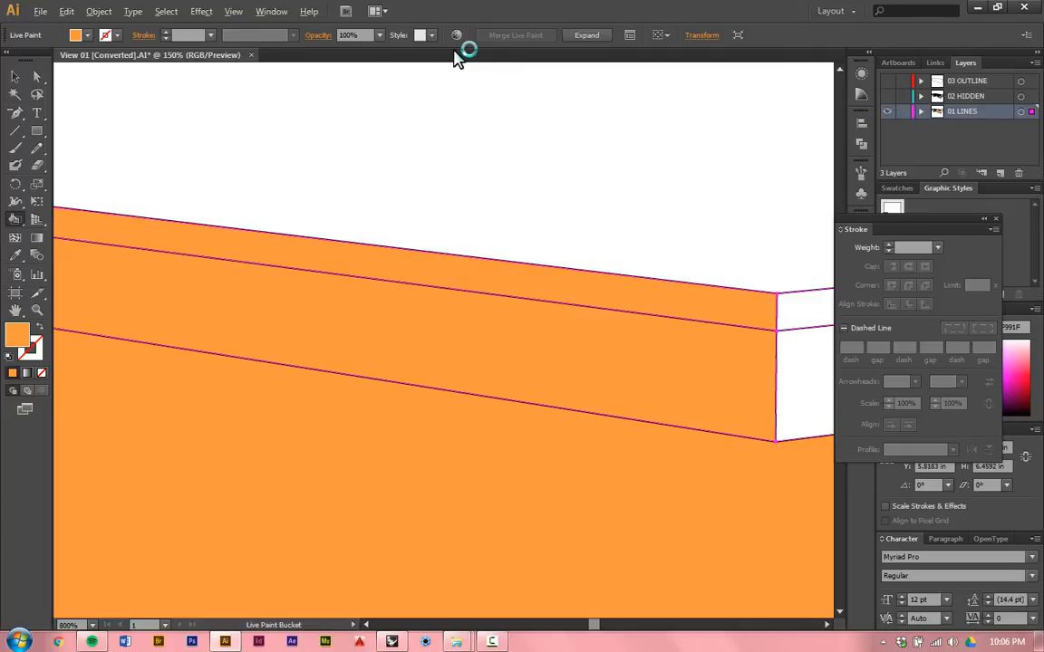
Step: Fill the broad face at the end of the far-left terrace wall with the orange
{"action": "scroll", "coordinate": [608, 346], "scroll_direction": "down", "scroll_amount": 3, "text": "alt"}
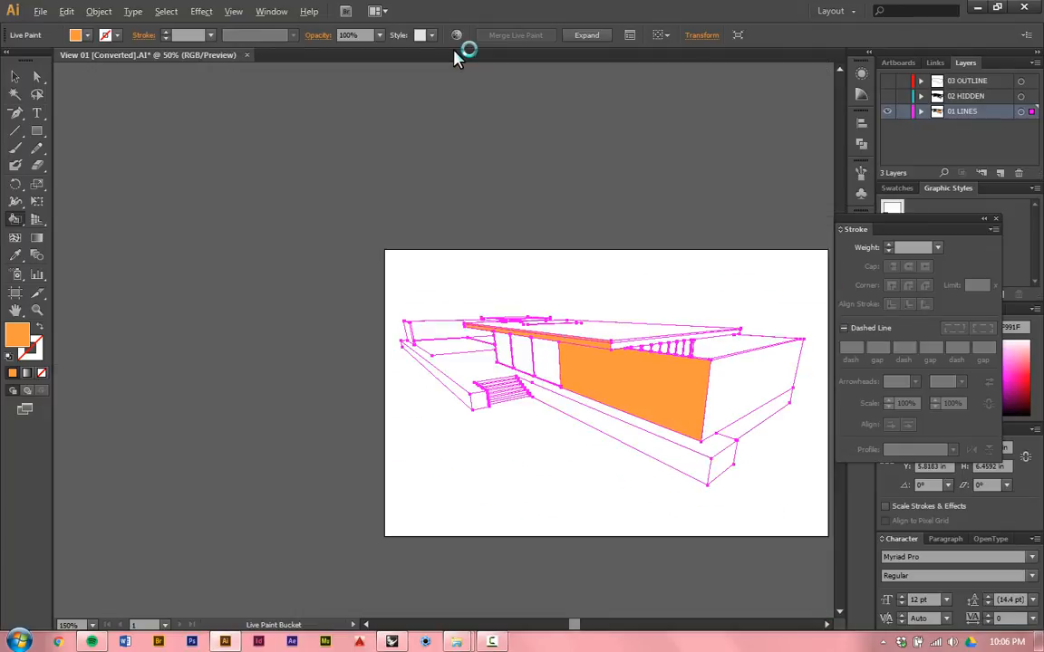
{"action": "scroll", "coordinate": [441, 337], "scroll_direction": "up", "scroll_amount": 4, "text": "alt"}
{"action": "scroll", "coordinate": [299, 287], "scroll_direction": "up", "scroll_amount": 5, "text": "alt"}
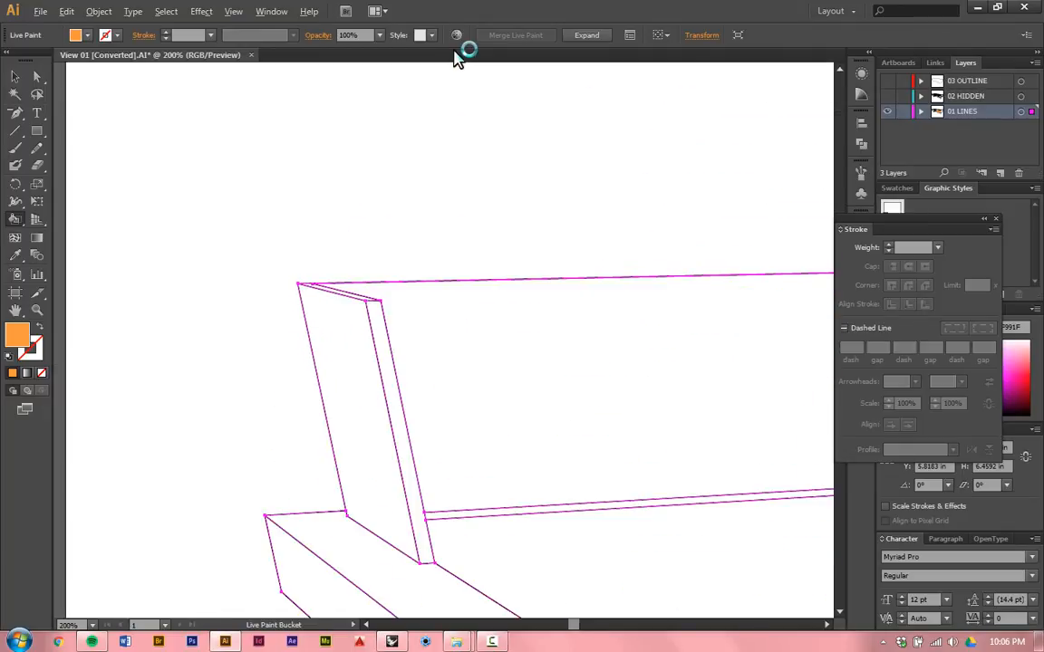
{"action": "left_click", "coordinate": [389, 380]}
{"action": "key", "text": "v"}
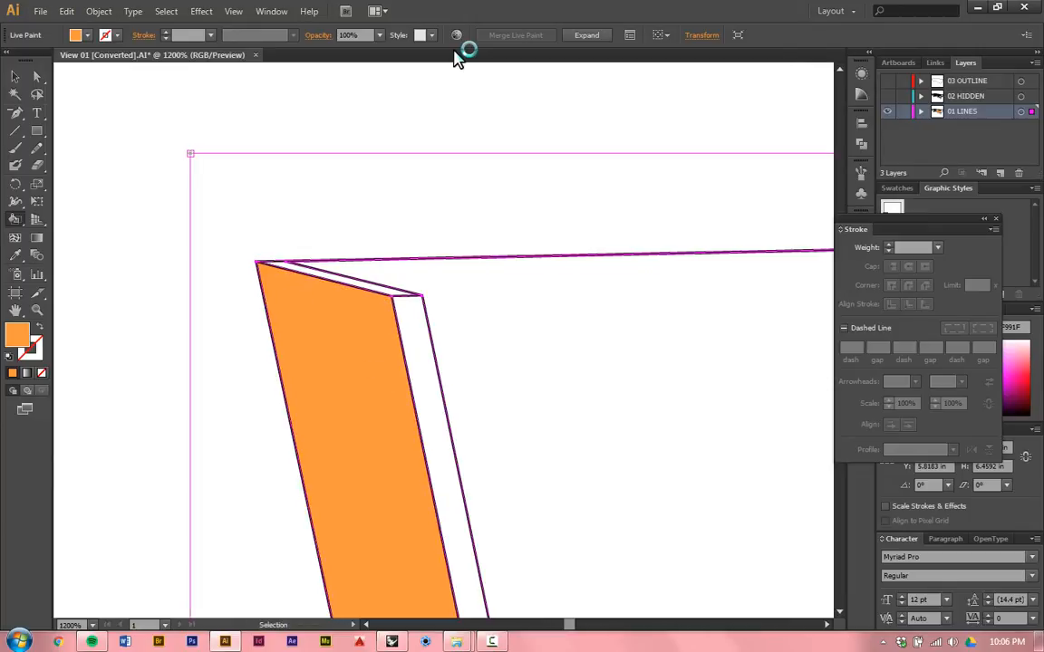
{"action": "key", "text": "k"}
Step: Fill the inner wall face beside the slatted opening, under the right end of the main roof, with the orange
{"action": "scroll", "coordinate": [228, 263], "scroll_direction": "down", "scroll_amount": 5, "text": "alt"}
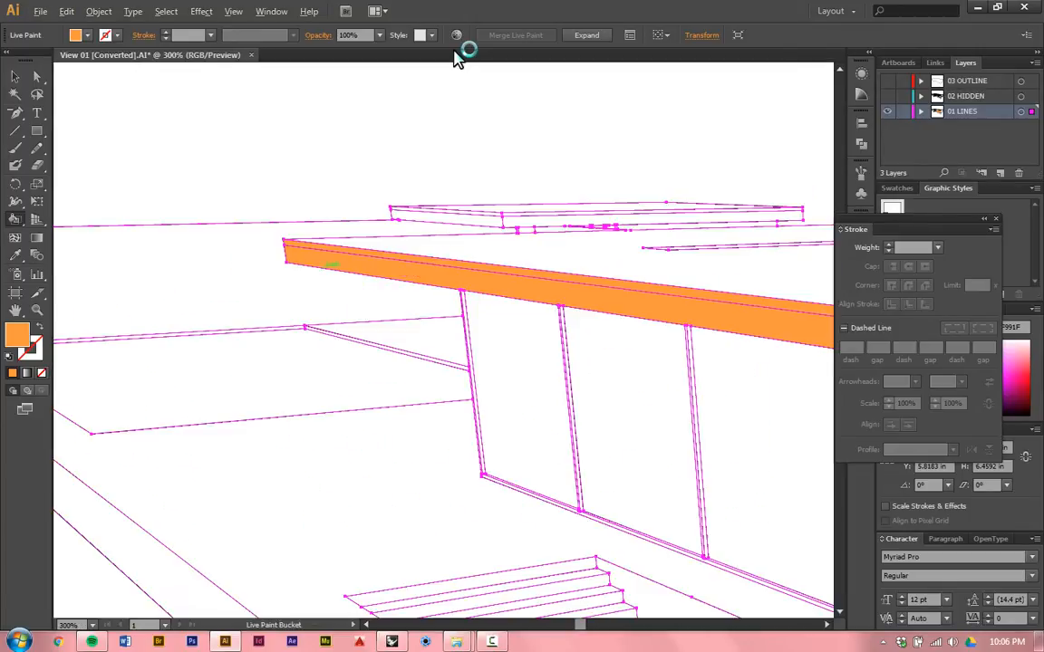
{"action": "scroll", "coordinate": [574, 272], "scroll_direction": "up", "scroll_amount": 5, "text": "alt"}
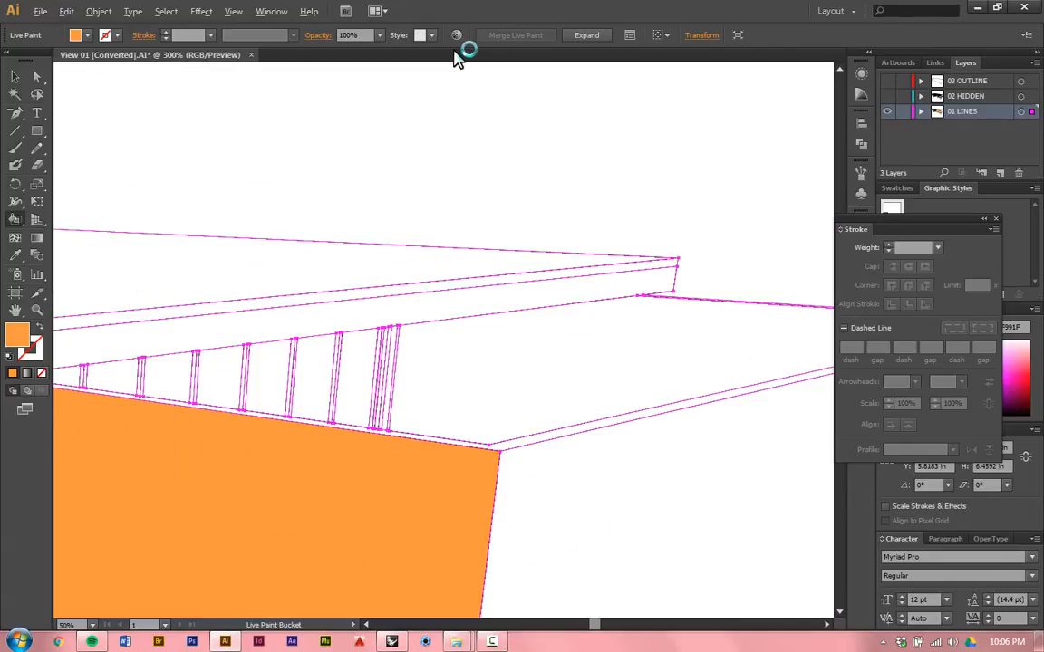
{"action": "left_click", "coordinate": [595, 335]}
{"action": "scroll", "coordinate": [627, 364], "scroll_direction": "down", "scroll_amount": 4, "text": "alt"}
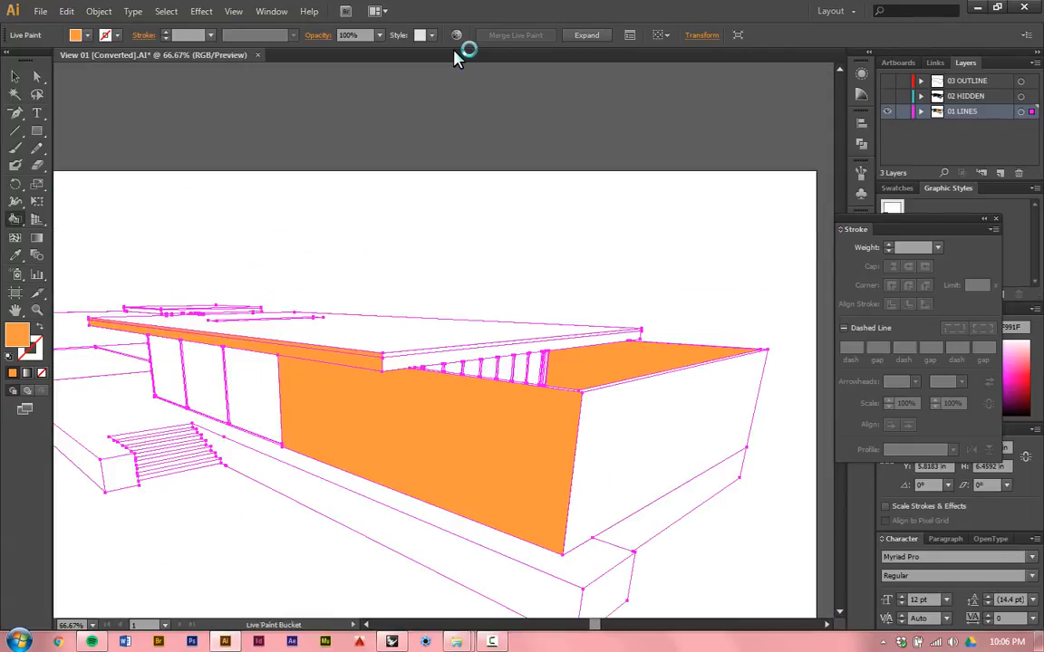
Step: Fill the thin slanted strip on the left terrace that runs up to the first window mullion with the orange
{"action": "scroll", "coordinate": [242, 294], "scroll_direction": "up", "scroll_amount": 2}
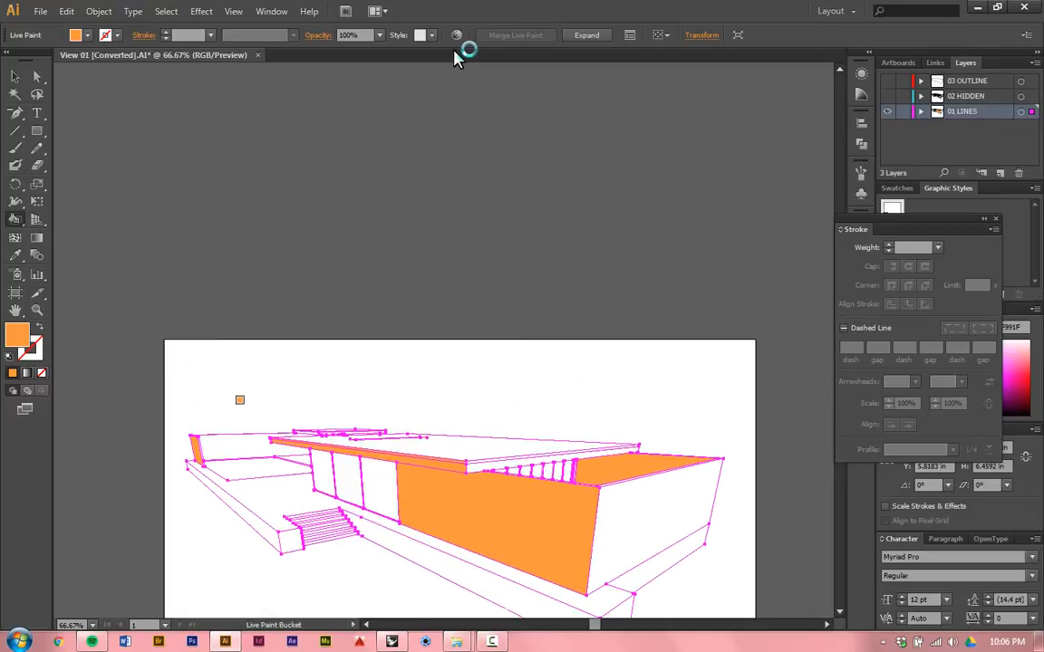
{"action": "scroll", "coordinate": [533, 561], "scroll_direction": "up", "scroll_amount": 1, "text": "alt"}
{"action": "scroll", "coordinate": [523, 562], "scroll_direction": "up", "scroll_amount": 2, "text": "alt"}
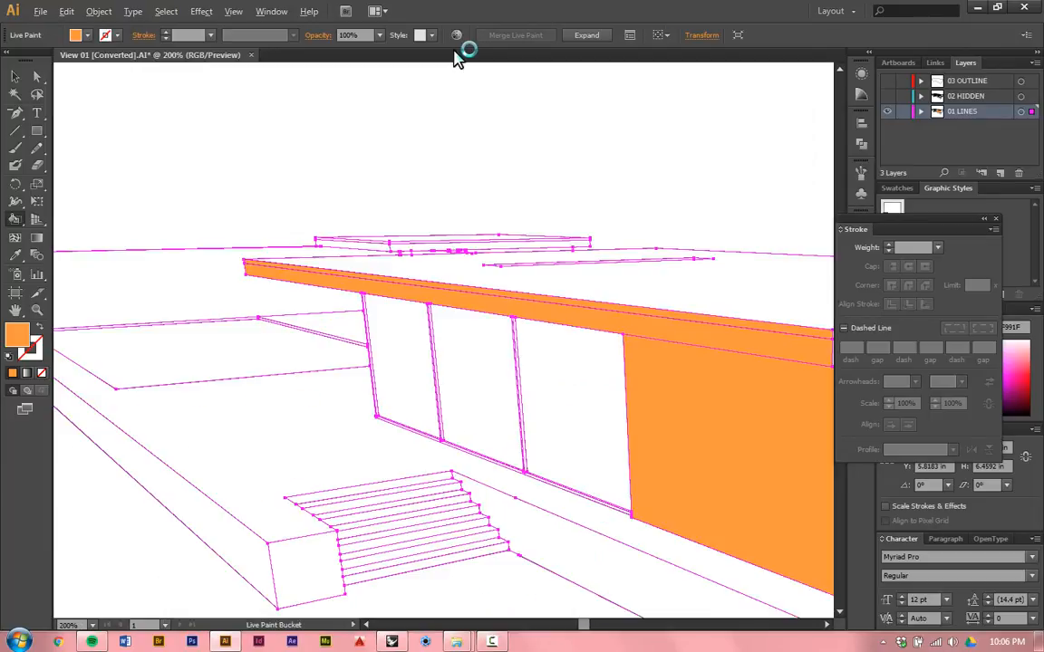
{"action": "scroll", "coordinate": [321, 312], "scroll_direction": "up", "scroll_amount": 2, "text": "alt"}
{"action": "scroll", "coordinate": [343, 361], "scroll_direction": "up", "scroll_amount": 4, "text": "alt"}
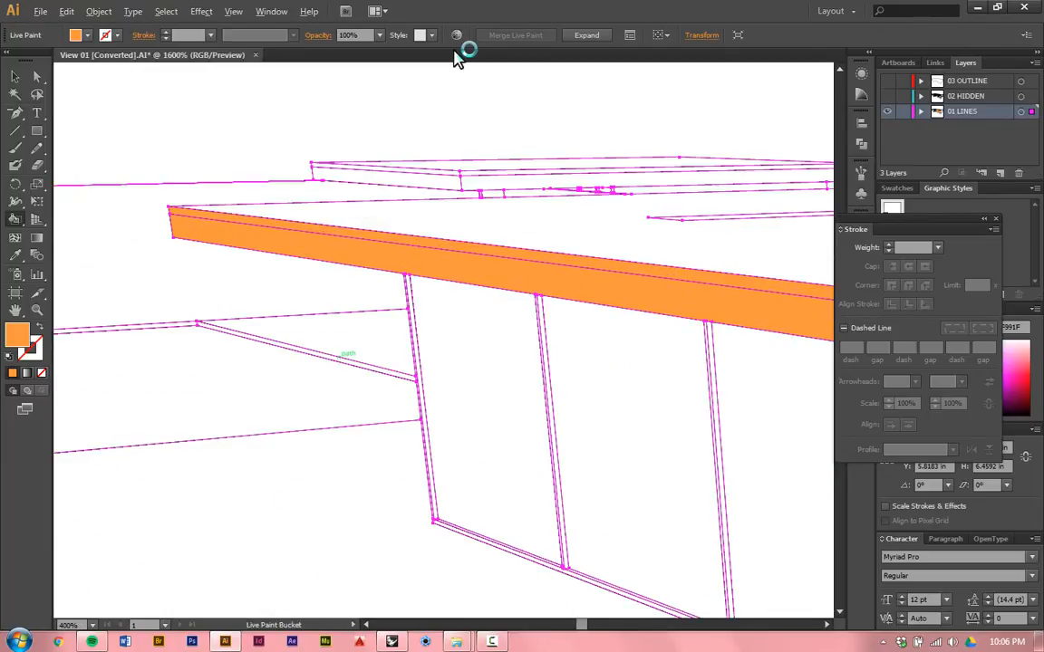
{"action": "left_click", "coordinate": [382, 368]}
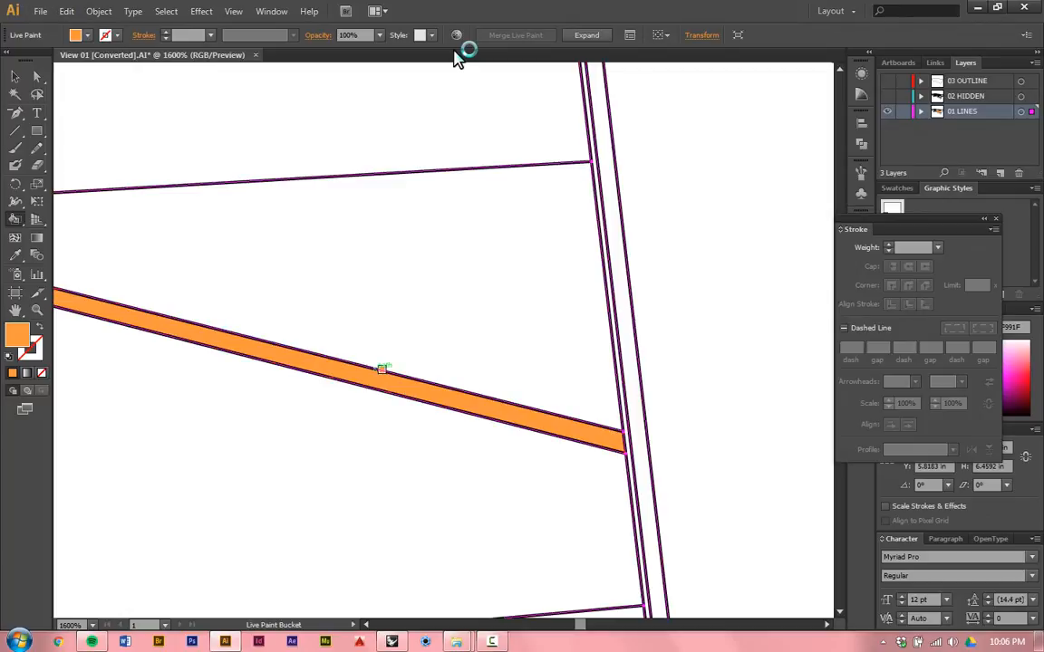
Step: Fill both fascia bands on the short left side of the small upper roof with the orange
{"action": "scroll", "coordinate": [381, 369], "scroll_direction": "down", "scroll_amount": 9, "text": "alt"}
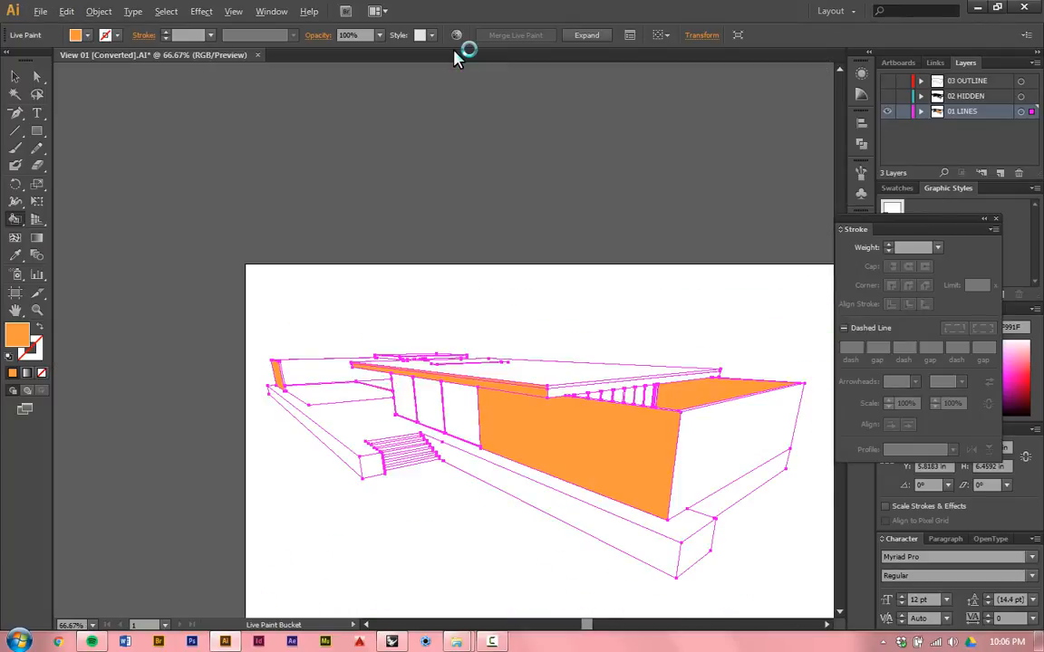
{"action": "scroll", "coordinate": [383, 358], "scroll_direction": "up", "scroll_amount": 8, "text": "alt"}
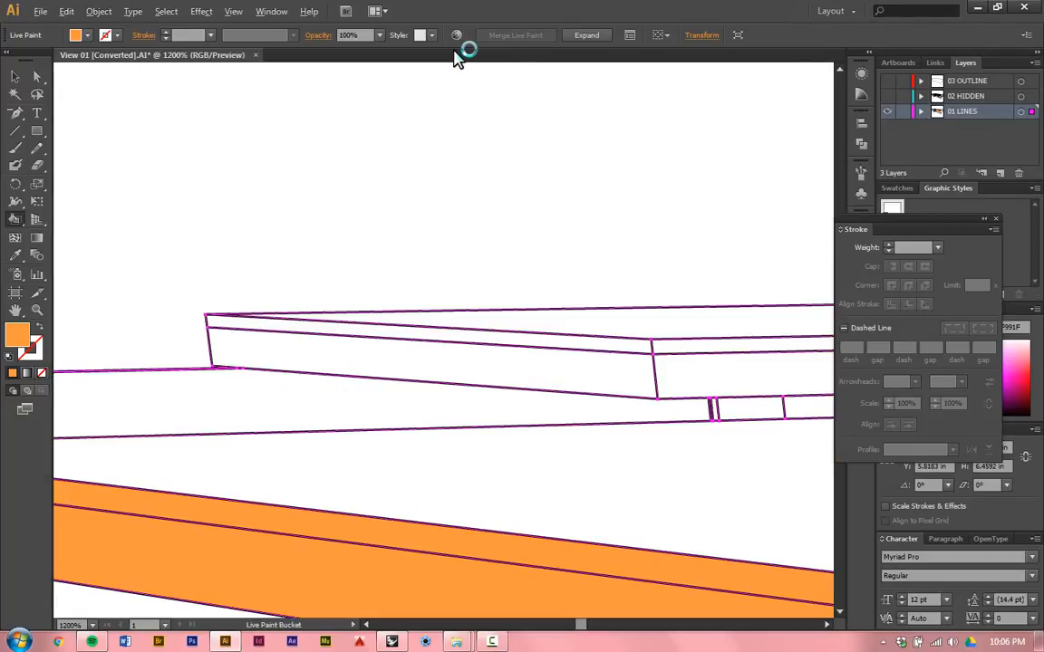
{"action": "left_click", "coordinate": [507, 353]}
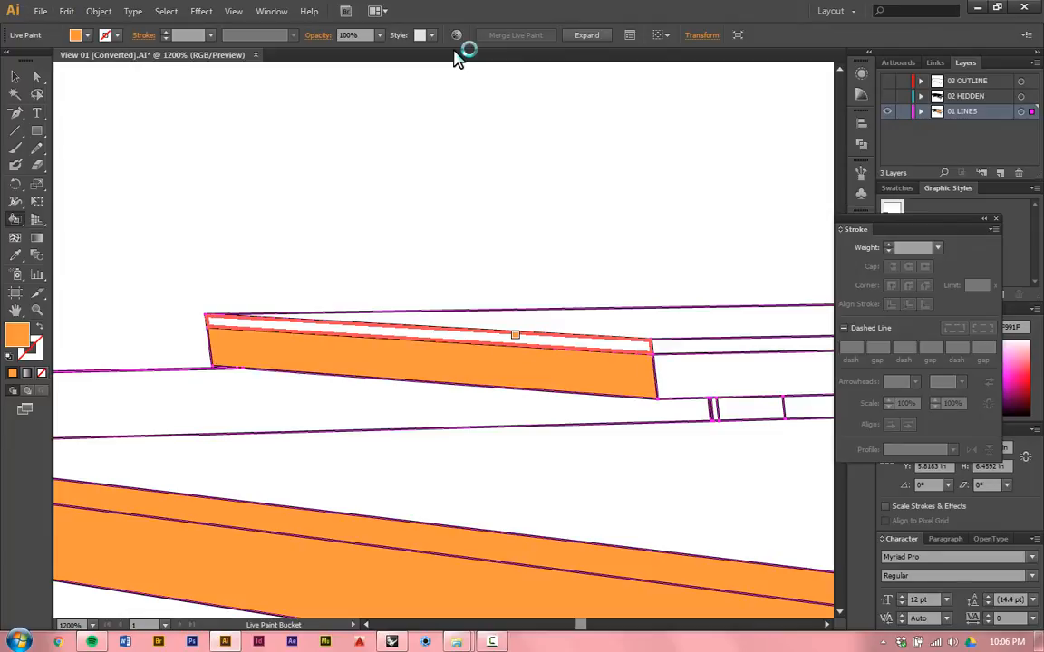
{"action": "left_click", "coordinate": [510, 340]}
{"action": "scroll", "coordinate": [410, 301], "scroll_direction": "down", "scroll_amount": 5, "text": "alt"}
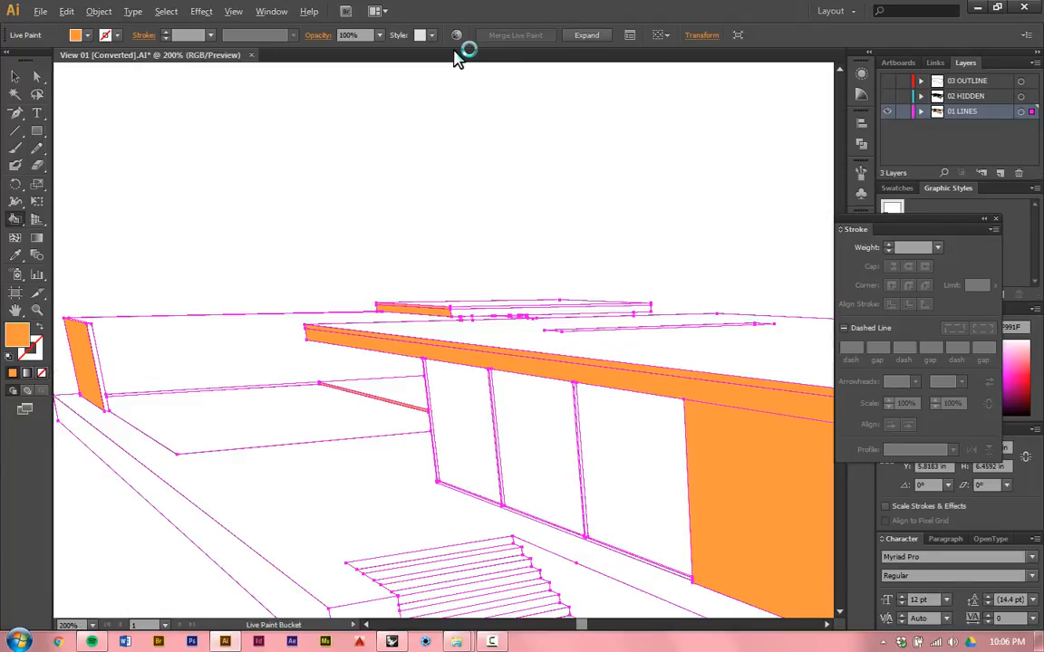
Step: Fill the narrow side faces of the front window mullions with the orange
{"action": "scroll", "coordinate": [381, 295], "scroll_direction": "down", "scroll_amount": 2, "text": "alt"}
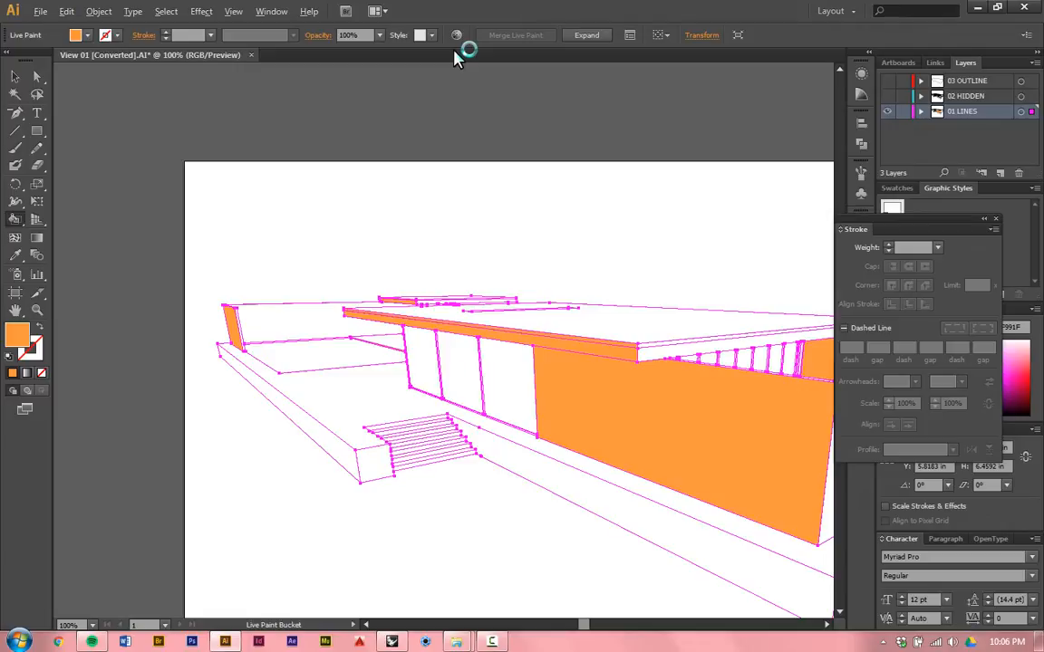
{"action": "scroll", "coordinate": [486, 384], "scroll_direction": "up", "scroll_amount": 2, "text": "alt"}
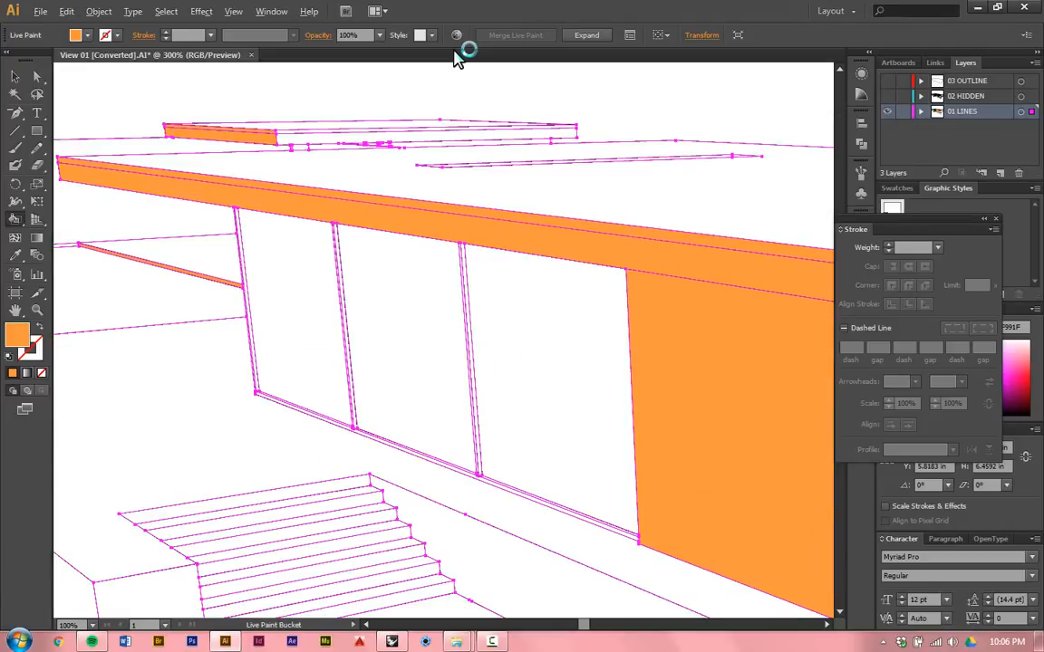
{"action": "scroll", "coordinate": [439, 272], "scroll_direction": "up", "scroll_amount": 4, "text": "alt"}
{"action": "scroll", "coordinate": [539, 299], "scroll_direction": "up", "scroll_amount": 4, "text": "alt"}
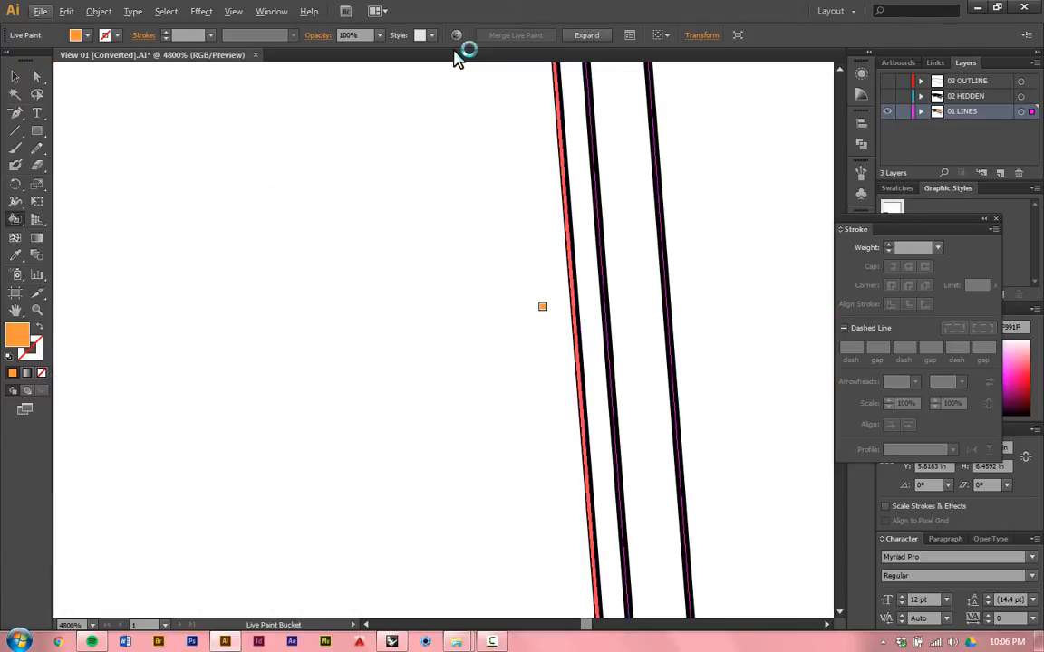
{"action": "left_click", "coordinate": [594, 304]}
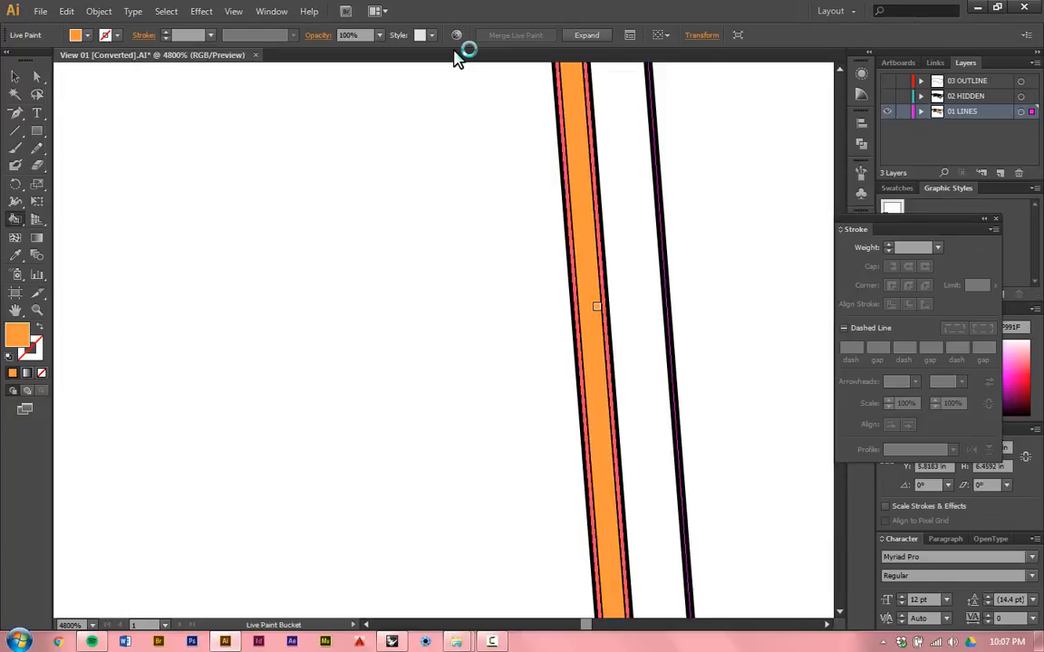
{"action": "scroll", "coordinate": [598, 304], "scroll_direction": "down", "scroll_amount": 4, "text": "alt"}
{"action": "scroll", "coordinate": [670, 317], "scroll_direction": "down", "scroll_amount": 2, "text": "alt"}
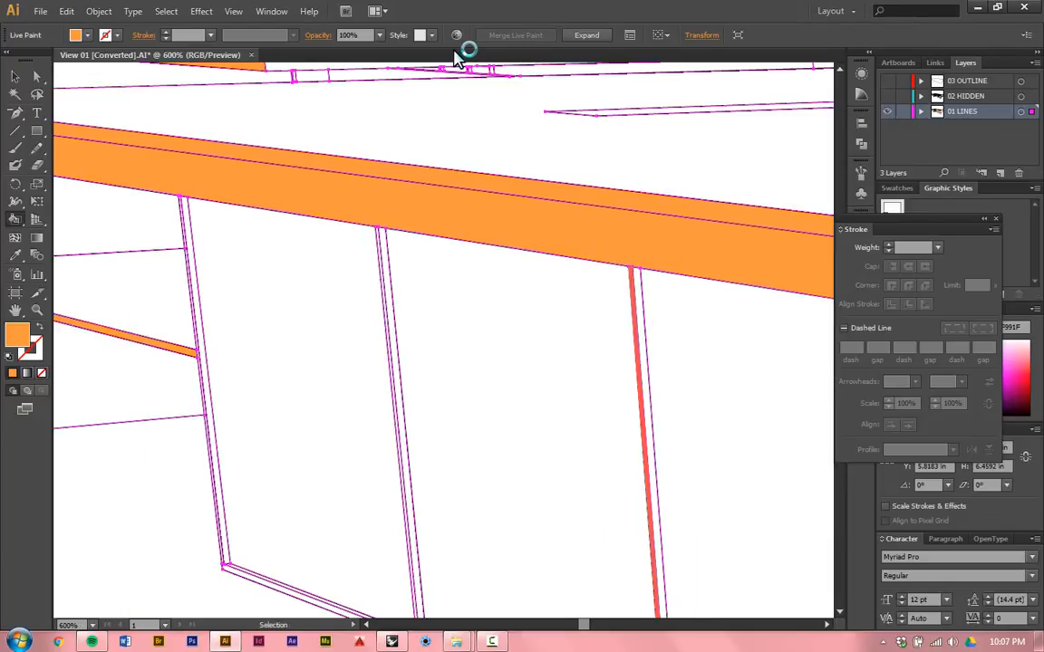
{"action": "scroll", "coordinate": [398, 362], "scroll_direction": "up", "scroll_amount": 4, "text": "alt"}
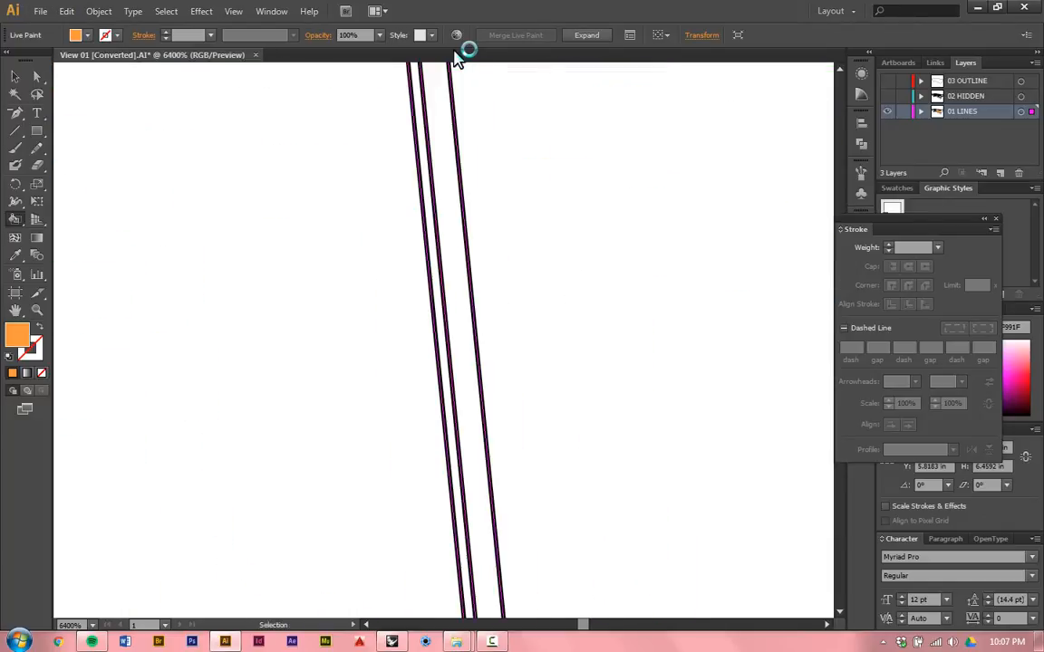
{"action": "left_click", "coordinate": [478, 357]}
{"action": "scroll", "coordinate": [478, 357], "scroll_direction": "down", "scroll_amount": 5, "text": "alt"}
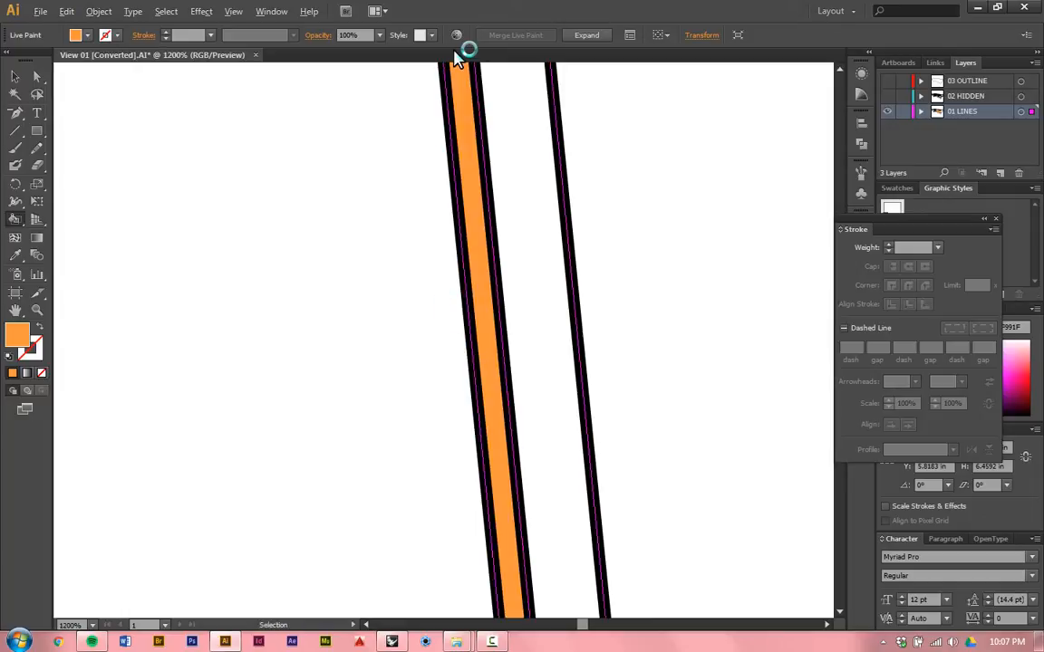
Step: Fill the wedge-shaped face under the small upper roof and the two narrow mullion faces above it with the orange
{"action": "scroll", "coordinate": [237, 313], "scroll_direction": "up", "scroll_amount": 5, "text": "alt"}
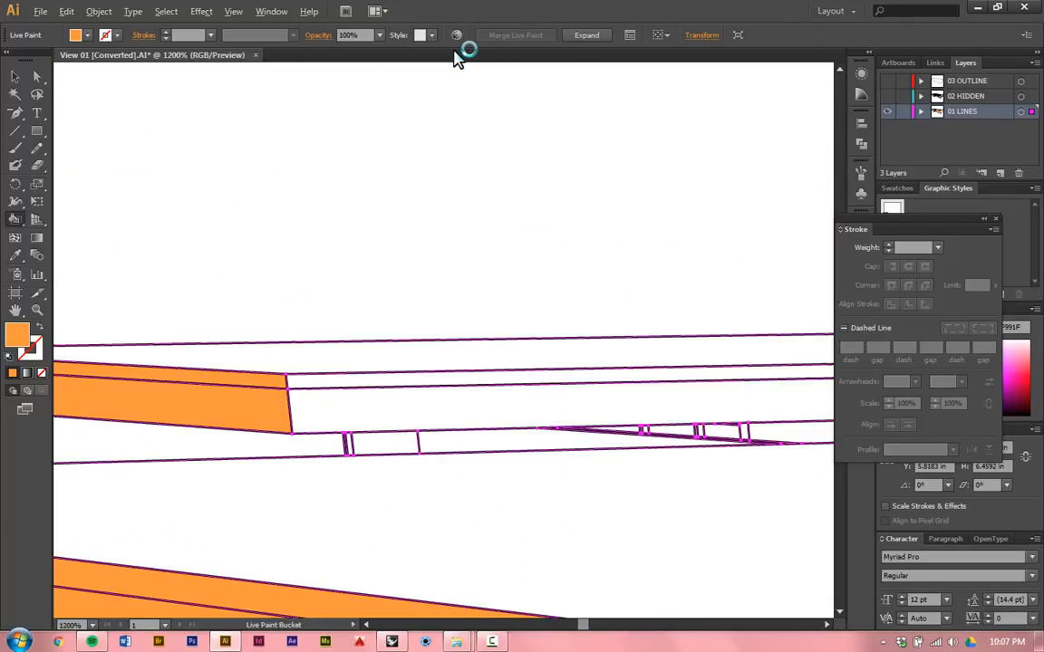
{"action": "left_click", "coordinate": [332, 269]}
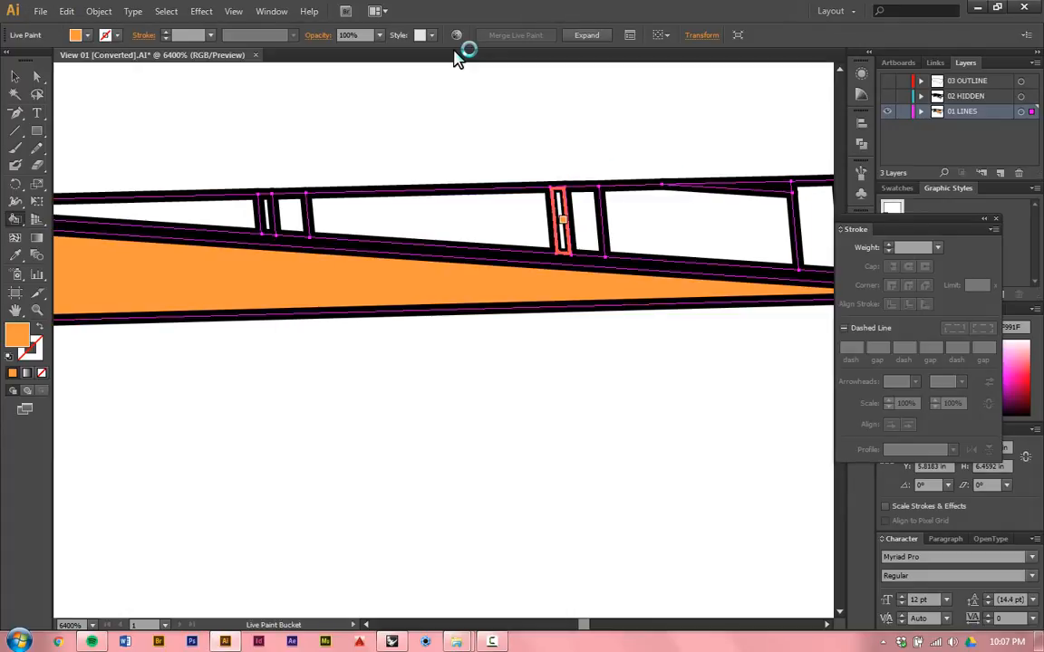
{"action": "left_click", "coordinate": [563, 219]}
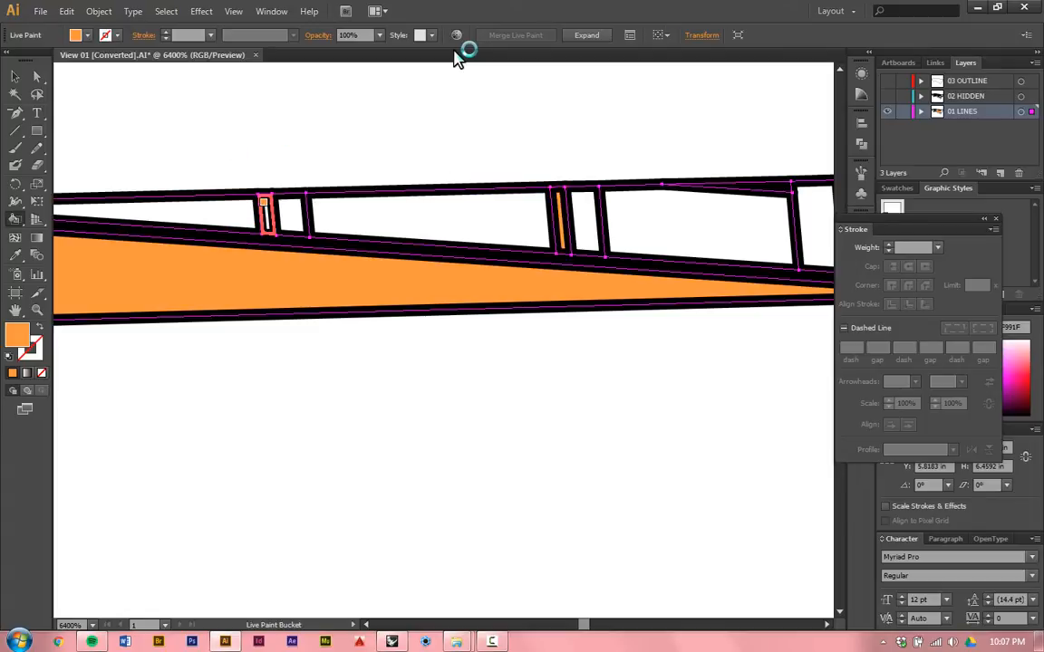
{"action": "left_click", "coordinate": [266, 214]}
Step: Fill the narrow mullion side face under the small upper roof, near its front corner, with the orange
{"action": "scroll", "coordinate": [570, 287], "scroll_direction": "down", "scroll_amount": 5, "text": "alt"}
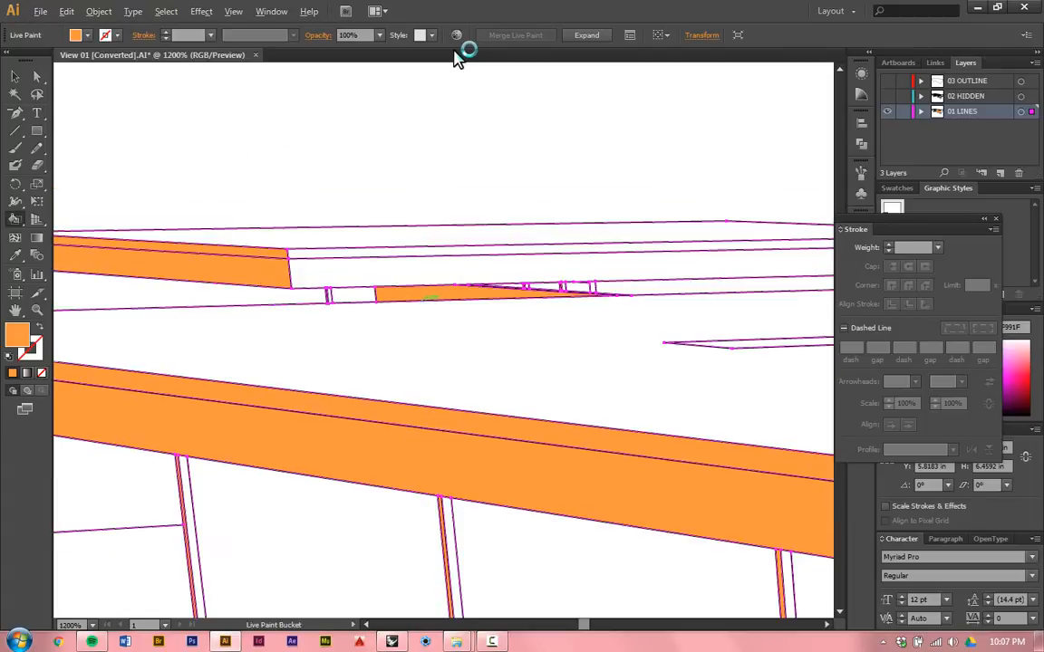
{"action": "scroll", "coordinate": [303, 300], "scroll_direction": "up", "scroll_amount": 4, "text": "alt"}
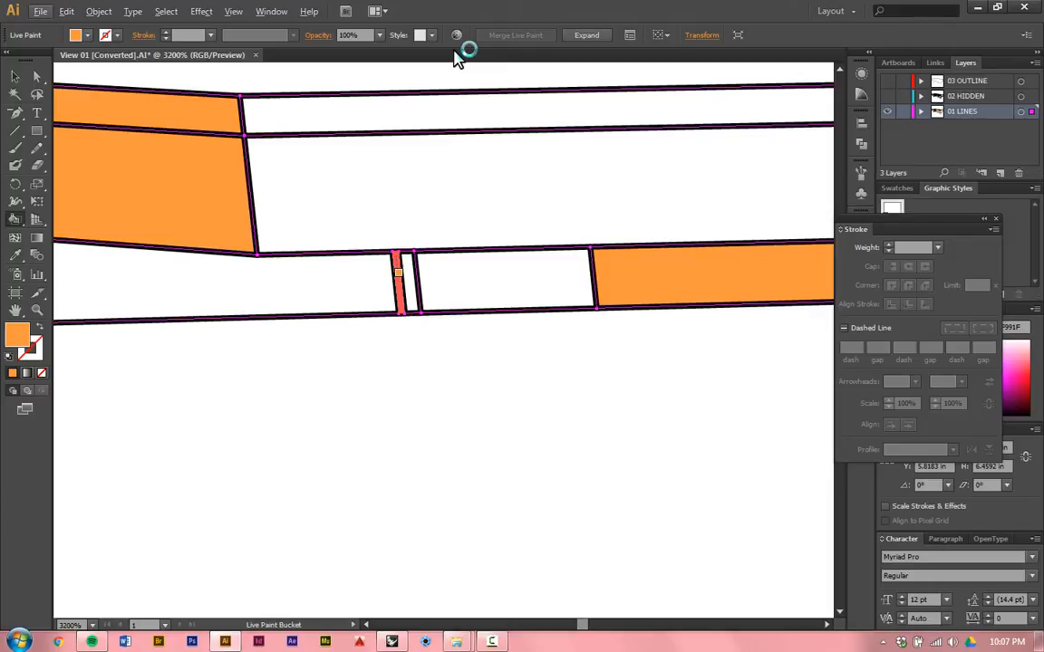
{"action": "left_click", "coordinate": [409, 288]}
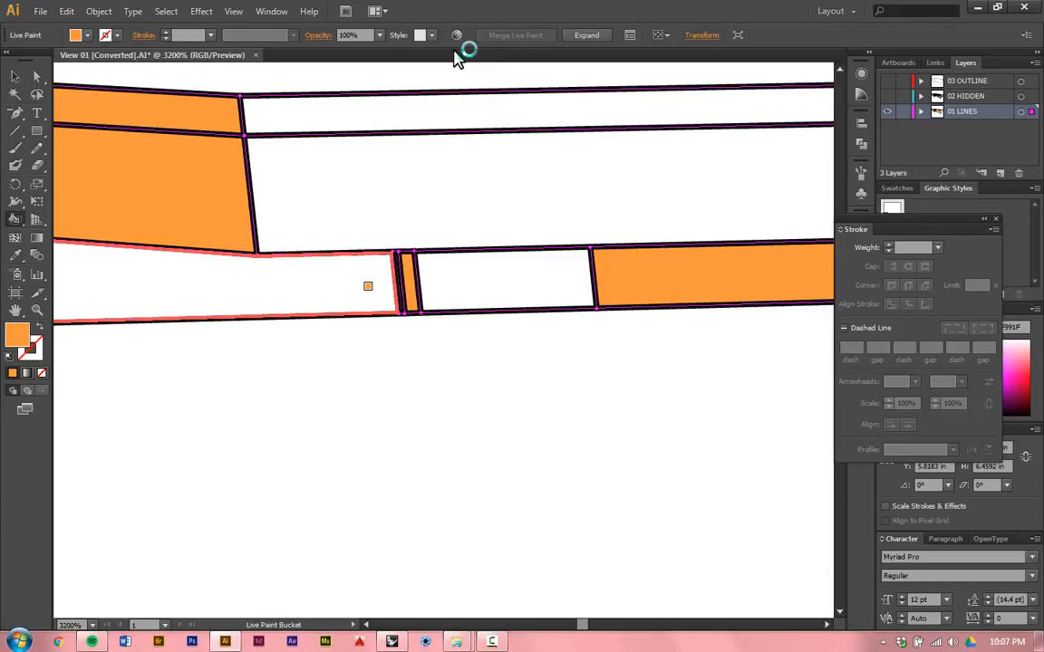
Step: Set the fill color to red FF2E1F and fill the large outer end wall of the building with it
{"action": "scroll", "coordinate": [332, 283], "scroll_direction": "down", "scroll_amount": 5, "text": "alt"}
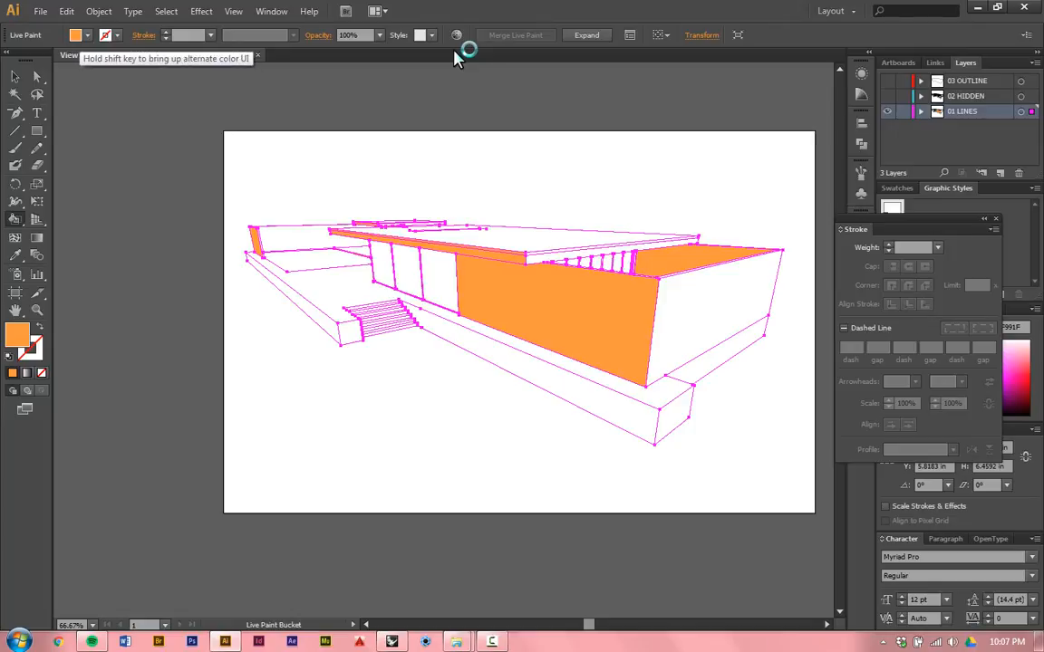
{"action": "key", "text": "shift"}
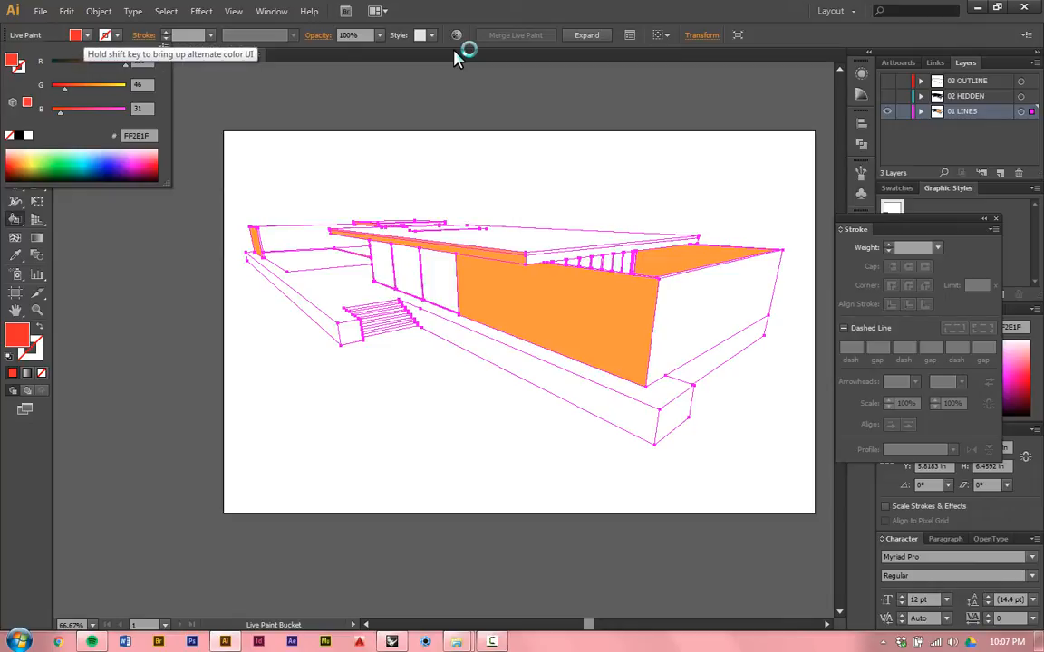
{"action": "left_click", "coordinate": [78, 34]}
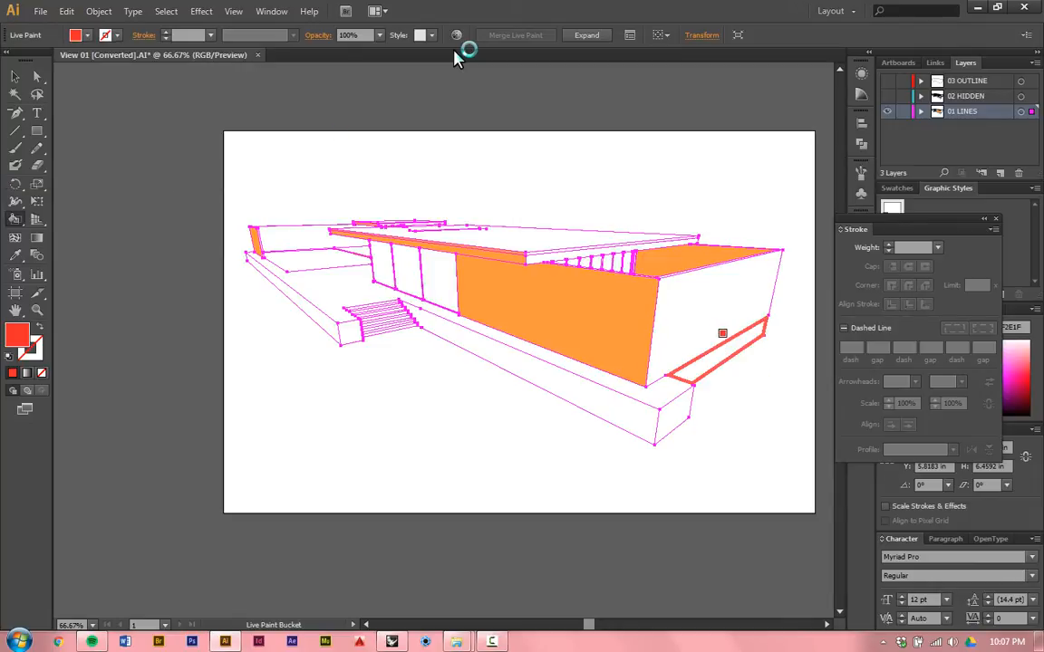
{"action": "scroll", "coordinate": [482, 223], "scroll_direction": "up", "scroll_amount": 2, "text": "alt"}
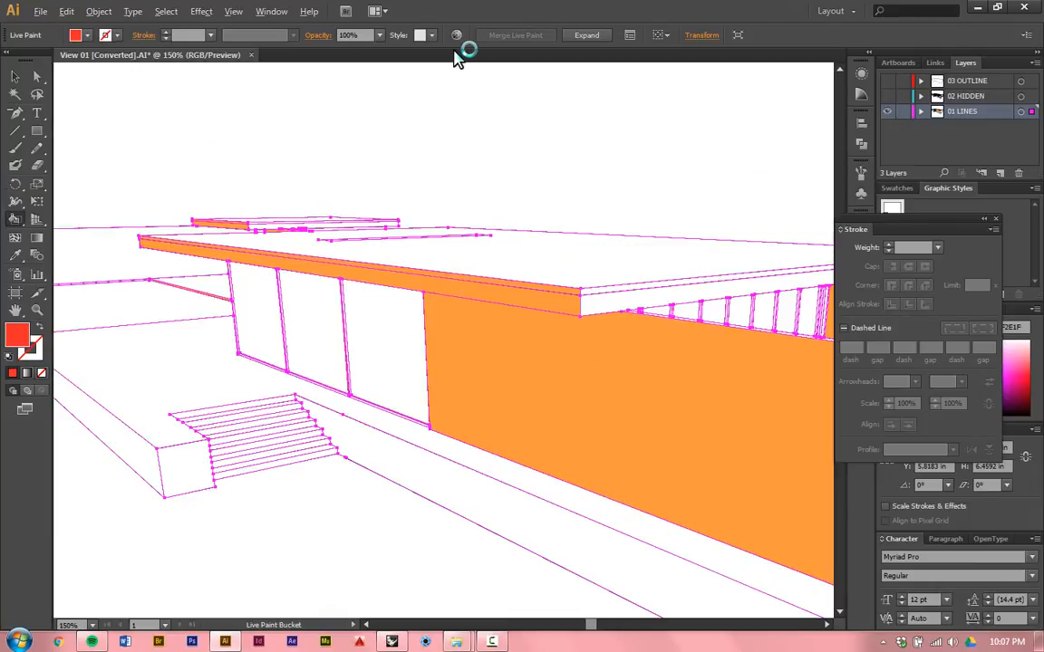
{"action": "scroll", "coordinate": [320, 270], "scroll_direction": "down", "scroll_amount": 1, "text": "alt"}
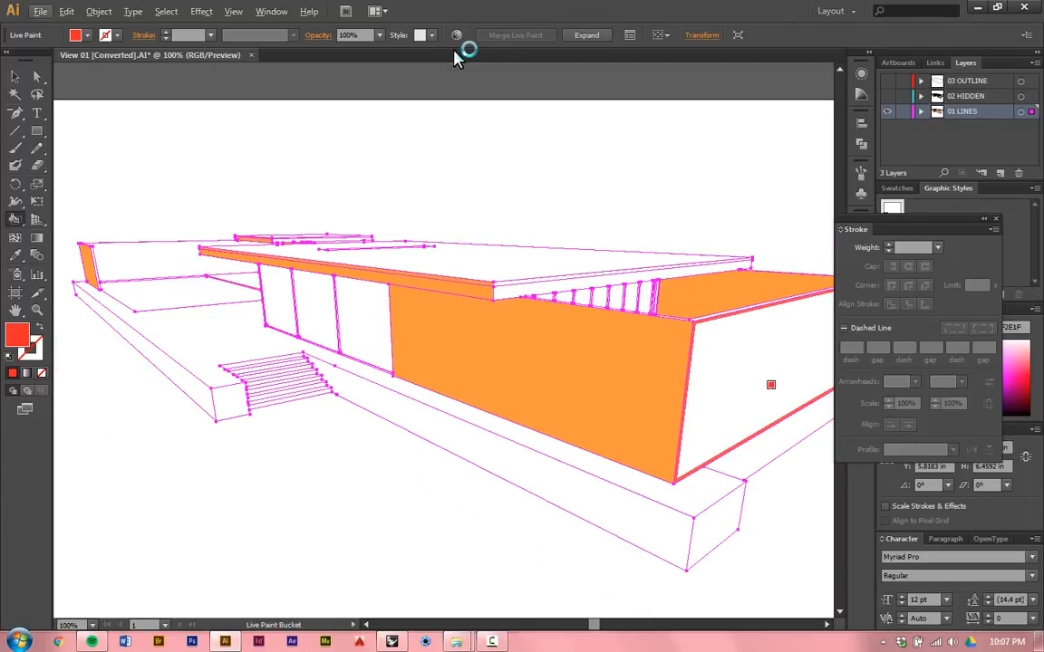
{"action": "left_click", "coordinate": [757, 380]}
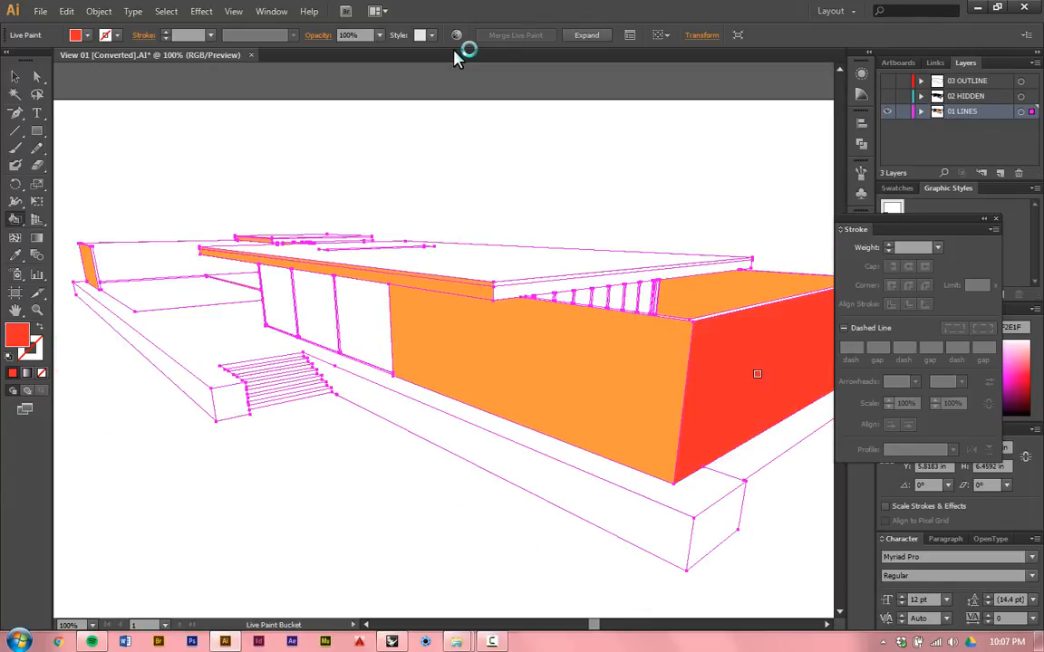
Step: Fill the base strip below the large end wall and the end face of the front plinth with the red
{"action": "scroll", "coordinate": [473, 277], "scroll_direction": "down", "scroll_amount": 3, "text": "alt"}
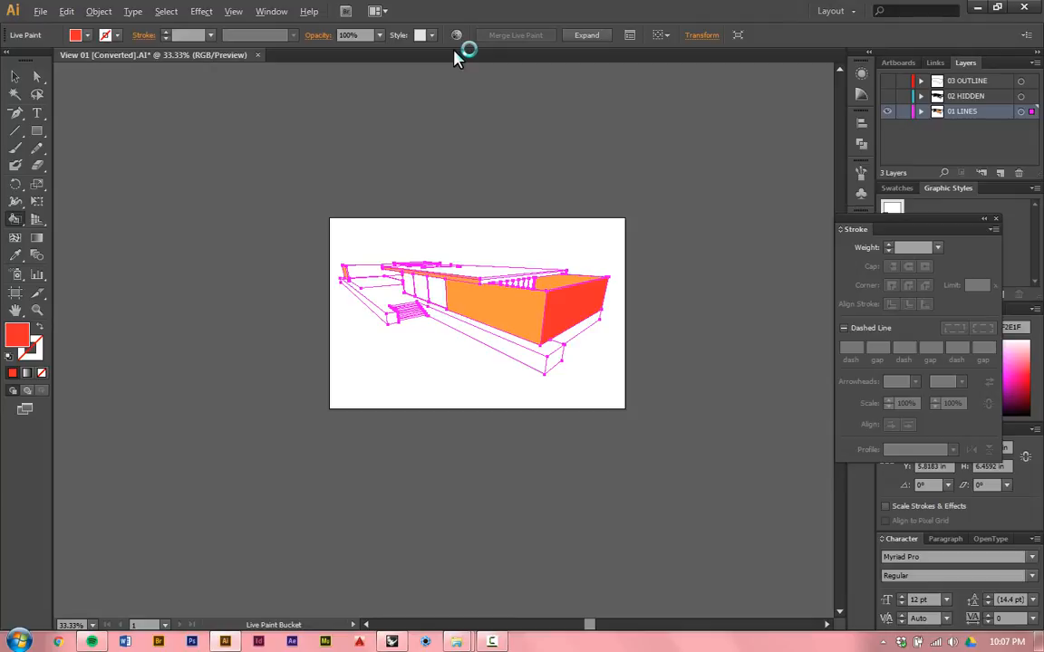
{"action": "scroll", "coordinate": [612, 333], "scroll_direction": "up", "scroll_amount": 3, "text": "alt"}
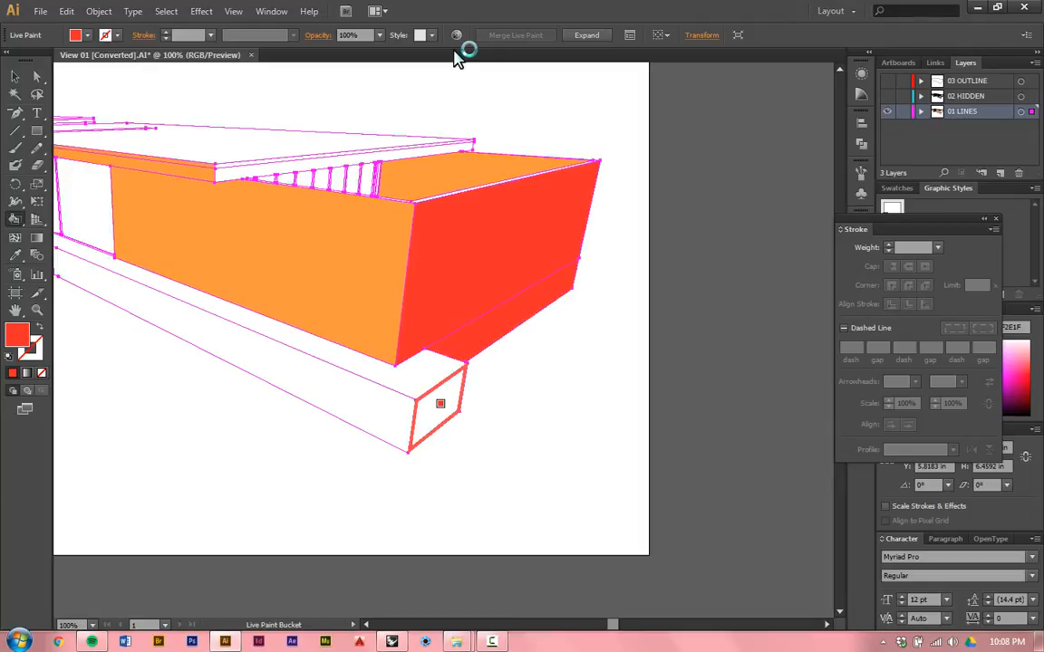
{"action": "left_click", "coordinate": [440, 403]}
Step: Fill the short end face of the left terrace beside the front stairs with the red
{"action": "scroll", "coordinate": [592, 428], "scroll_direction": "down", "scroll_amount": 4, "text": "alt"}
{"action": "scroll", "coordinate": [592, 428], "scroll_direction": "up", "scroll_amount": 1, "text": "alt"}
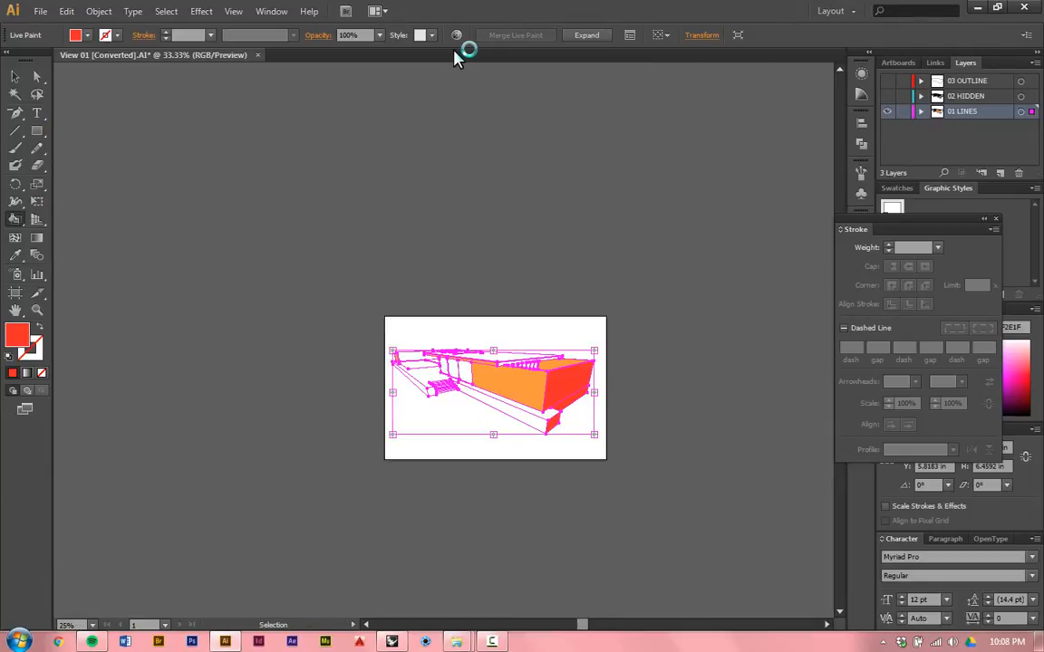
{"action": "scroll", "coordinate": [455, 56], "scroll_direction": "up", "scroll_amount": 3, "text": "ctrl"}
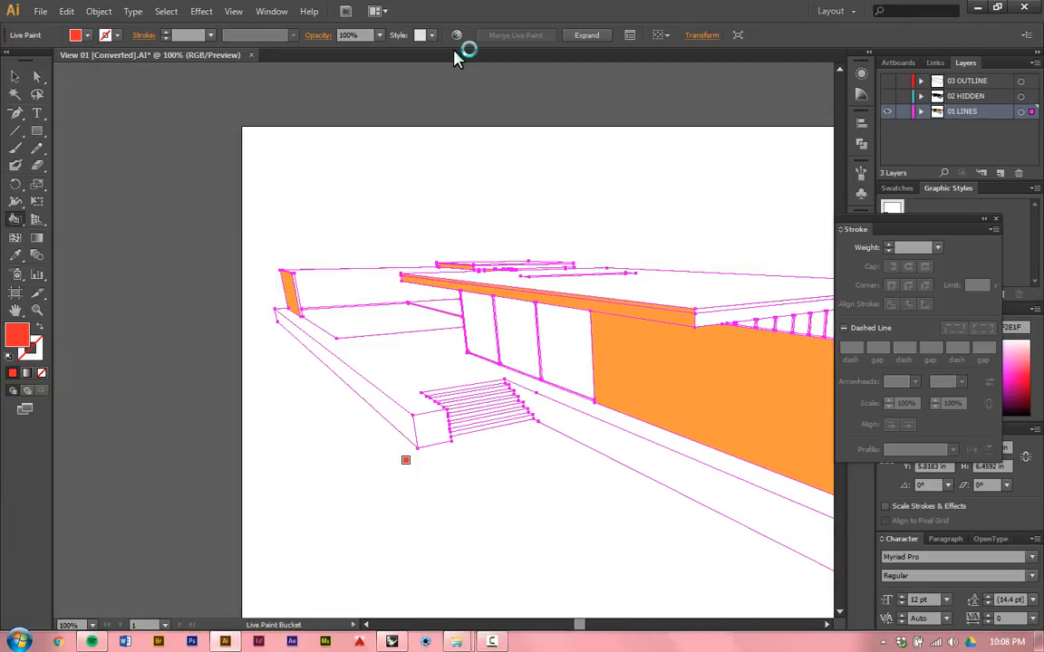
{"action": "scroll", "coordinate": [421, 461], "scroll_direction": "up", "scroll_amount": 3, "text": "alt"}
{"action": "left_click", "coordinate": [461, 361]}
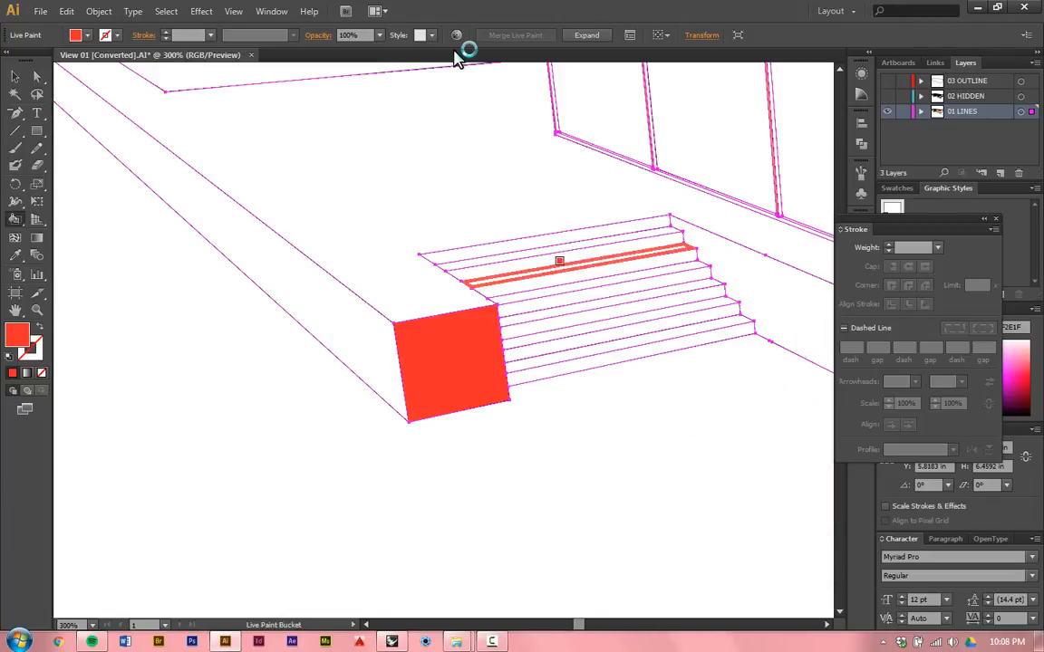
Step: Fill all seven risers of the front stairs with the red, leaving the treads unfilled
{"action": "scroll", "coordinate": [593, 303], "scroll_direction": "up", "scroll_amount": 2, "text": "alt"}
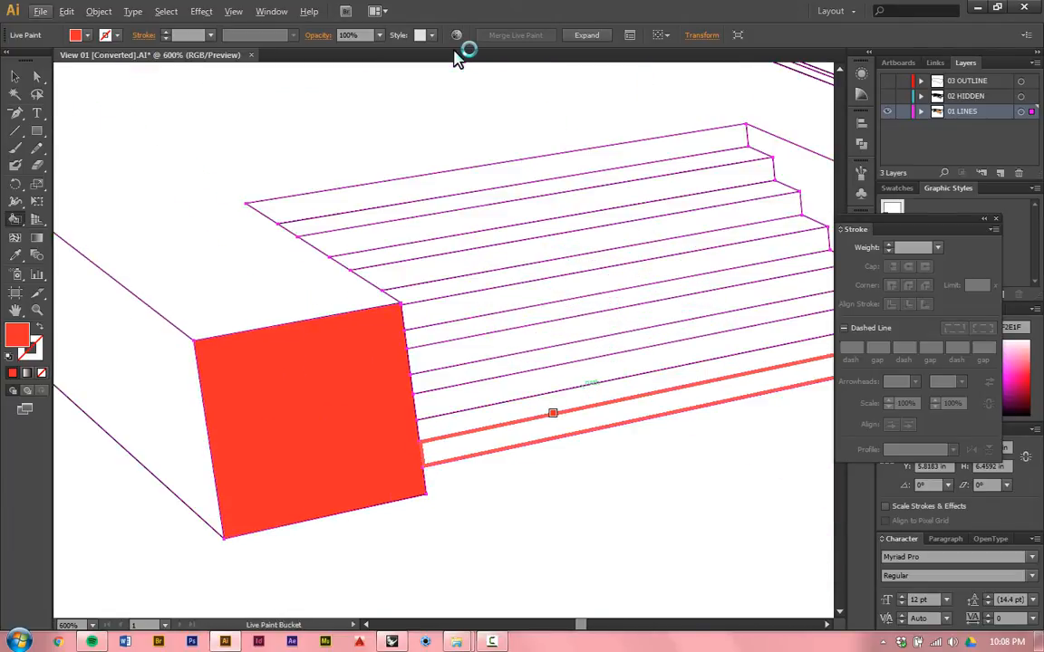
{"action": "left_click", "coordinate": [574, 347]}
{"action": "left_click", "coordinate": [551, 372]}
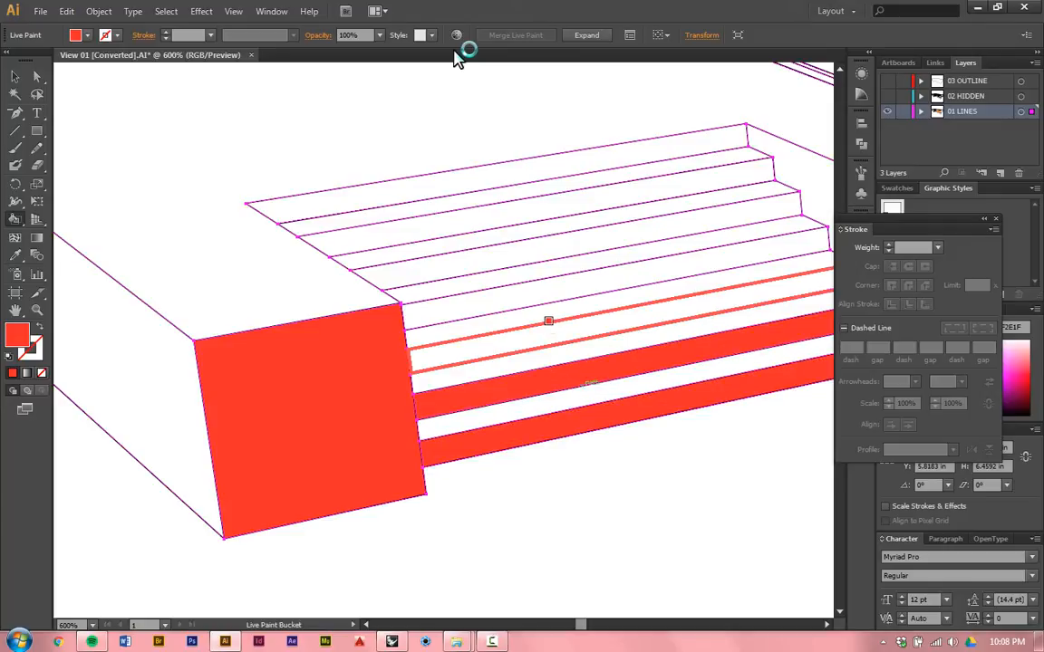
{"action": "left_click", "coordinate": [546, 326]}
{"action": "left_click", "coordinate": [538, 272]}
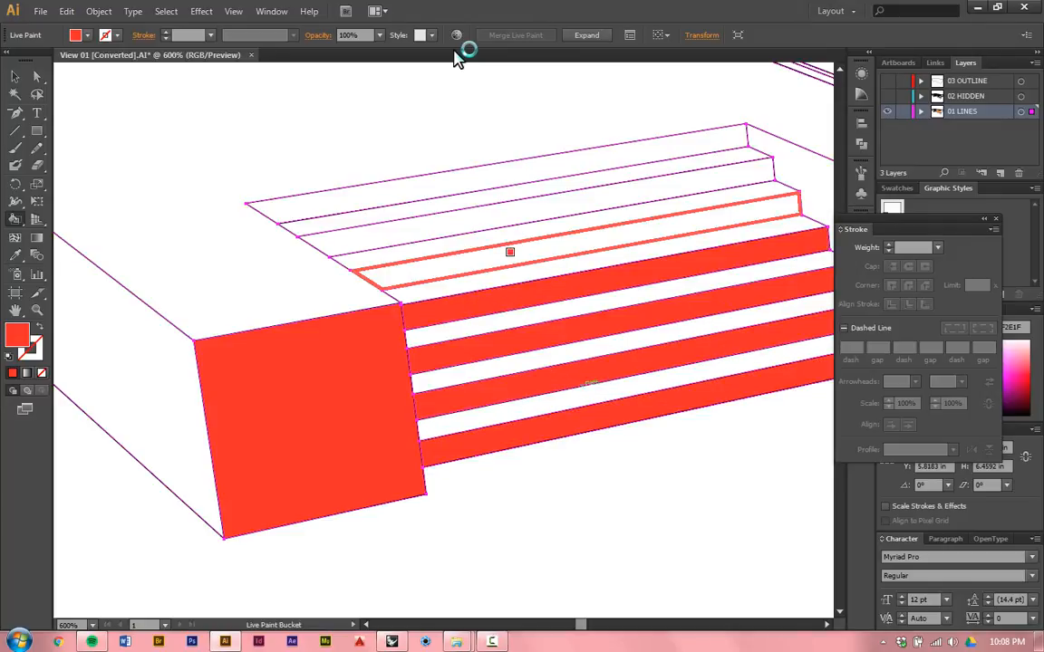
{"action": "left_click", "coordinate": [510, 249]}
{"action": "left_click", "coordinate": [525, 212]}
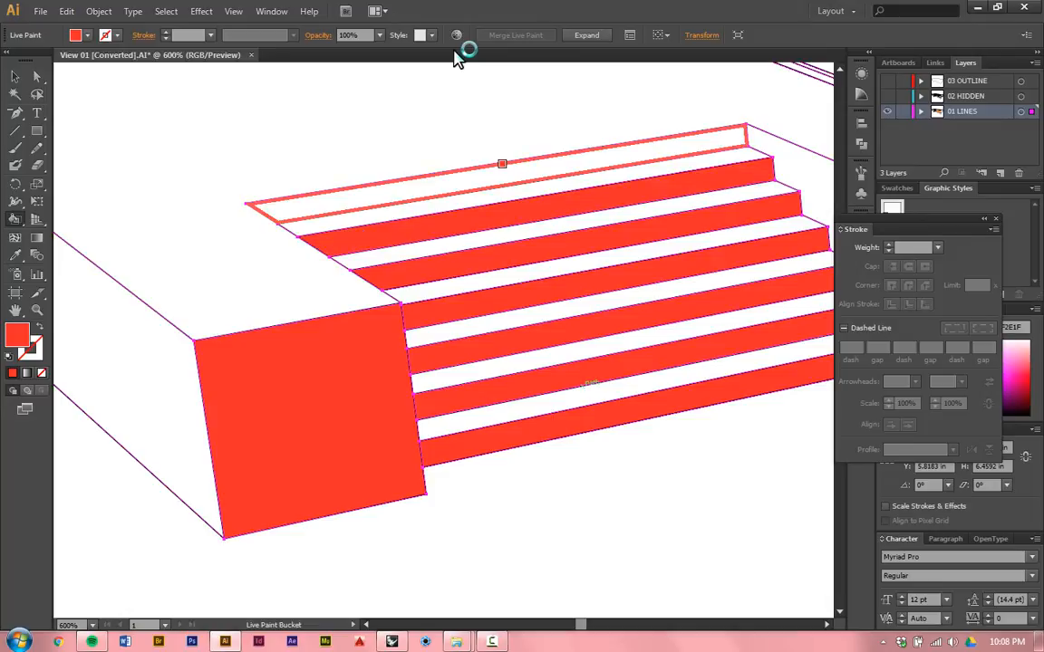
{"action": "left_click", "coordinate": [501, 172]}
Step: Fill the long outer side face of the left terrace with the red
{"action": "key", "text": "ctrl+1"}
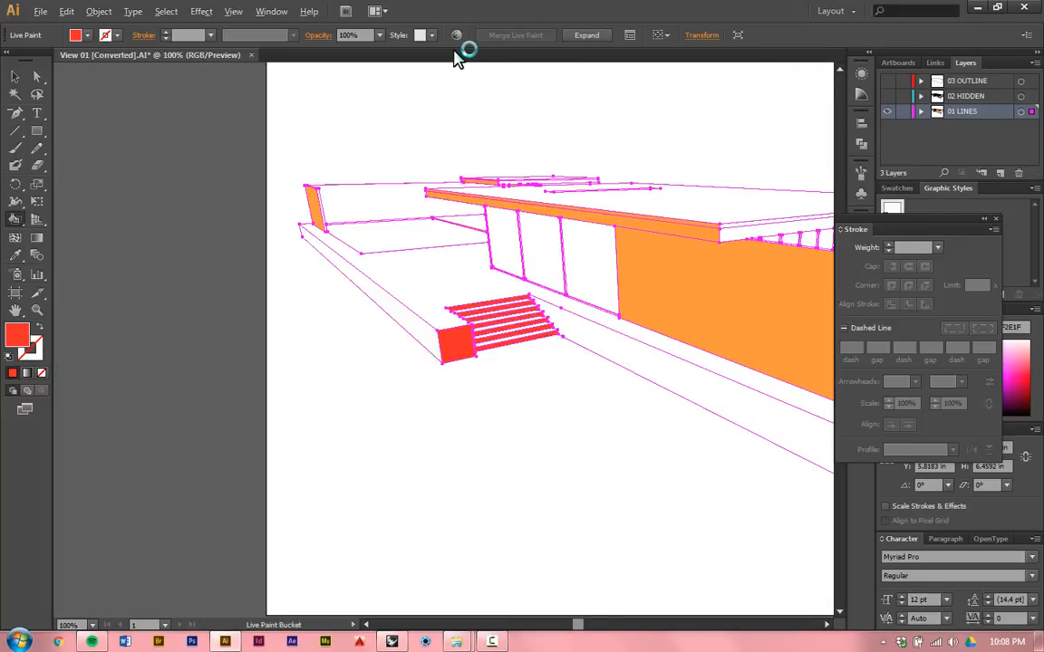
{"action": "key", "text": "ctrl+plus"}
{"action": "key", "text": "ctrl+plus"}
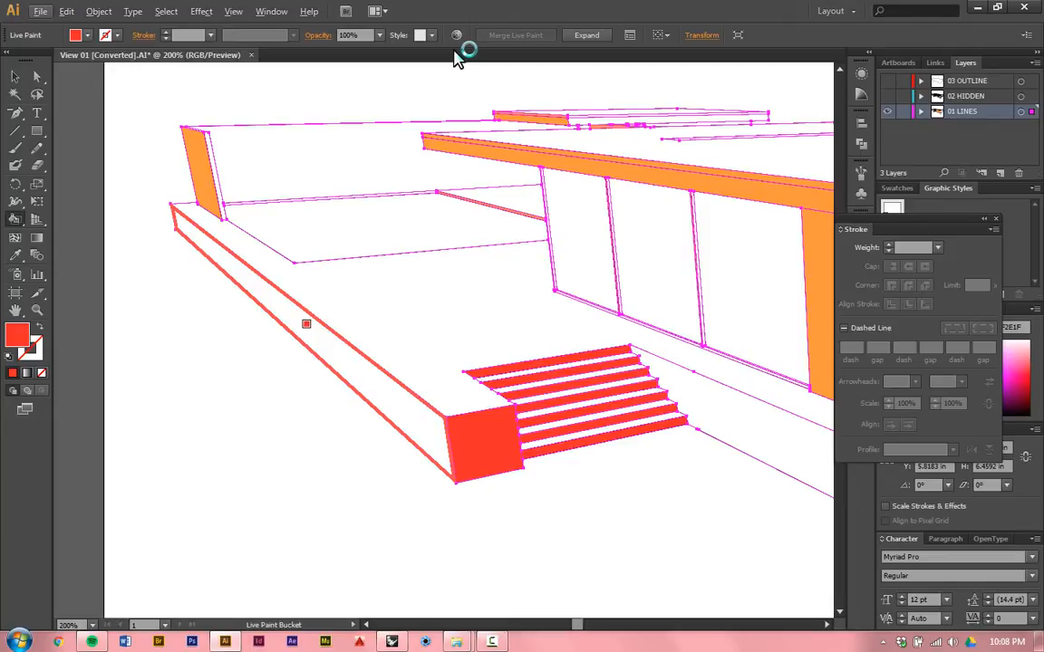
{"action": "left_click", "coordinate": [306, 324]}
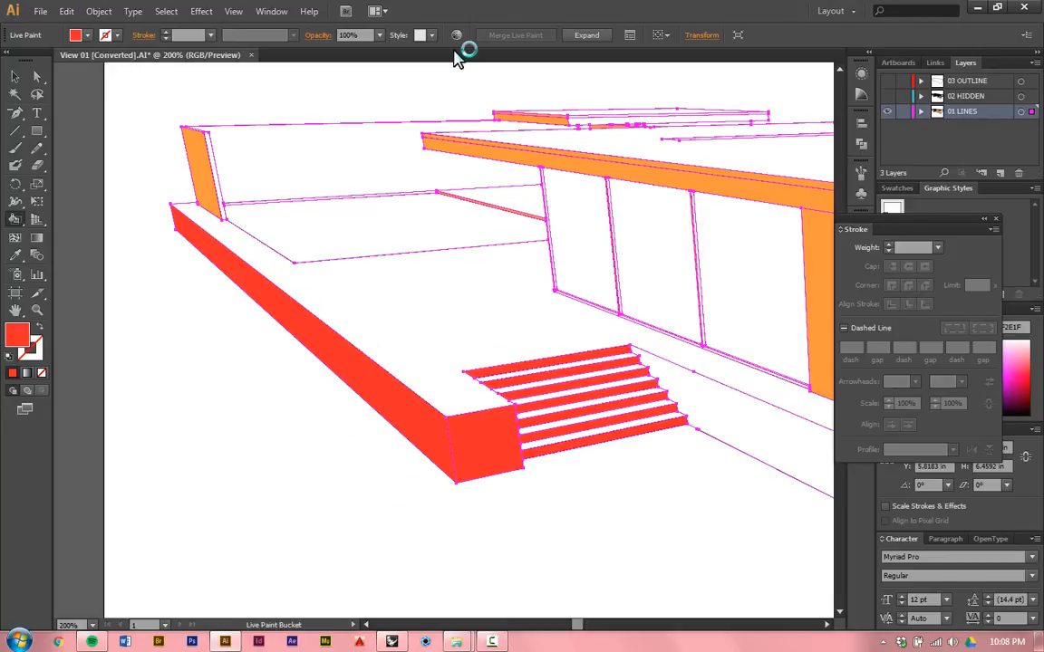
Step: Fill the narrow edge of the terrace's end wall and the long rear wall face behind the terrace with the red
{"action": "key", "text": "ctrl+minus"}
{"action": "scroll", "coordinate": [253, 226], "scroll_direction": "up", "scroll_amount": 6, "text": "alt"}
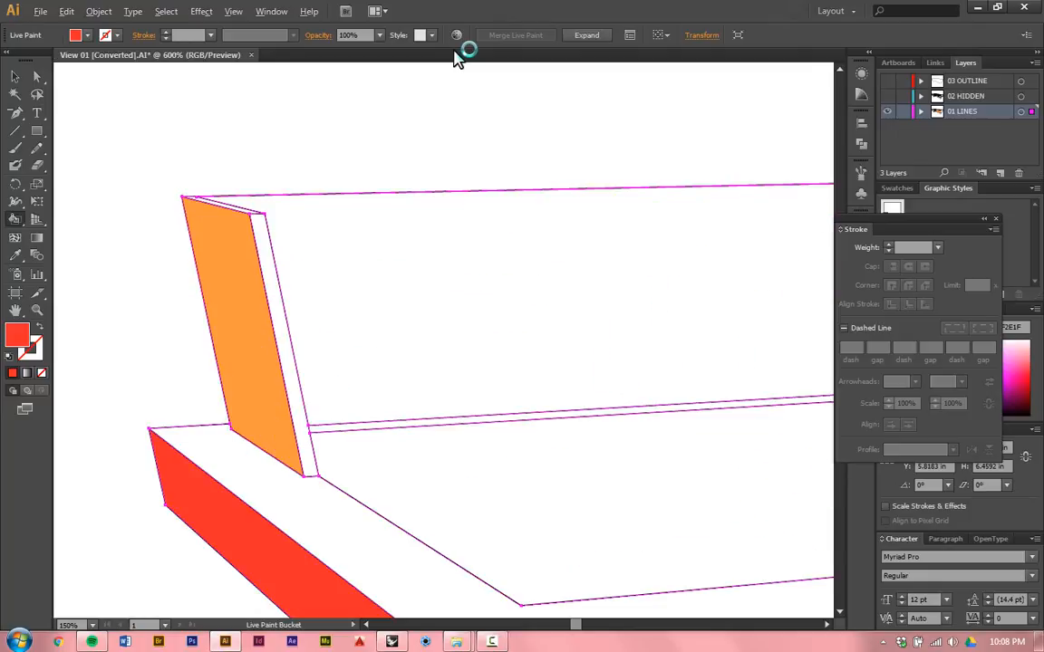
{"action": "left_click", "coordinate": [261, 291]}
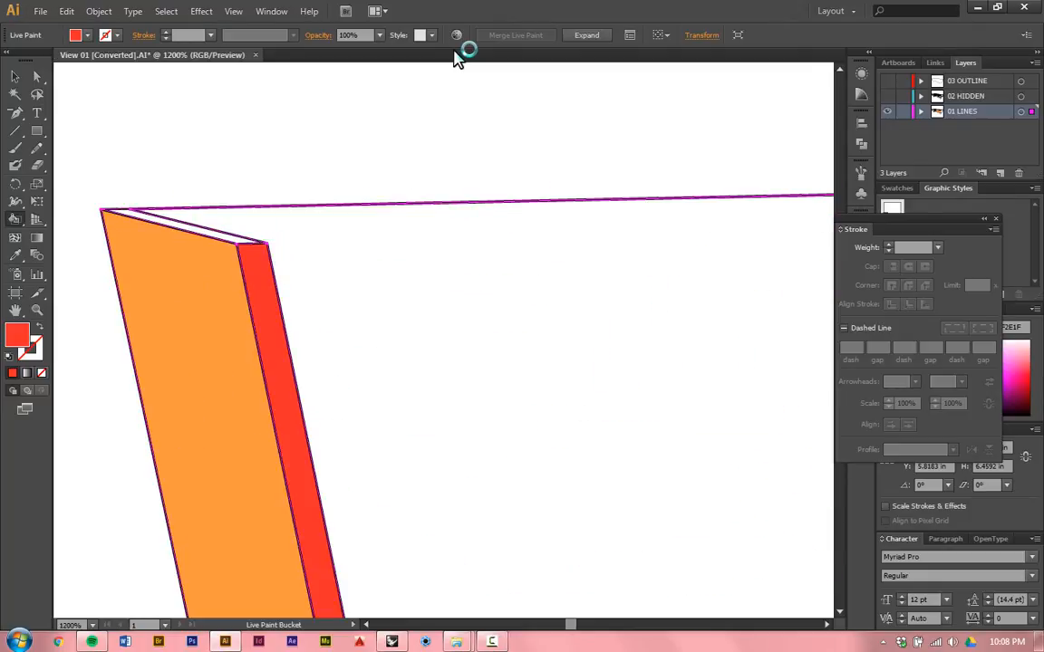
{"action": "scroll", "coordinate": [240, 216], "scroll_direction": "down", "scroll_amount": 5, "text": "alt"}
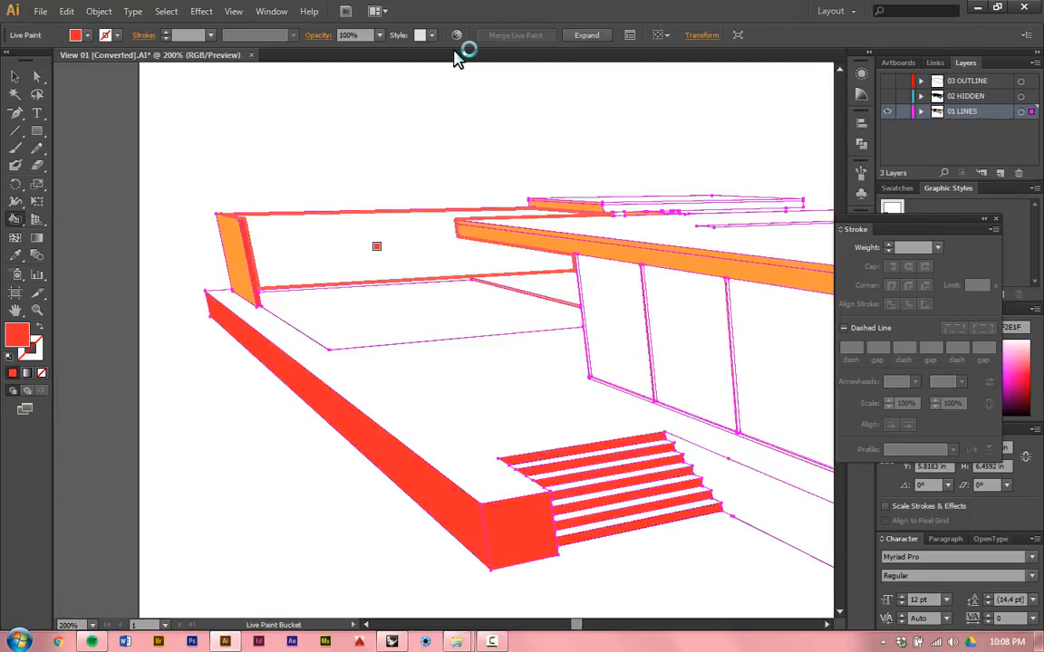
{"action": "left_click", "coordinate": [339, 221]}
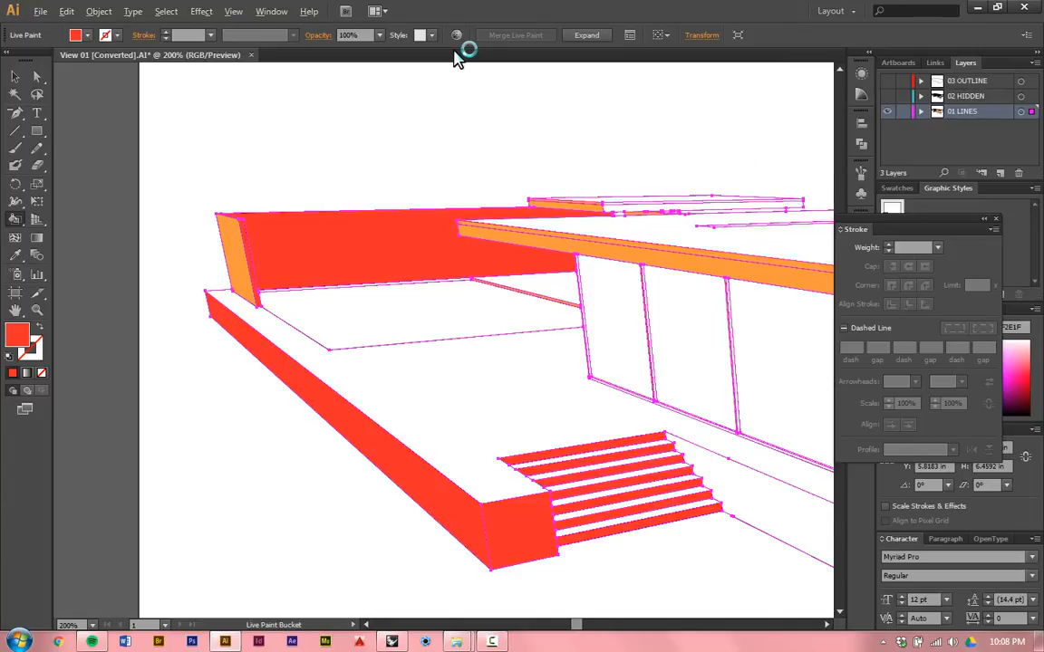
Step: Fill the thin strip beneath the rear terrace wall and both long fascia bands of the small upper roof with the red
{"action": "scroll", "coordinate": [508, 253], "scroll_direction": "up", "scroll_amount": 5, "text": "alt"}
{"action": "scroll", "coordinate": [216, 418], "scroll_direction": "up", "scroll_amount": 3, "text": "alt"}
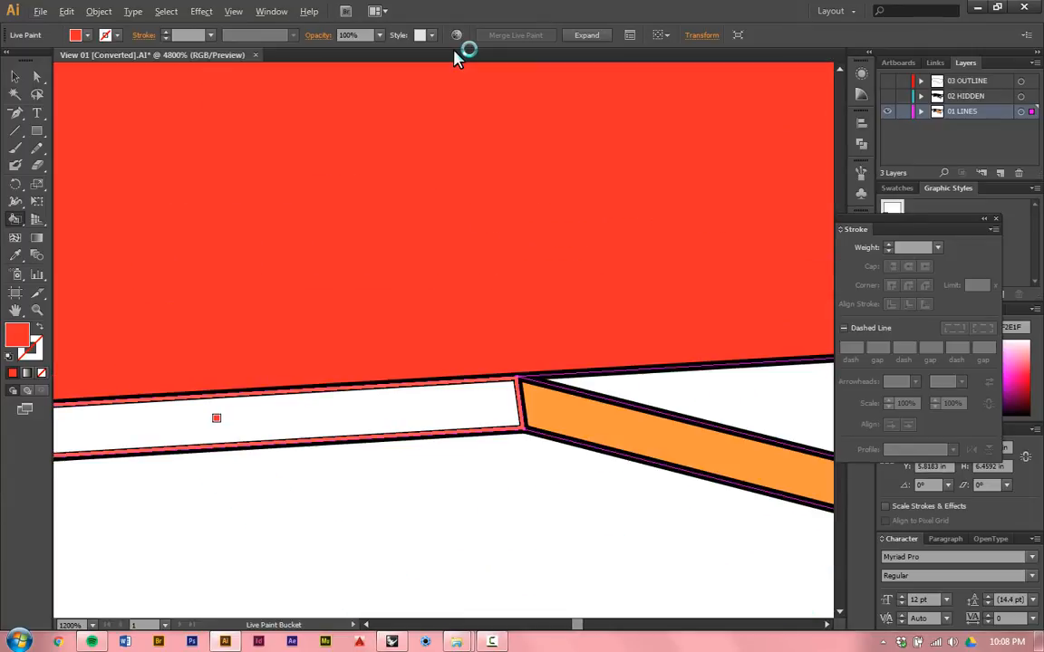
{"action": "left_click", "coordinate": [230, 416]}
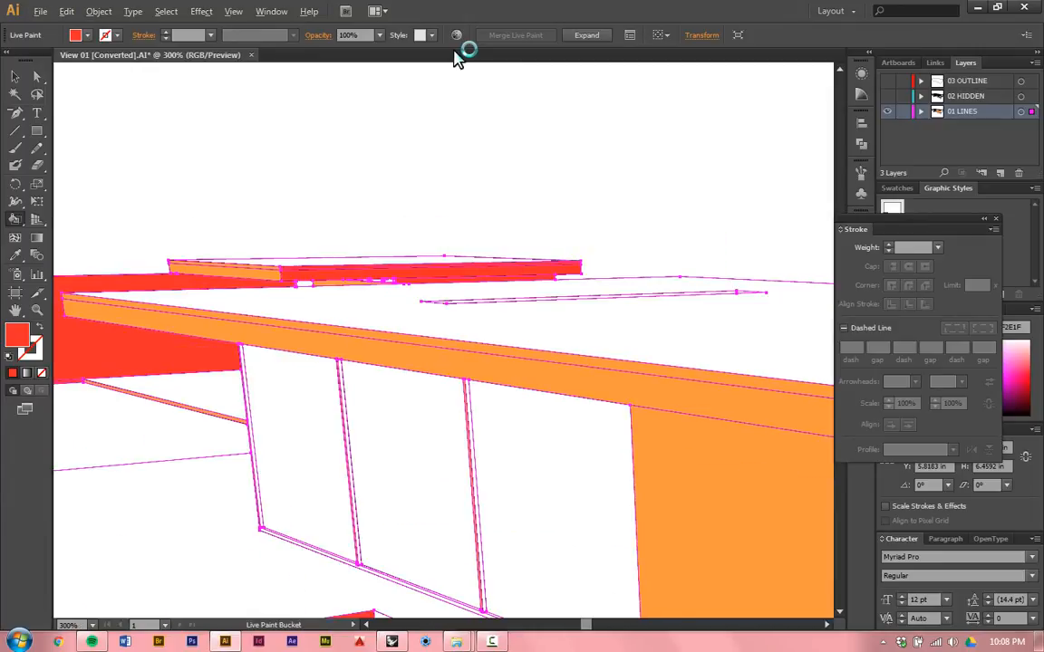
Step: Fill the long, thin face of the opening in the main roof's surface with the red
{"action": "scroll", "coordinate": [465, 309], "scroll_direction": "up", "scroll_amount": 3, "text": "alt"}
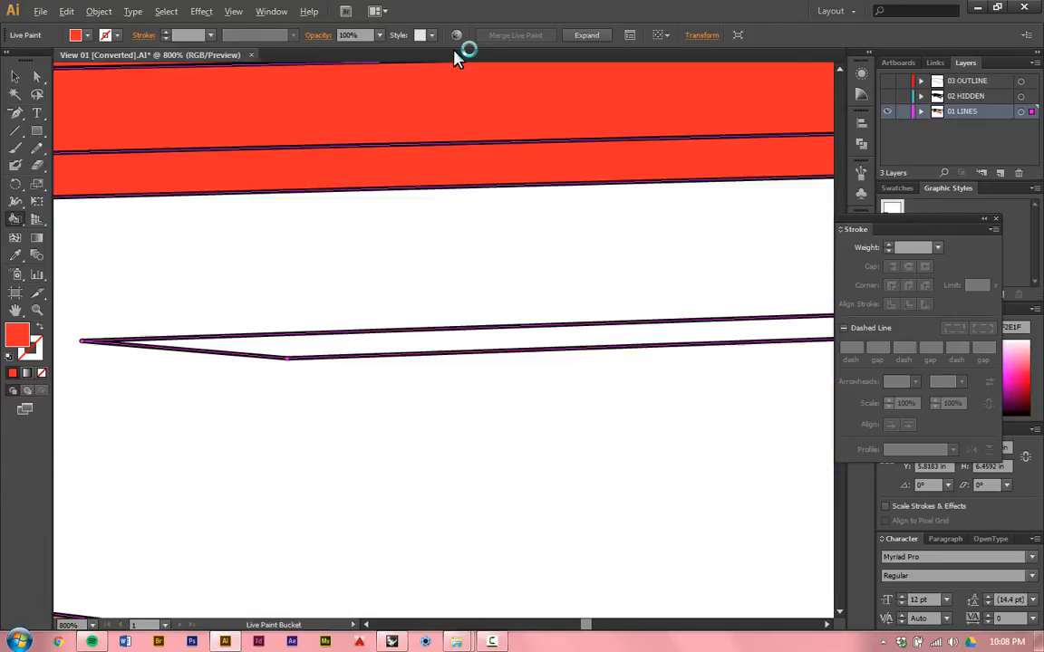
{"action": "left_click", "coordinate": [415, 340]}
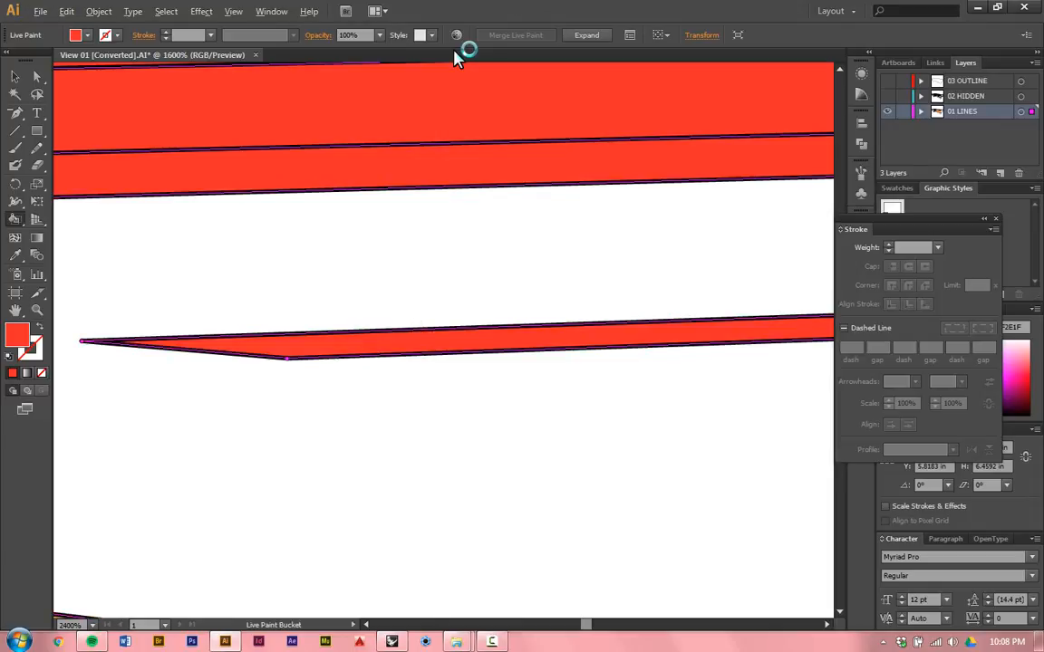
{"action": "scroll", "coordinate": [465, 281], "scroll_direction": "down", "scroll_amount": 8, "text": "alt"}
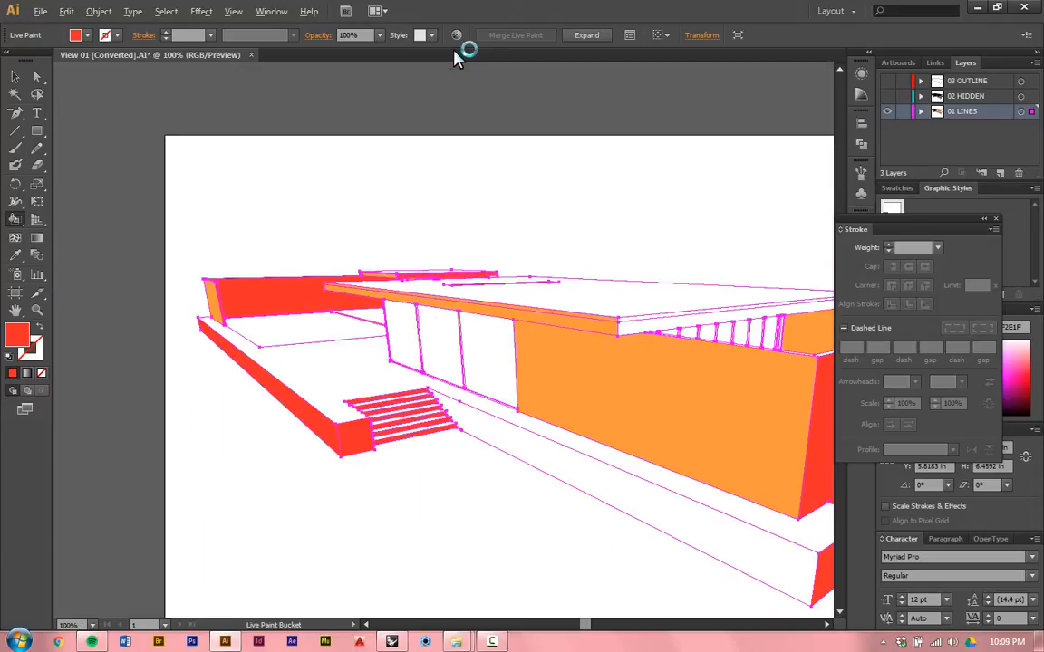
Step: Fill both fascia bands on the main roof's side above the slatted opening with the red
{"action": "scroll", "coordinate": [698, 330], "scroll_direction": "up", "scroll_amount": 3, "text": "alt"}
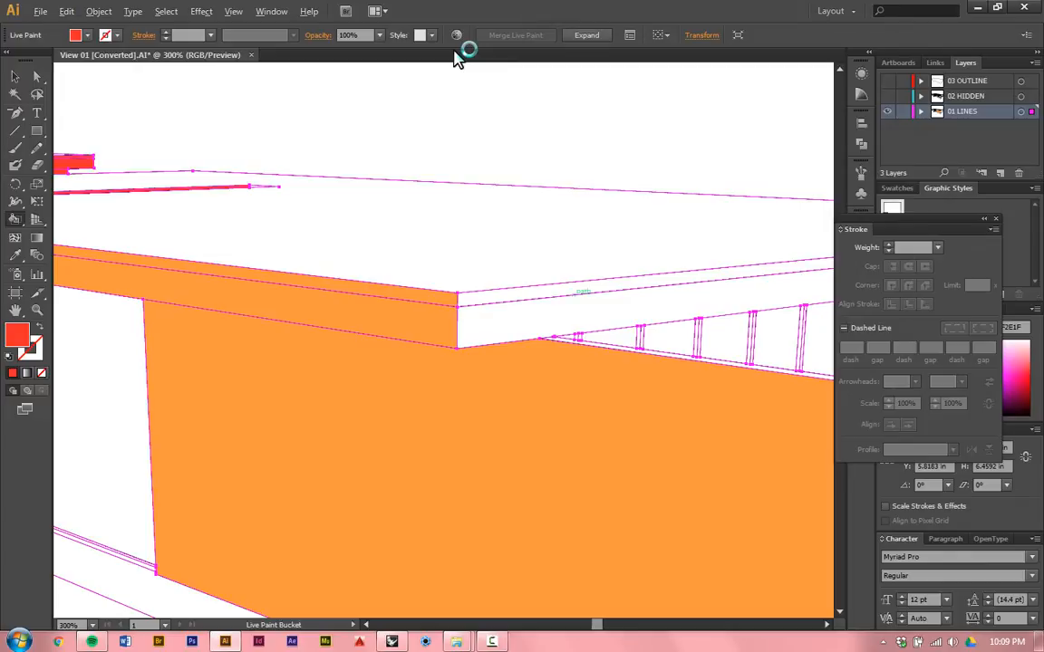
{"action": "scroll", "coordinate": [576, 297], "scroll_direction": "up", "scroll_amount": 2, "text": "alt"}
{"action": "left_click", "coordinate": [556, 307]}
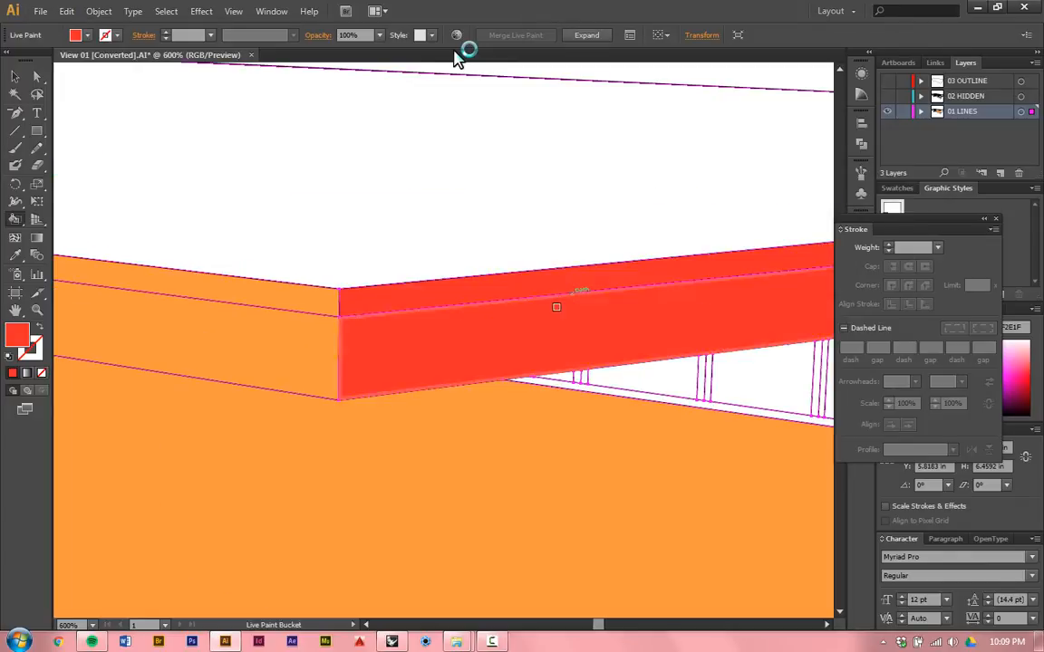
Step: Fill the narrow side faces of the first four mullions in the slatted opening under the main roof with the red
{"action": "scroll", "coordinate": [598, 381], "scroll_direction": "up", "scroll_amount": 3, "text": "alt"}
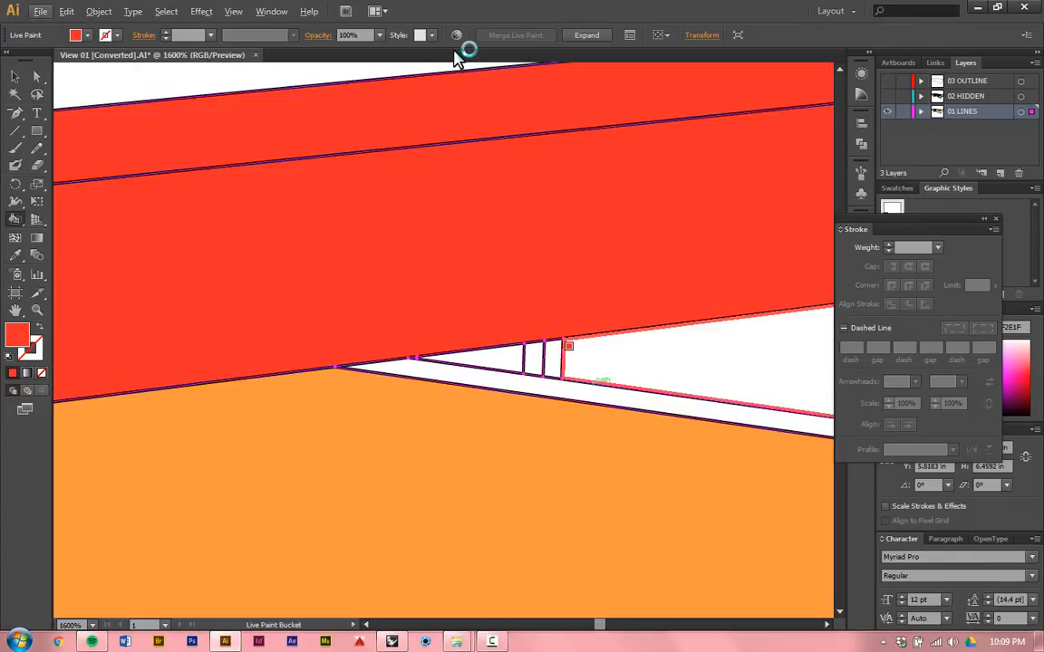
{"action": "left_click", "coordinate": [553, 358]}
{"action": "scroll", "coordinate": [553, 358], "scroll_direction": "down", "scroll_amount": 4, "text": "alt"}
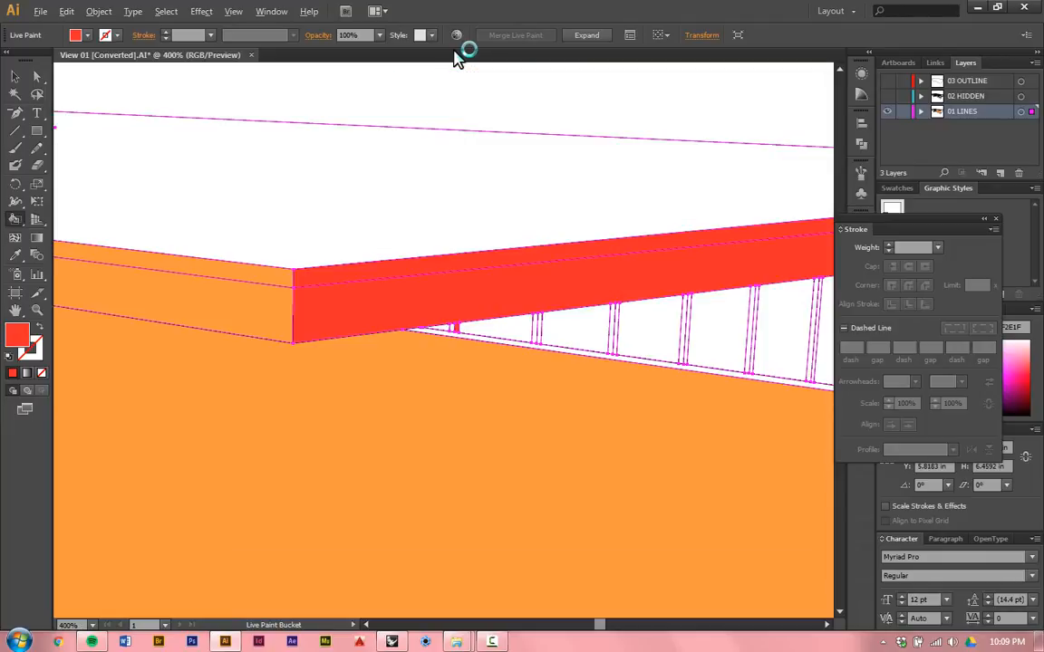
{"action": "scroll", "coordinate": [542, 309], "scroll_direction": "up", "scroll_amount": 3, "text": "alt"}
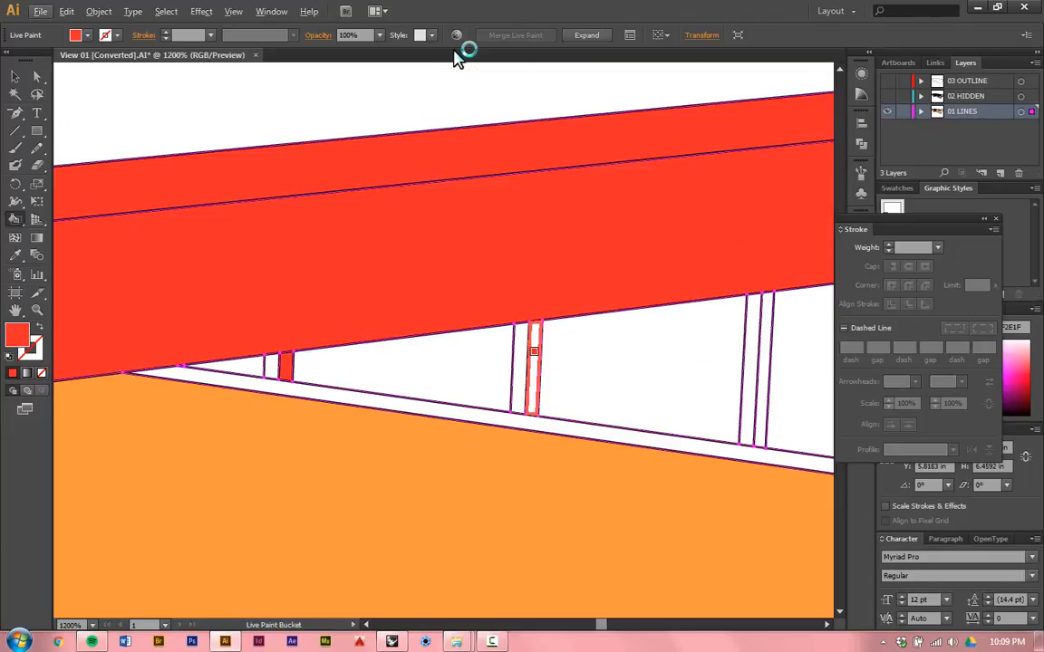
{"action": "left_click", "coordinate": [533, 353]}
{"action": "scroll", "coordinate": [533, 353], "scroll_direction": "down", "scroll_amount": 3, "text": "alt"}
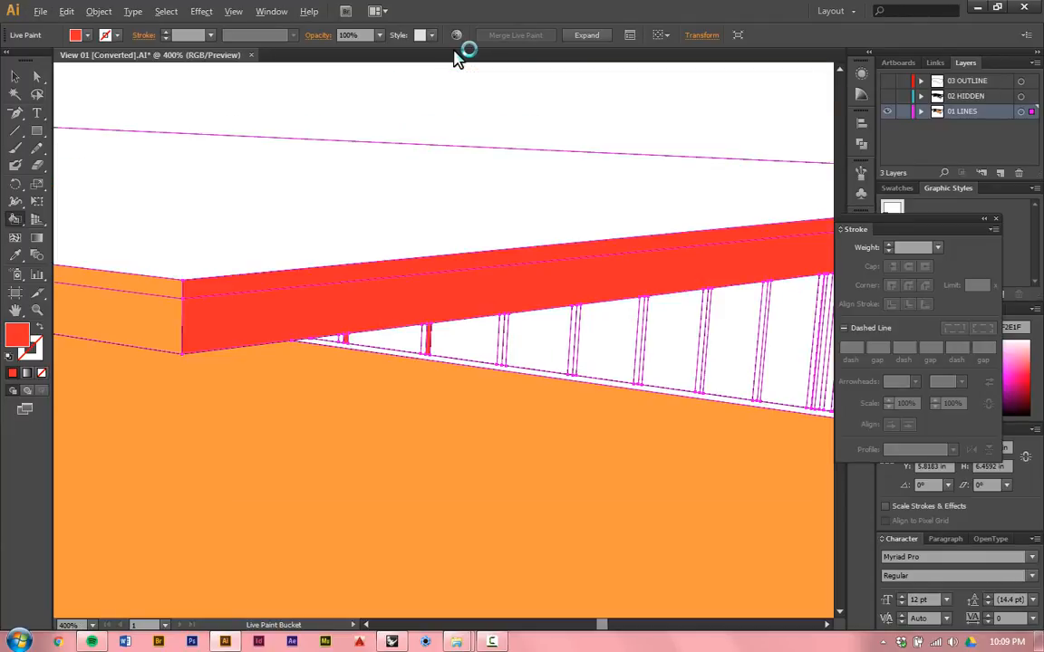
{"action": "scroll", "coordinate": [495, 326], "scroll_direction": "up", "scroll_amount": 3, "text": "alt"}
{"action": "left_click", "coordinate": [522, 326]}
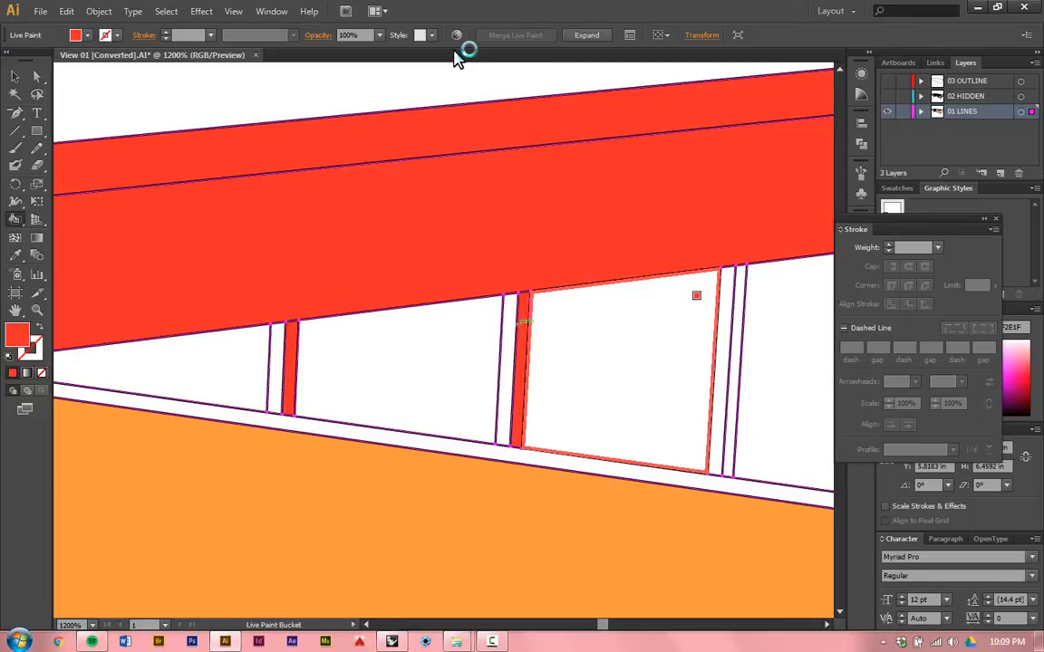
{"action": "left_click", "coordinate": [734, 317]}
{"action": "scroll", "coordinate": [284, 353], "scroll_direction": "down", "scroll_amount": 4, "text": "alt"}
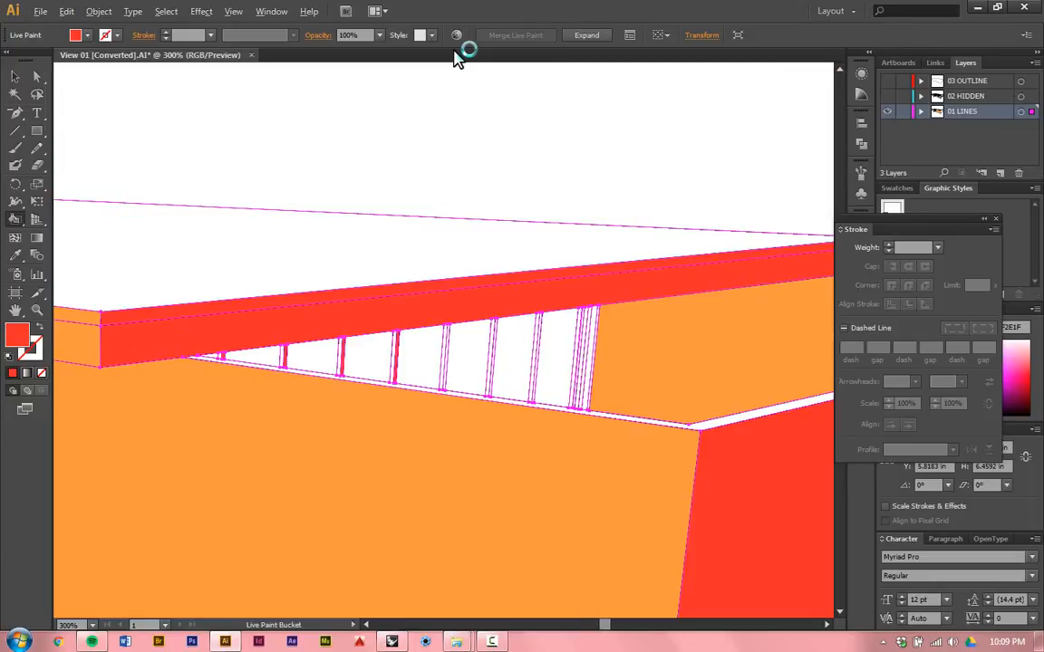
Step: Fill the narrow faces of the remaining mullions and the end strip beside the orange wall in the slatted opening with the red
{"action": "scroll", "coordinate": [372, 353], "scroll_direction": "up", "scroll_amount": 3, "text": "alt"}
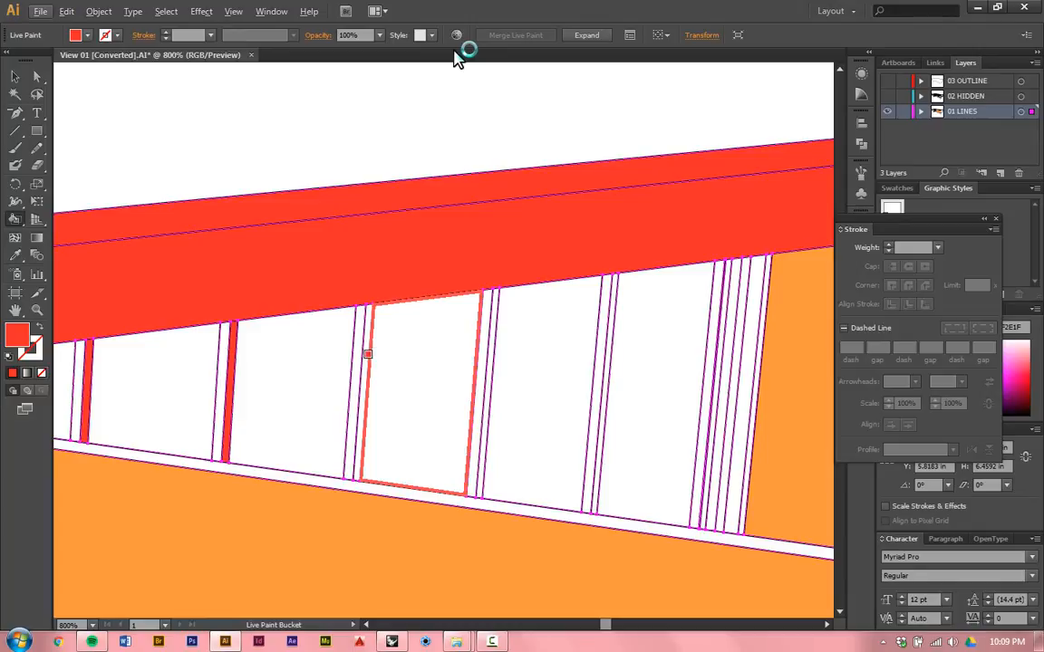
{"action": "left_click", "coordinate": [362, 366]}
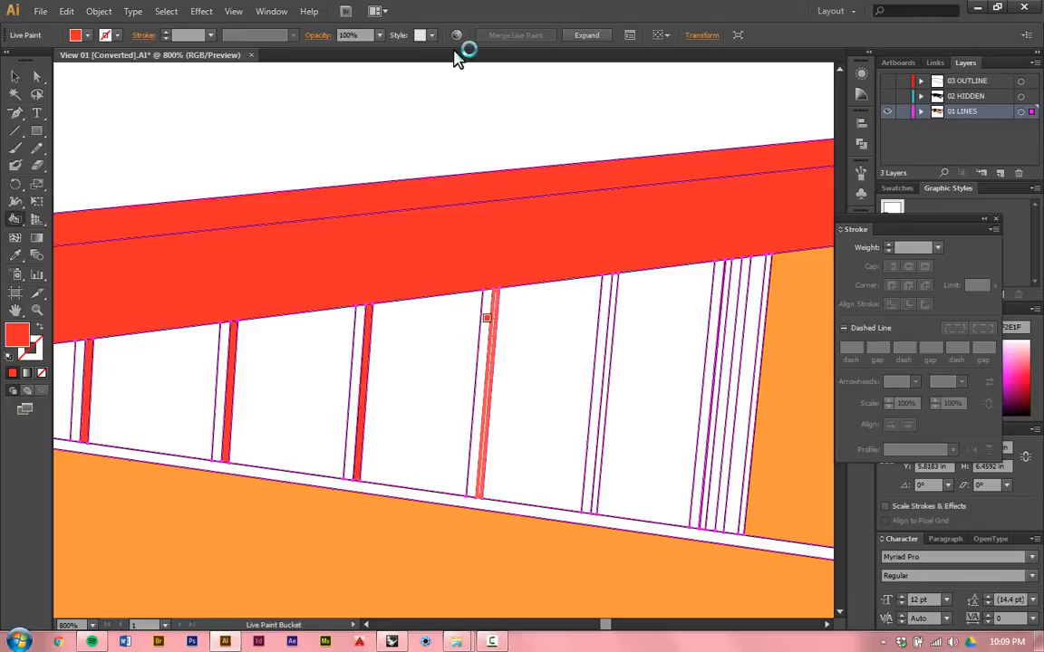
{"action": "left_click", "coordinate": [486, 326]}
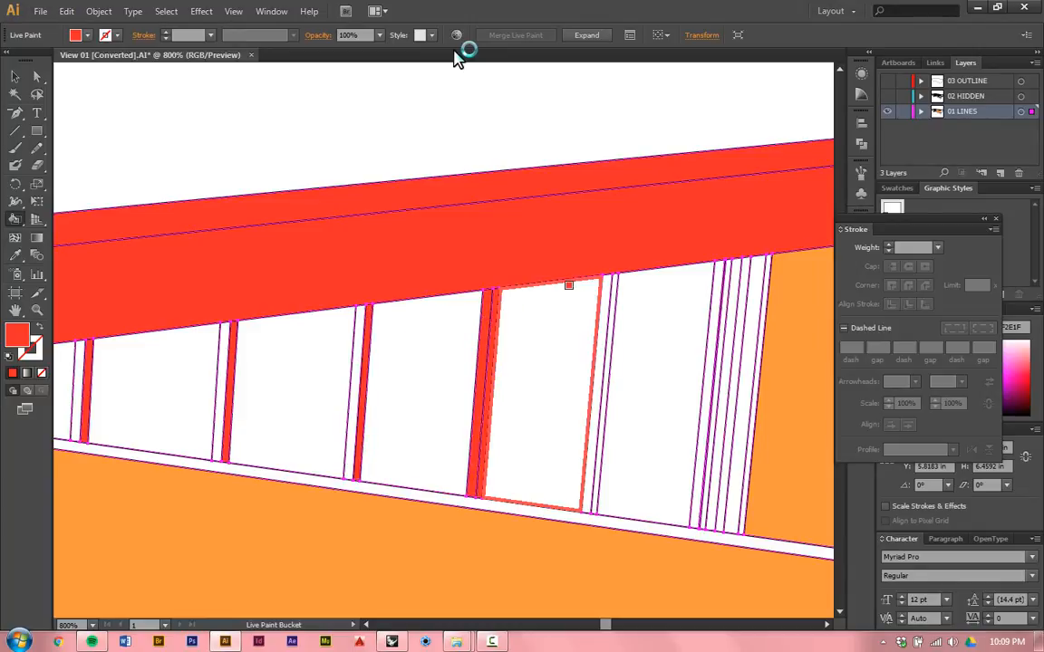
{"action": "left_click", "coordinate": [607, 308]}
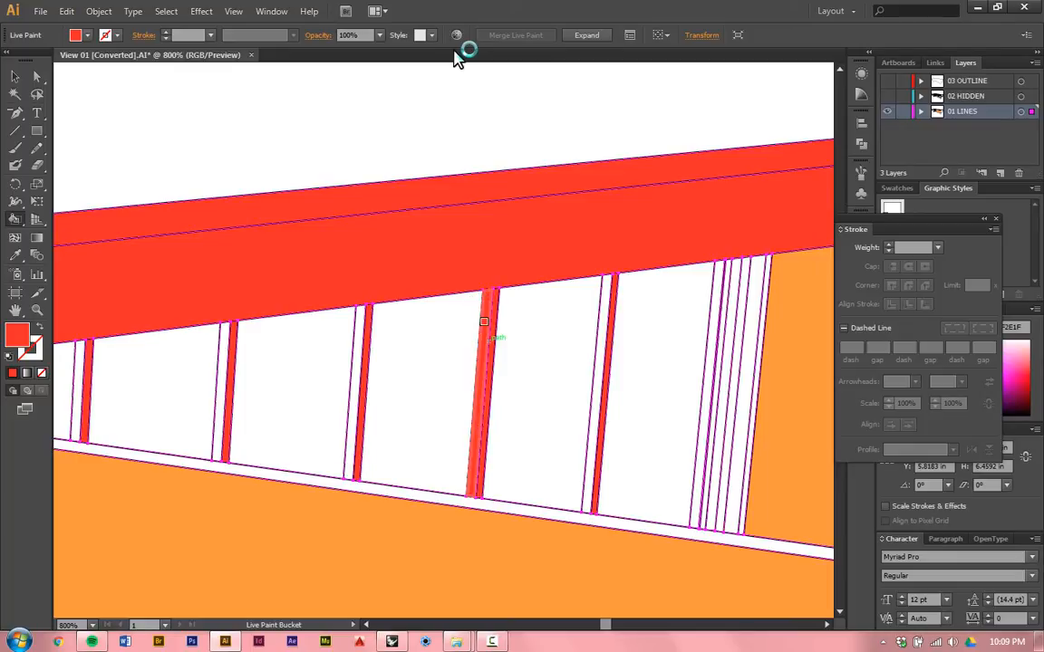
{"action": "left_click", "coordinate": [717, 309]}
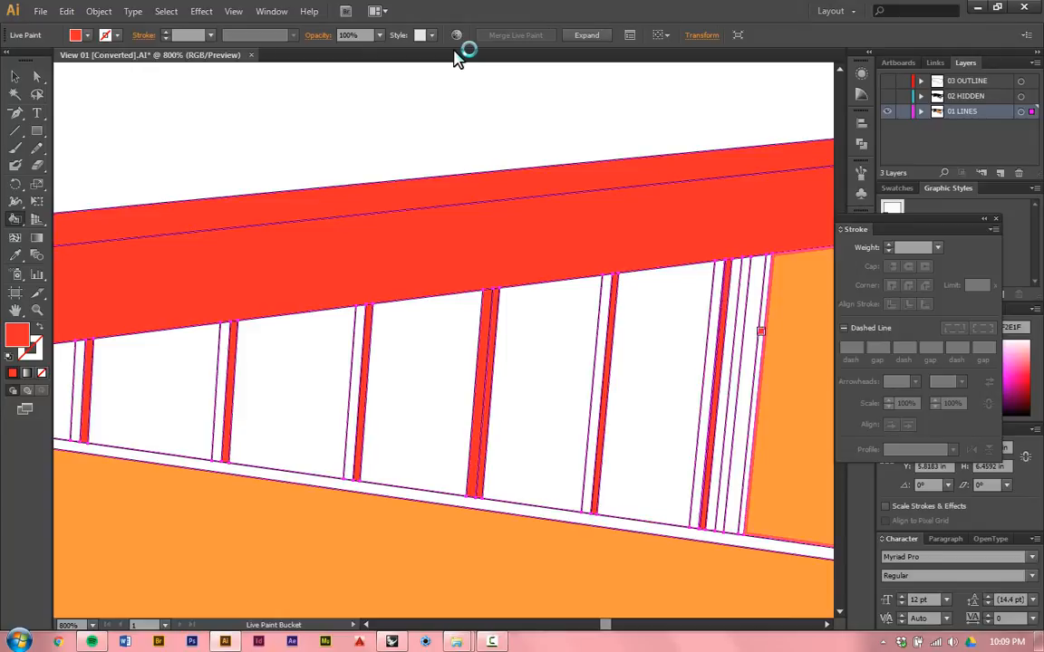
{"action": "scroll", "coordinate": [461, 302], "scroll_direction": "down", "scroll_amount": 4, "text": "alt"}
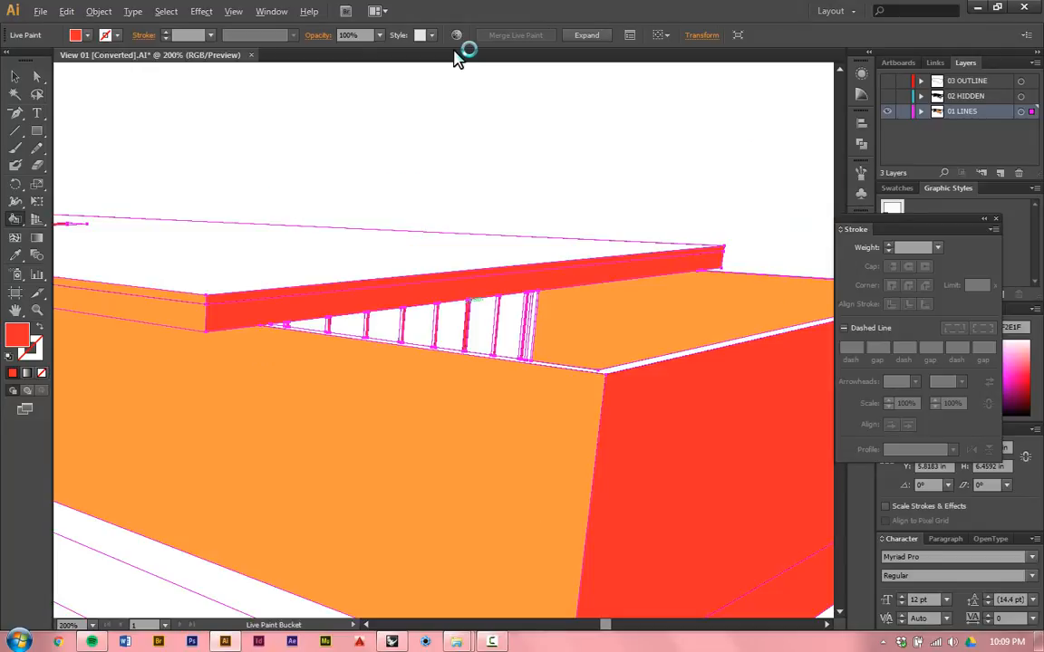
{"action": "scroll", "coordinate": [528, 308], "scroll_direction": "up", "scroll_amount": 4, "text": "alt"}
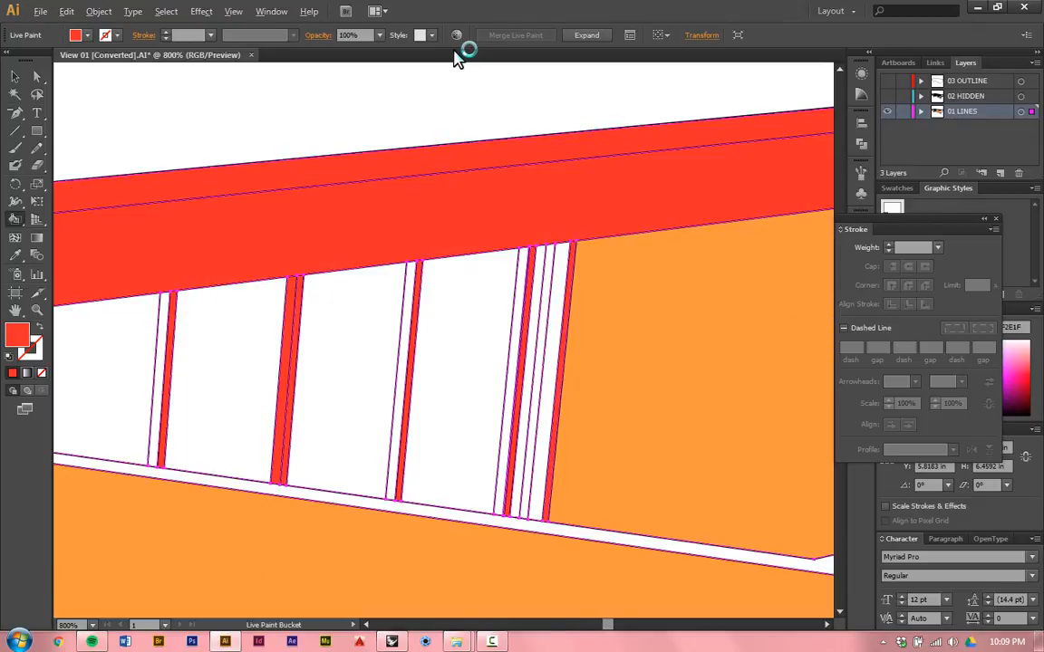
{"action": "scroll", "coordinate": [665, 284], "scroll_direction": "down", "scroll_amount": 4, "text": "alt"}
Step: Fill the long front face of the base between the steps and its far corner with the red
{"action": "key", "text": "ctrl+0"}
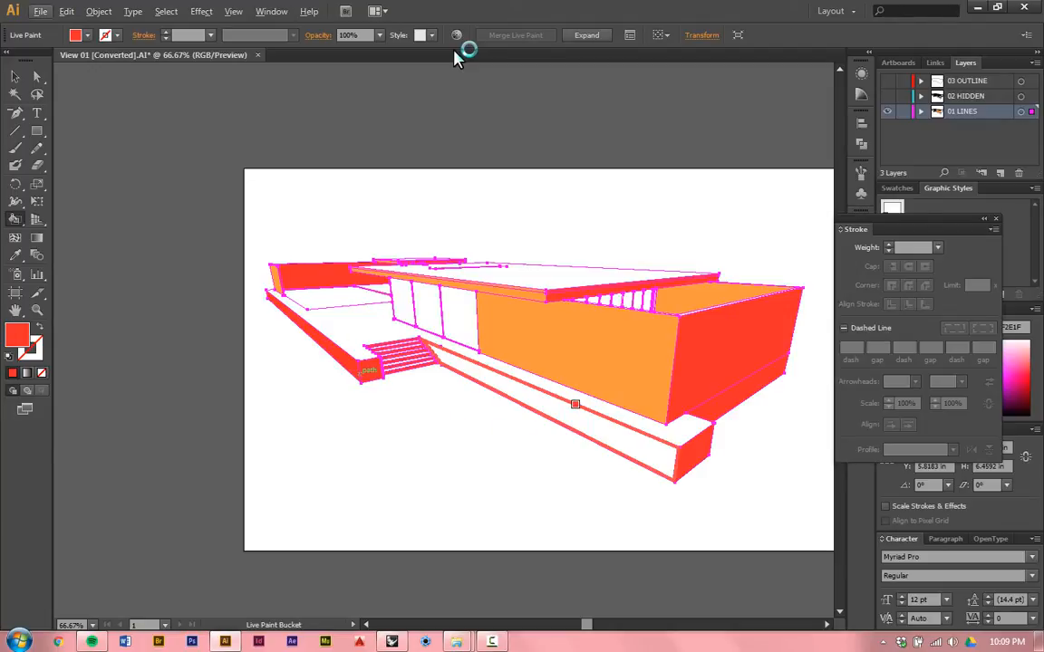
{"action": "left_click", "coordinate": [499, 353]}
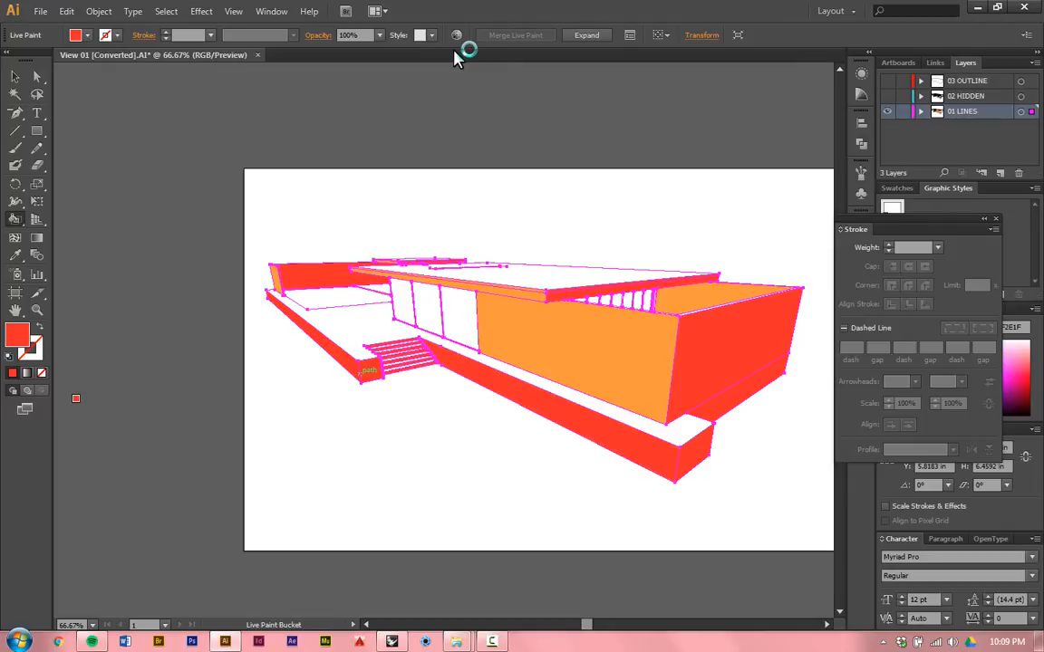
{"action": "left_click", "coordinate": [270, 288]}
{"action": "scroll", "coordinate": [272, 291], "scroll_direction": "up", "scroll_amount": 2, "text": "alt"}
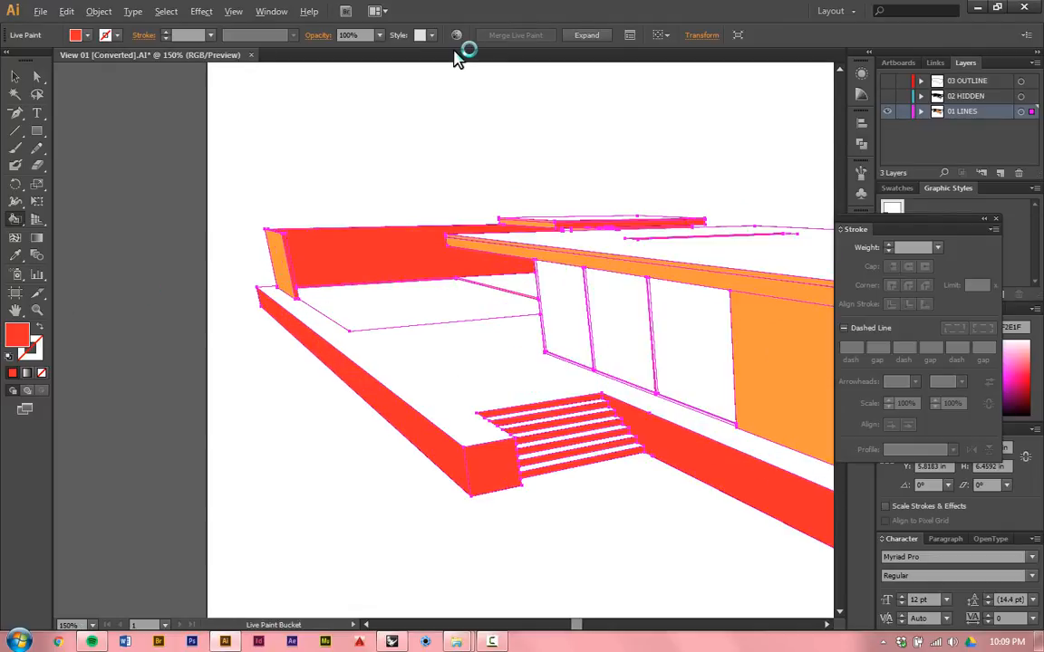
Step: Change the Live Paint fill color to a light magenta
{"action": "scroll", "coordinate": [240, 346], "scroll_direction": "down", "scroll_amount": 2, "text": "alt"}
{"action": "key", "text": "Right"}
{"action": "key", "text": "Left"}
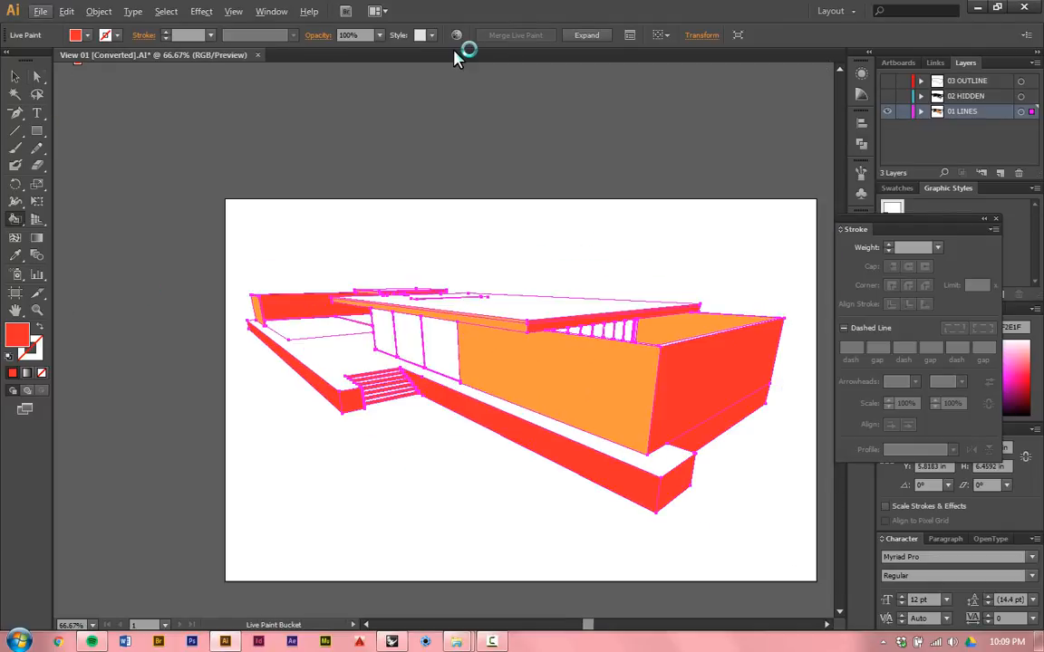
{"action": "key", "text": "Right"}
{"action": "key", "text": "Right"}
{"action": "key", "text": "Right"}
{"action": "key", "text": "Left"}
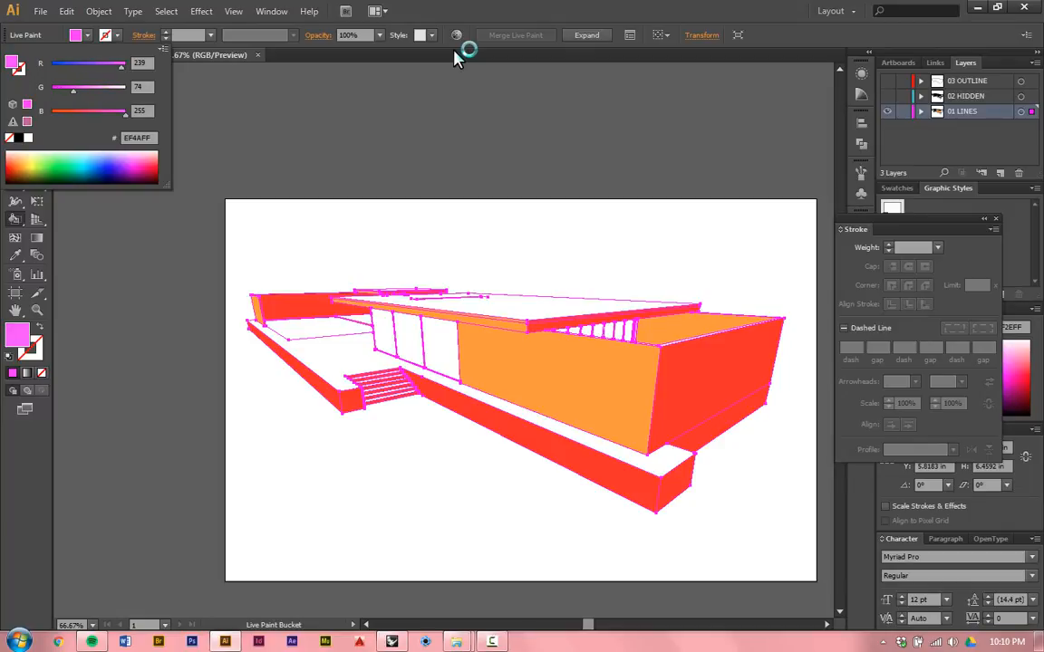
{"action": "key", "text": "Escape"}
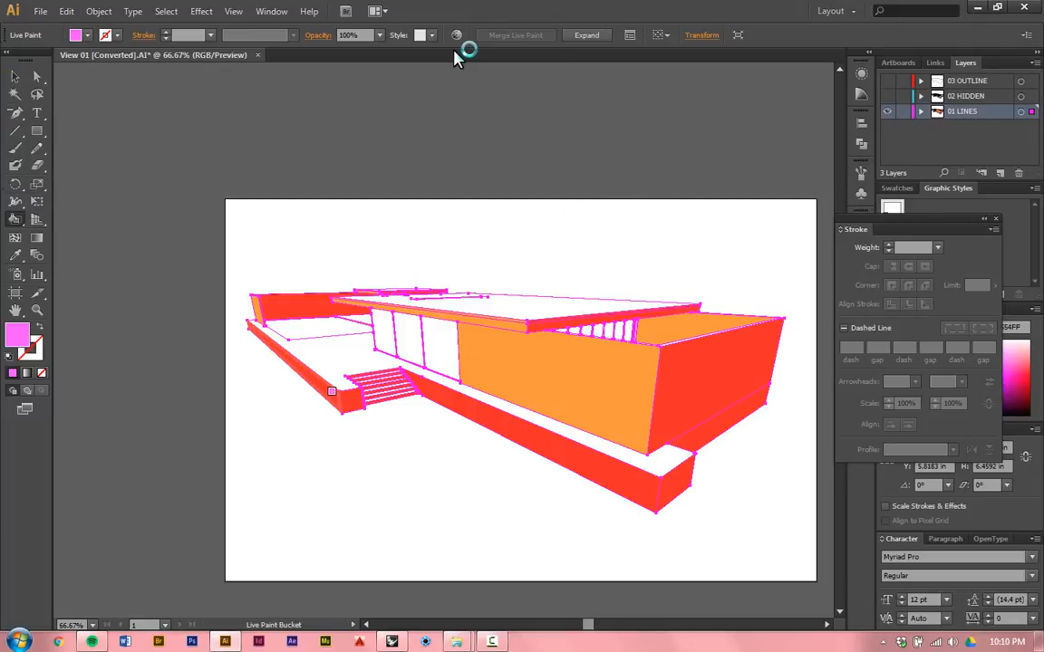
Step: Fill the top surface of the main roof with the magenta
{"action": "scroll", "coordinate": [404, 346], "scroll_direction": "up", "scroll_amount": 3, "text": "alt"}
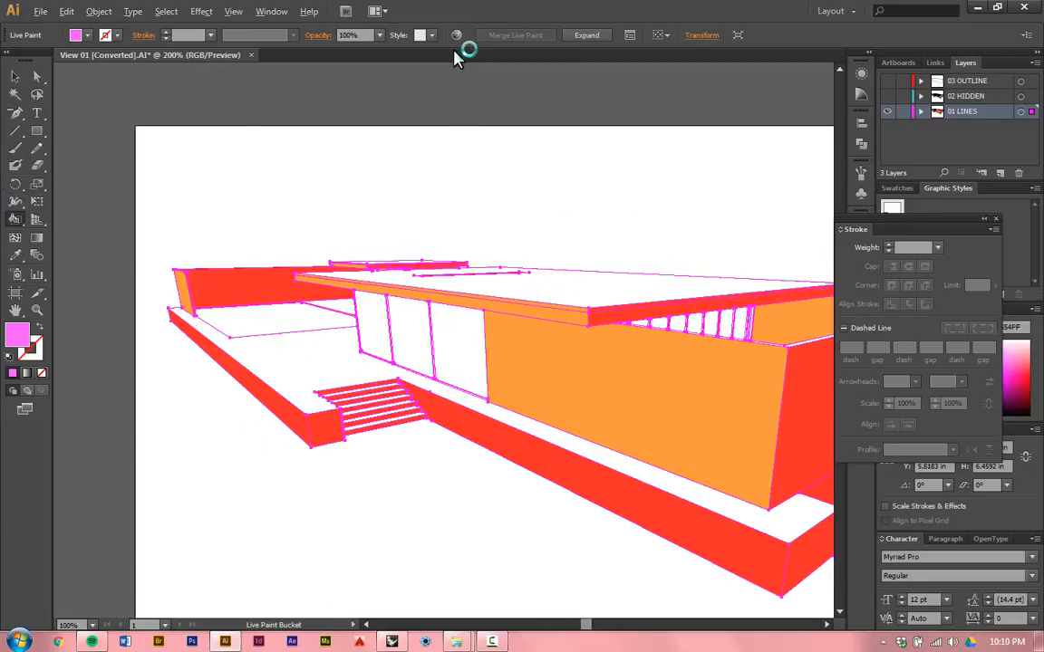
{"action": "scroll", "coordinate": [365, 504], "scroll_direction": "down", "scroll_amount": 2, "text": "alt"}
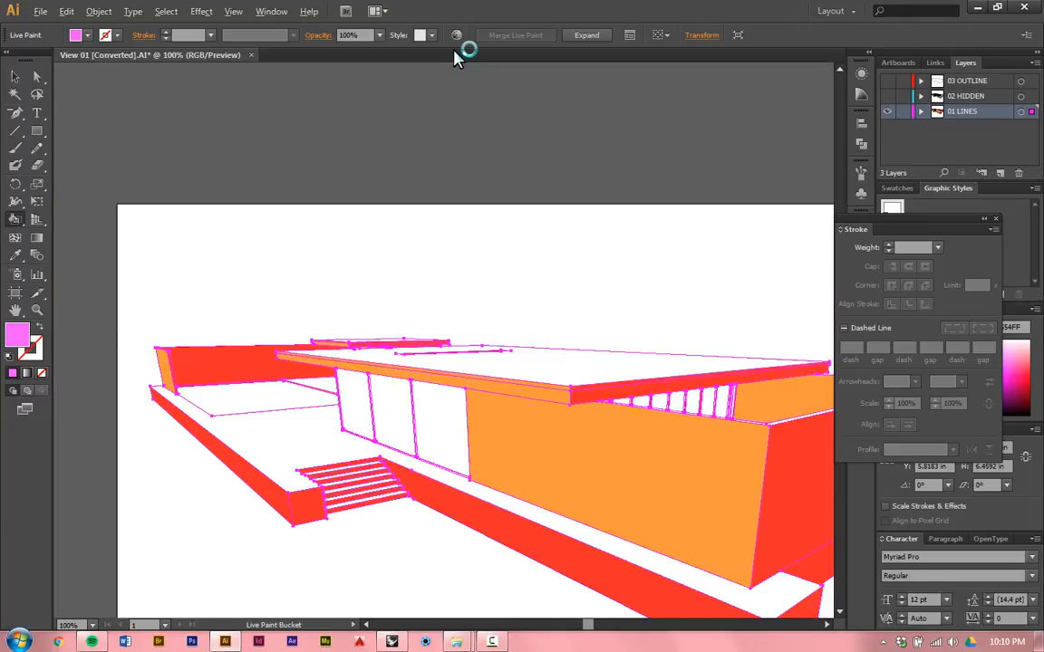
{"action": "scroll", "coordinate": [566, 356], "scroll_direction": "up", "scroll_amount": 2, "text": "alt"}
{"action": "left_click", "coordinate": [567, 356]}
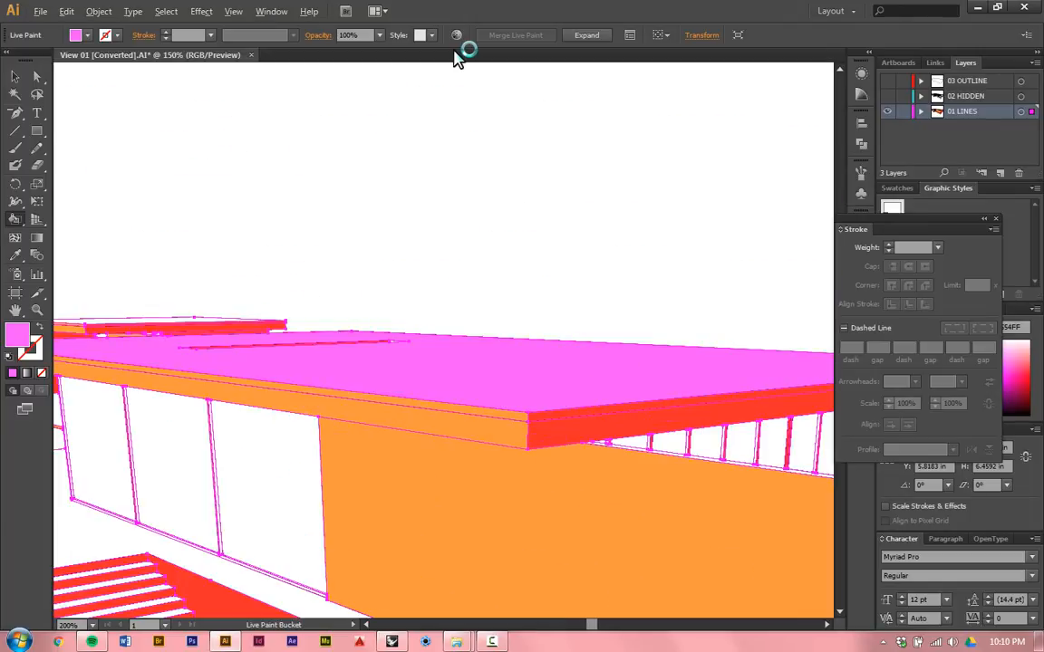
{"action": "scroll", "coordinate": [647, 385], "scroll_direction": "down", "scroll_amount": 2, "text": "alt"}
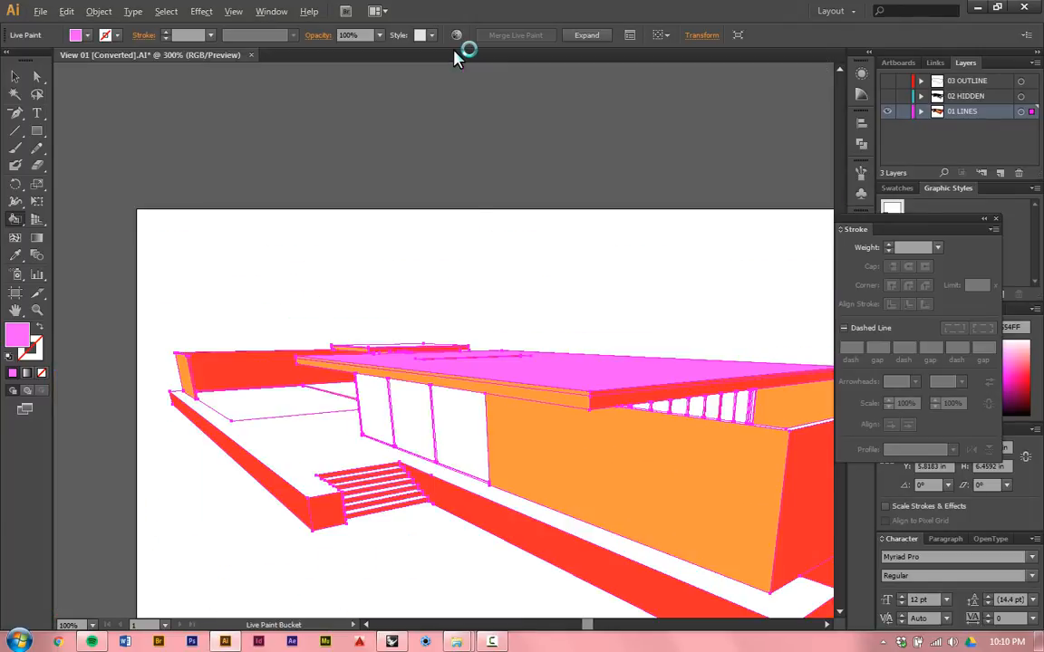
Step: Try to fill the narrow top face of the terrace's end and rear walls with the magenta
{"action": "scroll", "coordinate": [171, 353], "scroll_direction": "up", "scroll_amount": 3, "text": "alt"}
{"action": "scroll", "coordinate": [193, 370], "scroll_direction": "up", "scroll_amount": 4, "text": "alt"}
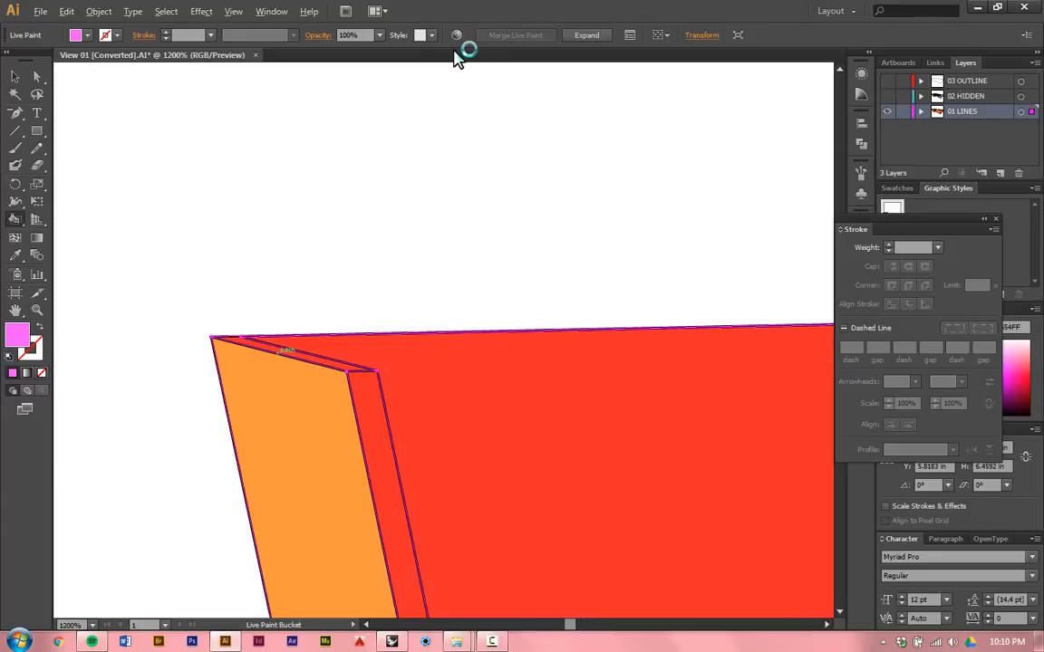
{"action": "scroll", "coordinate": [282, 364], "scroll_direction": "up", "scroll_amount": 3, "text": "alt"}
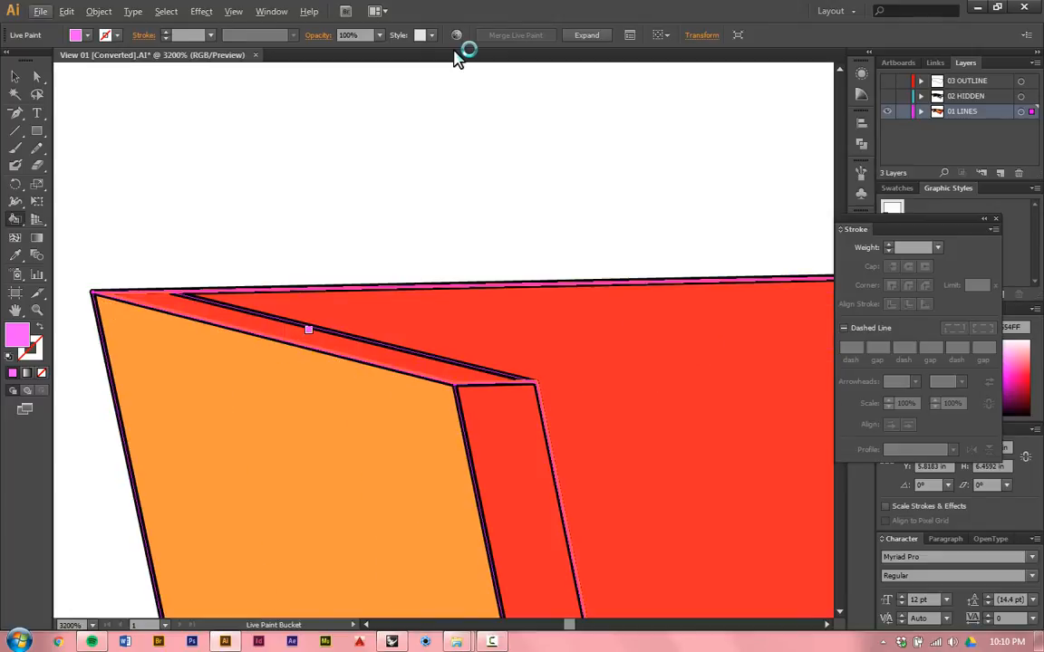
{"action": "scroll", "coordinate": [216, 340], "scroll_direction": "down", "scroll_amount": 4, "text": "alt"}
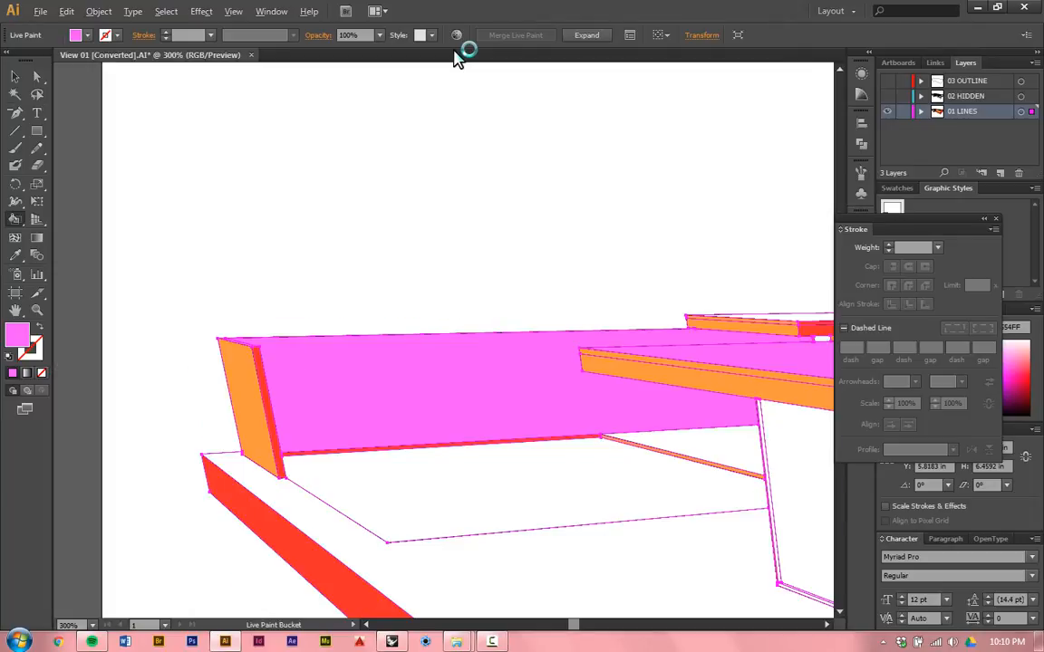
{"action": "scroll", "coordinate": [236, 350], "scroll_direction": "up", "scroll_amount": 3, "text": "alt"}
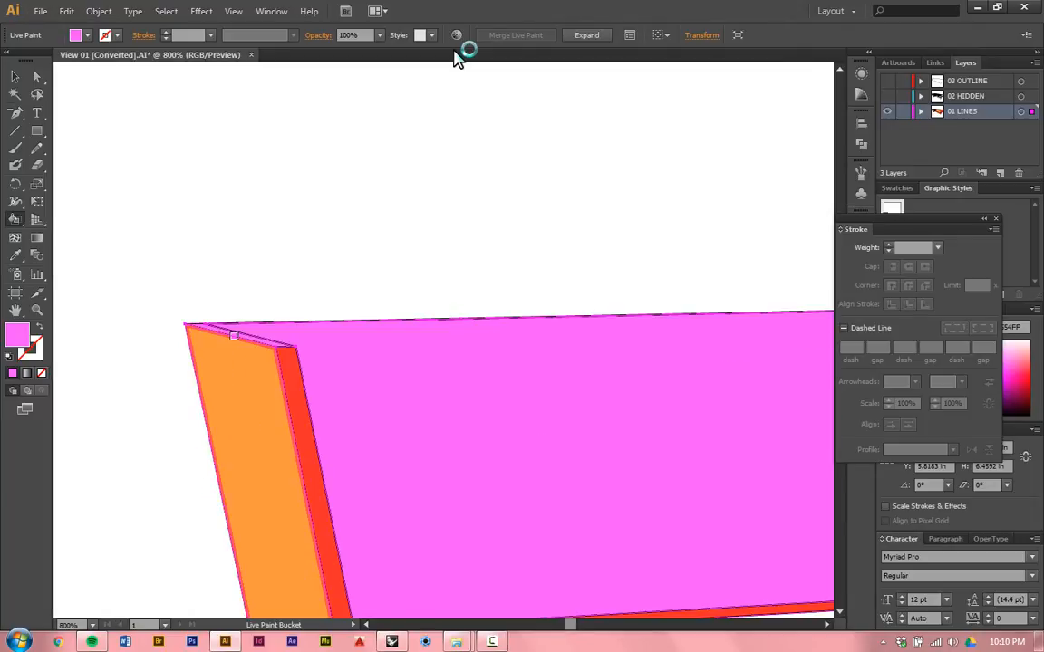
{"action": "key", "text": "ctrl+z"}
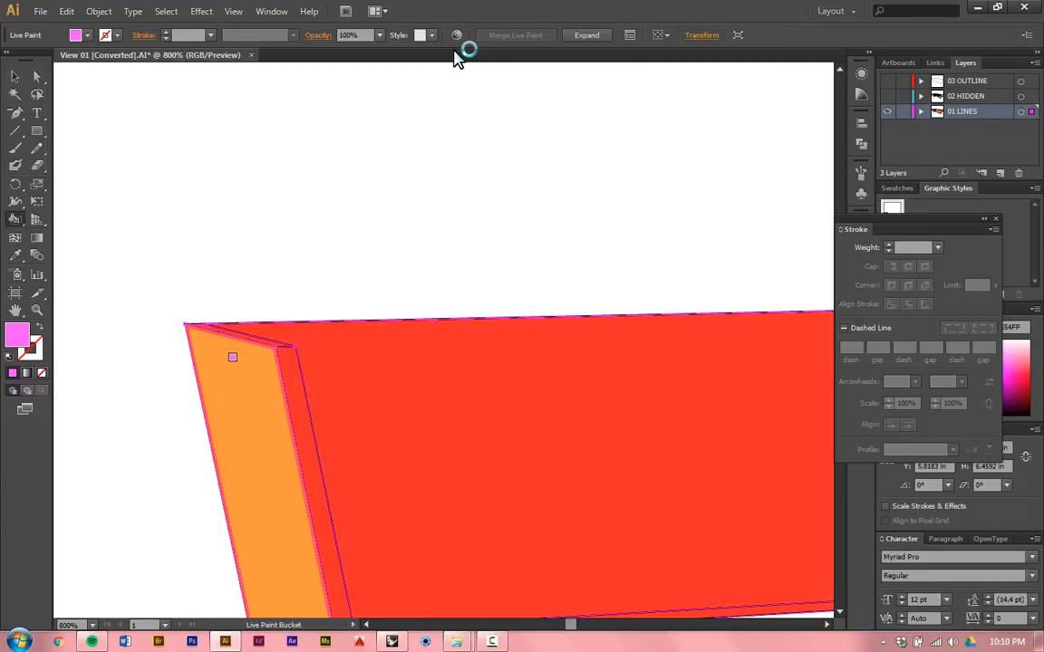
{"action": "scroll", "coordinate": [228, 337], "scroll_direction": "up", "scroll_amount": 4, "text": "alt"}
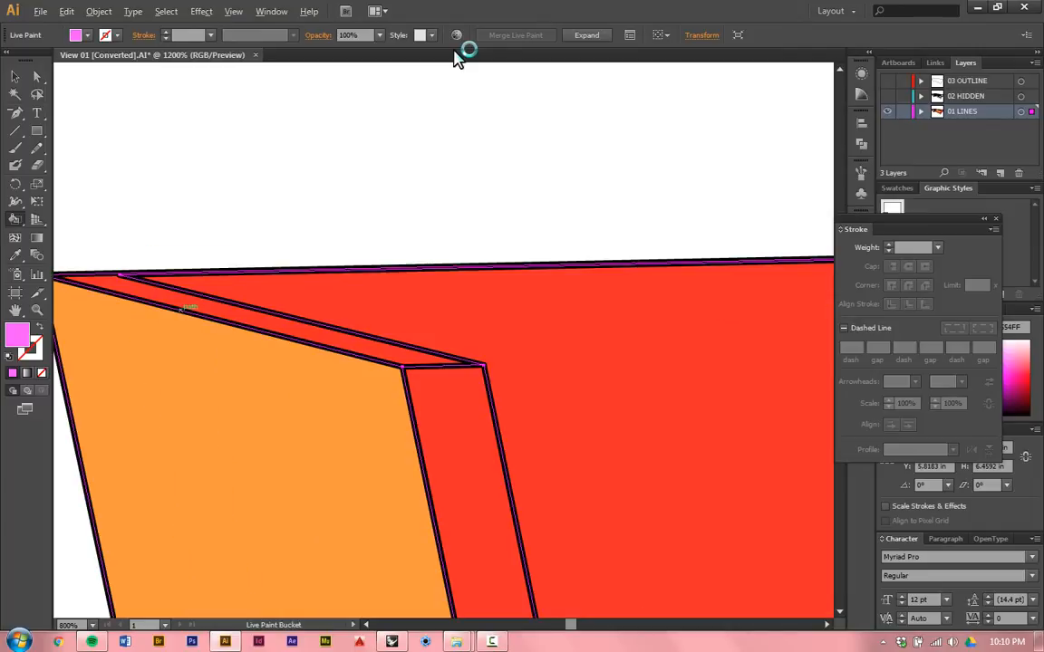
{"action": "scroll", "coordinate": [228, 338], "scroll_direction": "up", "scroll_amount": 2, "text": "alt"}
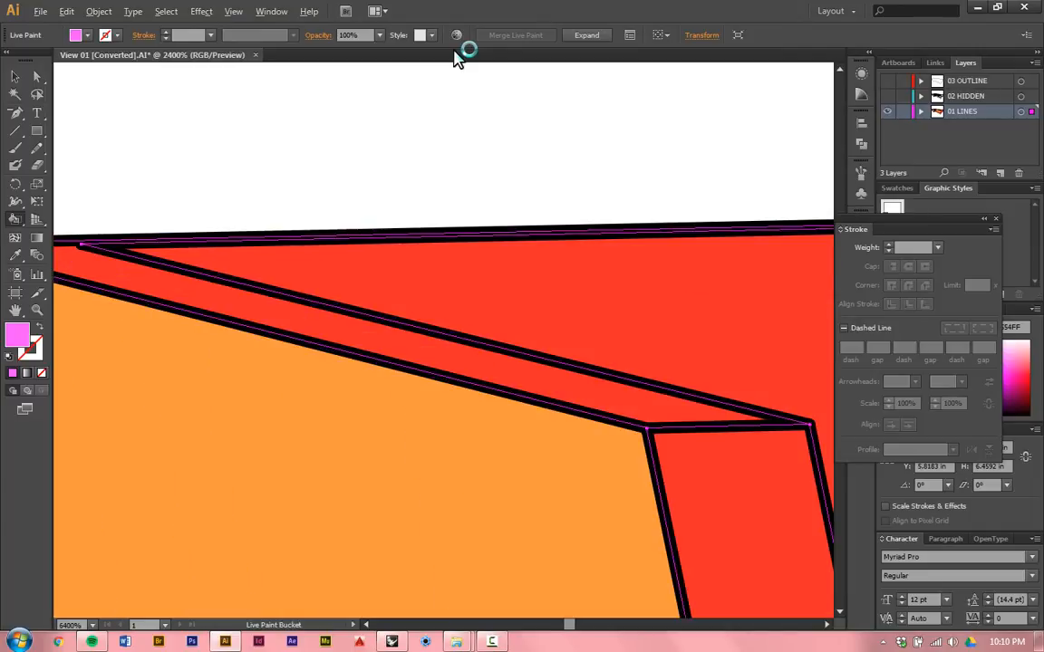
{"action": "scroll", "coordinate": [94, 314], "scroll_direction": "down", "scroll_amount": 3, "text": "alt"}
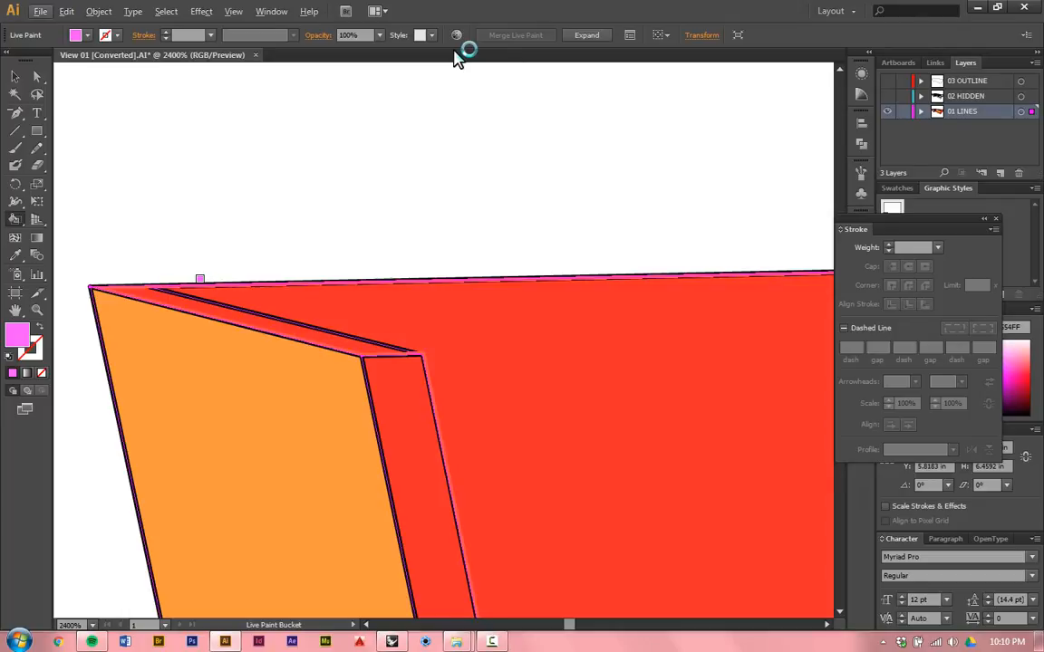
{"action": "scroll", "coordinate": [186, 277], "scroll_direction": "down", "scroll_amount": 3, "text": "alt"}
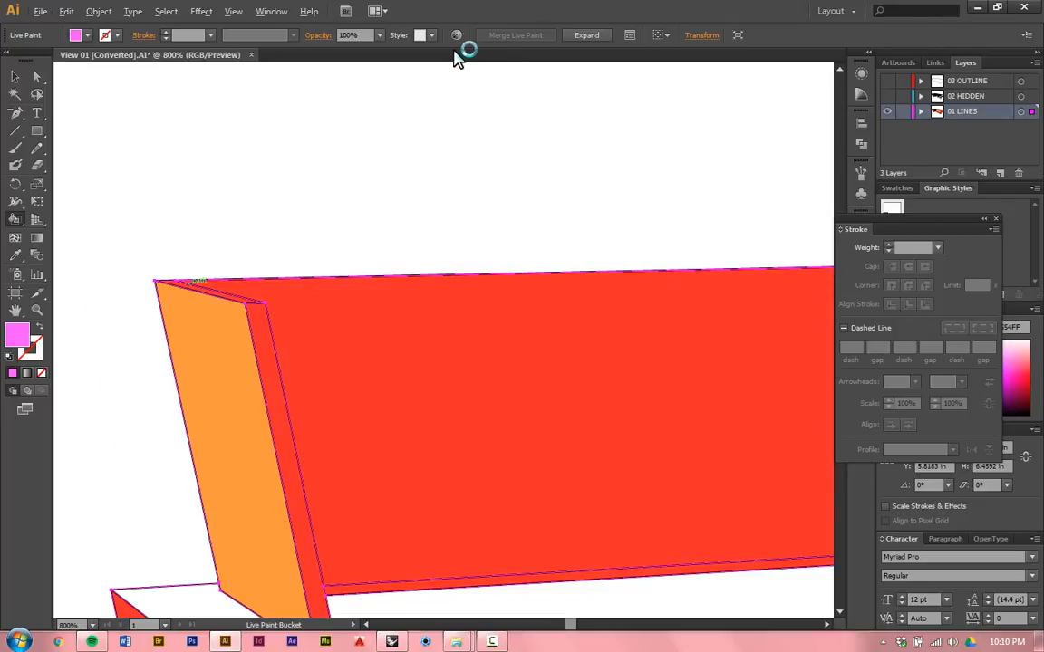
Step: Fill the treads of the terrace steps with the magenta, working from the lowest tread up to the highest
{"action": "scroll", "coordinate": [192, 281], "scroll_direction": "down", "scroll_amount": 3, "text": "alt"}
{"action": "scroll", "coordinate": [431, 370], "scroll_direction": "down", "scroll_amount": 2, "text": "alt"}
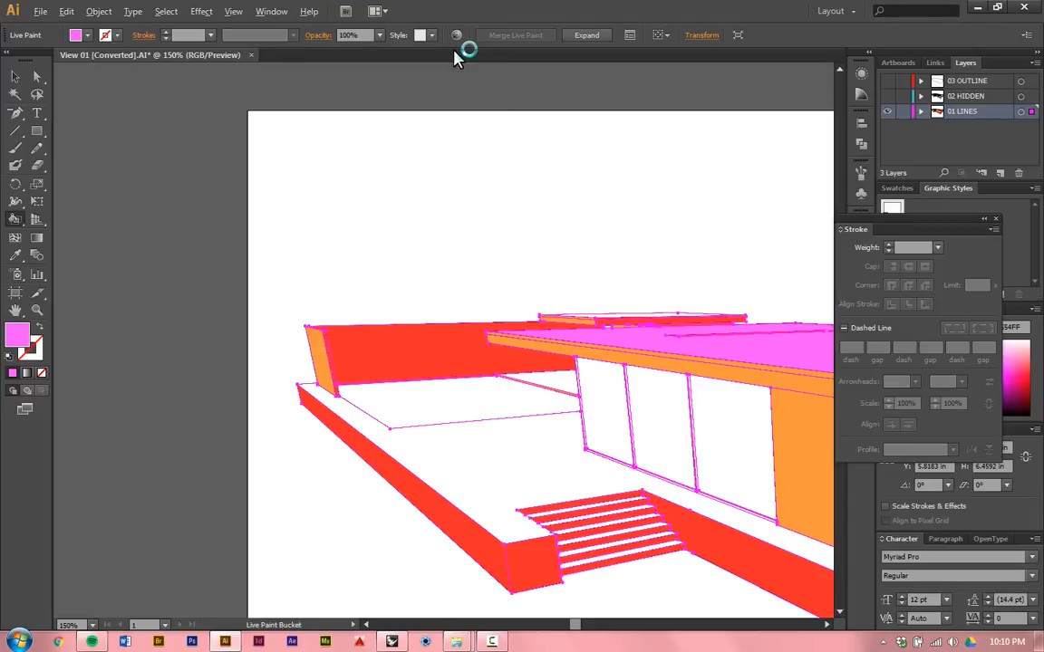
{"action": "scroll", "coordinate": [699, 552], "scroll_direction": "up", "scroll_amount": 3, "text": "alt"}
{"action": "scroll", "coordinate": [588, 527], "scroll_direction": "up", "scroll_amount": 1, "text": "alt"}
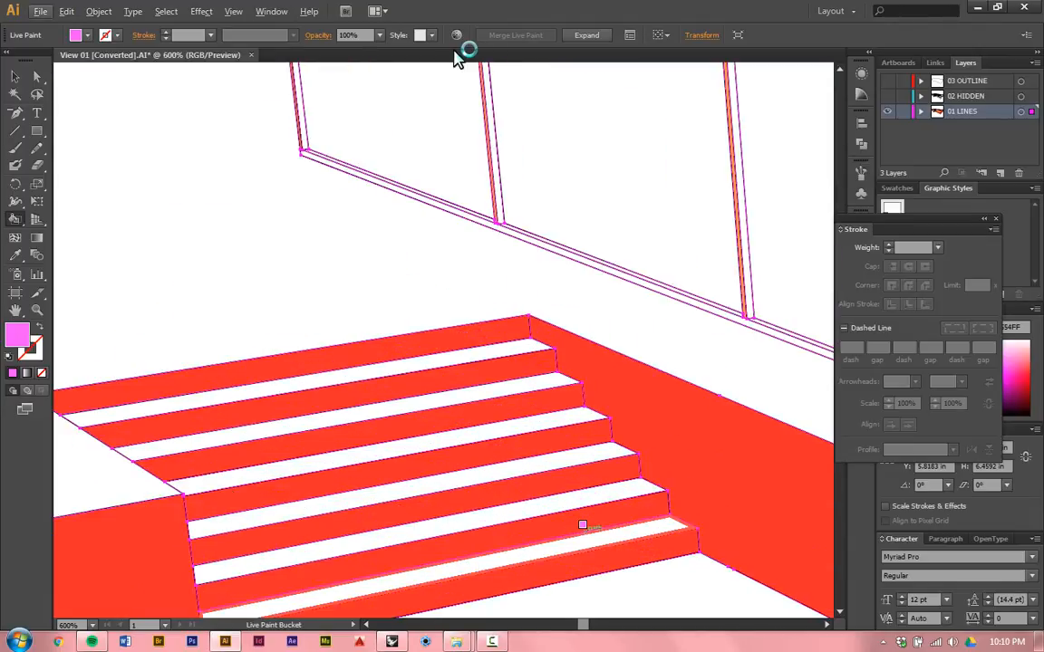
{"action": "left_click", "coordinate": [582, 529]}
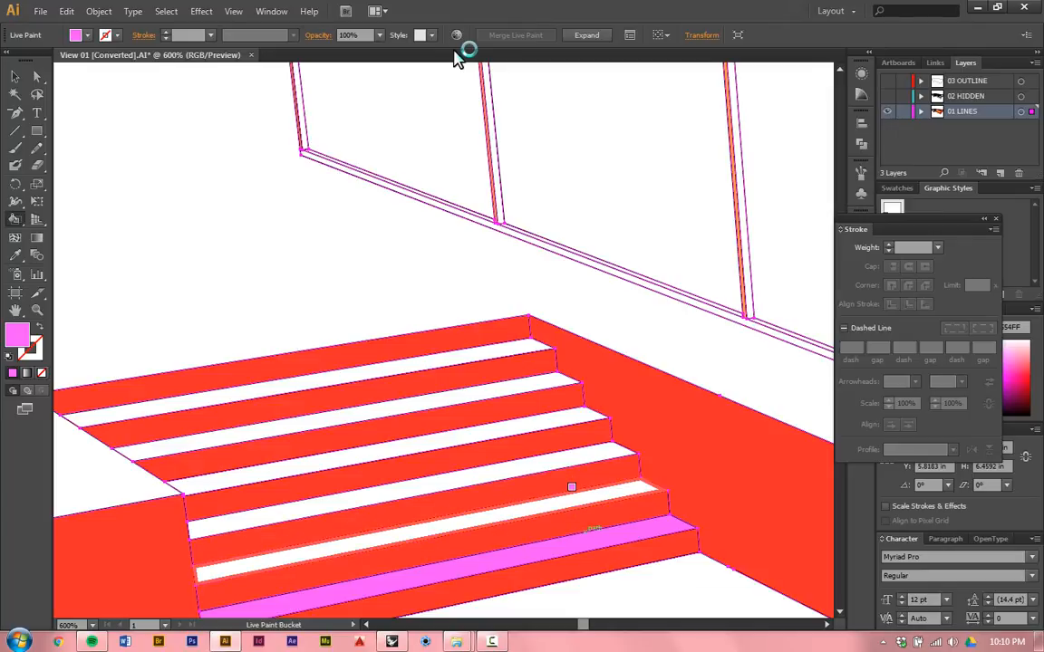
{"action": "left_click", "coordinate": [567, 490]}
{"action": "left_click", "coordinate": [563, 466]}
{"action": "left_click", "coordinate": [559, 443]}
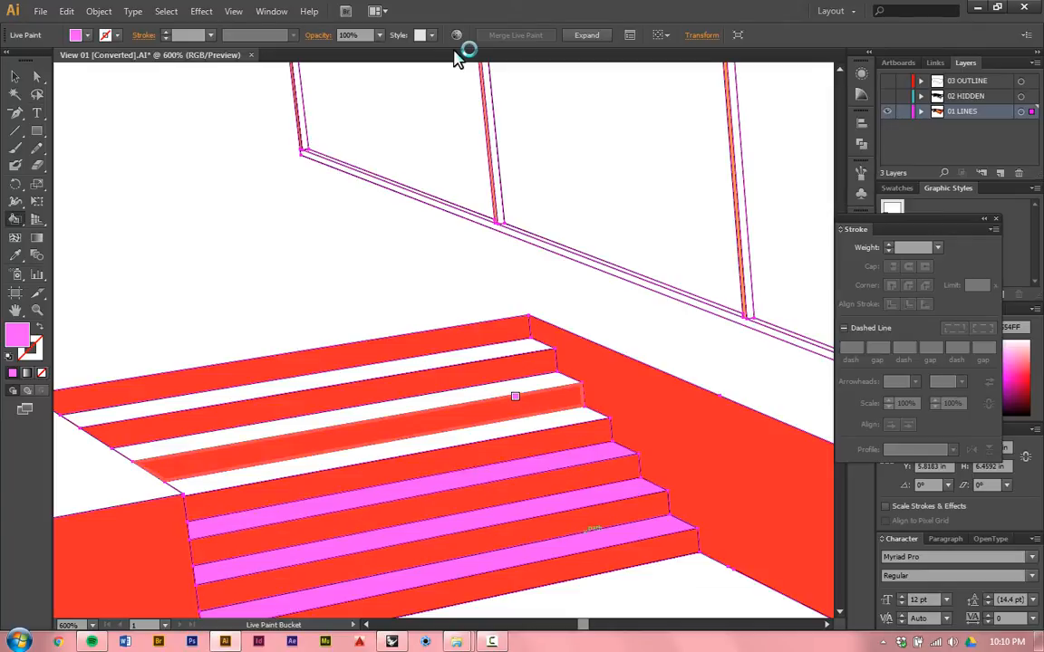
{"action": "left_click", "coordinate": [507, 410]}
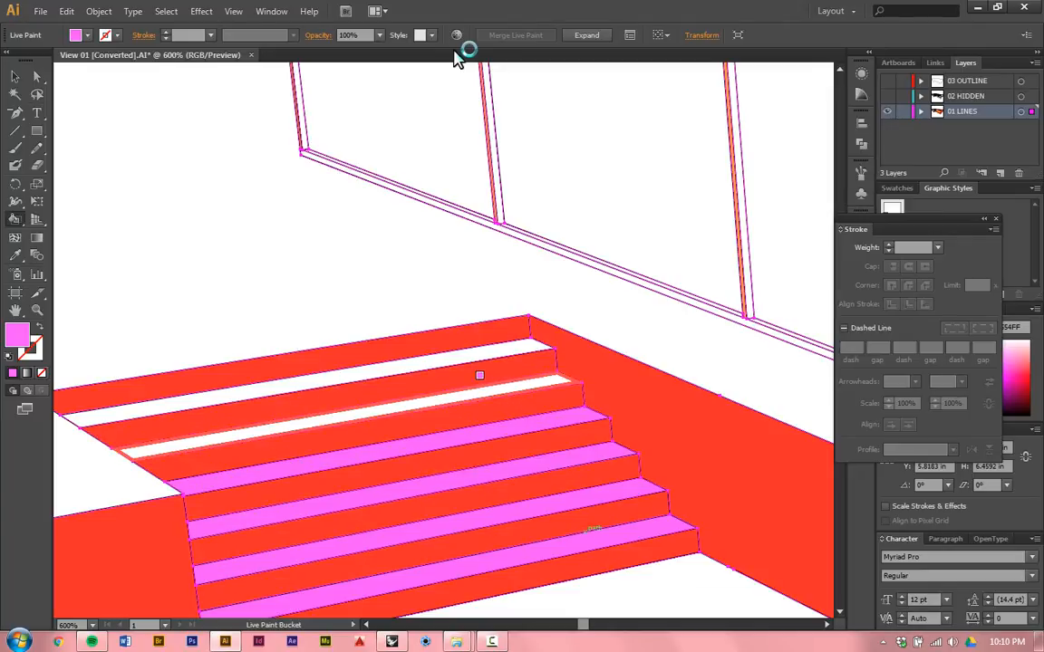
{"action": "left_click", "coordinate": [475, 380]}
{"action": "left_click", "coordinate": [462, 347]}
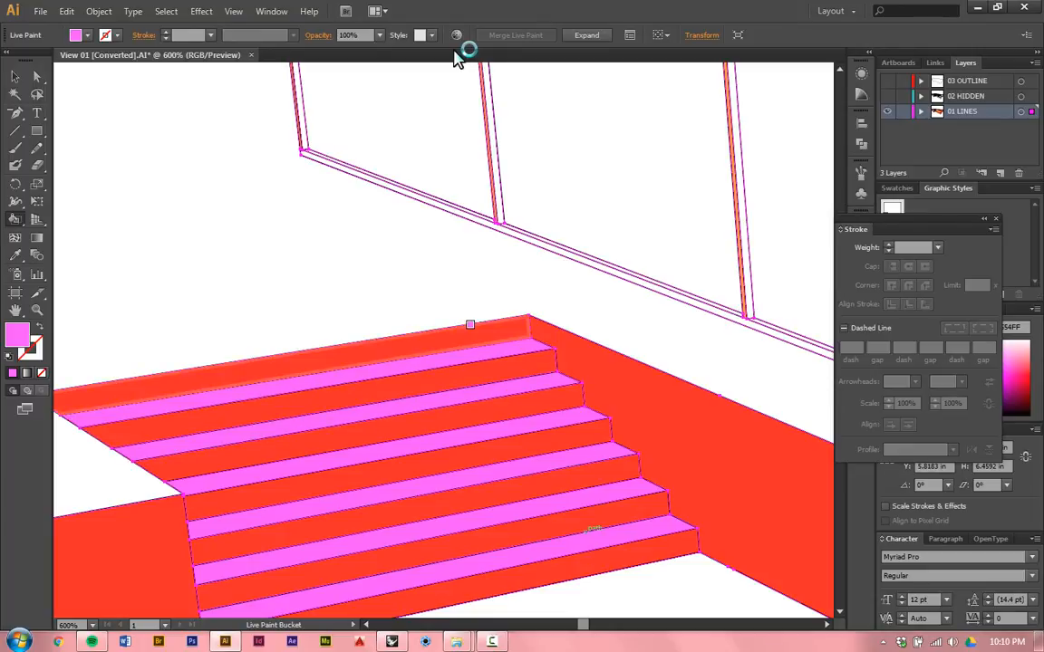
Step: Fill the narrow sill strips beneath the front windows and the top face of the small upper roof with the magenta
{"action": "scroll", "coordinate": [524, 200], "scroll_direction": "up", "scroll_amount": 3, "text": "alt"}
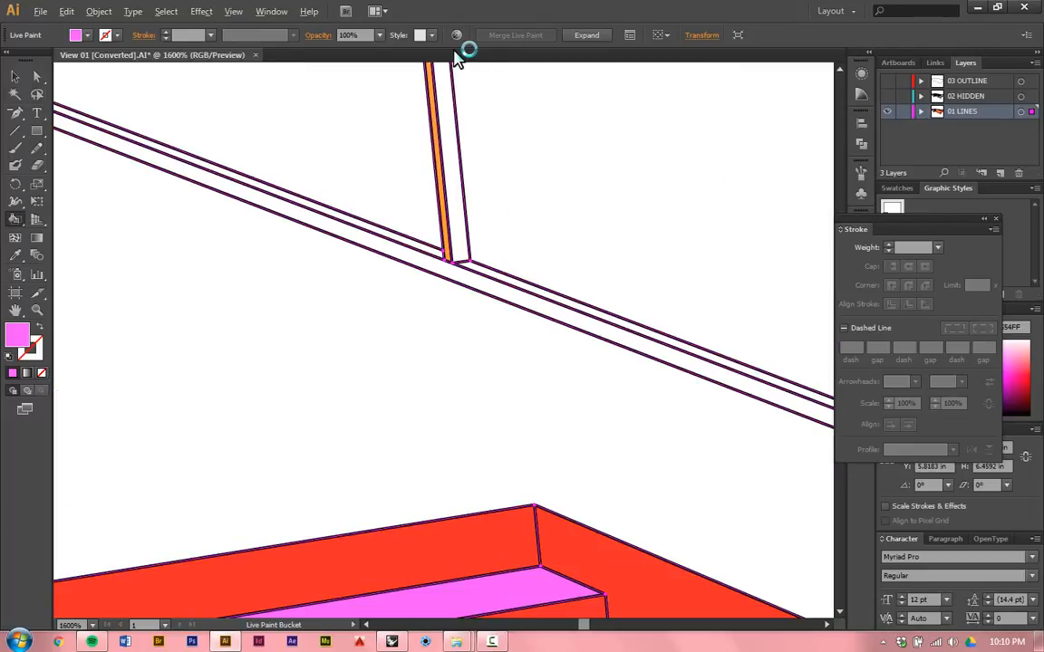
{"action": "left_click", "coordinate": [509, 270]}
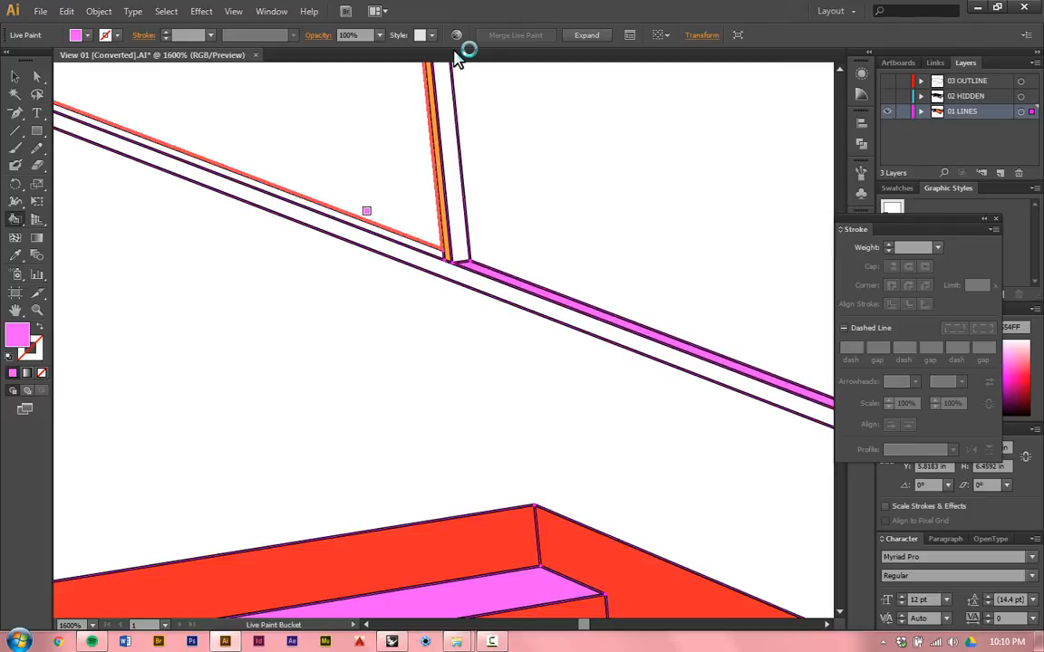
{"action": "left_click", "coordinate": [364, 227]}
{"action": "scroll", "coordinate": [274, 274], "scroll_direction": "down", "scroll_amount": 3, "text": "alt"}
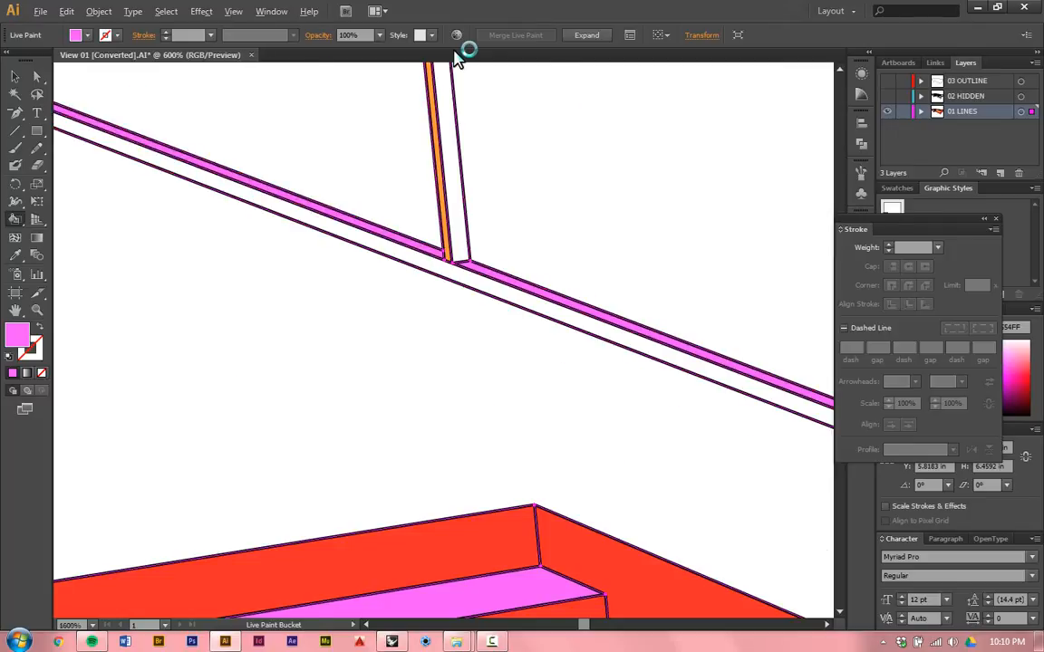
{"action": "scroll", "coordinate": [570, 362], "scroll_direction": "up", "scroll_amount": 1, "text": "alt"}
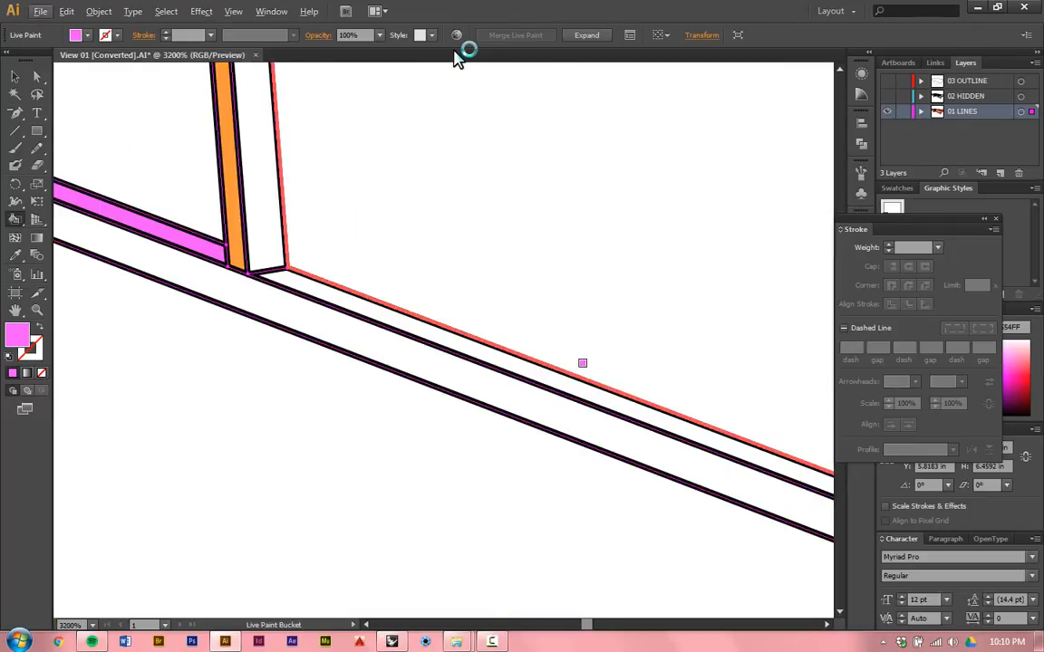
{"action": "left_click", "coordinate": [530, 352]}
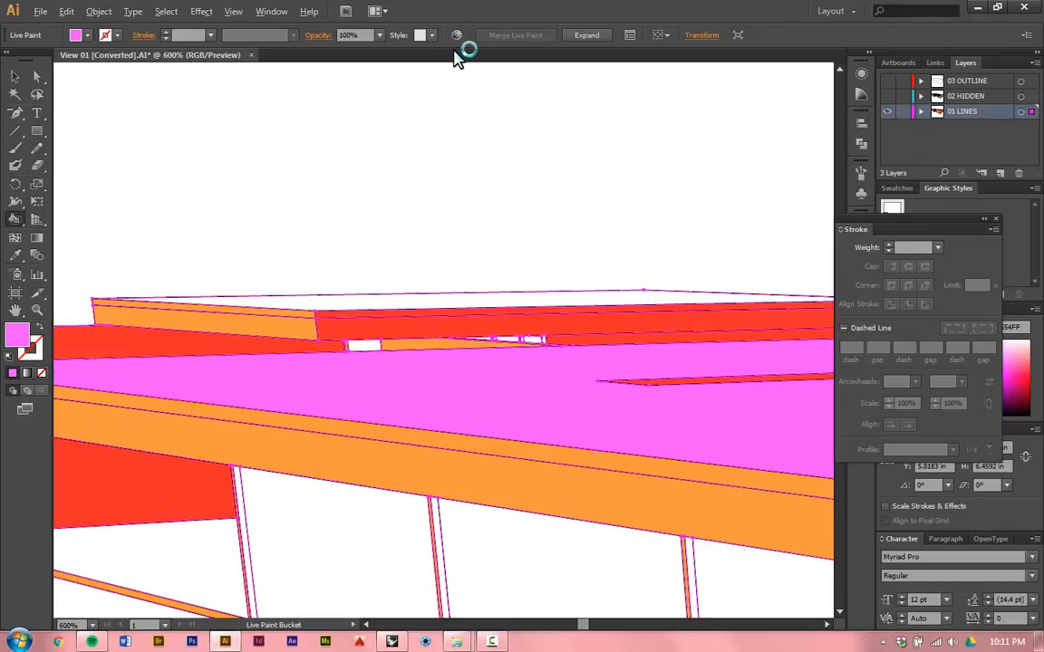
{"action": "scroll", "coordinate": [527, 273], "scroll_direction": "up", "scroll_amount": 1, "text": "alt"}
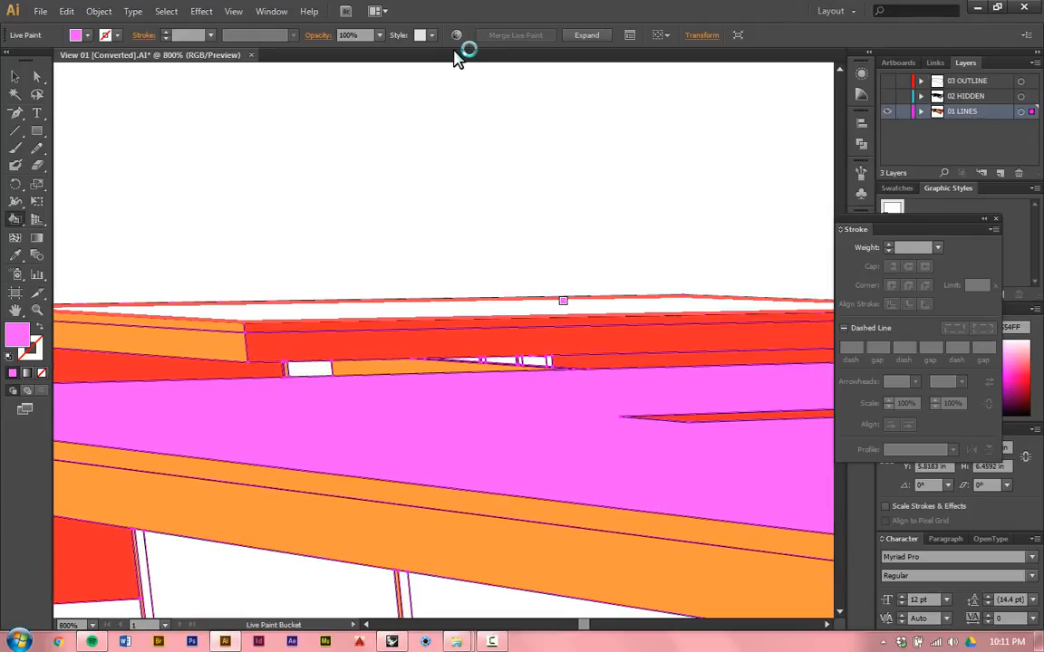
{"action": "left_click", "coordinate": [560, 308]}
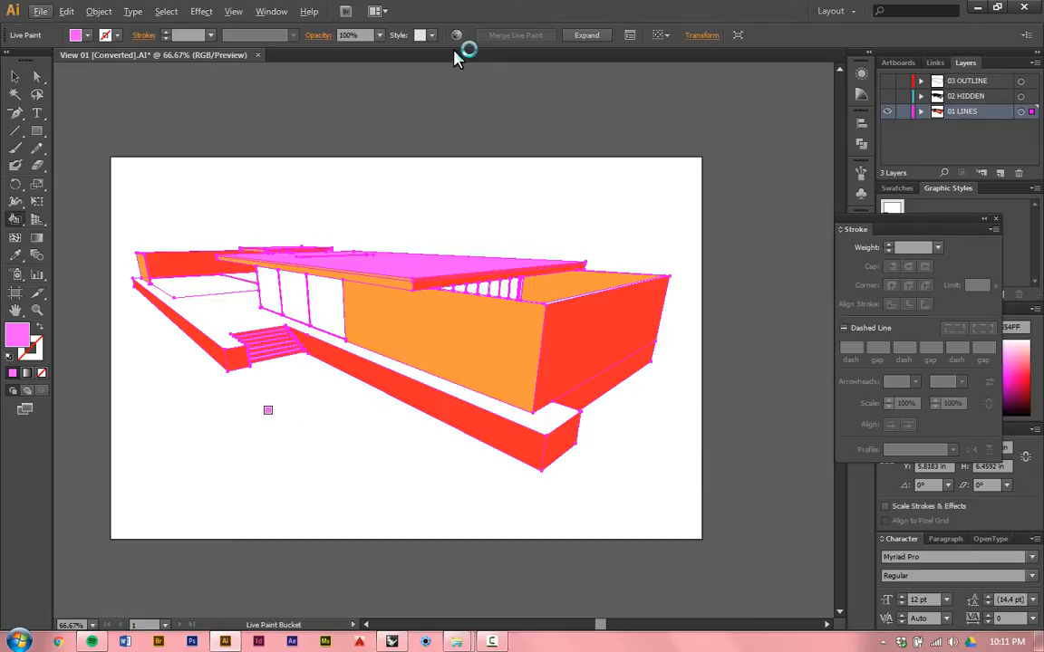
Step: Turn on Overprint Preview and deselect the artwork to view the fills without the selection highlight
{"action": "key", "text": "ctrl+alt+shift+y"}
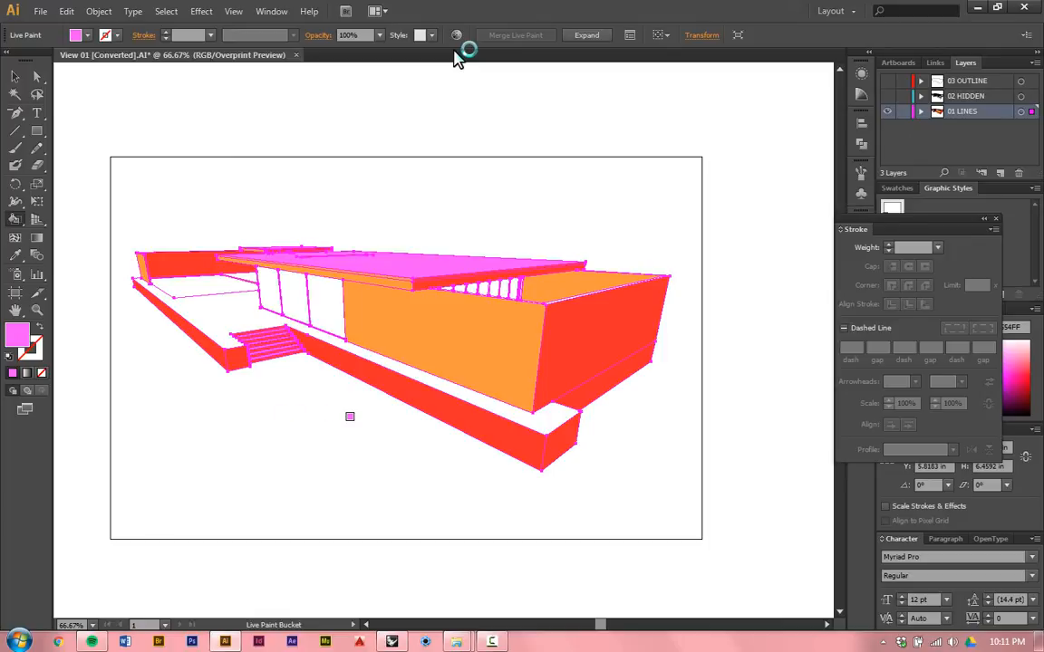
{"action": "key", "text": "v"}
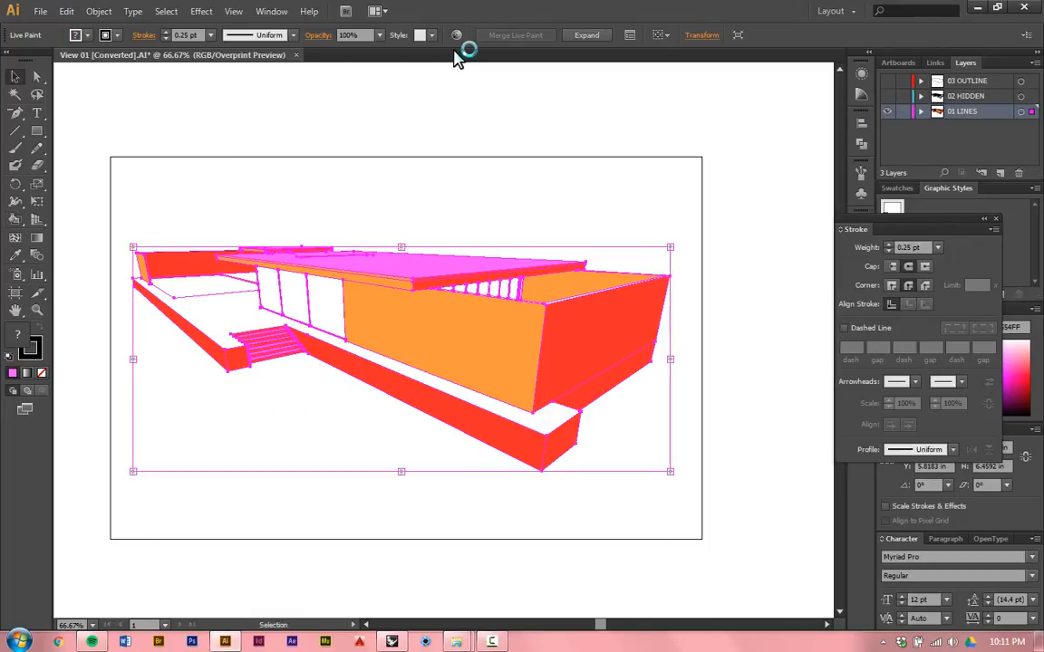
{"action": "key", "text": "ctrl+shift+a"}
{"action": "key", "text": "ctrl+a"}
{"action": "key", "text": "ctrl+shift+a"}
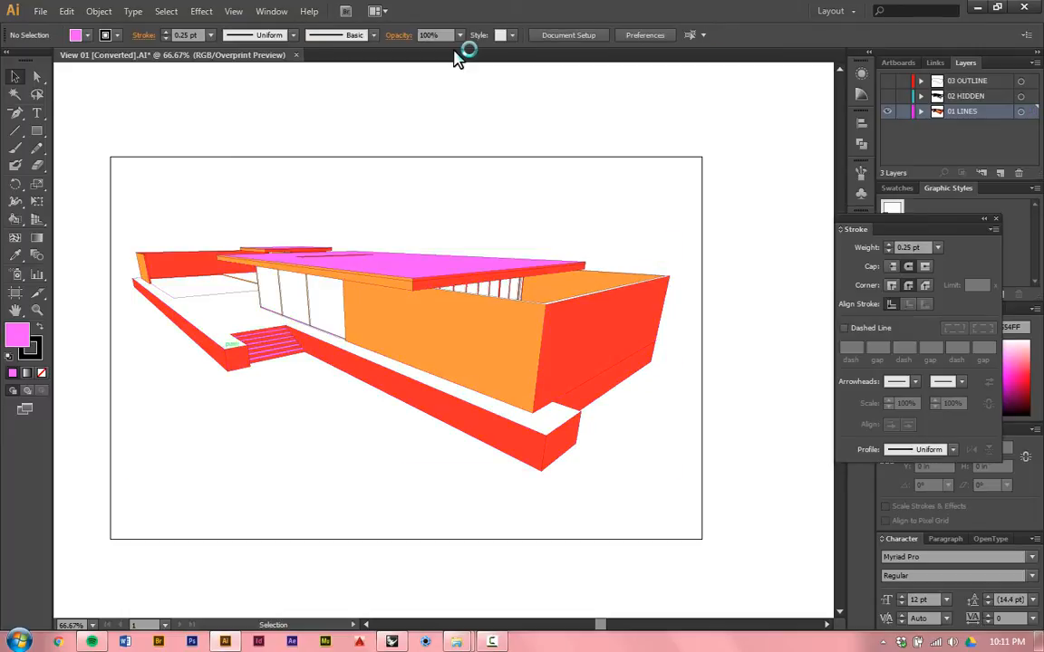
Step: Select all the artwork and expand the Live Paint object into ordinary editable paths
{"action": "key", "text": "ctrl+a"}
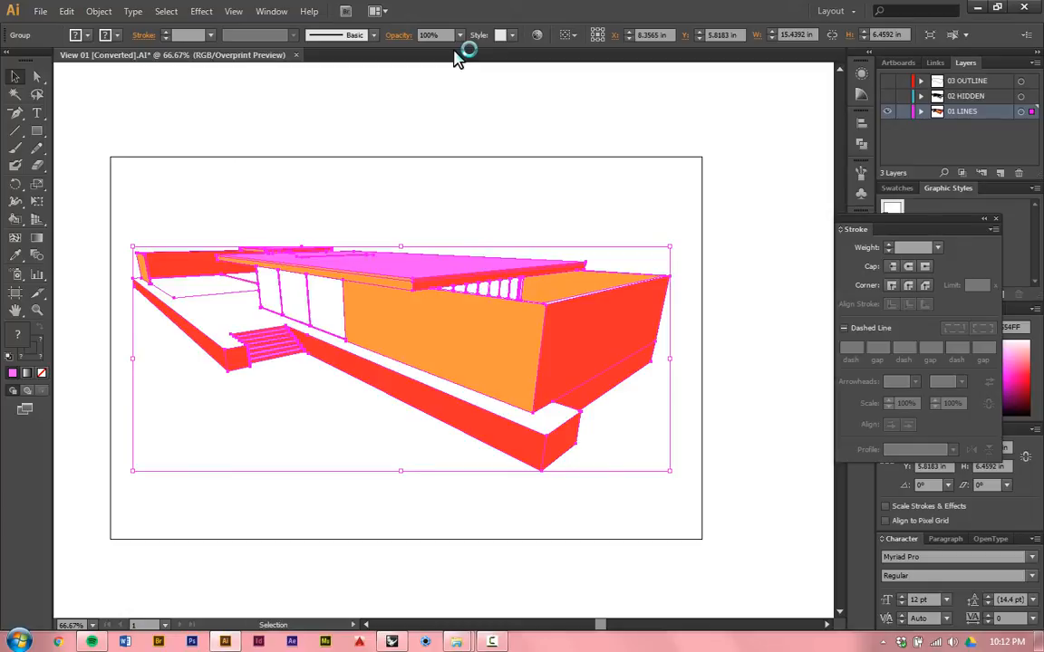
{"action": "key", "text": "a"}
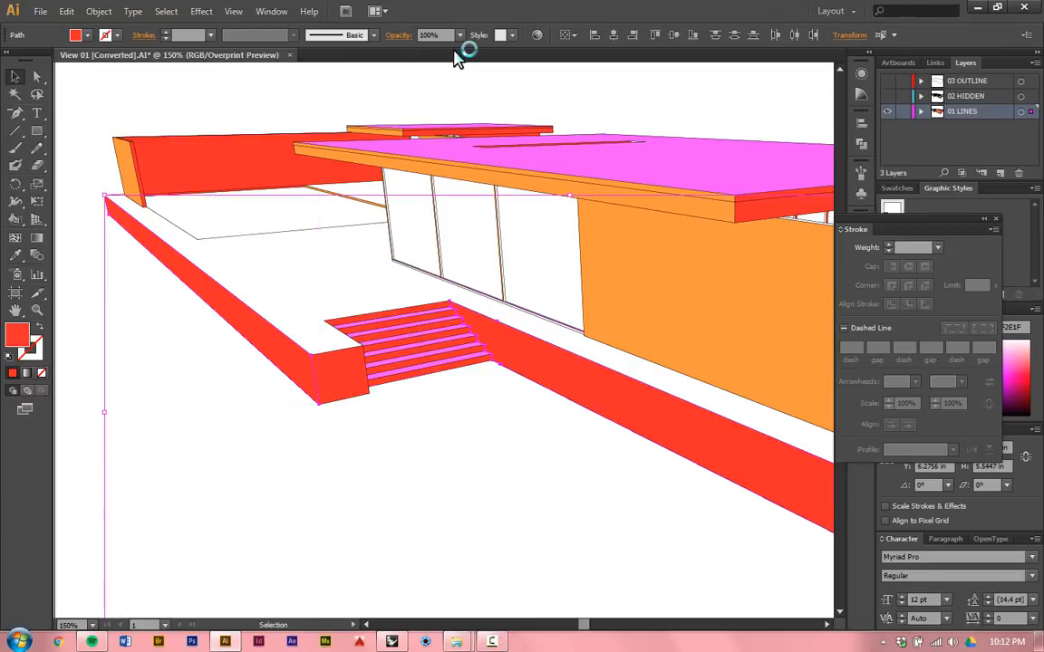
Step: Recolor the long front face of the base, on both sides of the steps, with the eyedropped orange, and deselect it
{"action": "key", "text": "i"}
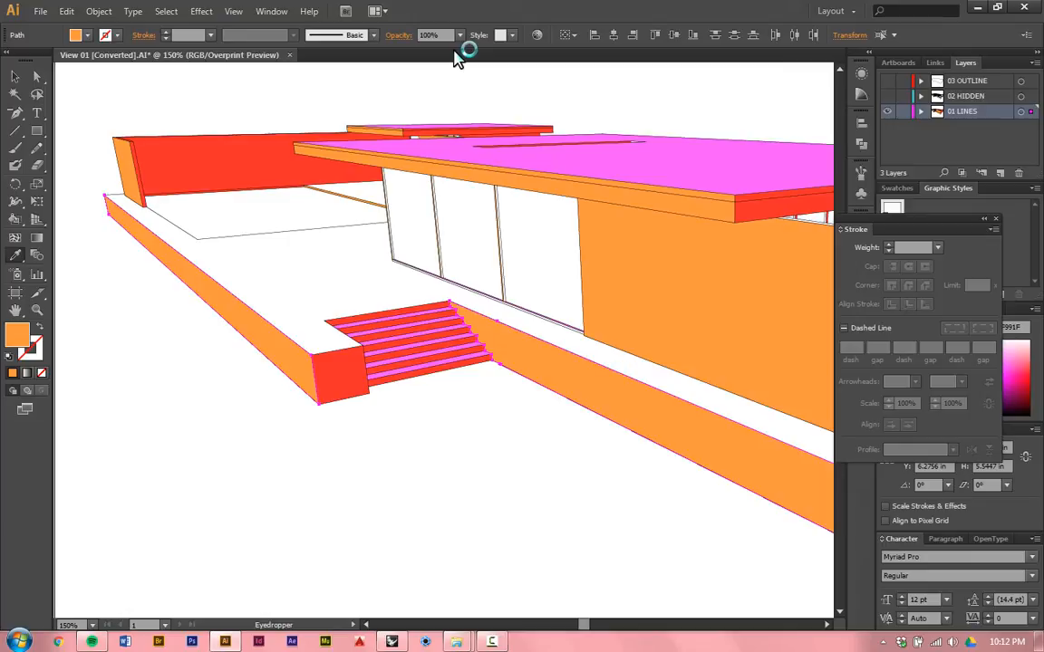
{"action": "key", "text": "v"}
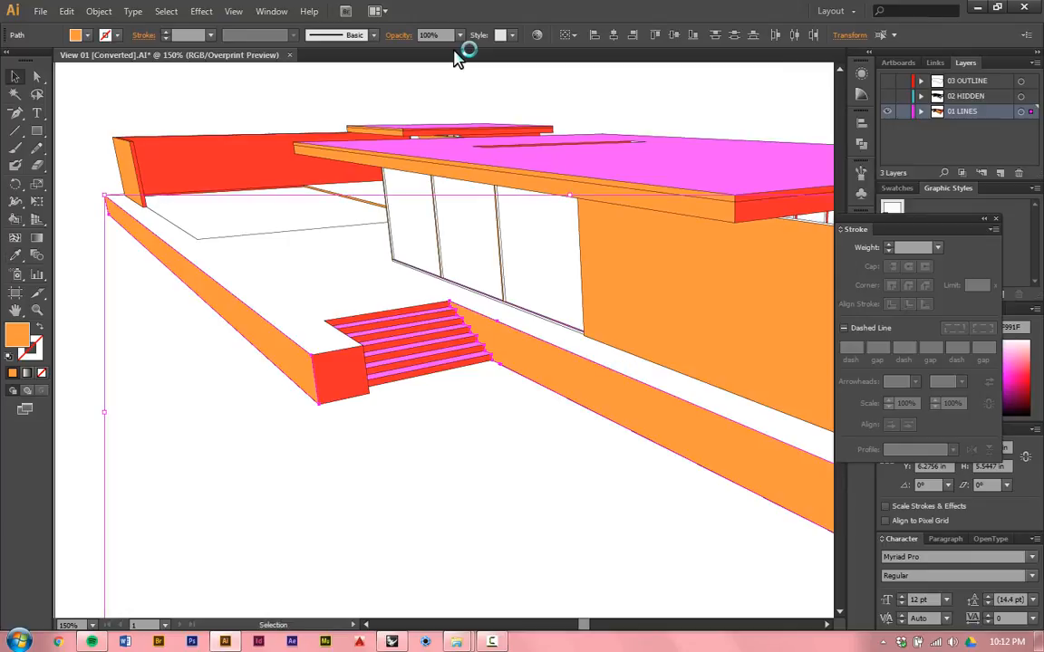
{"action": "key", "text": "ctrl+shift+a"}
Step: Examine the recolored building as a whole and closer up, including the large orange front wall
{"action": "key", "text": "ctrl+0"}
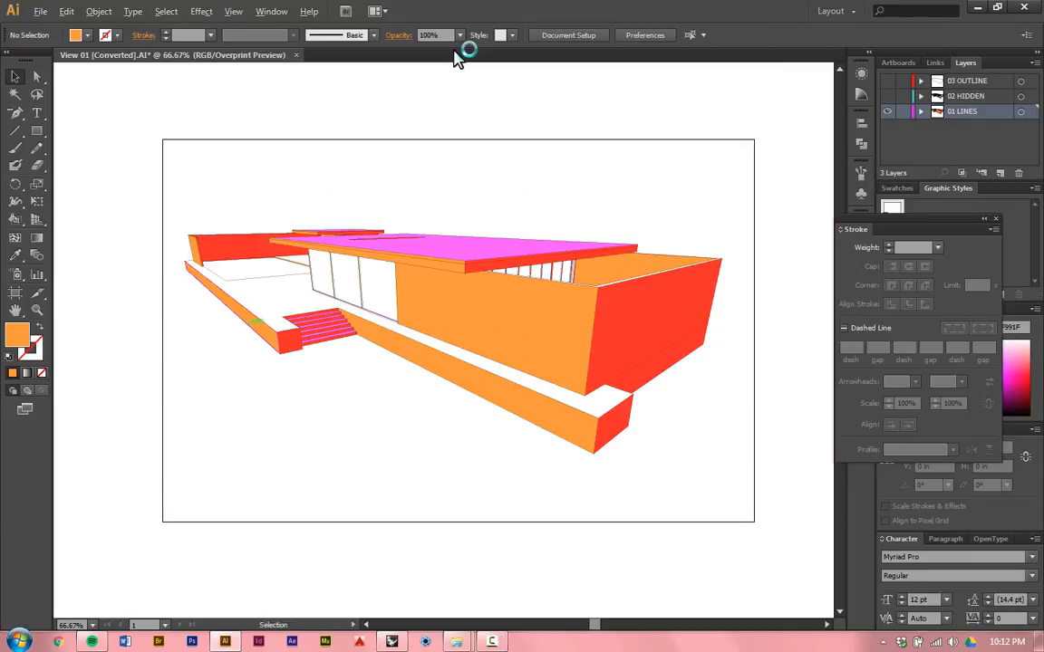
{"action": "key", "text": "ctrl+1"}
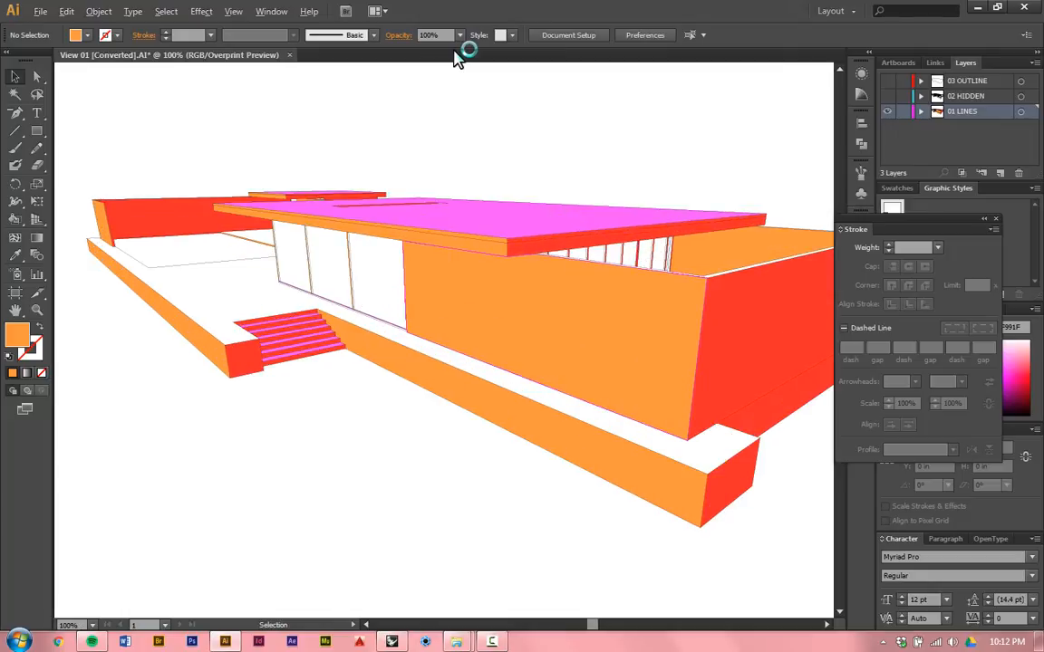
{"action": "key", "text": "ctrl+0"}
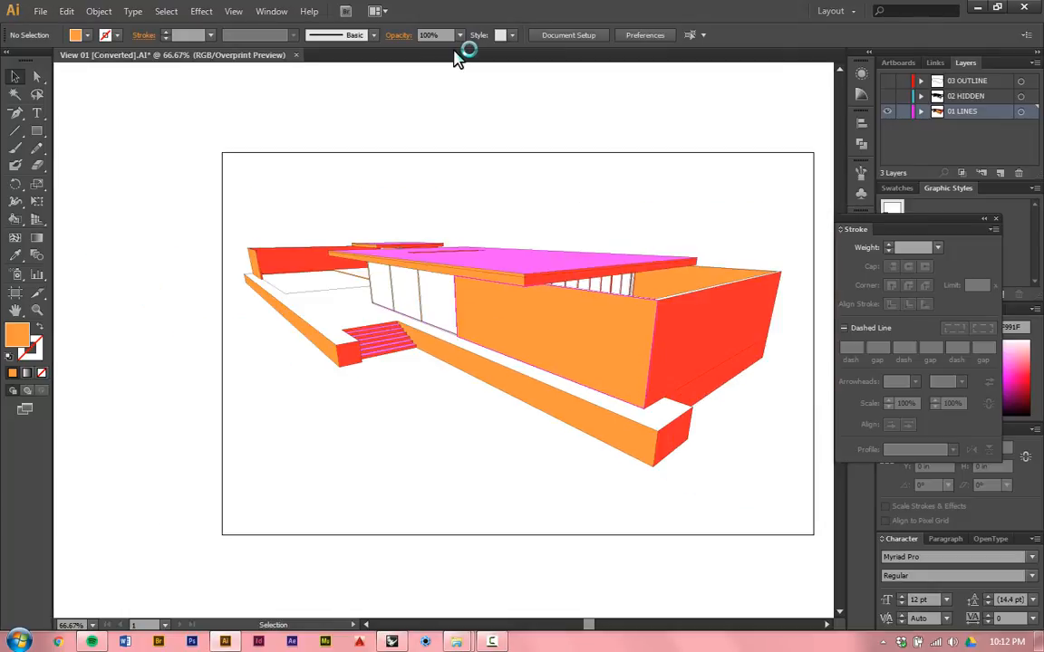
{"action": "key", "text": "ctrl+1"}
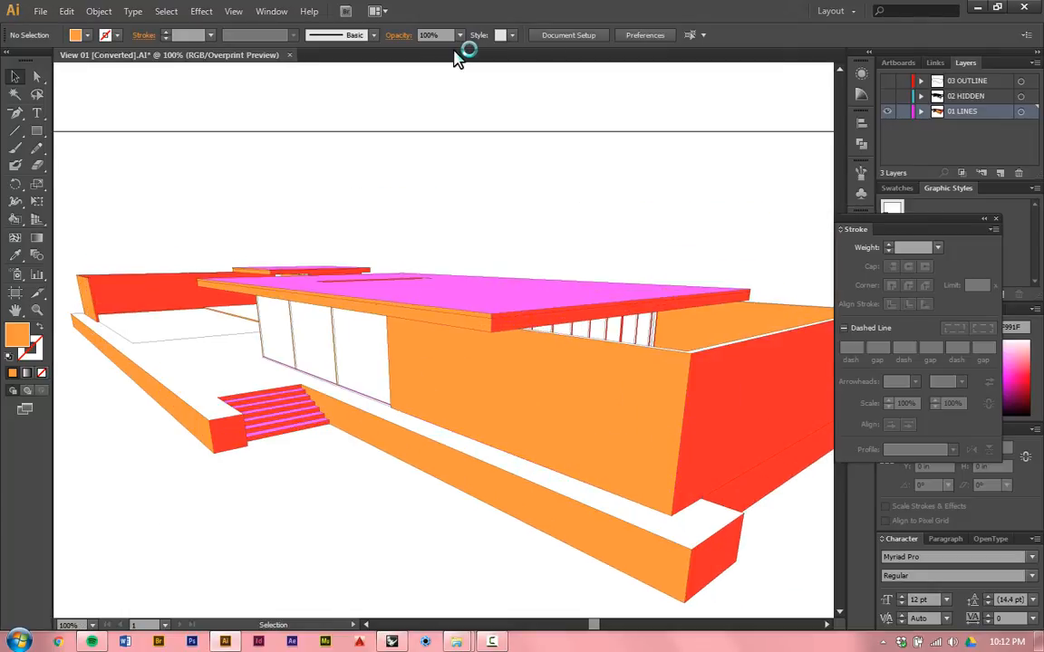
{"action": "key", "text": "alt"}
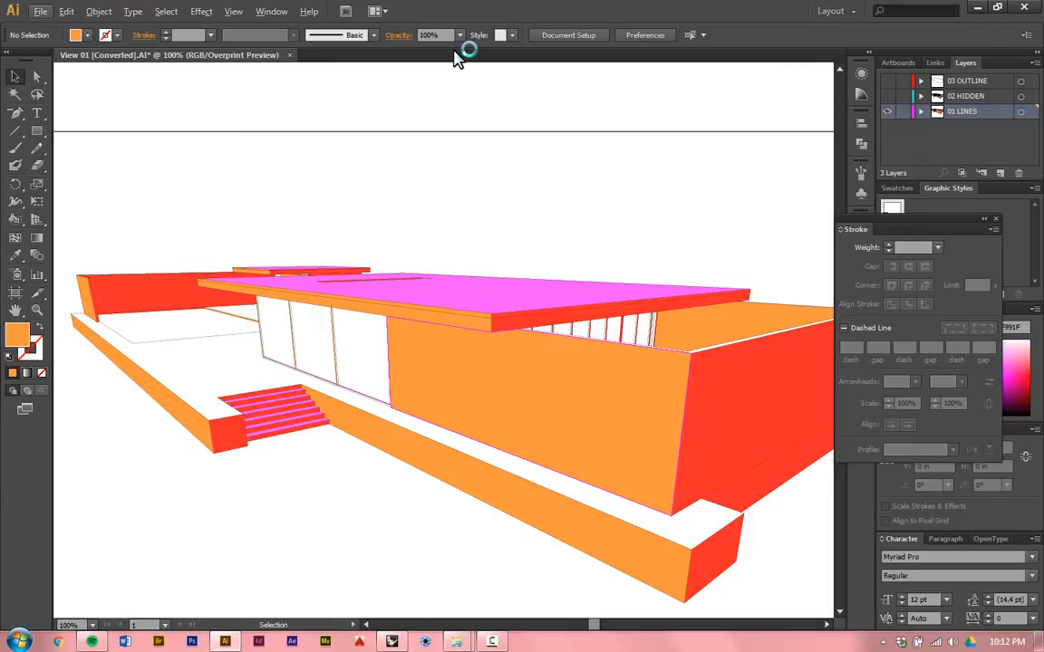
{"action": "key", "text": "ctrl+minus"}
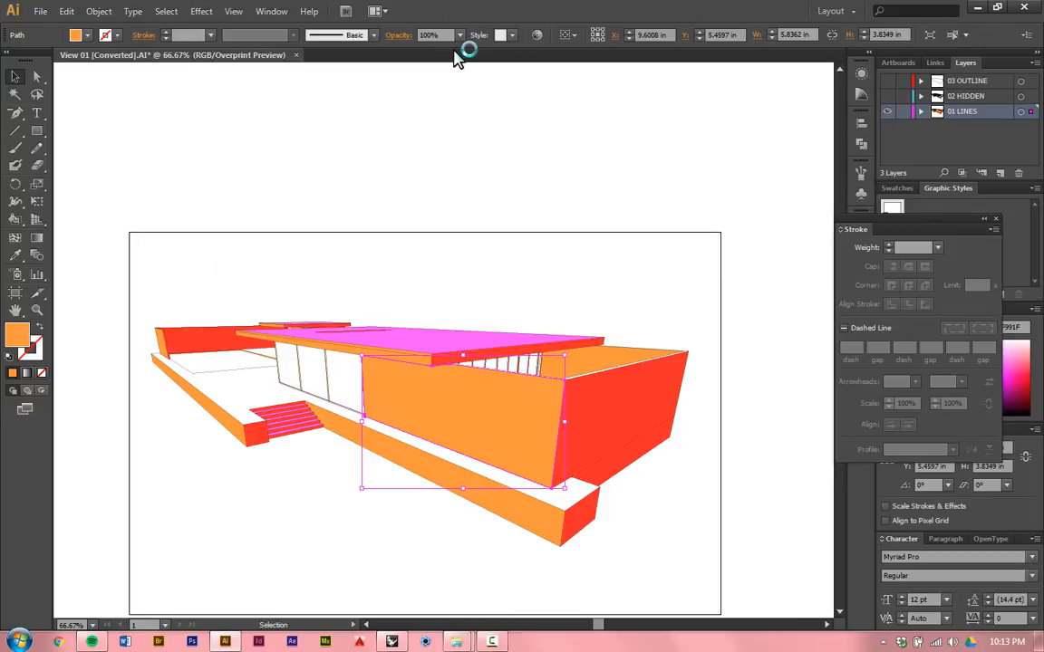
{"action": "key", "text": "ctrl+plus"}
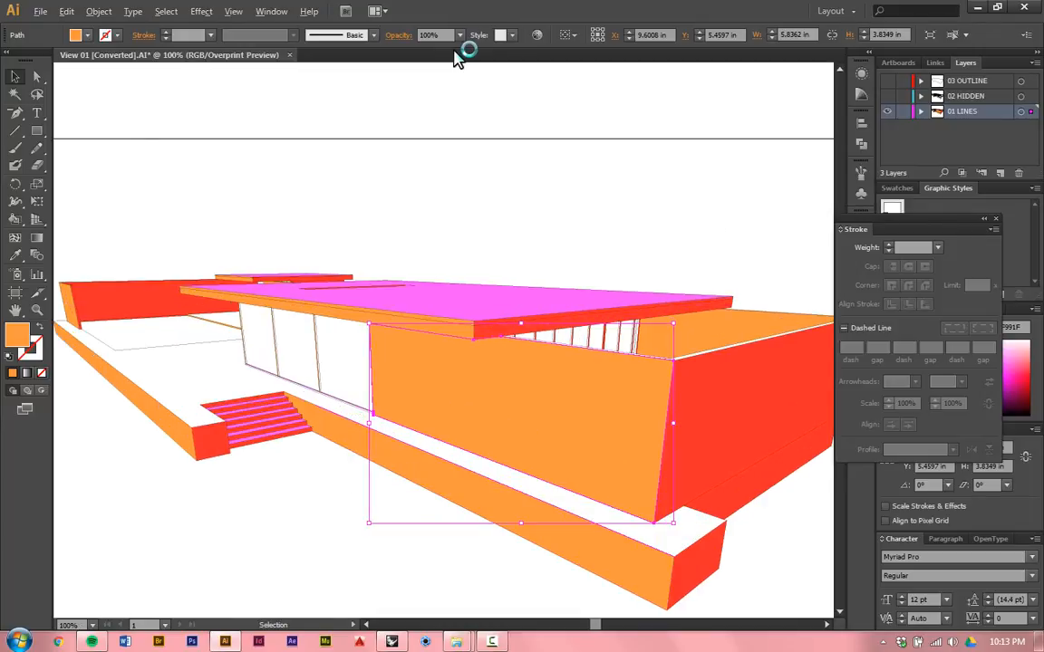
{"action": "key", "text": "ctrl+s"}
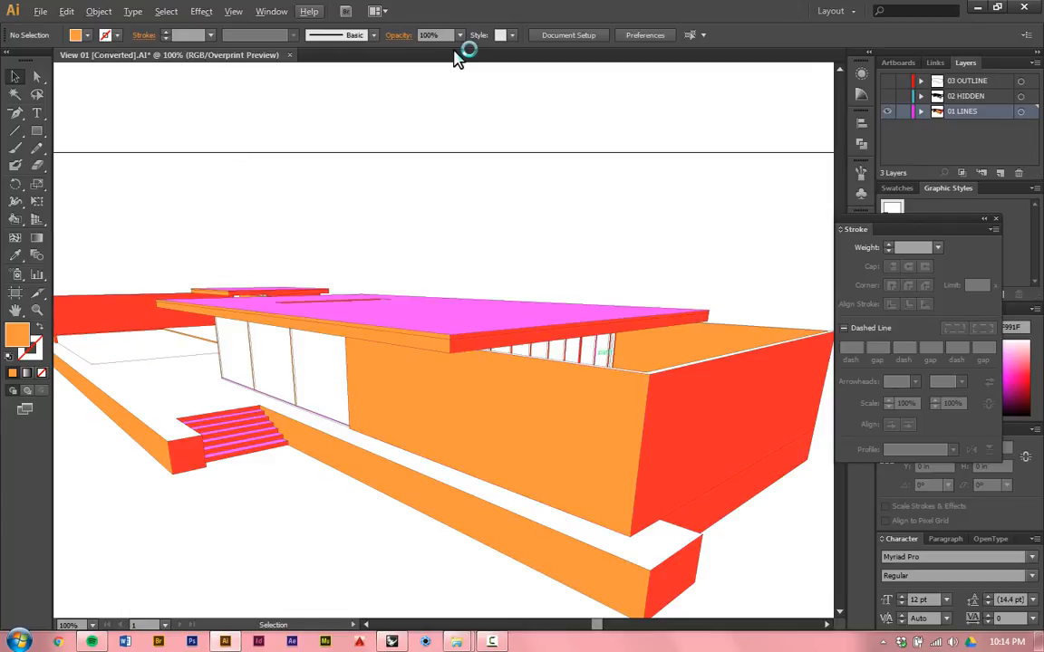
Step: Delete the wider red fill covering the side strip of a mullion in the window row under the main roof's end
{"action": "scroll", "coordinate": [601, 353], "scroll_direction": "up", "scroll_amount": 3, "text": "alt"}
{"action": "scroll", "coordinate": [539, 321], "scroll_direction": "up", "scroll_amount": 6, "text": "alt"}
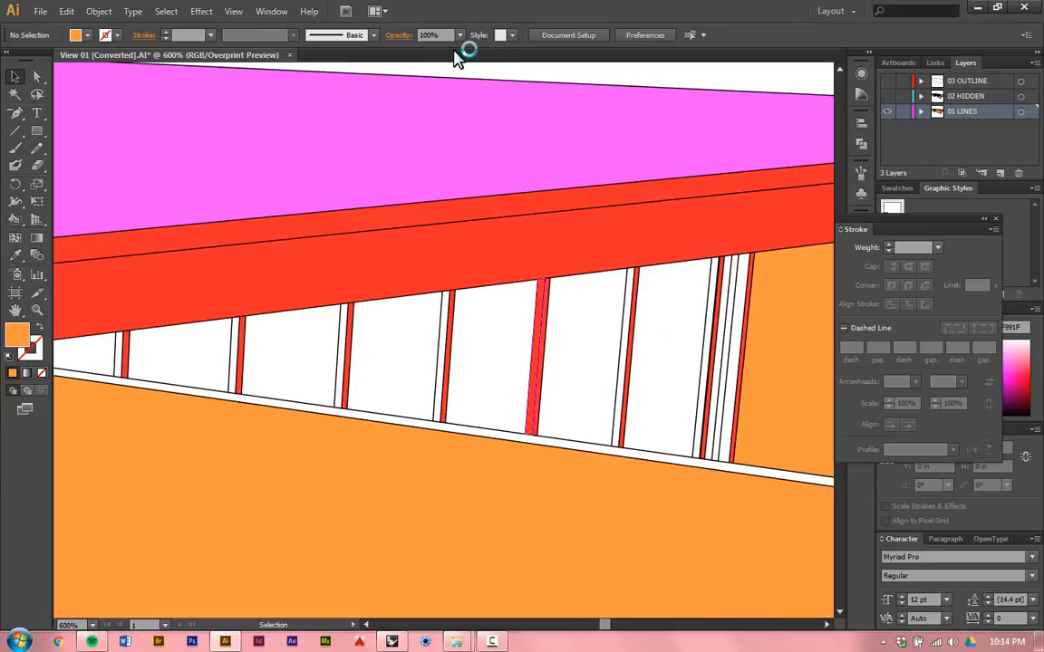
{"action": "left_click", "coordinate": [539, 321]}
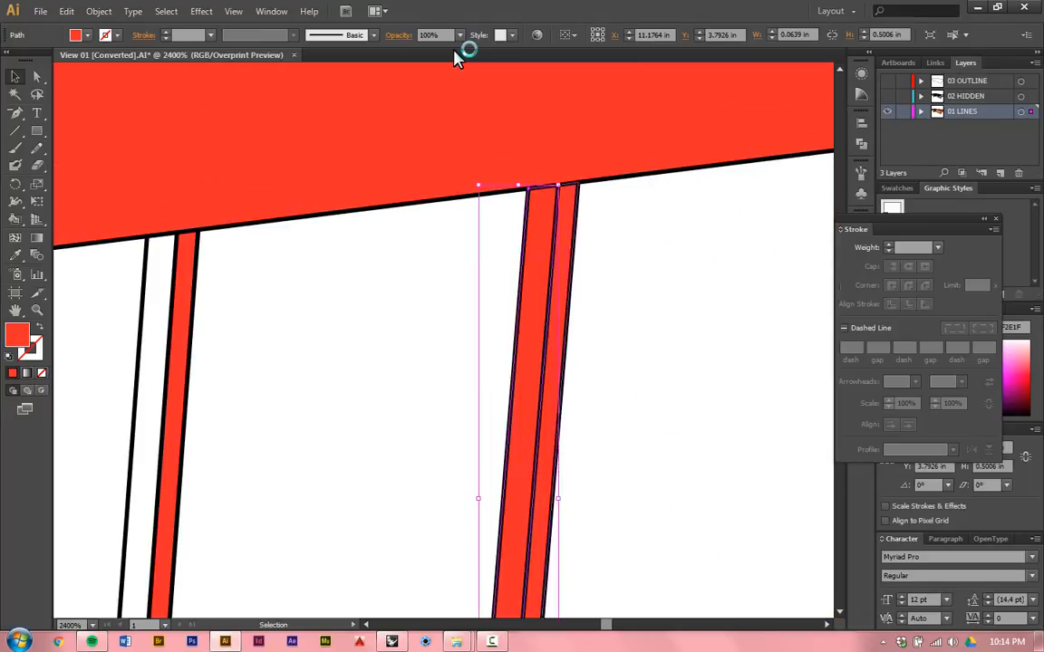
{"action": "key", "text": "Delete"}
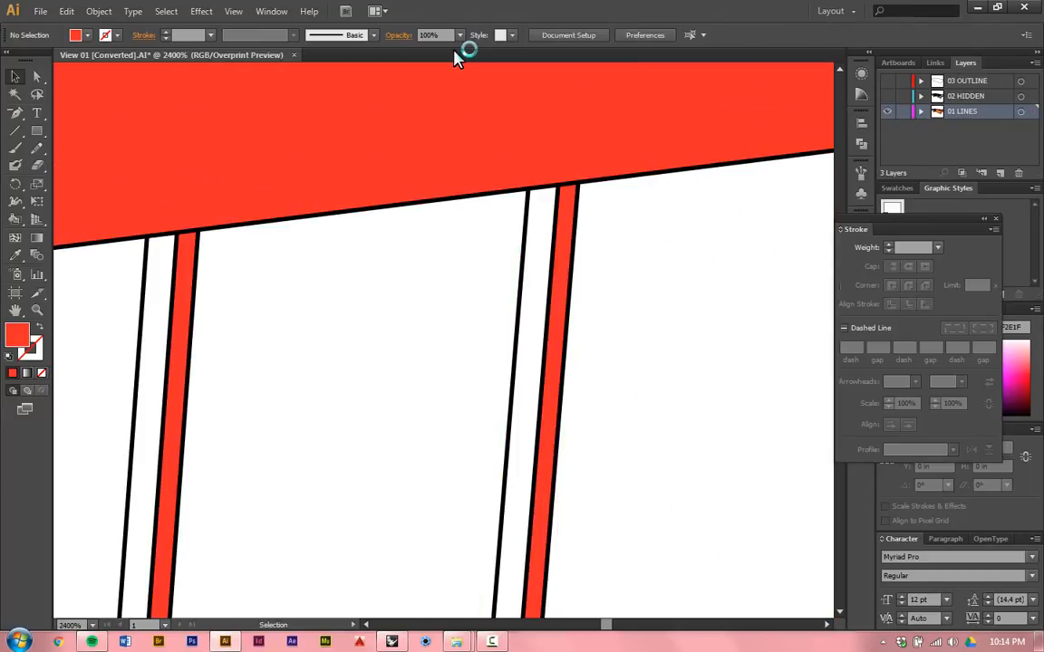
{"action": "scroll", "coordinate": [539, 322], "scroll_direction": "down", "scroll_amount": 10, "text": "alt"}
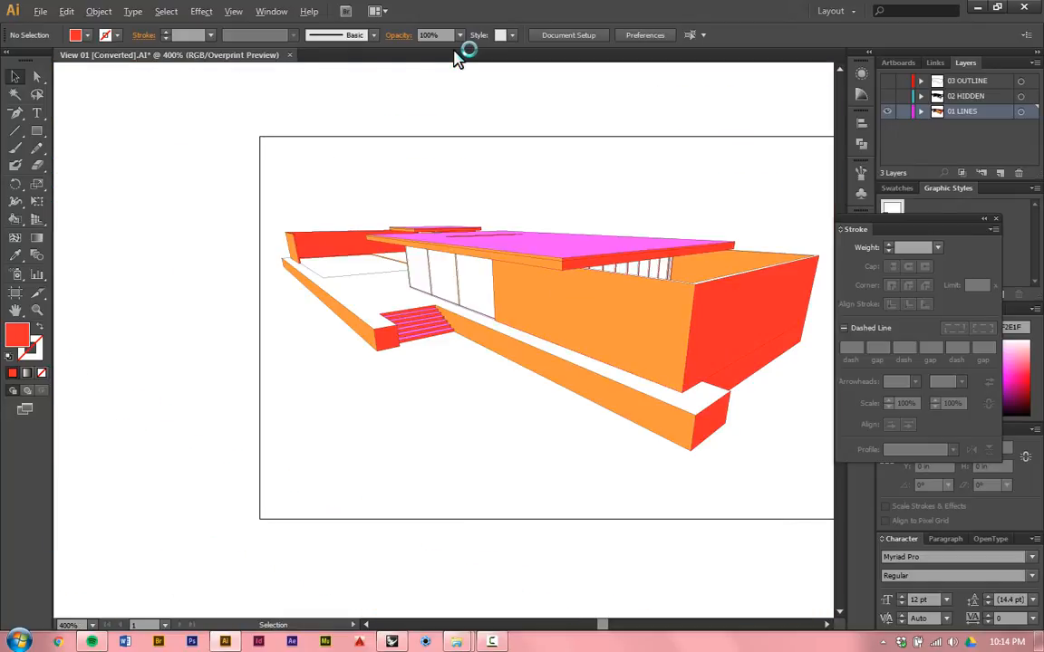
{"action": "scroll", "coordinate": [539, 322], "scroll_direction": "up", "scroll_amount": 4, "text": "alt"}
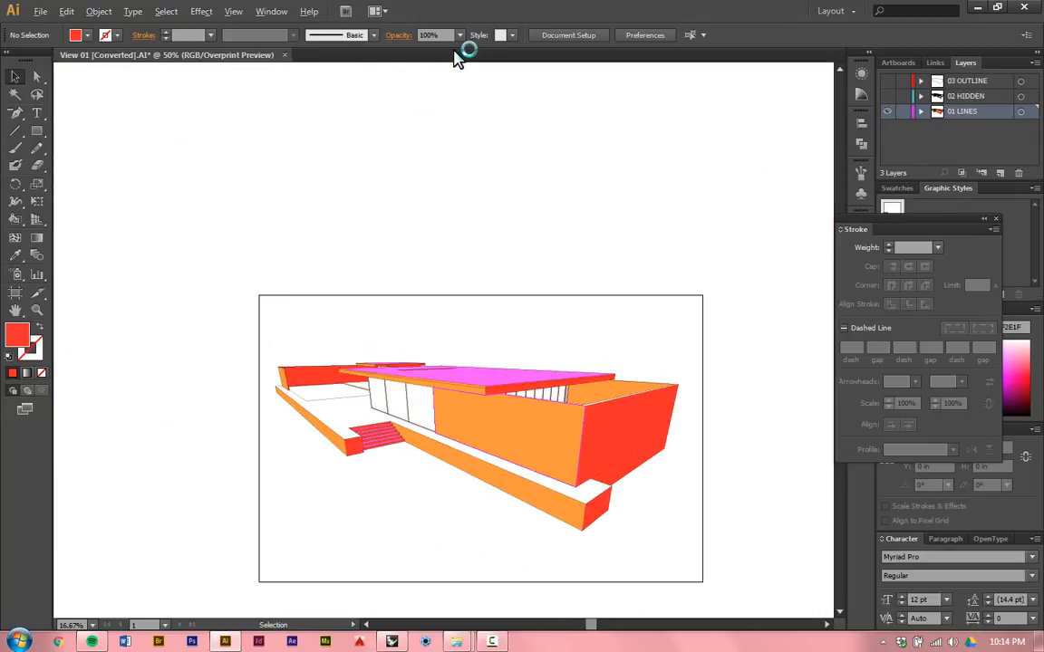
{"action": "scroll", "coordinate": [539, 321], "scroll_direction": "down", "scroll_amount": 3, "text": "alt"}
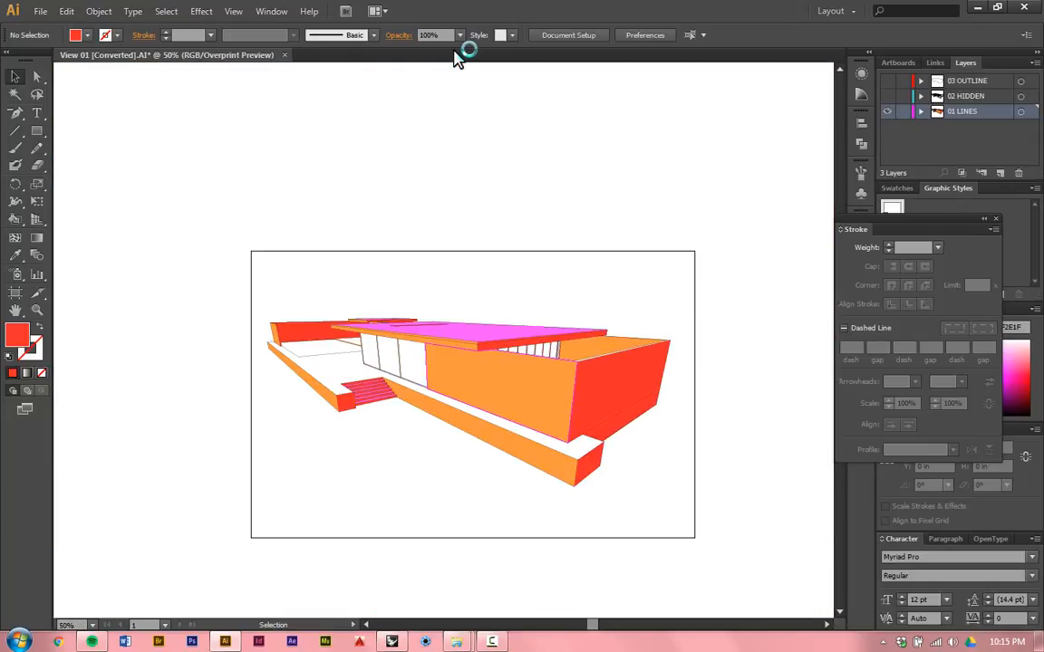
{"action": "scroll", "coordinate": [539, 321], "scroll_direction": "up", "scroll_amount": 1, "text": "alt"}
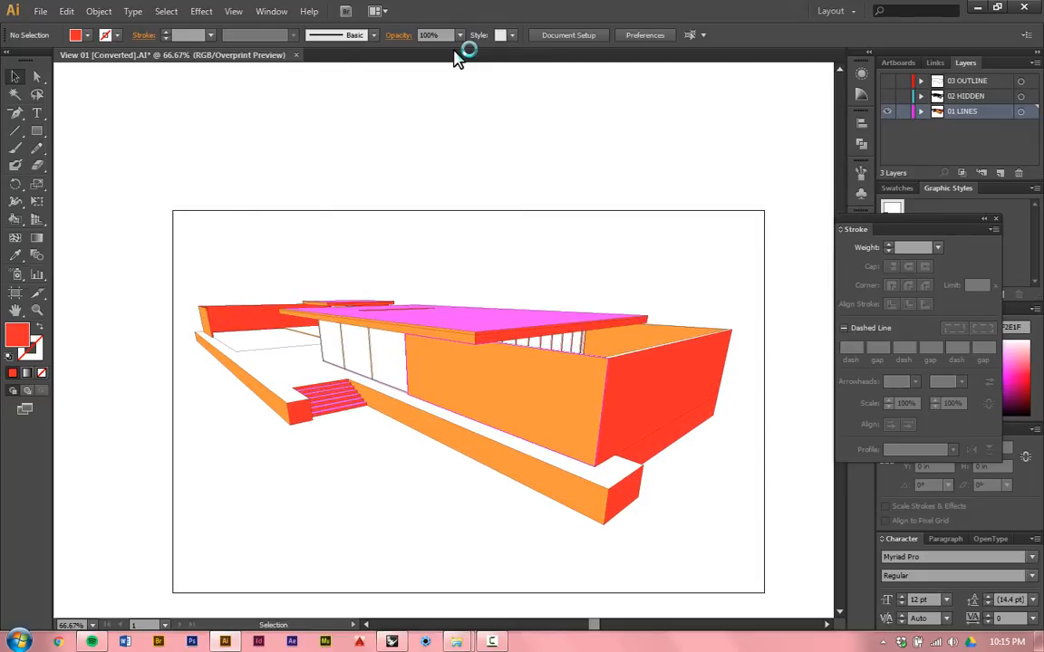
Step: Select every face sharing the large front wall's orange fill color, examine the selection, and clear it
{"action": "left_click", "coordinate": [507, 399]}
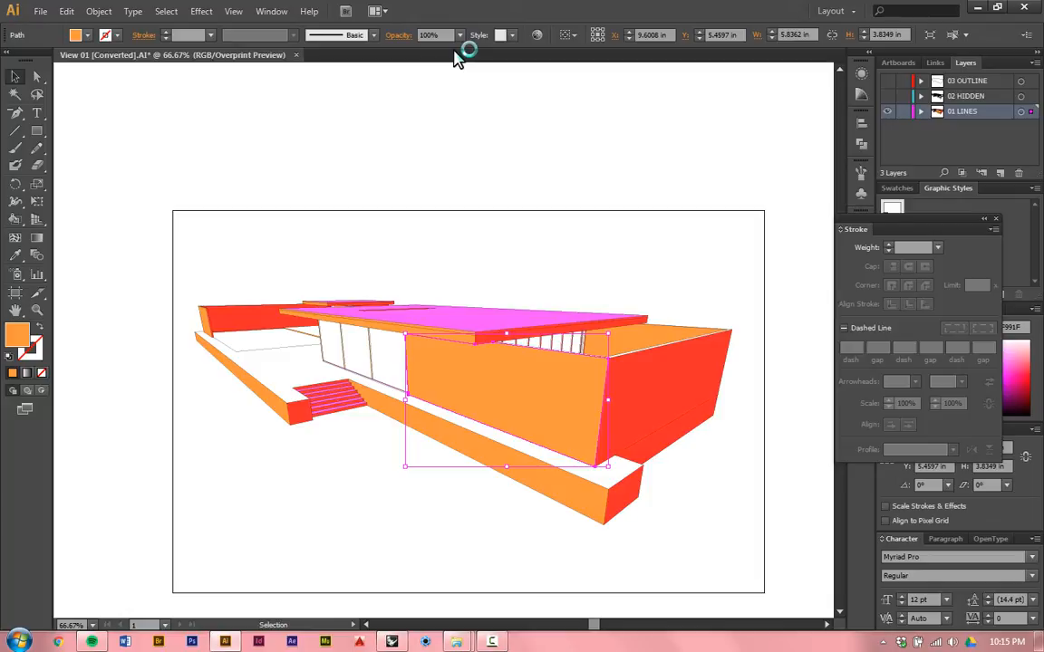
{"action": "left_click", "coordinate": [165, 11]}
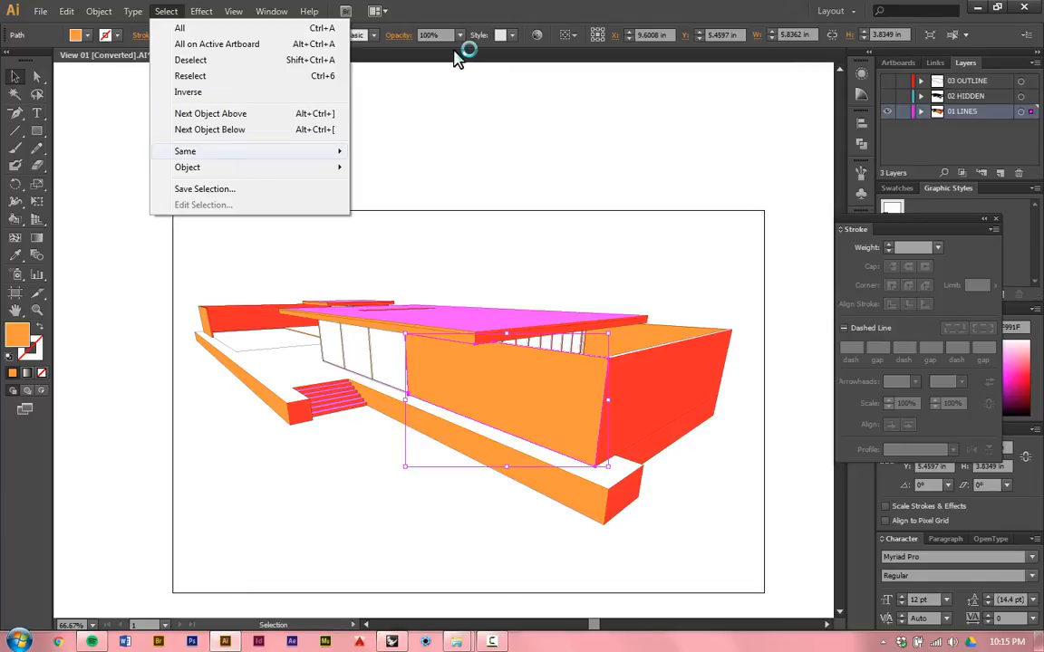
{"action": "mouse_move", "coordinate": [226, 152]}
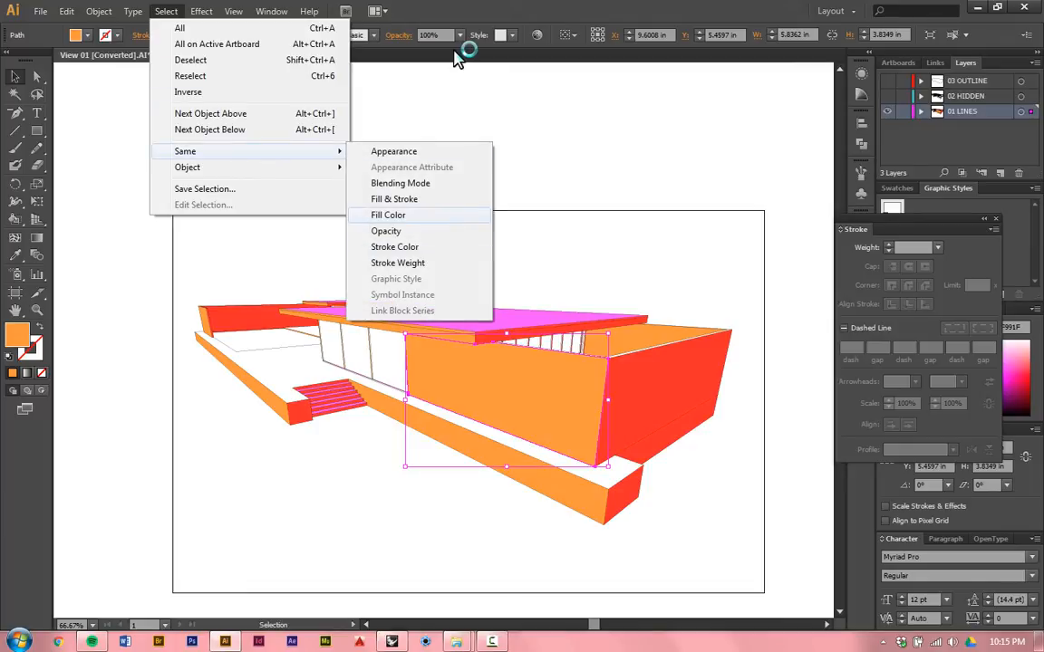
{"action": "left_click", "coordinate": [387, 215]}
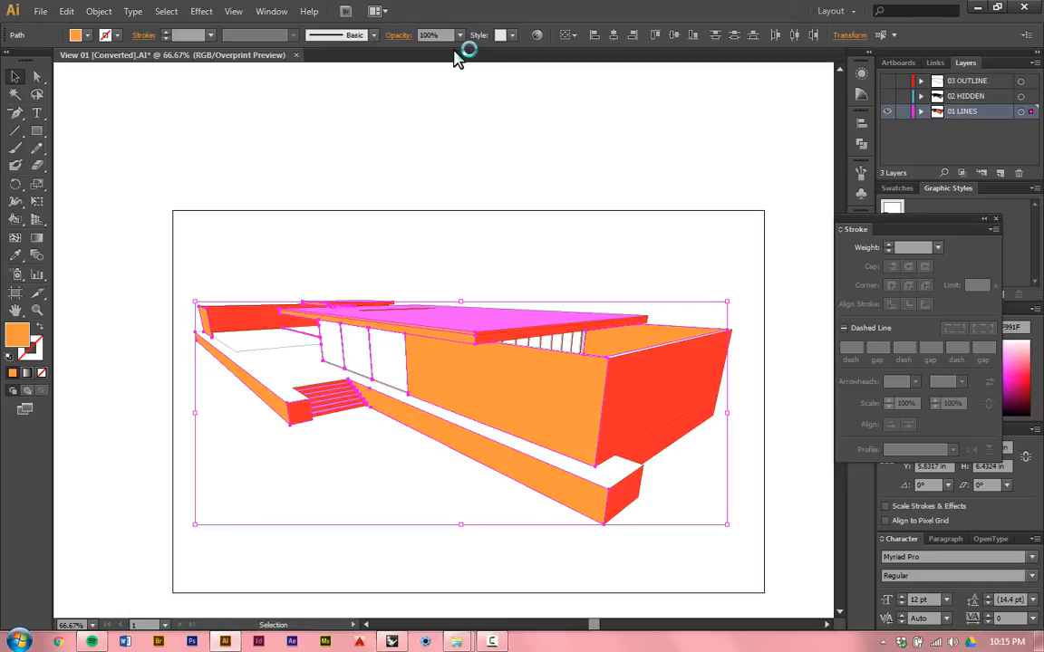
{"action": "scroll", "coordinate": [304, 413], "scroll_direction": "up", "scroll_amount": 3, "text": "alt"}
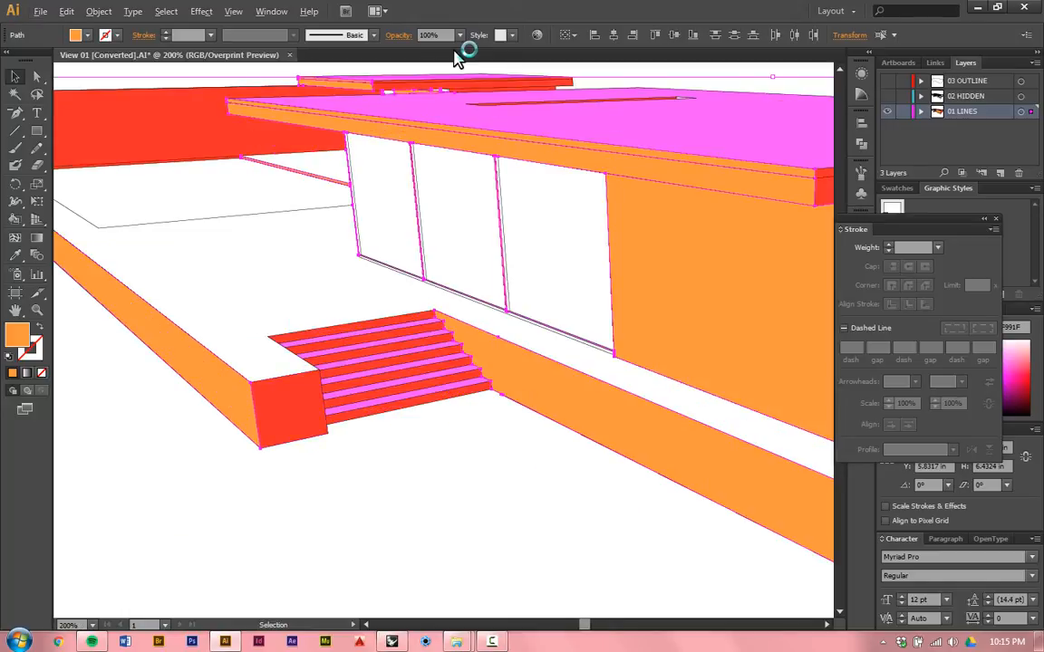
{"action": "key", "text": "alt"}
{"action": "key", "text": "ctrl+shift+a"}
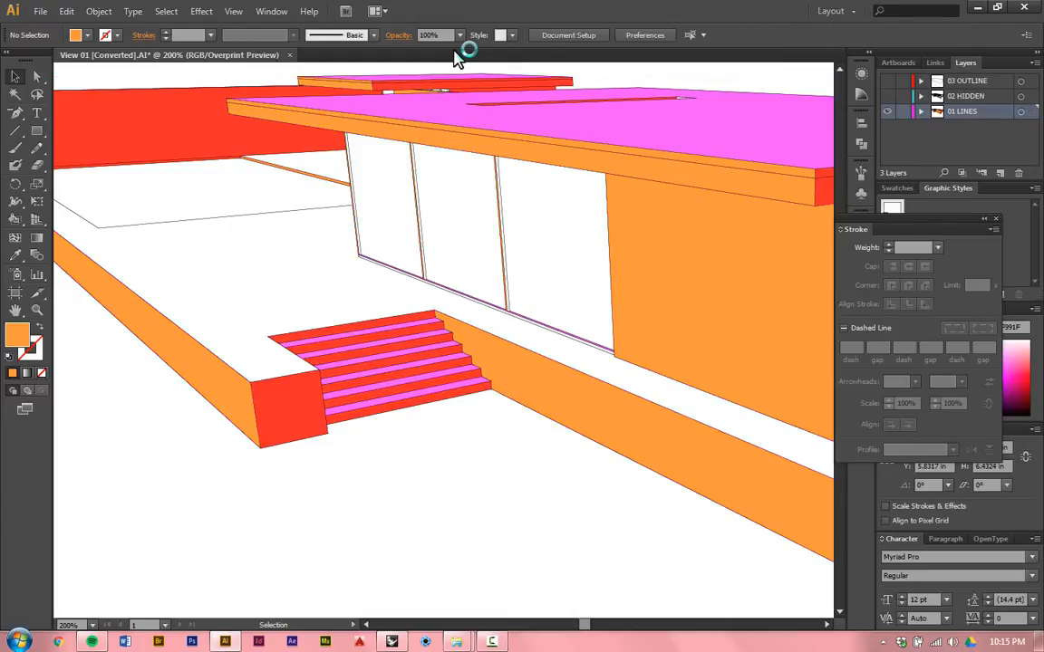
{"action": "scroll", "coordinate": [286, 443], "scroll_direction": "down", "scroll_amount": 3, "text": "alt"}
{"action": "key", "text": "alt"}
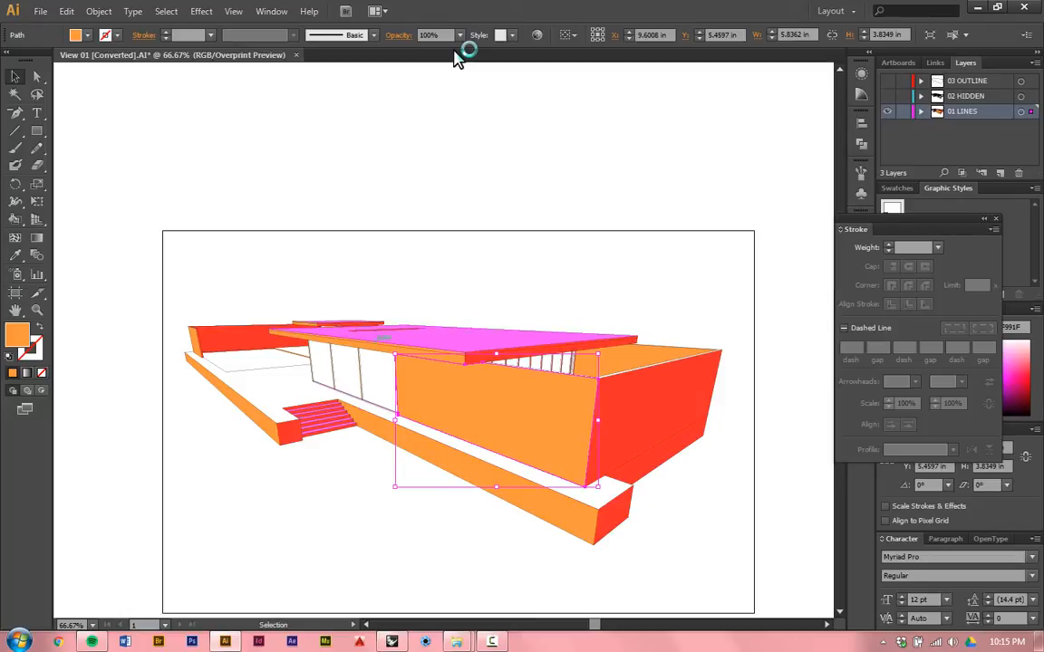
Step: Select all the color fills at once by matching the stroke color of the large orange front wall
{"action": "left_click", "coordinate": [166, 10]}
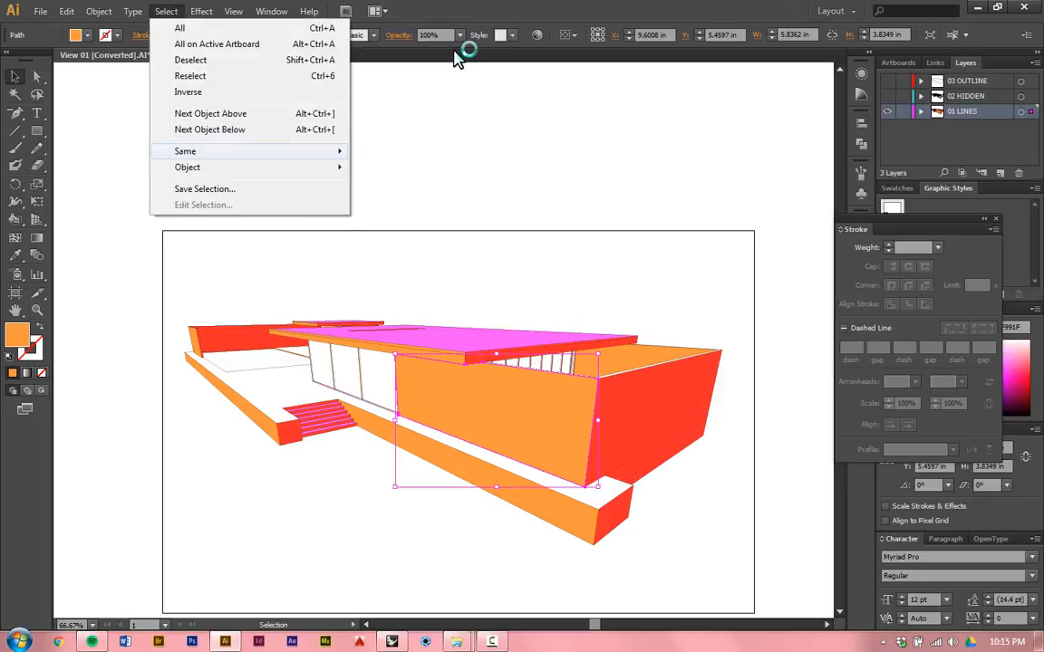
{"action": "mouse_move", "coordinate": [236, 151]}
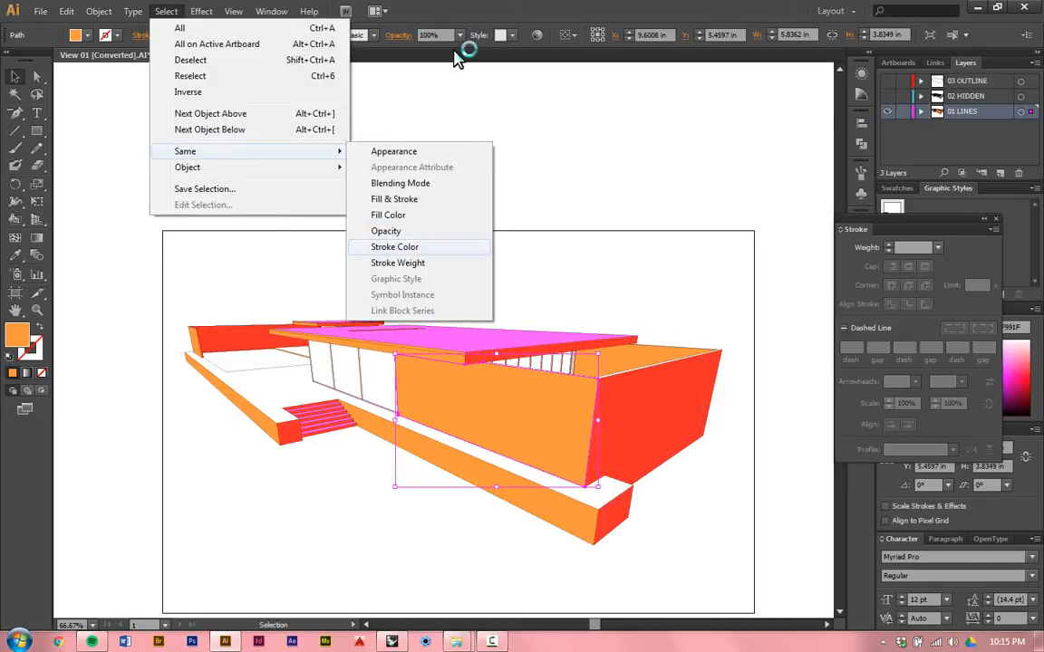
{"action": "left_click", "coordinate": [394, 247]}
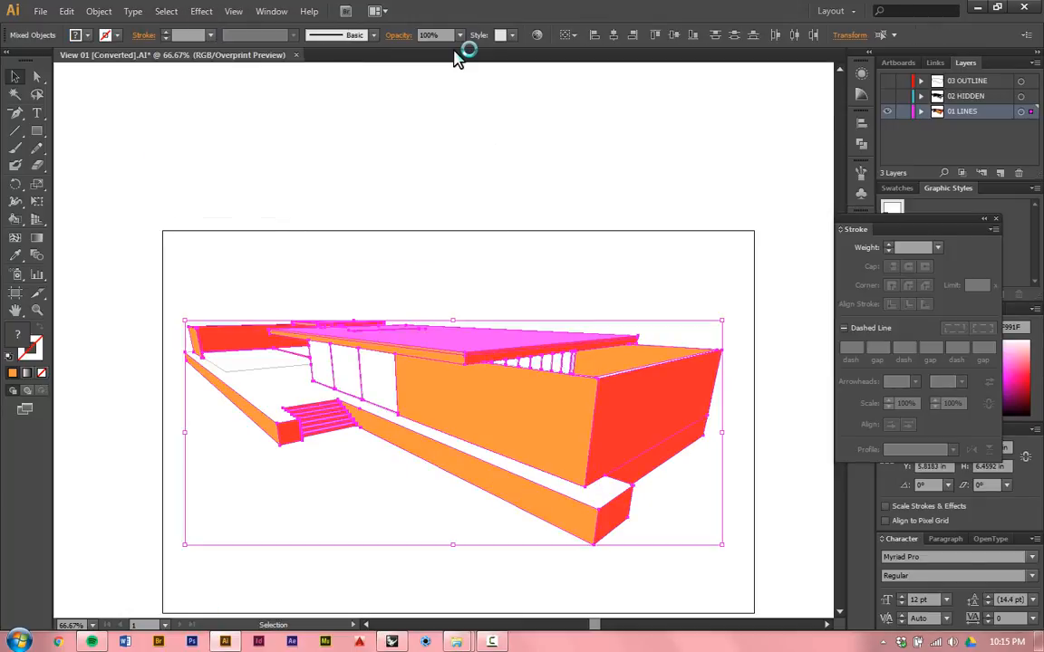
{"action": "scroll", "coordinate": [444, 381], "scroll_direction": "up", "scroll_amount": 1}
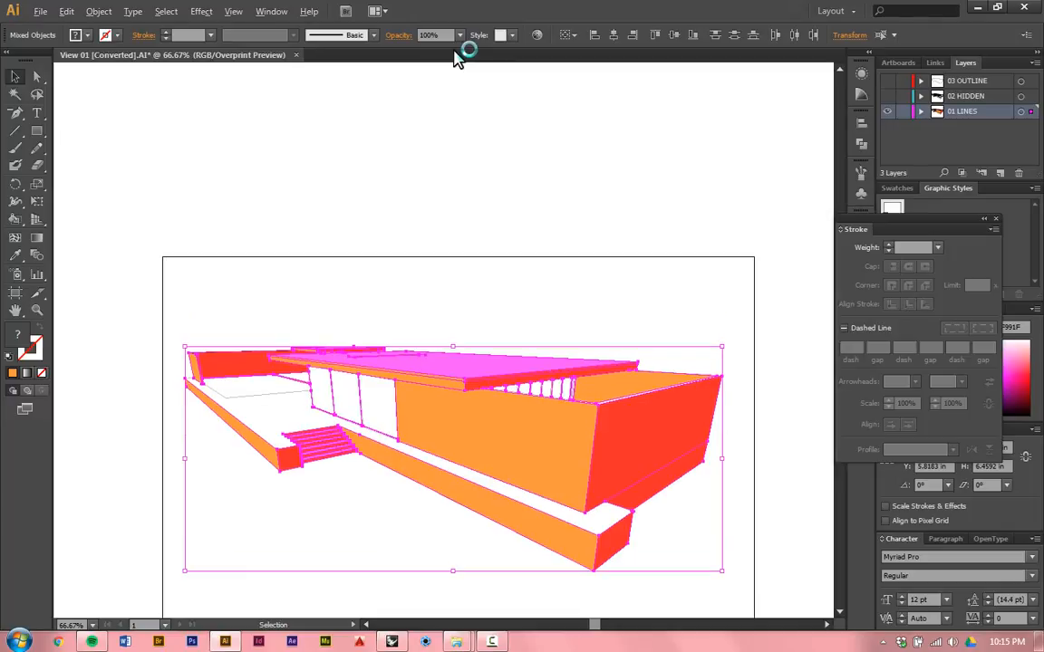
{"action": "scroll", "coordinate": [367, 410], "scroll_direction": "up", "scroll_amount": 3, "text": "alt"}
{"action": "scroll", "coordinate": [367, 410], "scroll_direction": "down", "scroll_amount": 1, "text": "alt"}
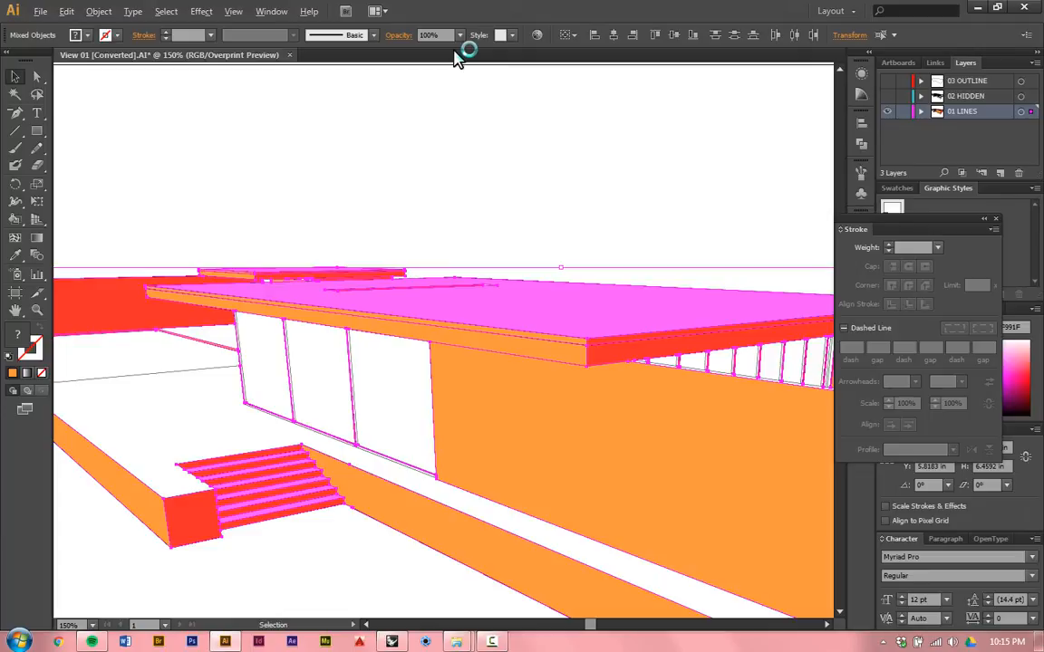
{"action": "scroll", "coordinate": [304, 363], "scroll_direction": "down", "scroll_amount": 1, "text": "alt"}
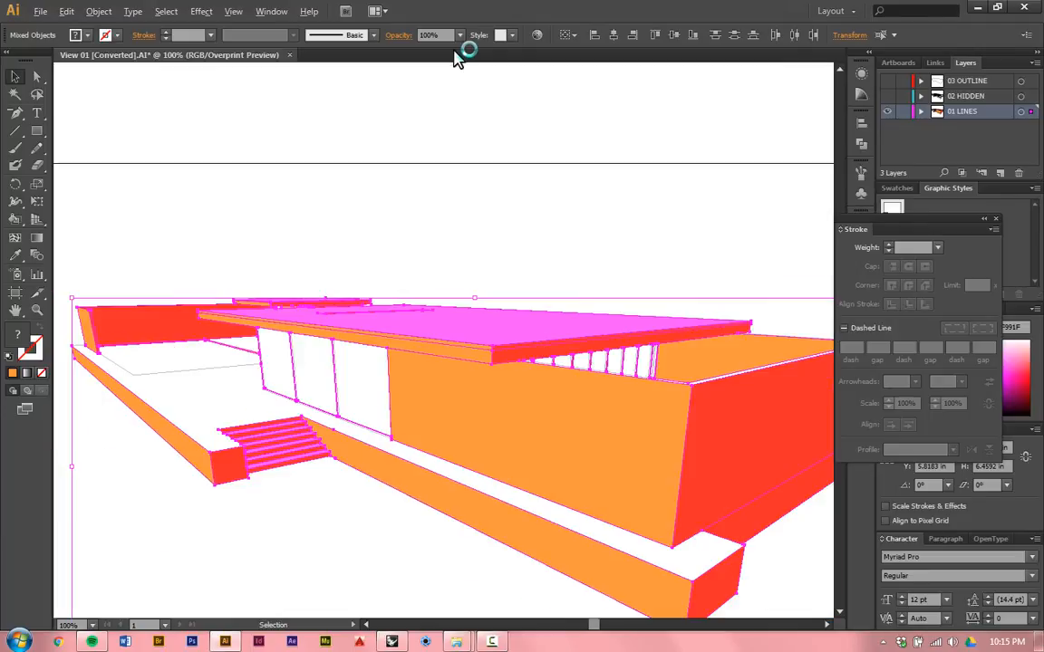
{"action": "scroll", "coordinate": [744, 406], "scroll_direction": "up", "scroll_amount": 2, "text": "alt"}
{"action": "scroll", "coordinate": [707, 331], "scroll_direction": "down", "scroll_amount": 2, "text": "alt"}
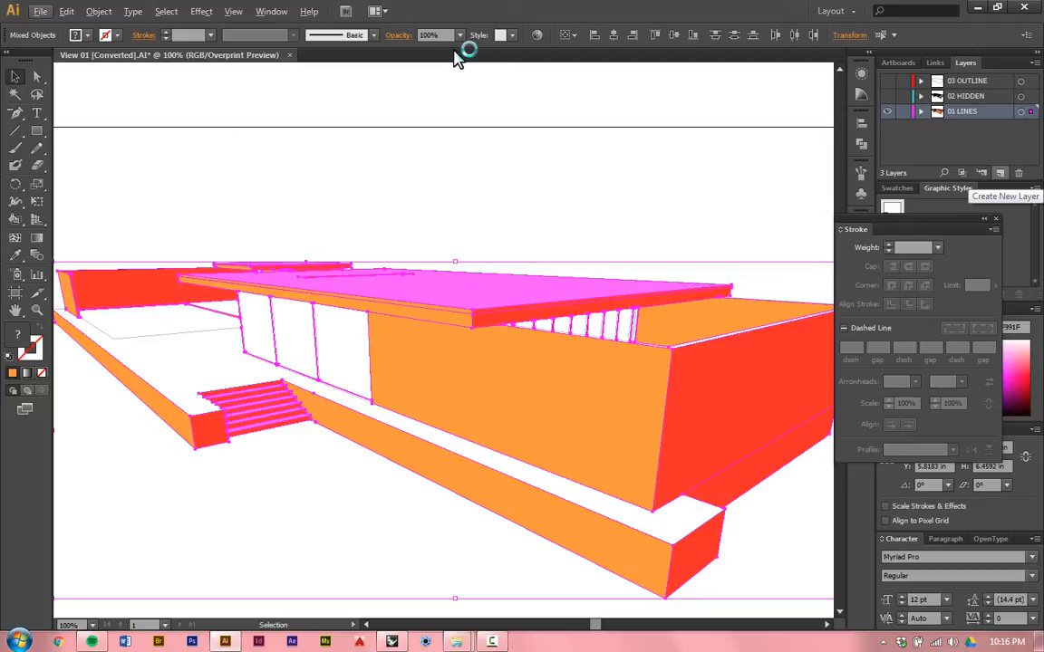
Step: Move the selected fills onto a new layer above 01 LINES, and hide the 01 LINES layer
{"action": "left_click", "coordinate": [1000, 172]}
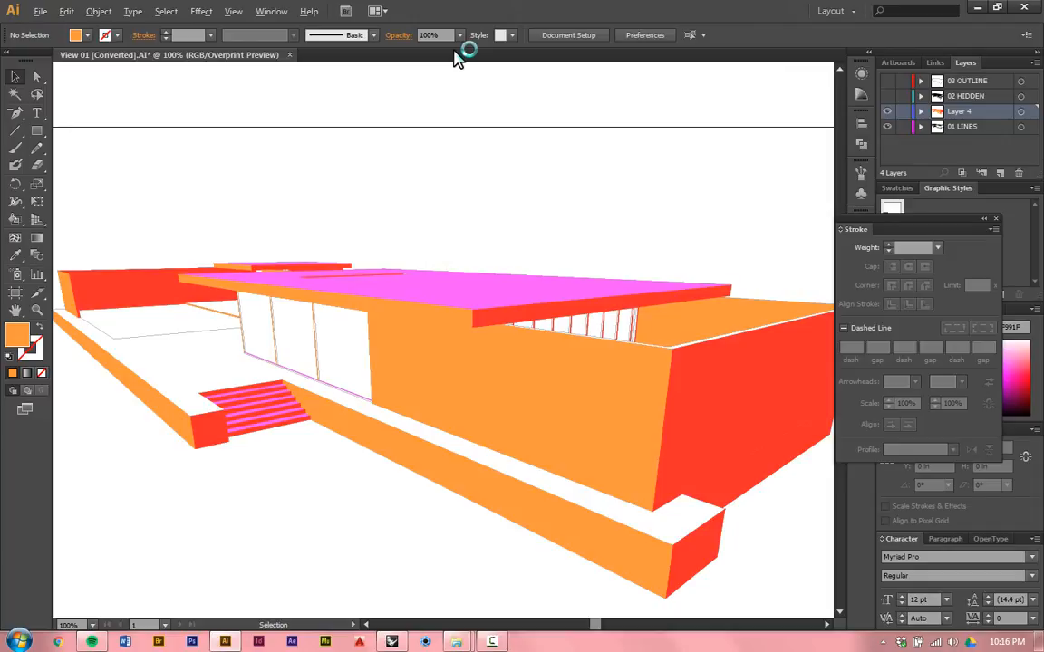
{"action": "key", "text": "ctrl+minus"}
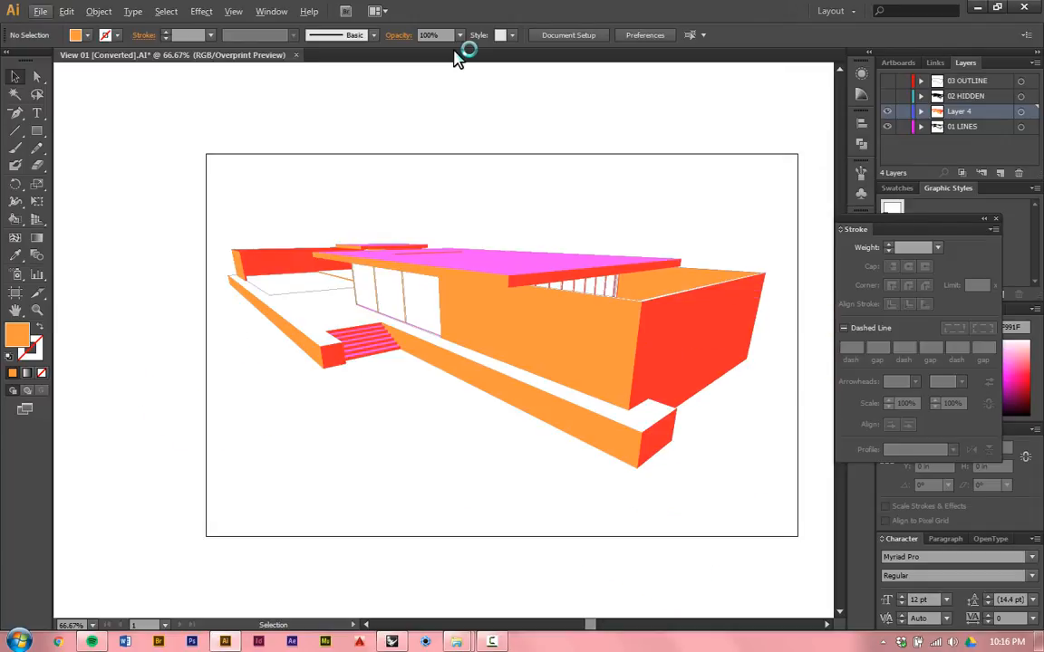
{"action": "left_click", "coordinate": [887, 126]}
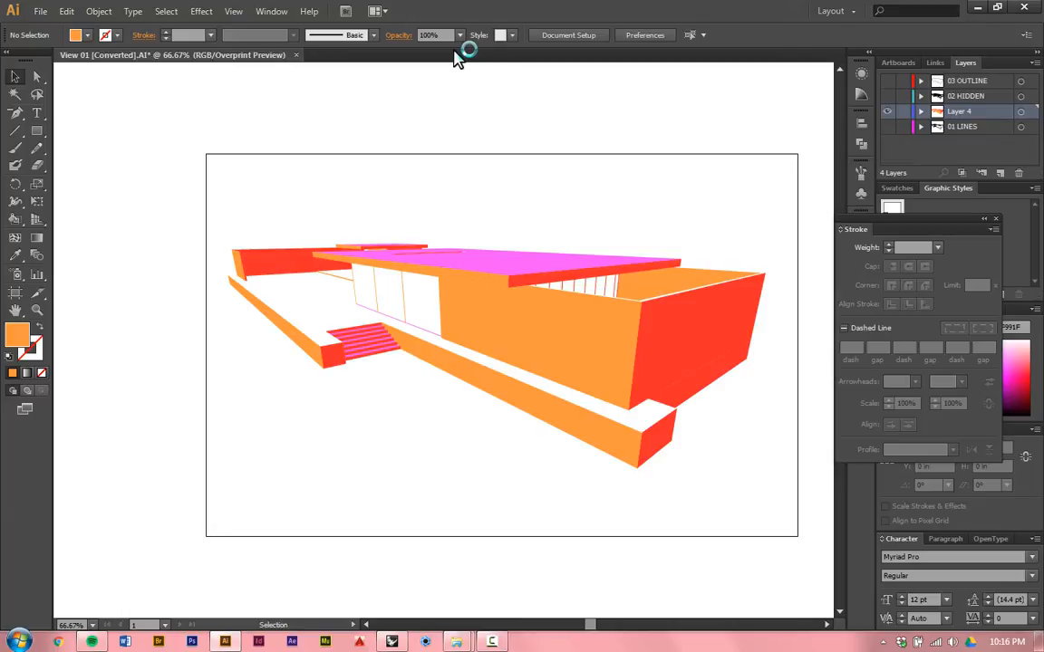
Step: Check the color fills on their own and rename their layer 04 COLORS
{"action": "left_click_drag", "start_coordinate": [537, 333], "coordinate": [475, 380]}
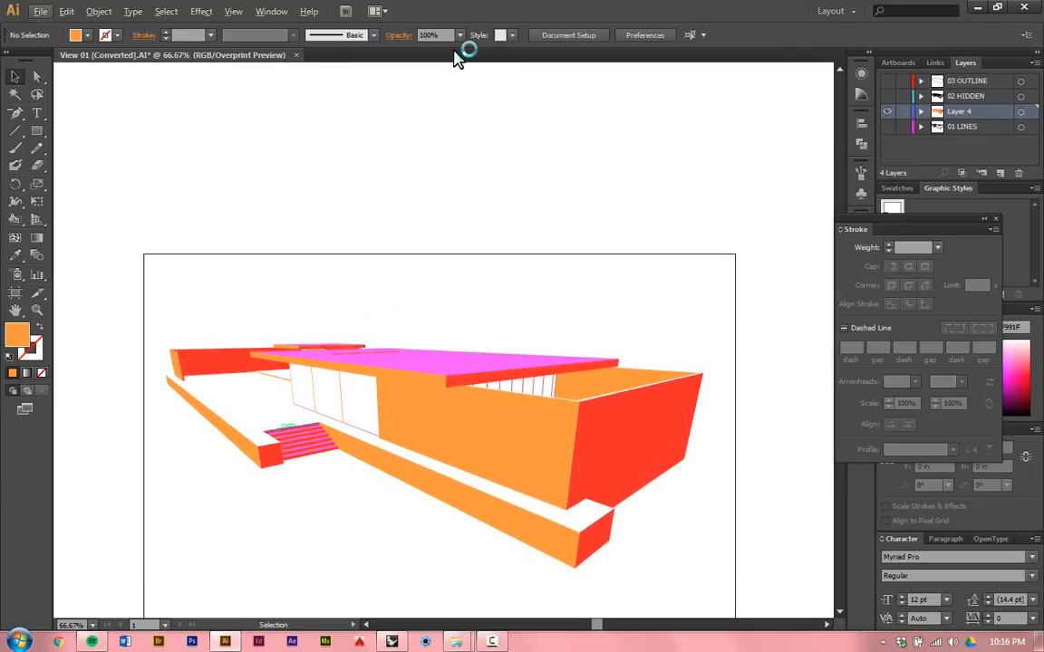
{"action": "scroll", "coordinate": [255, 312], "scroll_direction": "up", "scroll_amount": 5, "text": "alt"}
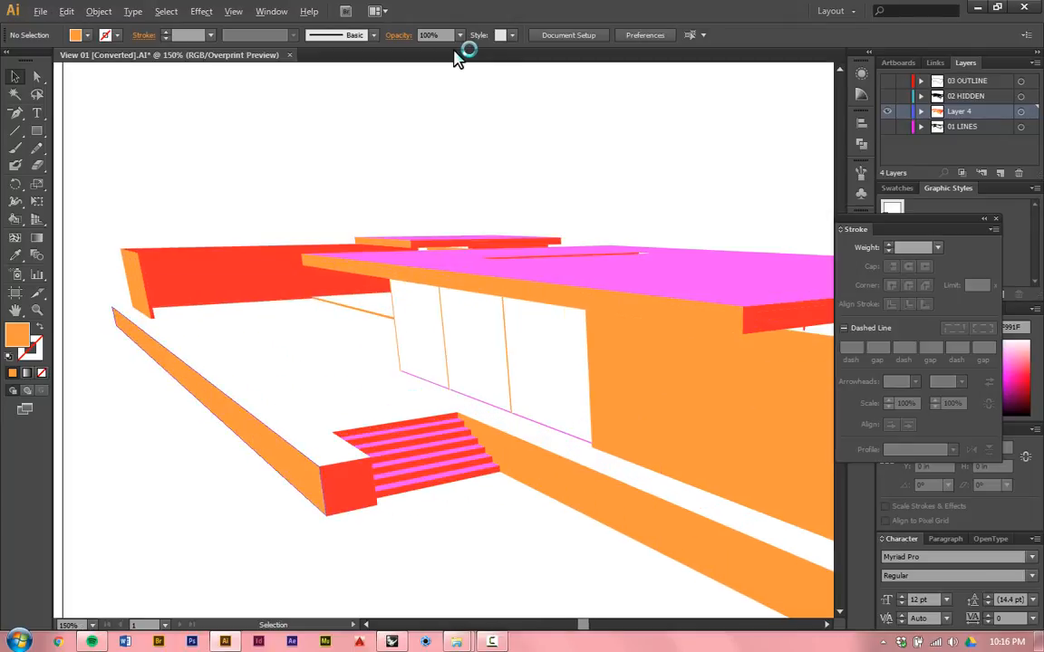
{"action": "scroll", "coordinate": [274, 399], "scroll_direction": "down", "scroll_amount": 1, "text": "alt"}
{"action": "key", "text": "ctrl+0"}
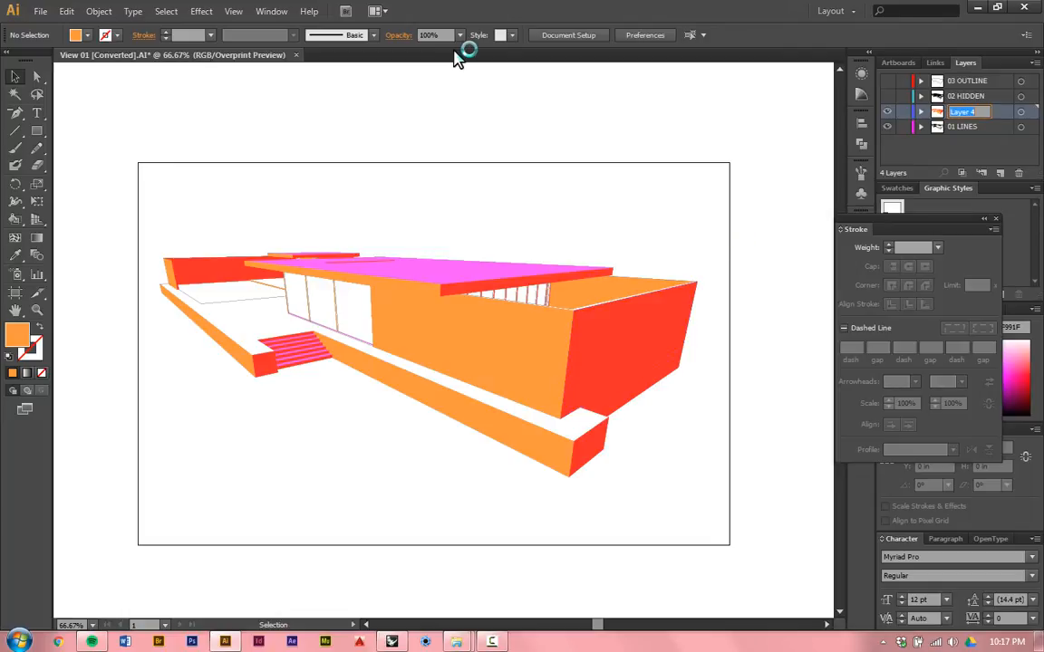
{"action": "type", "text": "04 COLORS"}
{"action": "key", "text": "Return"}
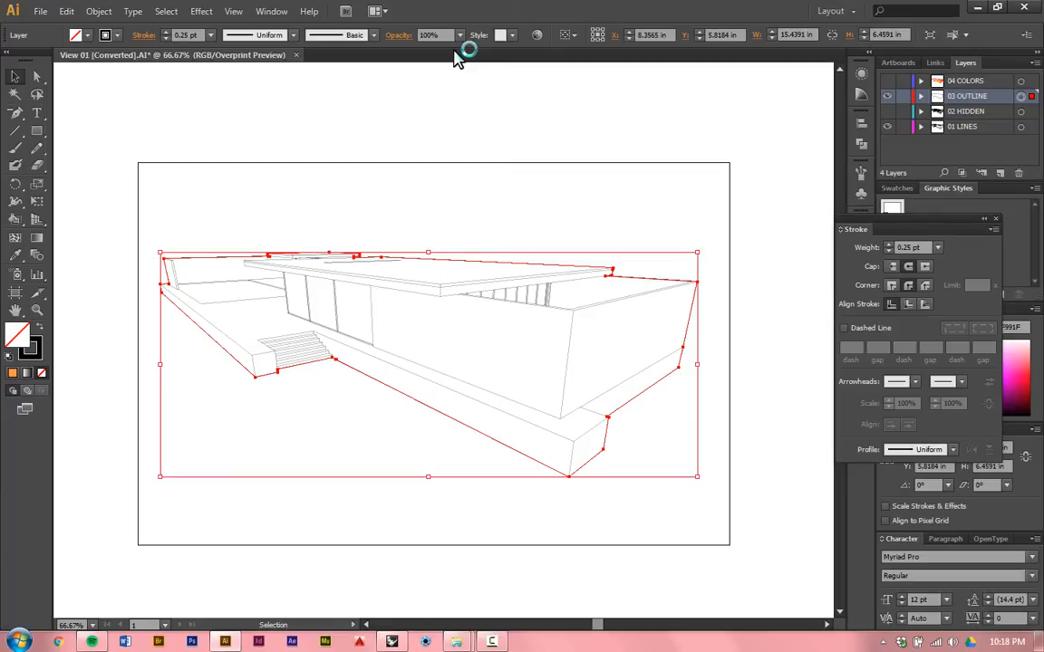
Step: Set the stroke weight of the 03 OUTLINE linework to 1 pt and deselect it
{"action": "left_click", "coordinate": [210, 34]}
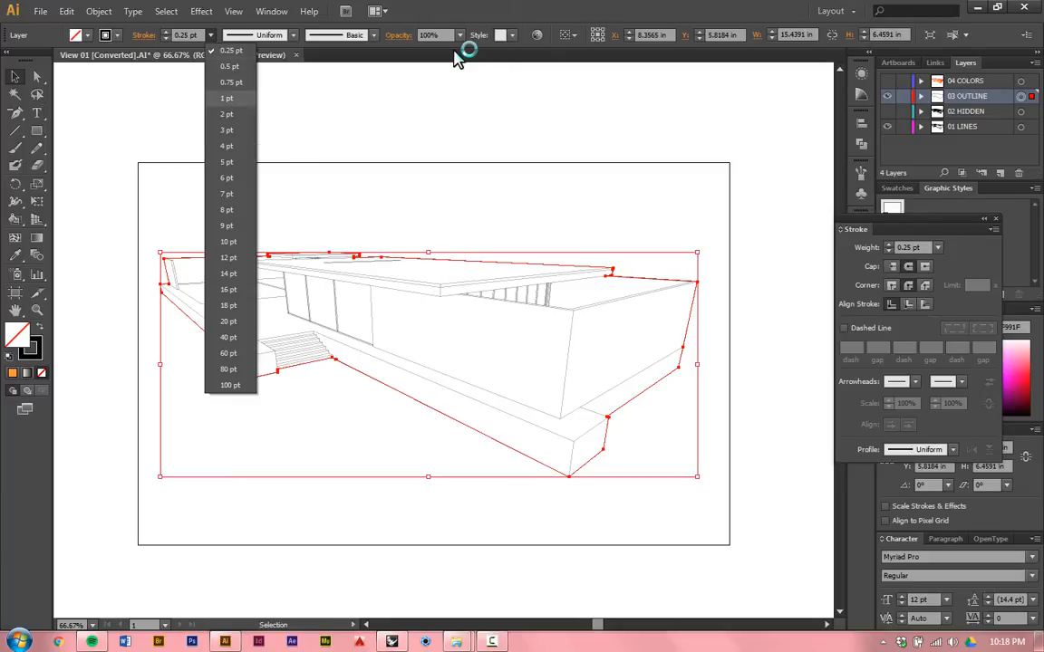
{"action": "left_click", "coordinate": [226, 98]}
{"action": "key", "text": "ctrl+shift+a"}
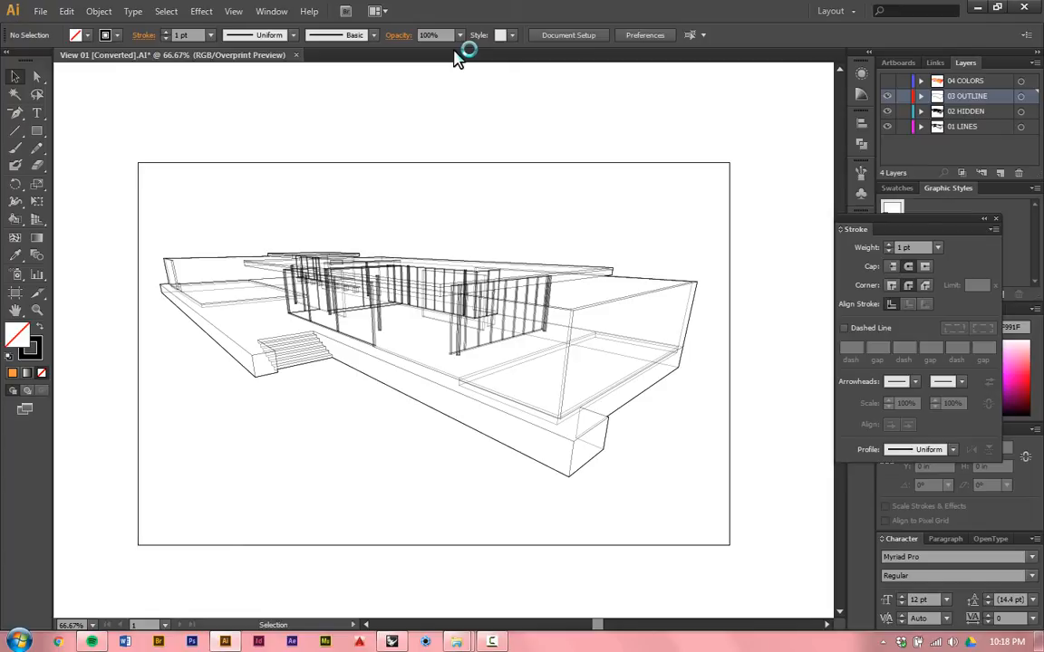
Step: Move the 02 HIDDEN layer below 01 LINES and set its linework's stroke weight to 0.1 pt
{"action": "left_click", "coordinate": [1020, 111]}
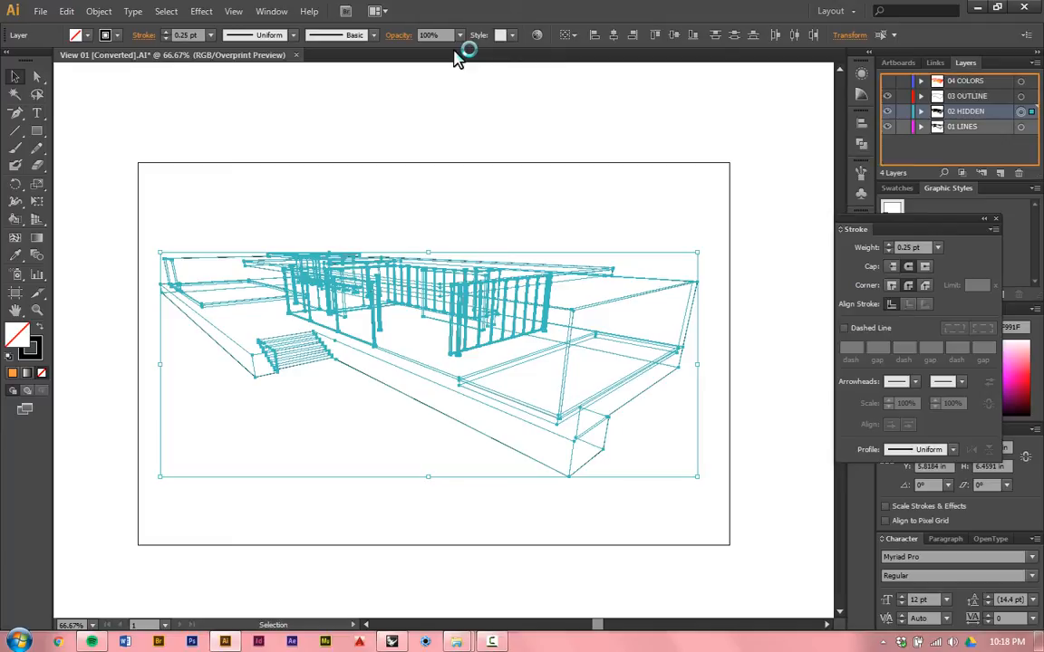
{"action": "left_click_drag", "start_coordinate": [966, 112], "coordinate": [965, 137]}
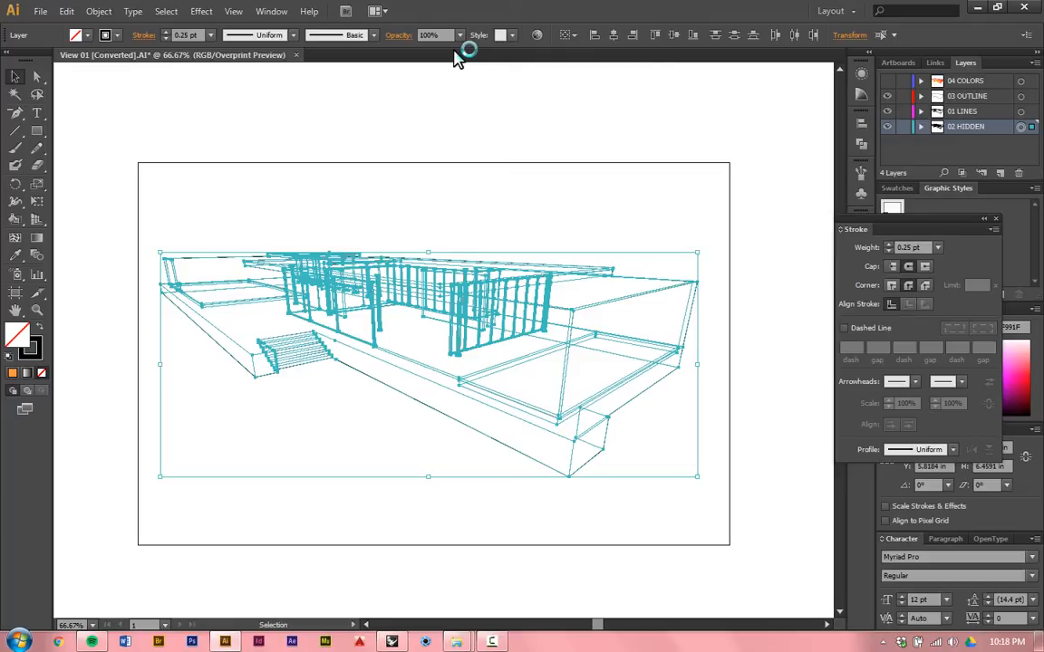
{"action": "left_click_drag", "start_coordinate": [199, 35], "coordinate": [163, 35]}
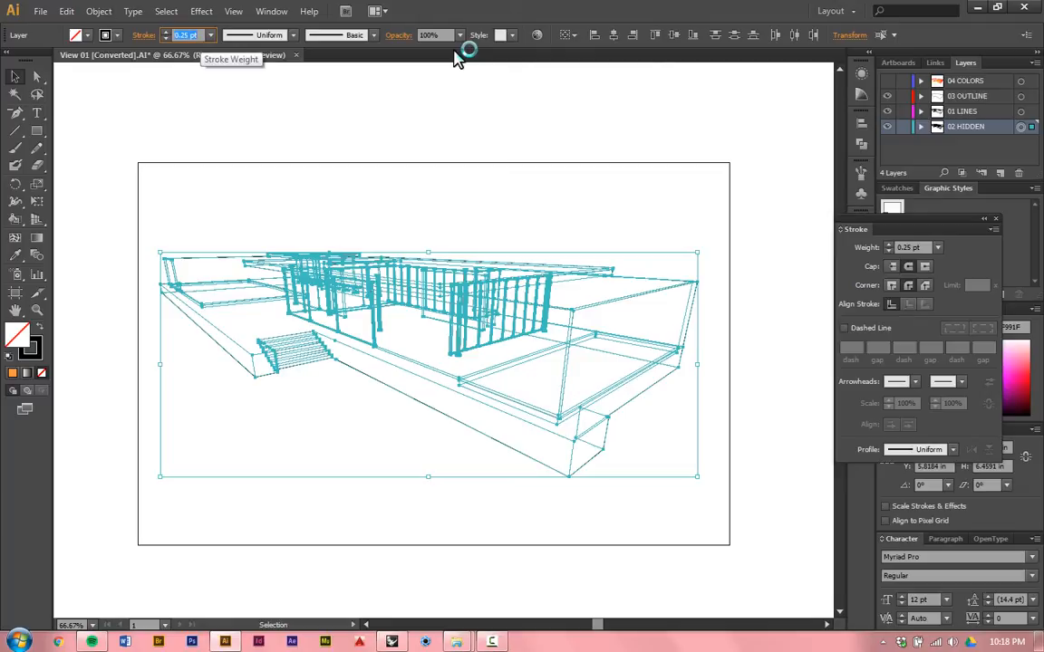
{"action": "key", "text": "BackSpace"}
{"action": "type", "text": ".1"}
{"action": "key", "text": "Return"}
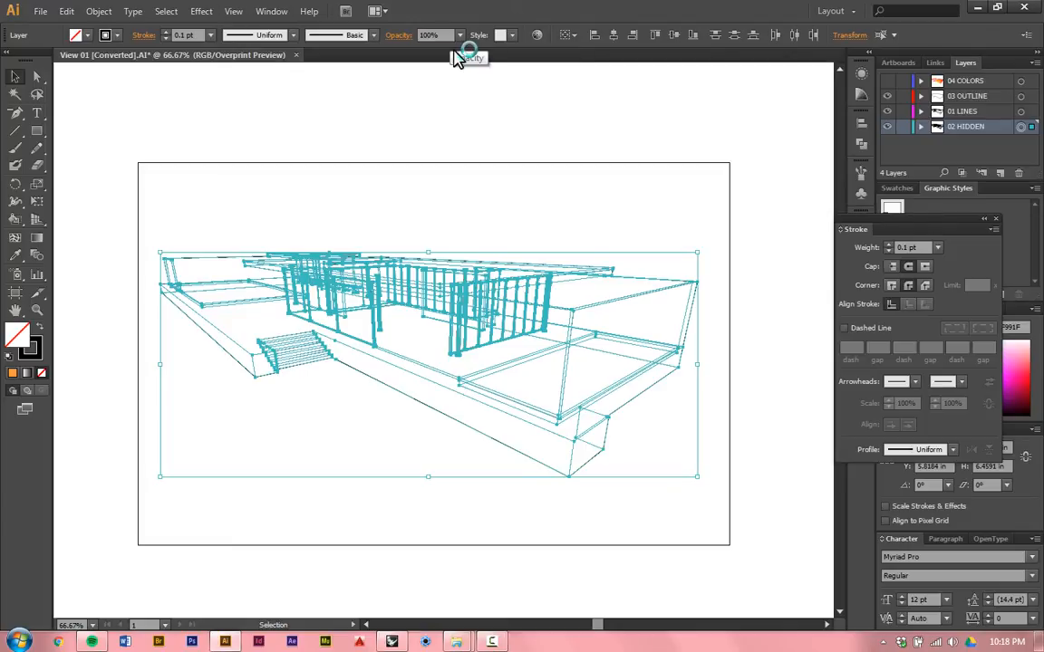
Step: Set the opacity of the 02 HIDDEN linework to 80% and deselect it
{"action": "left_click", "coordinate": [459, 36]}
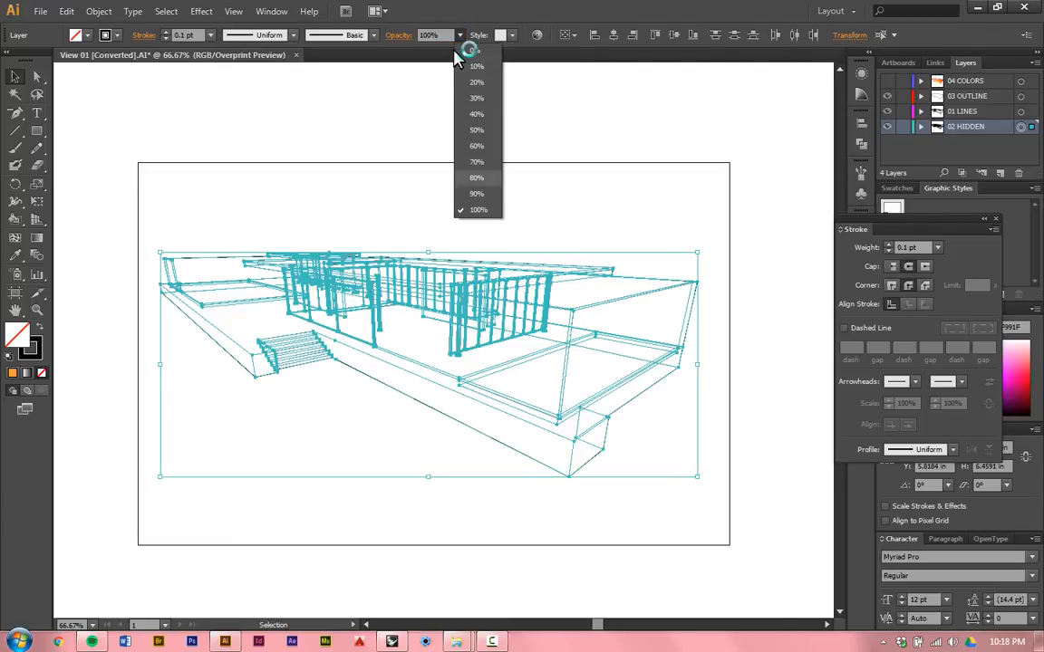
{"action": "left_click", "coordinate": [477, 178]}
{"action": "key", "text": "ctrl+shift+a"}
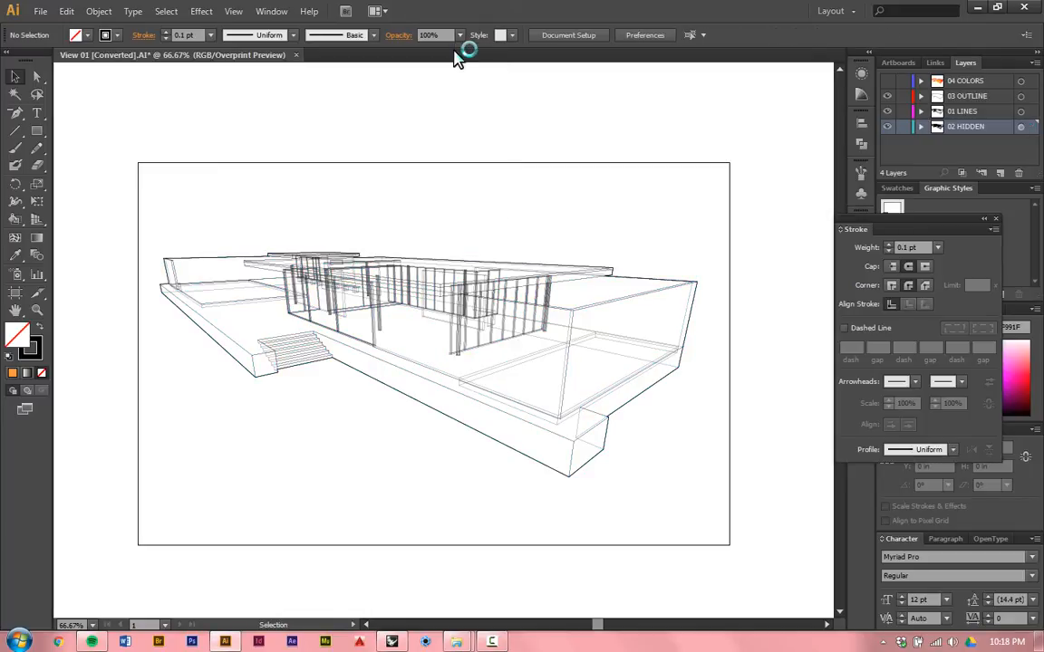
Step: Reselect the 02 HIDDEN linework, reduce its opacity below 80%, and deselect it
{"action": "key", "text": "ctrl+a"}
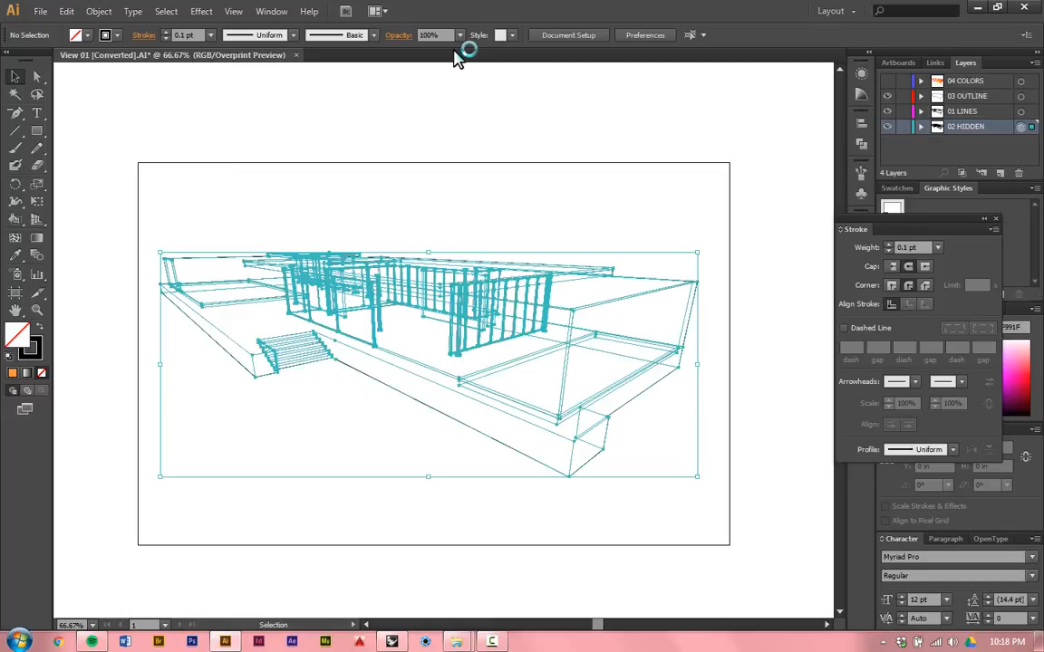
{"action": "left_click", "coordinate": [459, 35]}
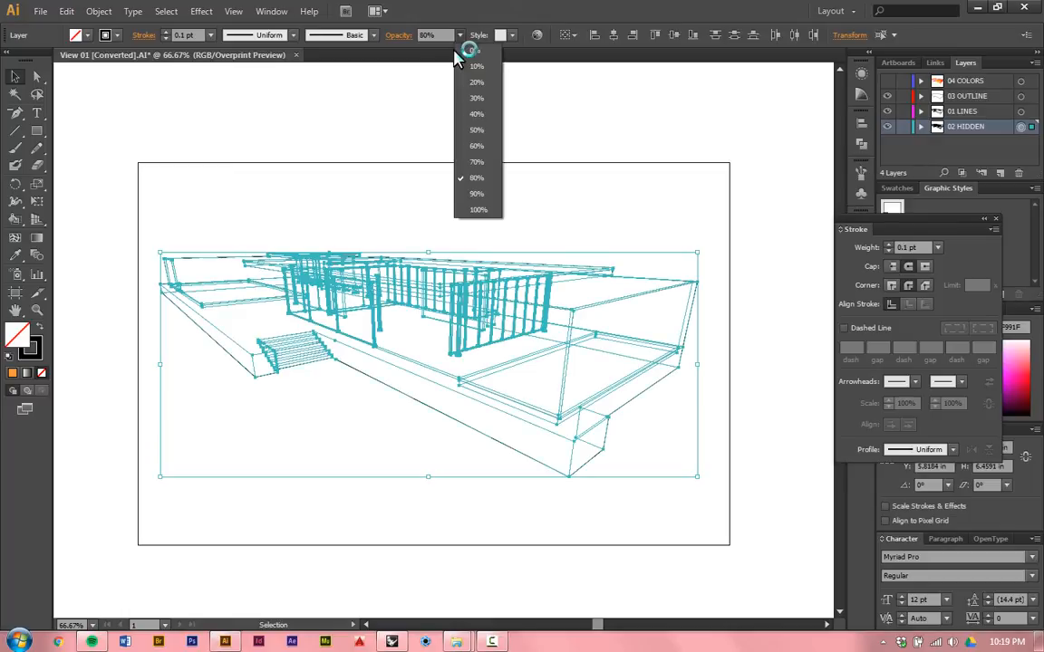
{"action": "left_click", "coordinate": [458, 54]}
{"action": "key", "text": "ctrl+shift+a"}
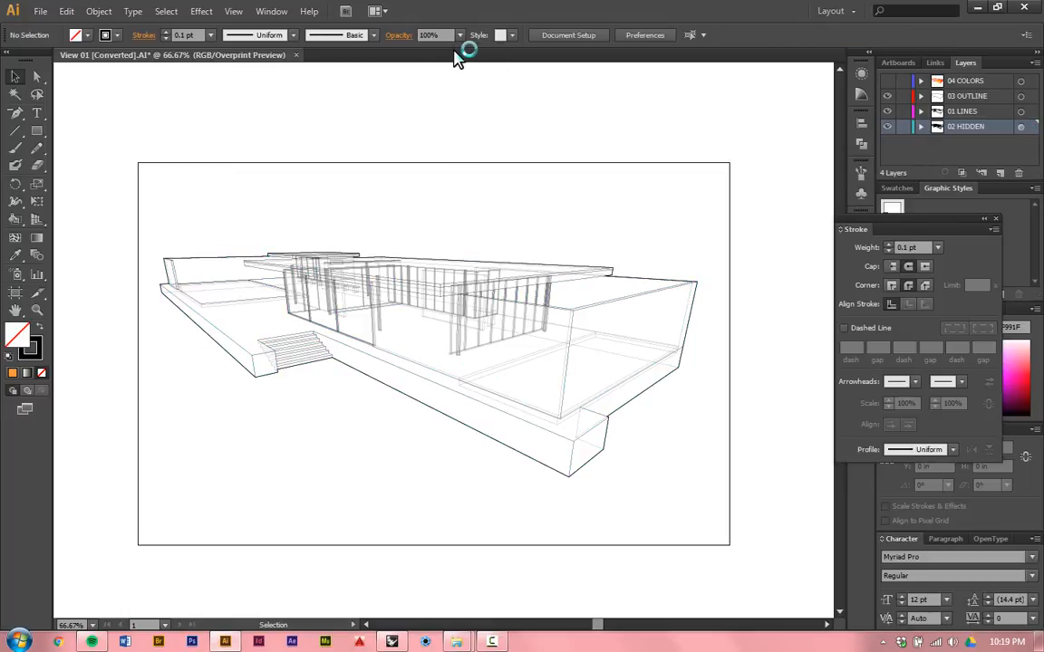
Step: Examine the line weights of the outline, visible lines and faded hidden lines, both overall and close up around the roof and windows
{"action": "key", "text": "ctrl+equal"}
{"action": "key", "text": "ctrl+equal"}
{"action": "key", "text": "ctrl+equal"}
{"action": "key", "text": "ctrl+minus"}
{"action": "key", "text": "ctrl+minus"}
{"action": "key", "text": "ctrl+minus"}
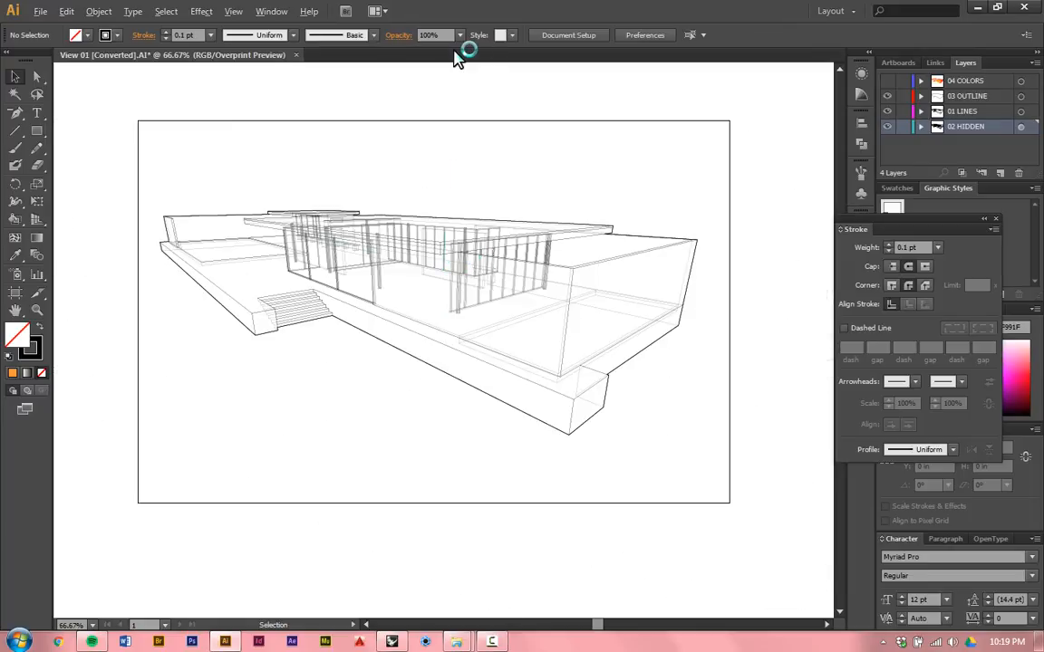
{"action": "key", "text": "ctrl+equal"}
{"action": "key", "text": "ctrl+equal"}
{"action": "key", "text": "ctrl+equal"}
{"action": "key", "text": "ctrl+equal"}
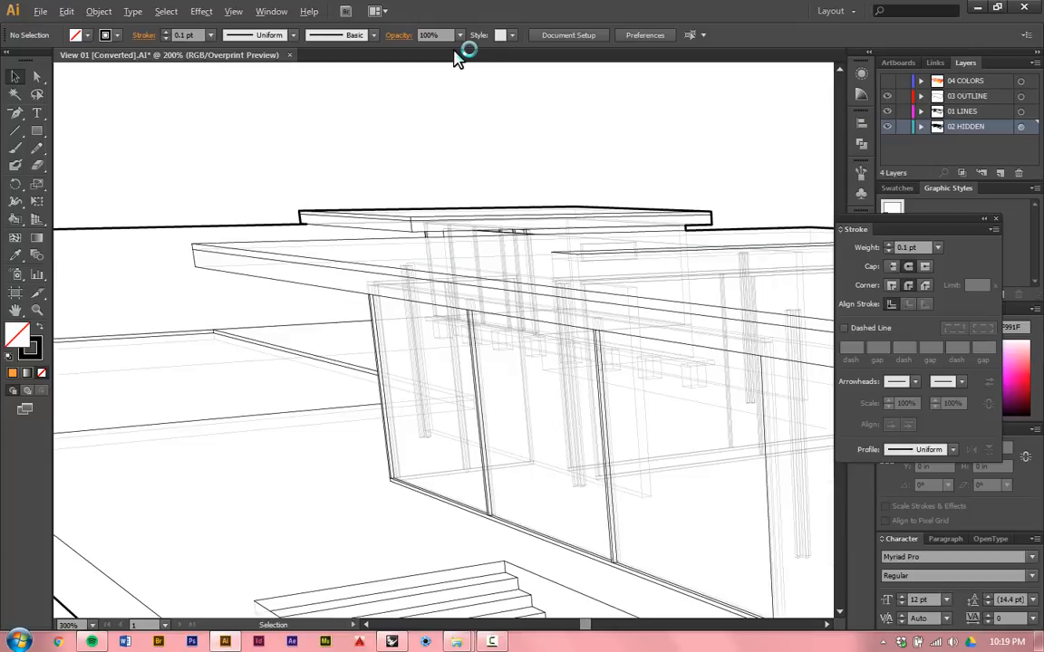
{"action": "key", "text": "ctrl+minus"}
{"action": "key", "text": "ctrl+minus"}
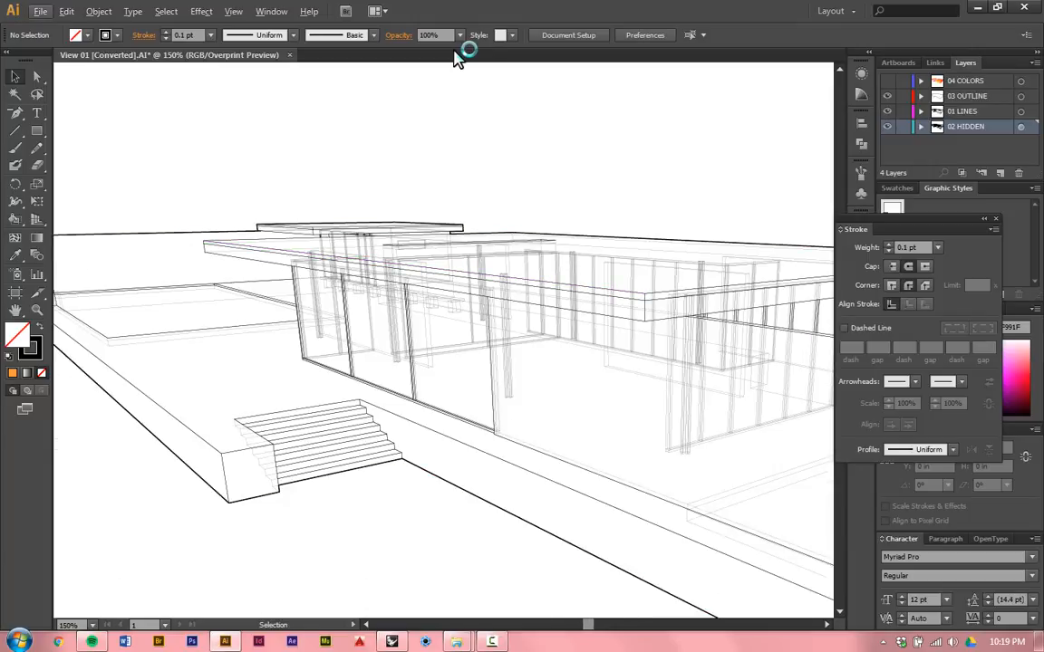
Step: Select the 02 HIDDEN layer's linework, set its opacity to 30%, and deselect it
{"action": "key", "text": "ctrl+a"}
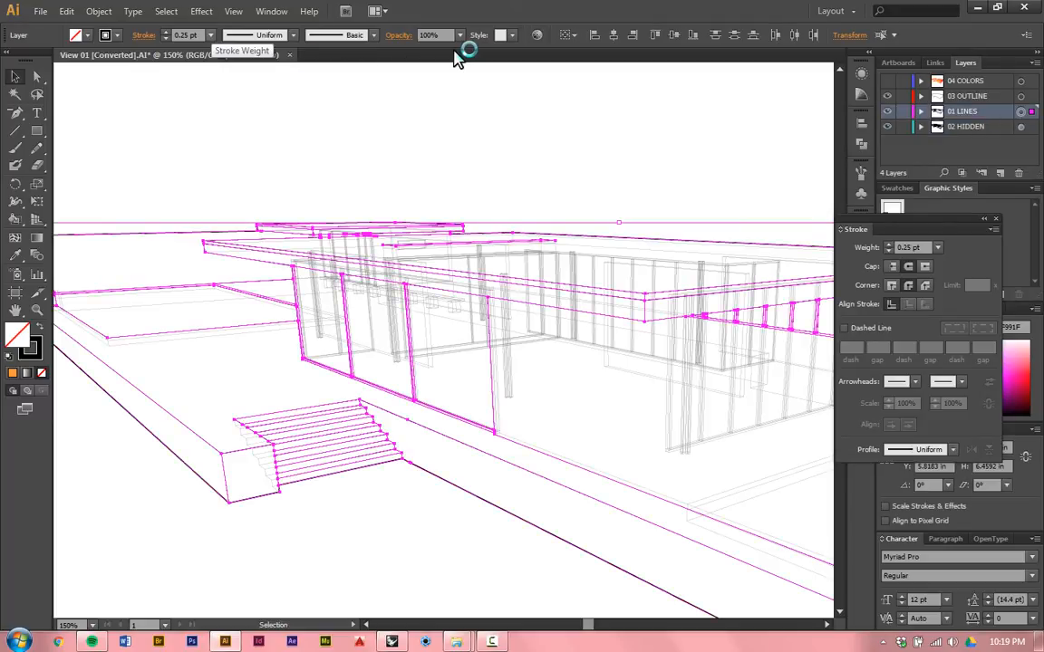
{"action": "key", "text": "ctrl+shift+a"}
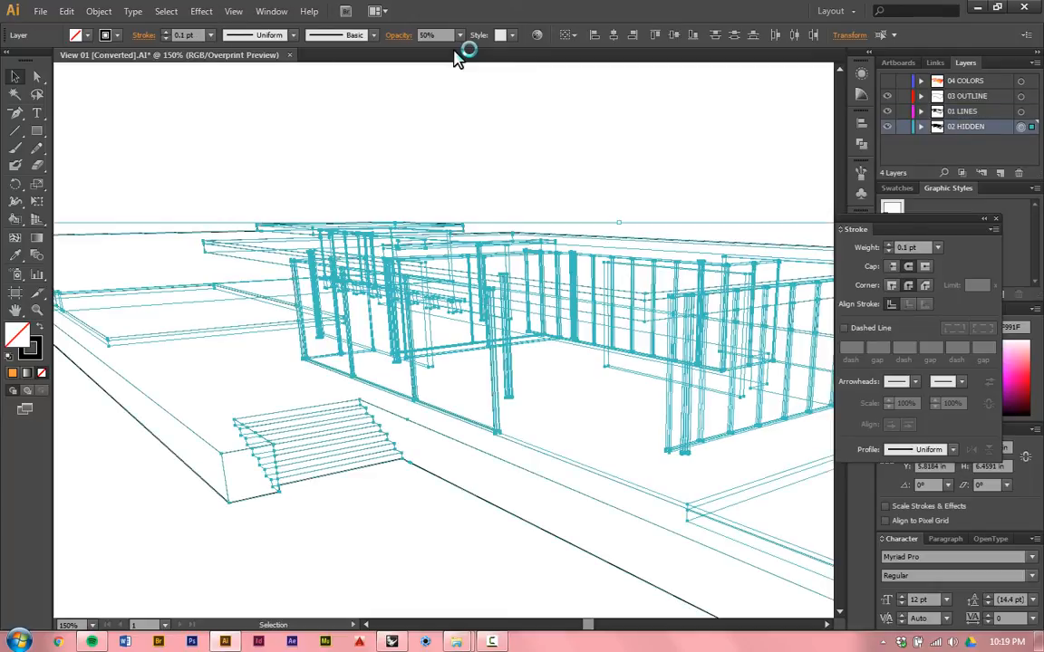
{"action": "left_click", "coordinate": [460, 35]}
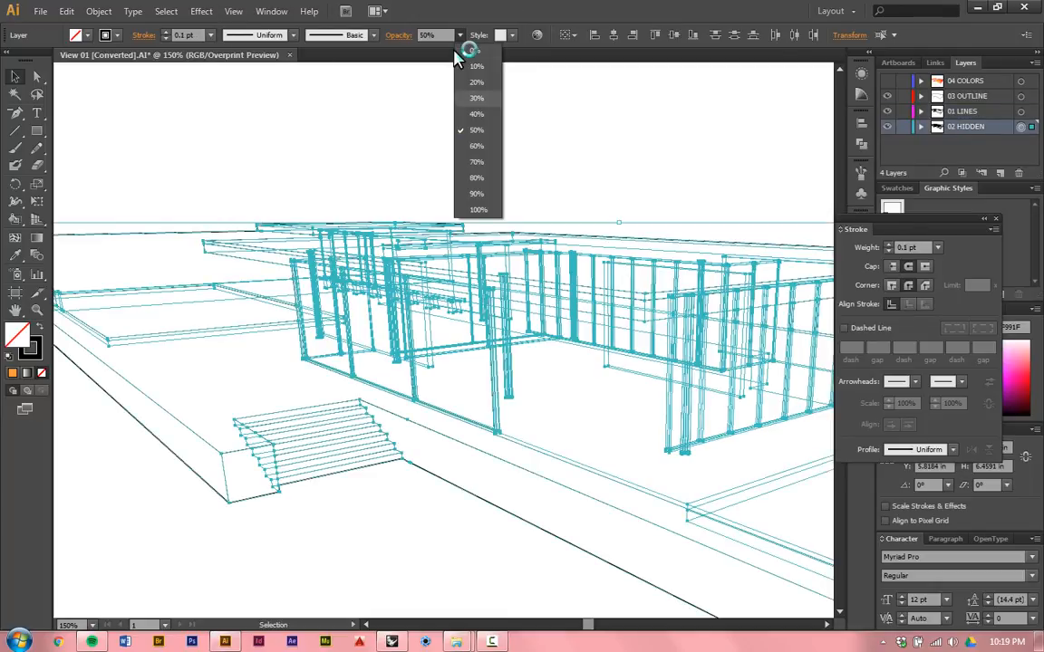
{"action": "left_click", "coordinate": [474, 99]}
{"action": "key", "text": "ctrl+shift+a"}
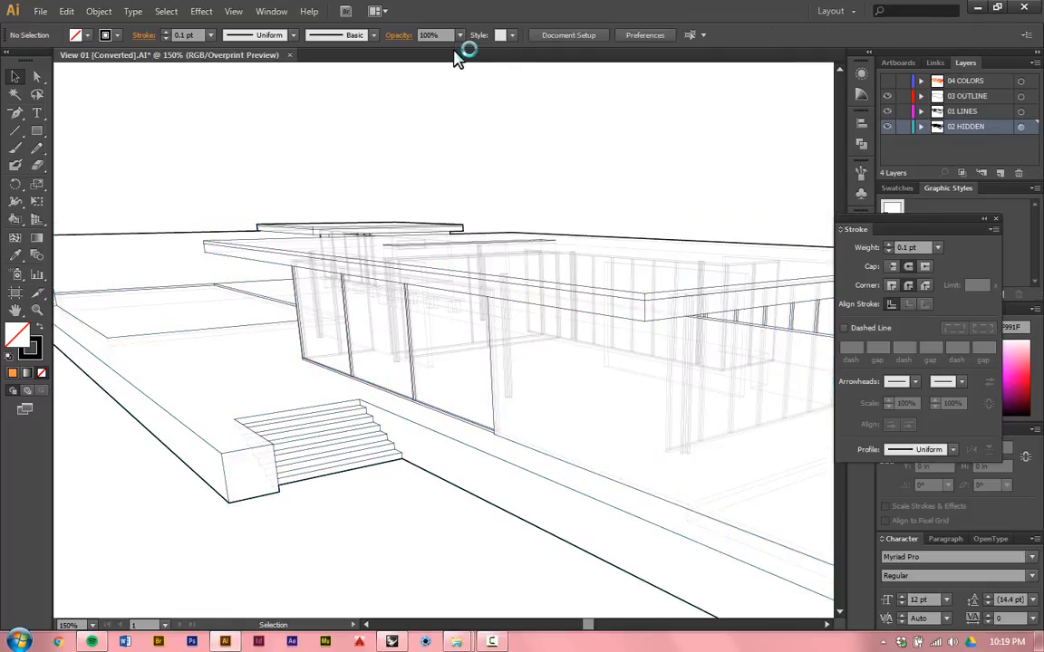
Step: Set the artboard's width to 8.5 in through the document setup and make the 04 COLORS layer visible again
{"action": "left_click_drag", "start_coordinate": [634, 389], "coordinate": [542, 276]}
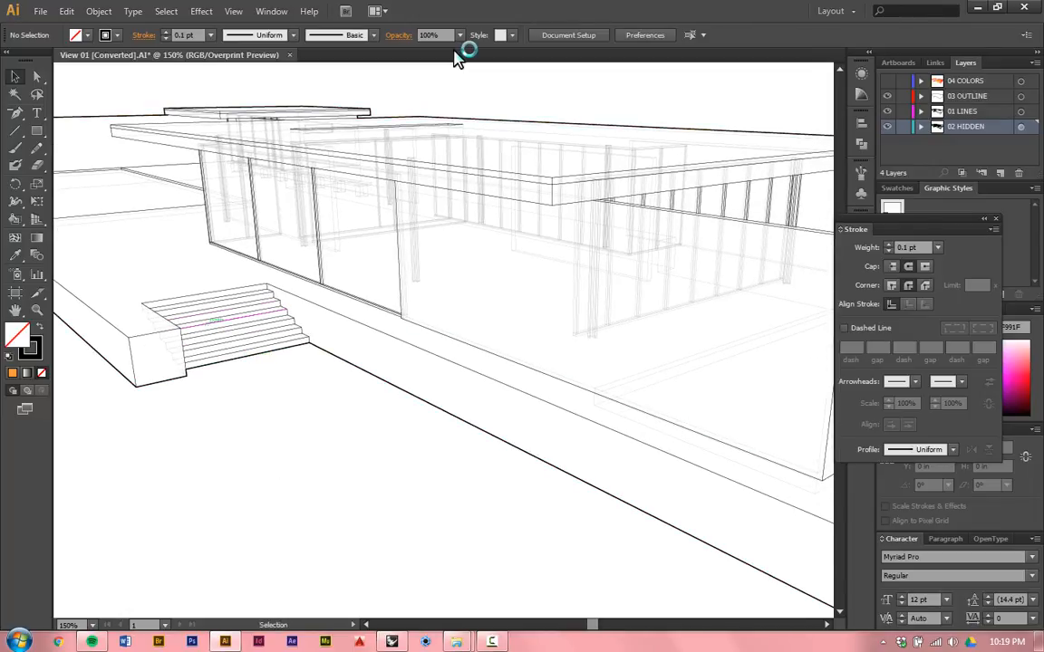
{"action": "left_click_drag", "start_coordinate": [258, 109], "coordinate": [270, 189]}
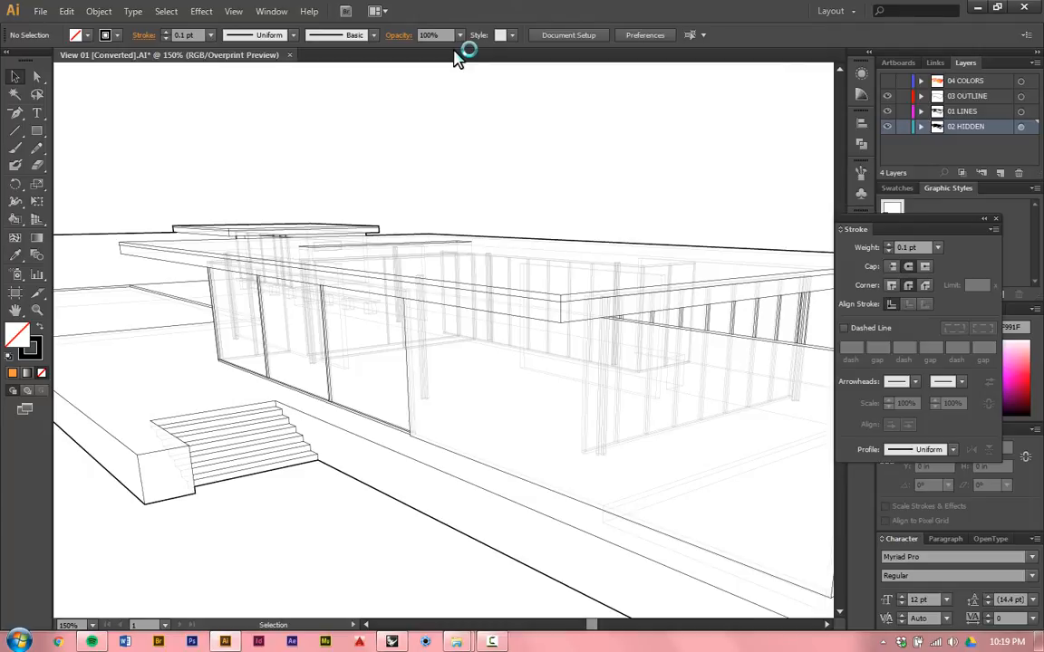
{"action": "scroll", "coordinate": [375, 291], "scroll_direction": "down", "scroll_amount": 4, "text": "alt"}
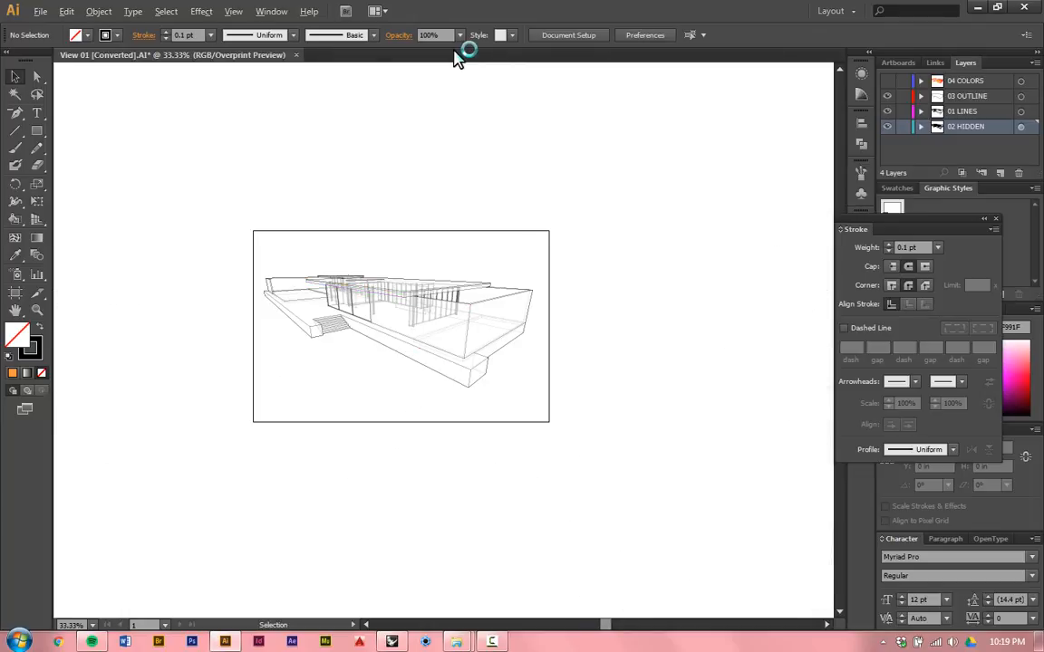
{"action": "scroll", "coordinate": [390, 335], "scroll_direction": "up", "scroll_amount": 3, "text": "alt"}
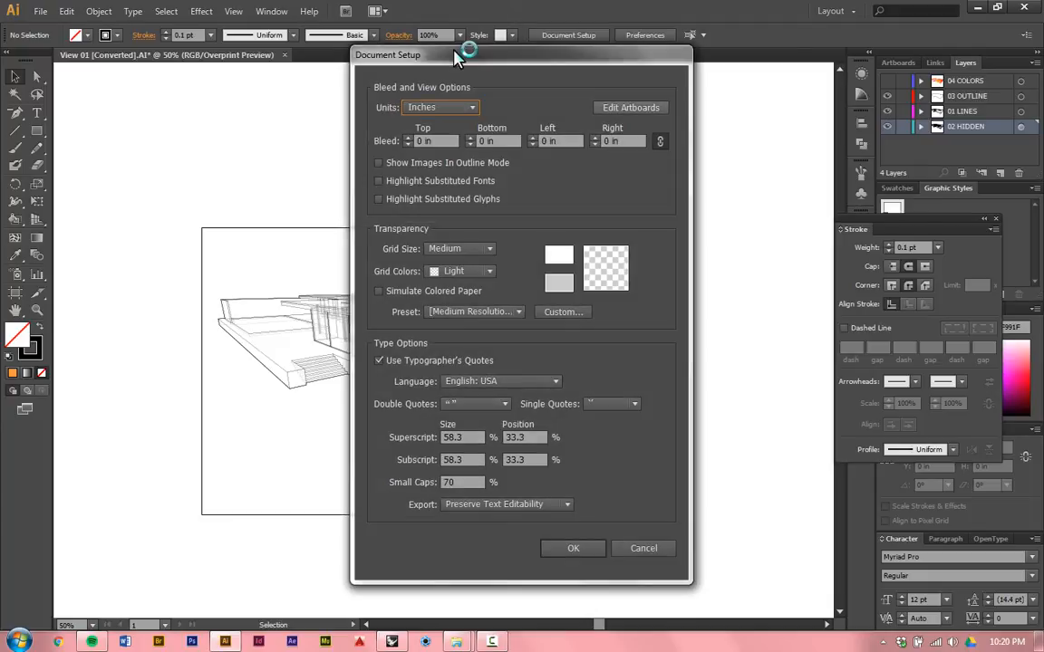
{"action": "key", "text": "Tab"}
{"action": "key", "text": "Return"}
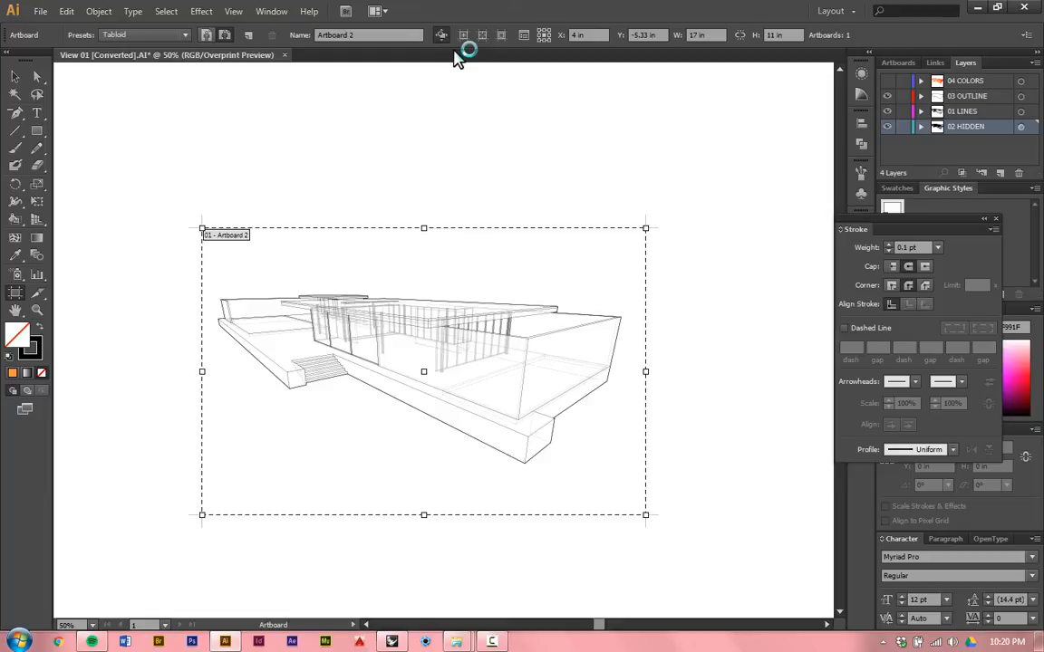
{"action": "left_click_drag", "start_coordinate": [708, 35], "coordinate": [686, 35]}
{"action": "type", "text": "11"}
{"action": "key", "text": "BackSpace"}
{"action": "key", "text": "BackSpace"}
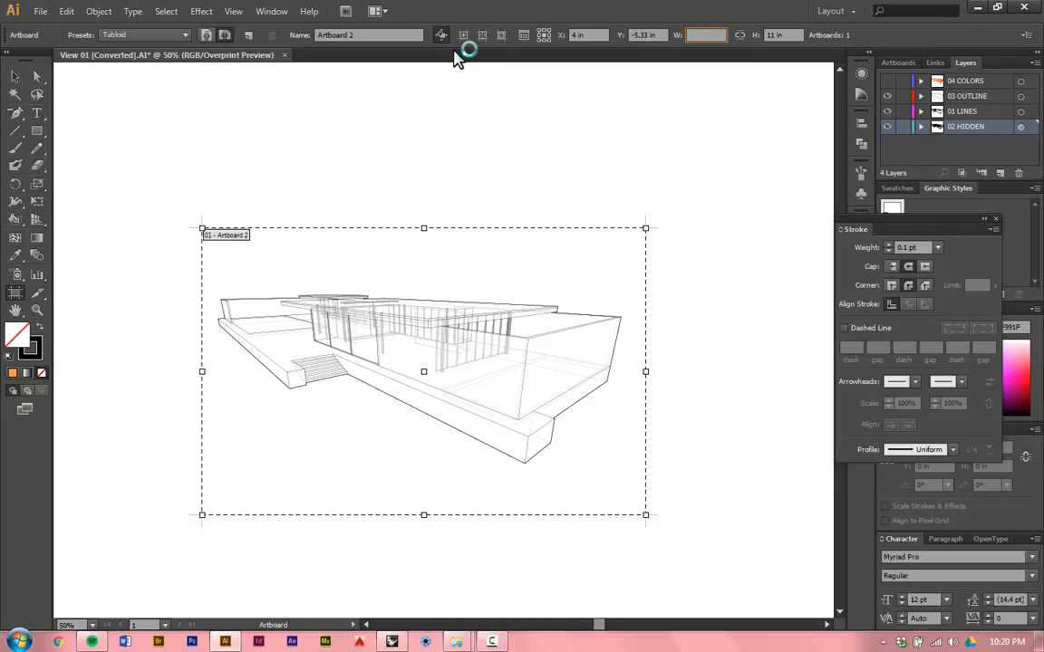
{"action": "type", "text": "8.5"}
{"action": "key", "text": "Tab"}
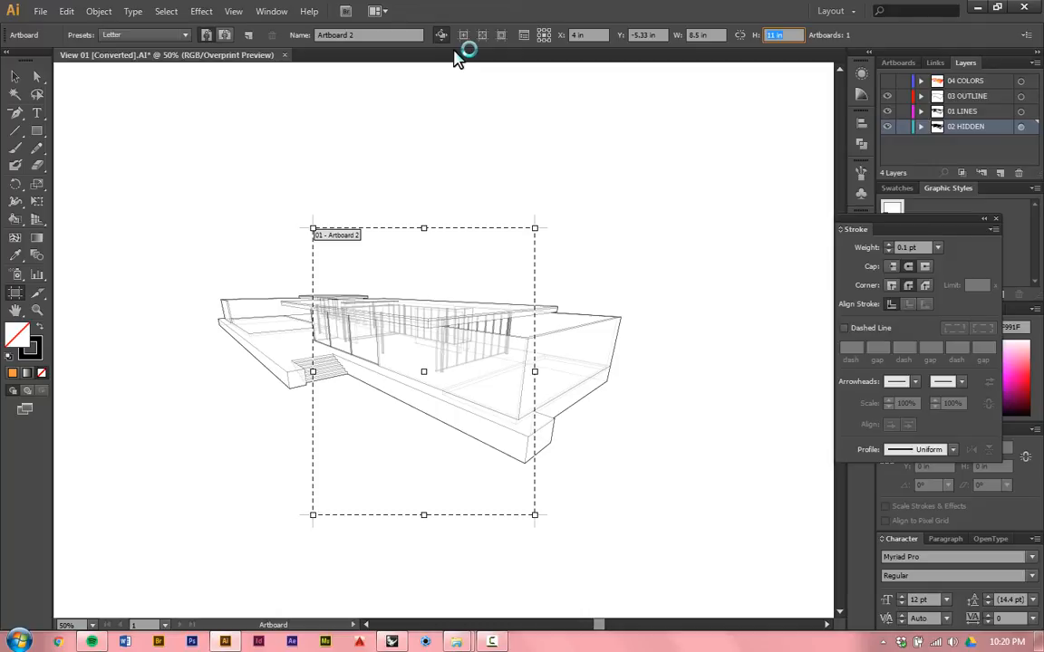
{"action": "key", "text": "Escape"}
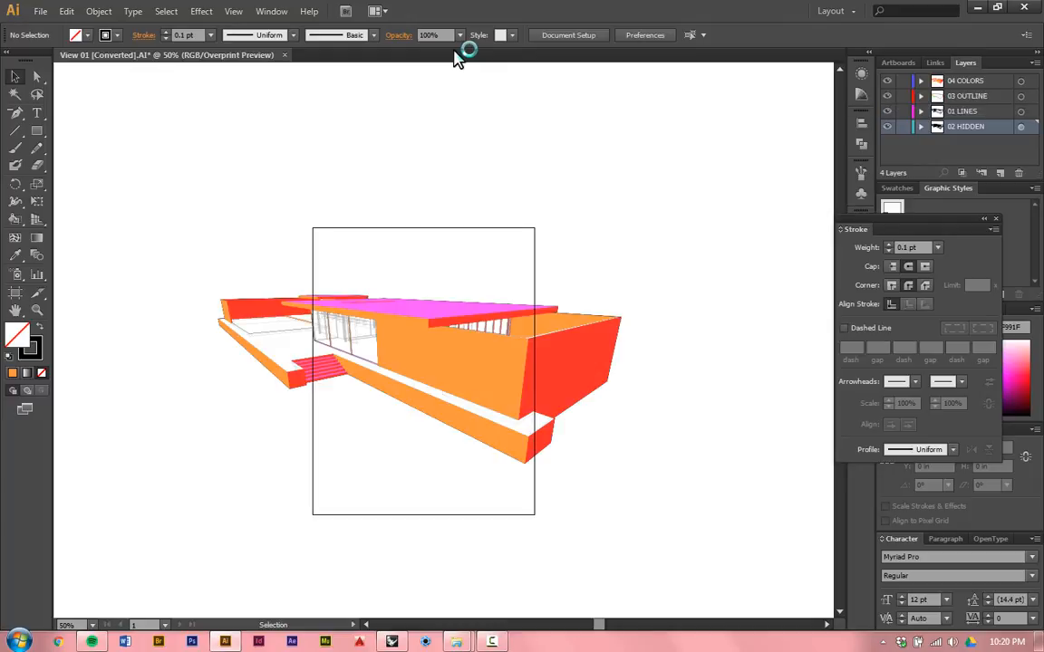
Step: Scale all artwork proportionally about its centre to about 3.12 in high and move it straight down about 2.3 in on the artboard
{"action": "key", "text": "ctrl+a"}
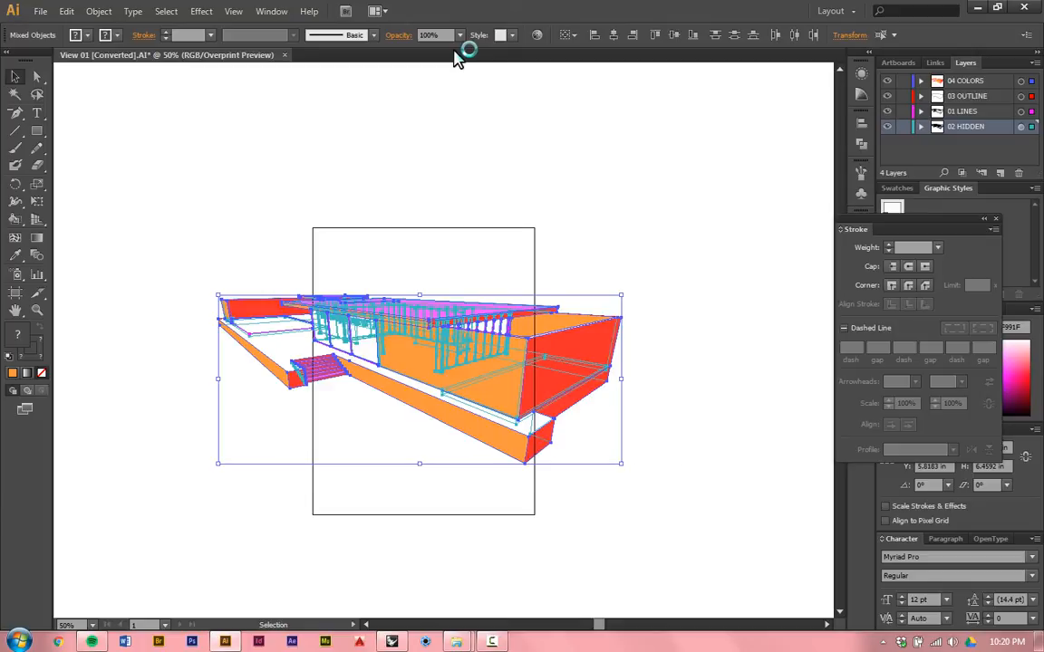
{"action": "left_click_drag", "start_coordinate": [621, 463], "coordinate": [541, 418], "text": "alt+shift"}
{"action": "key", "text": "ctrl+shift+a"}
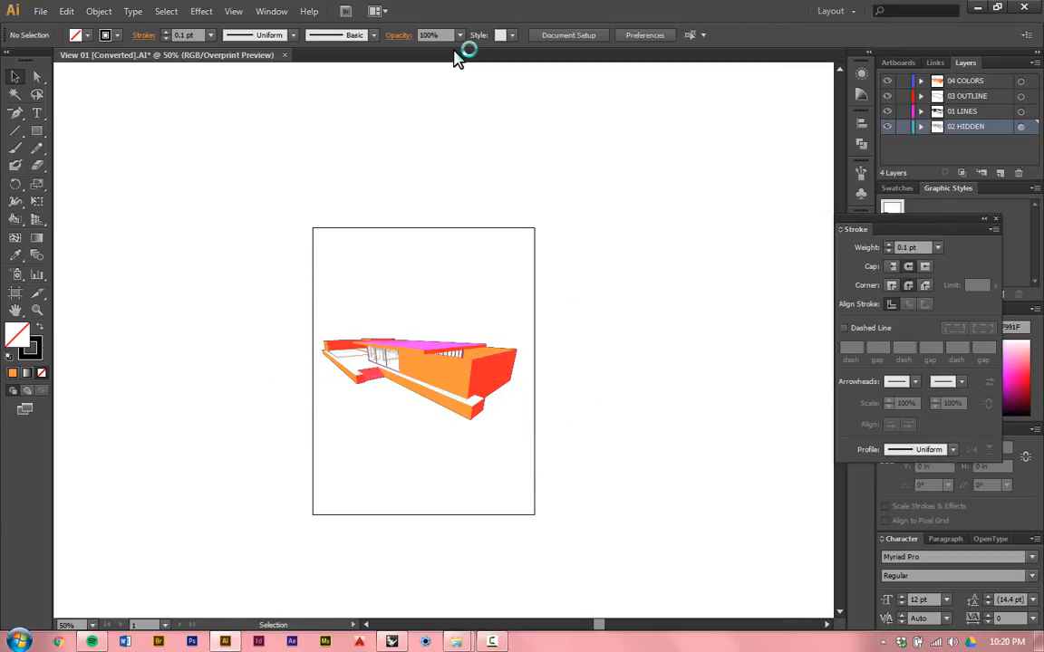
{"action": "left_click_drag", "start_coordinate": [589, 484], "coordinate": [236, 307]}
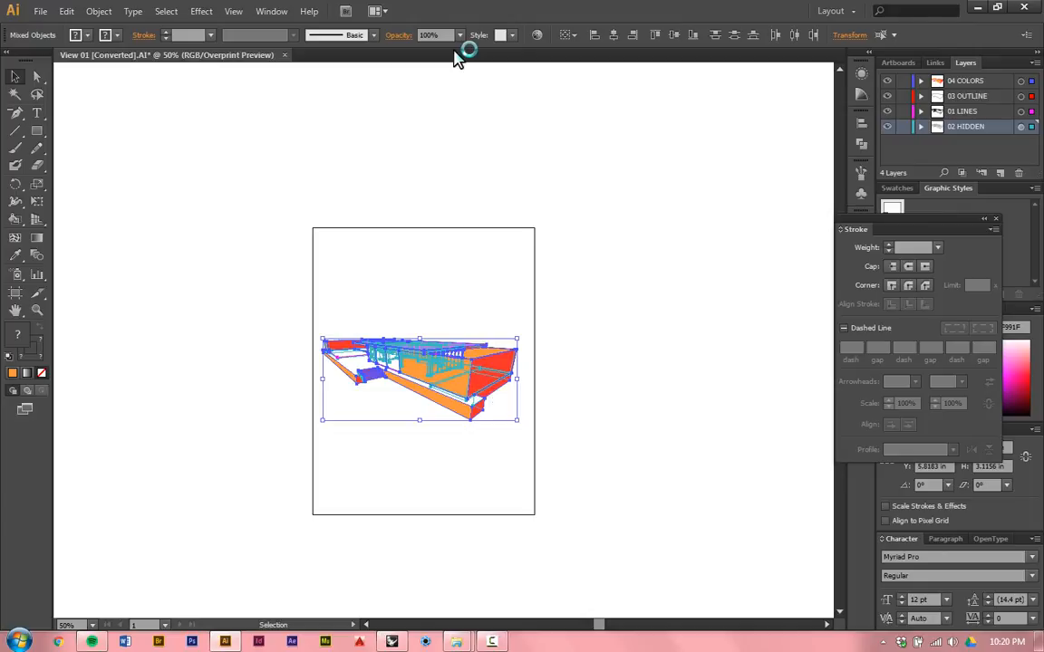
{"action": "left_click_drag", "start_coordinate": [471, 374], "coordinate": [470, 432], "text": "shift"}
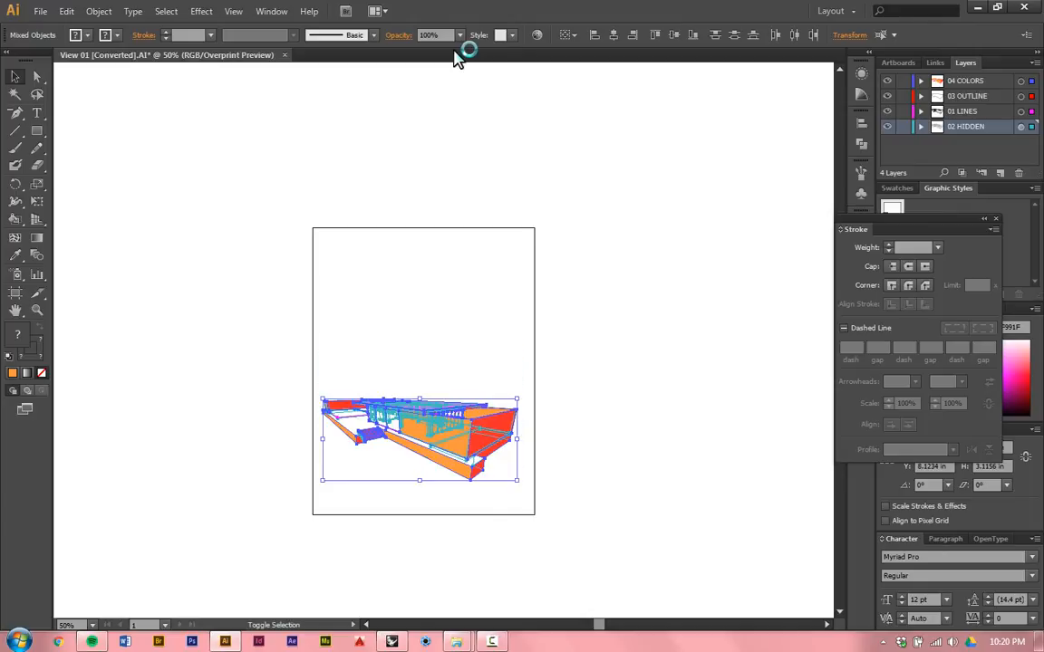
{"action": "key", "text": "ctrl+shift+a"}
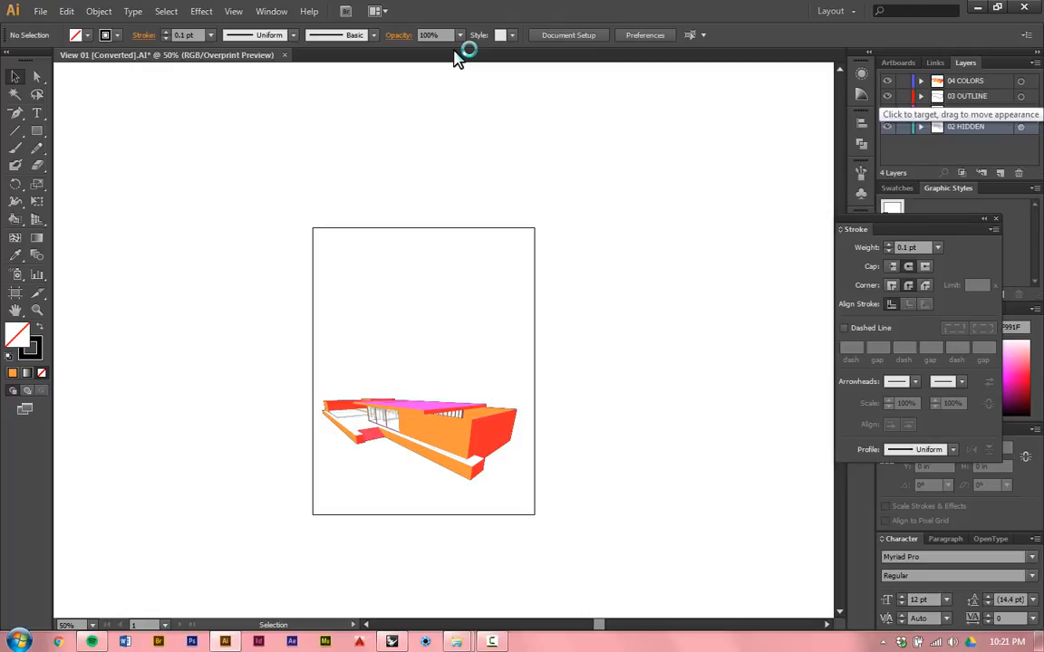
Step: Move the outline, visible and hidden linework straight up about 4.2 in, above the color fills, and shift it slightly higher
{"action": "key", "text": "ctrl+a"}
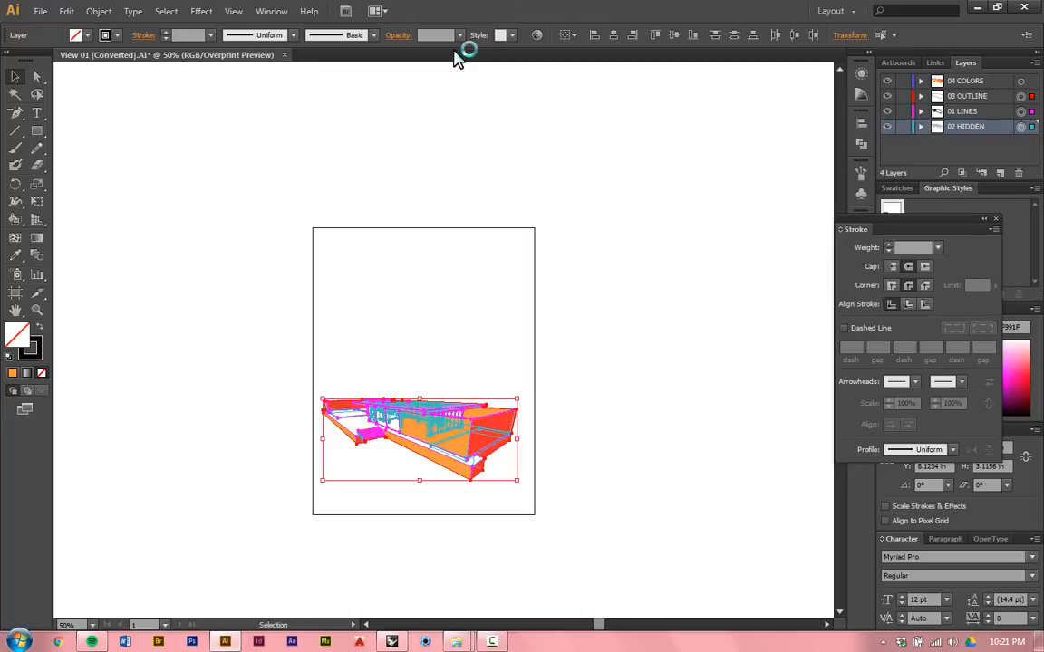
{"action": "left_click_drag", "start_coordinate": [450, 421], "coordinate": [450, 312], "text": "shift"}
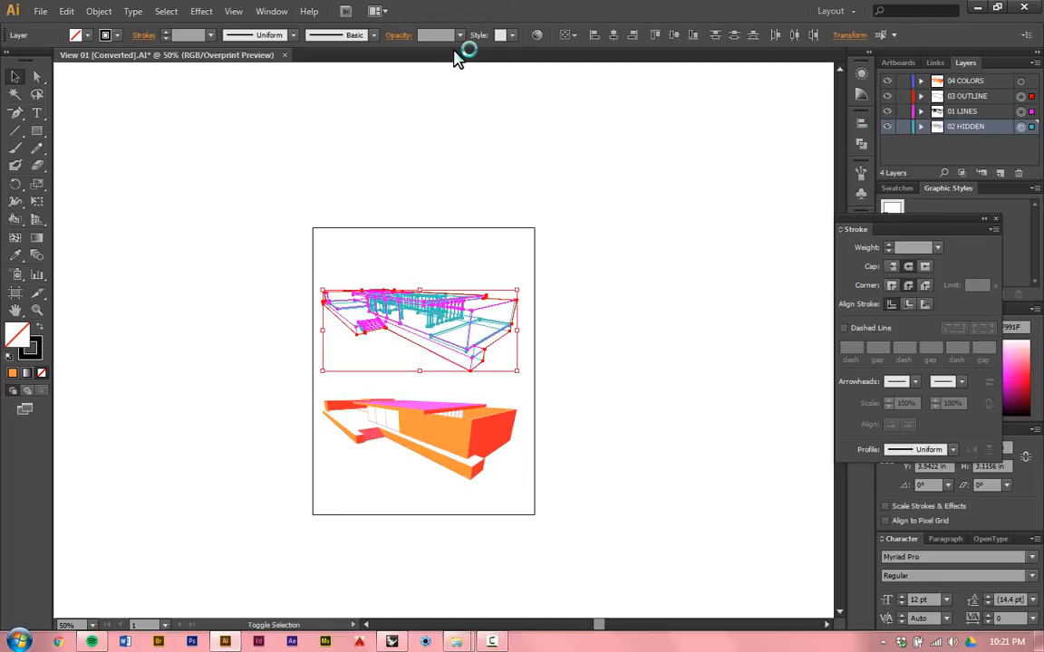
{"action": "key", "text": "ctrl+shift+a"}
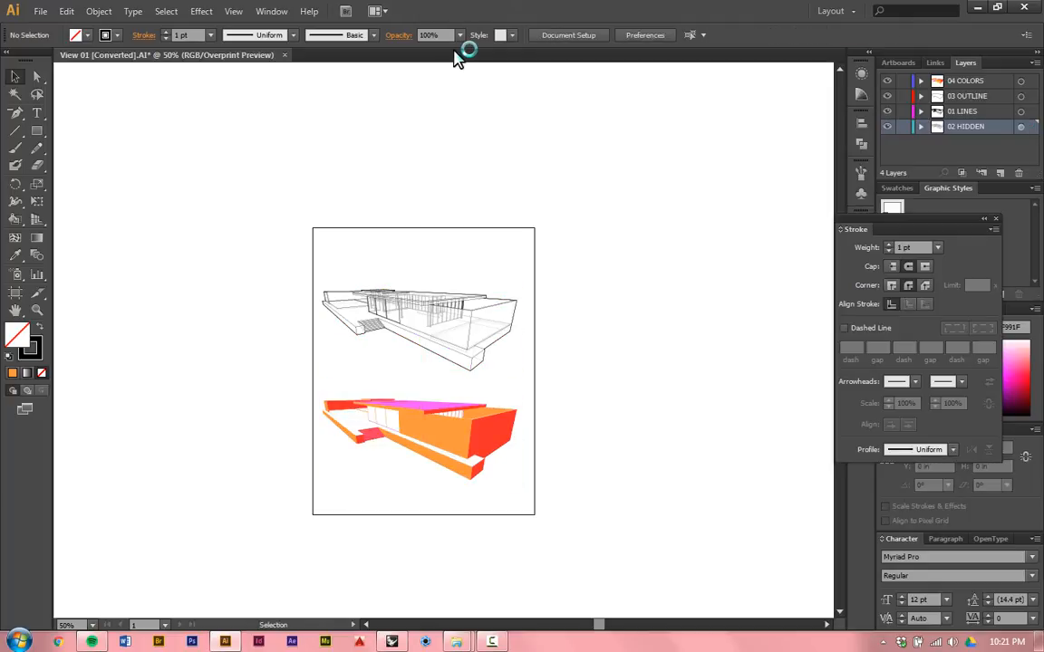
{"action": "left_click_drag", "start_coordinate": [176, 254], "coordinate": [495, 358]}
{"action": "left_click_drag", "start_coordinate": [451, 304], "coordinate": [450, 298], "text": "shift"}
{"action": "key", "text": "ctrl+shift+a"}
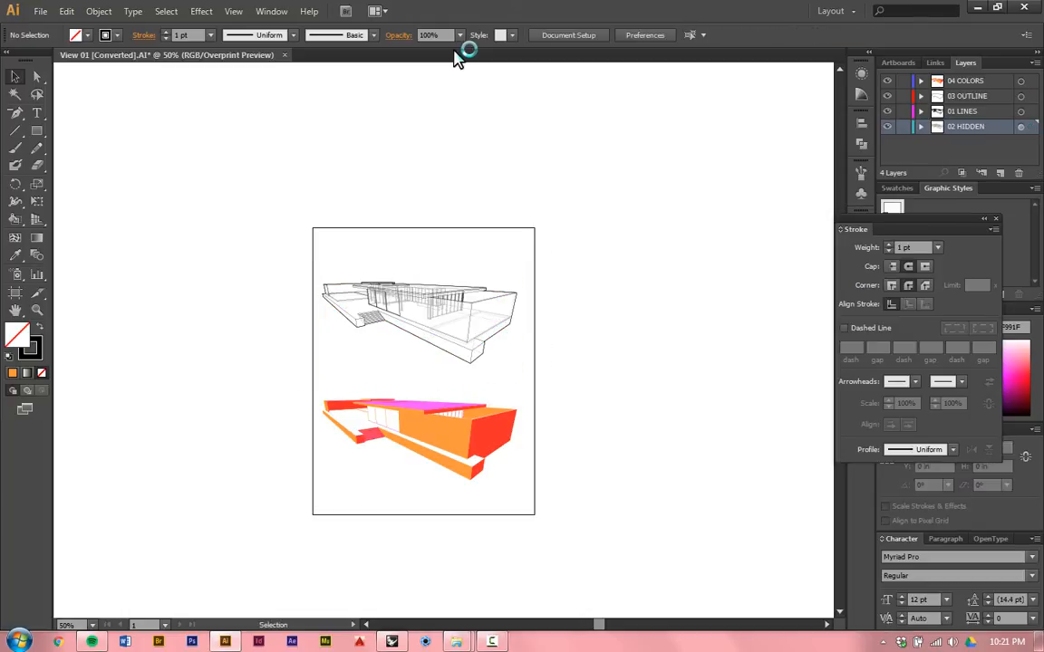
Step: Examine the line weights of the scaled linework close up around the roof and glazing, and across the whole page
{"action": "key", "text": "ctrl+equal"}
{"action": "key", "text": "ctrl+equal"}
{"action": "key", "text": "ctrl+equal"}
{"action": "key", "text": "ctrl+equal"}
{"action": "key", "text": "ctrl+equal"}
{"action": "key", "text": "ctrl+equal"}
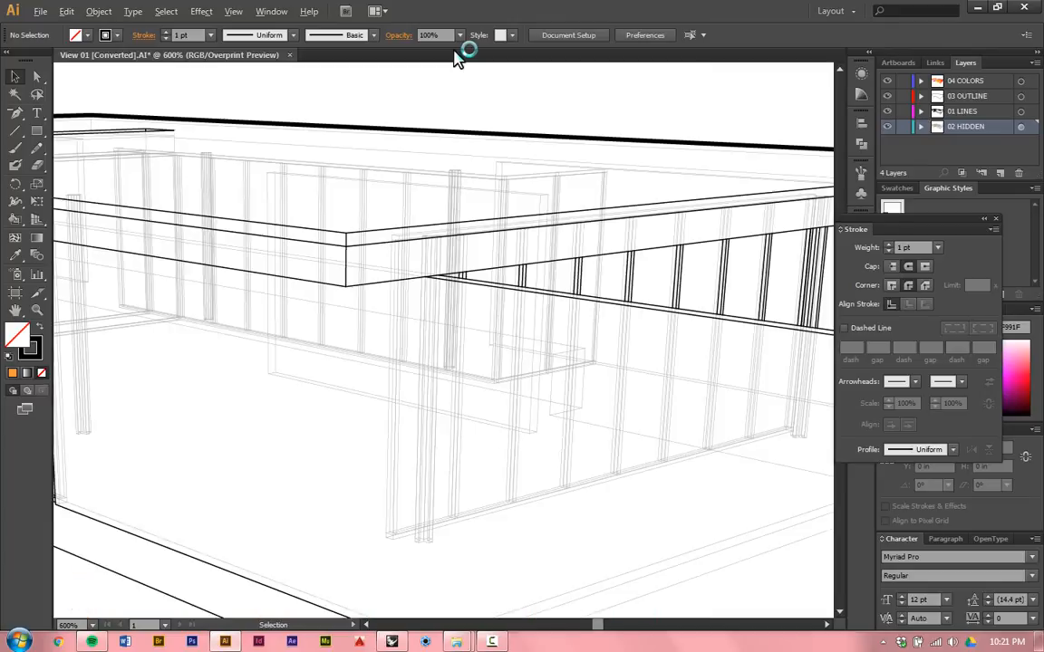
{"action": "key", "text": "ctrl+minus"}
{"action": "key", "text": "ctrl+minus"}
{"action": "key", "text": "ctrl+minus"}
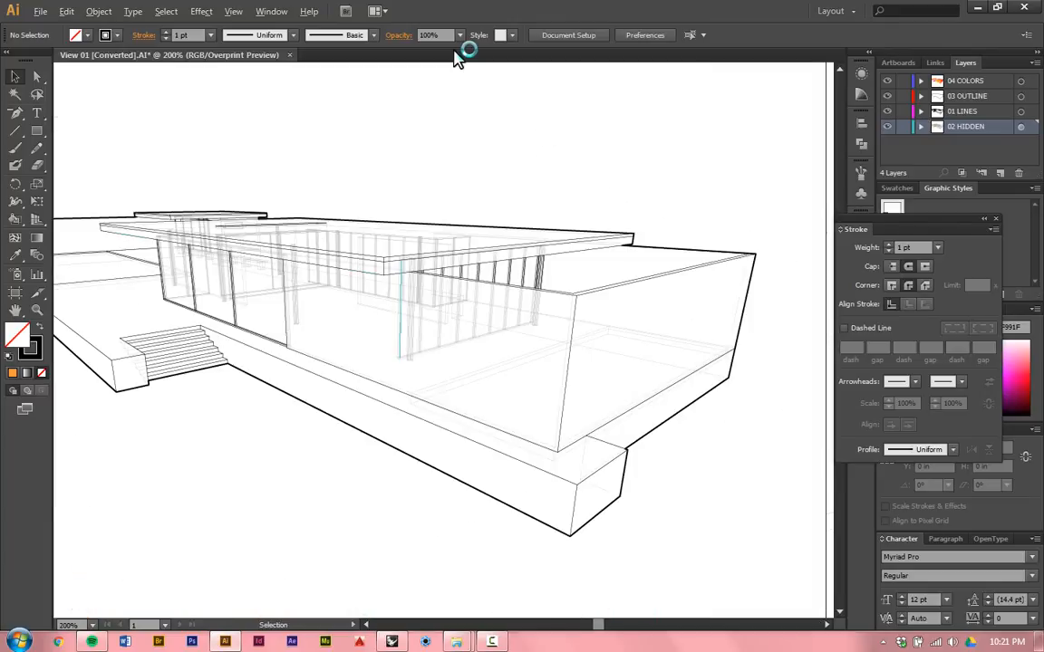
{"action": "key", "text": "ctrl+minus"}
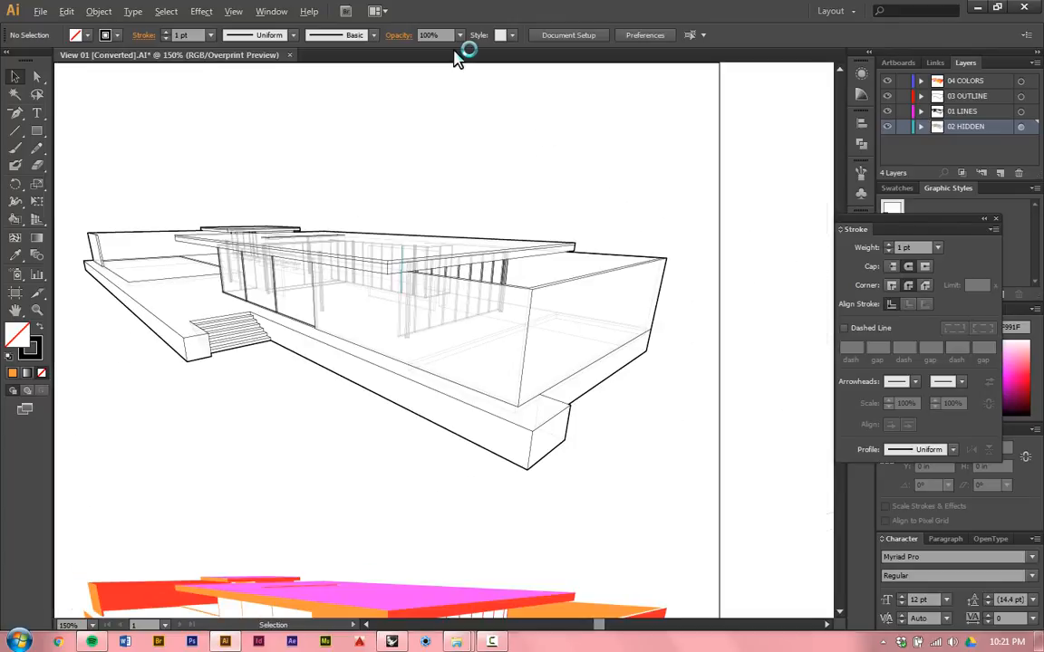
{"action": "key", "text": "ctrl+minus"}
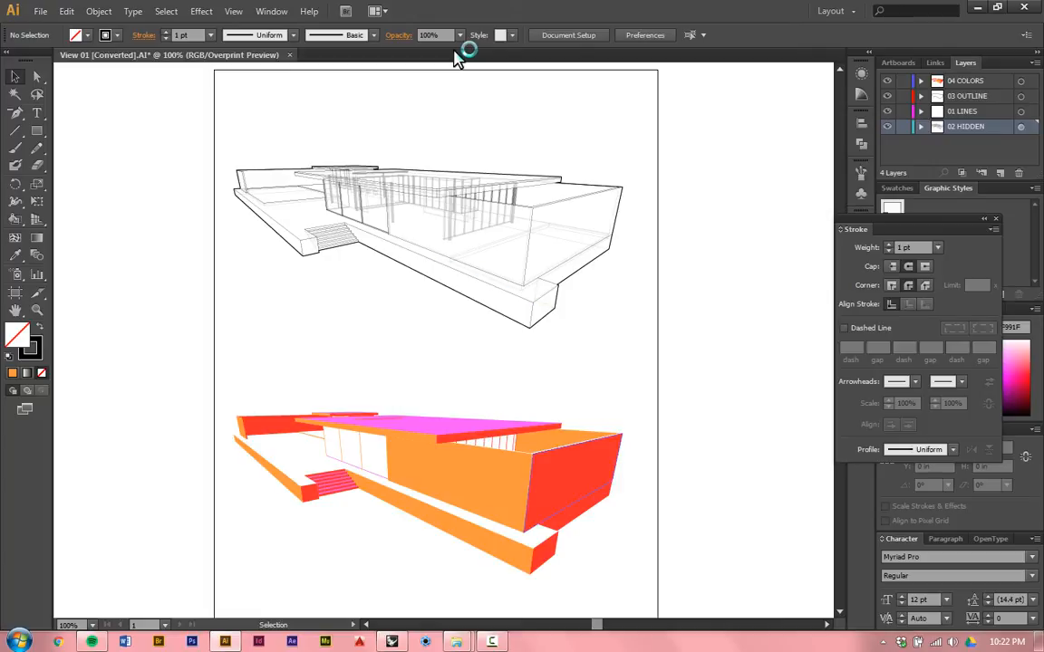
Step: Set the outline's stroke weight to 0.75 pt and check the linework close up and with the full page
{"action": "key", "text": "space"}
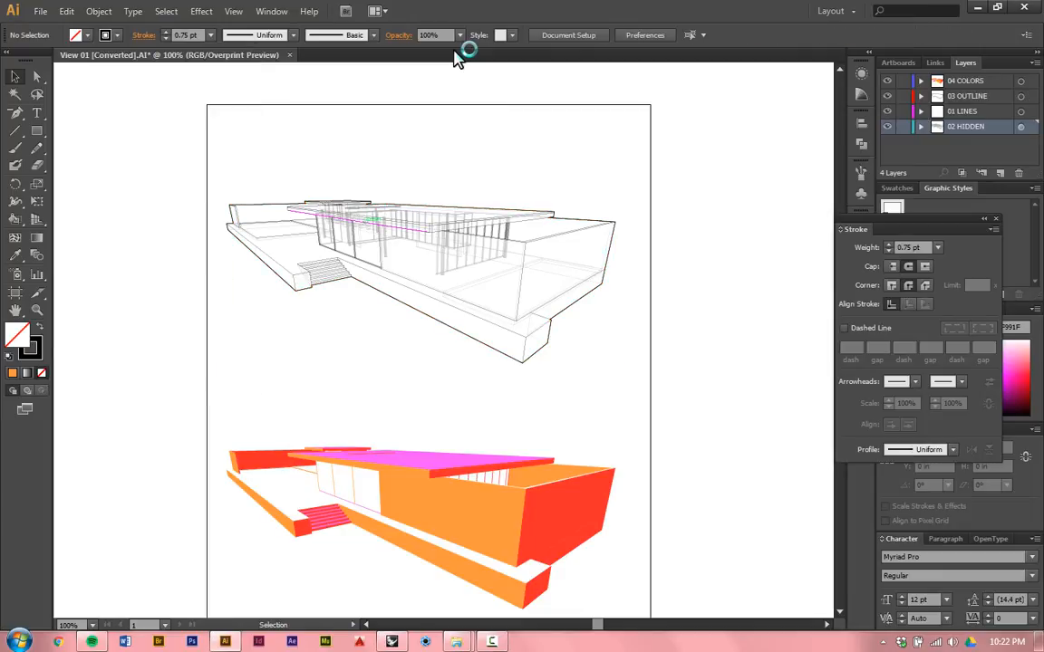
{"action": "key", "text": "ctrl+plus"}
{"action": "key", "text": "ctrl+plus"}
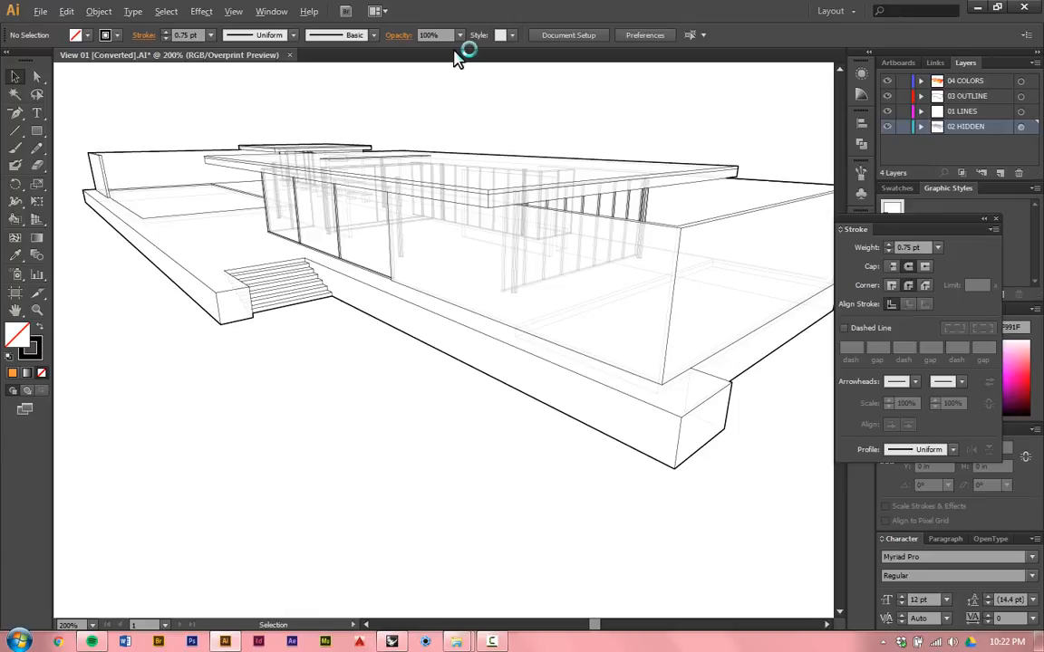
{"action": "key", "text": "ctrl+minus"}
{"action": "key", "text": "ctrl+minus"}
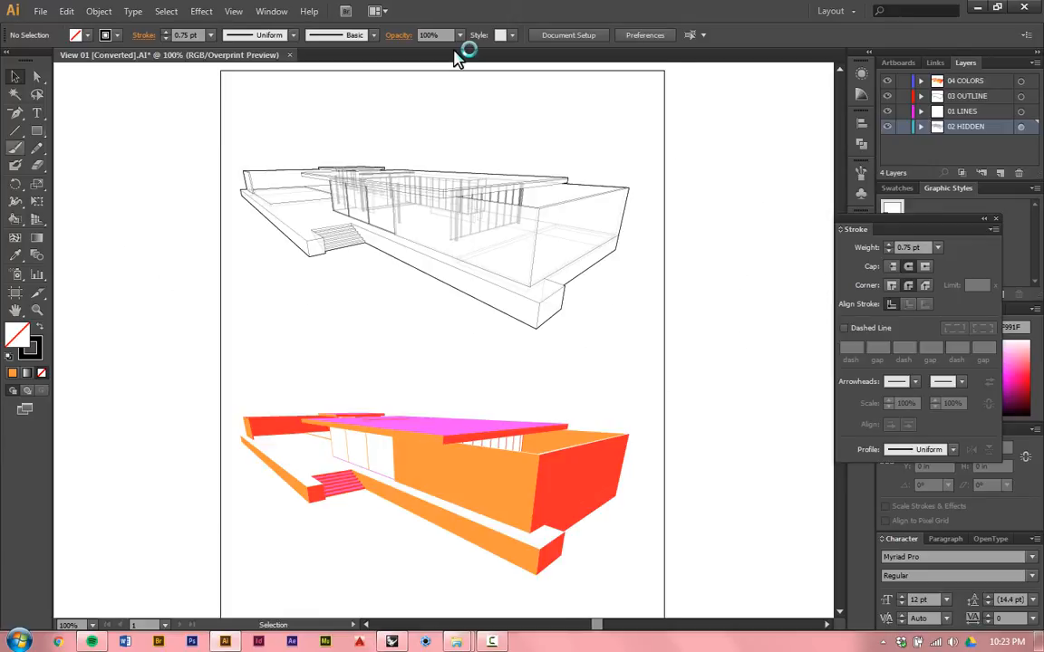
{"action": "key", "text": "t"}
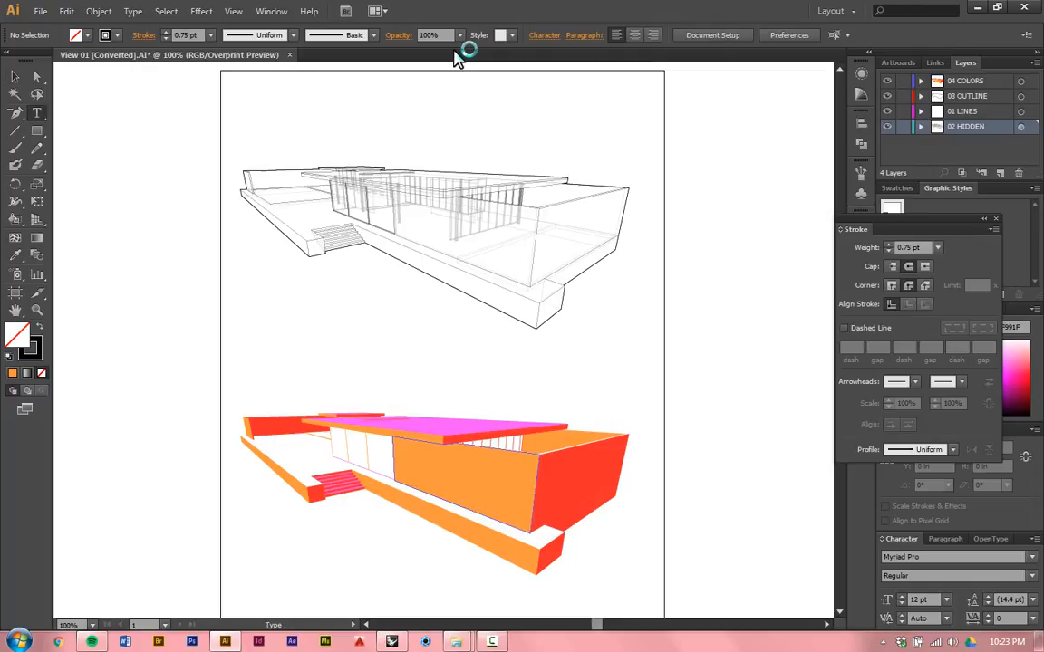
{"action": "mouse_move", "coordinate": [405, 364]}
{"action": "left_mouse_down"}
{"action": "mouse_move", "coordinate": [458, 390]}
{"action": "mouse_move", "coordinate": [519, 388]}
{"action": "left_mouse_up"}
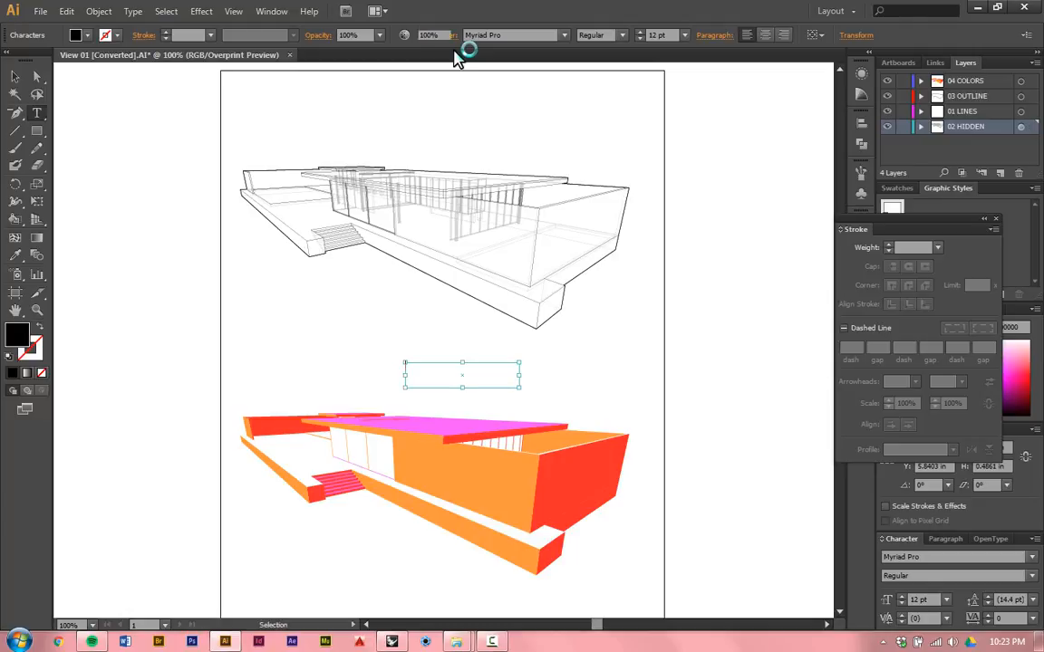
{"action": "key", "text": "ctrl+z"}
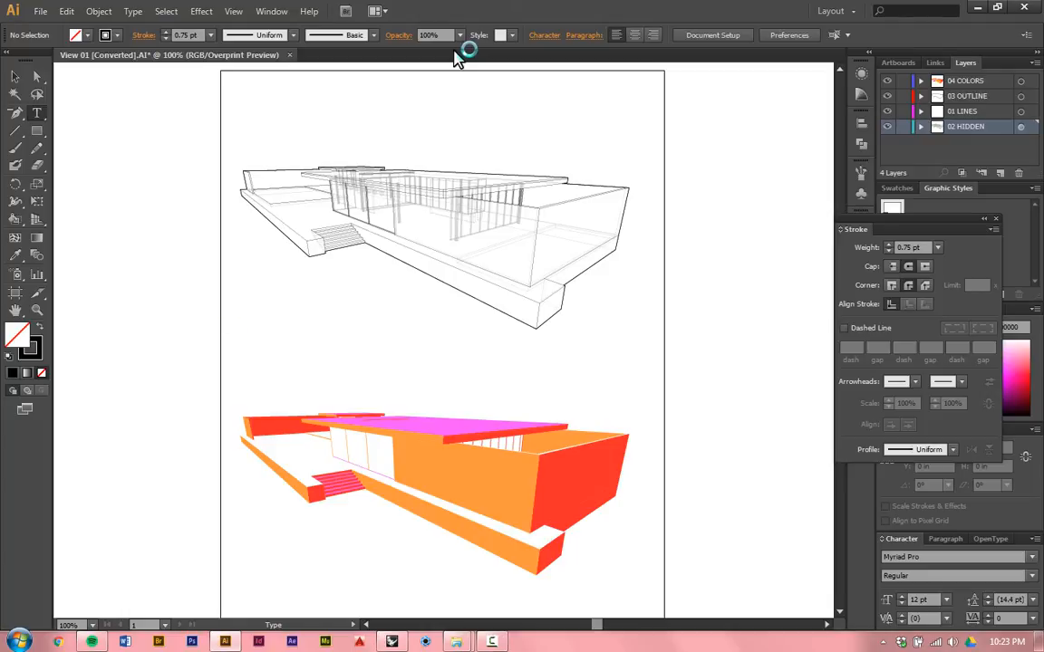
{"action": "key", "text": "v"}
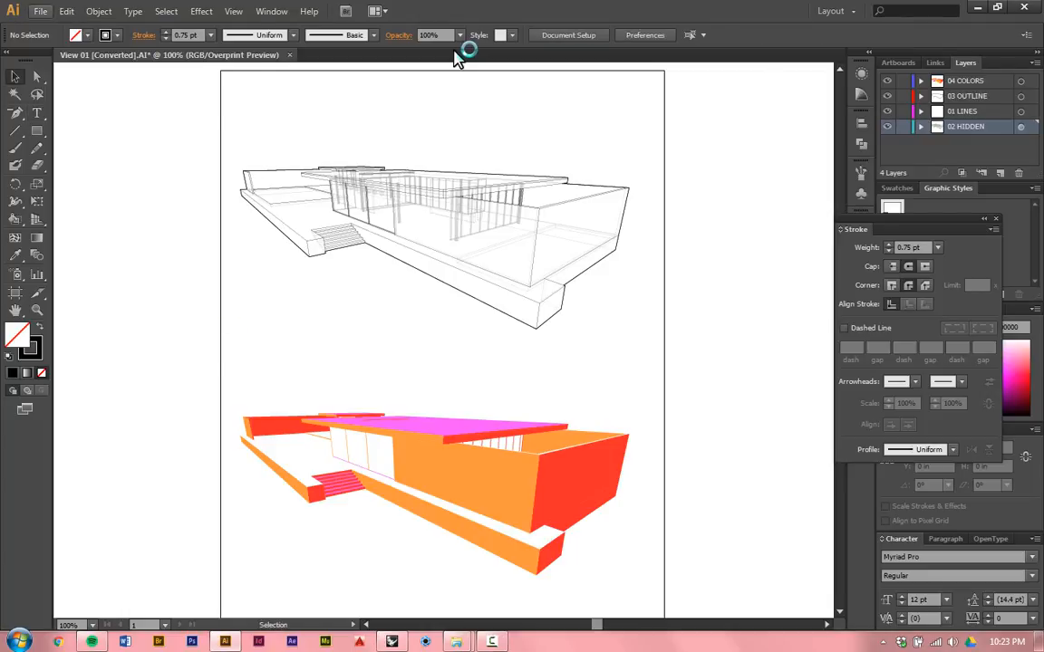
Step: Save the document as View 01.ai on the Desktop, replacing the existing file, in Illustrator CS6 format with a PDF-compatible file
{"action": "key", "text": "alt+f"}
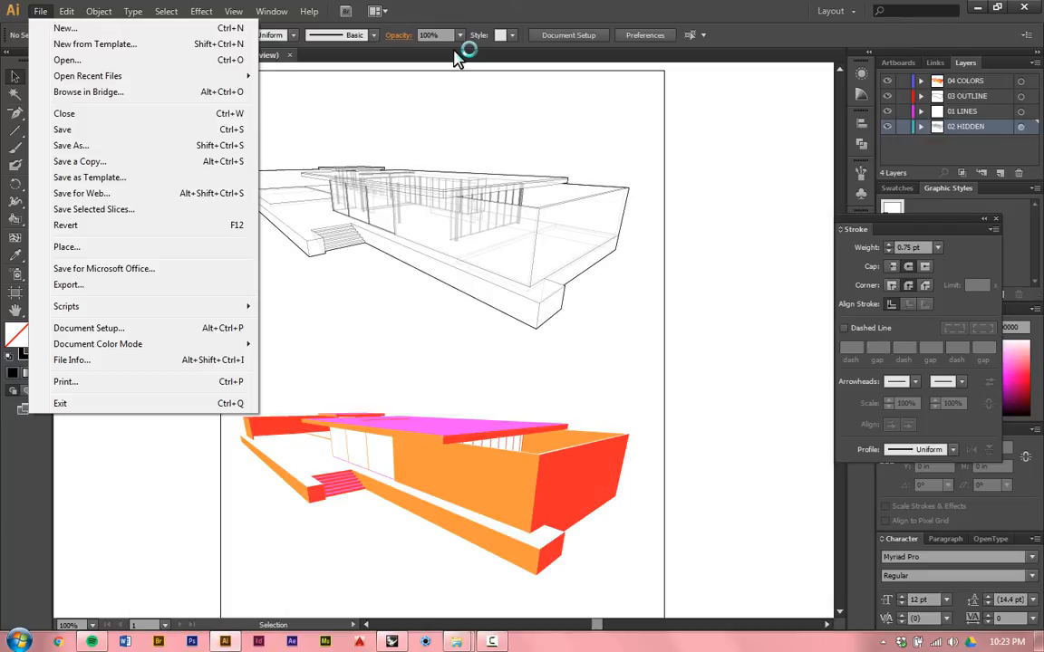
{"action": "key", "text": "Down"}
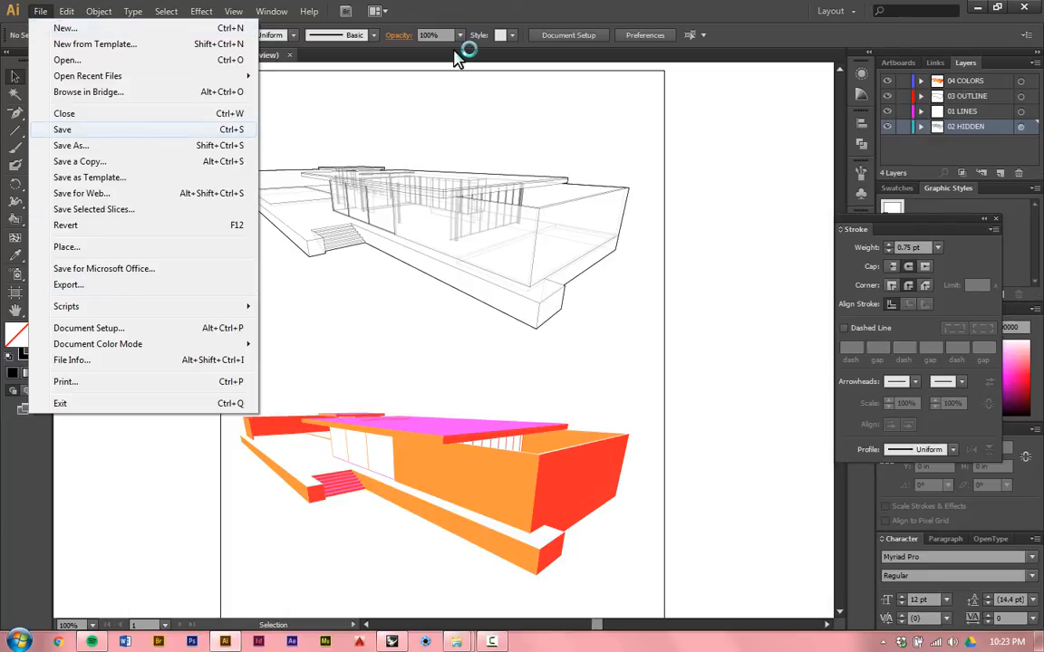
{"action": "key", "text": "Return"}
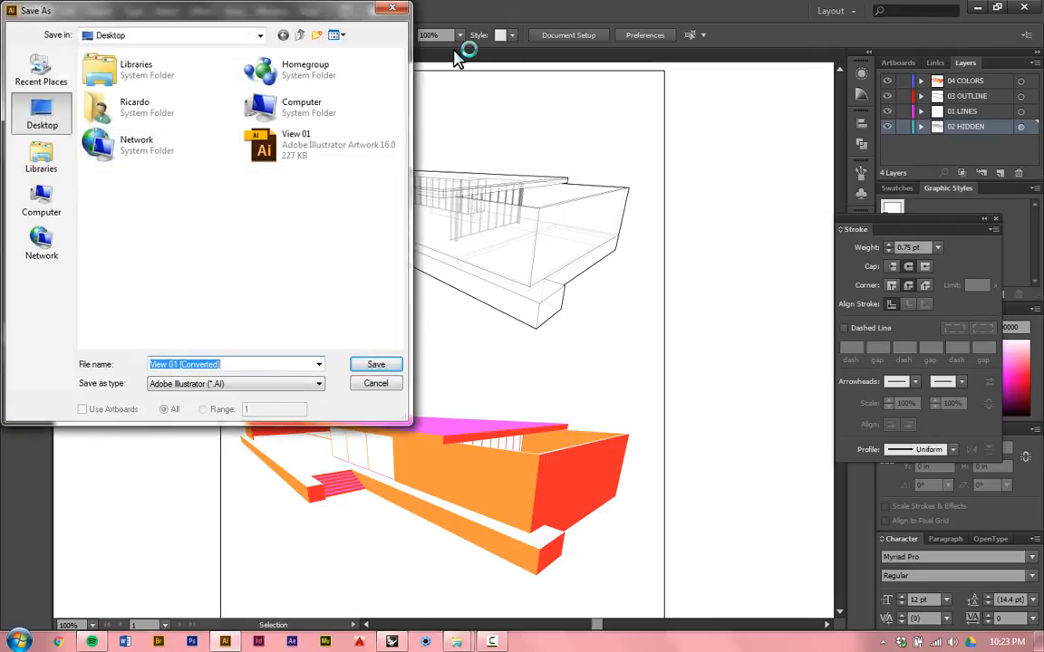
{"action": "left_click", "coordinate": [321, 144]}
{"action": "left_click", "coordinate": [375, 364]}
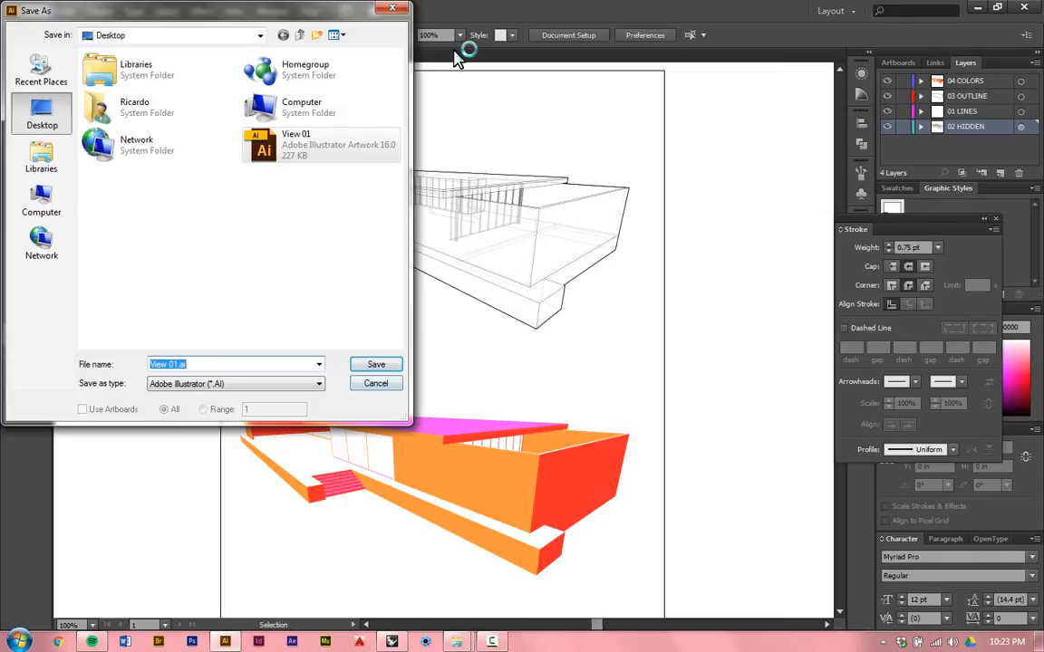
{"action": "key", "text": "Return"}
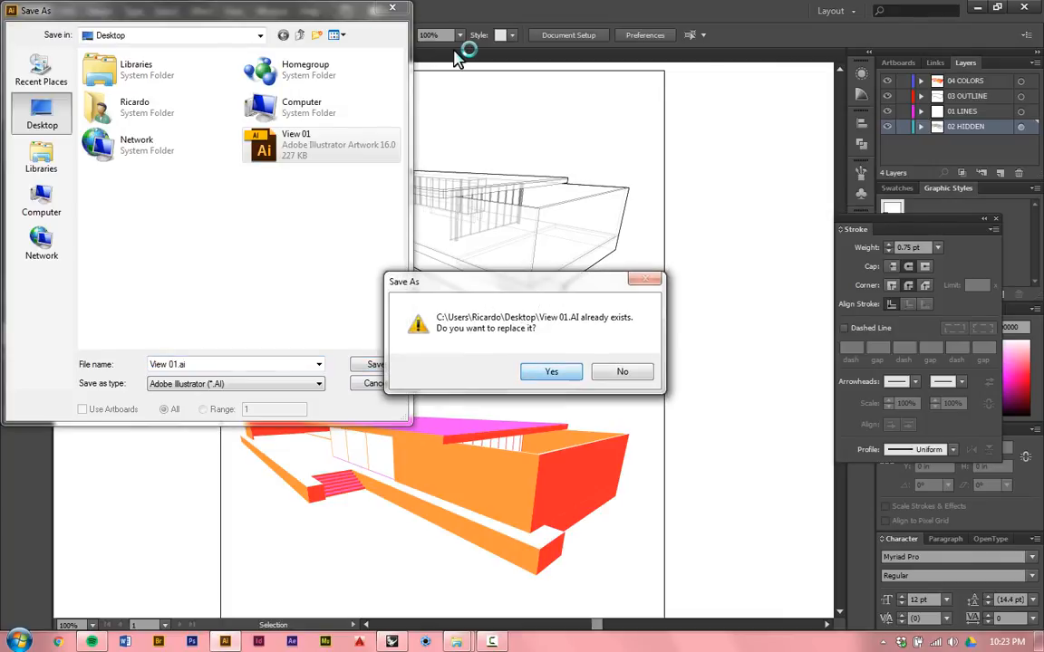
{"action": "key", "text": "Return"}
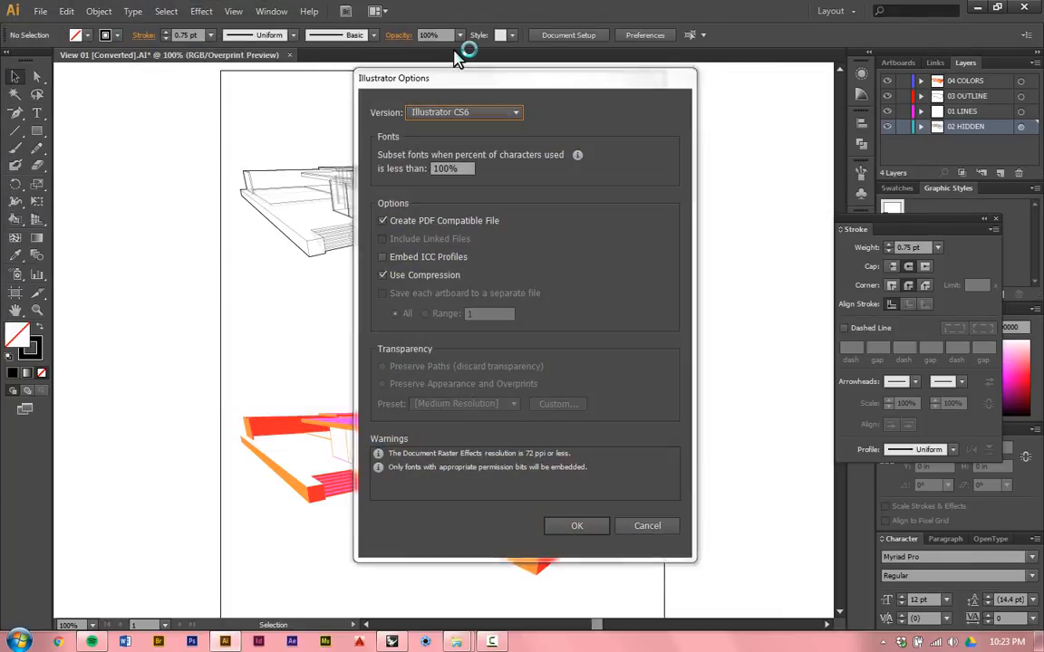
{"action": "key", "text": "Return"}
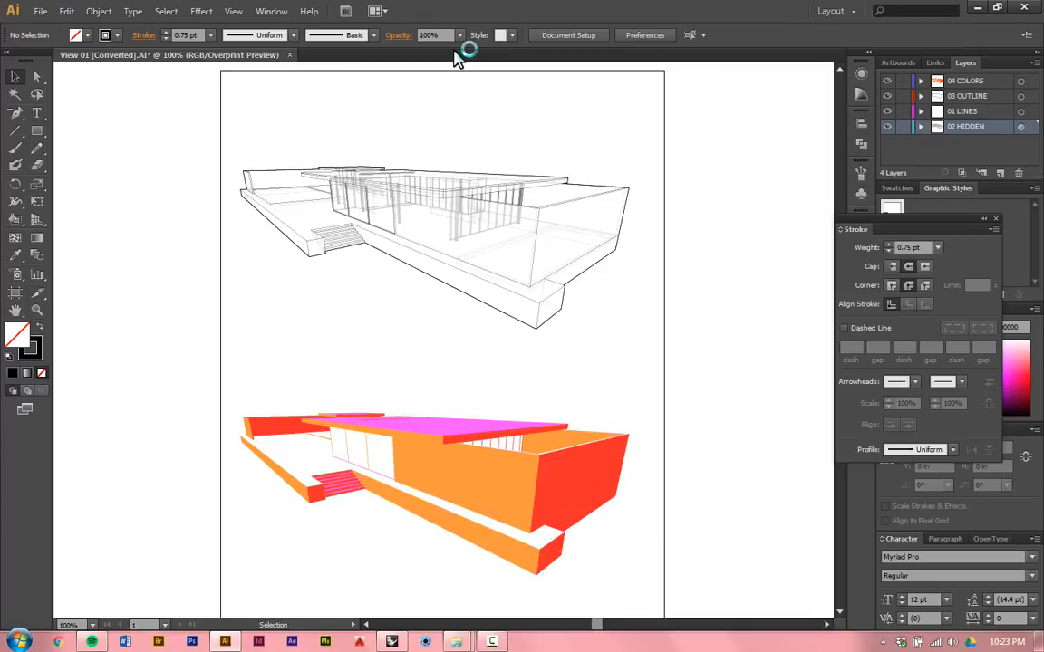
Step: Save the artwork as View 01.pdf on the Desktop, using the Illustrator Default PDF preset
{"action": "key", "text": "alt+f"}
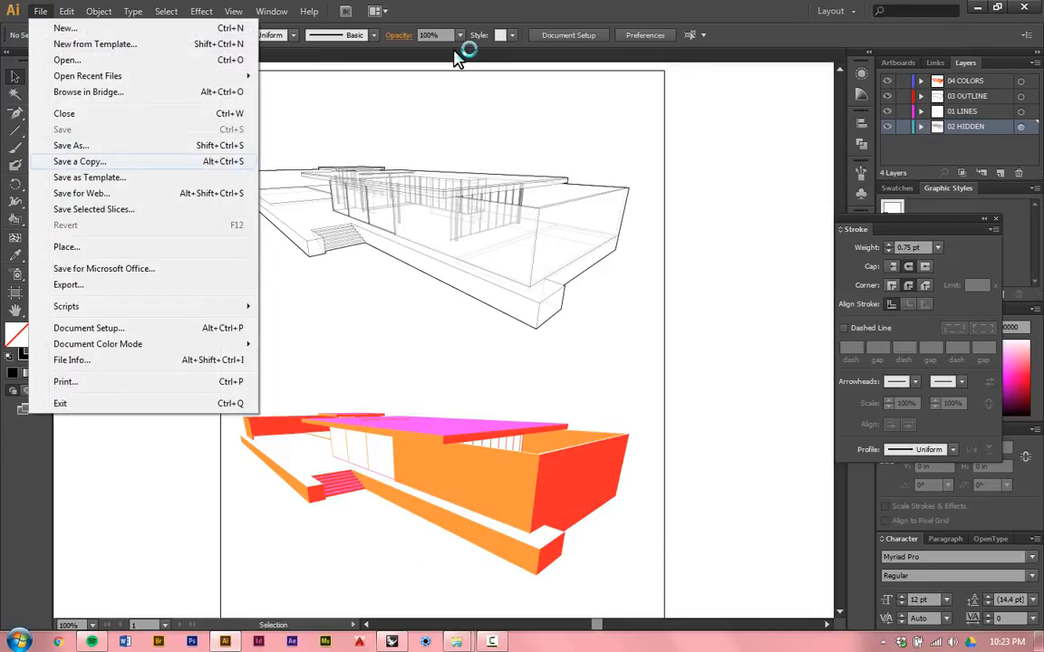
{"action": "key", "text": "Up"}
{"action": "key", "text": "Return"}
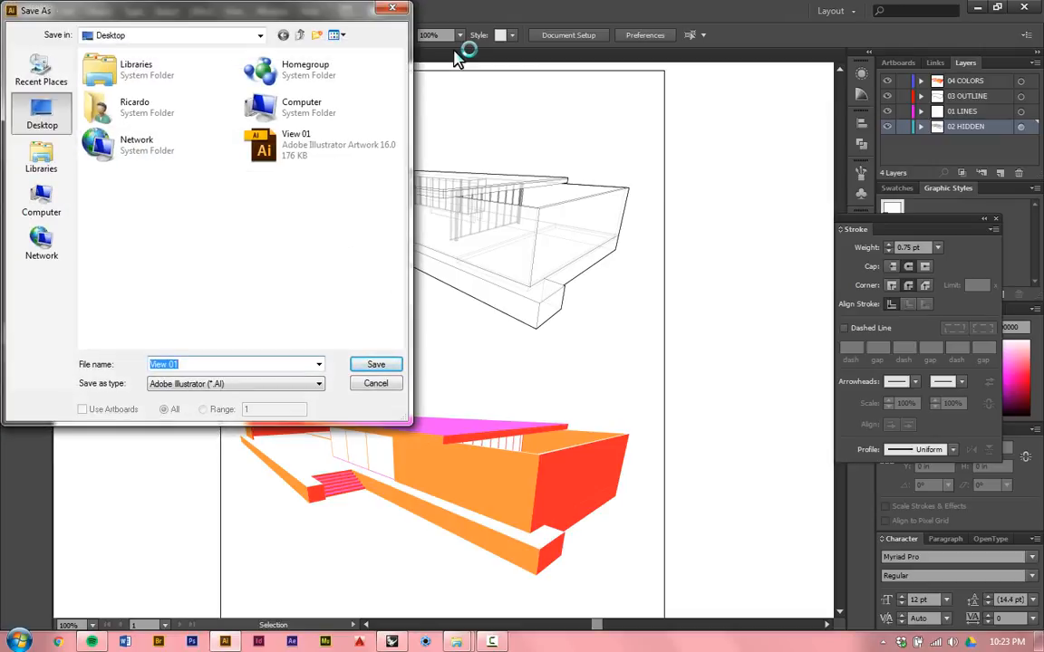
{"action": "key", "text": "Tab"}
{"action": "key", "text": "alt+Down"}
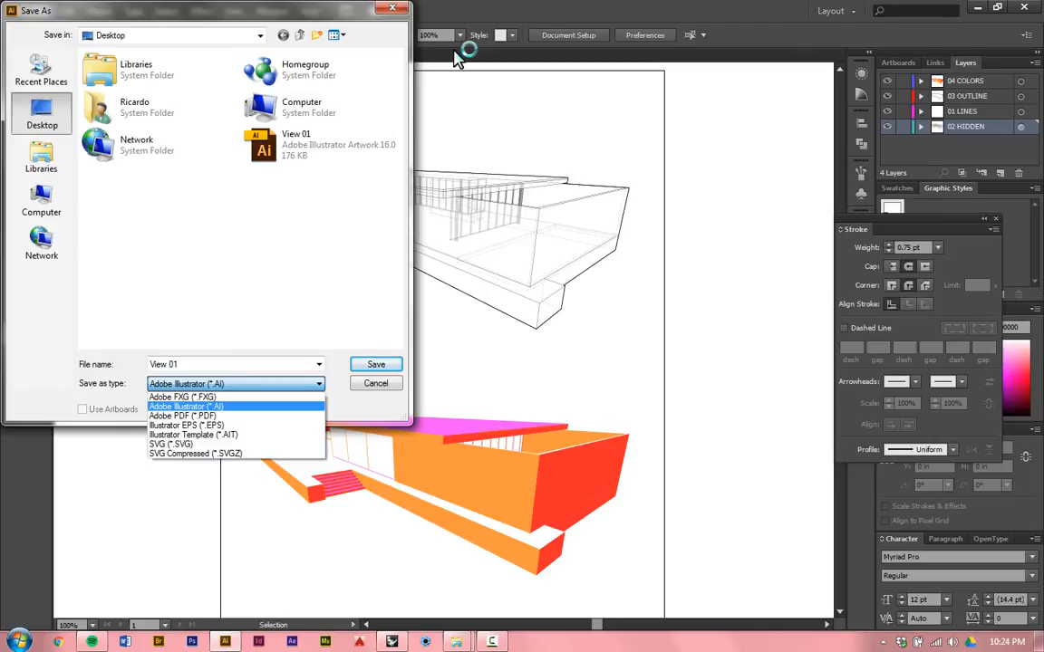
{"action": "key", "text": "Down"}
{"action": "key", "text": "Return"}
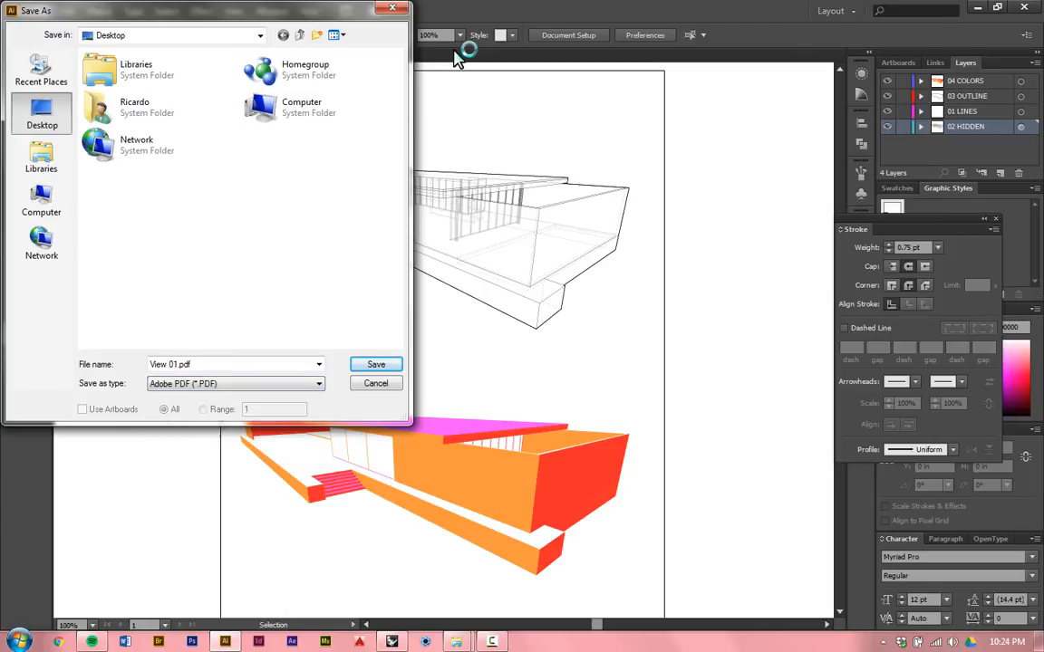
{"action": "key", "text": "Return"}
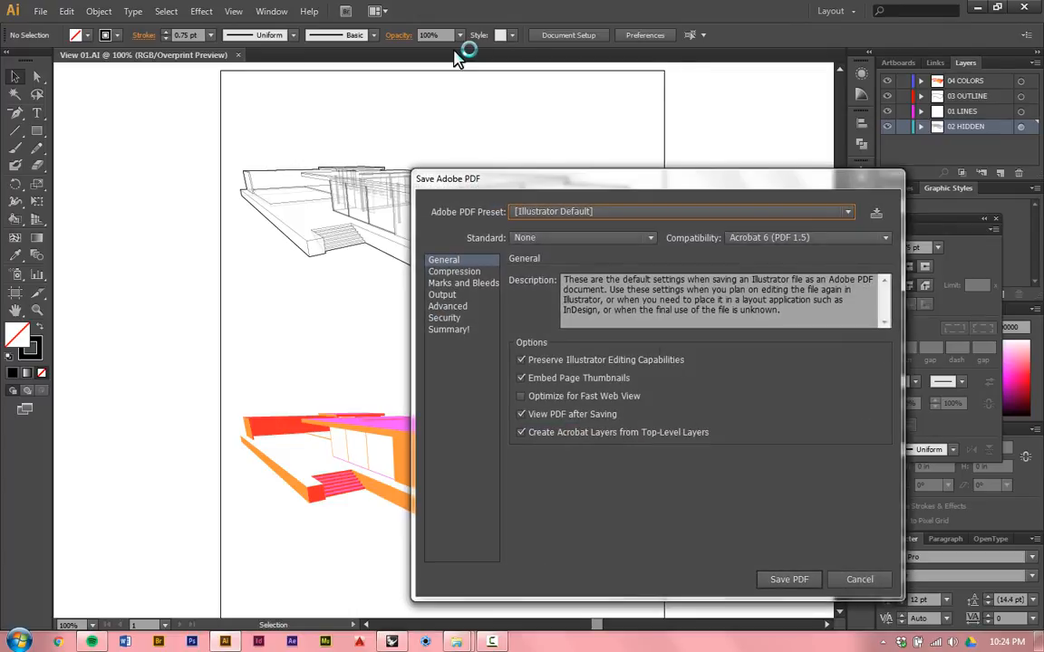
{"action": "key", "text": "Return"}
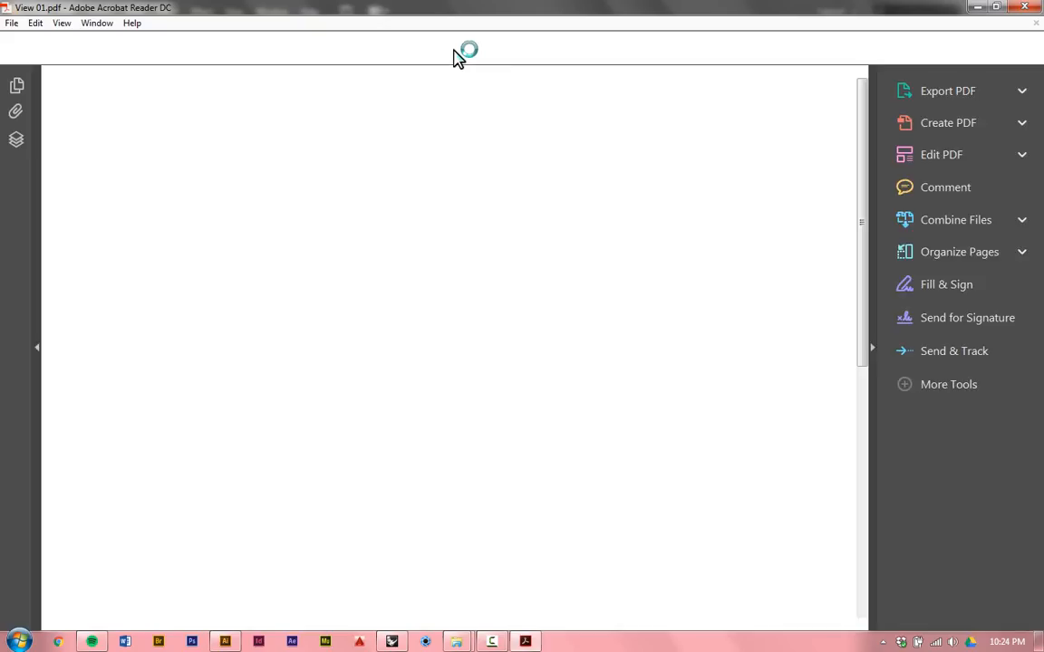
Step: Look over the exported PDF page in Acrobat Reader, comparing the line drawing with the color fills below it
{"action": "scroll", "coordinate": [456, 56], "scroll_direction": "down", "scroll_amount": 8}
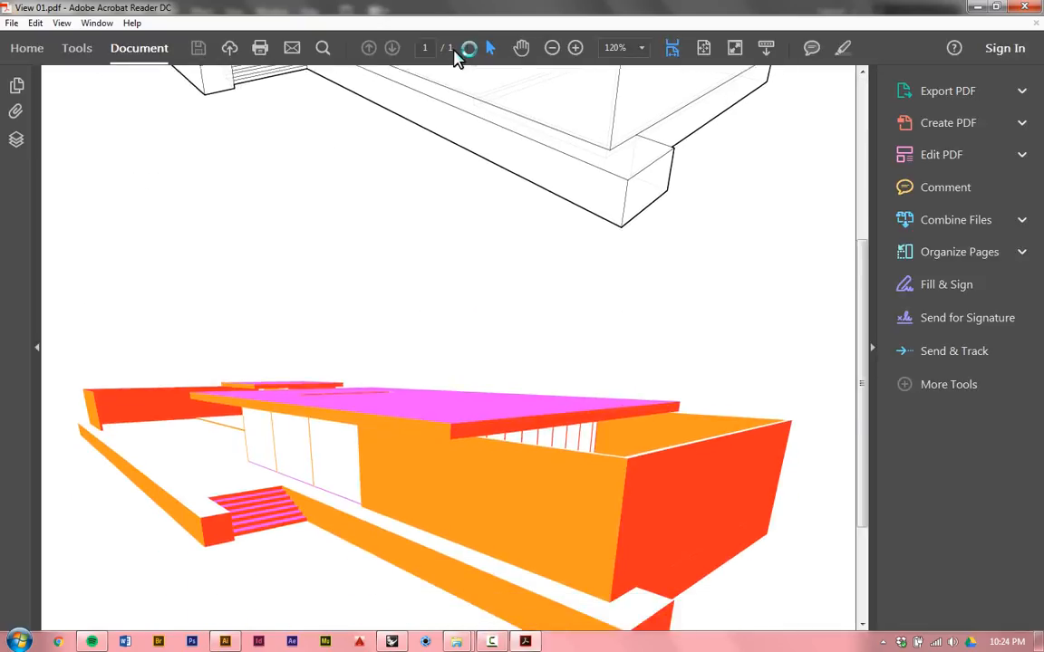
{"action": "scroll", "coordinate": [456, 56], "scroll_direction": "up", "scroll_amount": 5}
{"action": "scroll", "coordinate": [456, 56], "scroll_direction": "up", "scroll_amount": 3}
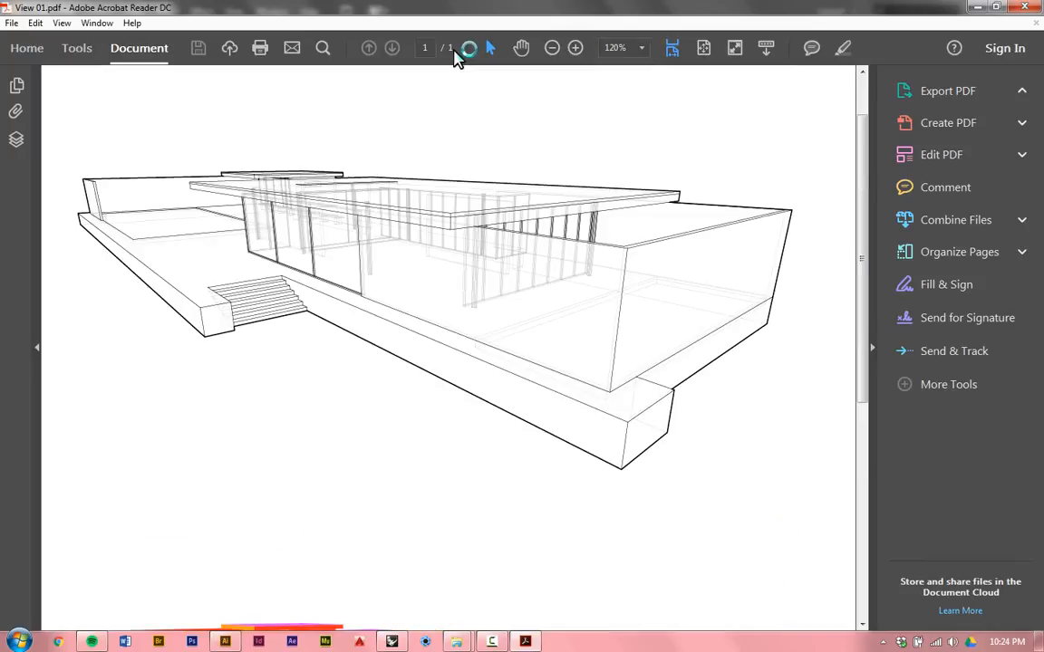
{"action": "scroll", "coordinate": [456, 56], "scroll_direction": "up", "scroll_amount": 1}
{"action": "scroll", "coordinate": [456, 56], "scroll_direction": "down", "scroll_amount": 10}
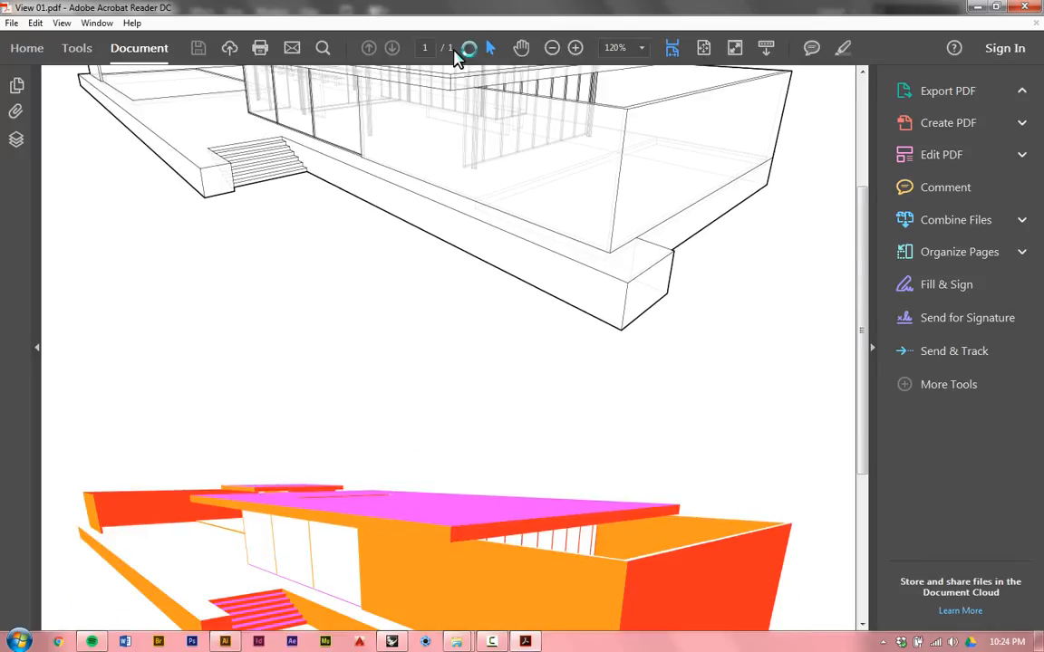
{"action": "scroll", "coordinate": [456, 56], "scroll_direction": "up", "scroll_amount": 10}
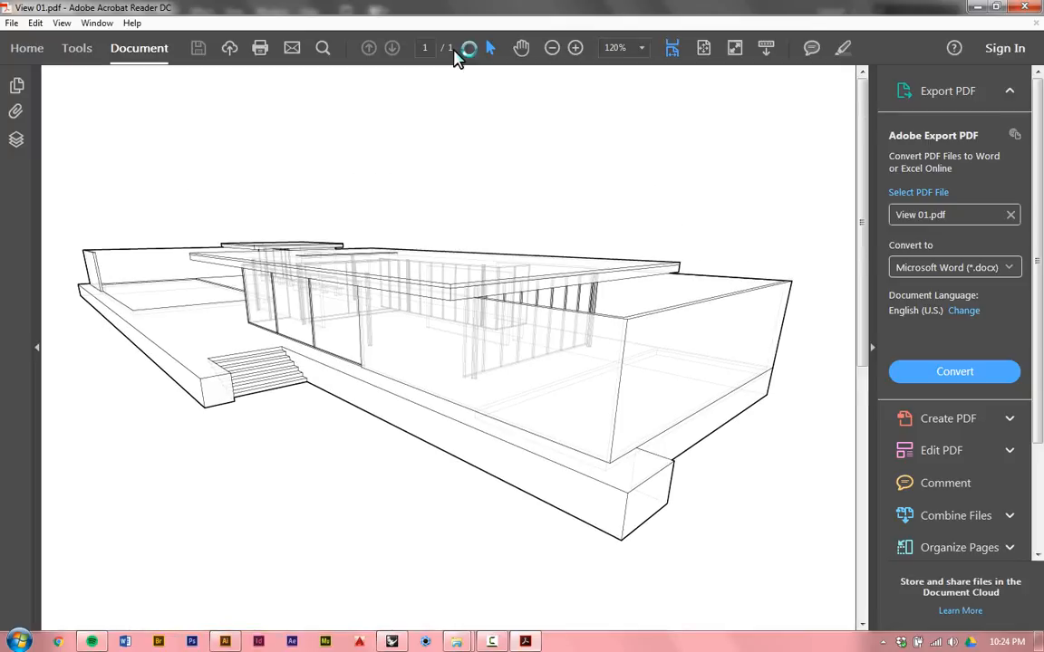
{"action": "scroll", "coordinate": [458, 56], "scroll_direction": "down", "scroll_amount": 5}
{"action": "scroll", "coordinate": [458, 57], "scroll_direction": "down", "scroll_amount": 1}
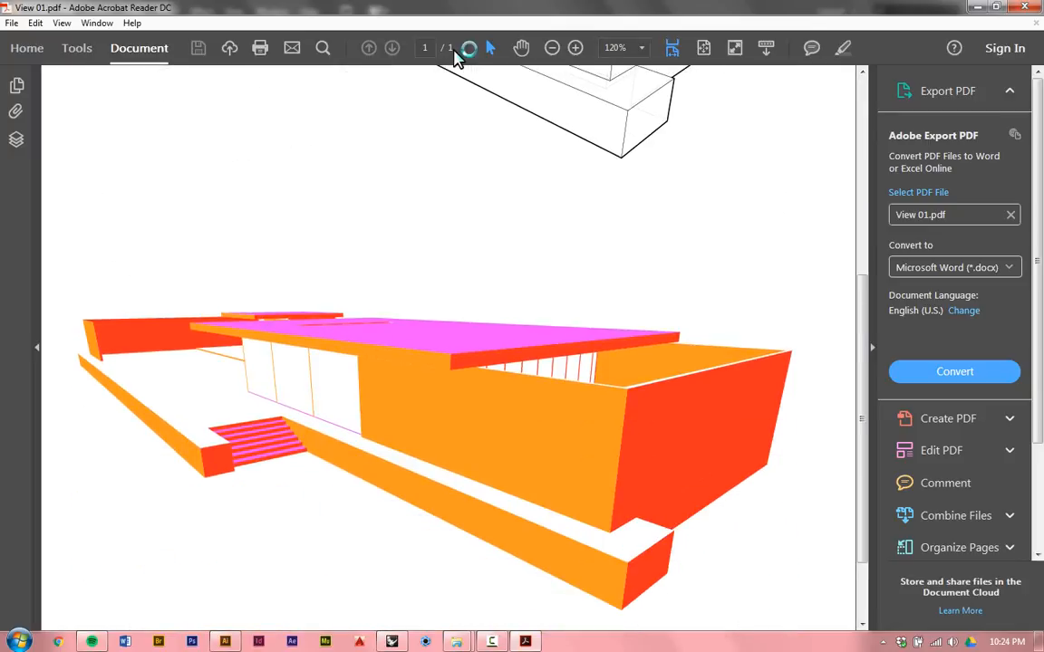
{"action": "scroll", "coordinate": [457, 57], "scroll_direction": "down", "scroll_amount": 3}
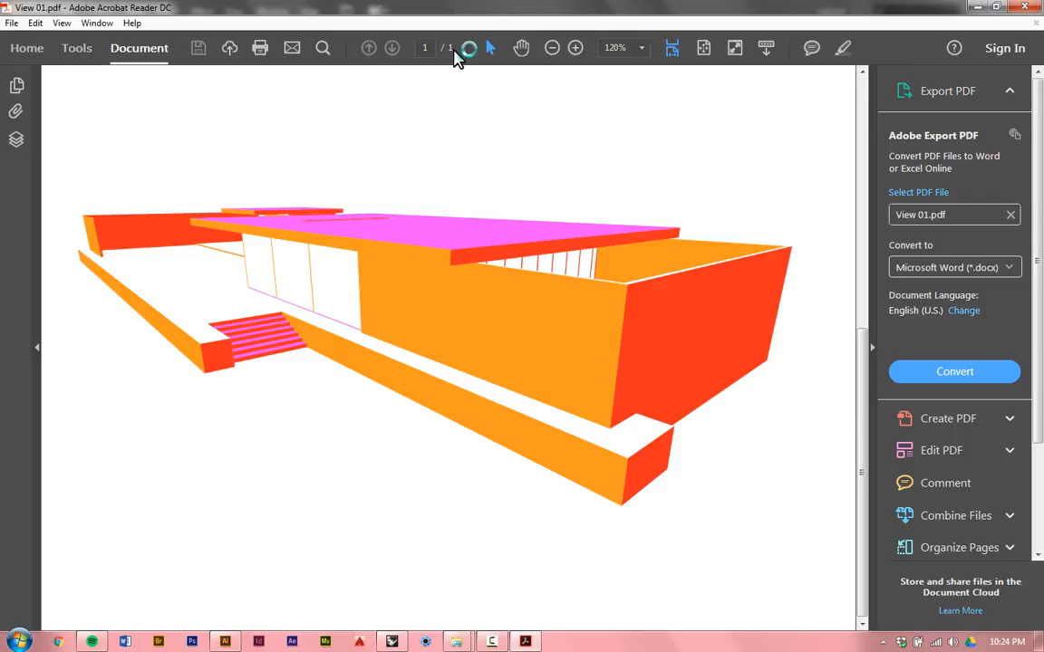
{"action": "scroll", "coordinate": [457, 58], "scroll_direction": "up", "scroll_amount": 5}
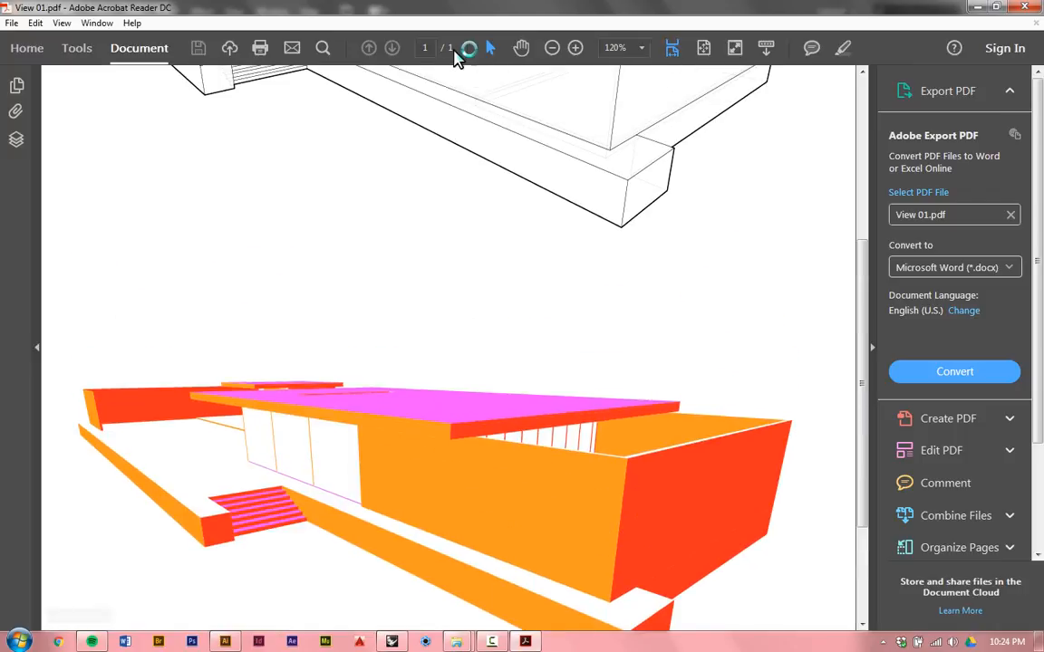
{"action": "scroll", "coordinate": [458, 58], "scroll_direction": "up", "scroll_amount": 1}
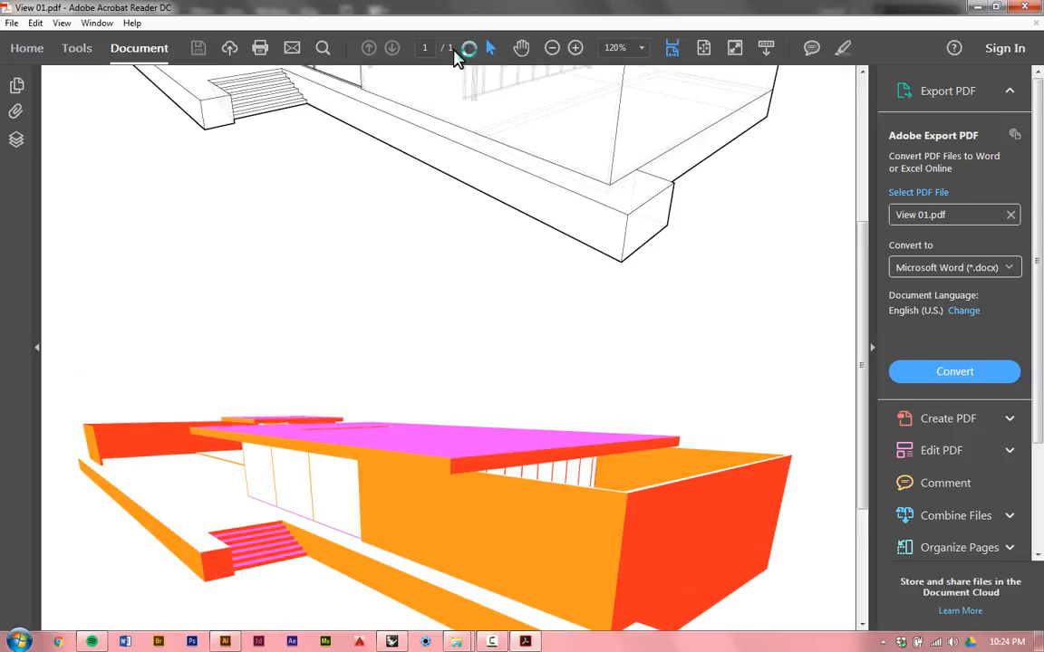
{"action": "scroll", "coordinate": [457, 57], "scroll_direction": "up", "scroll_amount": 5}
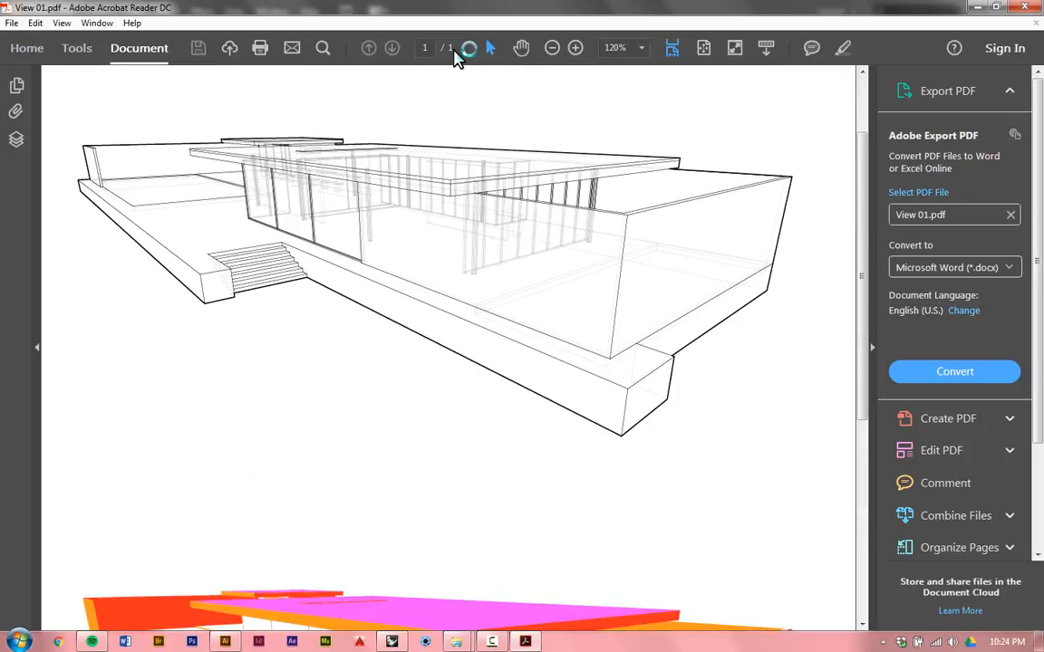
{"action": "scroll", "coordinate": [457, 57], "scroll_direction": "up", "scroll_amount": 1}
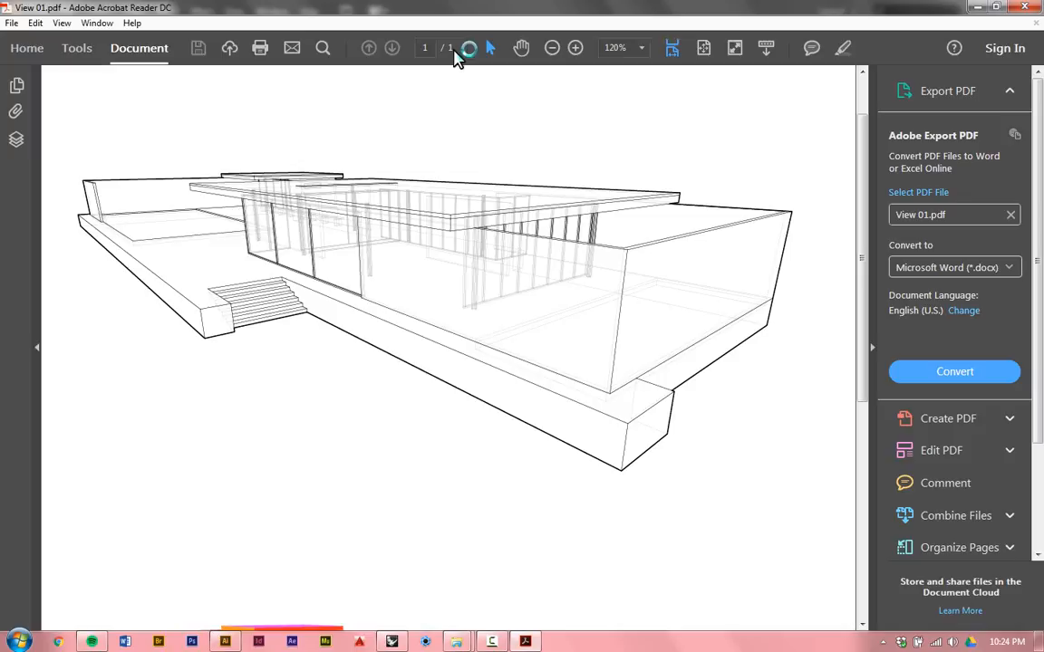
{"action": "scroll", "coordinate": [457, 57], "scroll_direction": "up", "scroll_amount": 2}
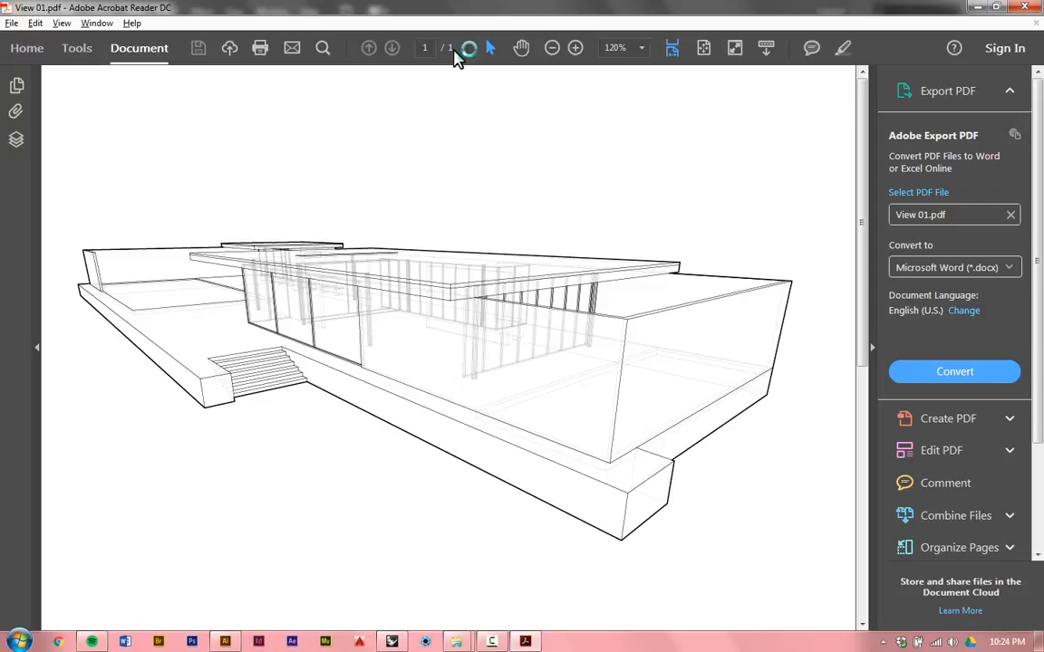
Step: Examine the PDF's line weights at up to 800% along the walls, roof edges and glazing, and return to the 120% page view
{"action": "key", "text": "alt"}
{"action": "key", "text": "ctrl+plus"}
{"action": "key", "text": "ctrl+plus"}
{"action": "key", "text": "ctrl+plus"}
{"action": "key", "text": "ctrl+plus"}
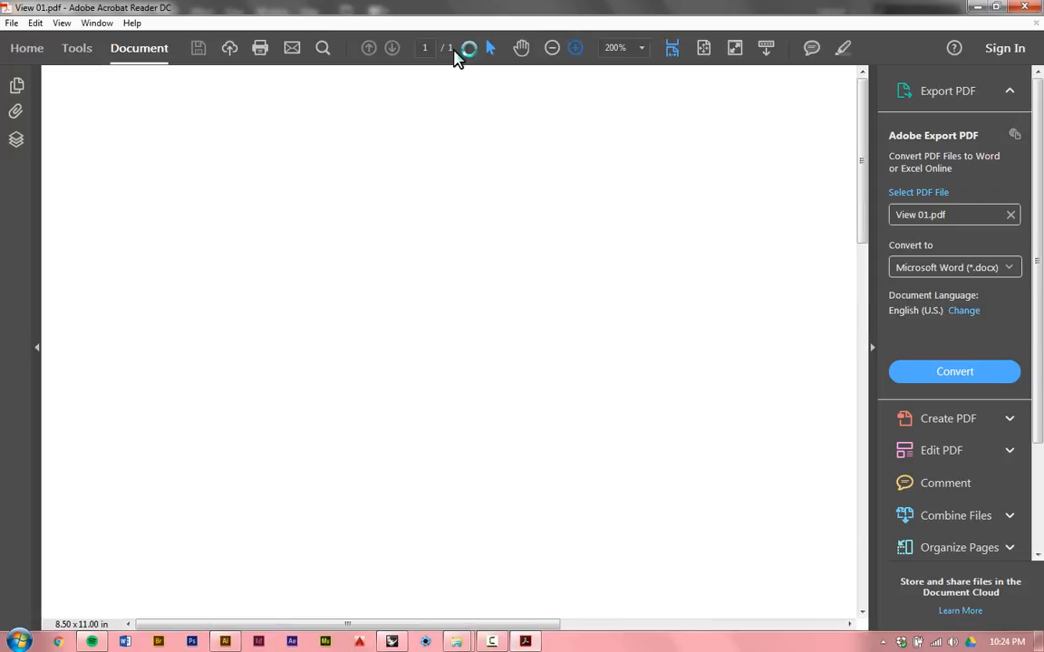
{"action": "scroll", "coordinate": [457, 57], "scroll_direction": "down", "scroll_amount": 5}
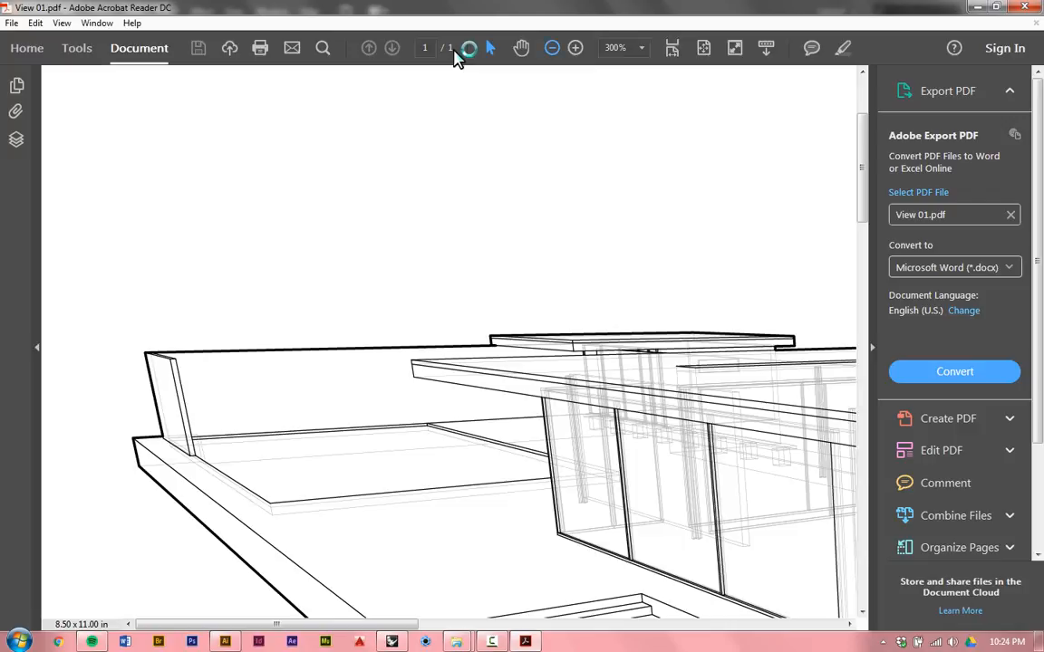
{"action": "key", "text": "ctrl+plus"}
{"action": "key", "text": "ctrl+plus"}
{"action": "key", "text": "ctrl+plus"}
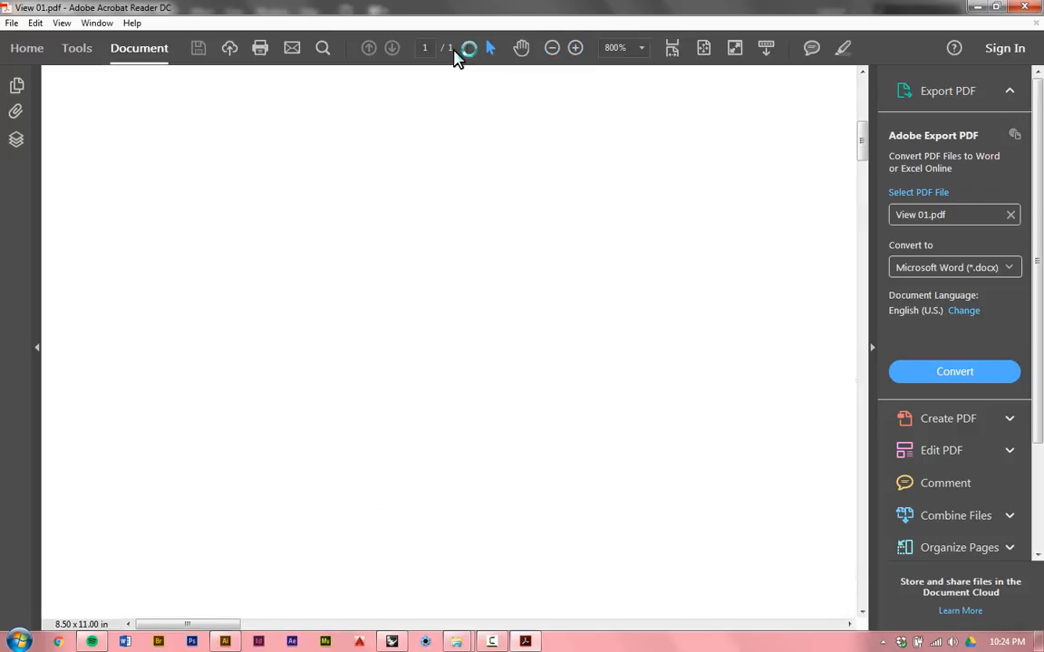
{"action": "scroll", "coordinate": [457, 57], "scroll_direction": "down", "scroll_amount": 5}
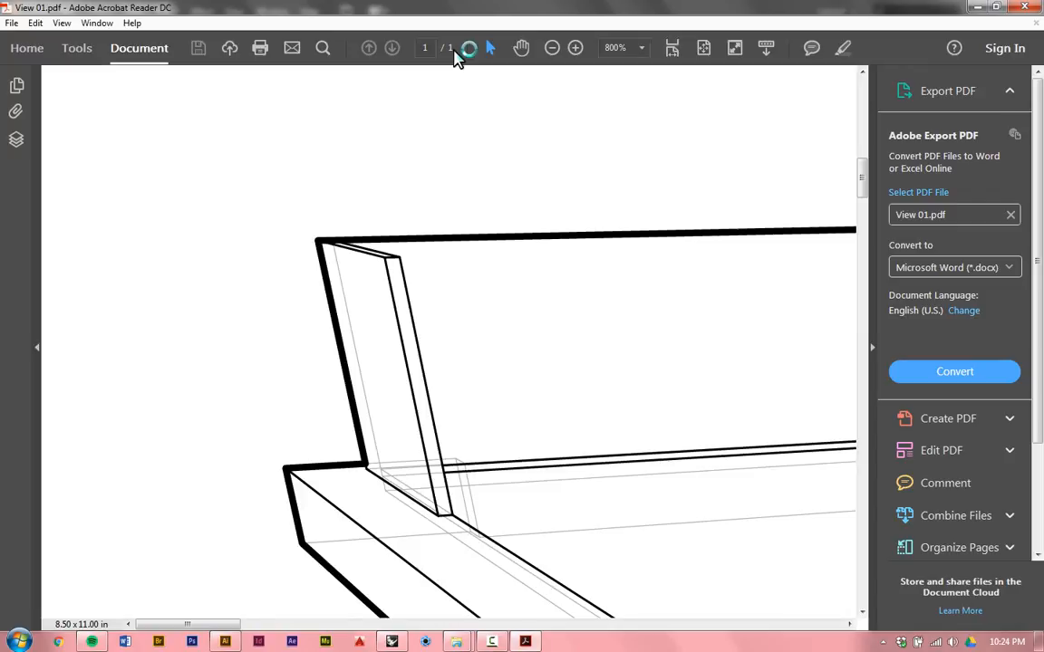
{"action": "scroll", "coordinate": [457, 57], "scroll_direction": "right", "scroll_amount": 4}
{"action": "scroll", "coordinate": [458, 57], "scroll_direction": "right", "scroll_amount": 4}
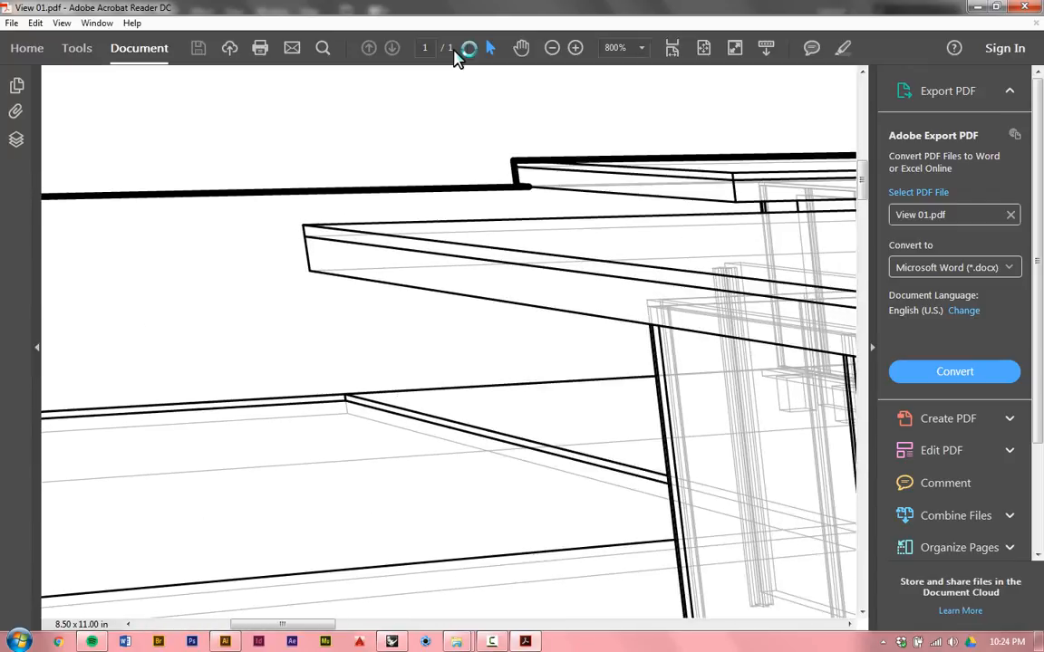
{"action": "scroll", "coordinate": [458, 57], "scroll_direction": "right", "scroll_amount": 4}
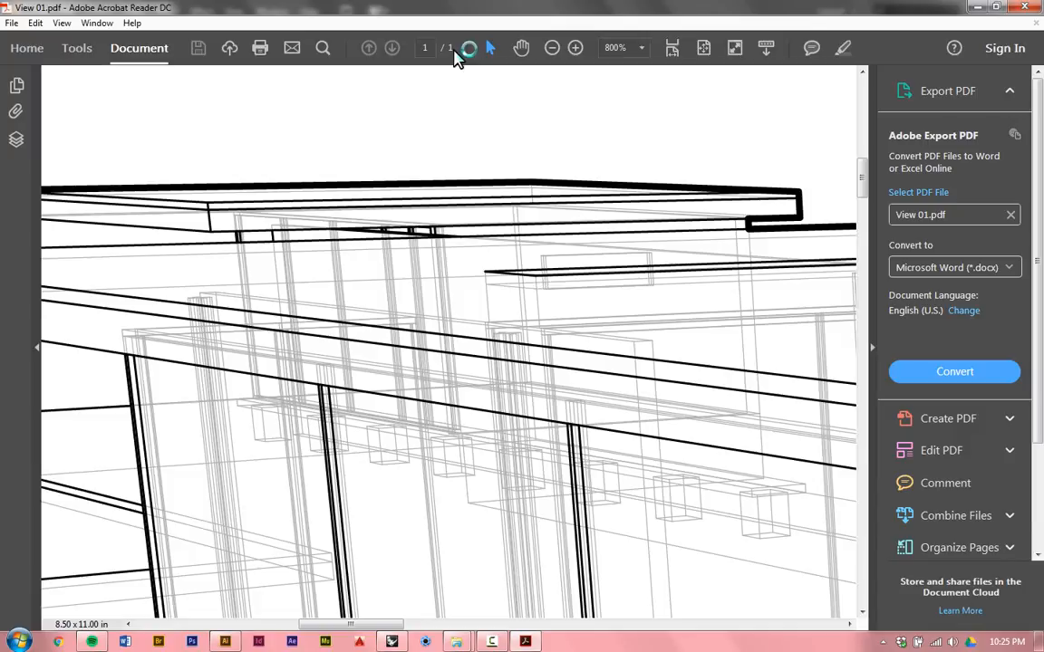
{"action": "scroll", "coordinate": [457, 57], "scroll_direction": "right", "scroll_amount": 4}
{"action": "scroll", "coordinate": [458, 57], "scroll_direction": "right", "scroll_amount": 4}
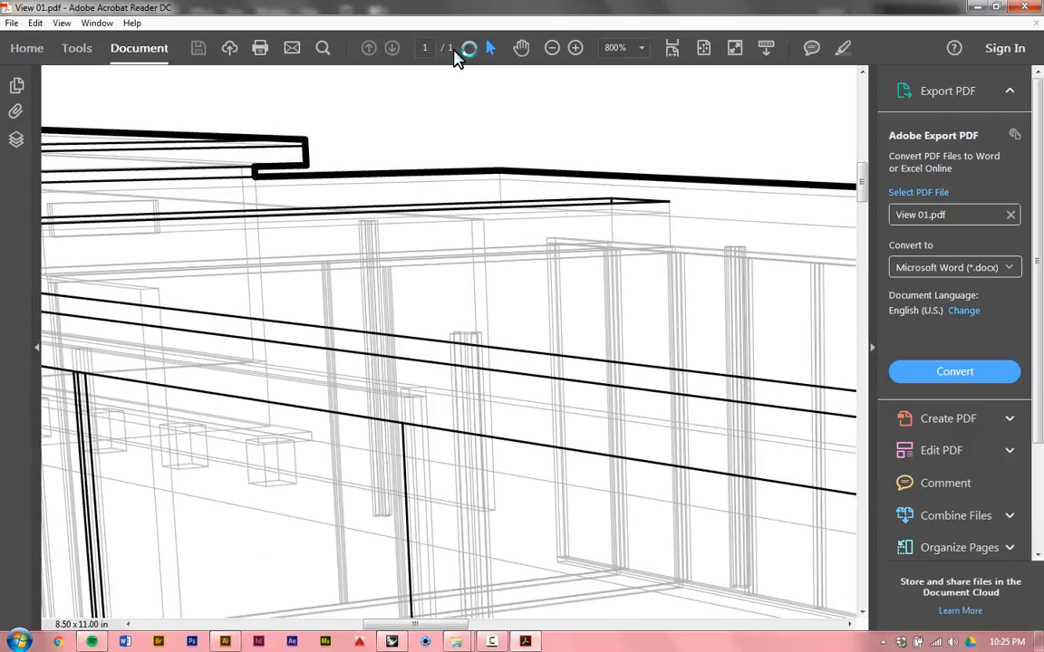
{"action": "scroll", "coordinate": [457, 57], "scroll_direction": "right", "scroll_amount": 4}
{"action": "scroll", "coordinate": [458, 57], "scroll_direction": "right", "scroll_amount": 4}
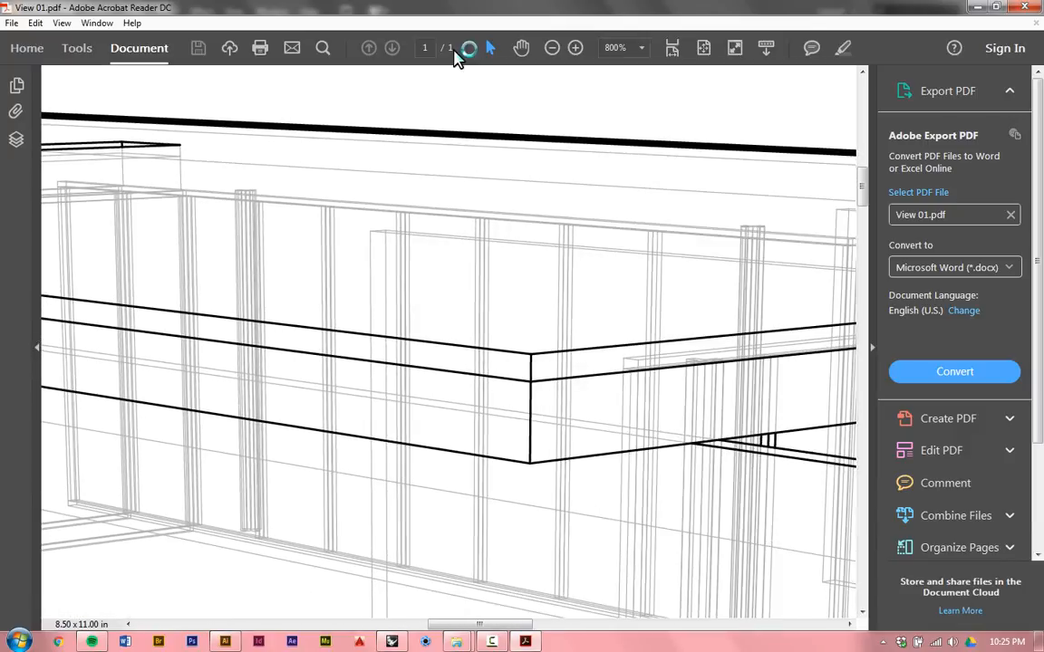
{"action": "scroll", "coordinate": [457, 57], "scroll_direction": "down", "scroll_amount": 4, "text": "ctrl"}
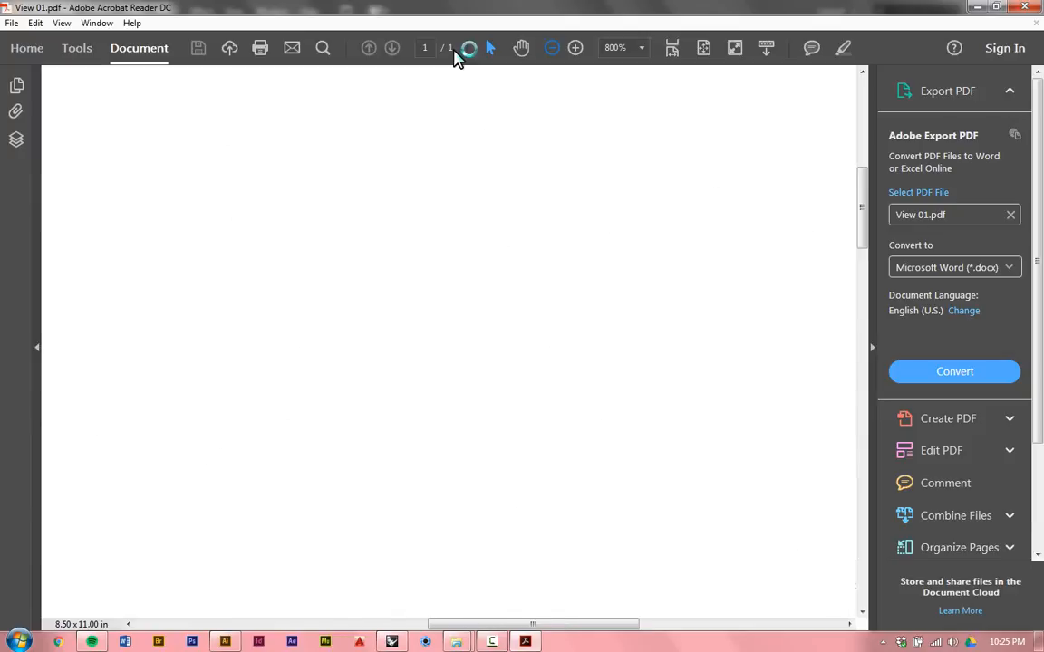
{"action": "scroll", "coordinate": [457, 58], "scroll_direction": "down", "scroll_amount": 4, "text": "ctrl"}
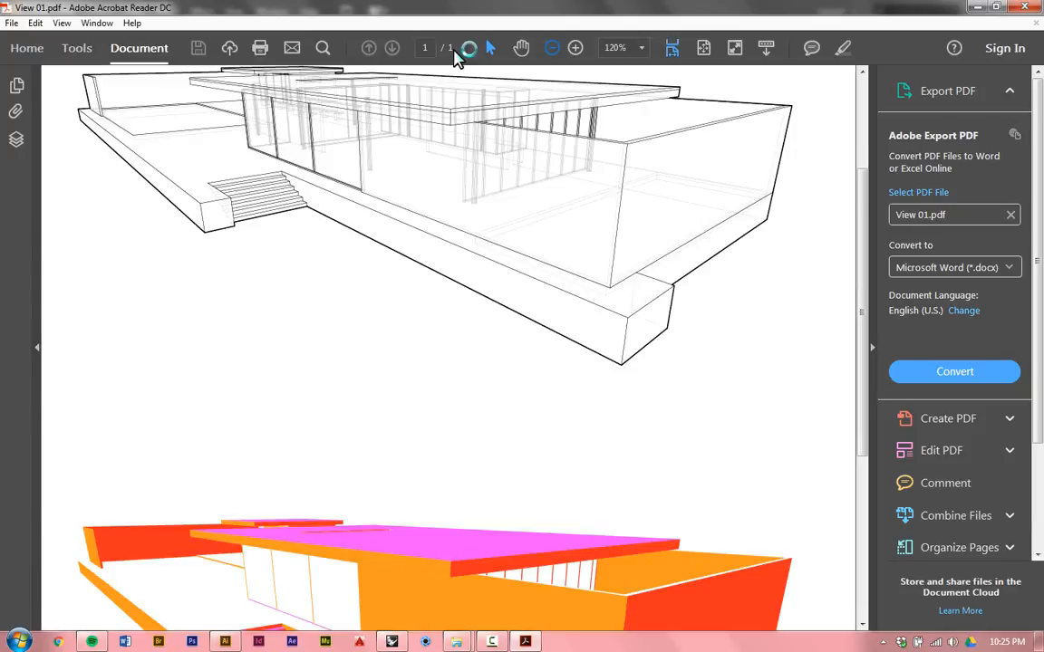